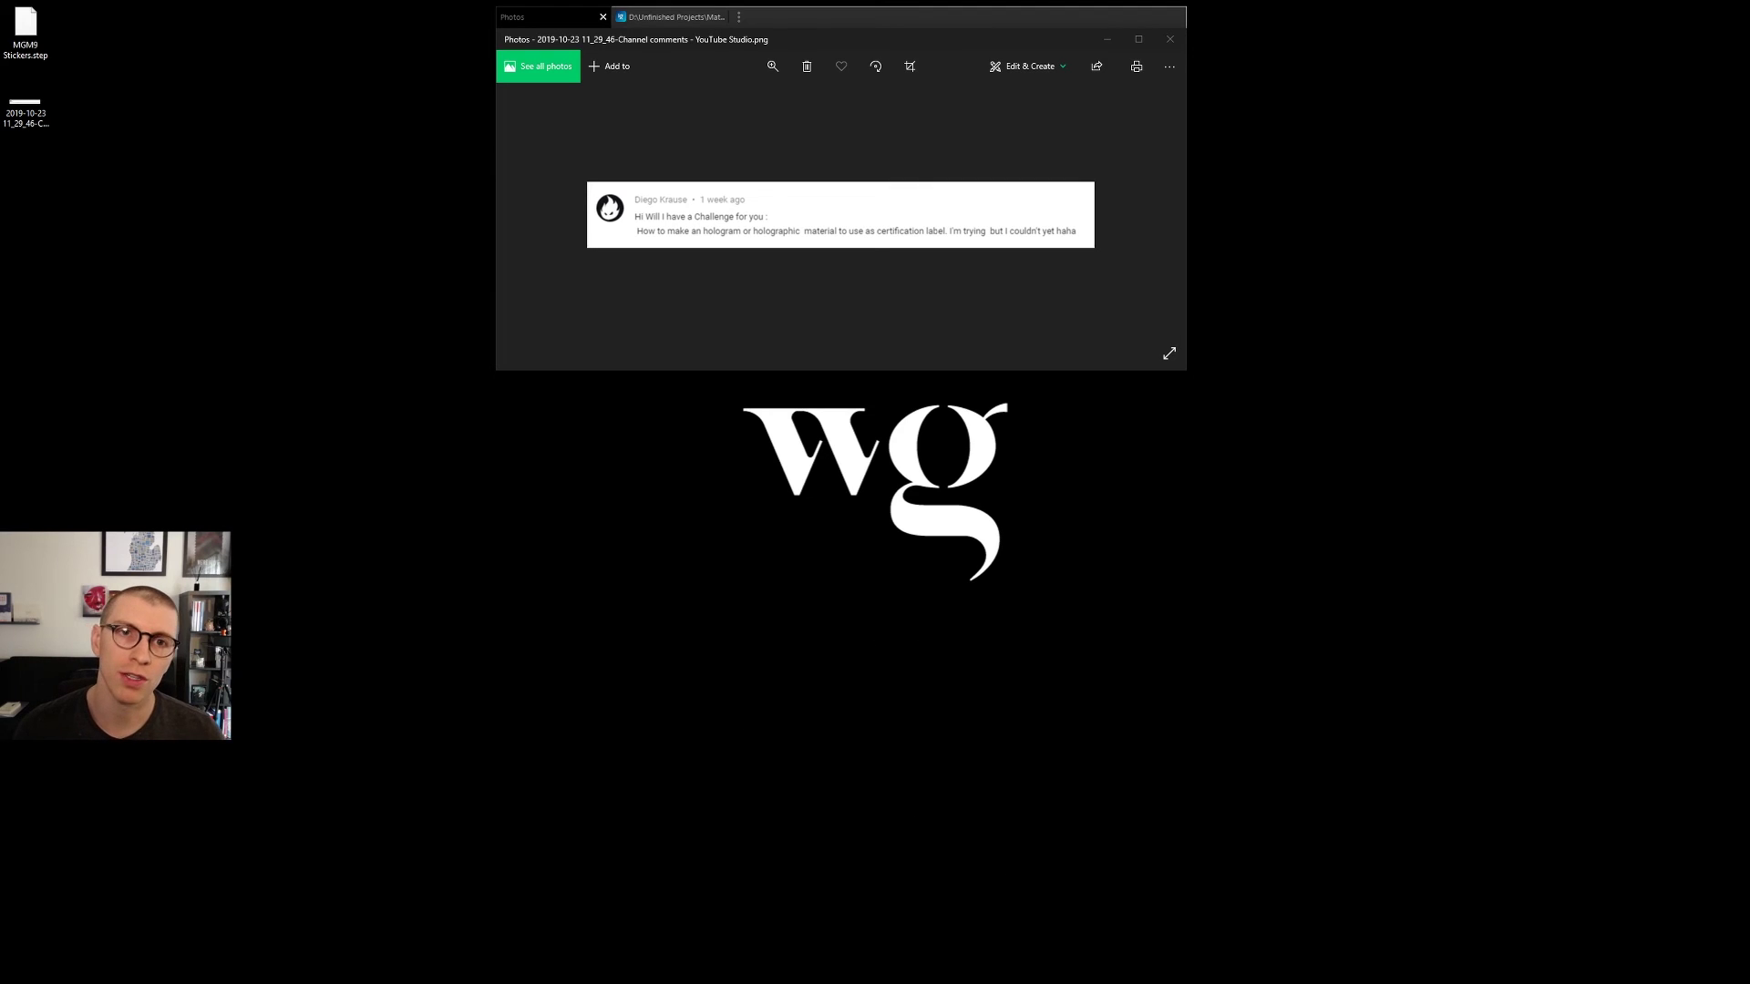
Step: Browse through the four holographic sticker reference images and examine how their color and pattern change with viewing angle
click(673, 17)
drag(1083, 318, 1090, 922)
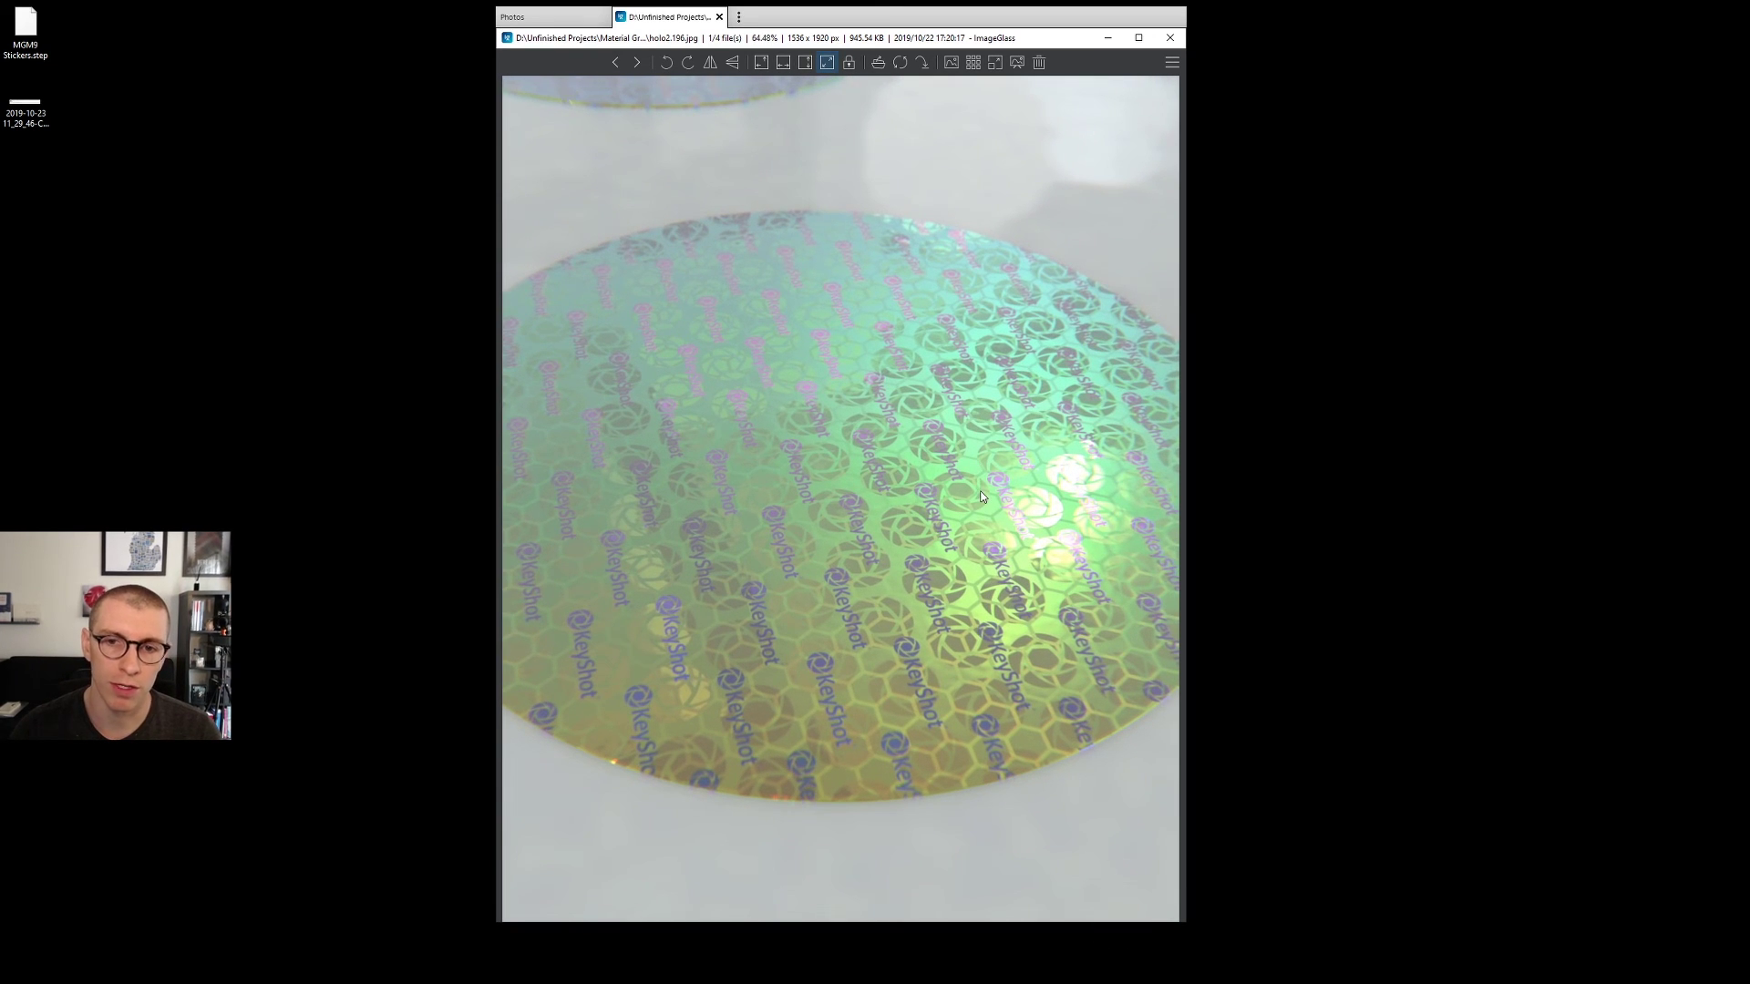
key(Right)
key(Right)
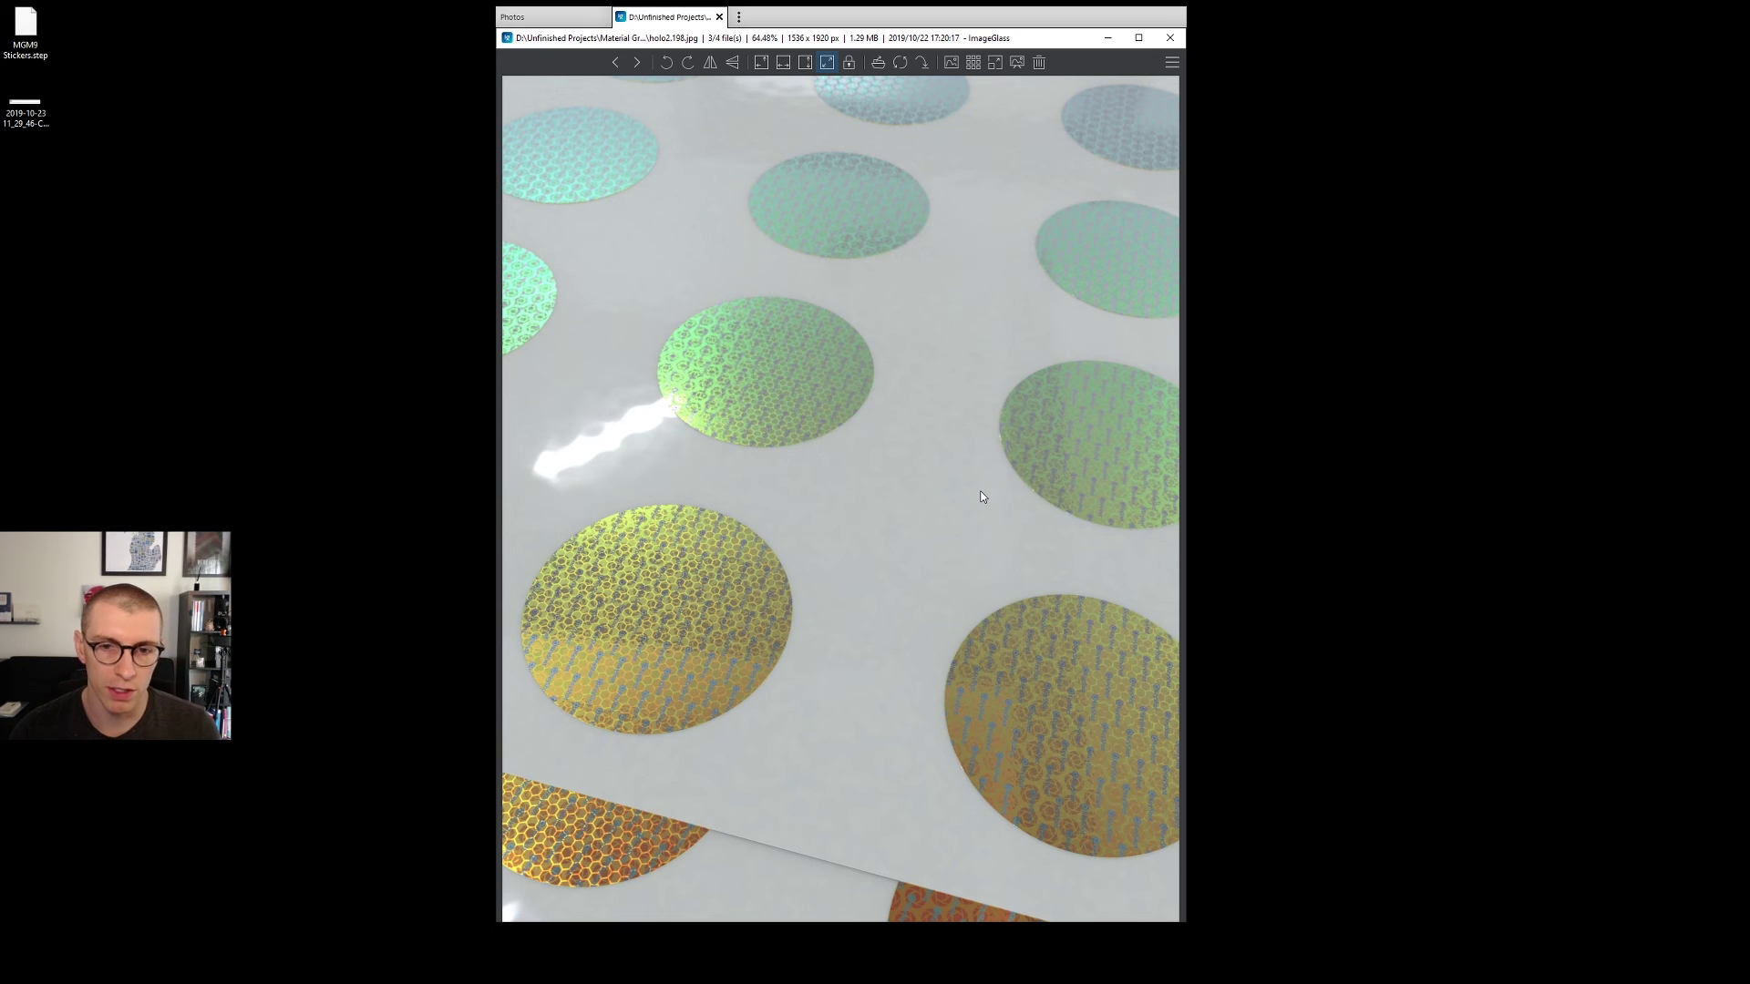
key(Right)
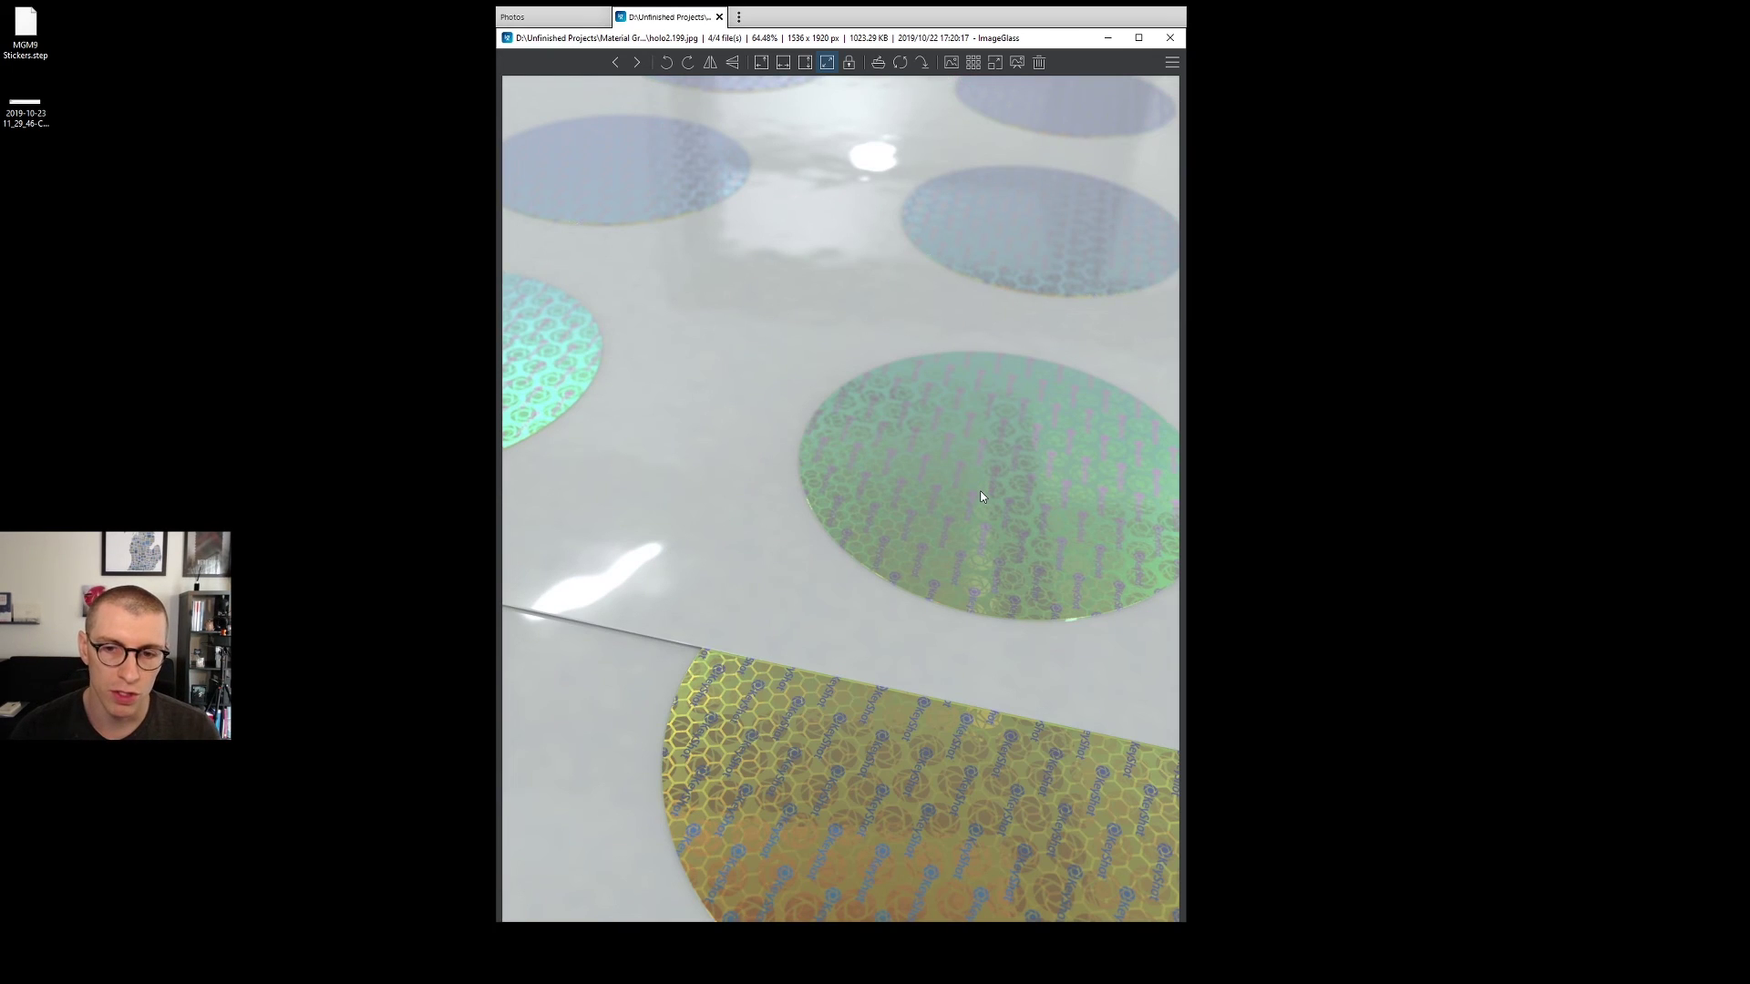
key(Left)
key(Left)
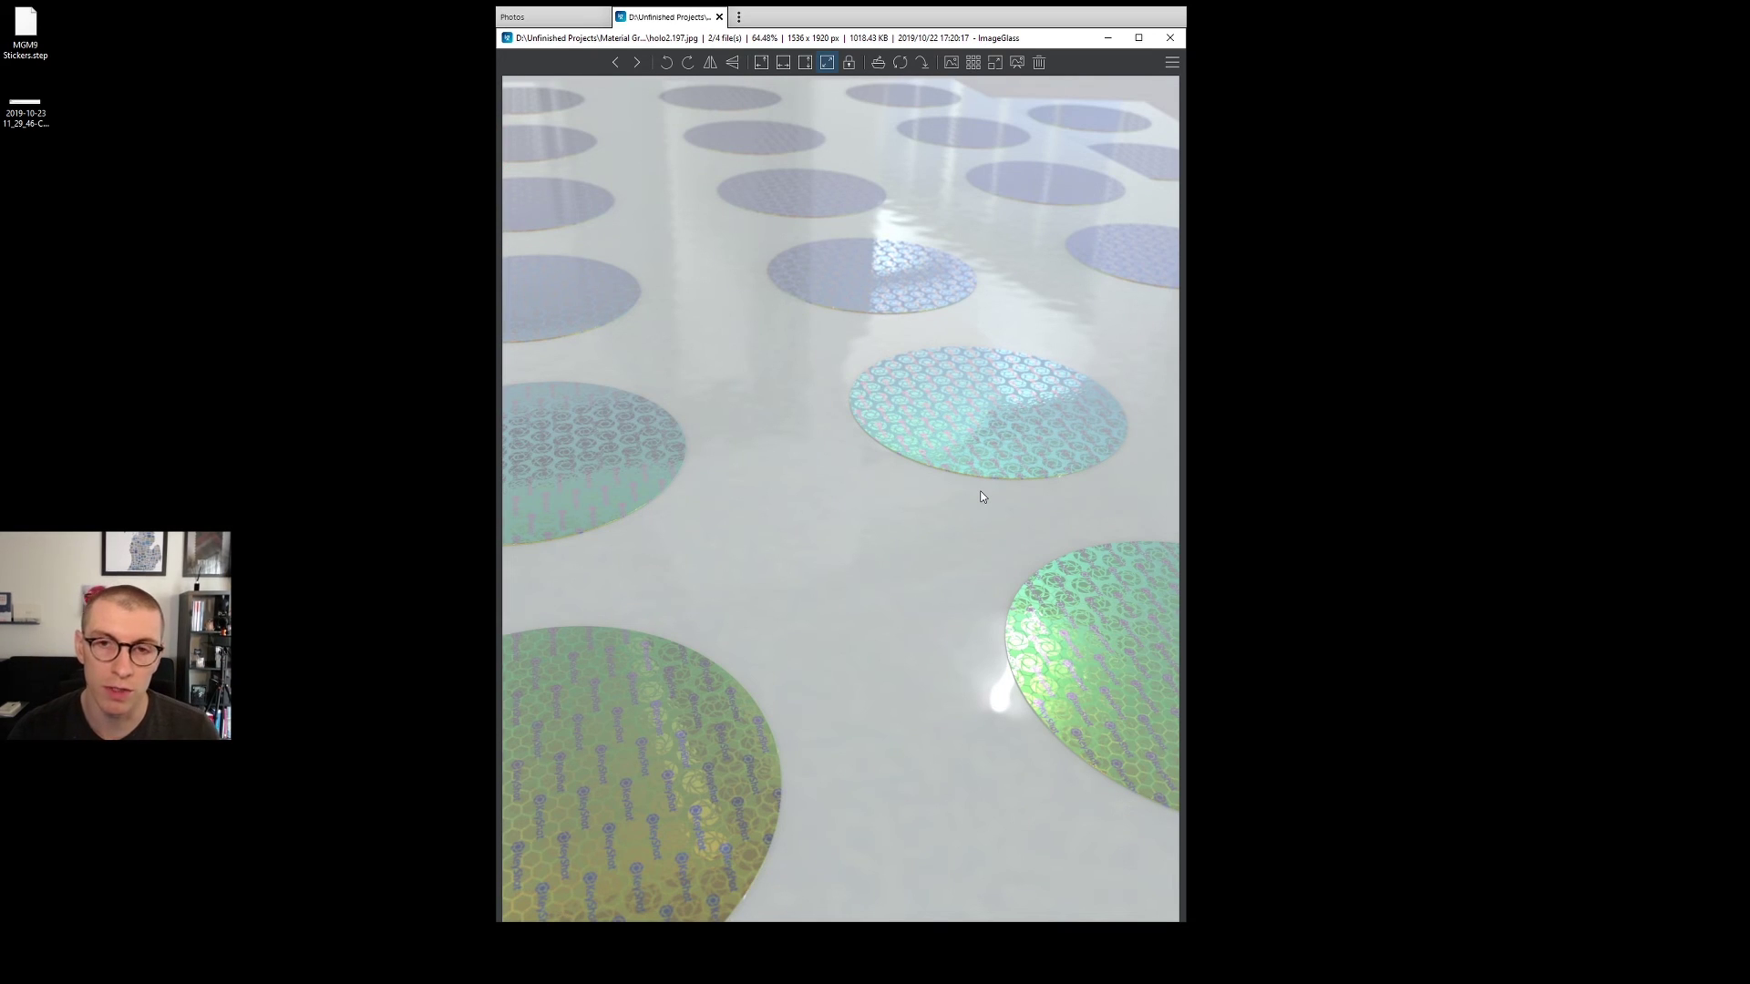
key(Left)
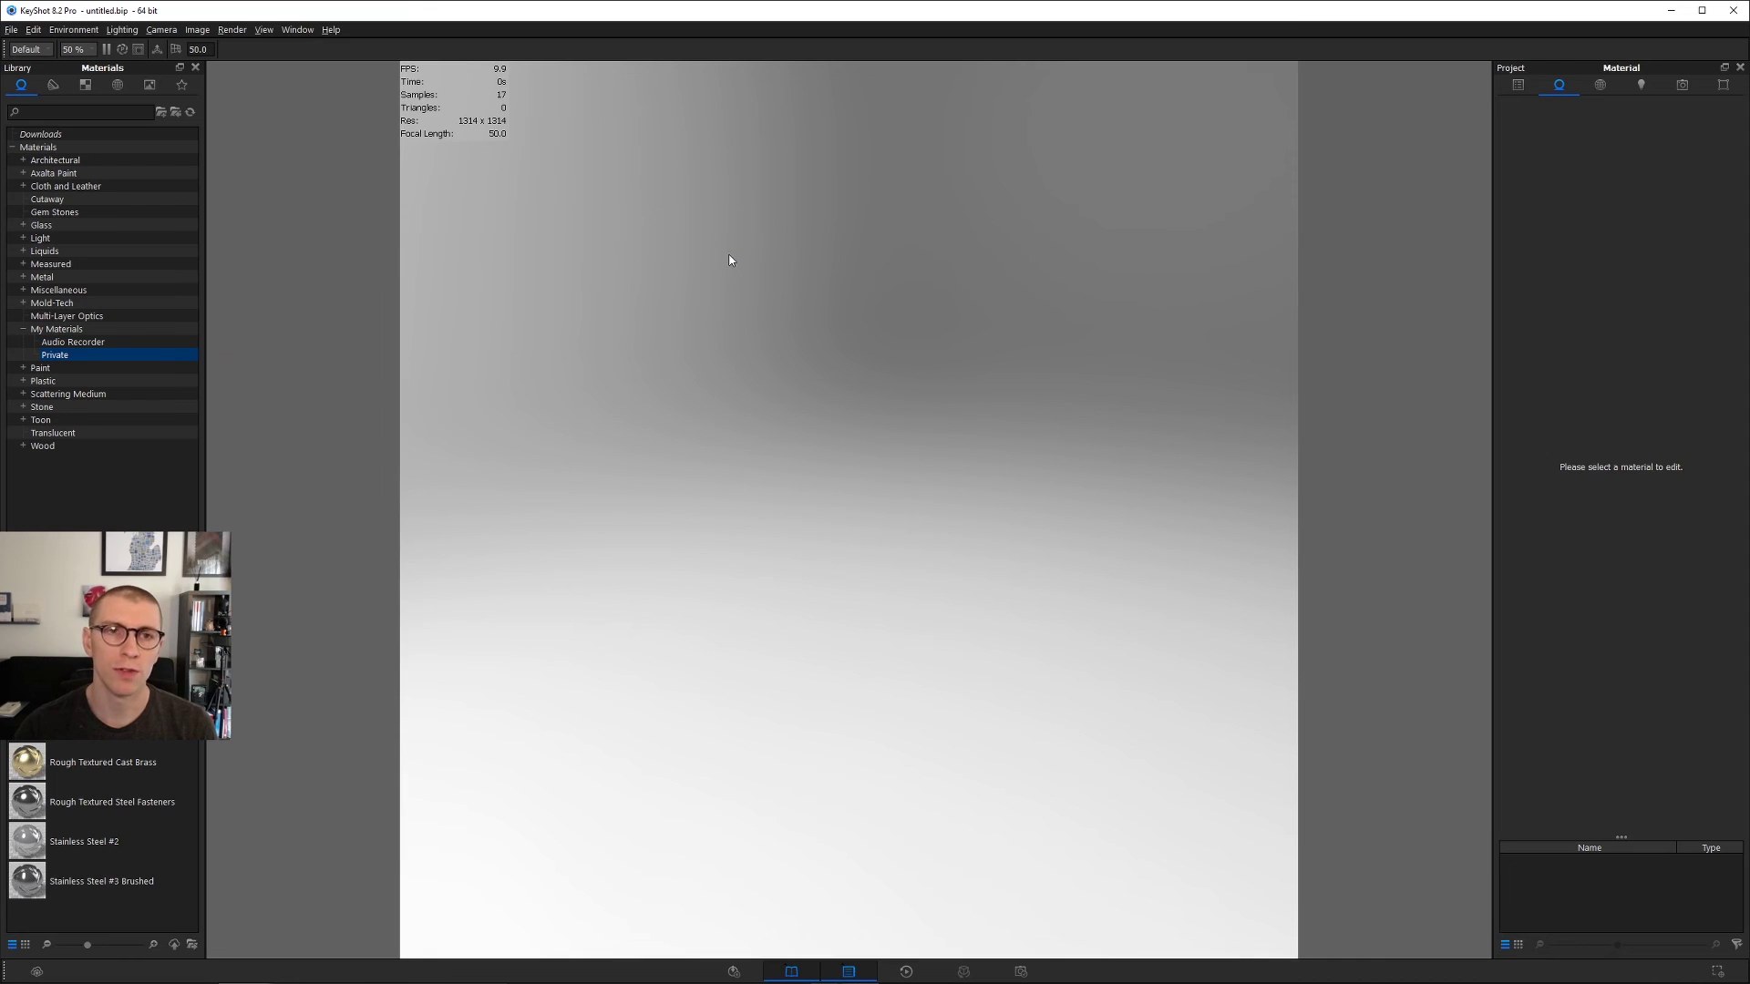
Step: Switch to KeyShot and import the MGM9 Stickers.step model from the Desktop with the default import settings
click(11, 30)
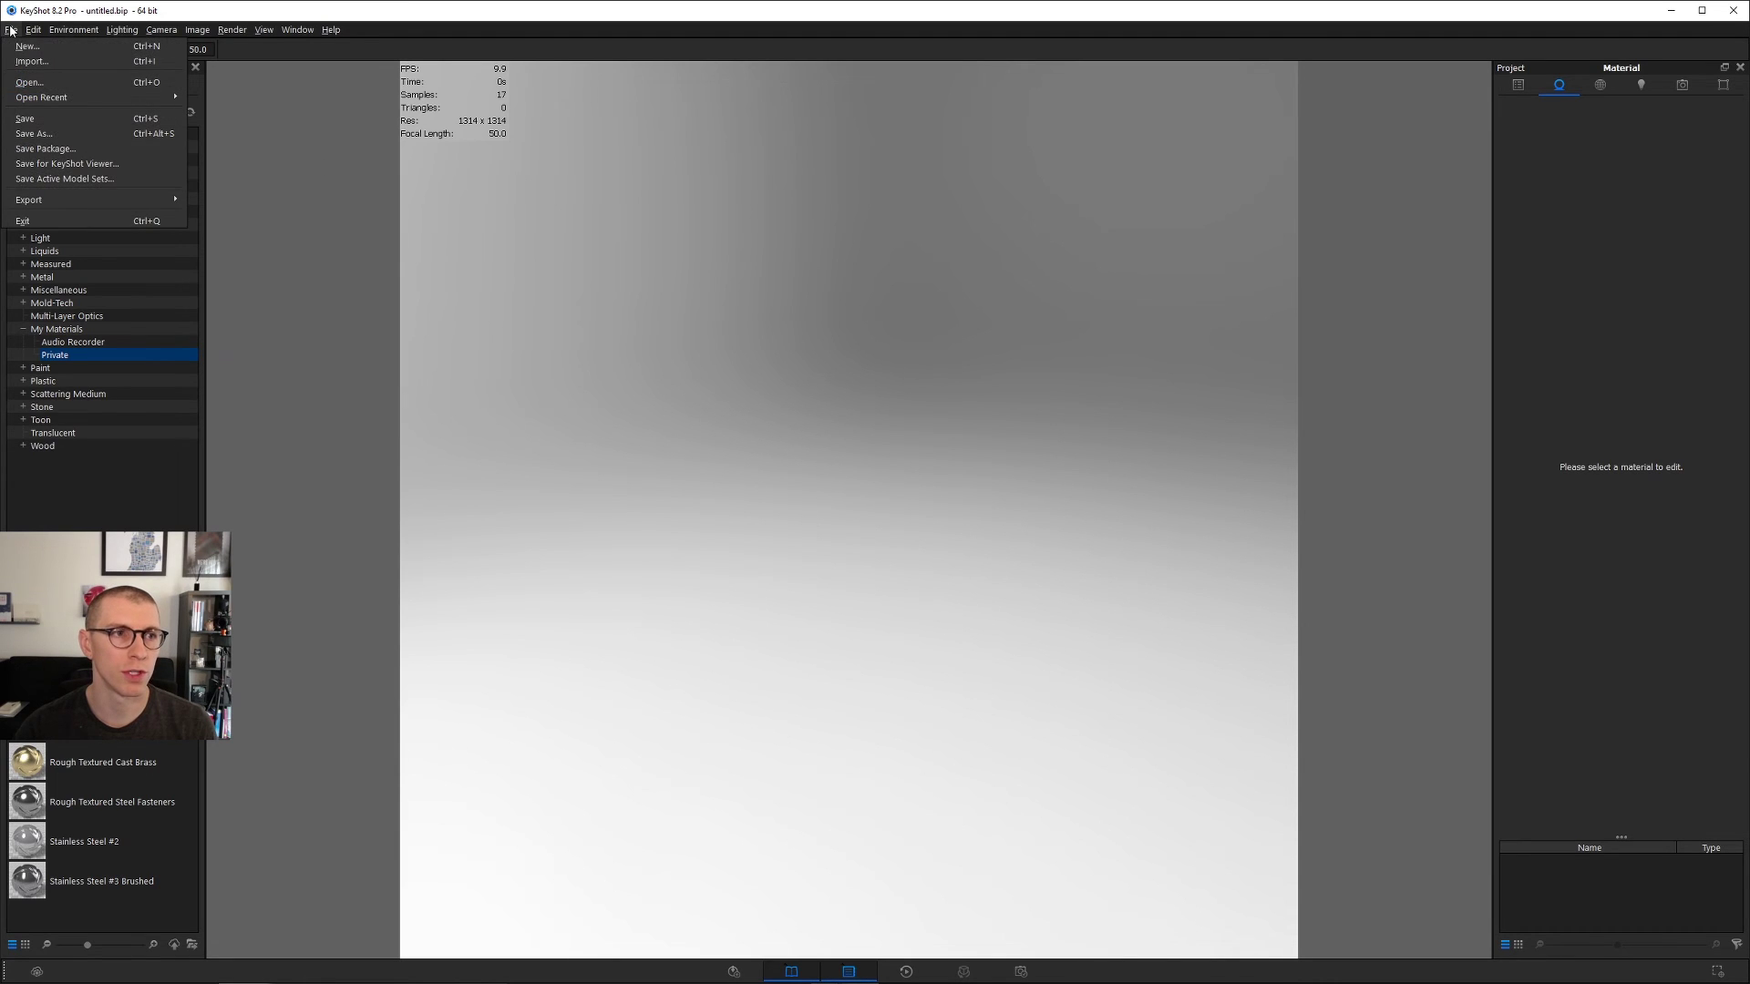
click(32, 61)
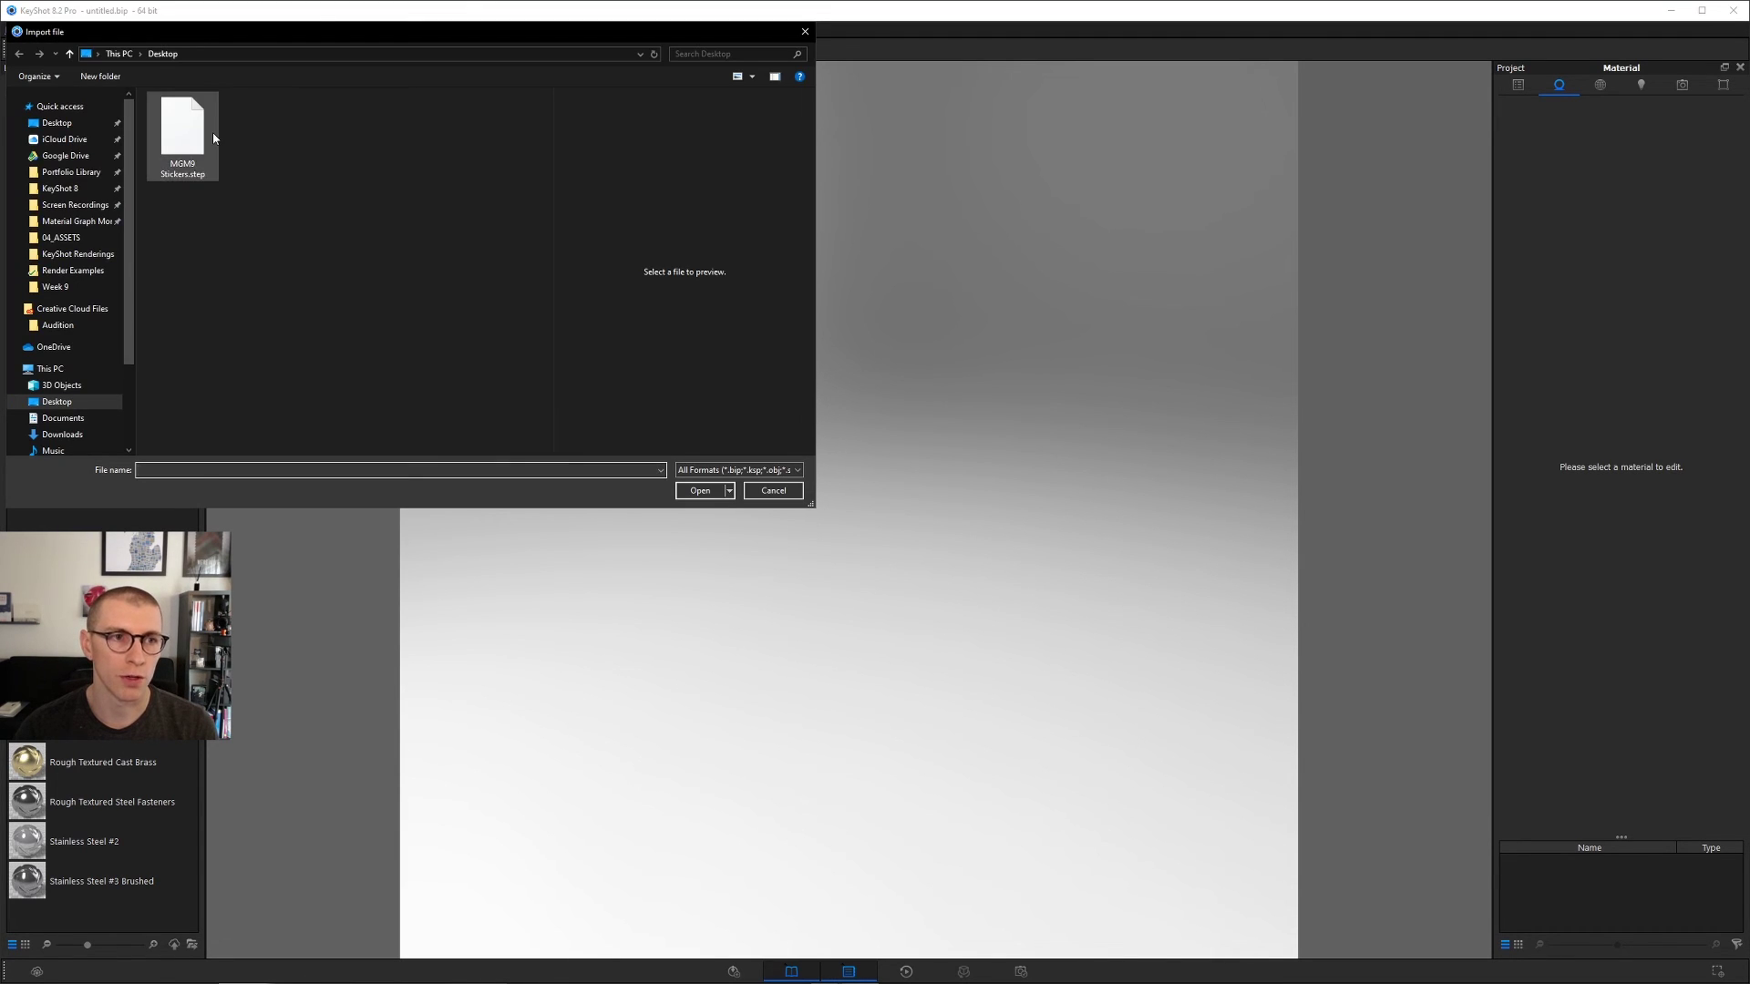
click(211, 137)
click(700, 490)
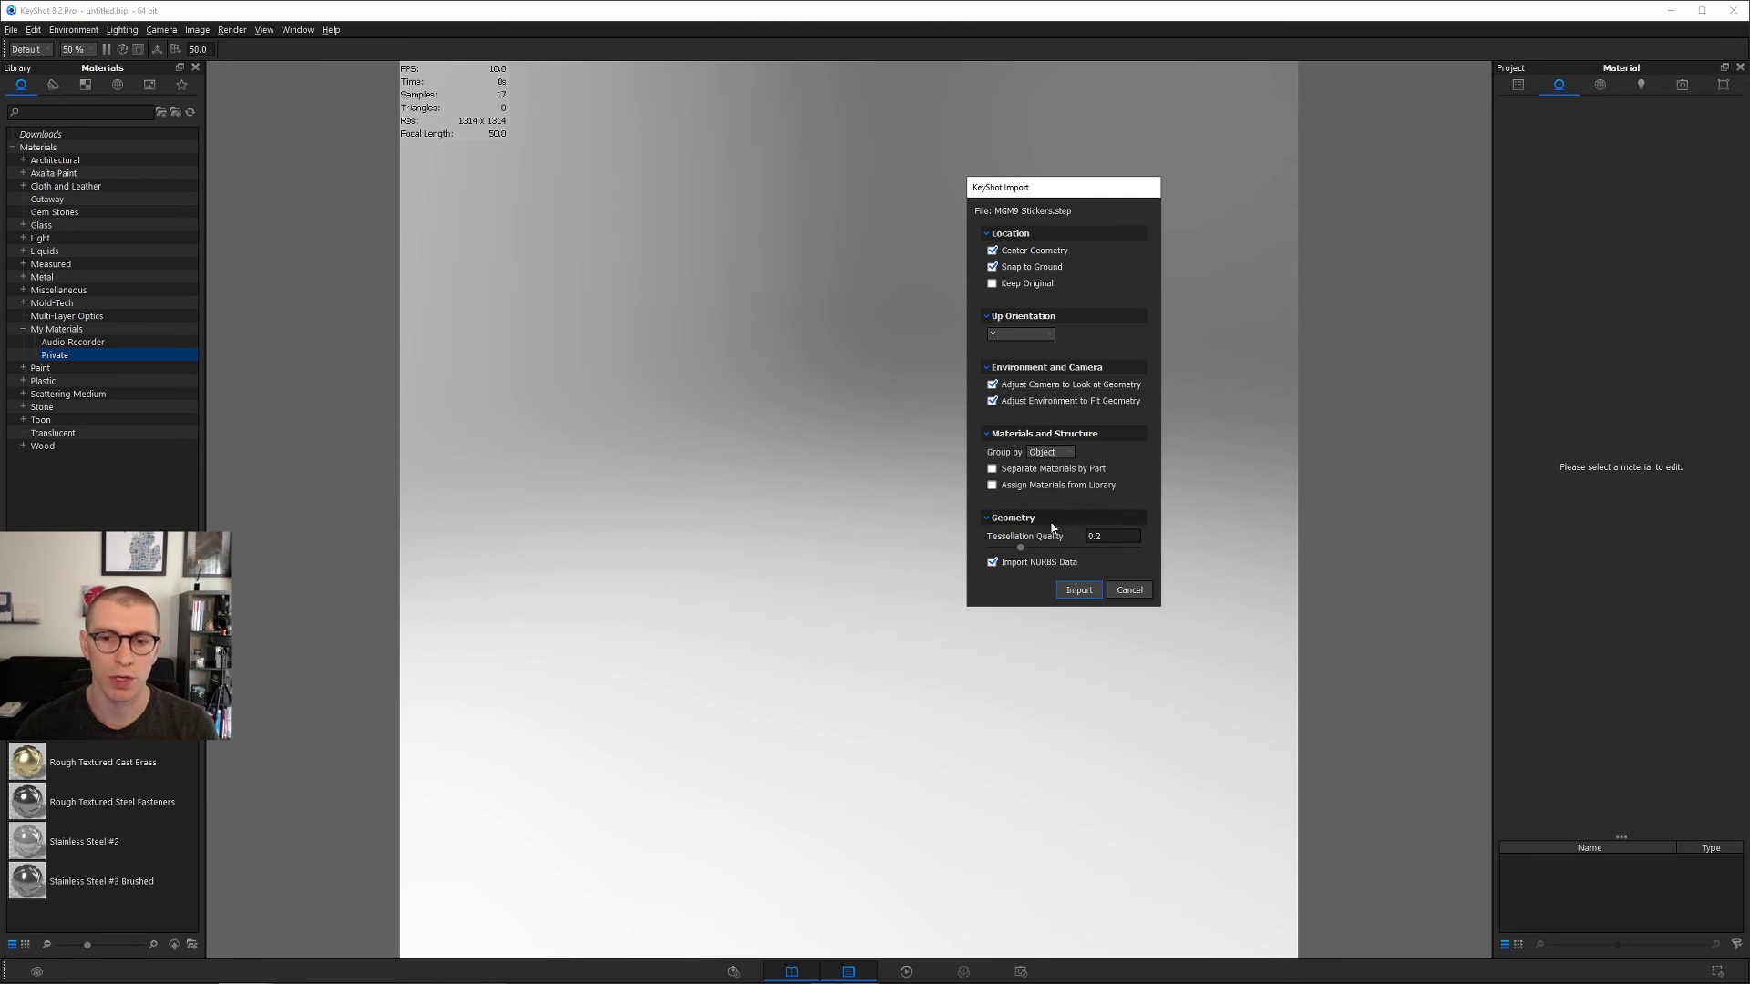
click(1079, 590)
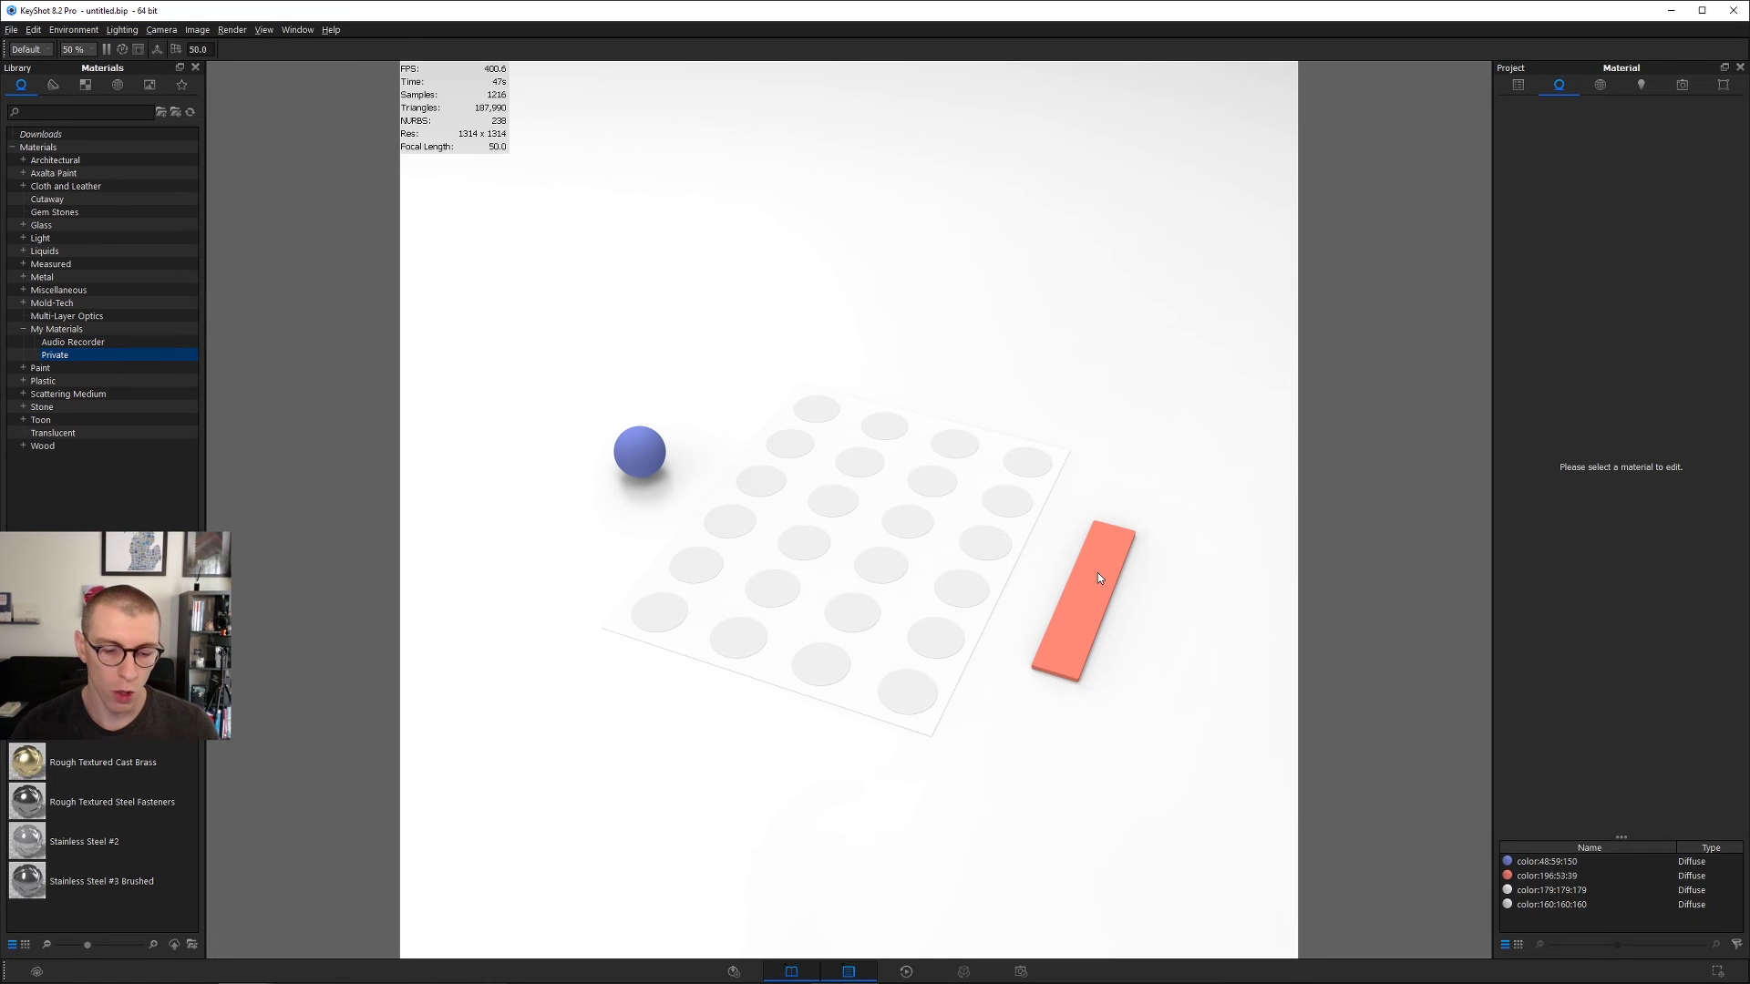
Step: Isolate the red bar from the other parts and add a ground plane beneath it
key(s)
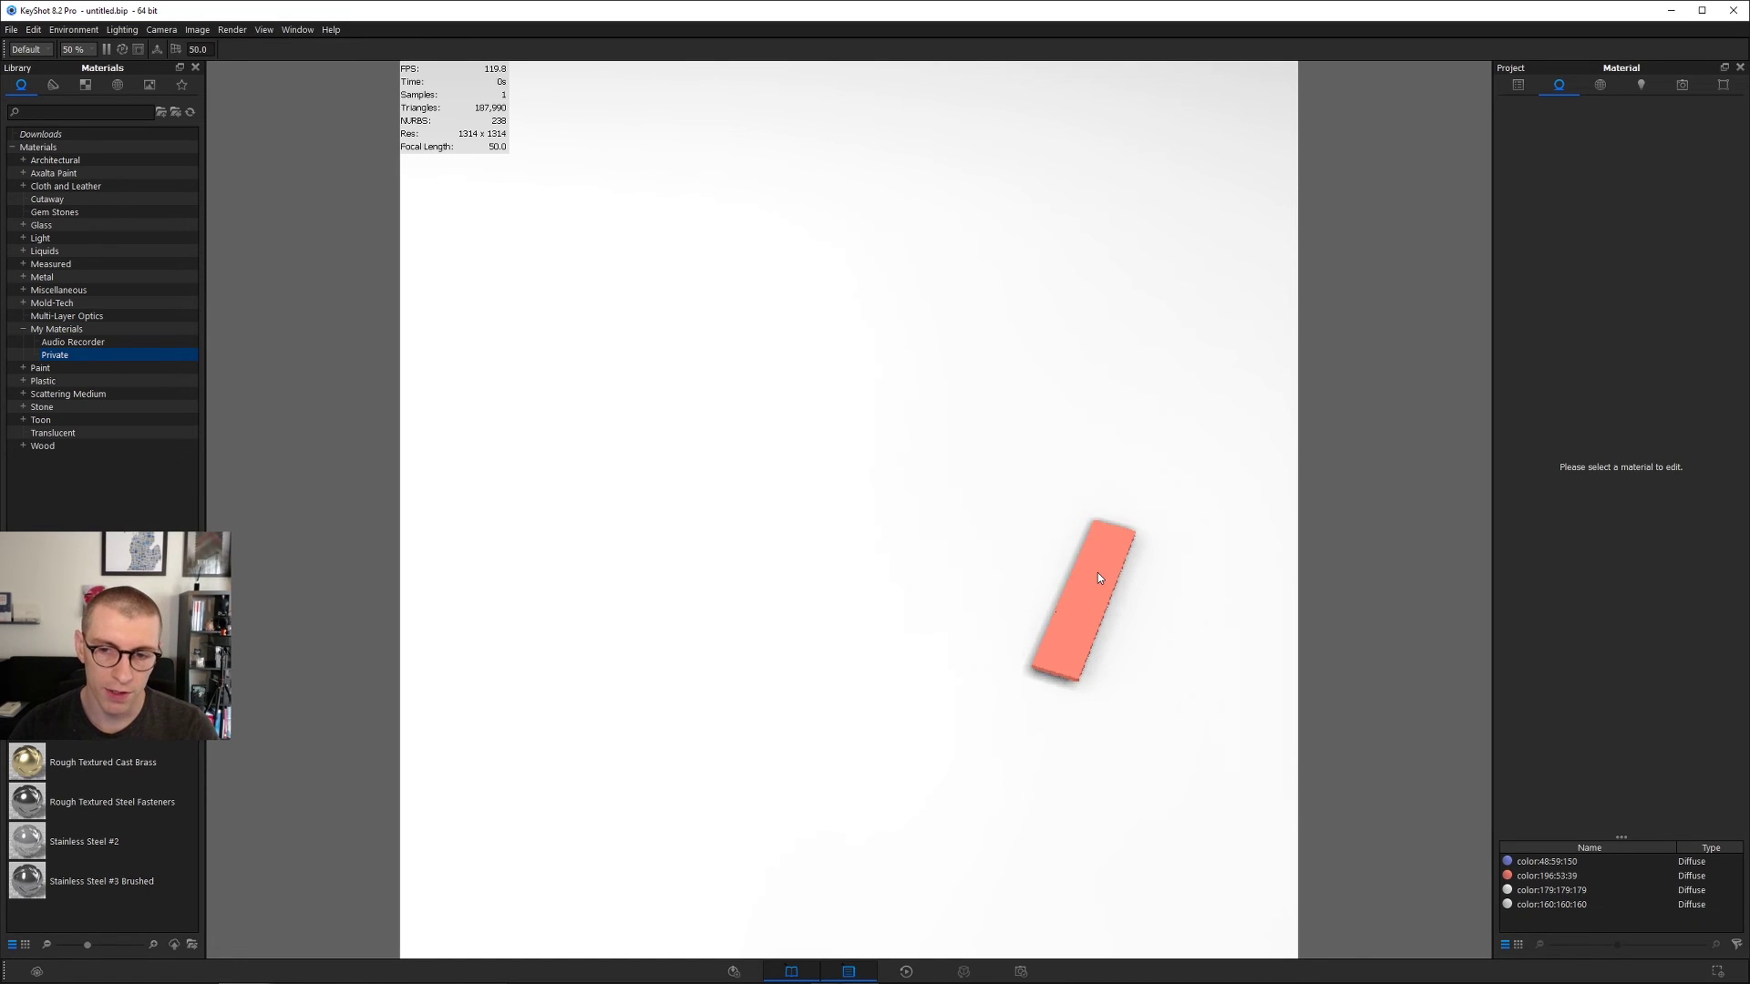
middle_drag(993, 548, 867, 522)
drag(868, 521, 931, 549)
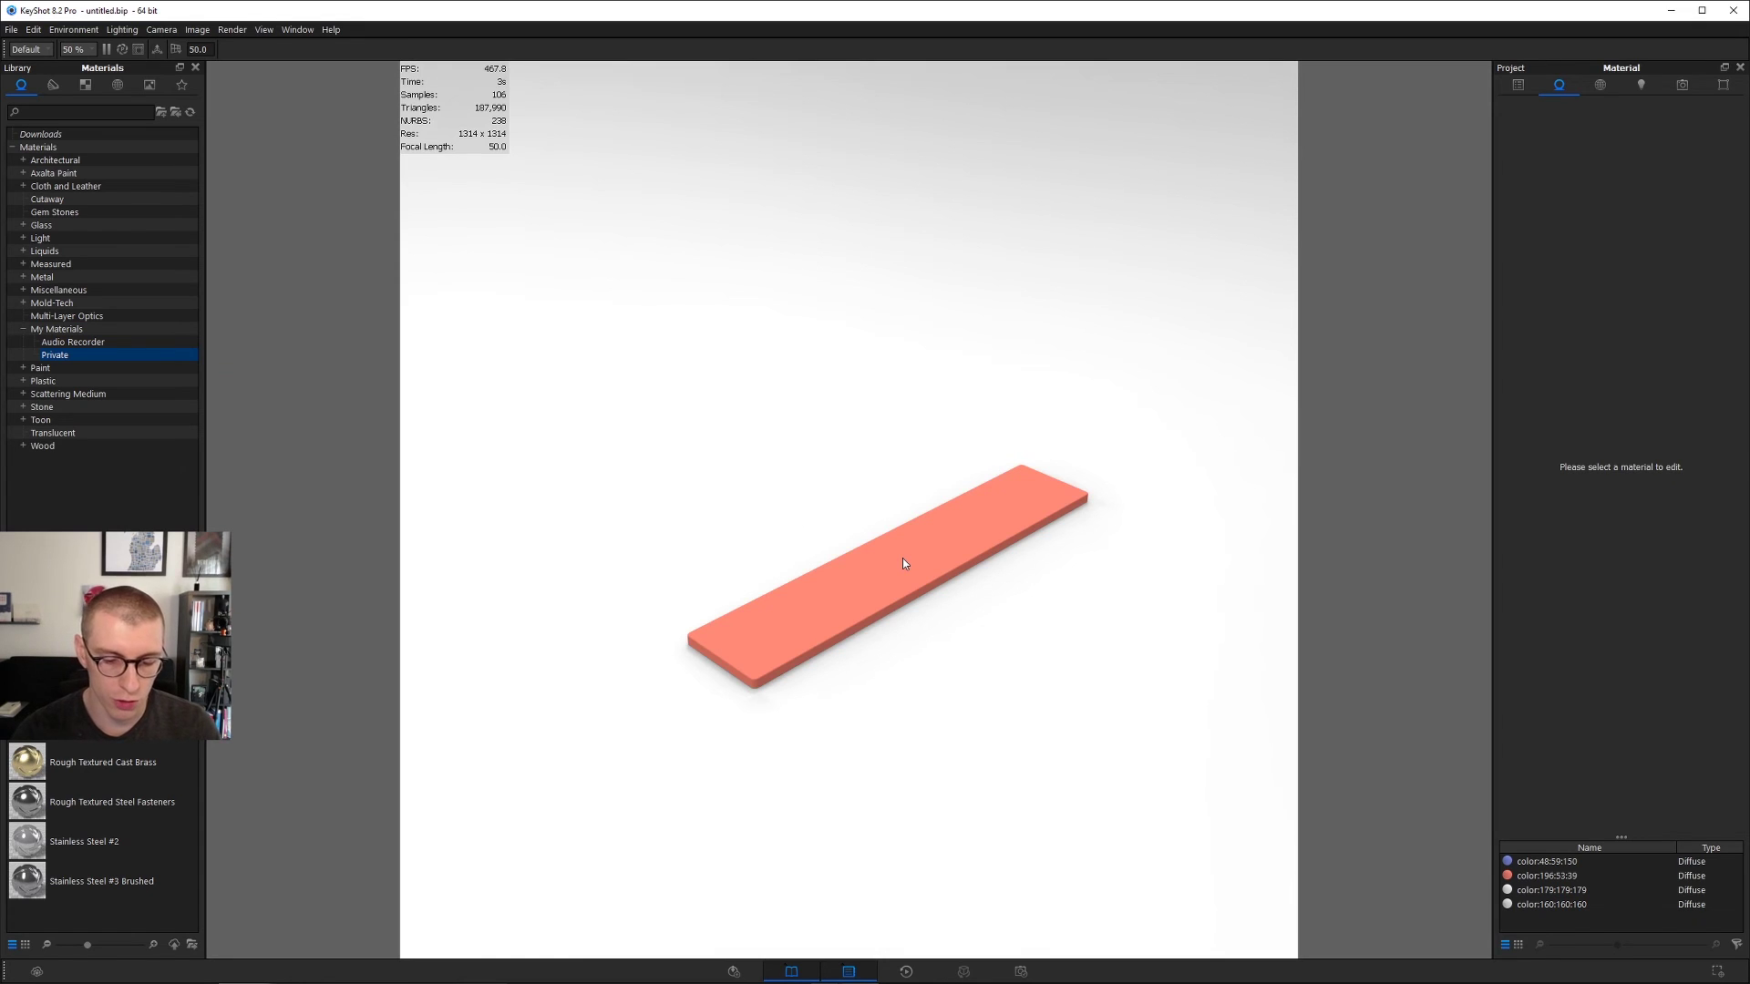
key(ctrl+g)
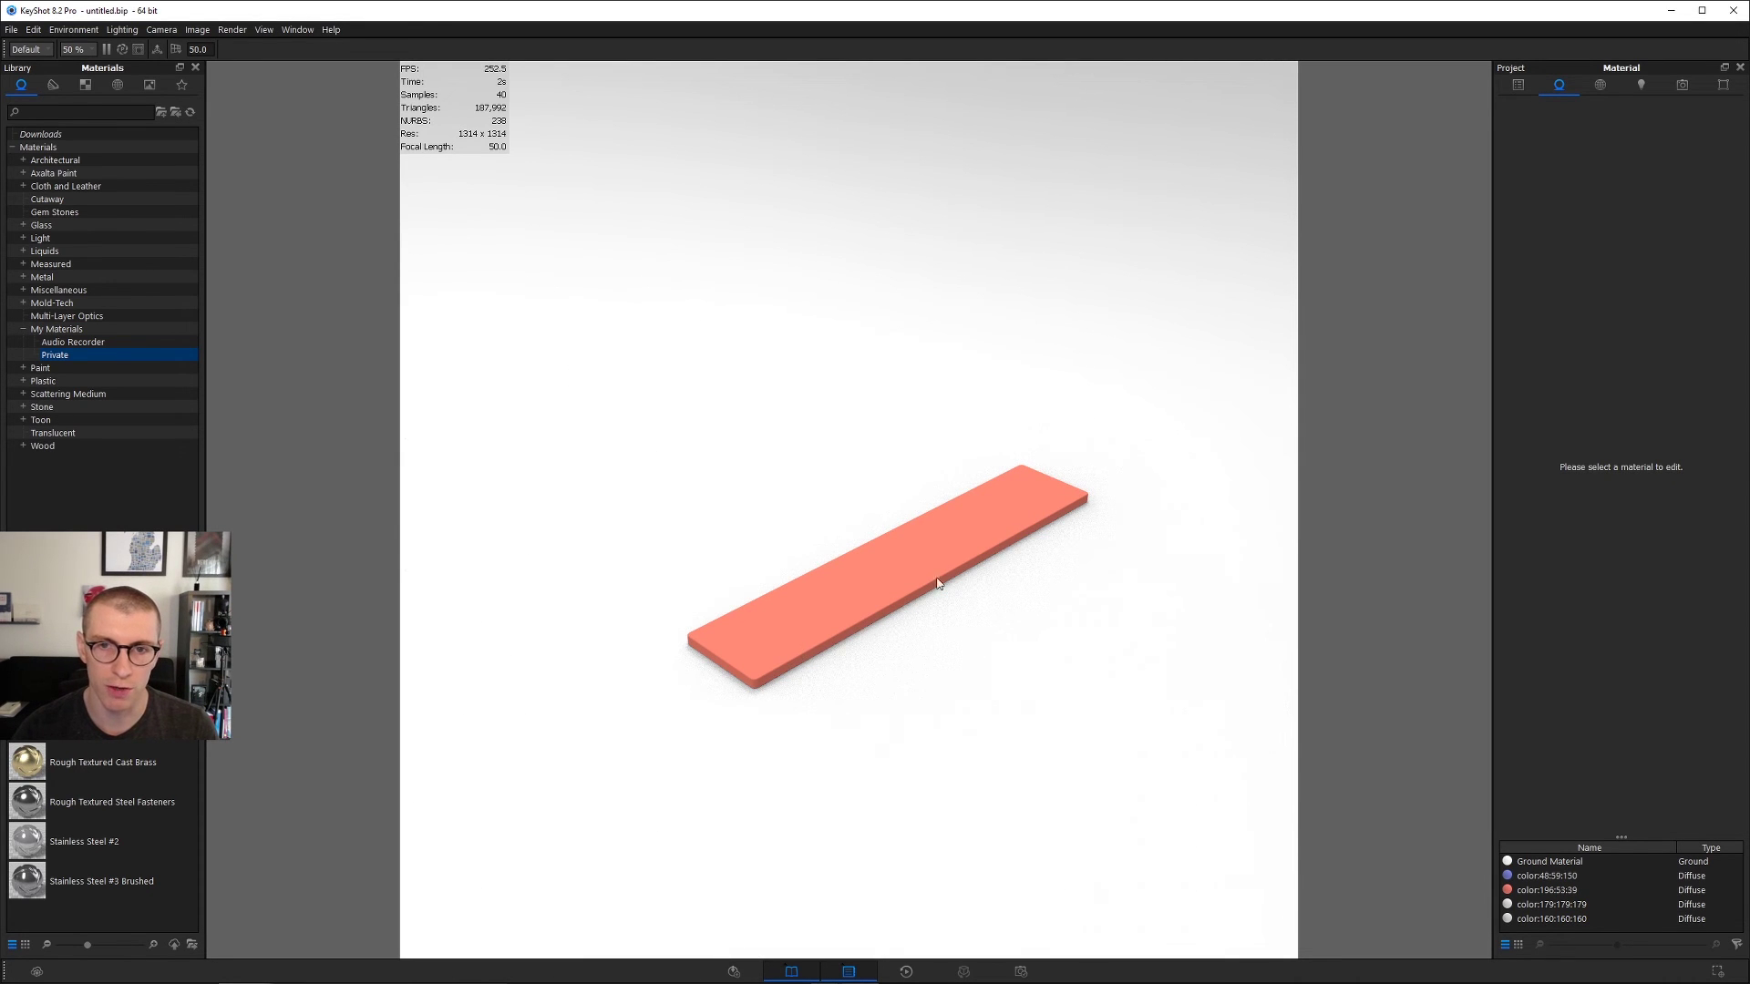
Step: Light the scene with the three-panel Studio environment and expand the real-time view to fill the available viewport area
click(118, 85)
click(50, 198)
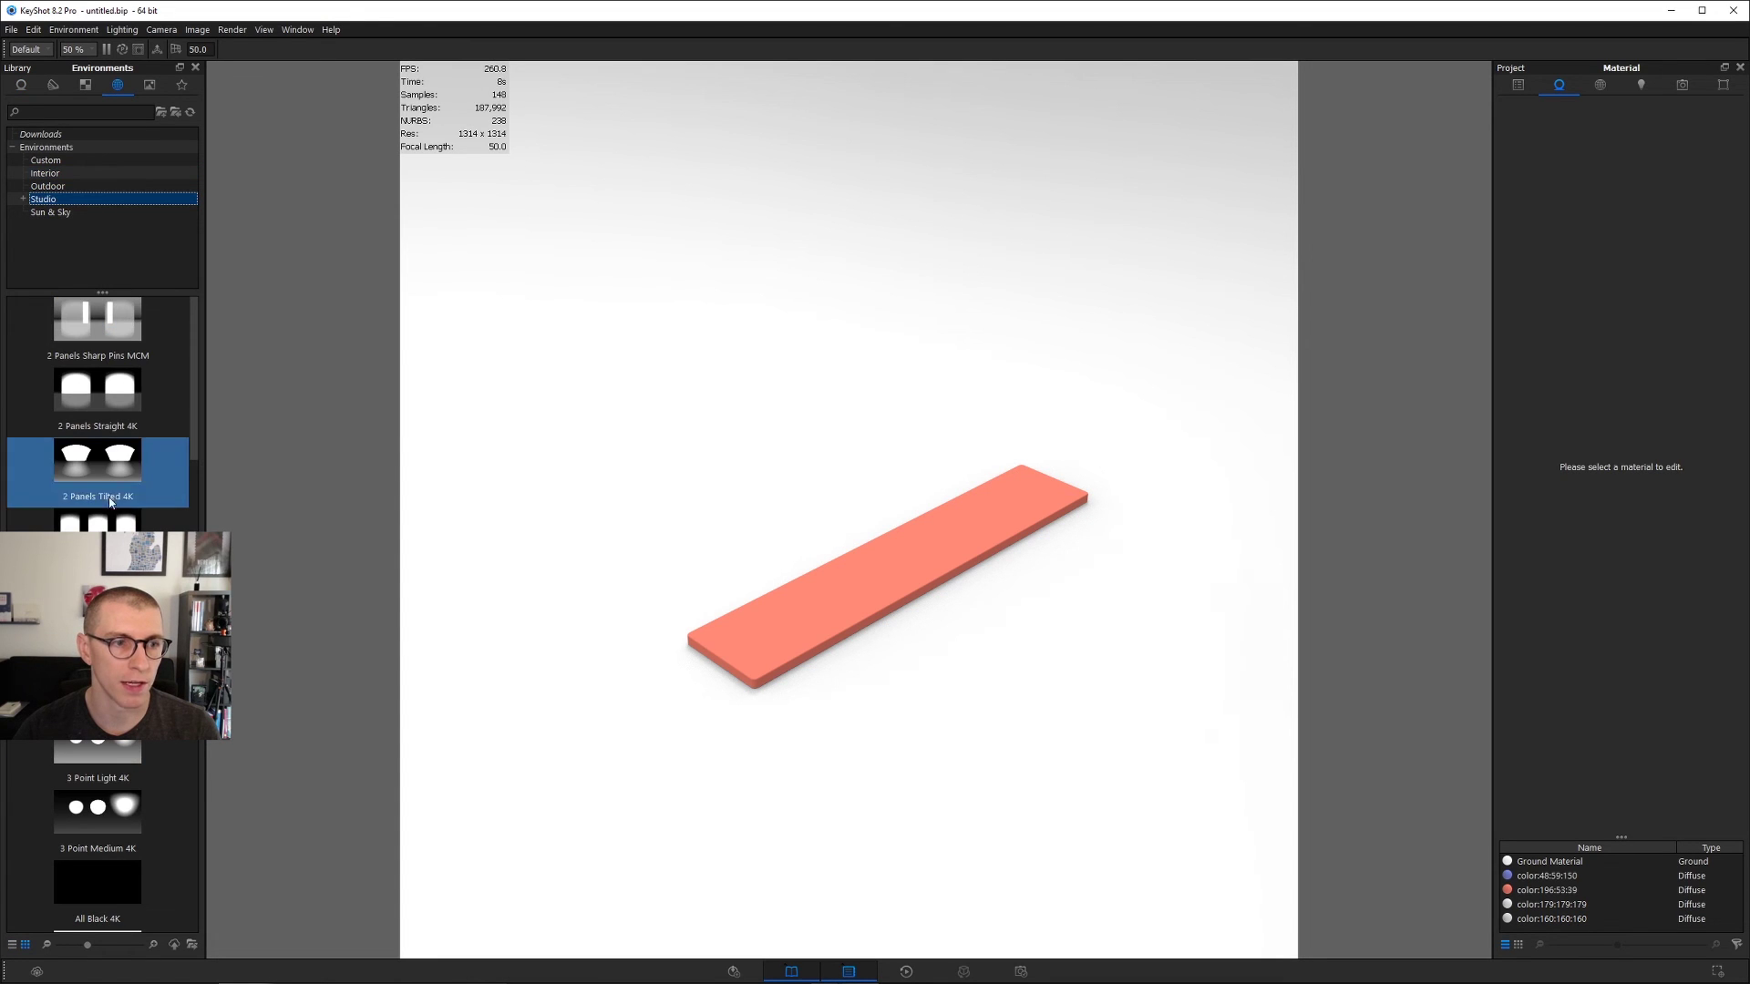
drag(97, 522, 1039, 398)
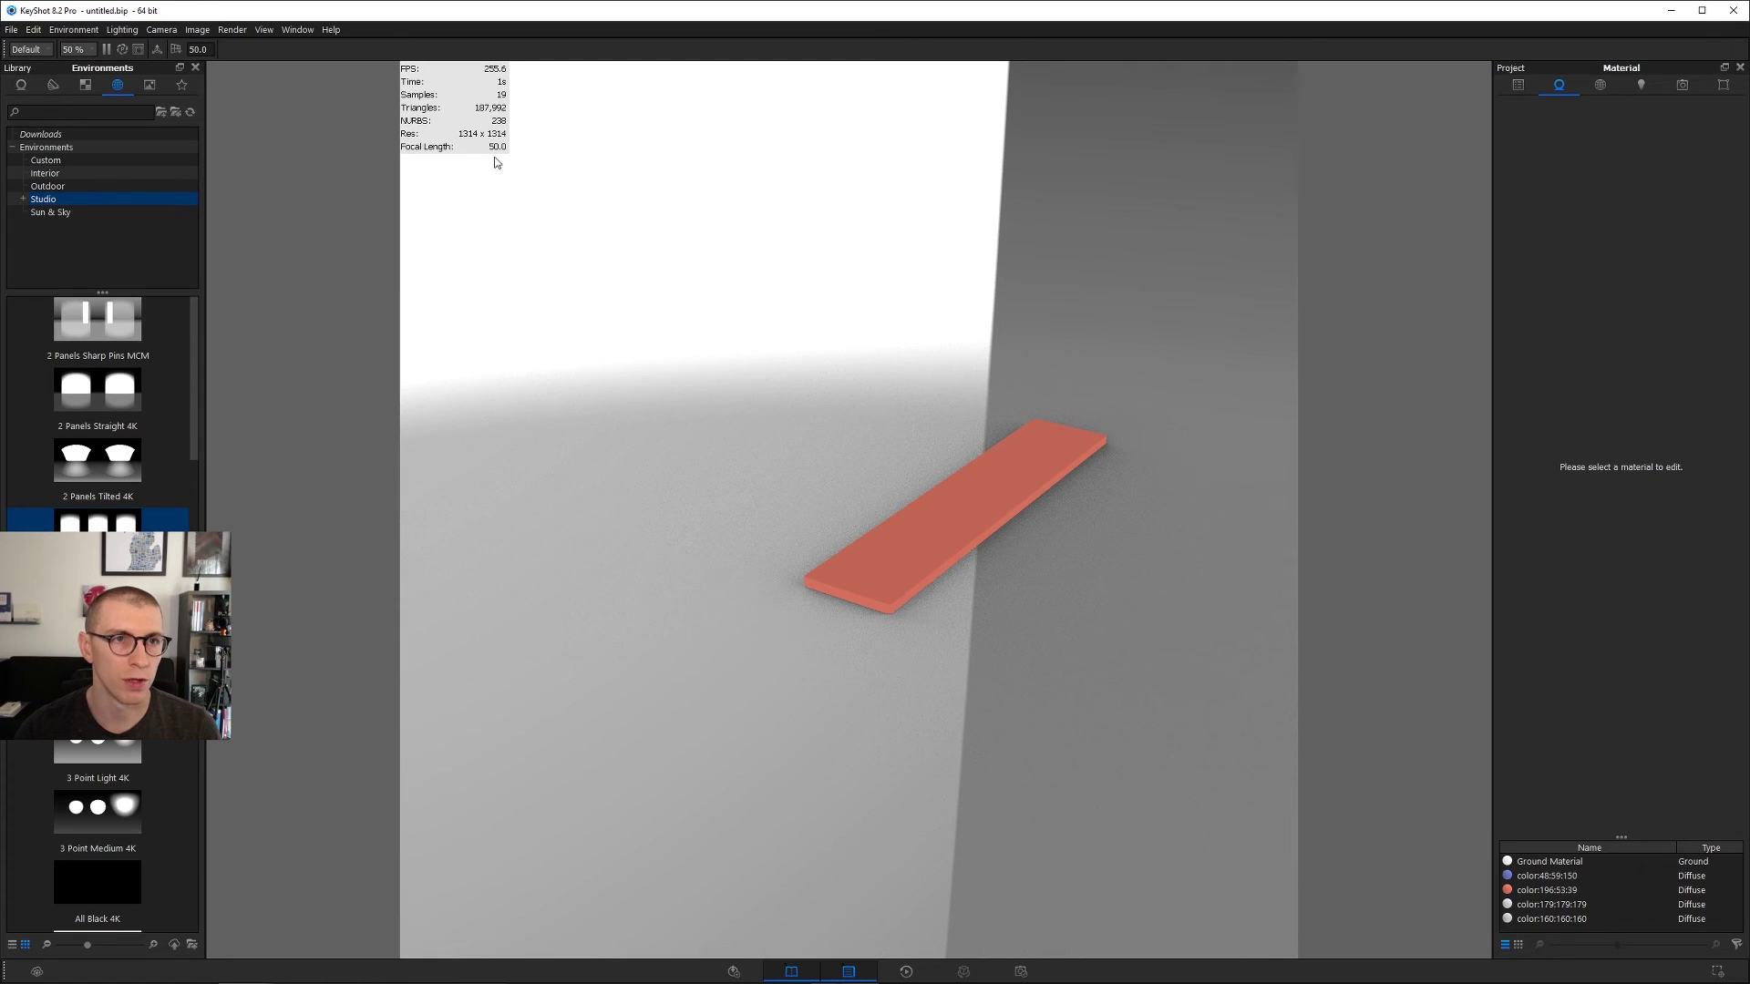
click(298, 30)
click(216, 67)
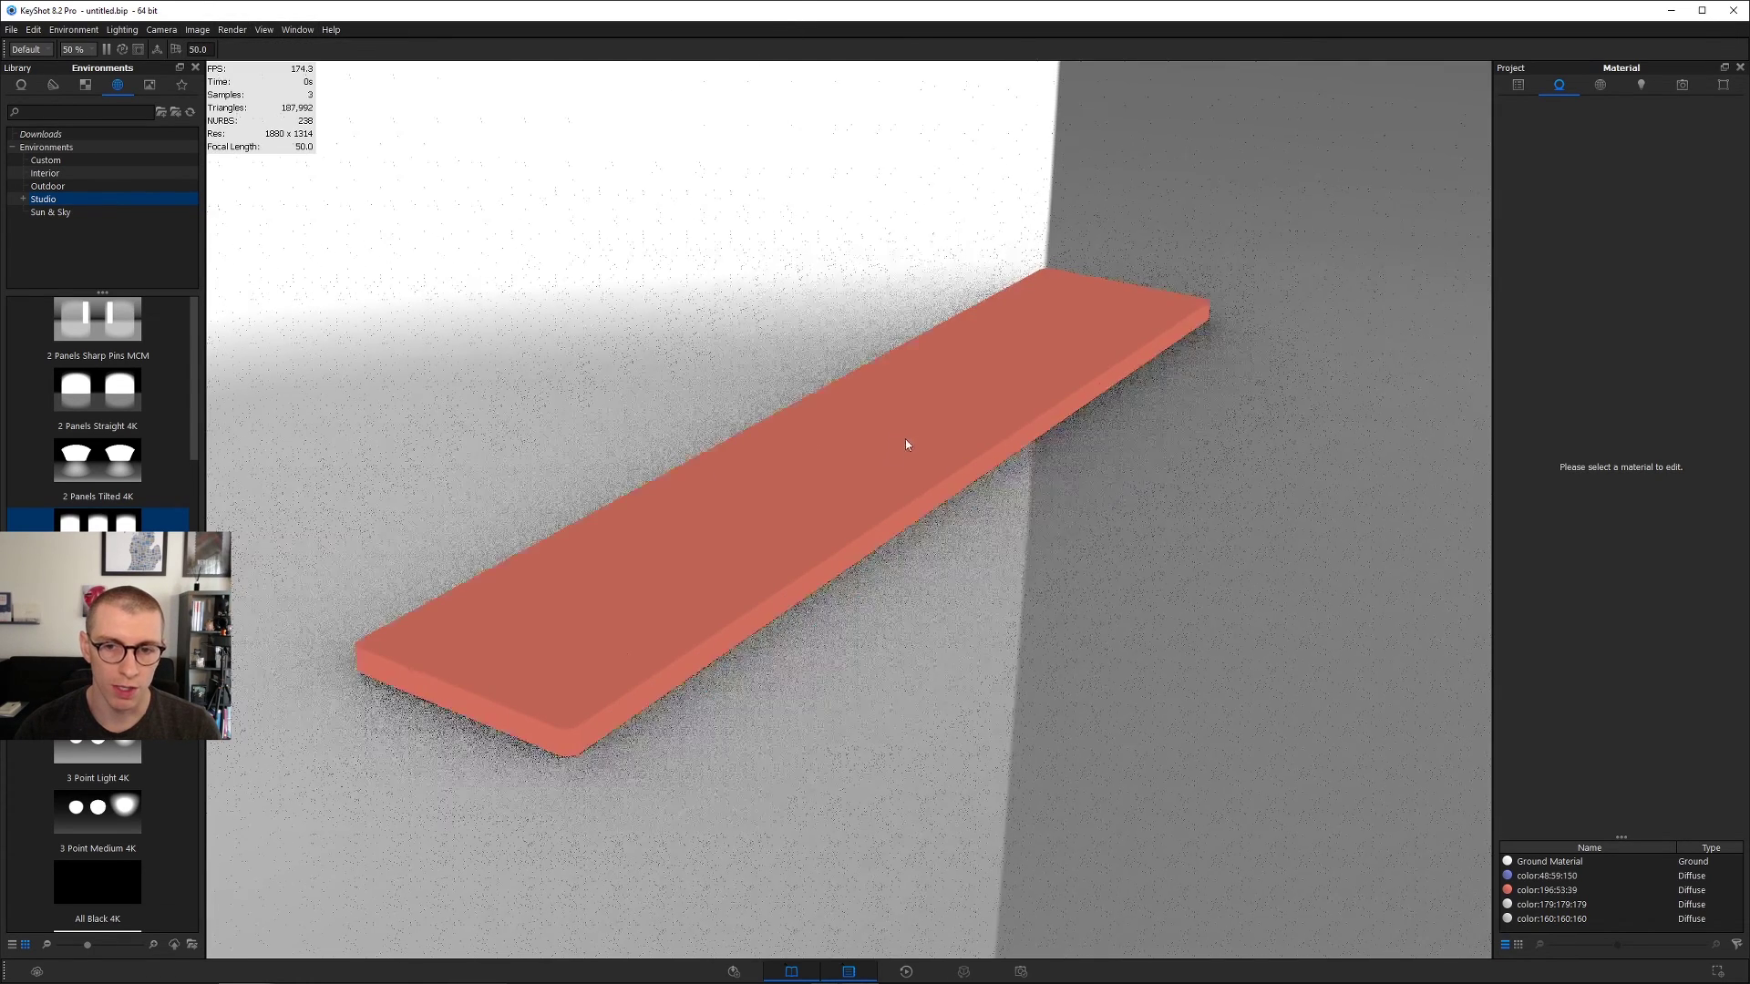
Step: Change the red bar's material type to Metallic Paint and make its base color black
double_click(911, 439)
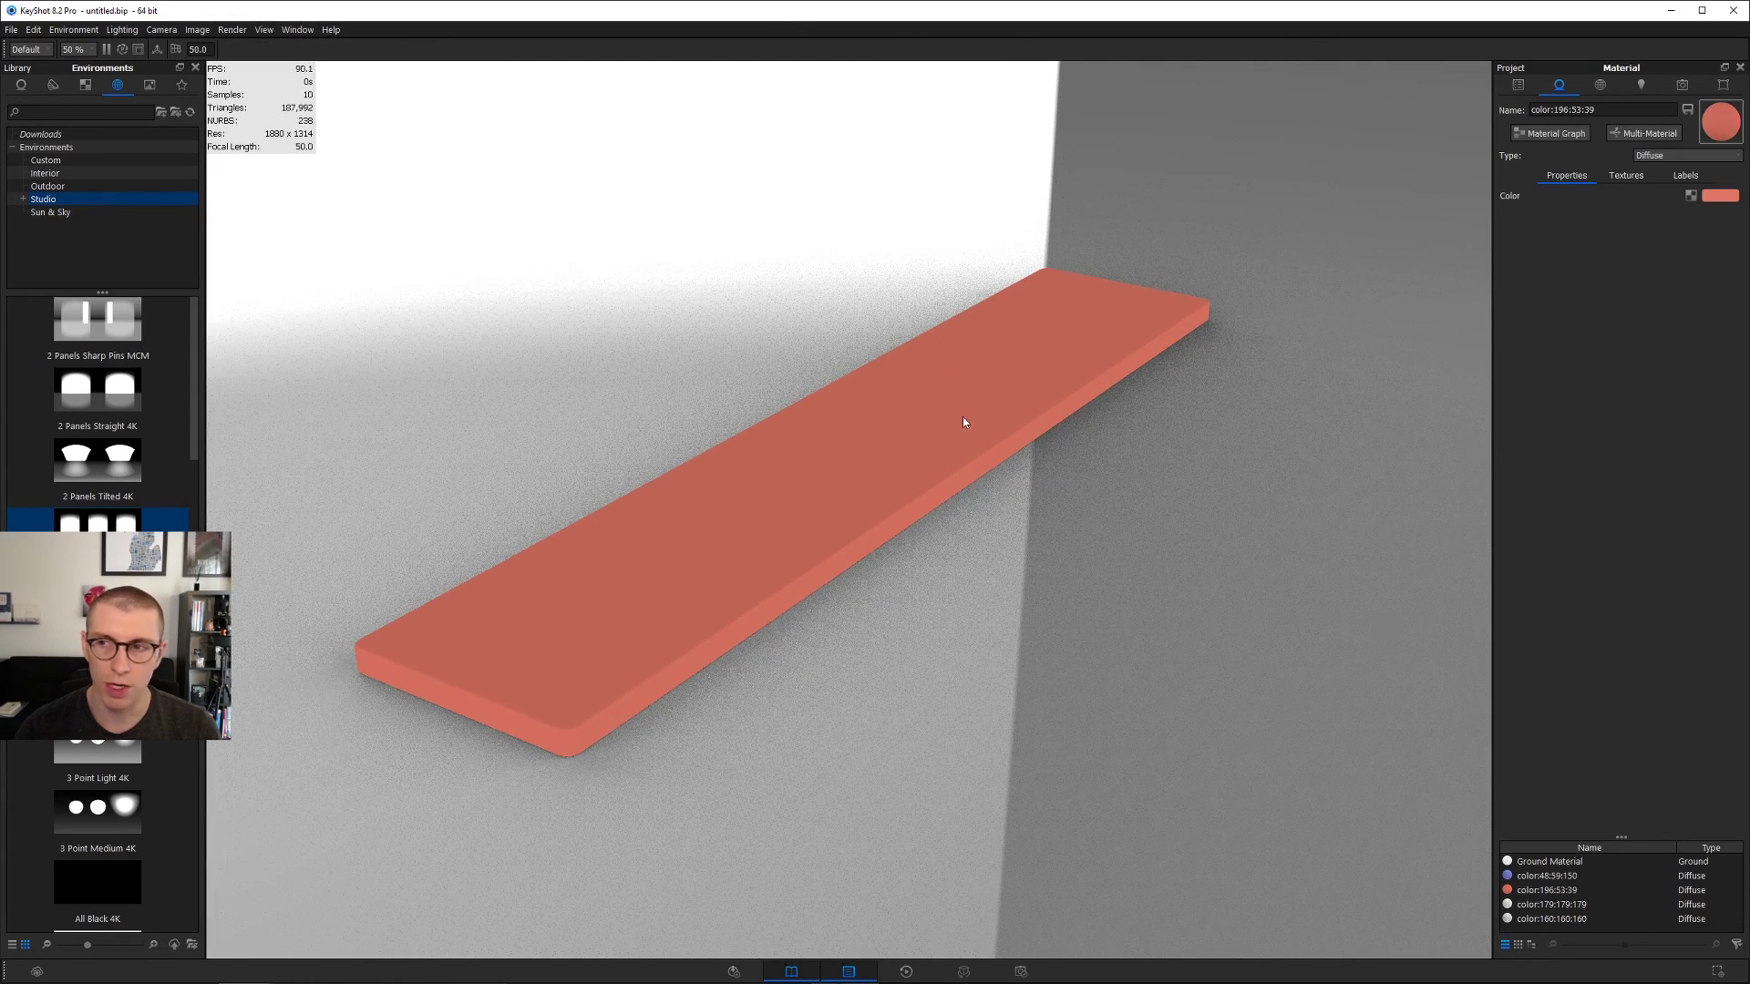
click(1660, 157)
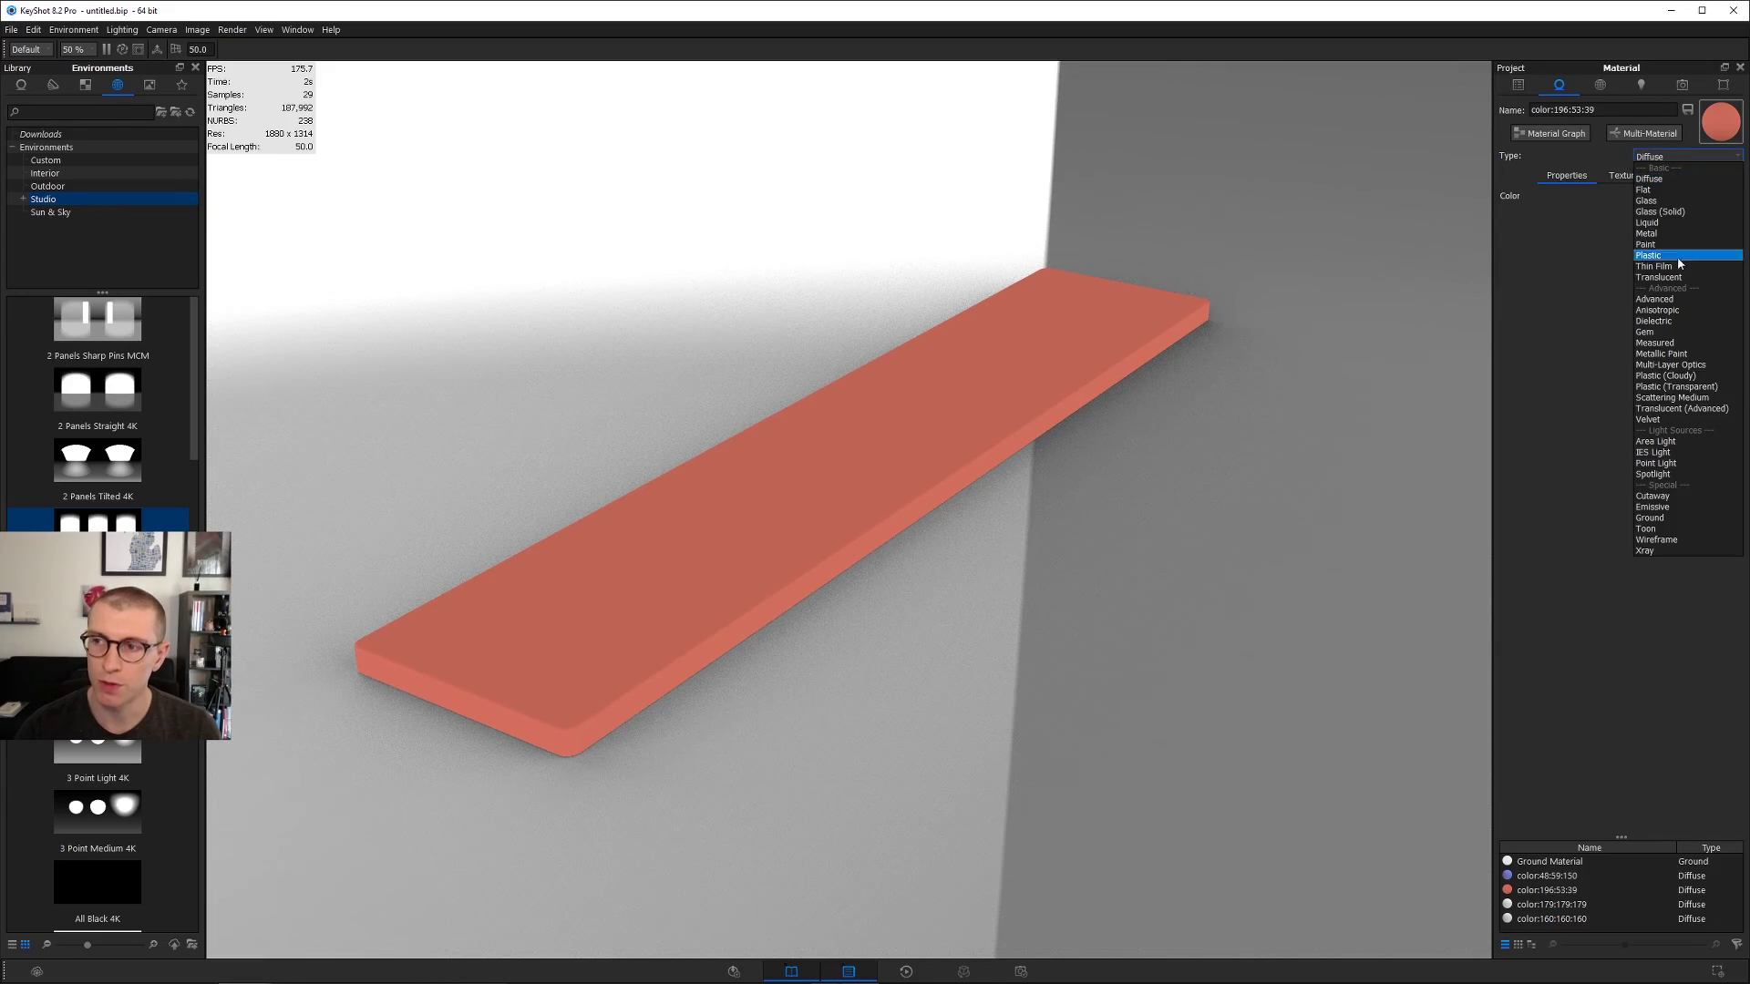
click(1667, 354)
drag(1098, 239, 1095, 320)
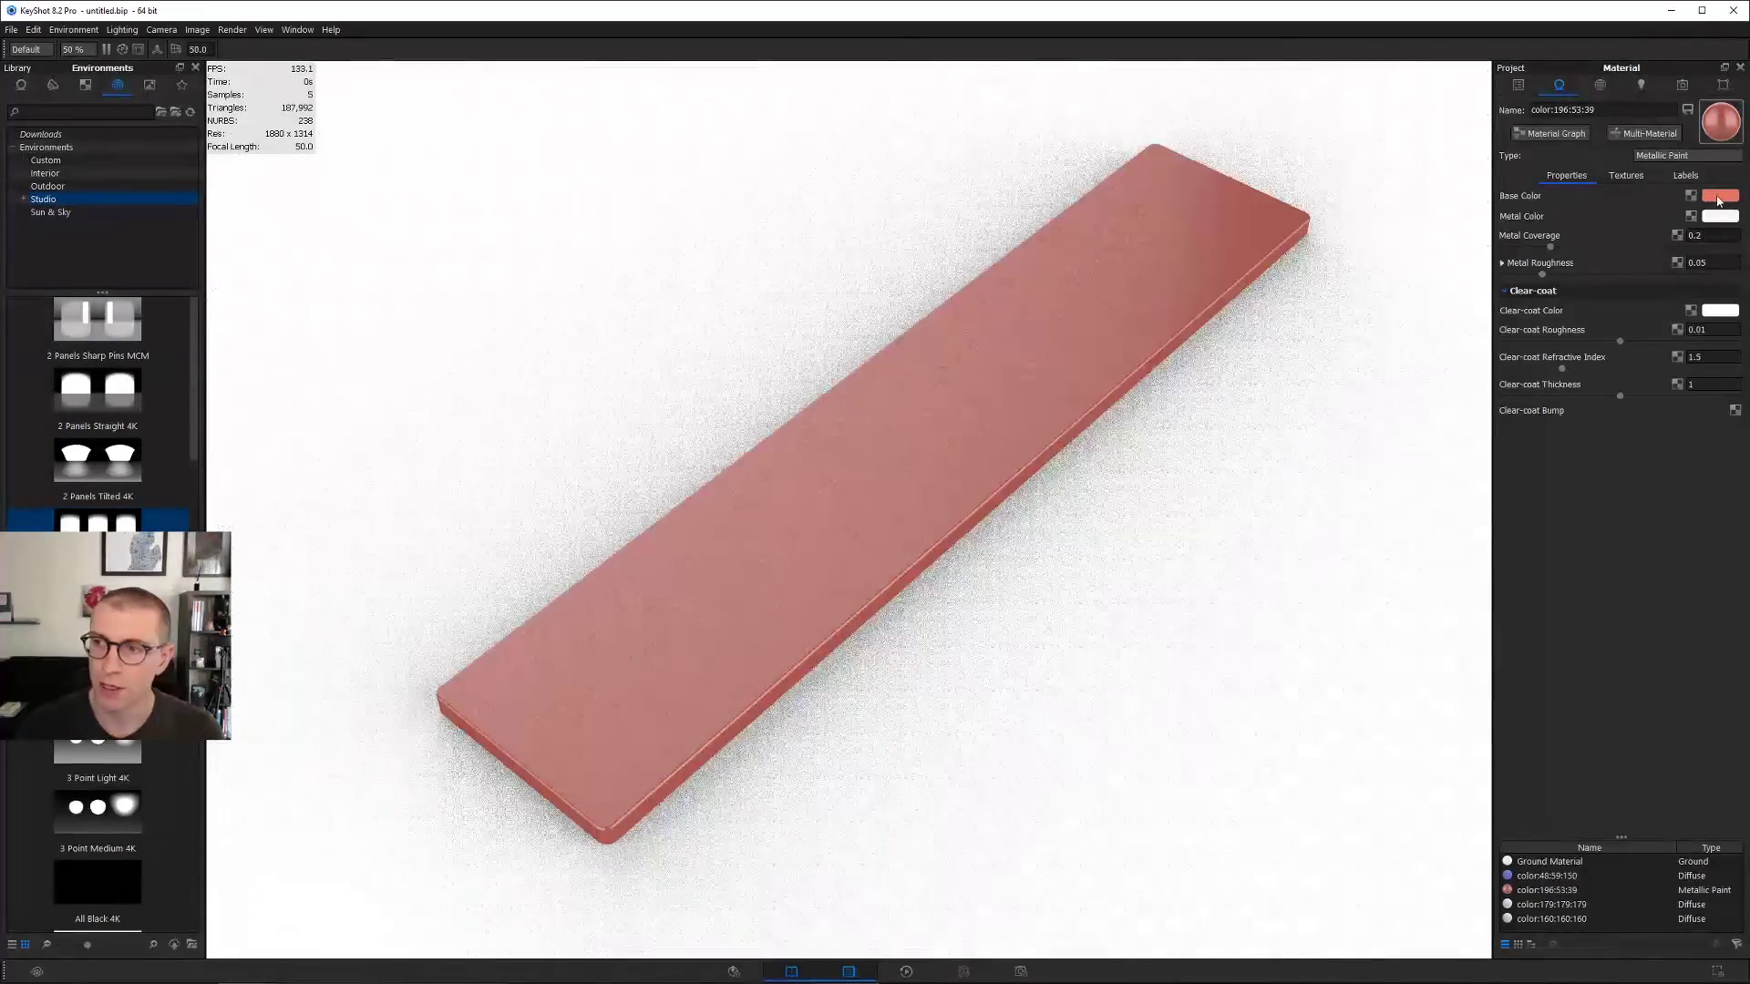
click(1719, 195)
drag(1598, 96, 1480, 240)
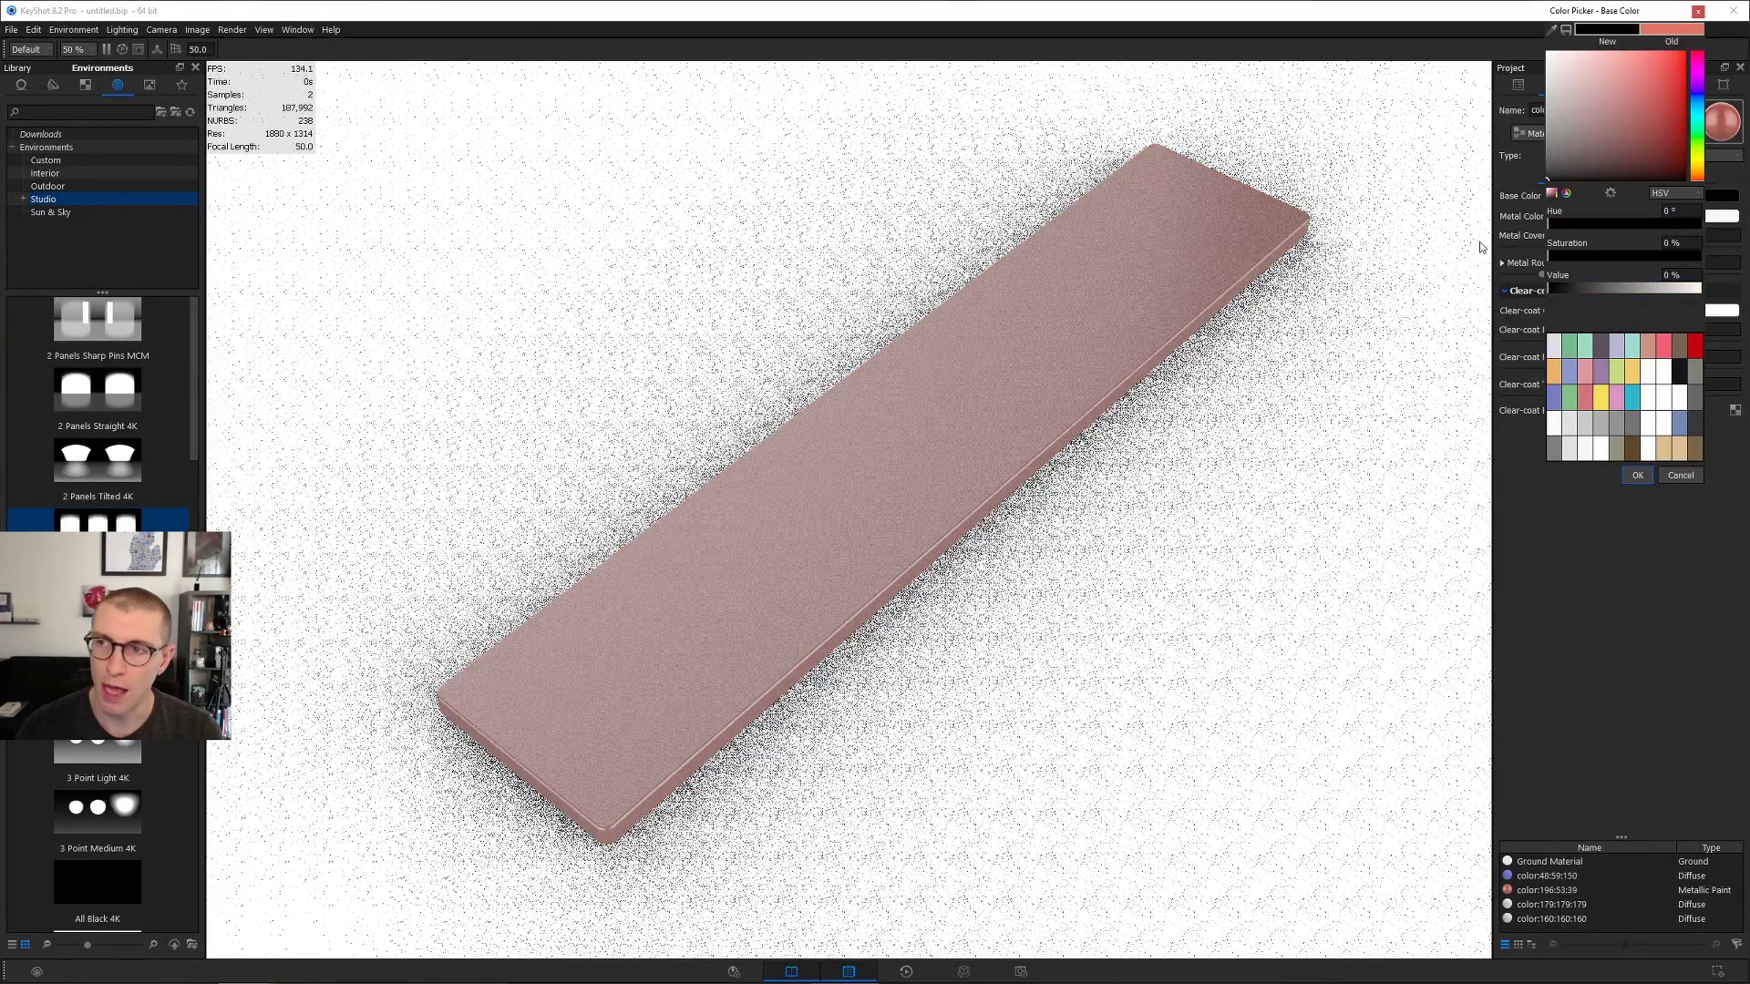
key(Return)
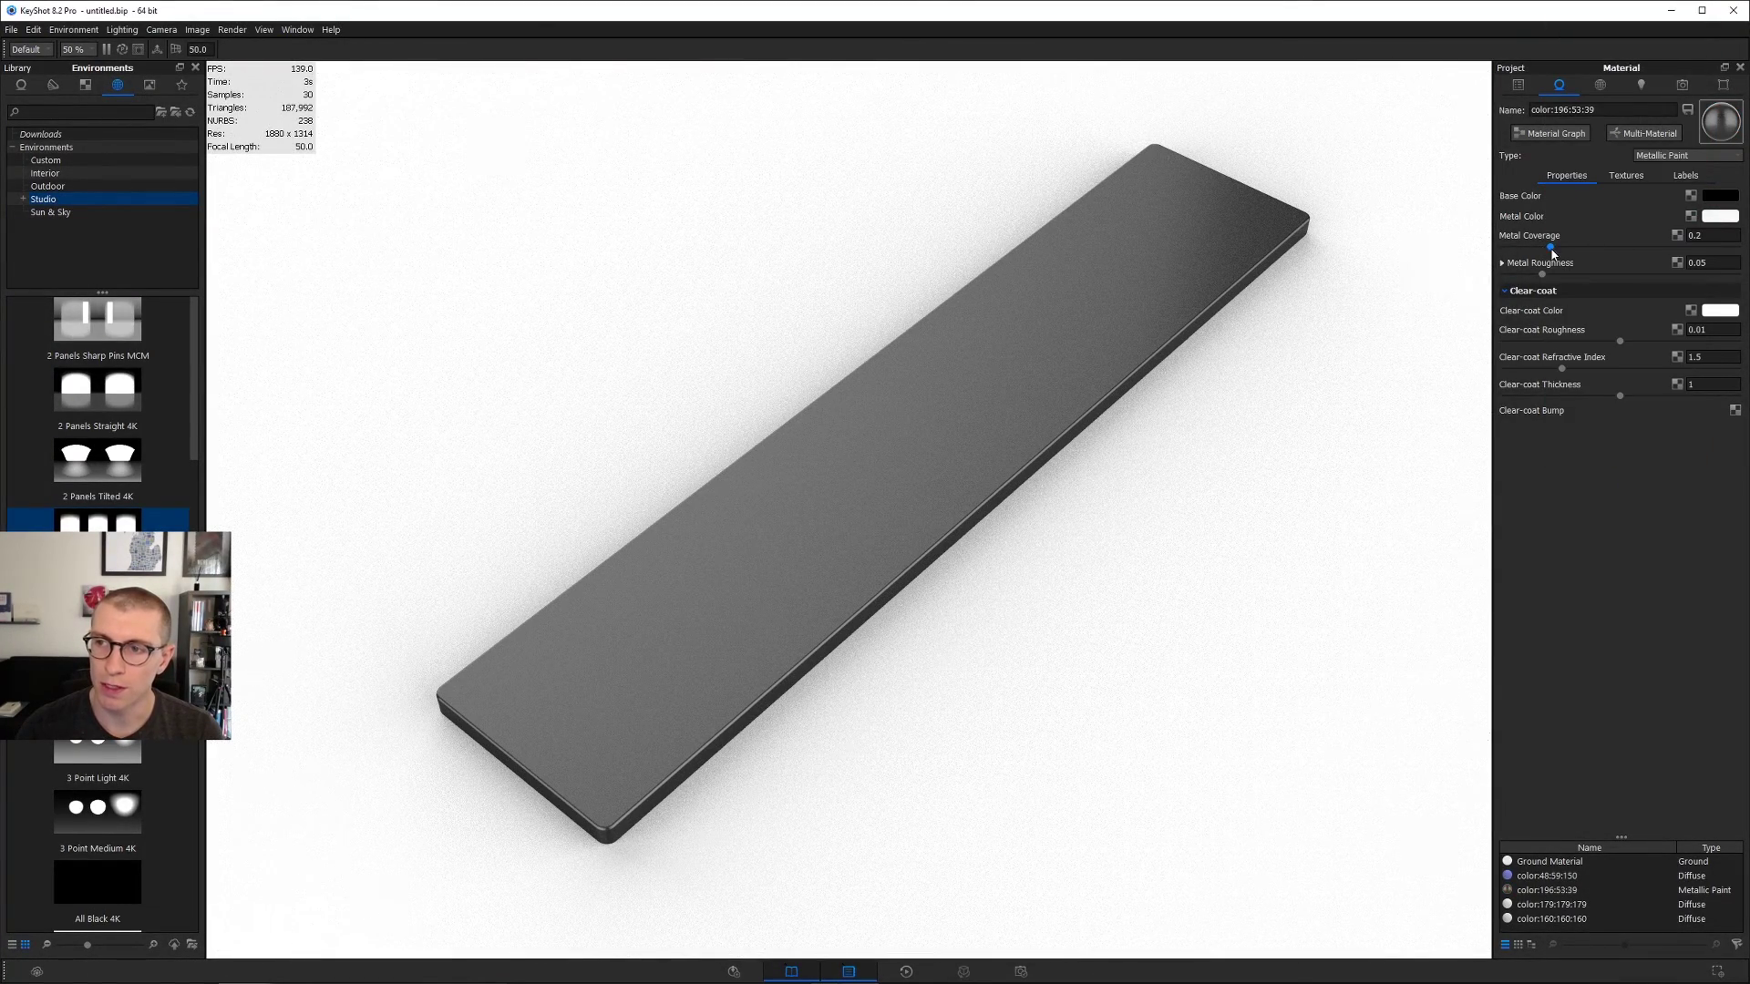
Step: Set the bar's metal coverage to 1, and reduce both metal roughness and clear-coat roughness to 0
drag(1551, 247, 1736, 247)
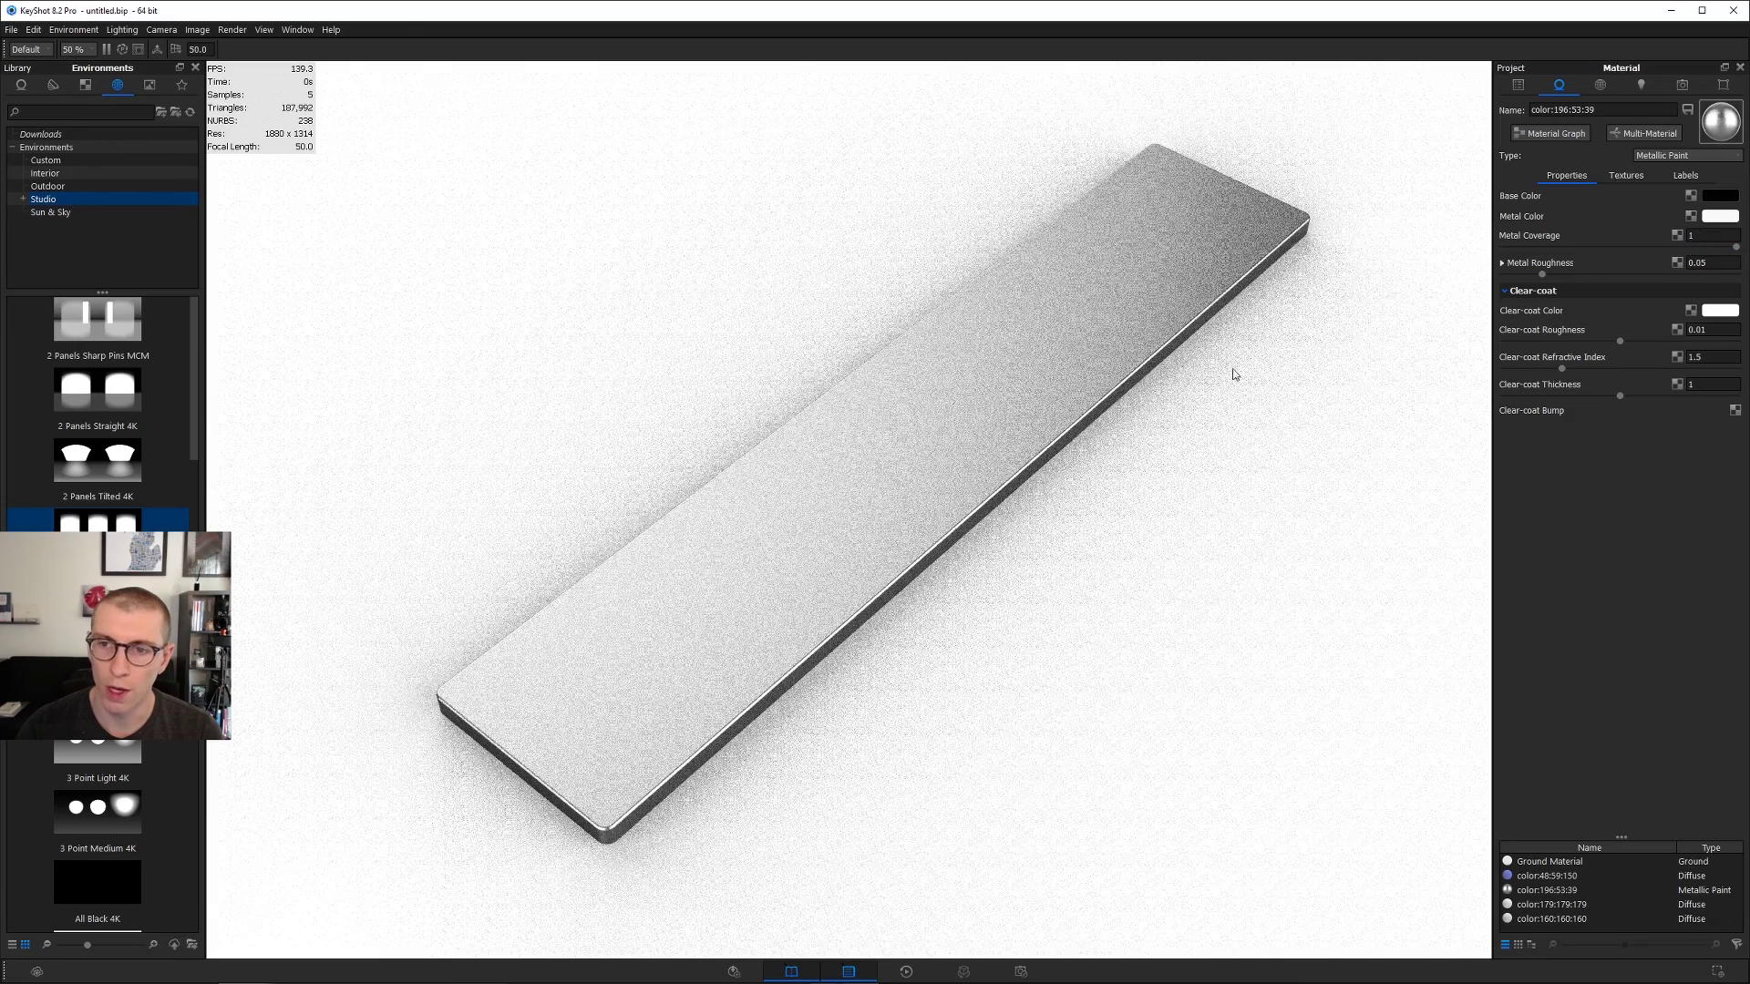
drag(1542, 275, 1504, 274)
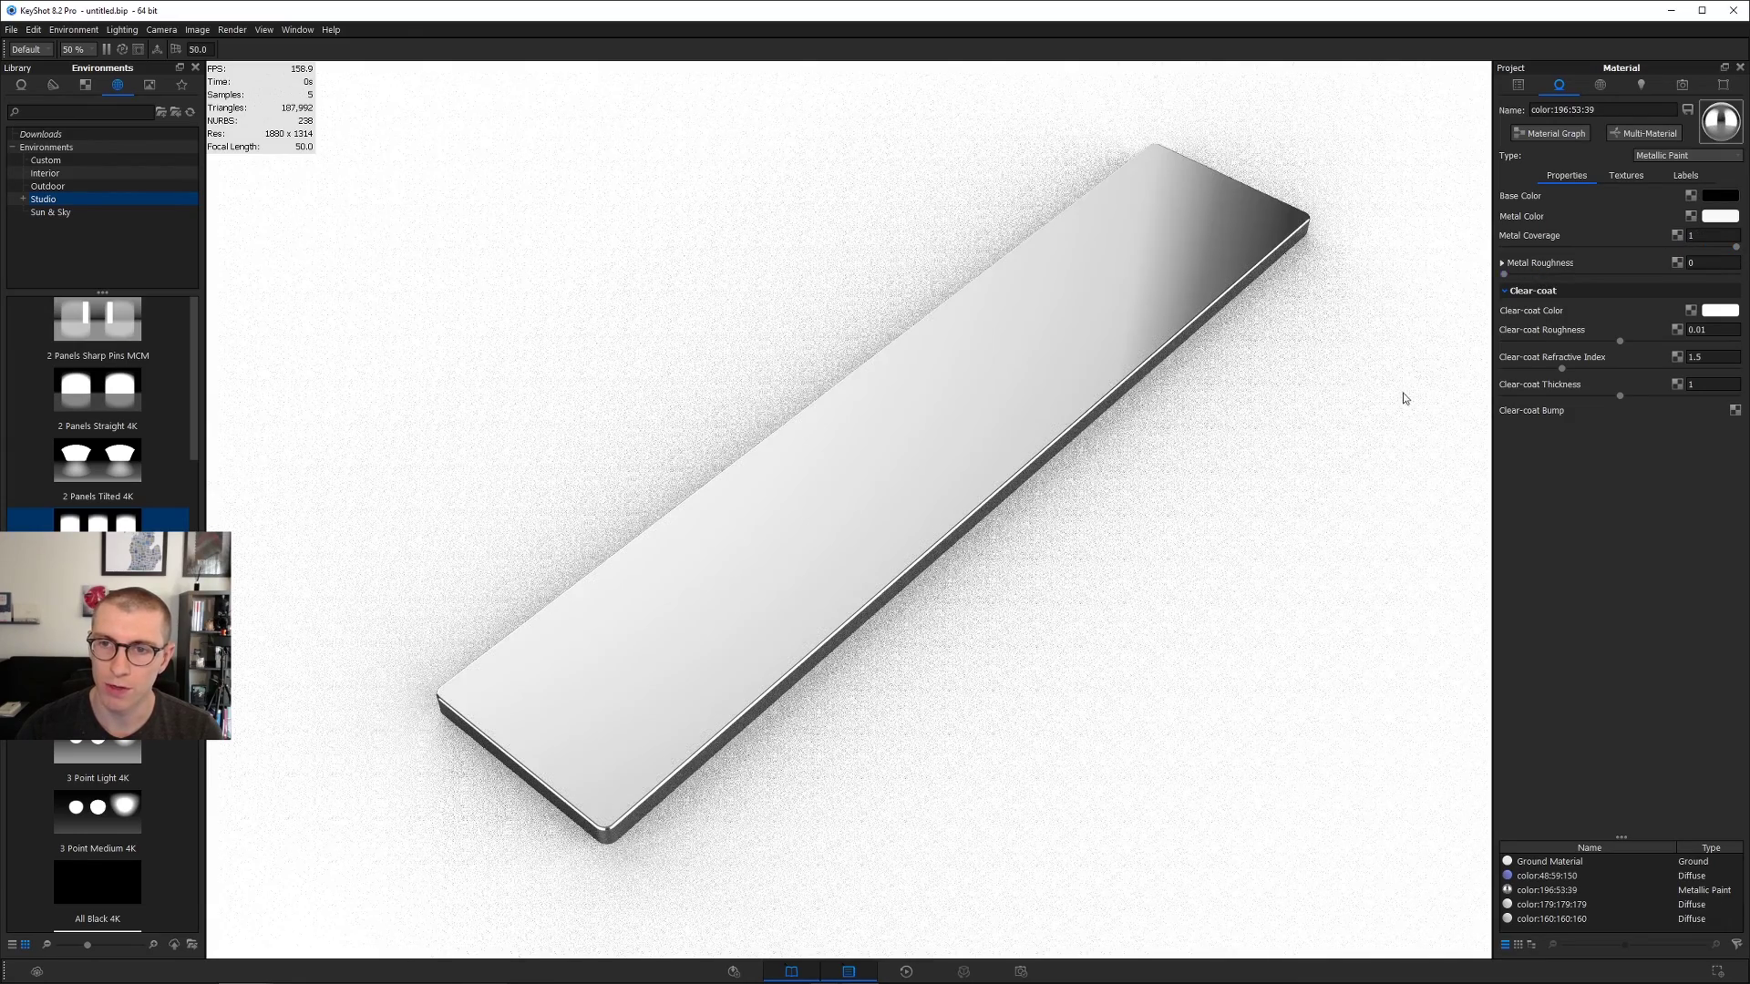
drag(1621, 341, 1486, 349)
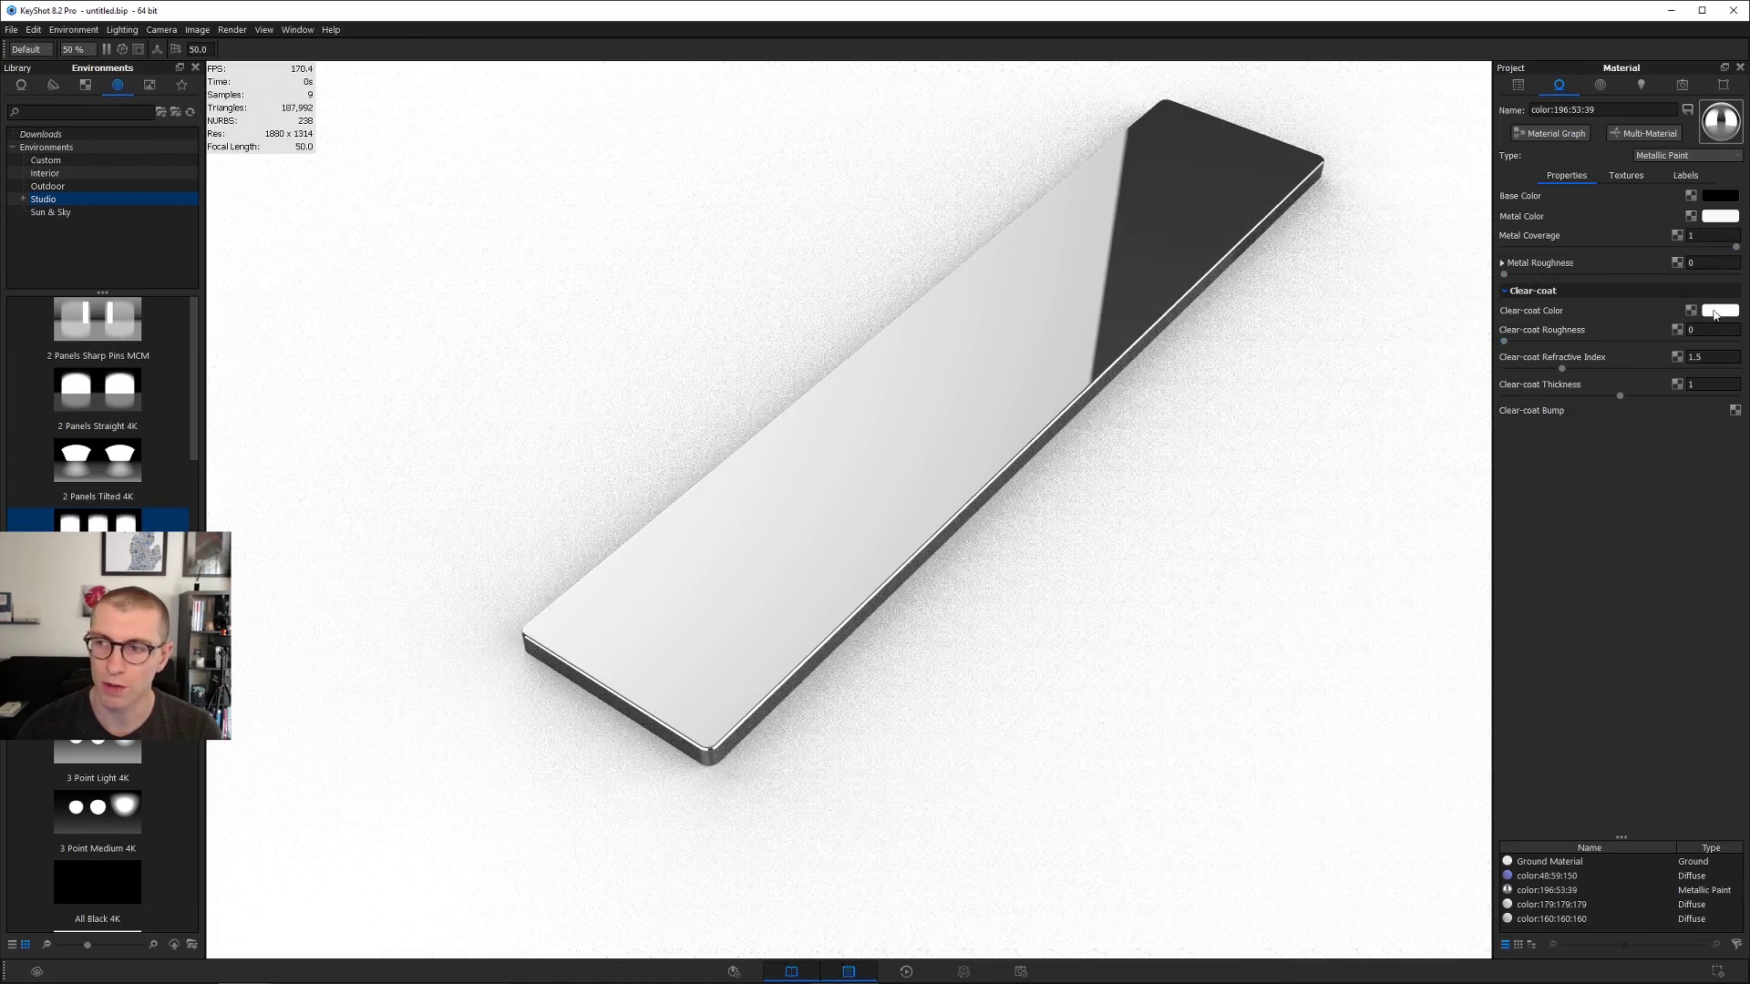
Step: Make the bar's base color white and its metal color a fully saturated blue-violet with a hue of 247°
drag(1194, 381, 1294, 401)
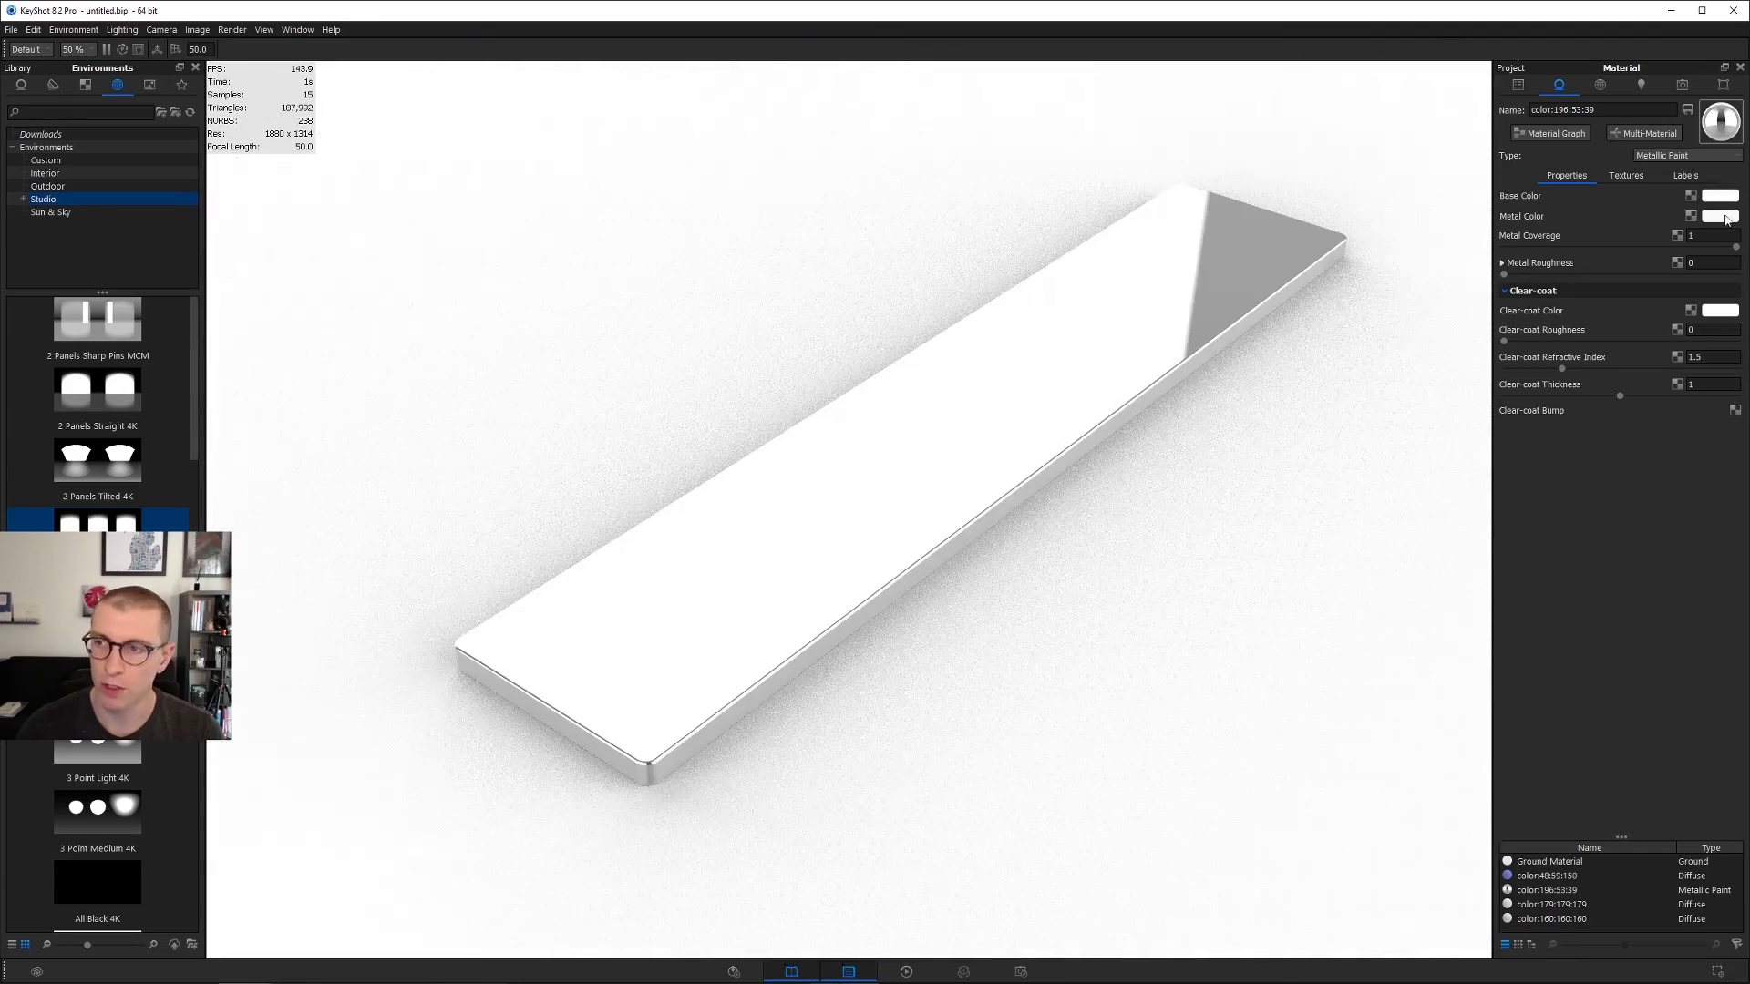
click(1720, 216)
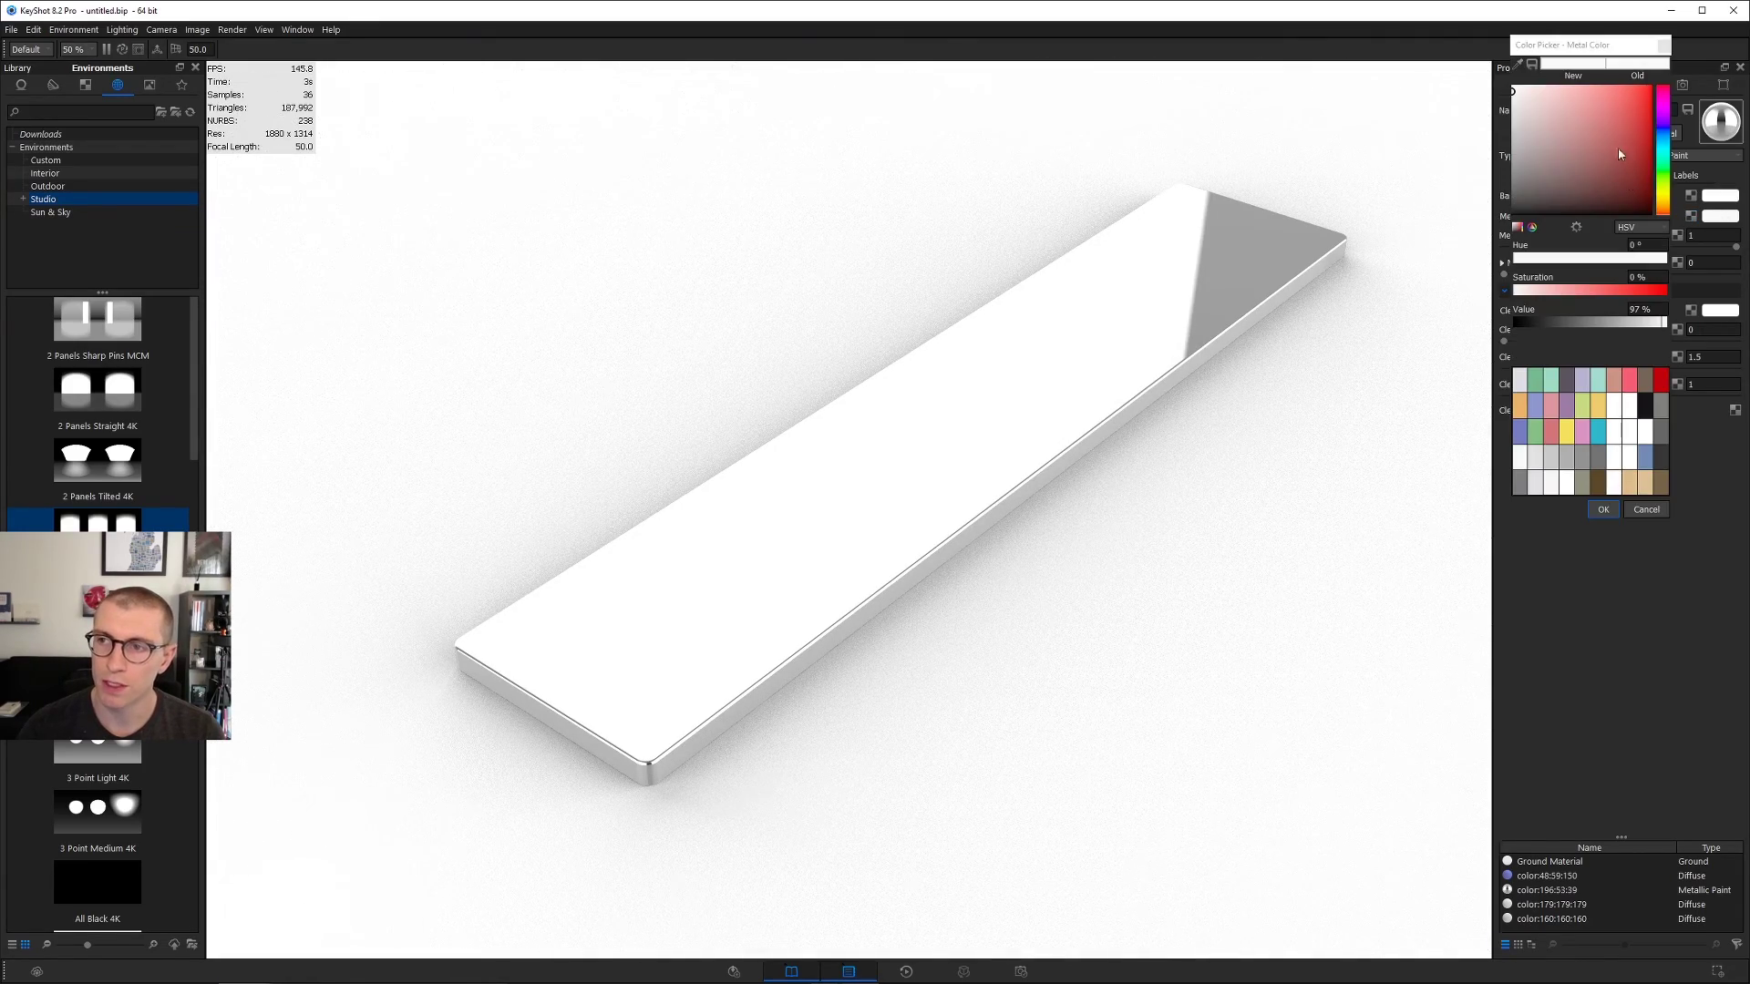
click(1664, 126)
click(1604, 108)
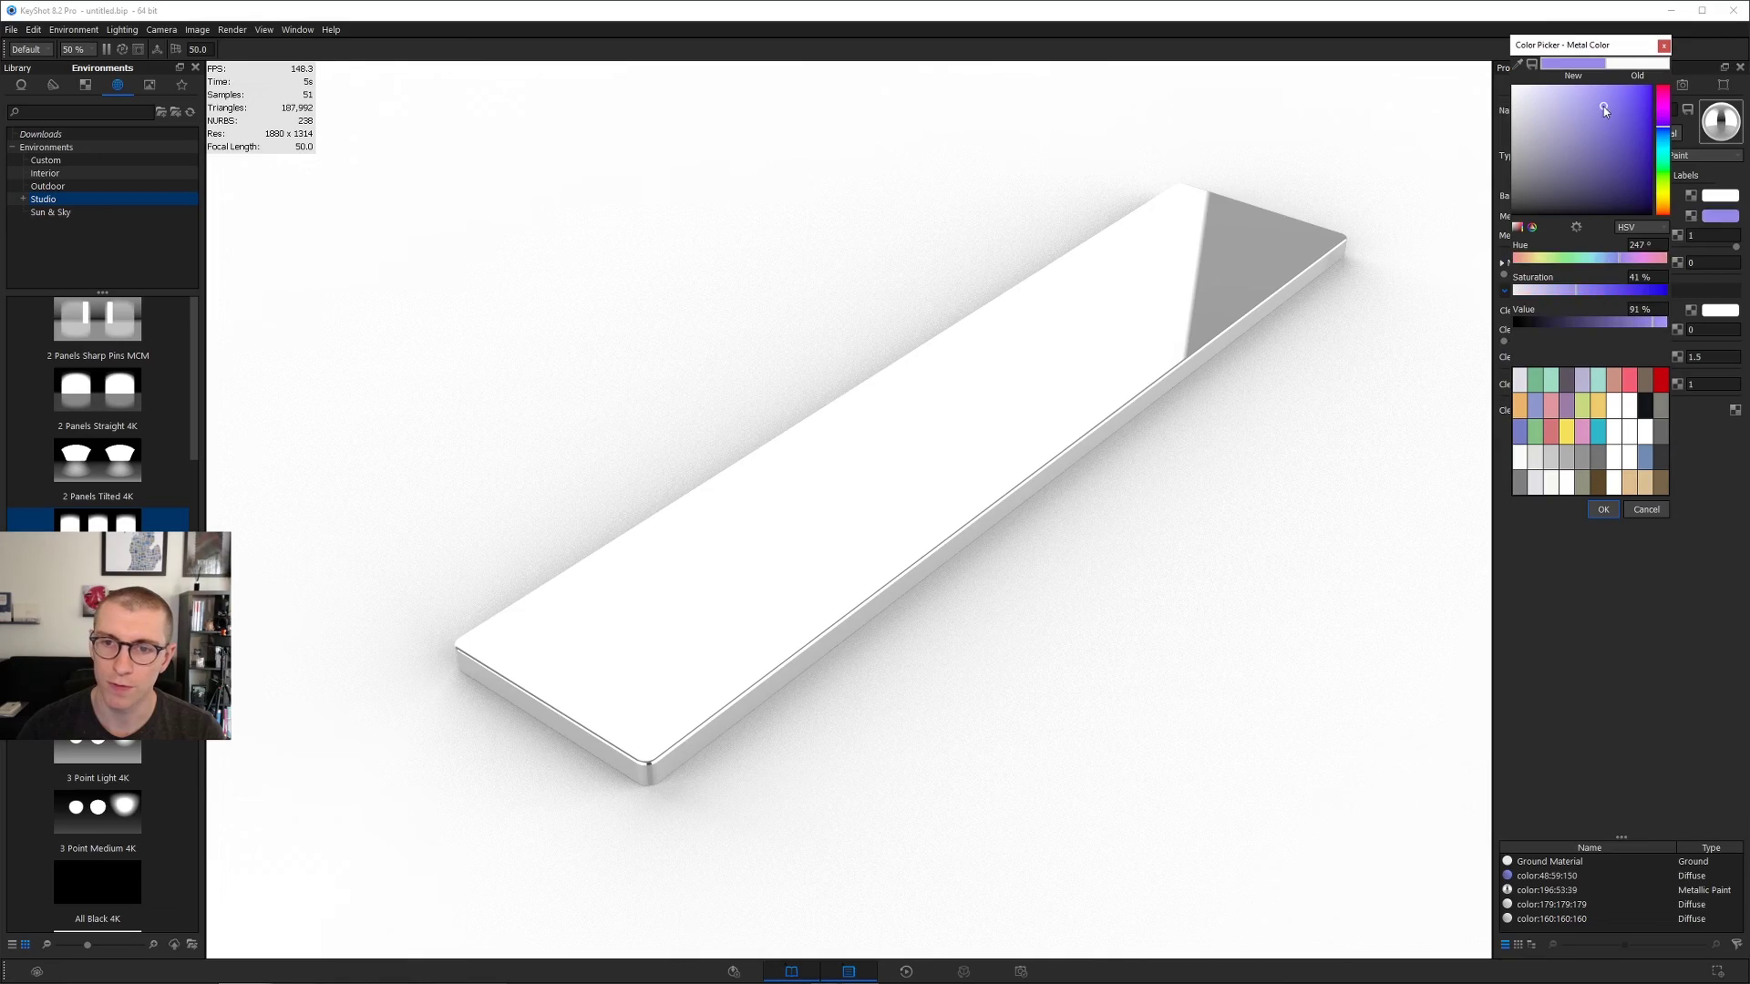
drag(1604, 108, 1682, 67)
click(1602, 509)
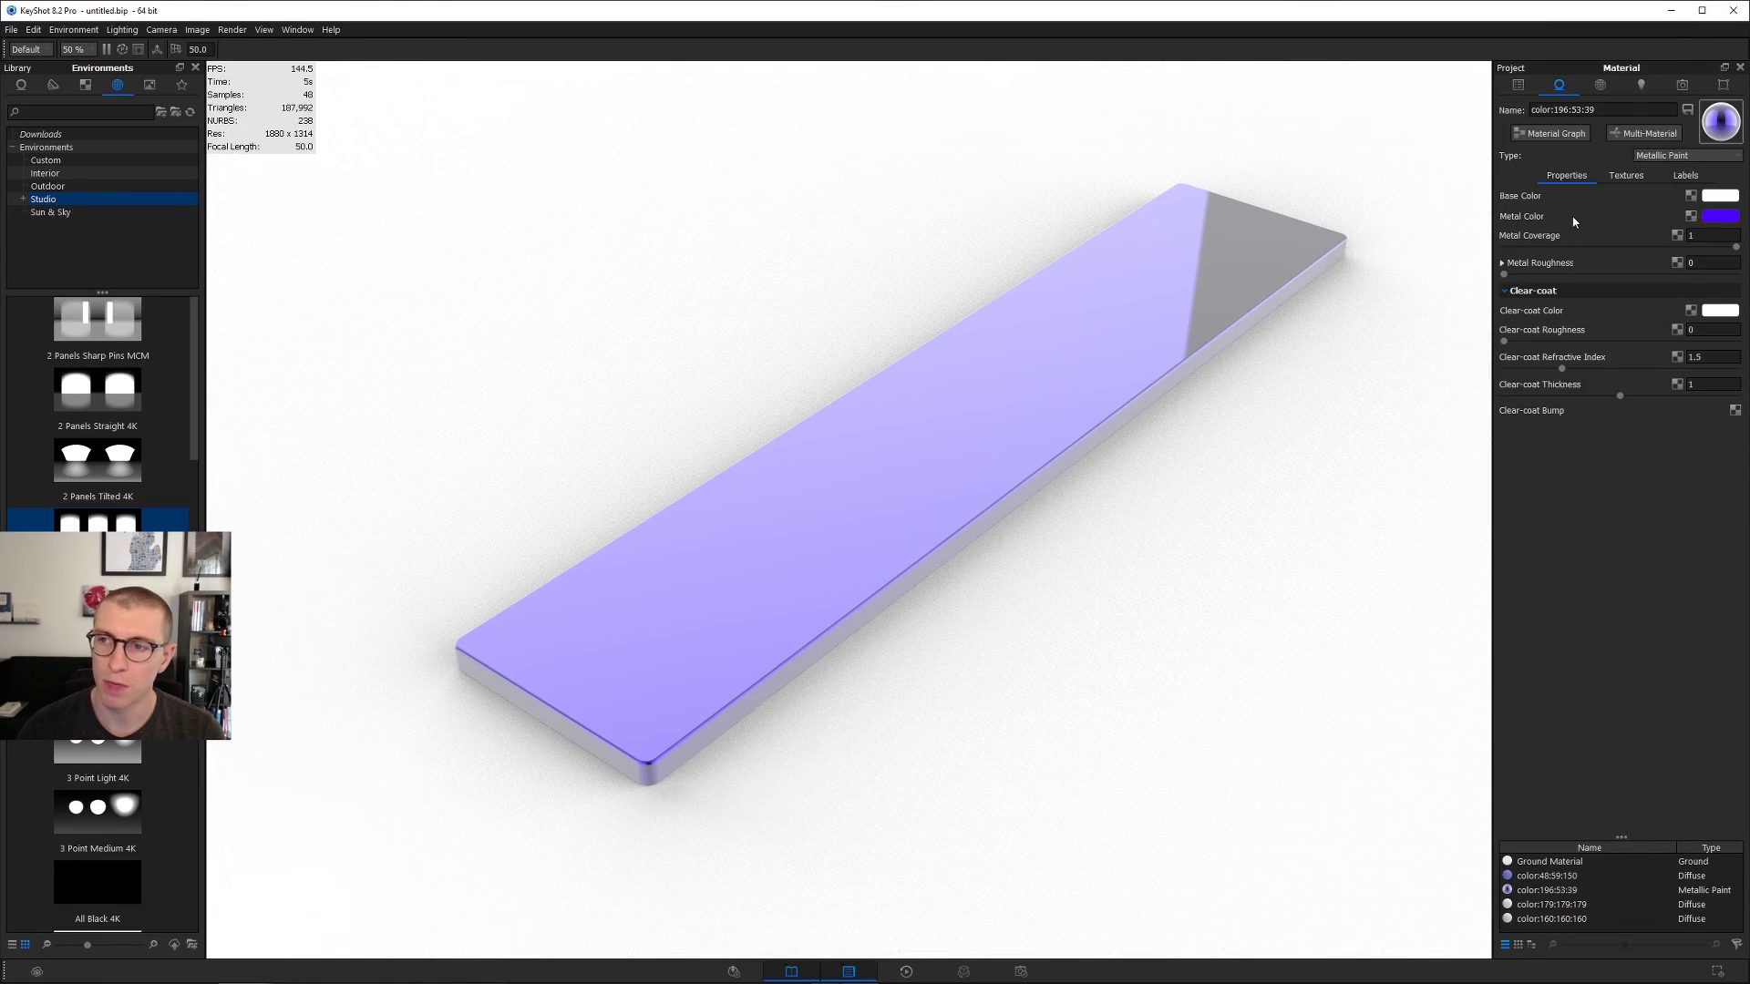
Step: Check the metal color from grazing and overhead angles, and raise the metal roughness to 0.0768
drag(1050, 491, 1047, 414)
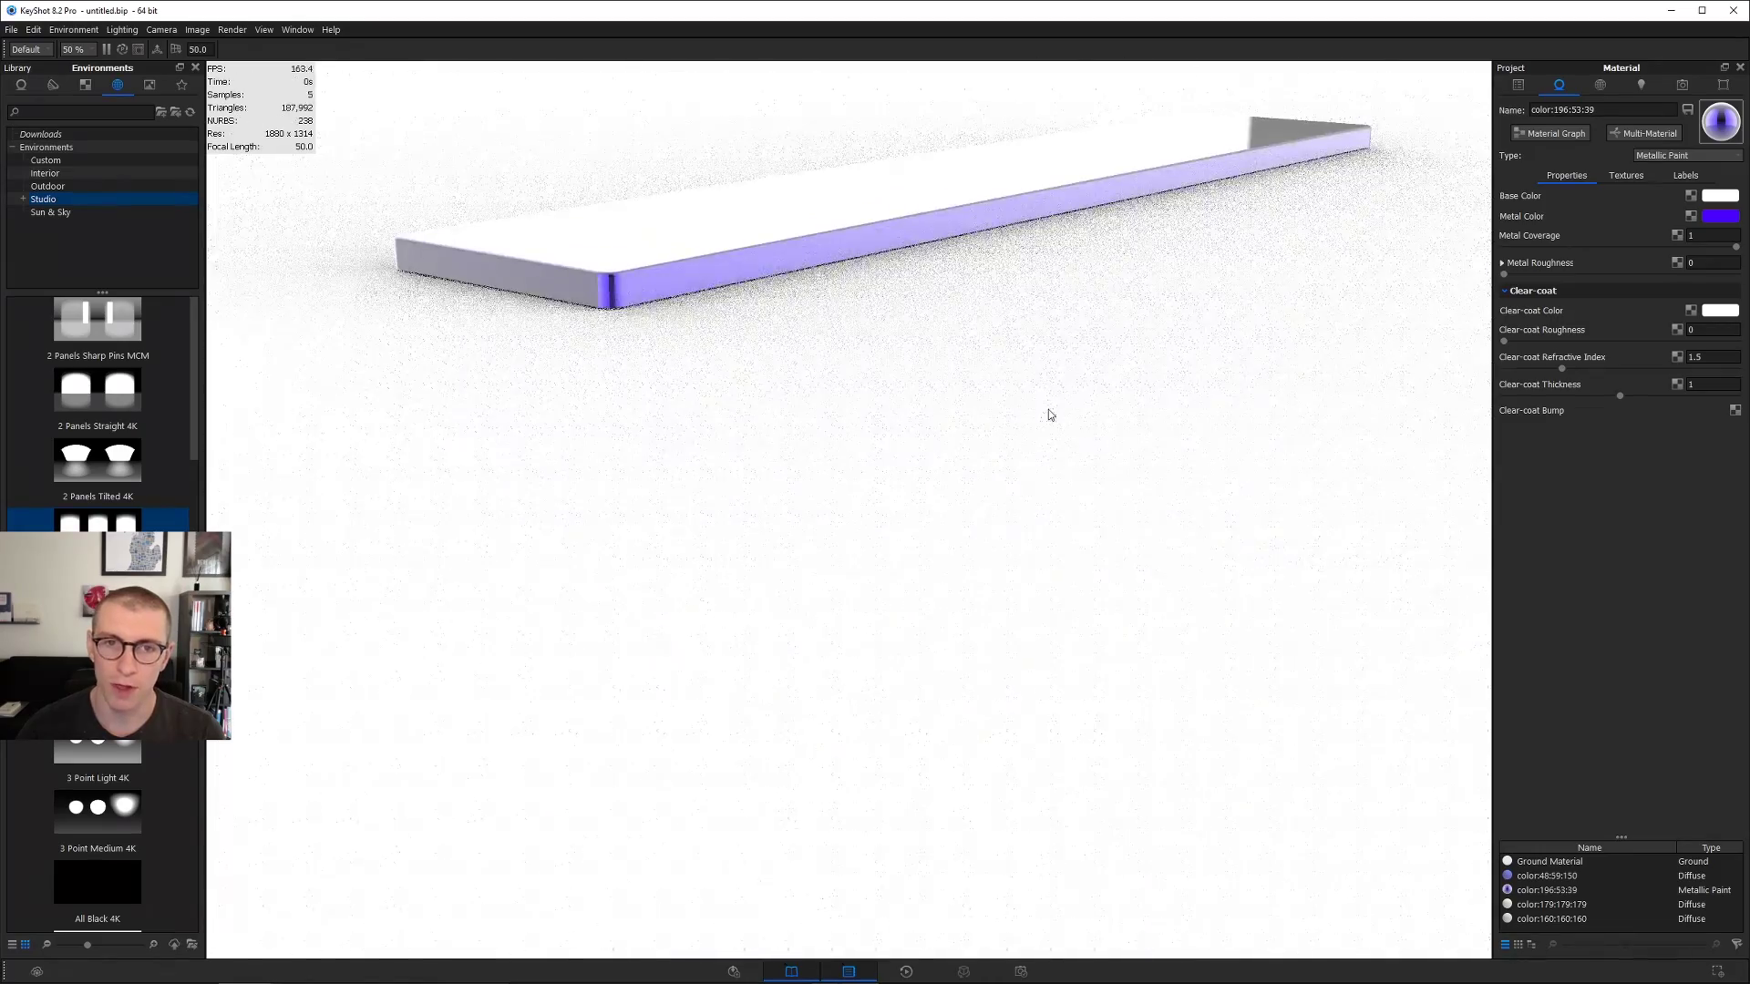
drag(938, 195, 930, 191)
drag(1030, 227, 1117, 320)
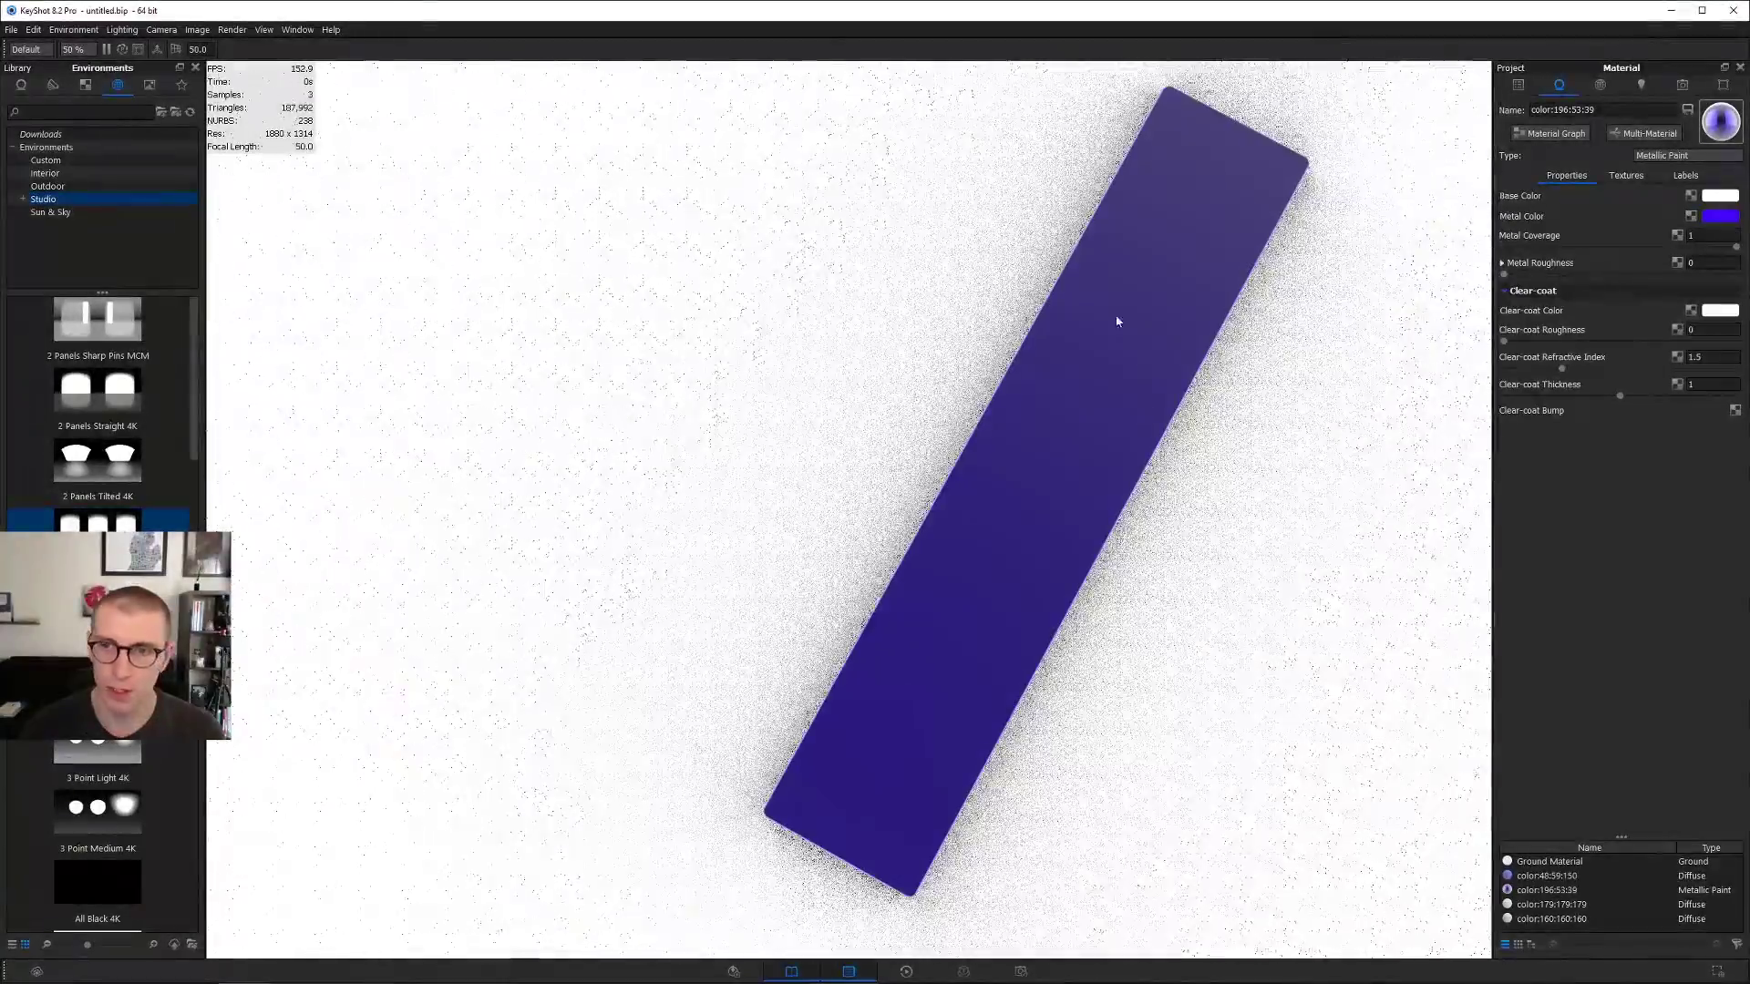
drag(1433, 443, 1313, 337)
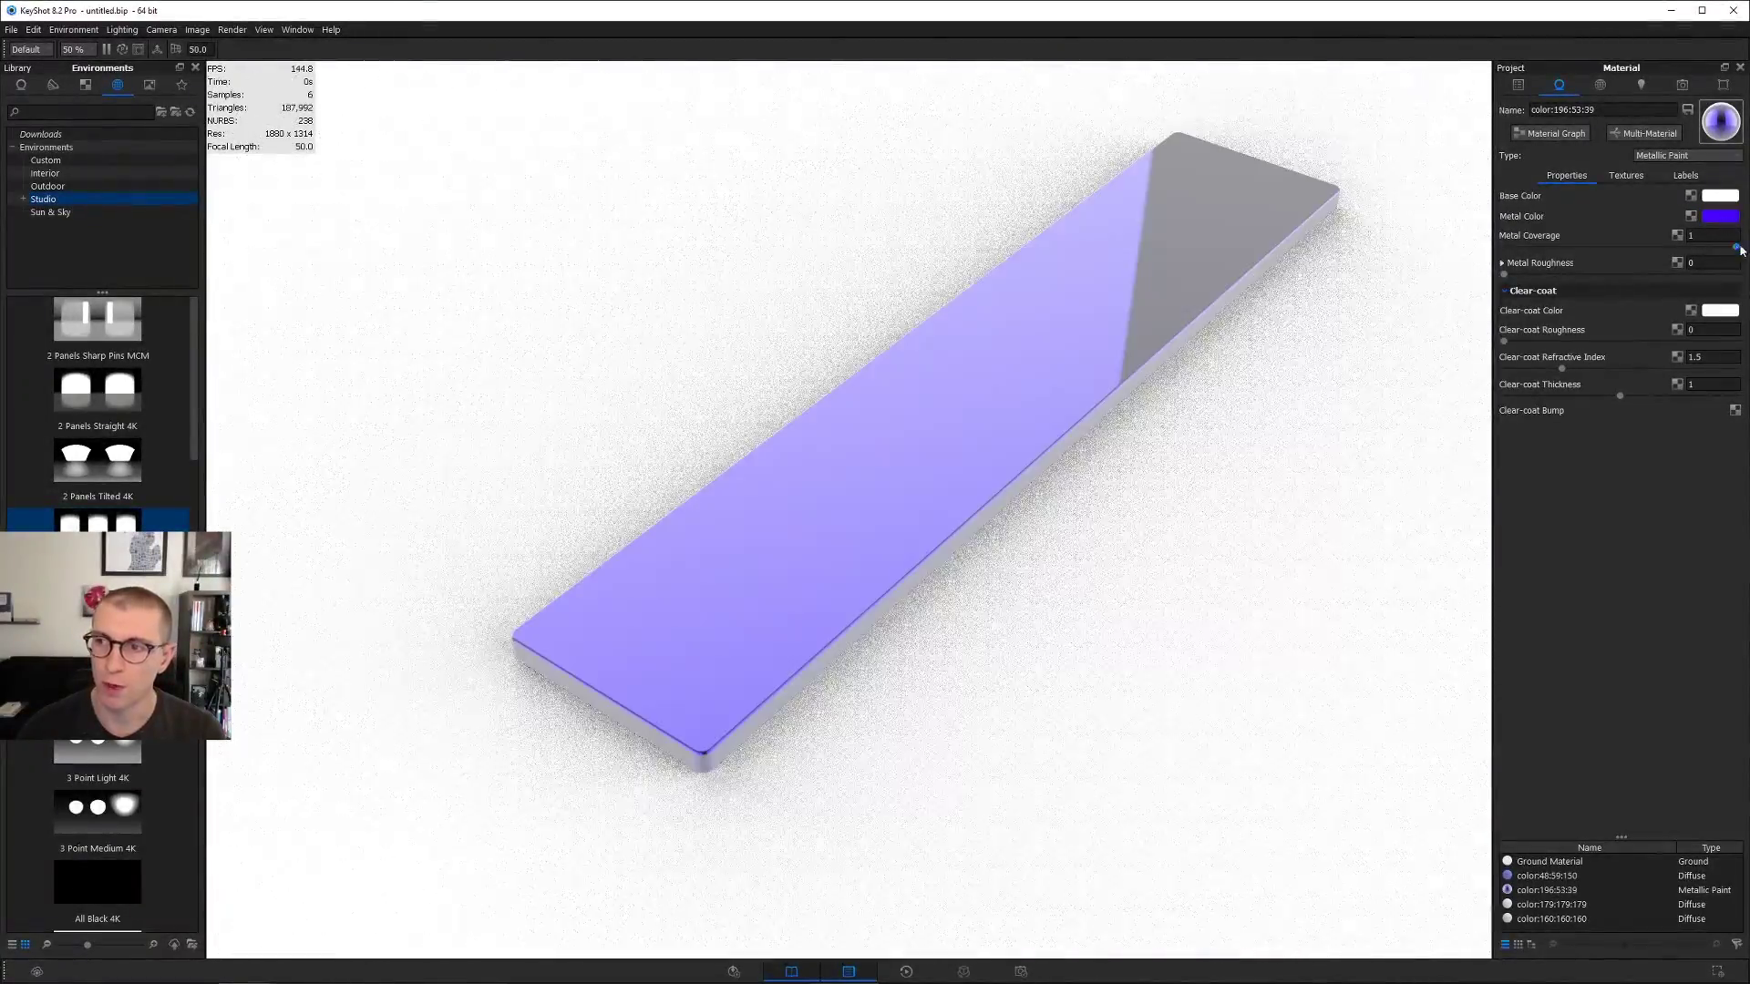
mouse_move(1736, 247)
mouse_down()
mouse_move(1595, 249)
mouse_move(1736, 247)
mouse_up()
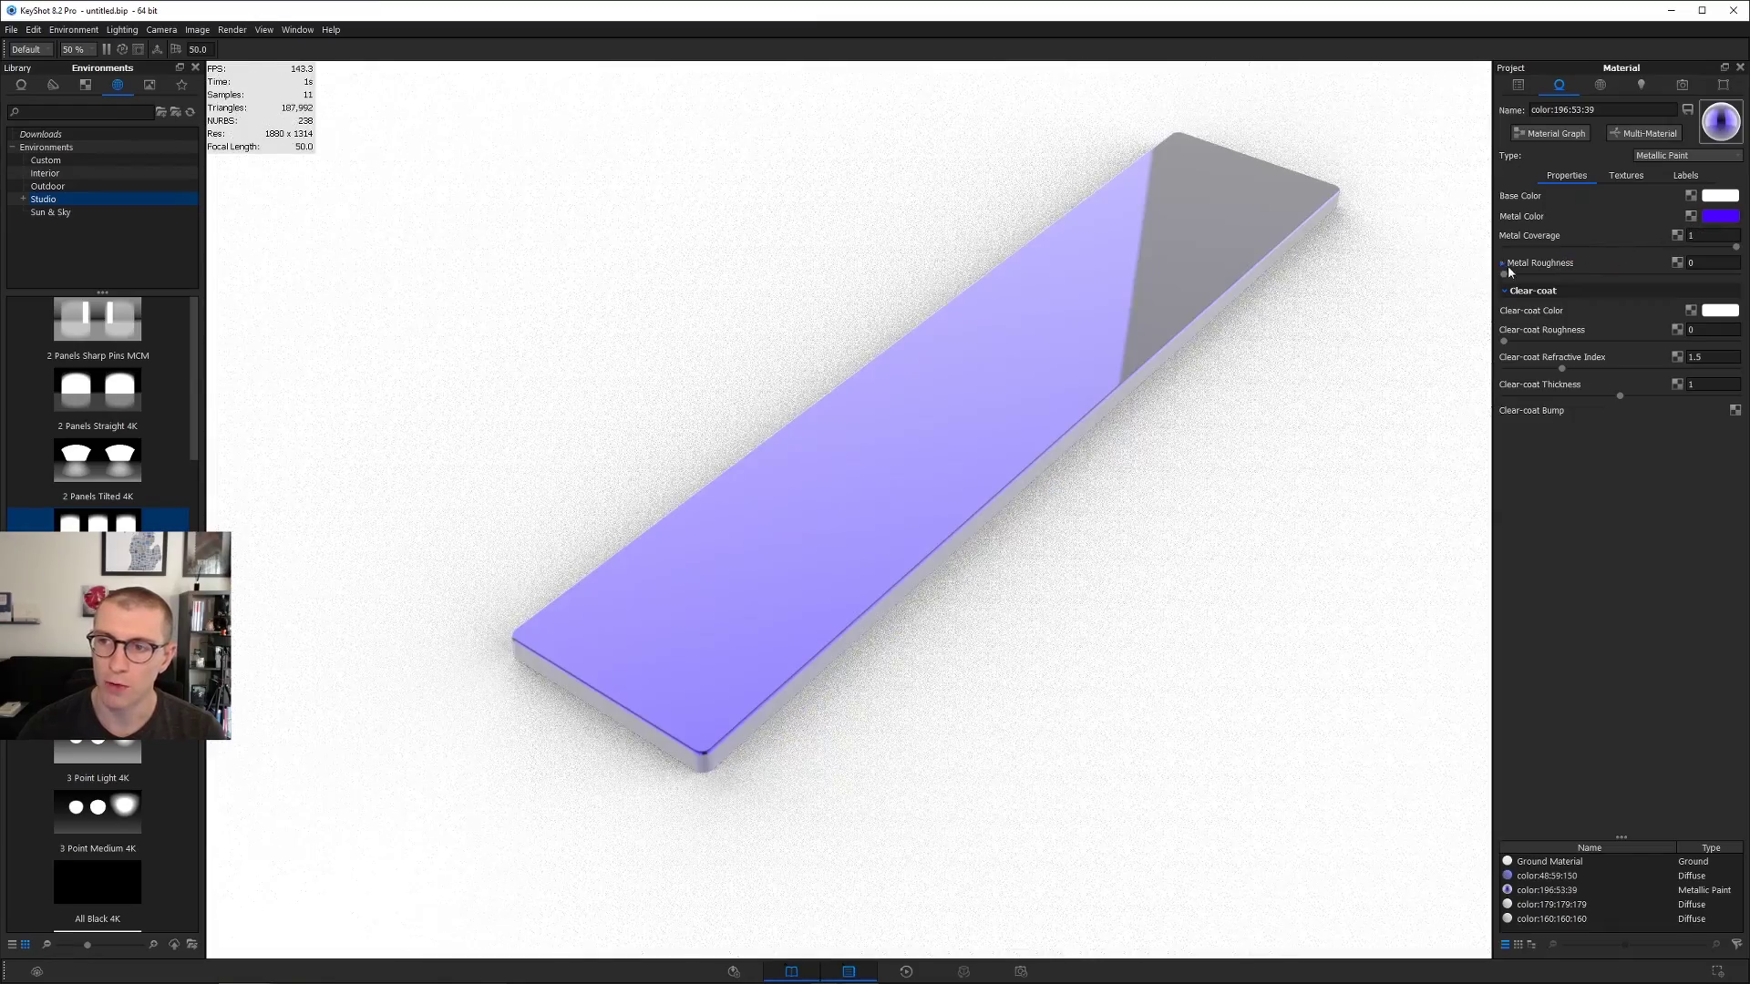
drag(1504, 274, 1564, 275)
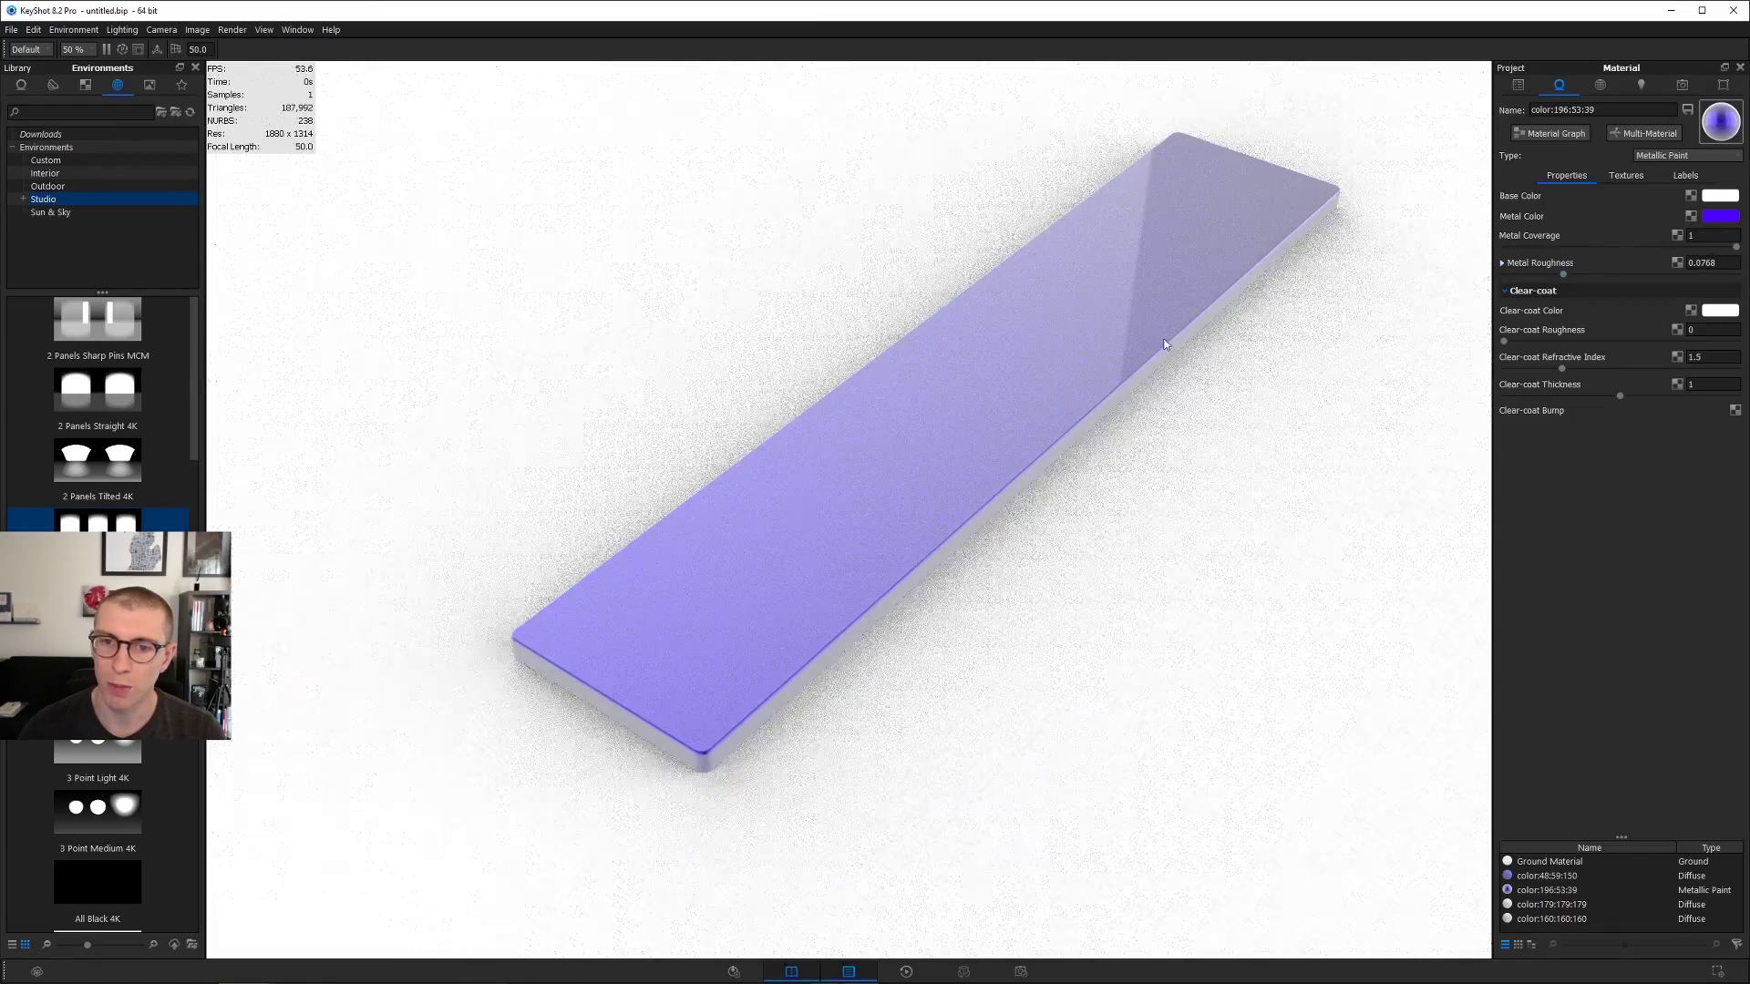
Step: Set the bar's metal roughness to 0.148 and its clear-coat roughness to 0.00588
drag(1167, 352, 1145, 305)
scroll(1146, 306, up, 3)
middle_drag(1146, 305, 1134, 391)
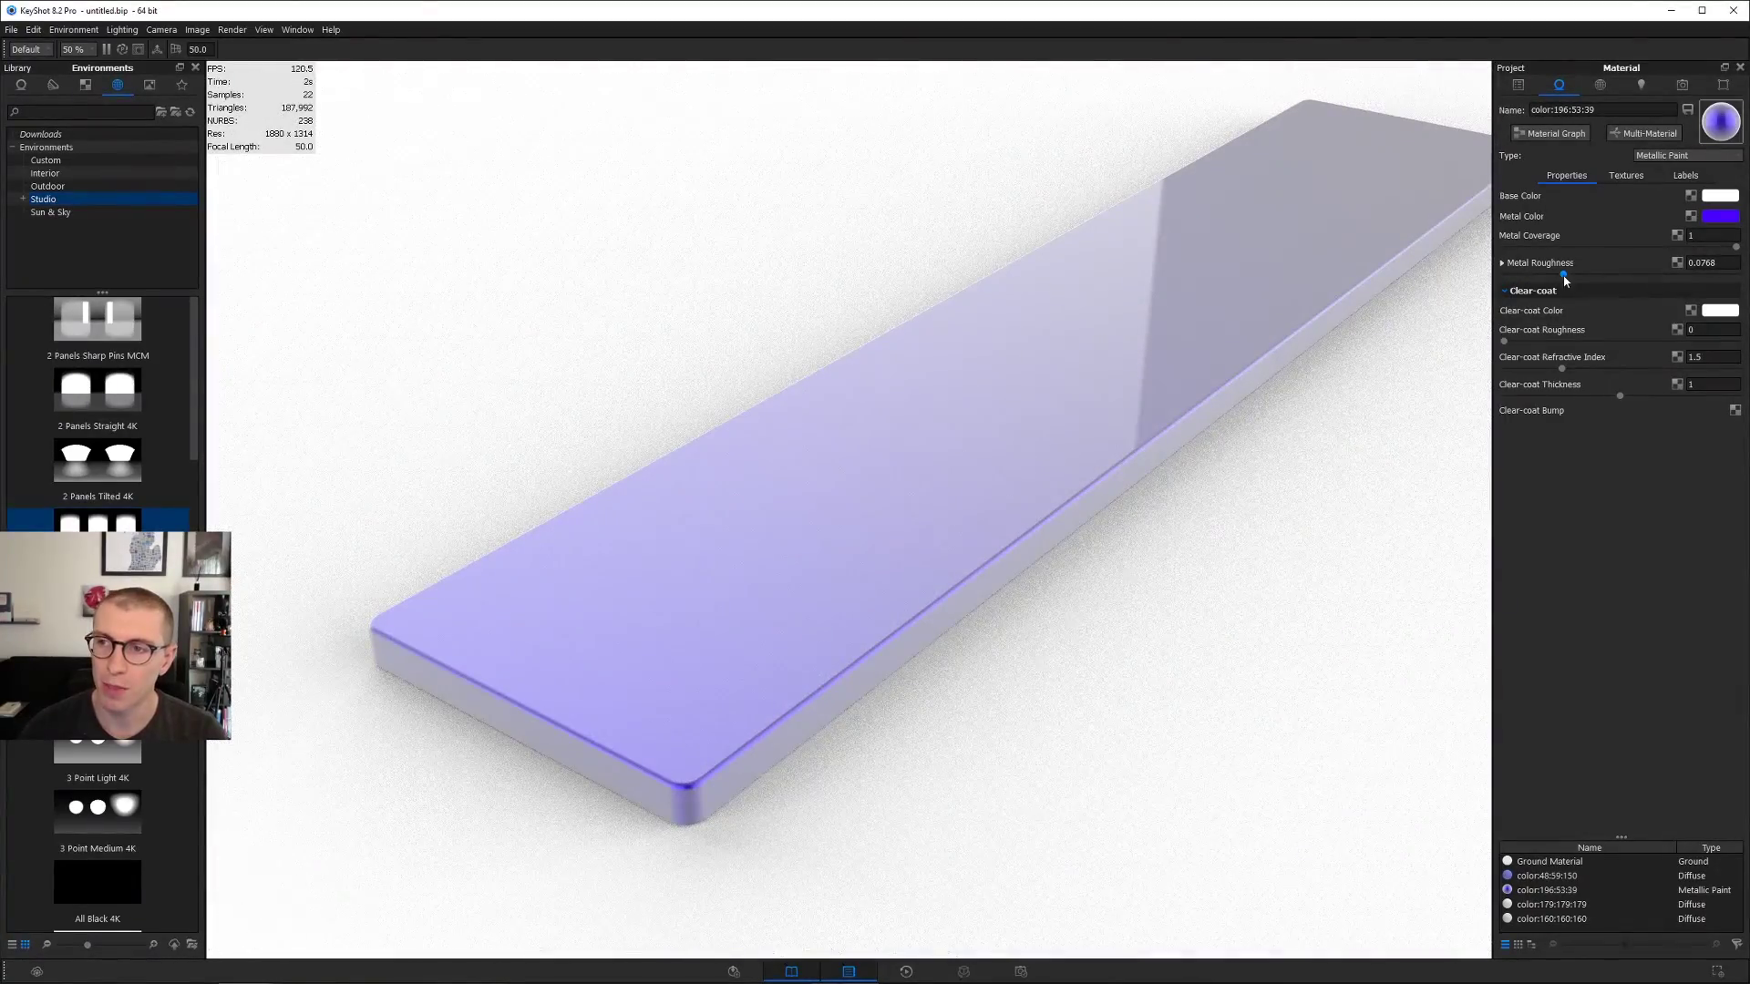
drag(1565, 277, 1619, 278)
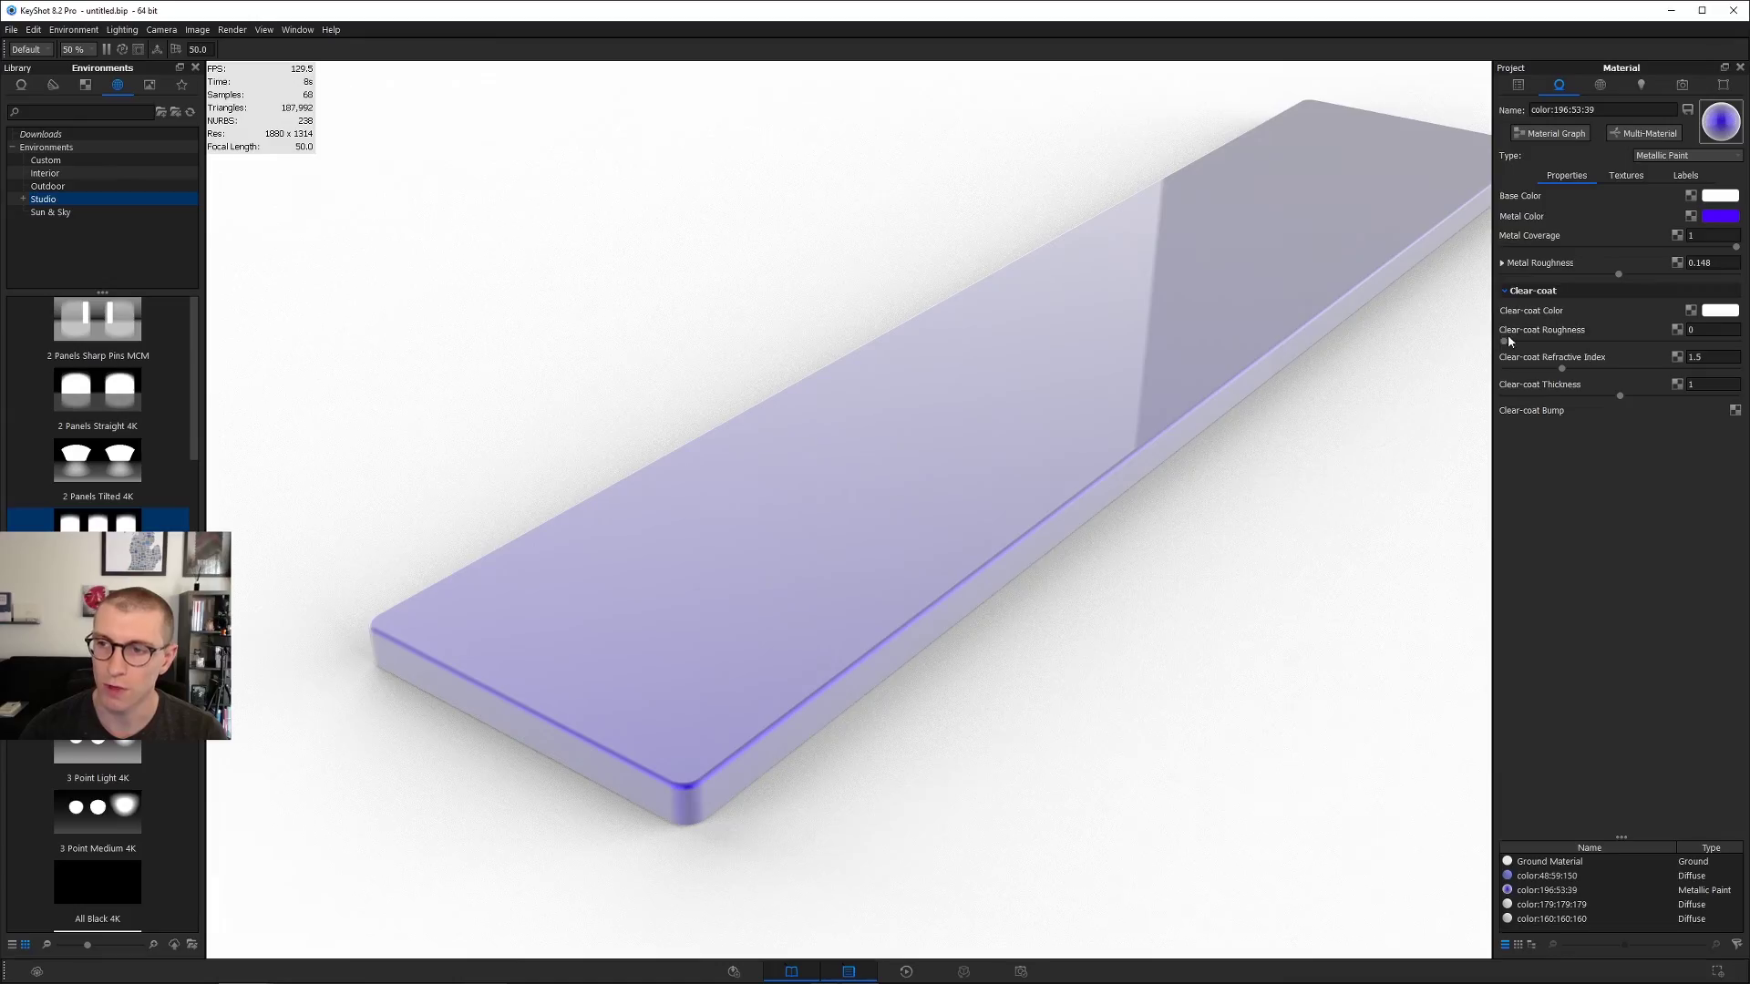
drag(1504, 342, 1572, 343)
mouse_move(1130, 330)
mouse_down()
mouse_move(1069, 323)
mouse_move(1162, 334)
mouse_move(1134, 328)
mouse_up()
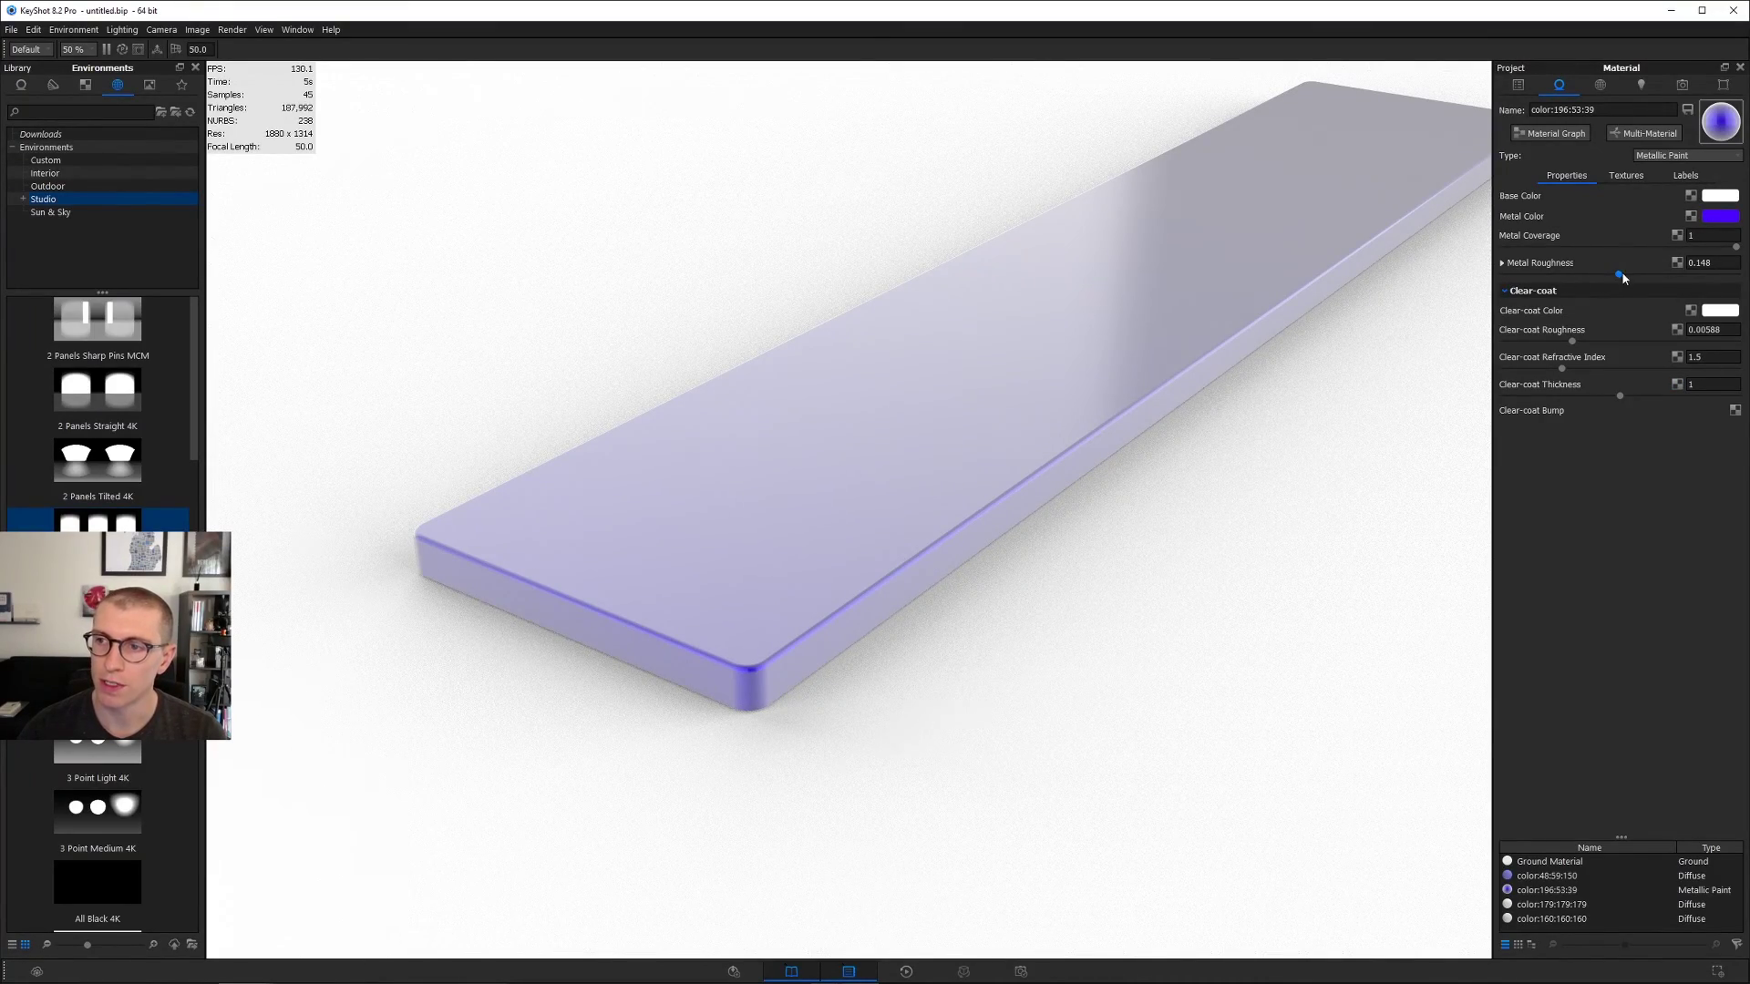
Step: Reduce the bar's metal roughness and clear-coat roughness to 0
drag(1620, 274, 1562, 274)
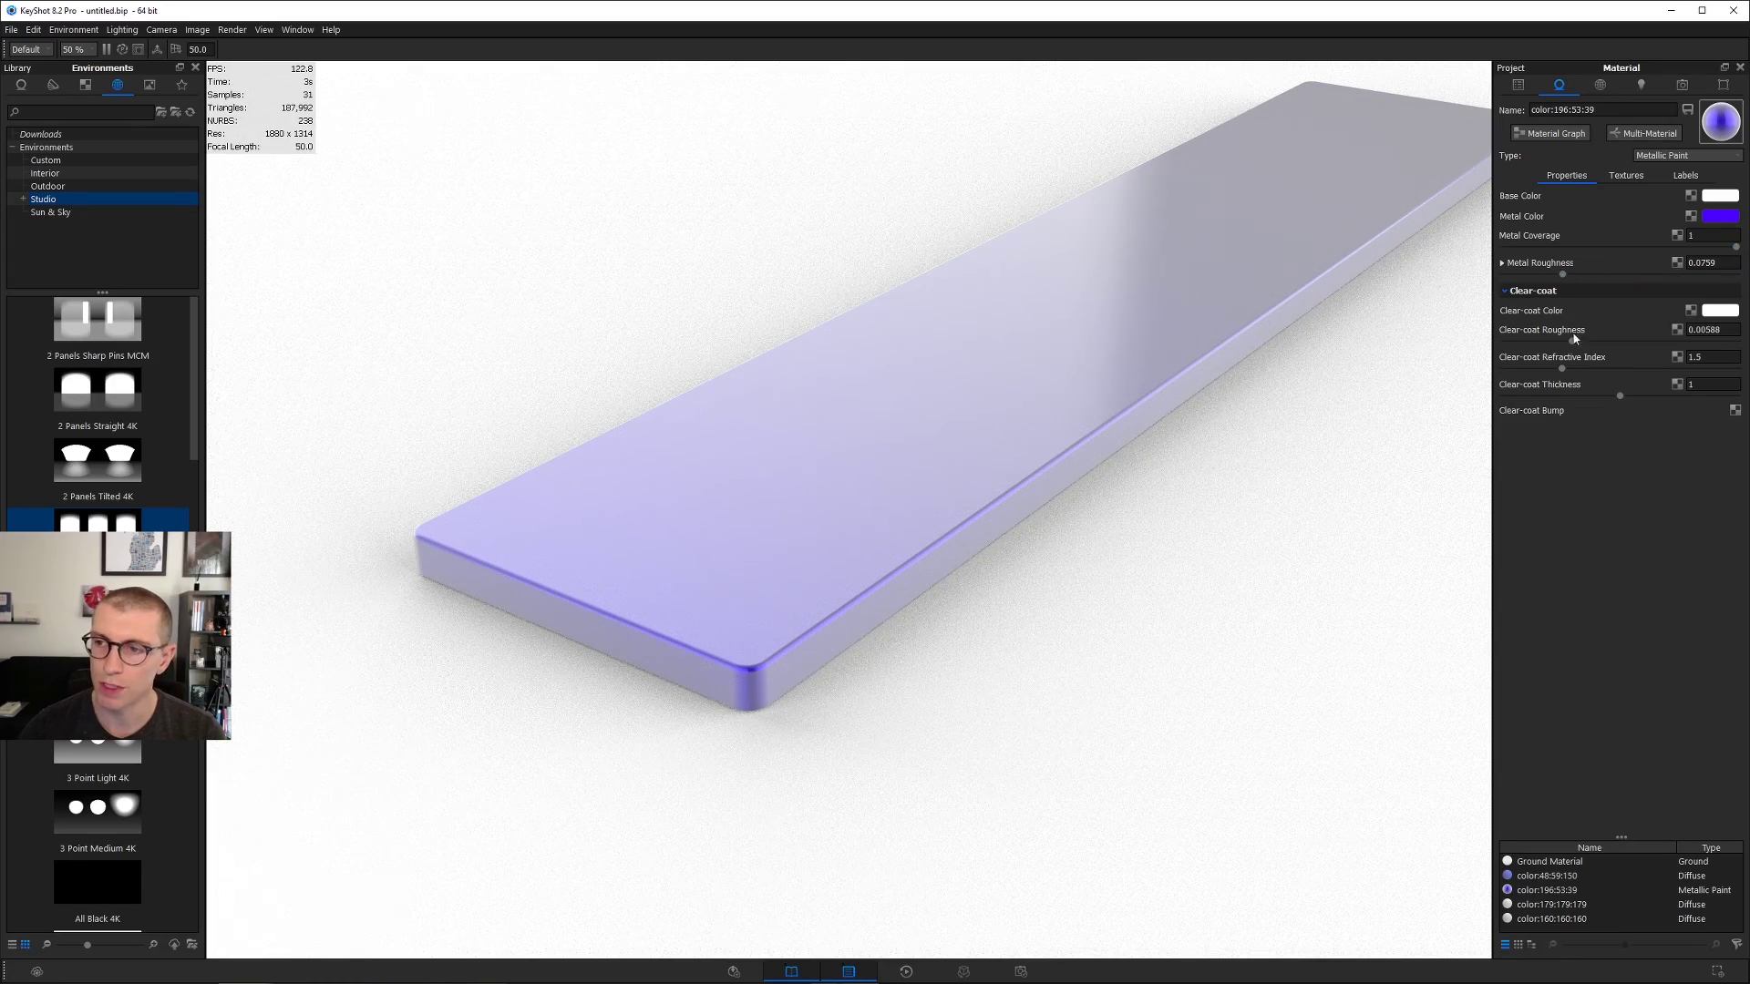
drag(1572, 340, 1504, 341)
drag(1562, 274, 1503, 274)
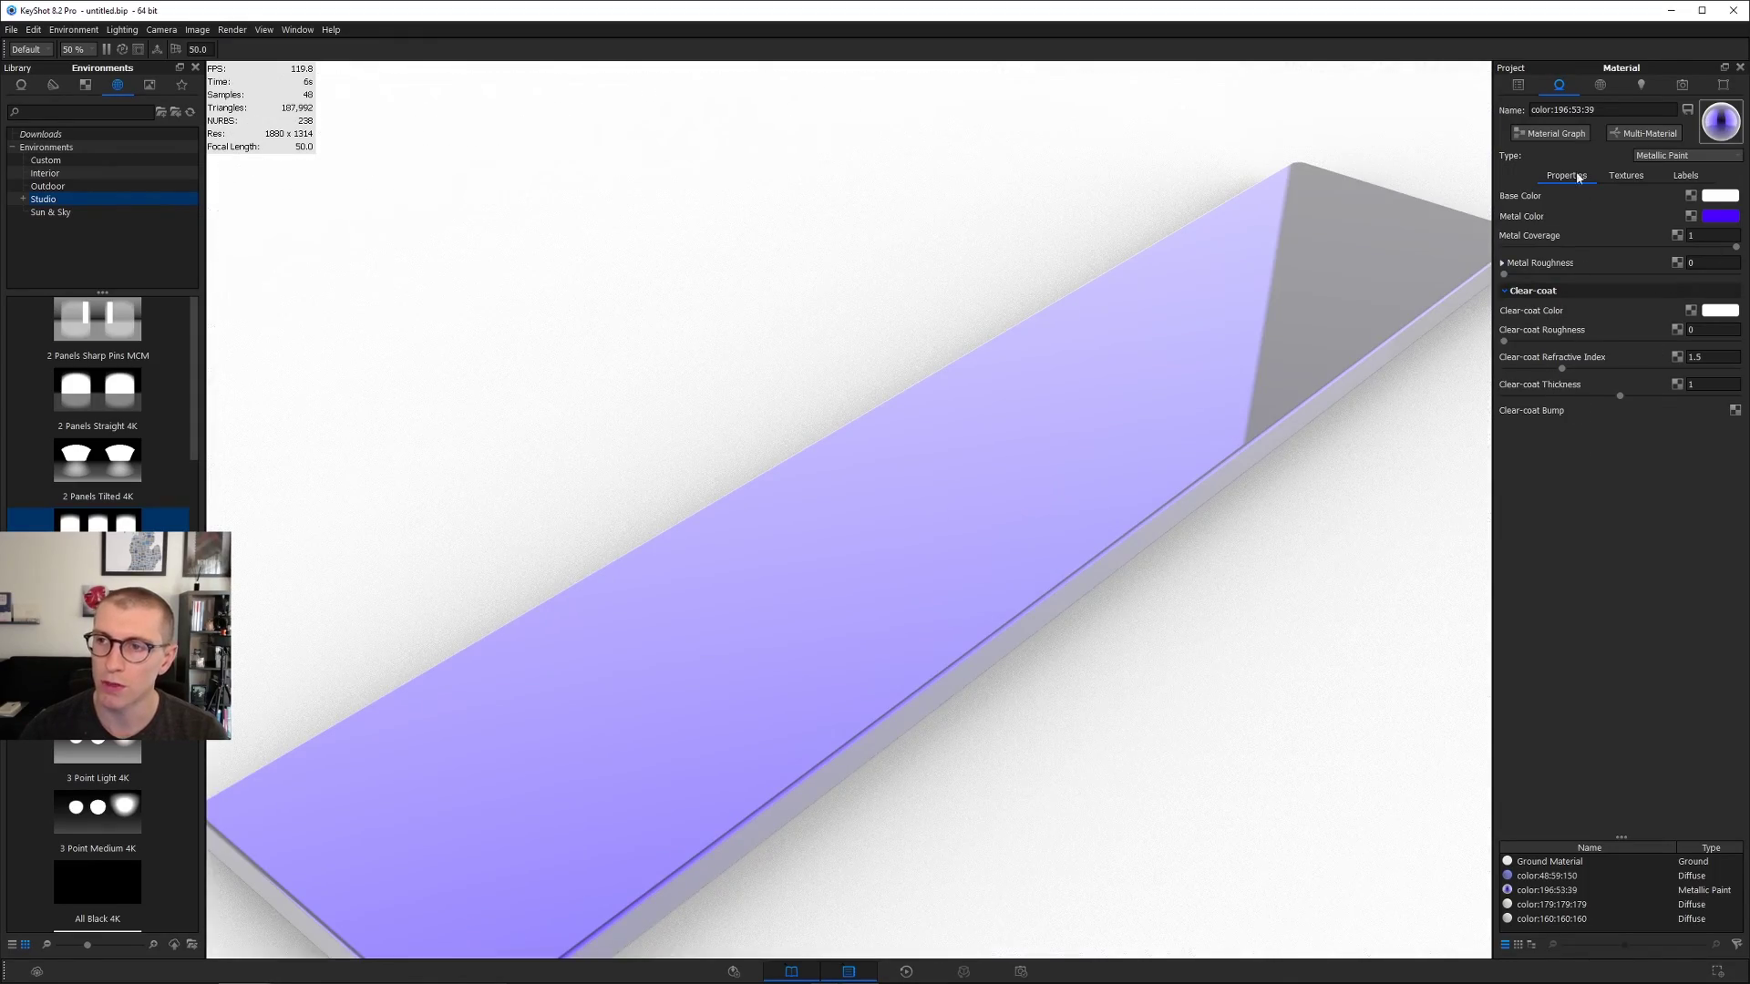
scroll(1312, 450, down, 5)
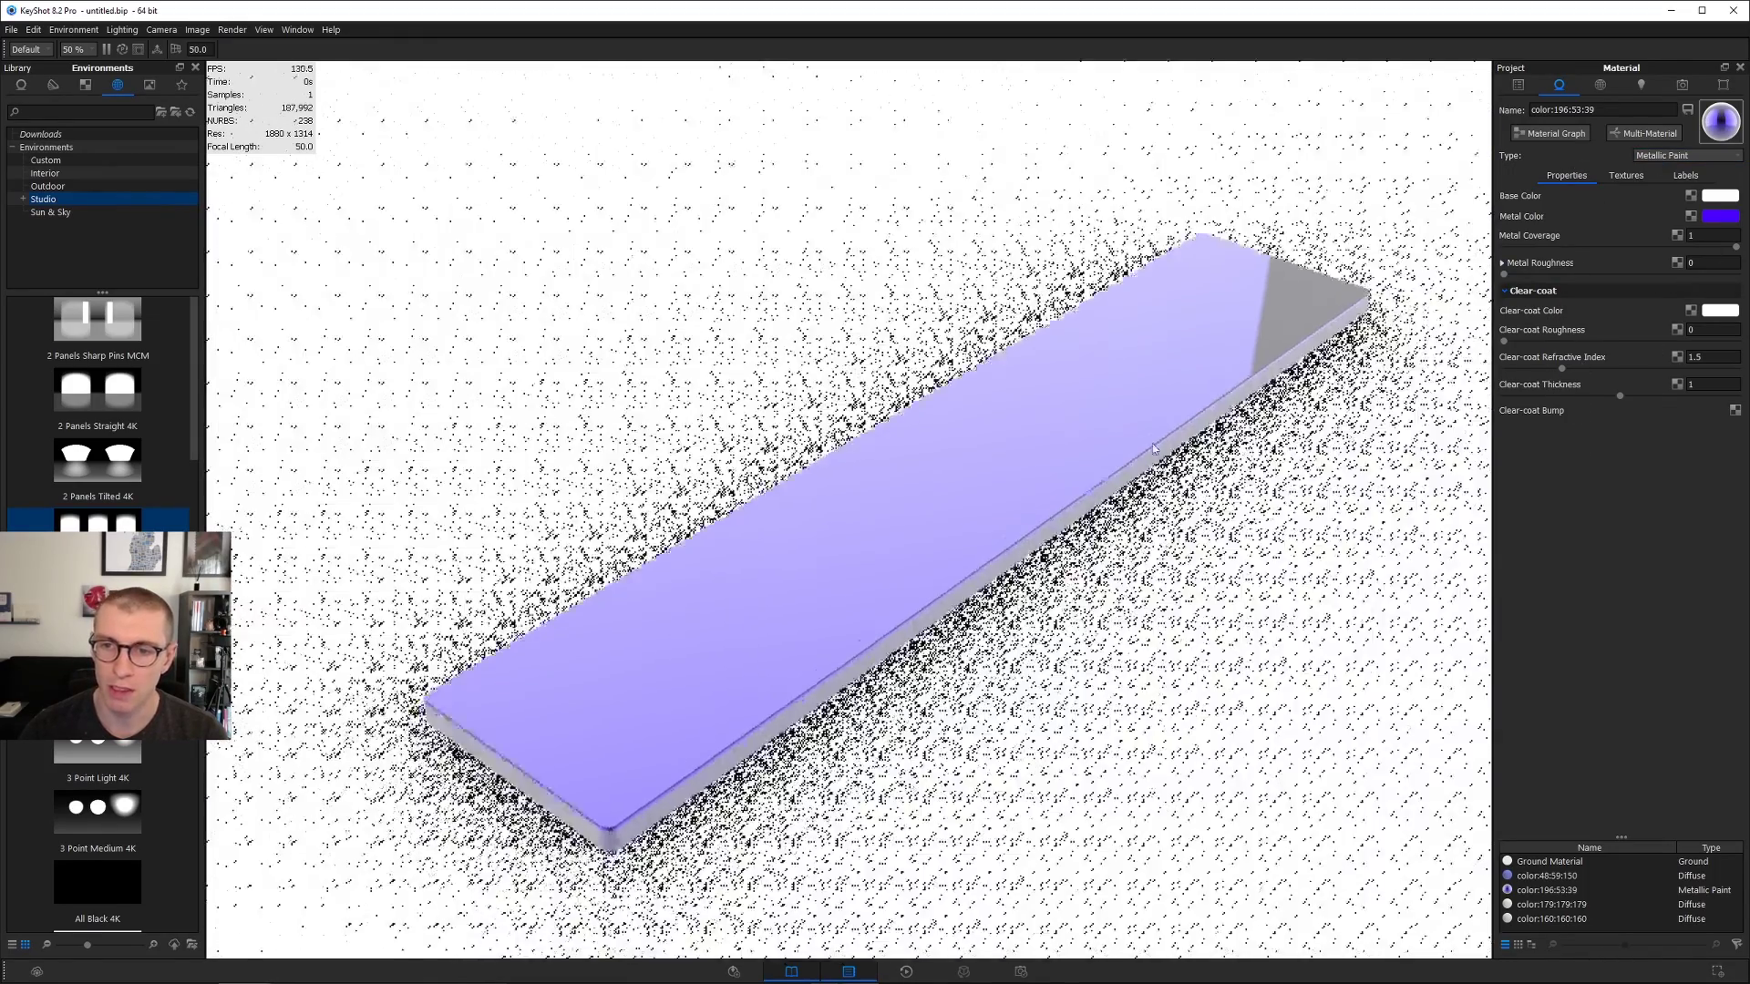
middle_drag(1152, 448, 1190, 408)
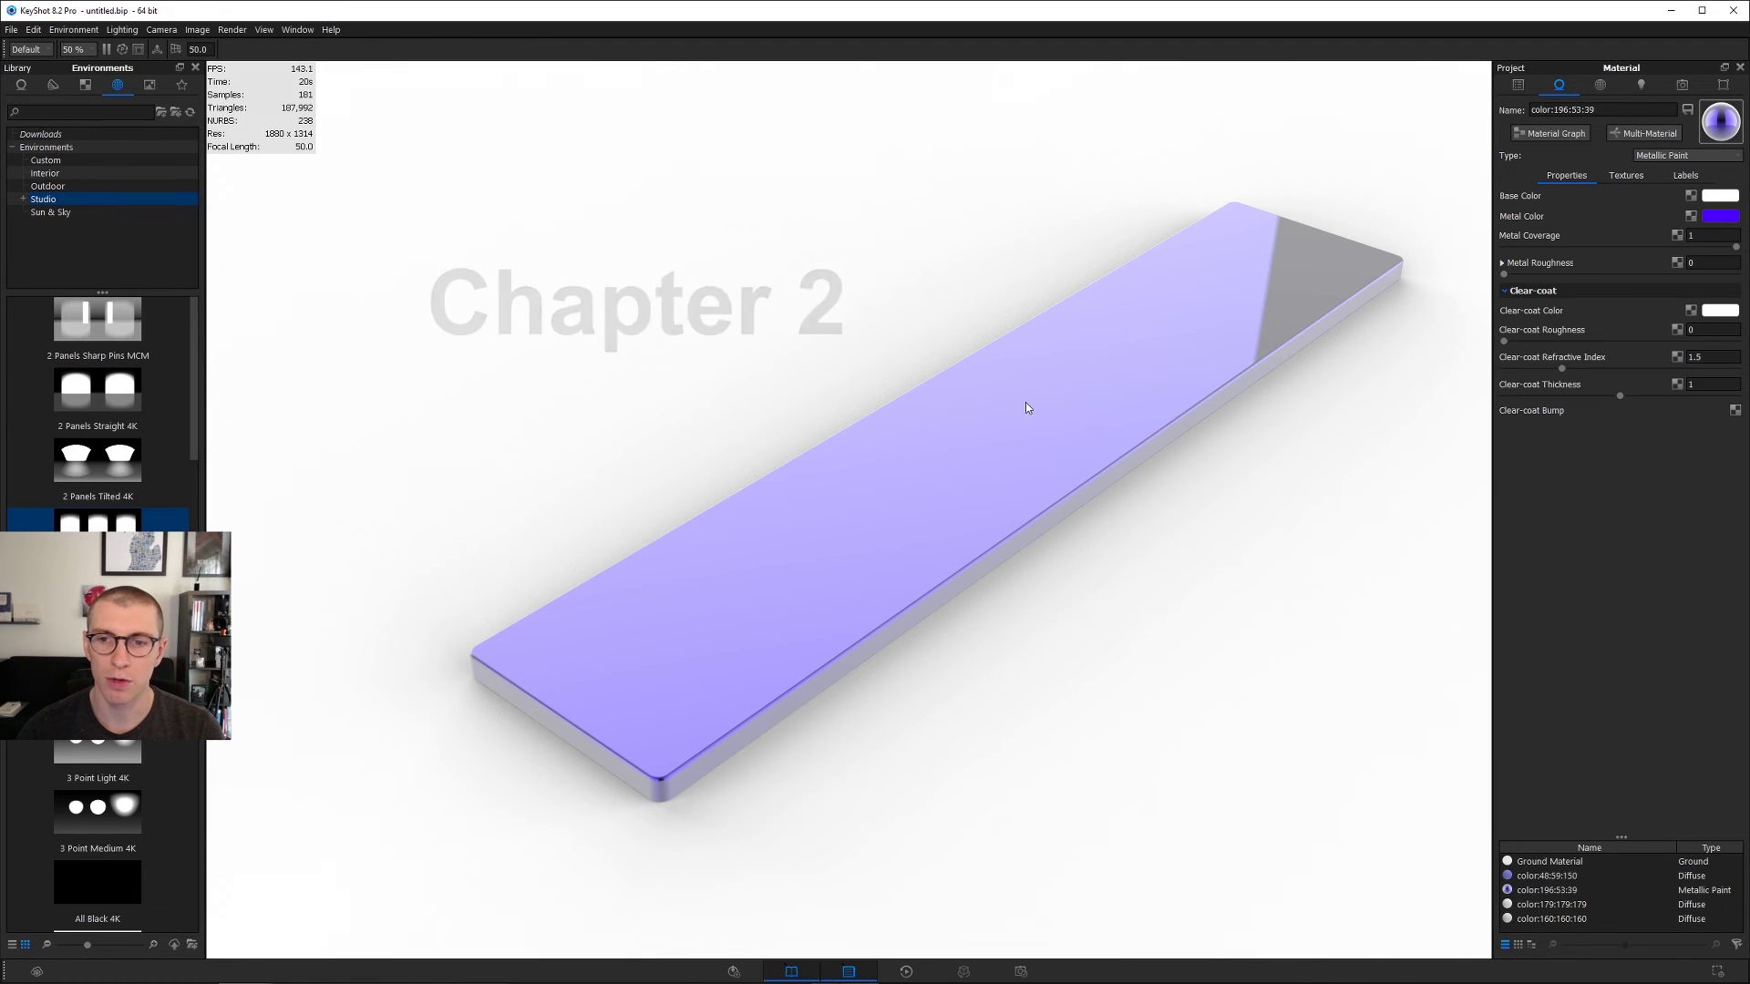
Step: Change the bar's material type to Diffuse and give its color a Color Gradient texture centered on the part
click(1689, 156)
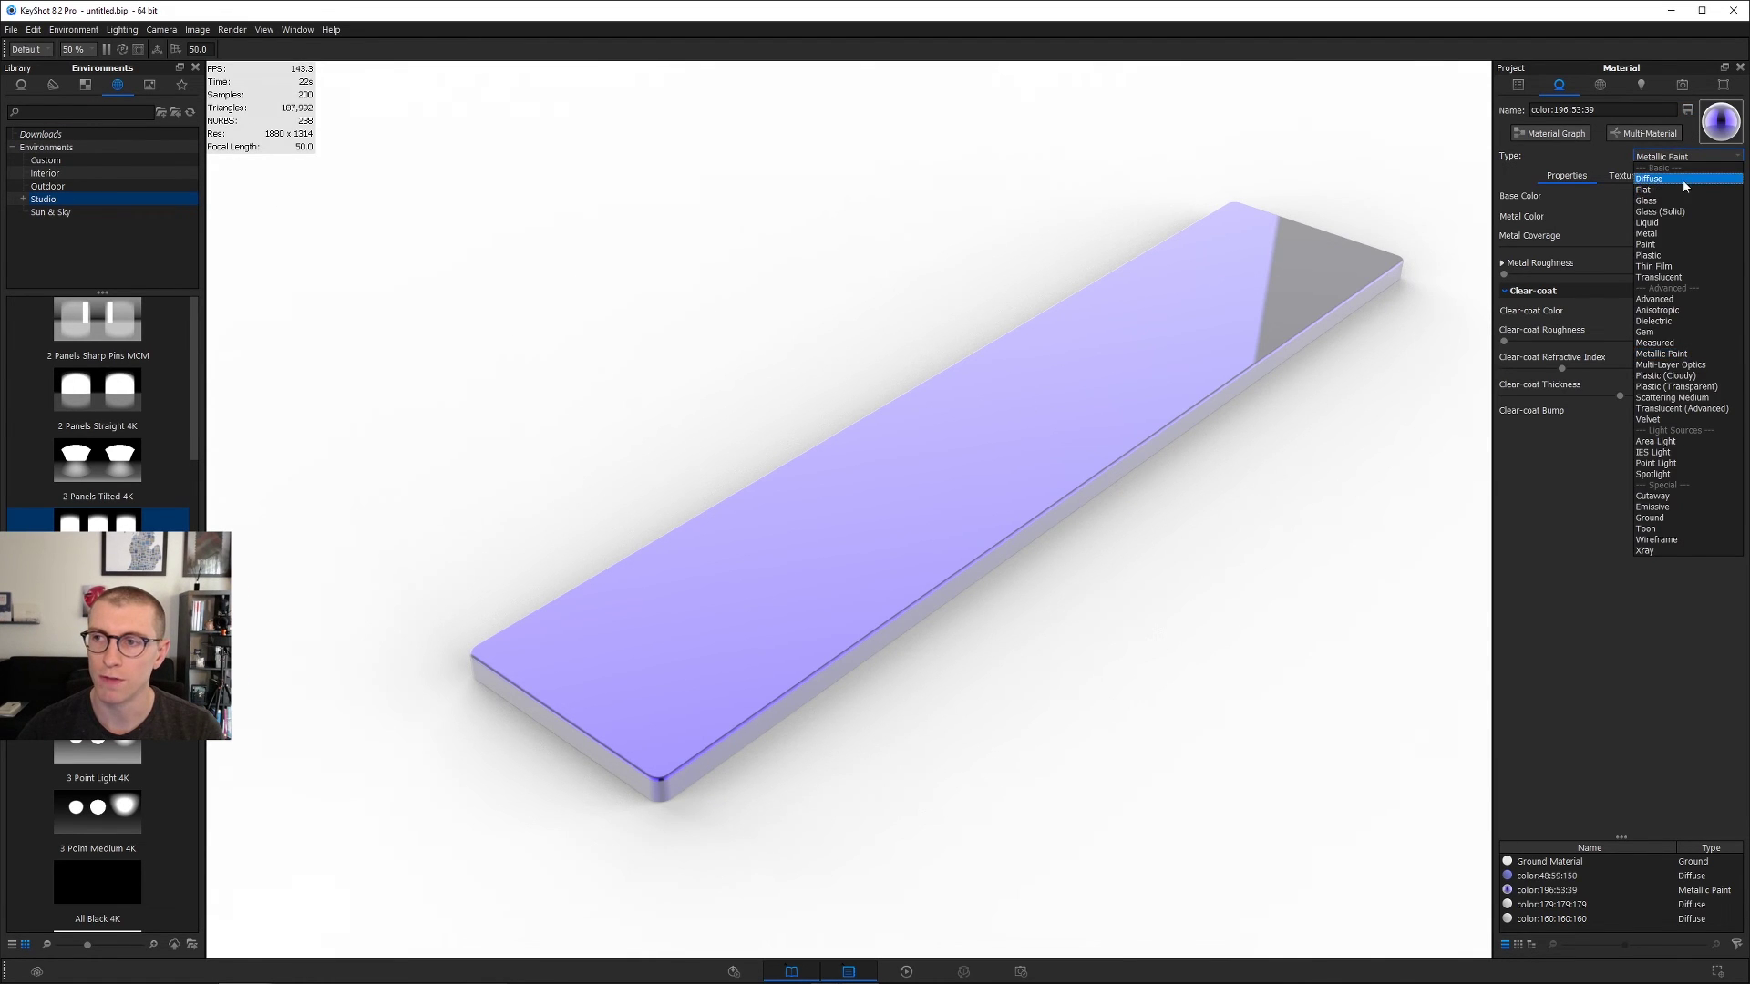
click(1683, 179)
click(1629, 175)
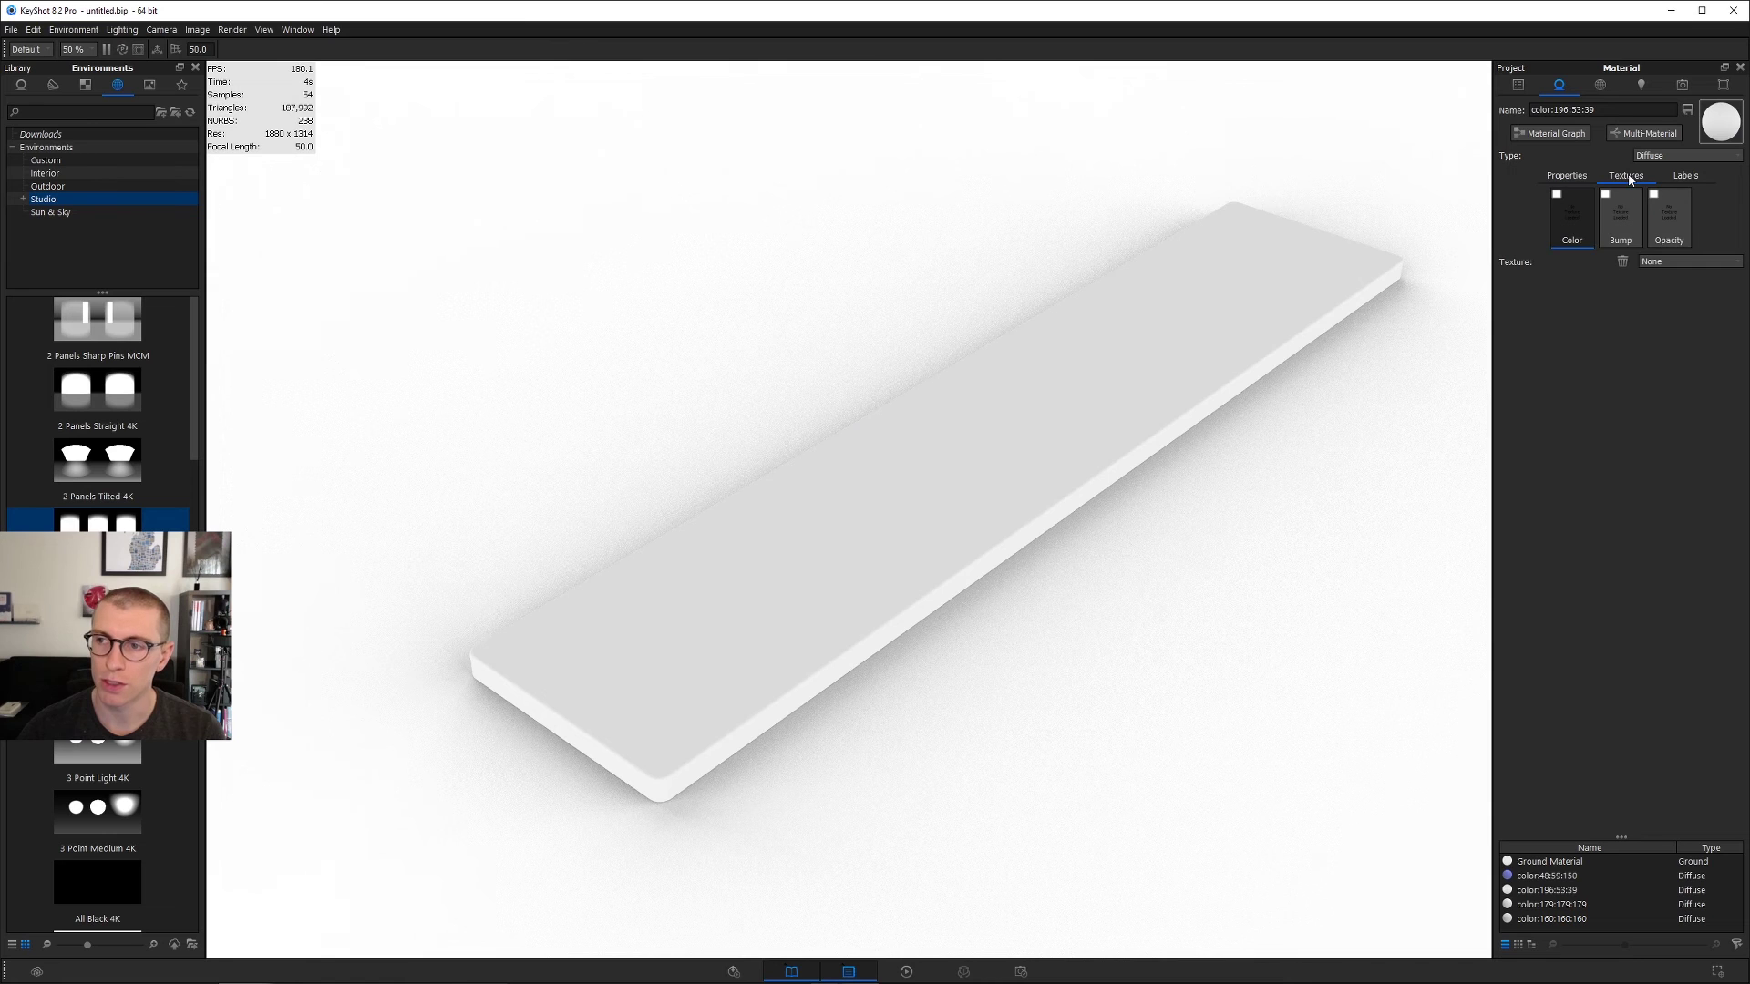
right_click(1576, 222)
mouse_move(1596, 232)
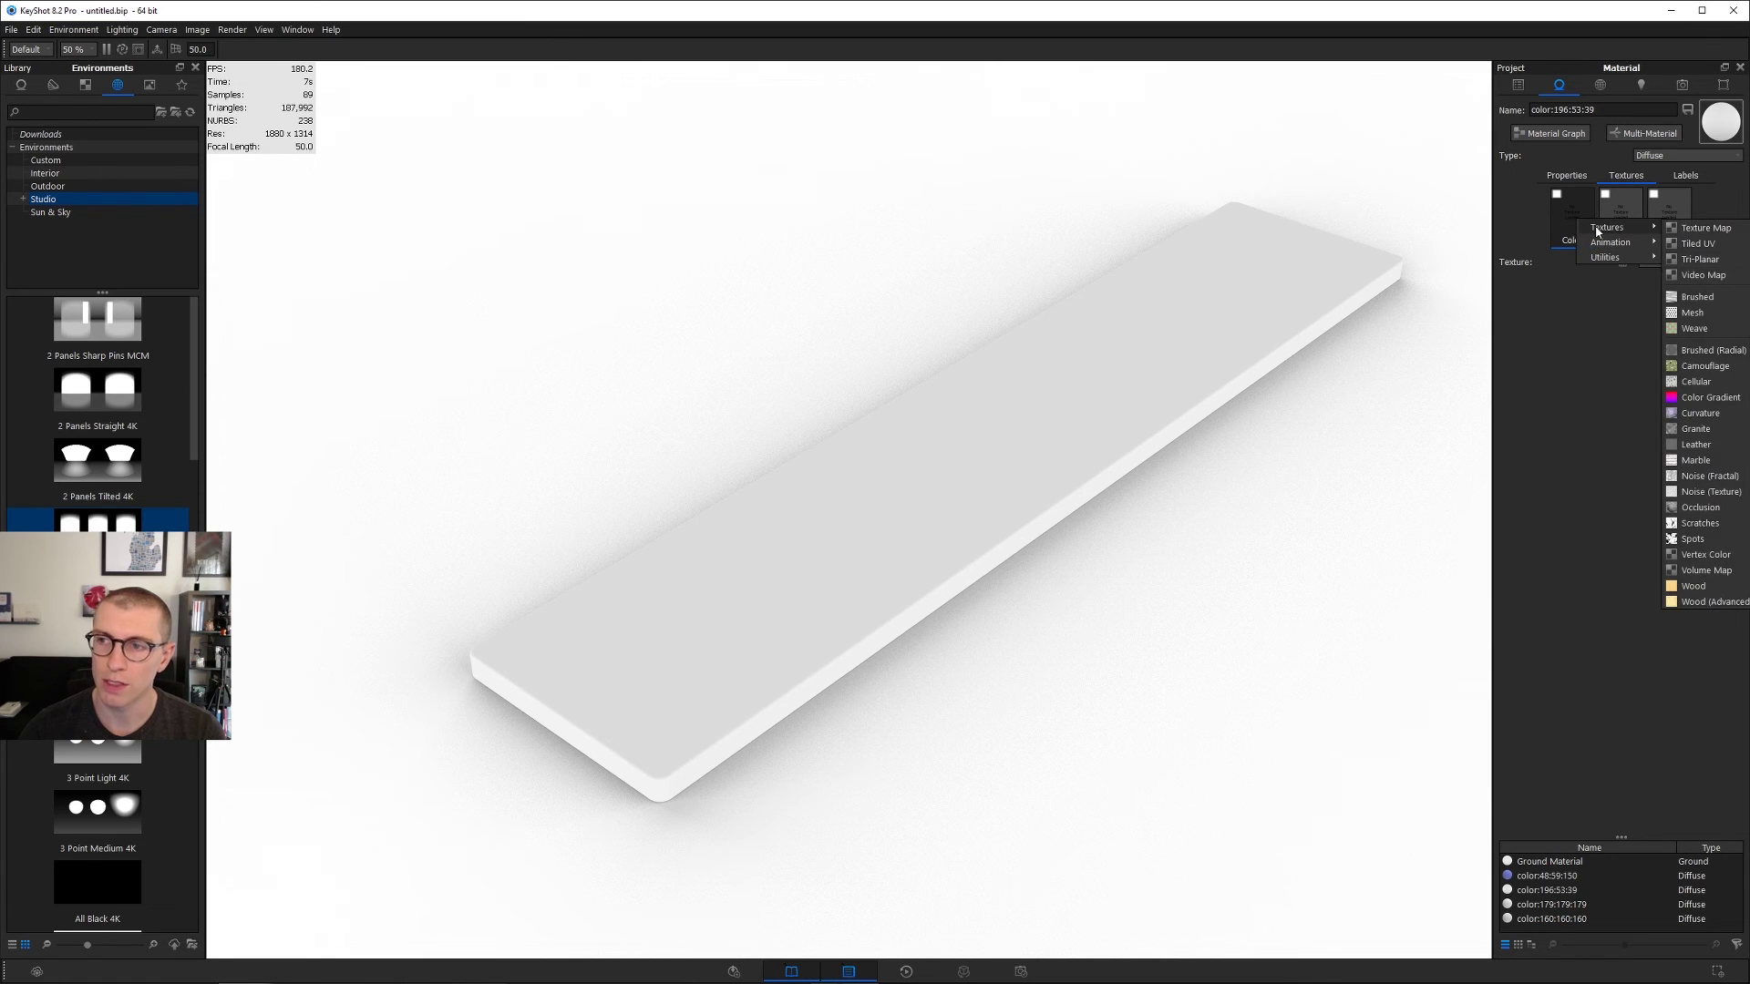
click(1704, 397)
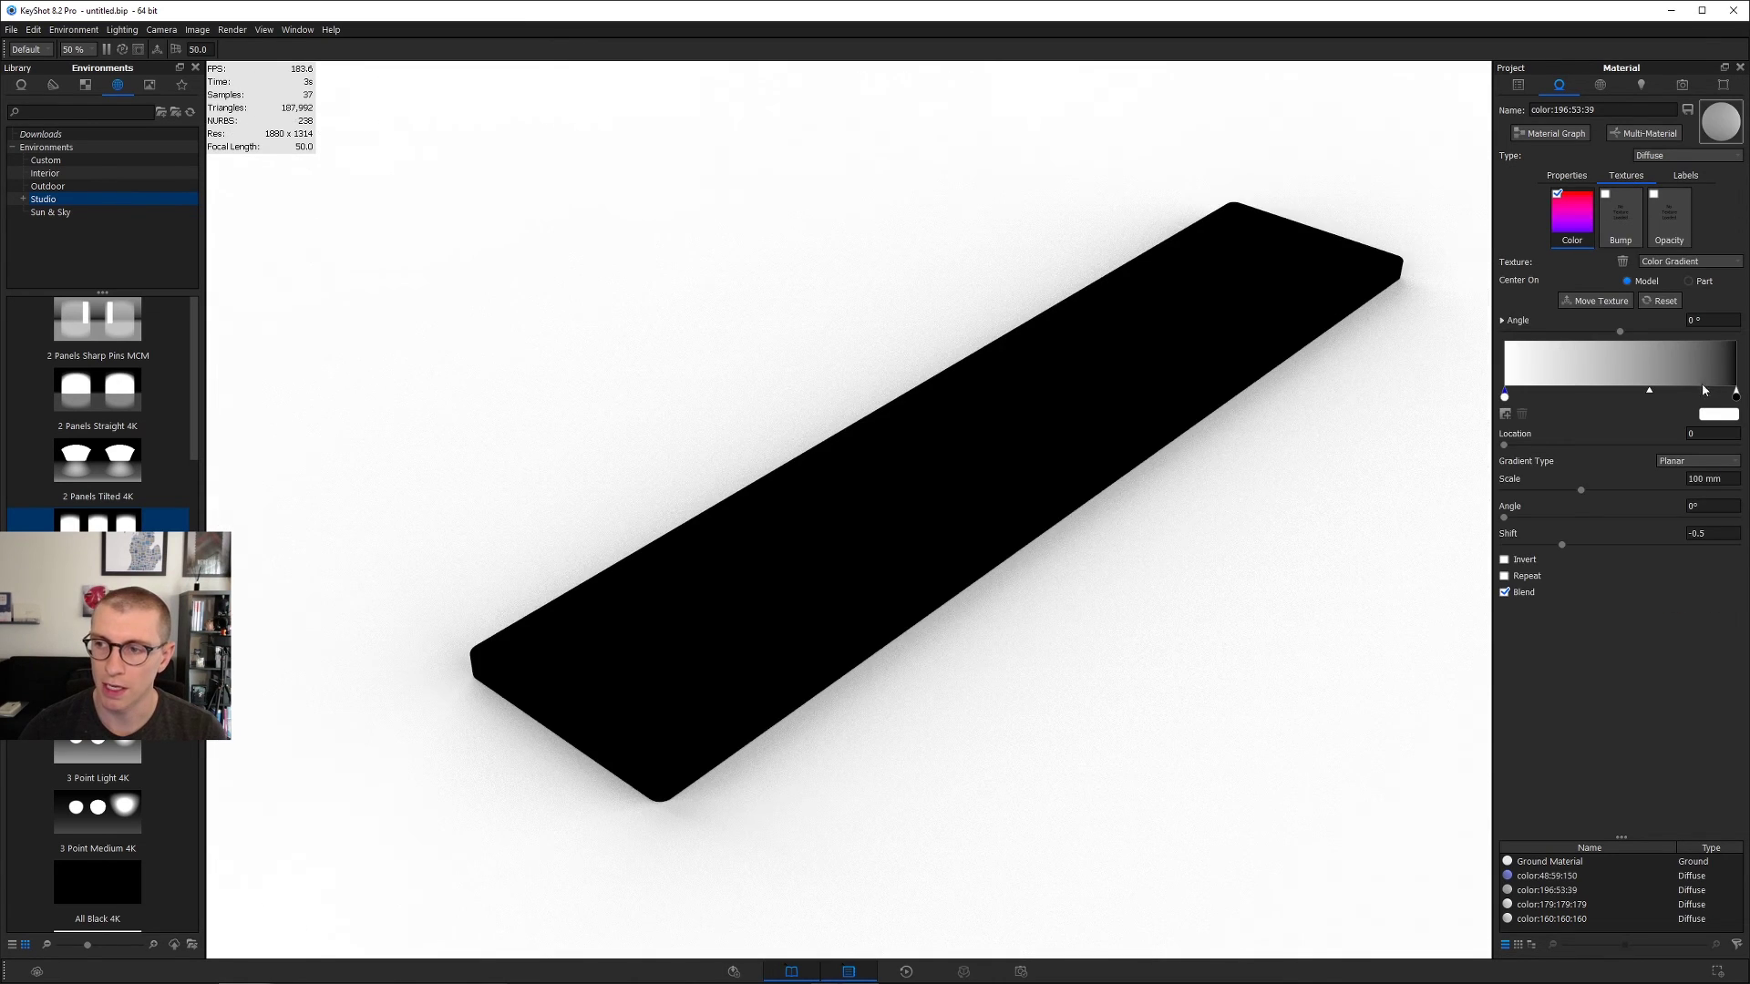
click(1691, 282)
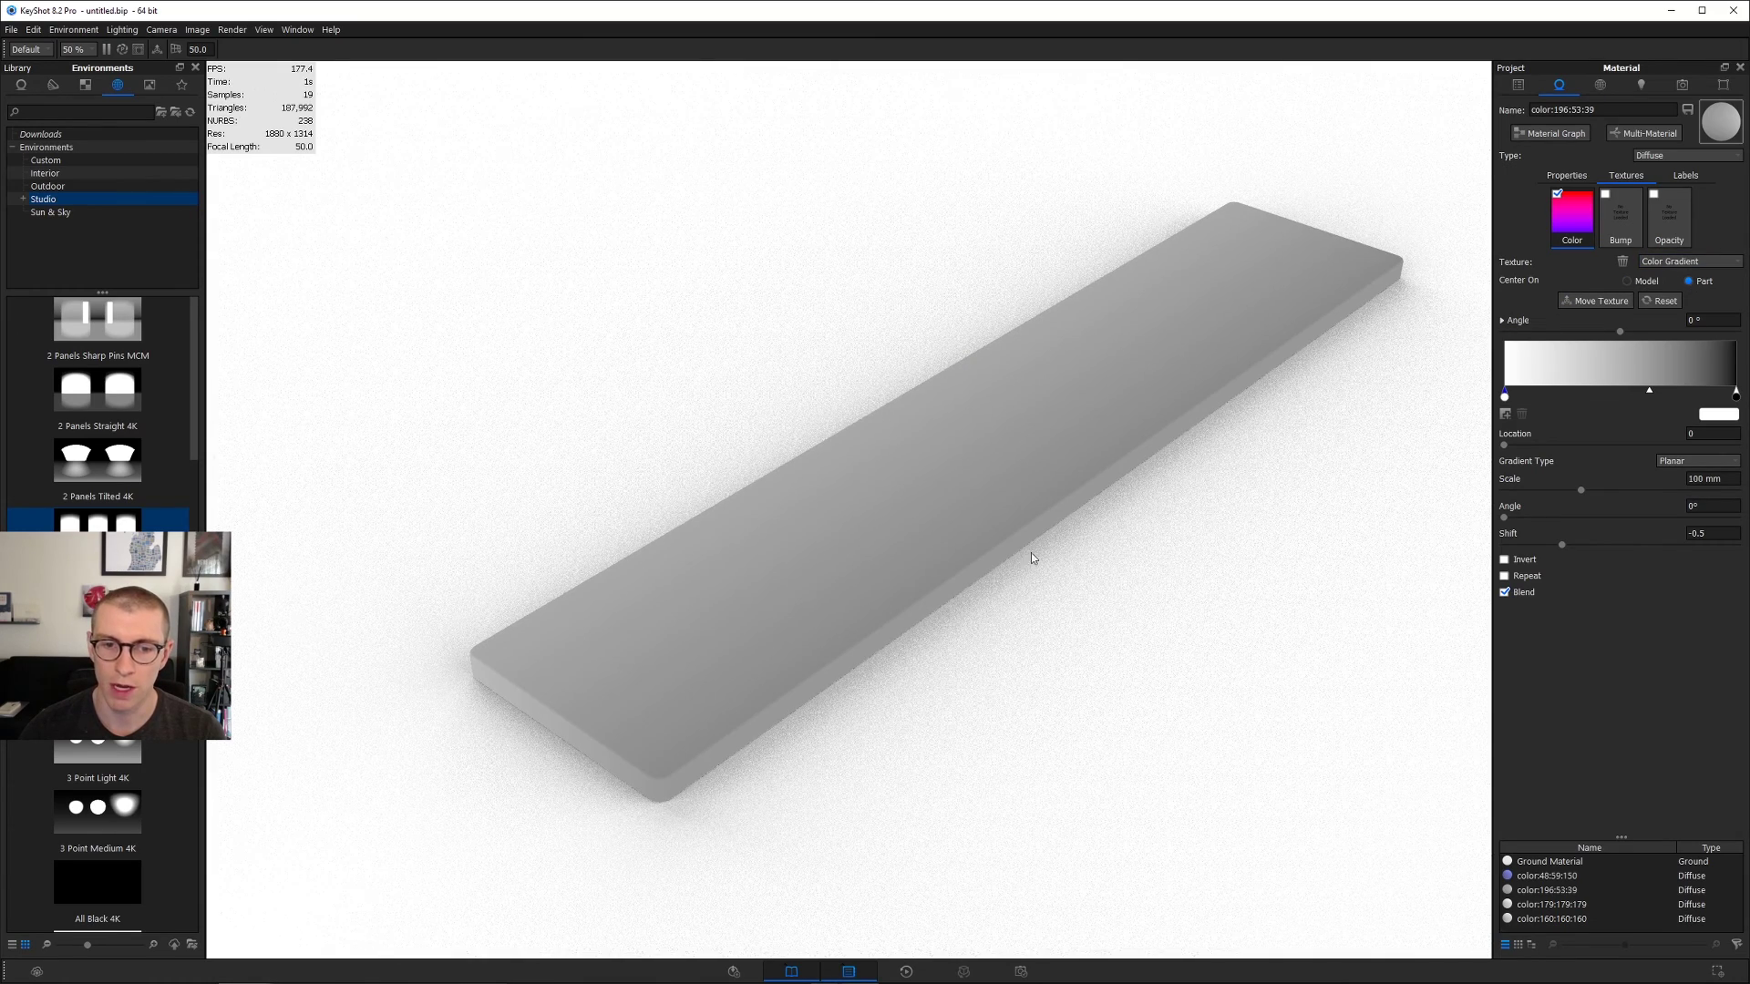
Step: Set the gradient scale to 15 mm and rotate the texture to -90° so the gradient runs along the bar's length
drag(1579, 492, 1529, 493)
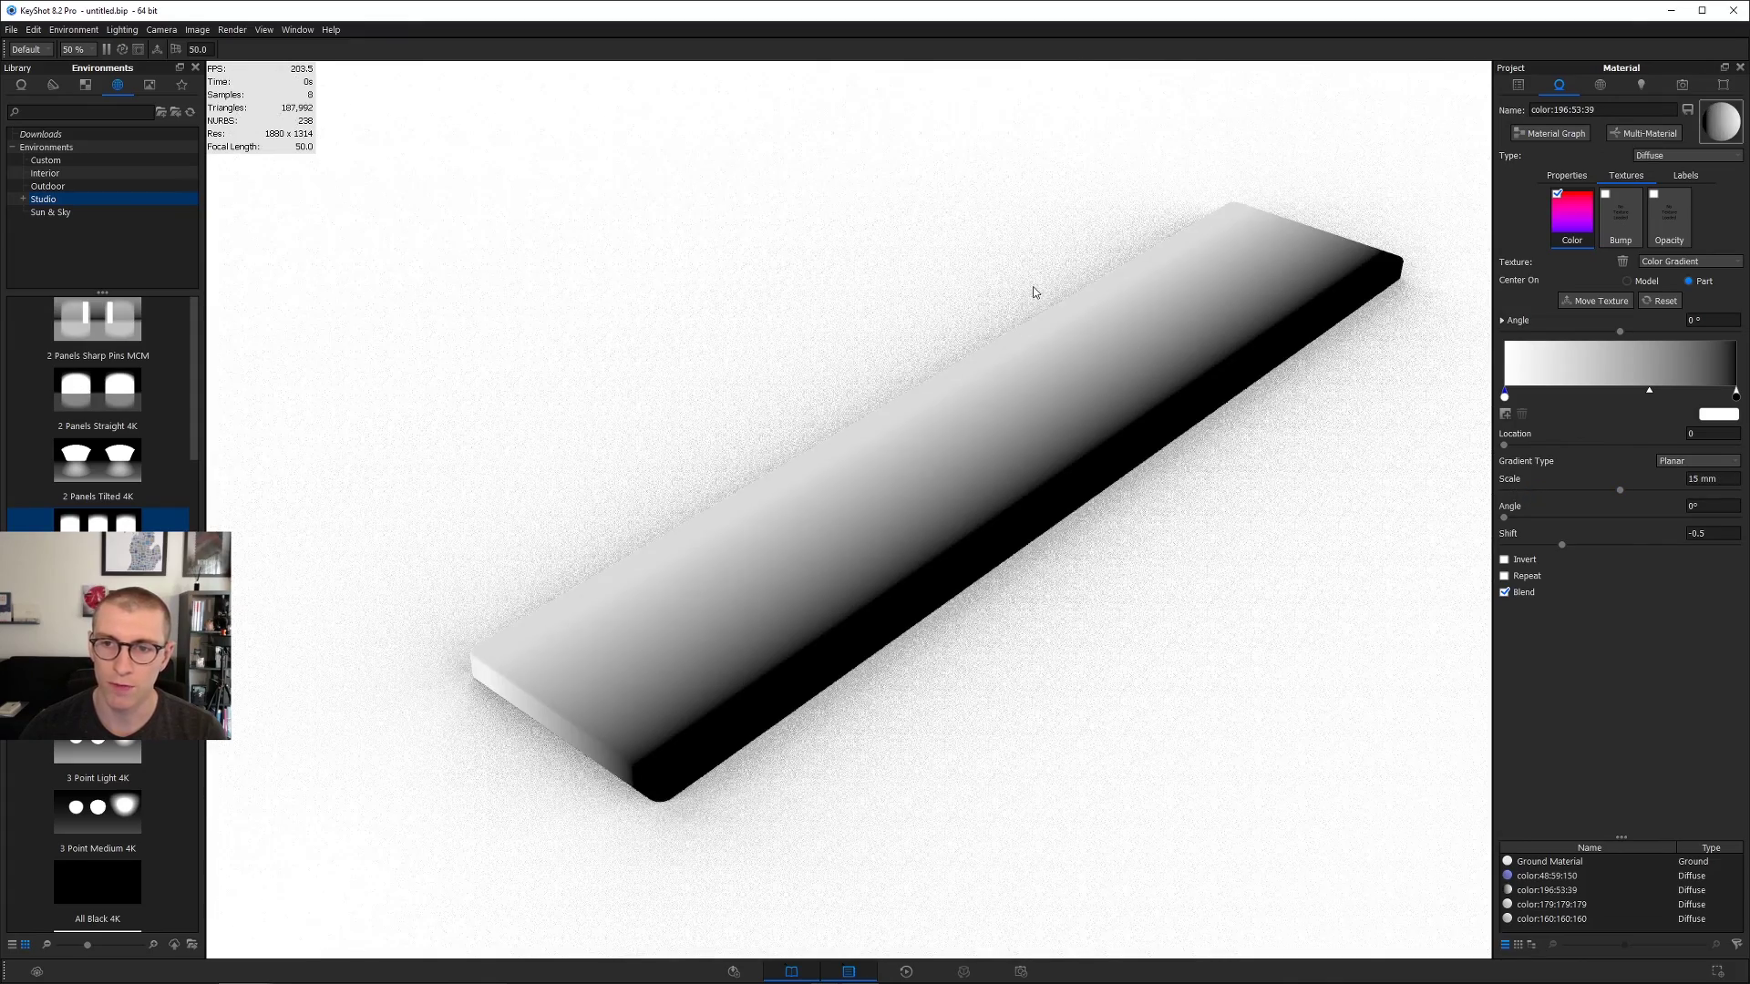
click(1595, 301)
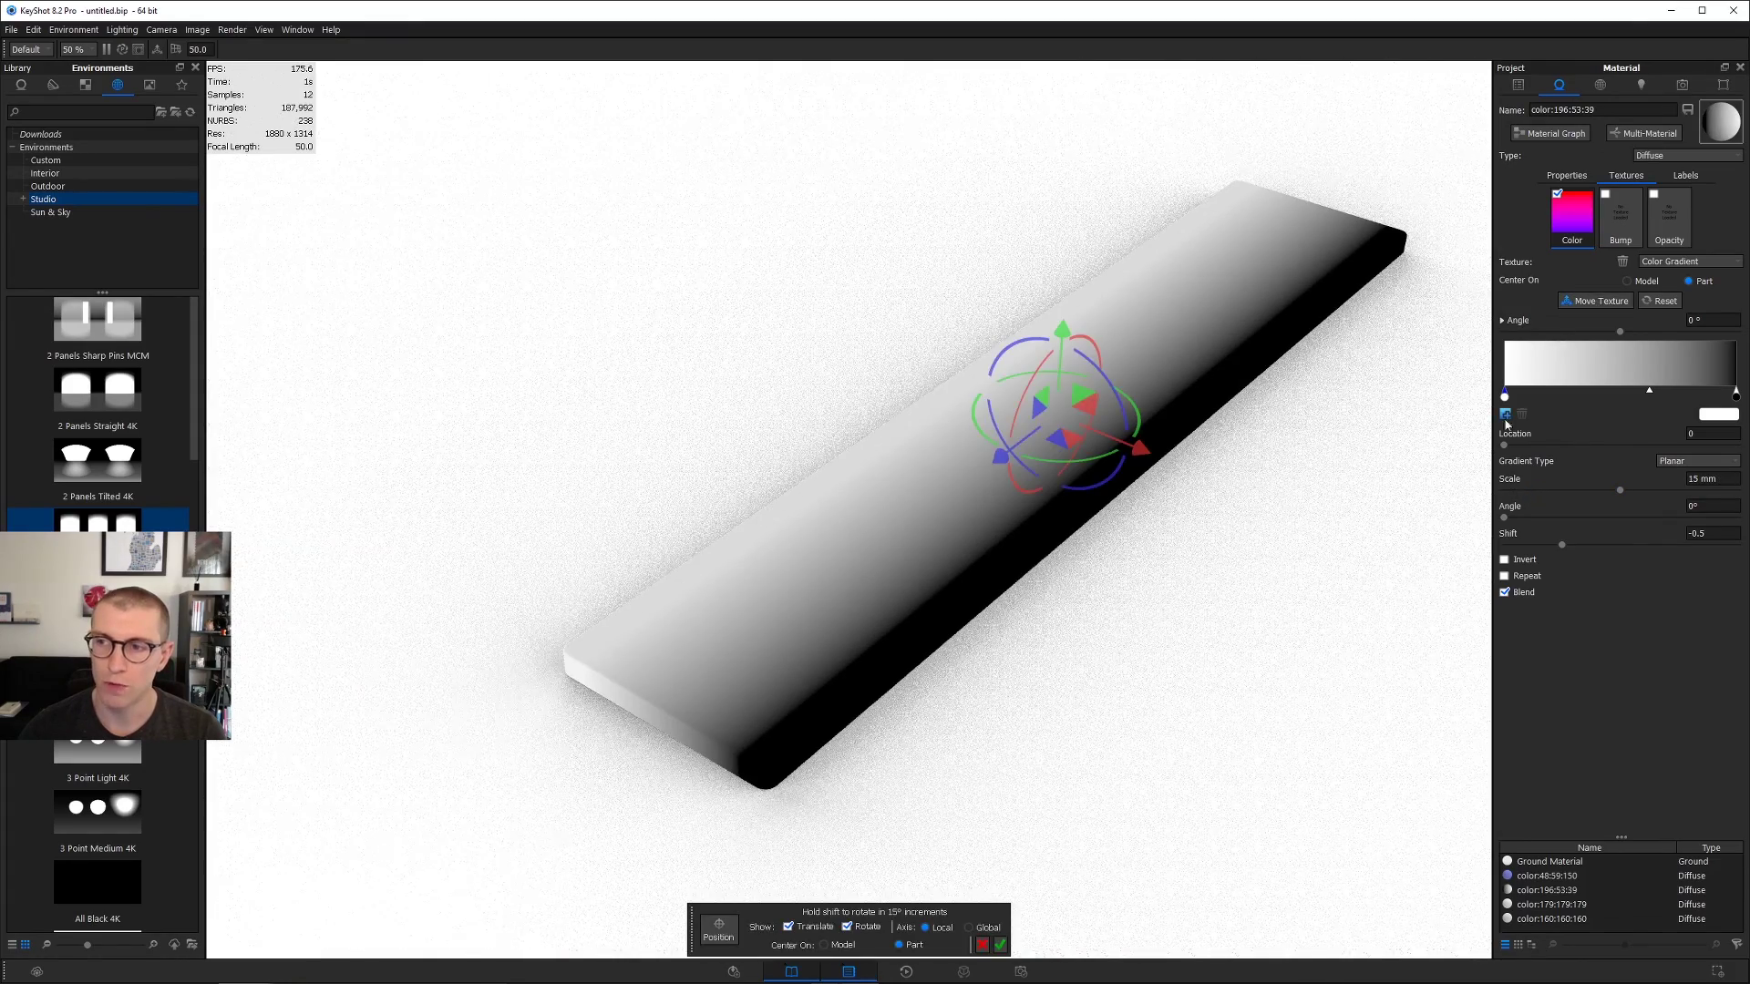
drag(1151, 427, 1075, 337)
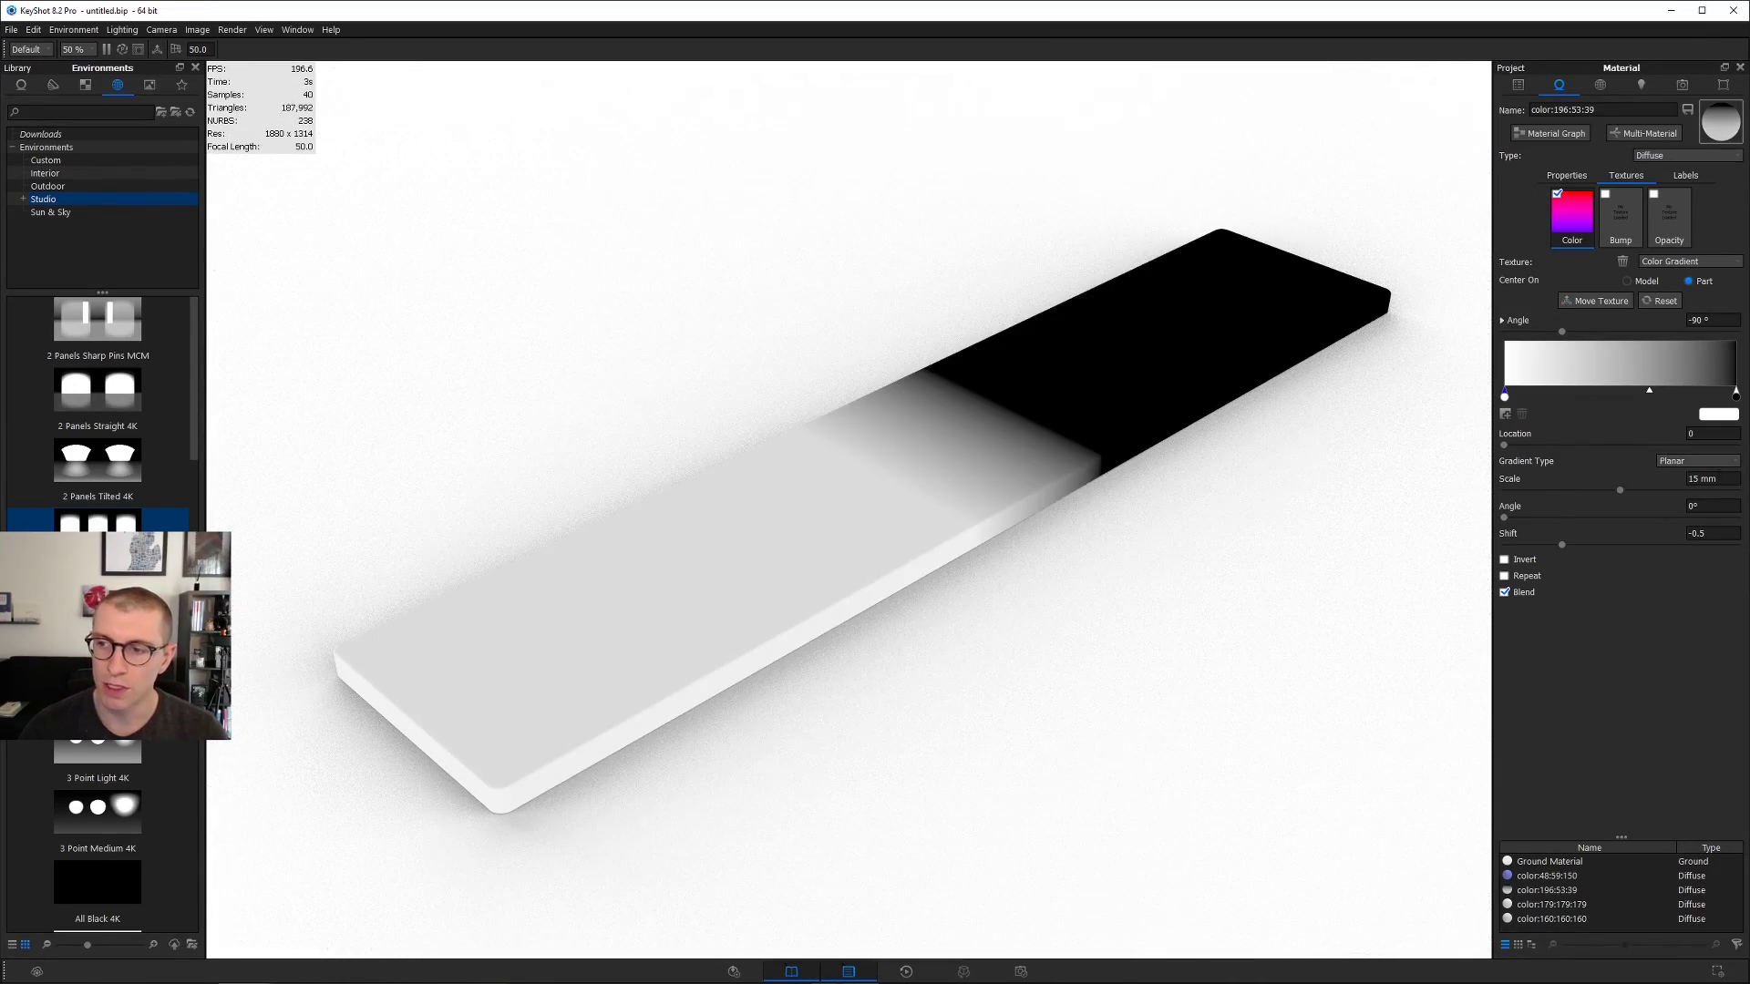
Step: Try a gradient scale of 150 mm, shift the black color stop inward, and return it to location 1
click(1700, 478)
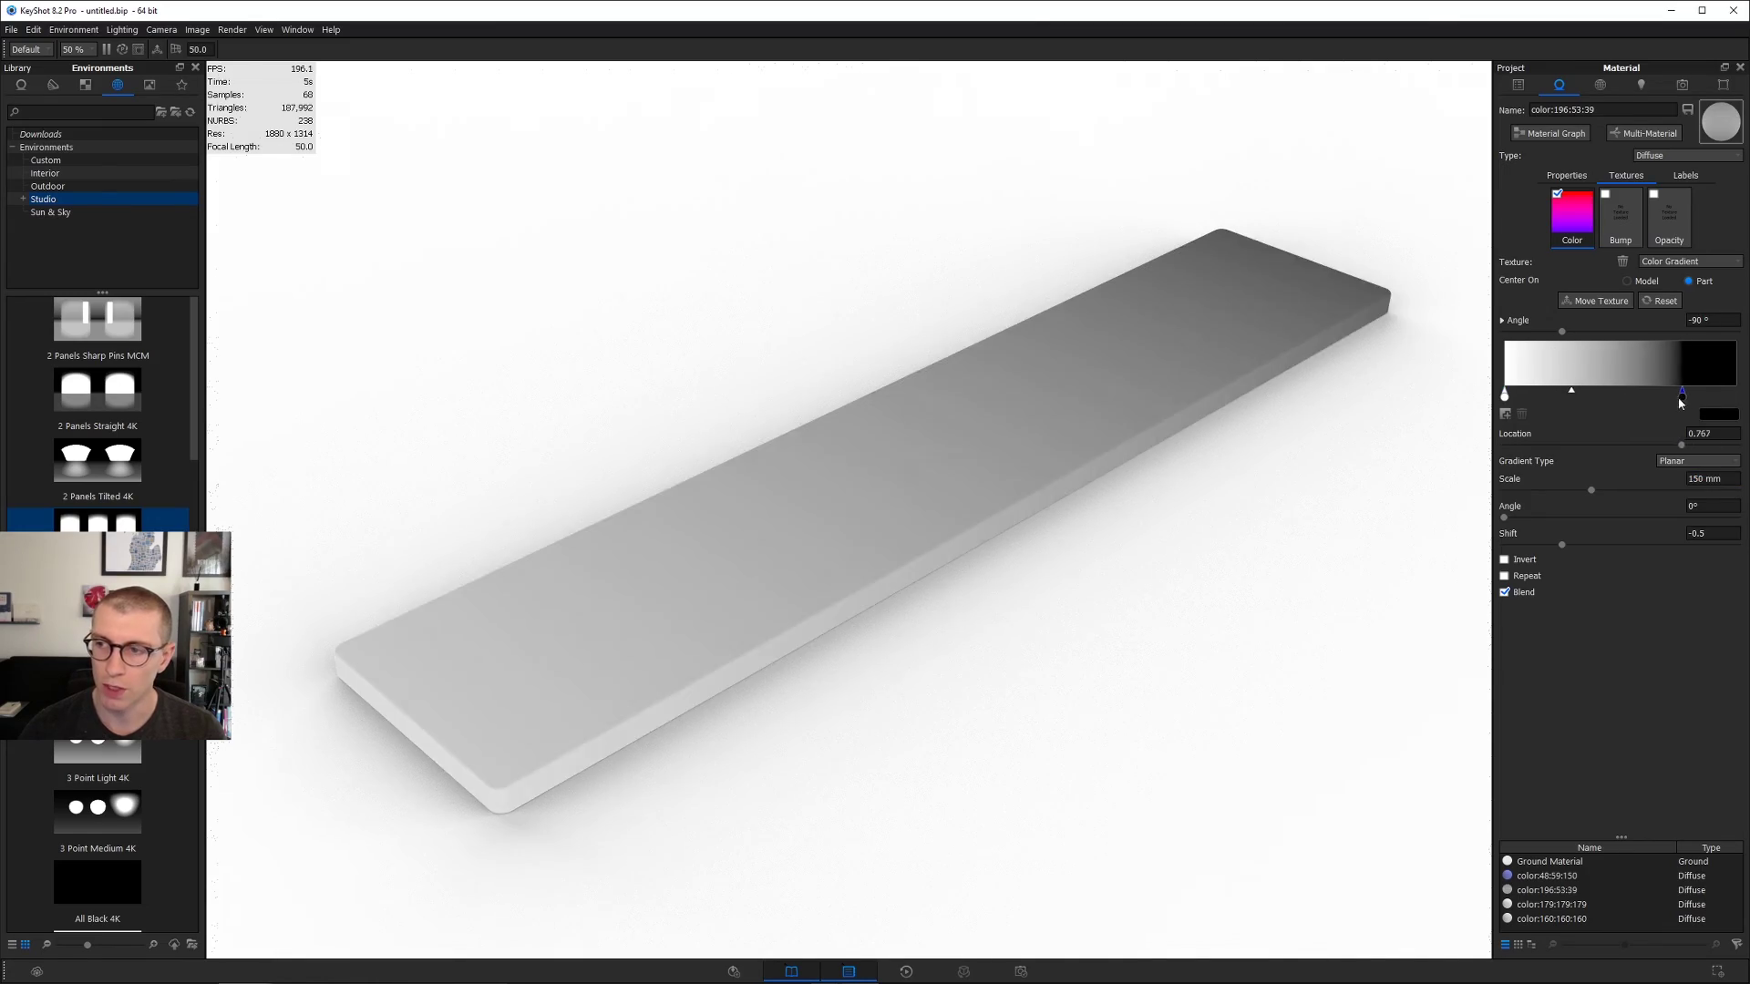
drag(1680, 396, 1659, 395)
mouse_move(1505, 395)
mouse_down()
mouse_move(1615, 400)
mouse_move(1504, 396)
mouse_up()
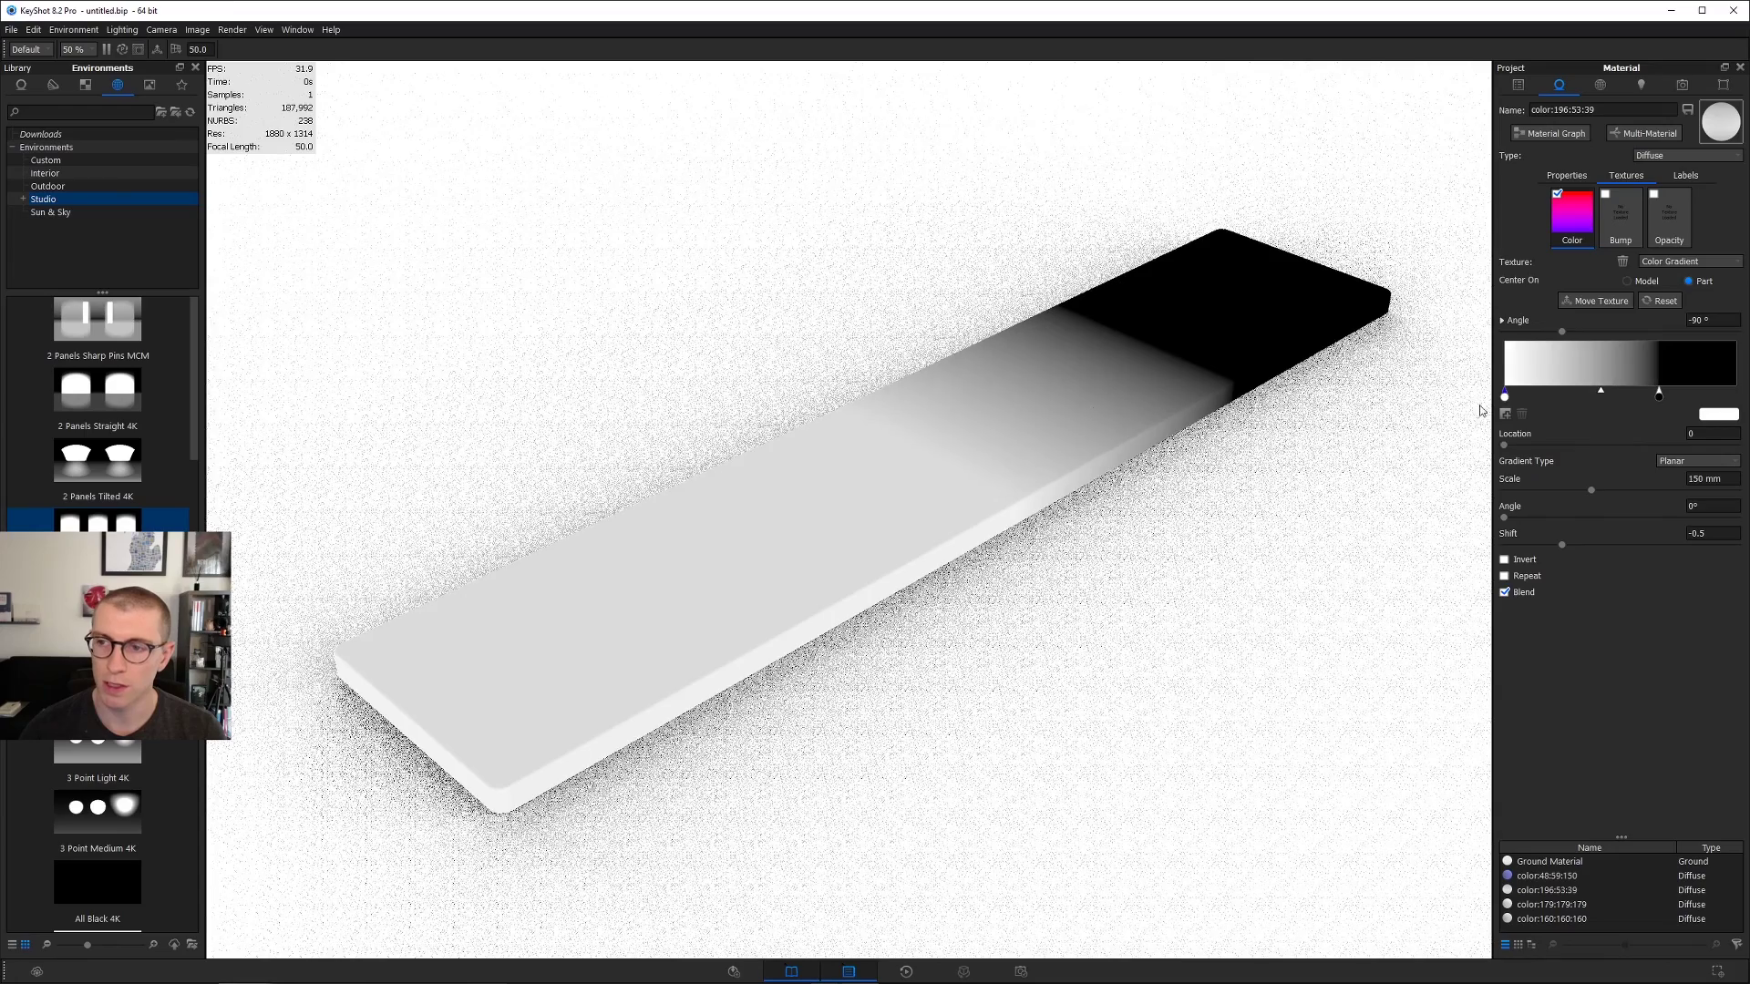
drag(1657, 396, 1736, 396)
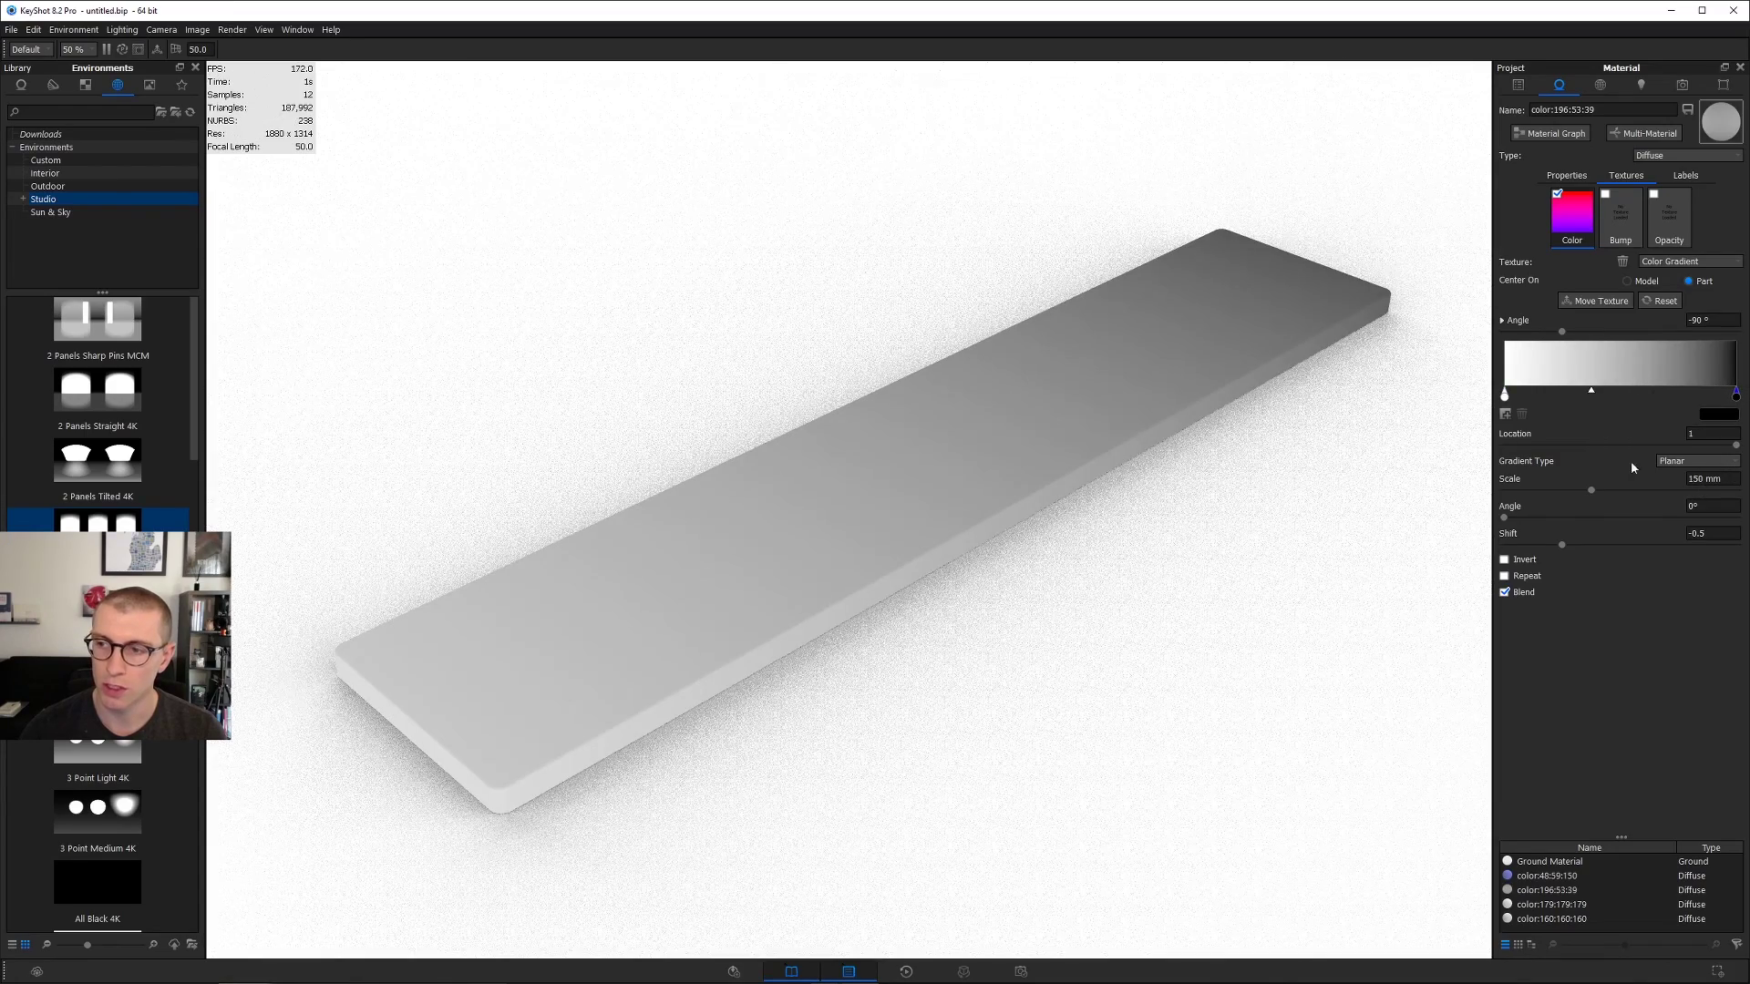
Step: Set the gradient scale to 30.4 mm and add a light green color stop at location 0.5
drag(1593, 492, 1522, 492)
drag(1135, 525, 1185, 583)
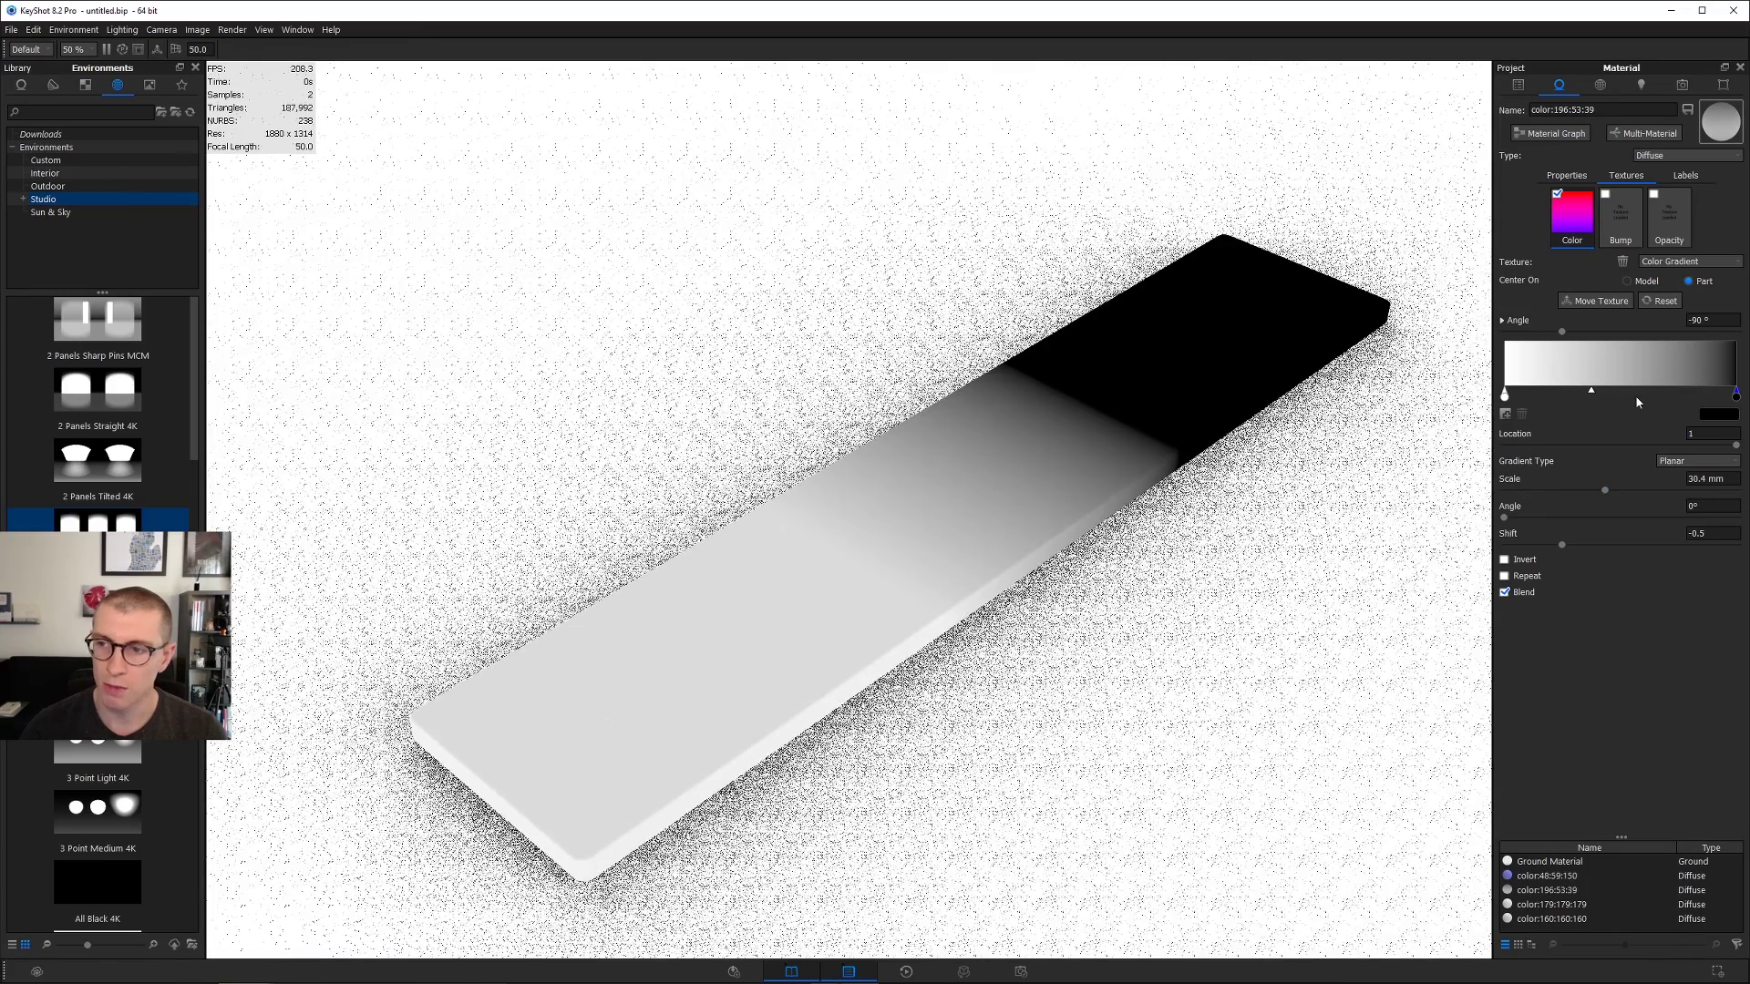
click(1505, 413)
click(1717, 414)
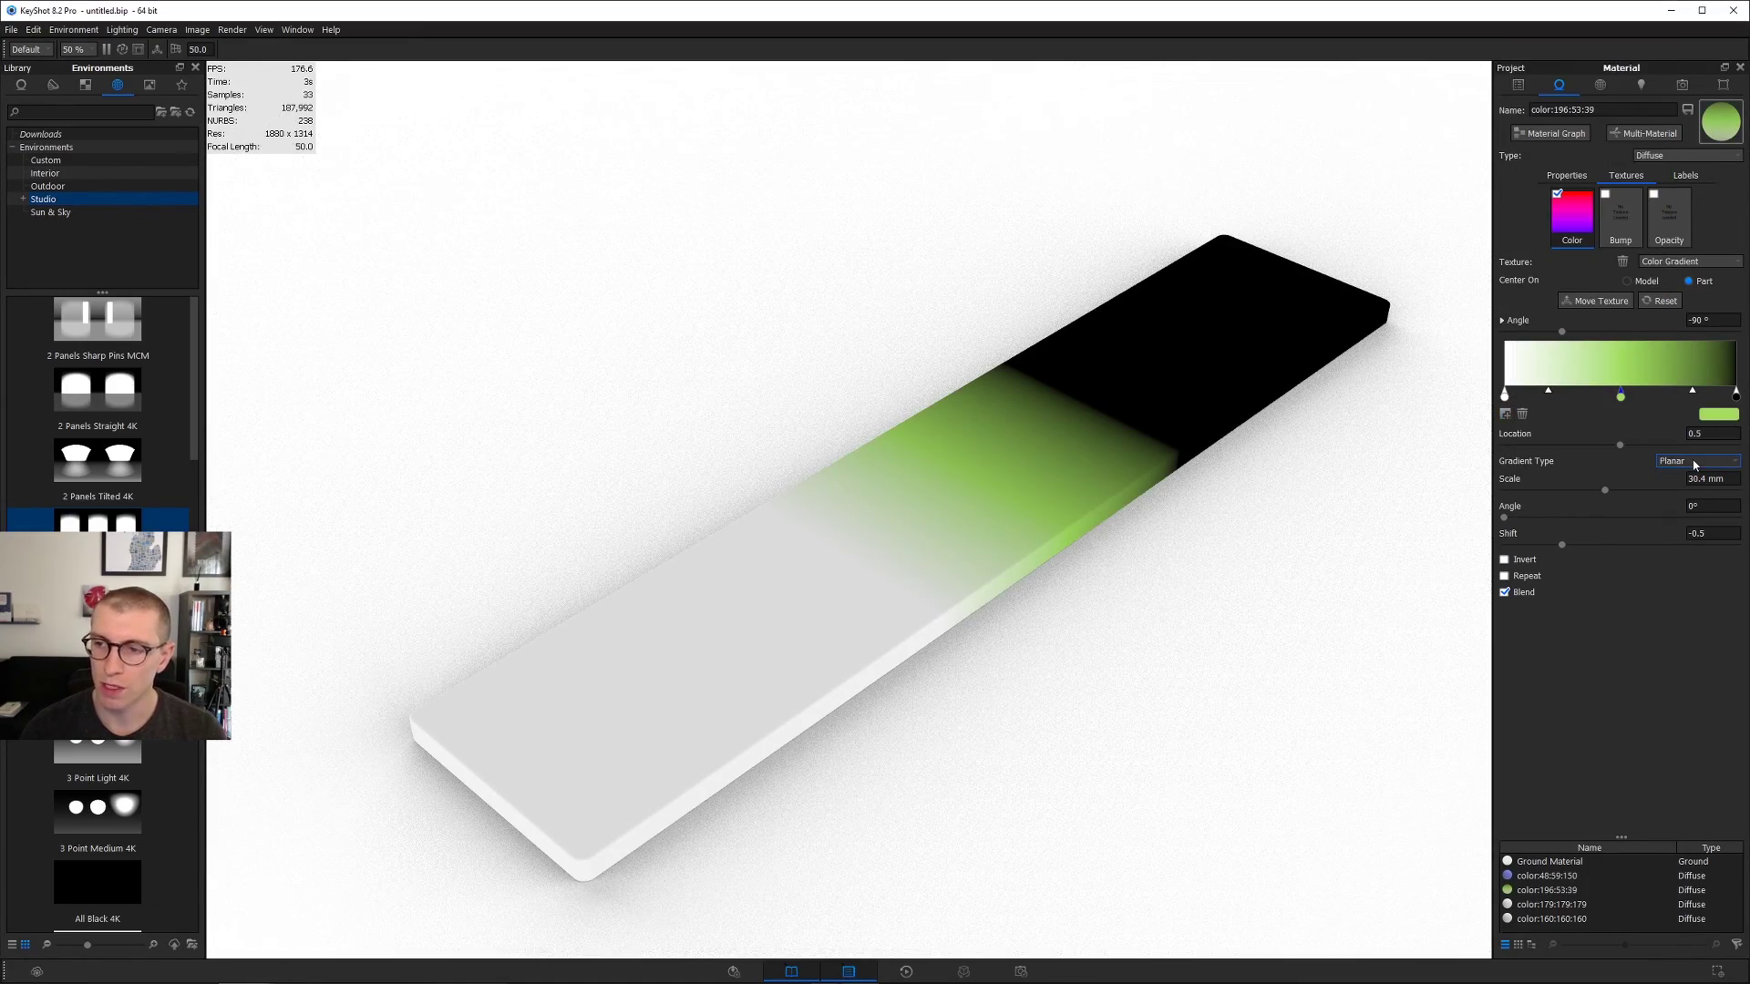
Step: Try the Spherical and Diamond gradient types, and switch the bar's gradient to View Direction
click(1694, 463)
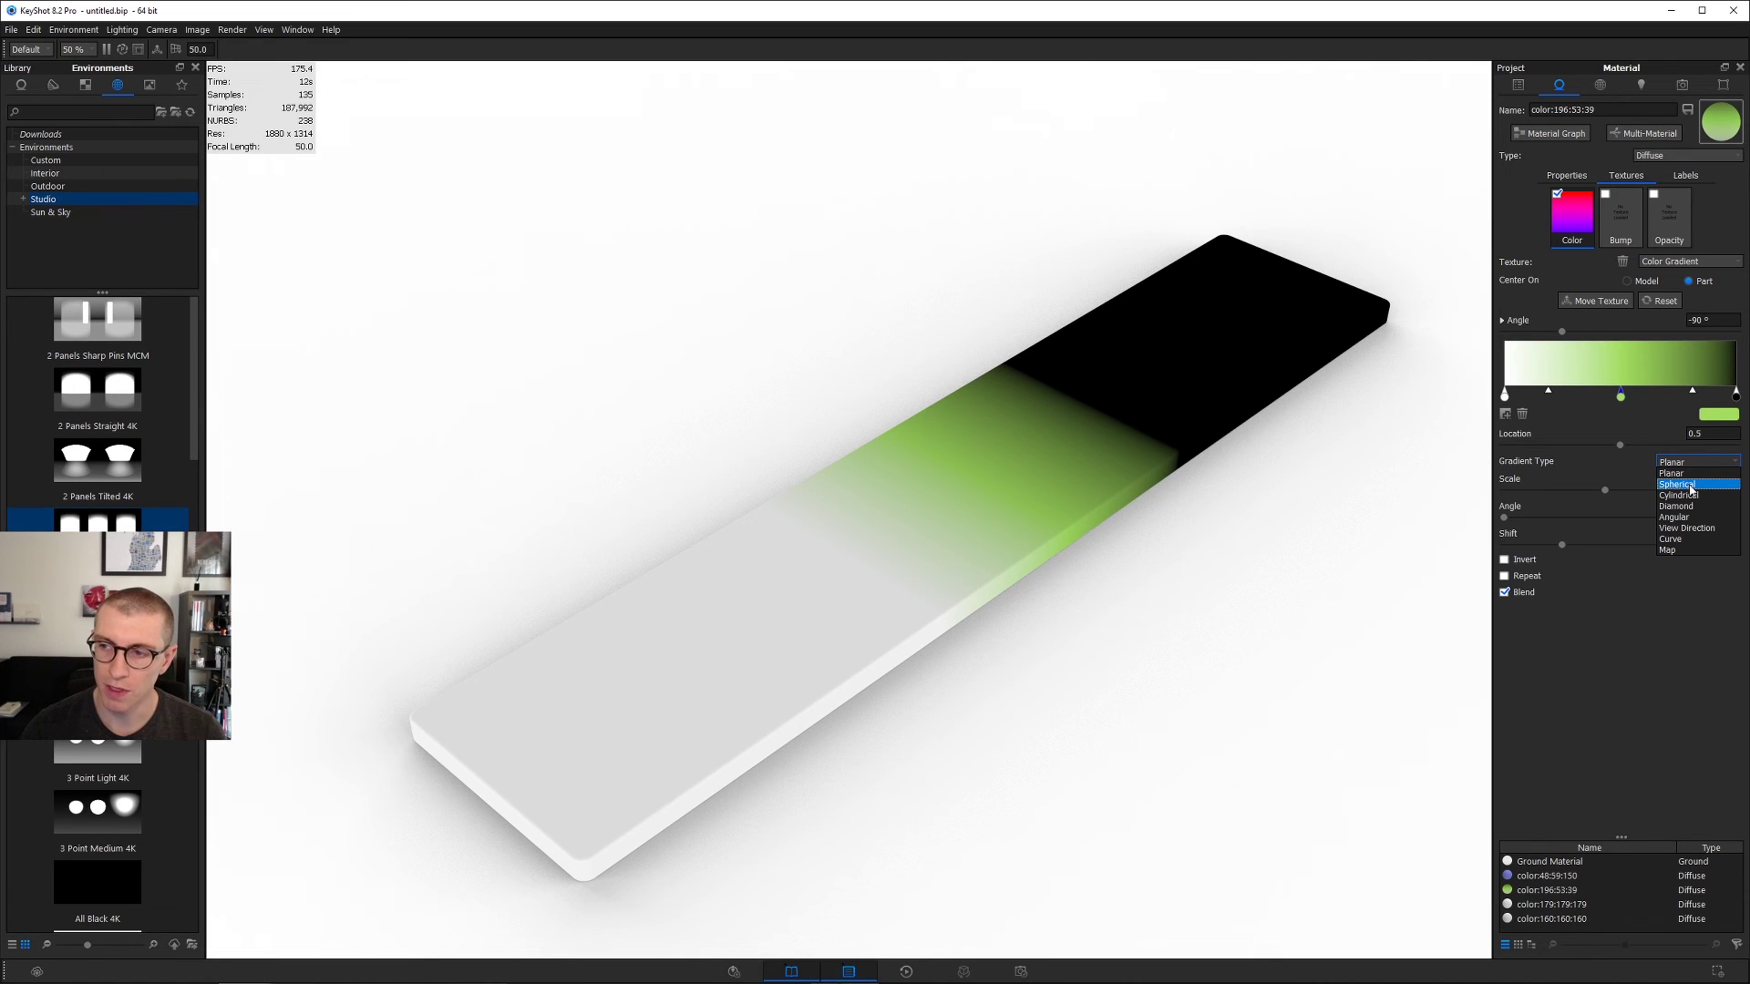
click(1691, 485)
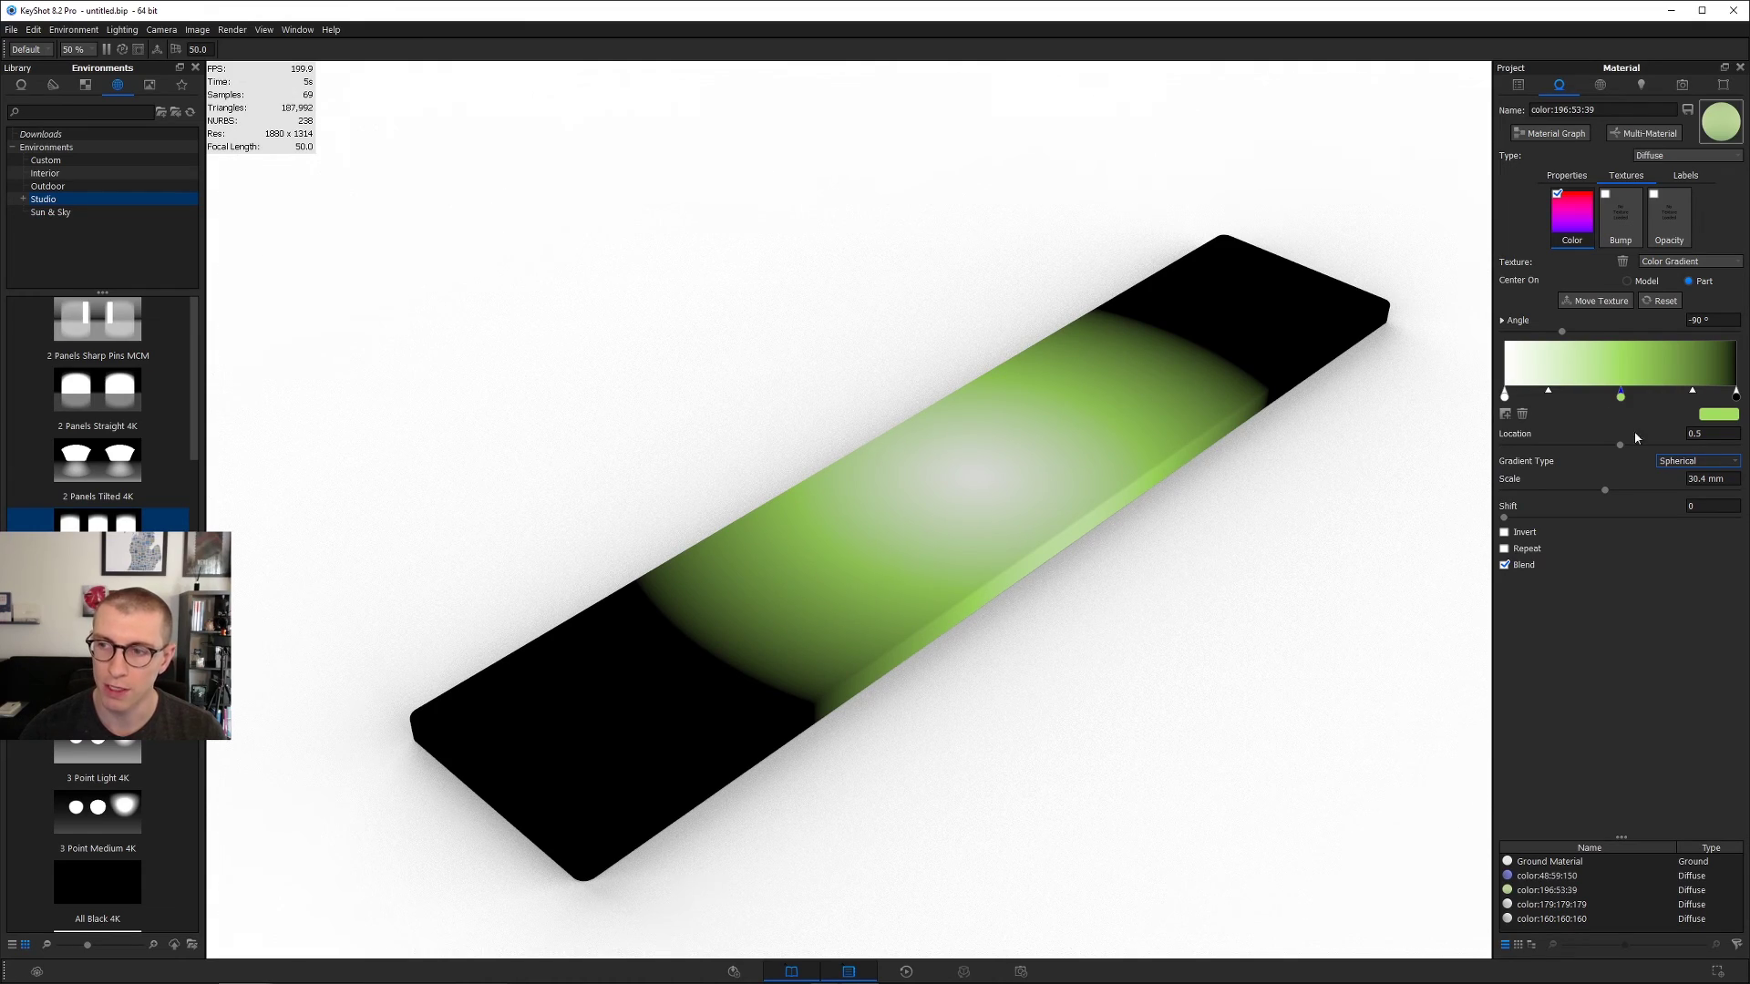
click(1695, 460)
click(1681, 510)
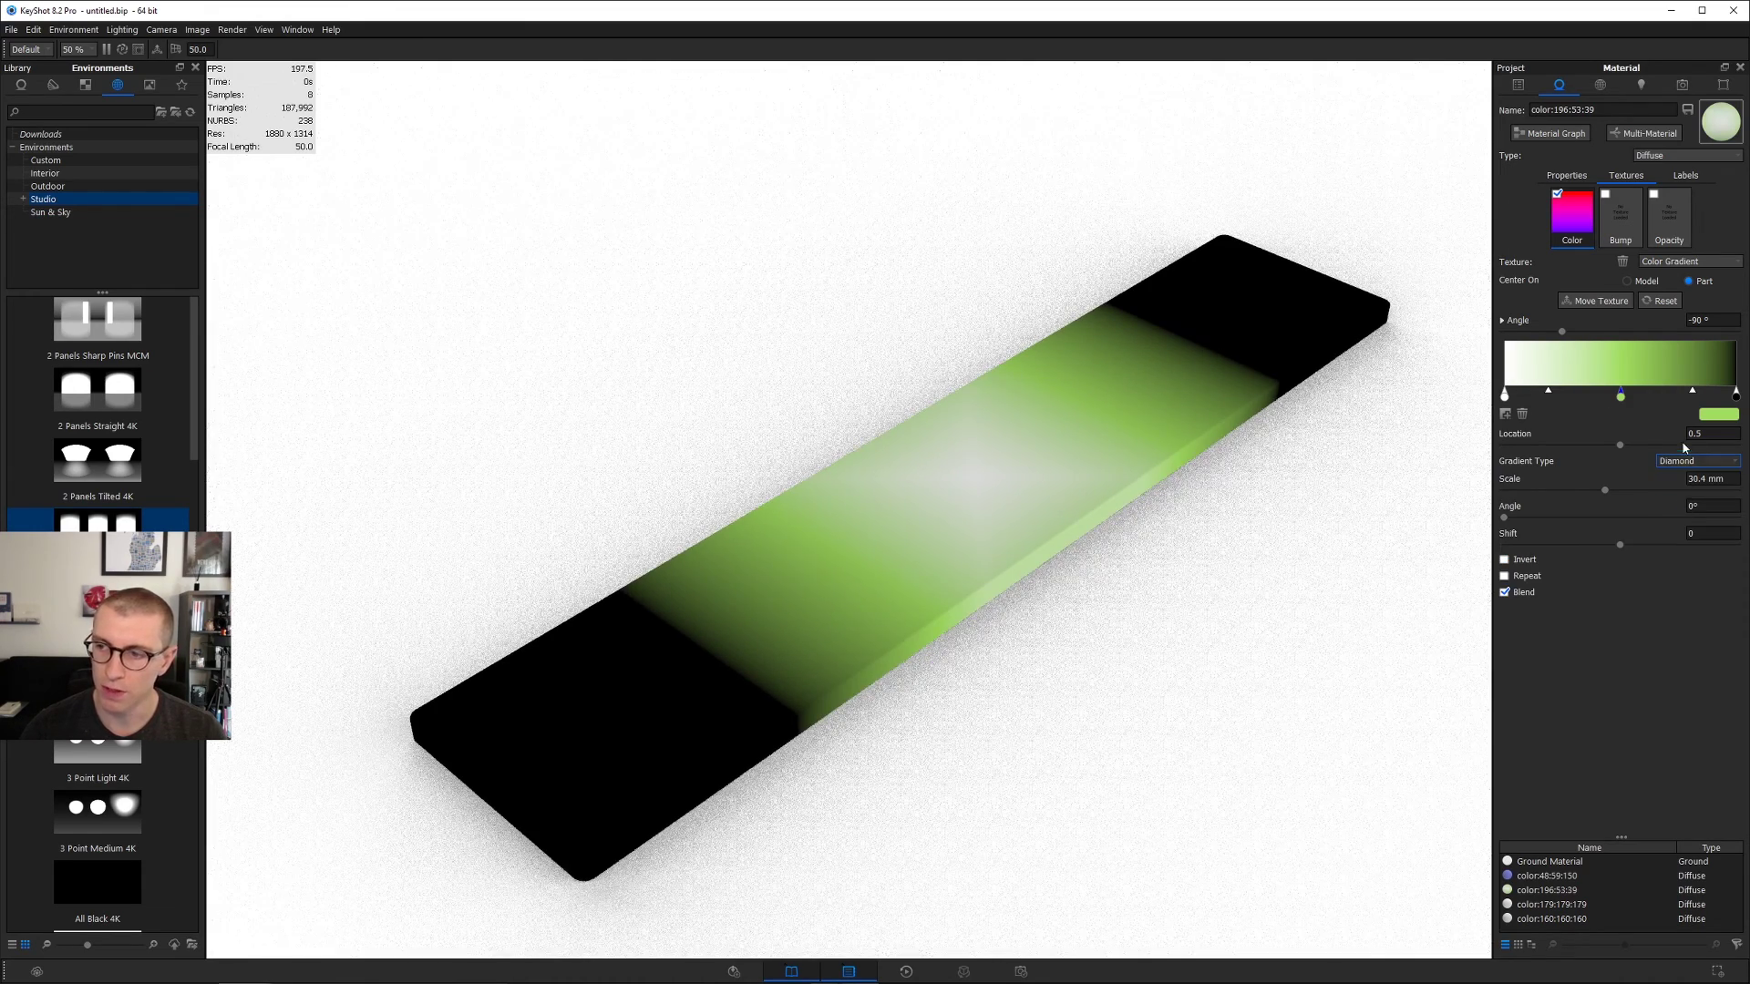
click(1684, 461)
click(1684, 528)
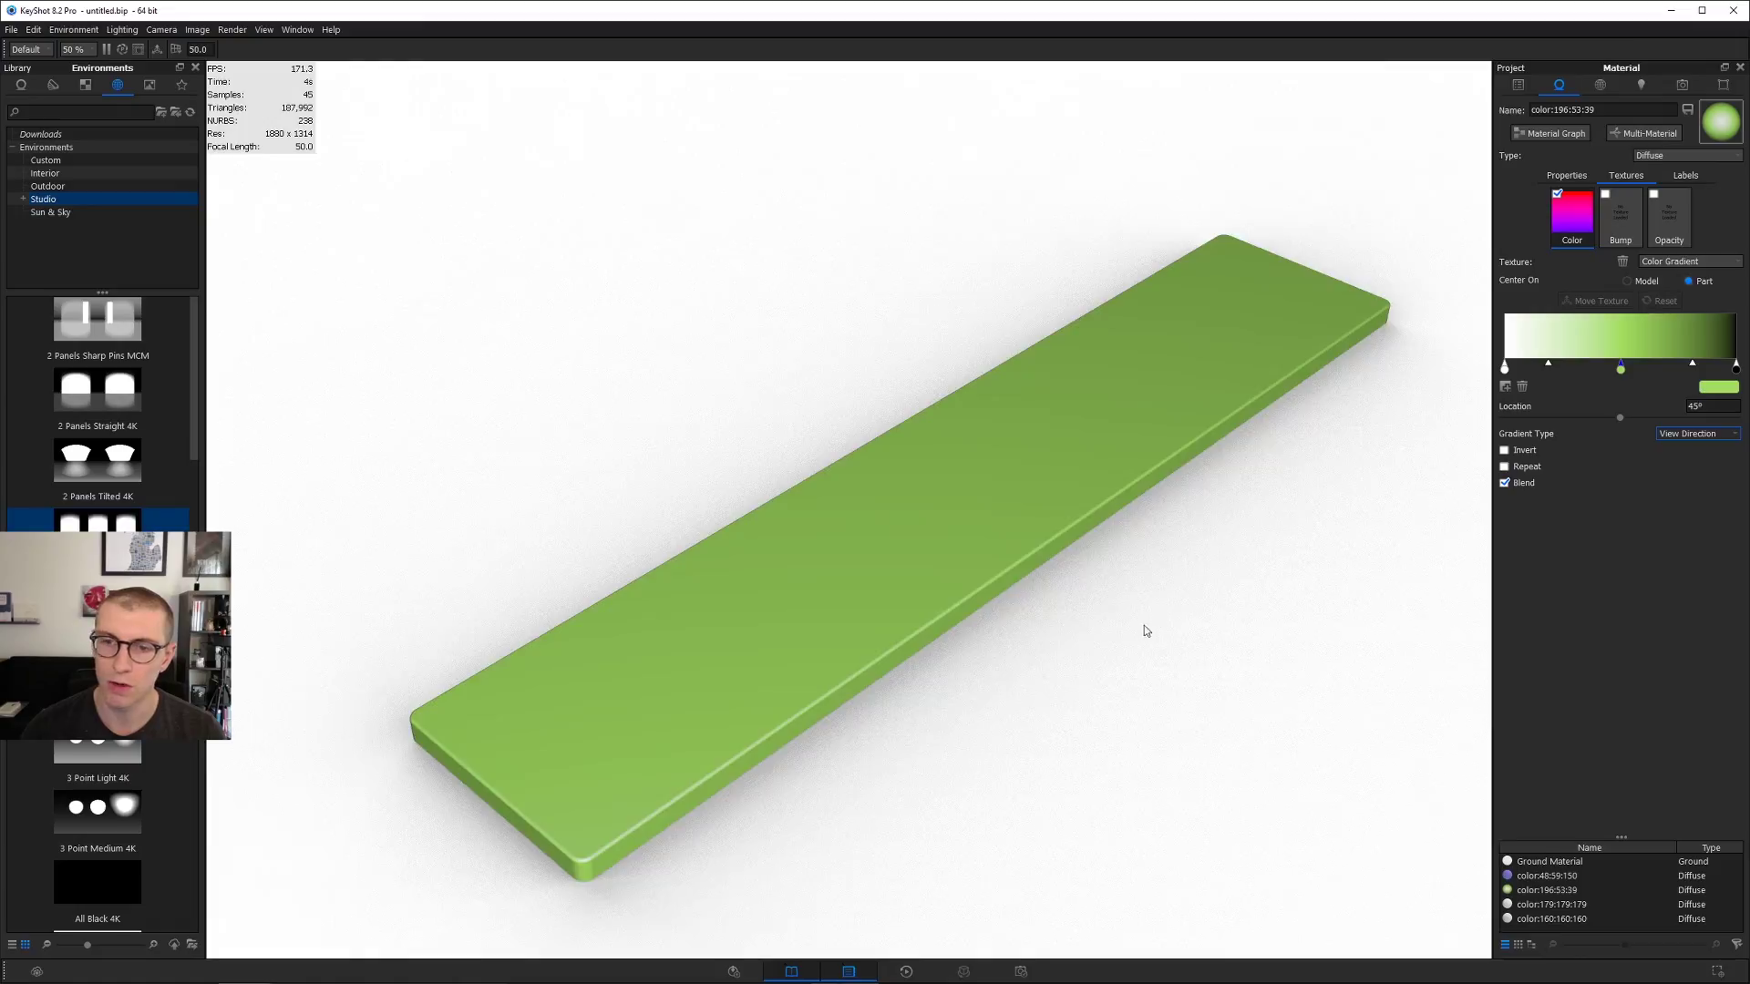
Step: Examine how the bar's view-direction gradient color changes between overhead and grazing camera angles
drag(1145, 629, 226, 497)
drag(714, 409, 1063, 577)
middle_drag(1062, 578, 1024, 342)
drag(1024, 342, 1039, 510)
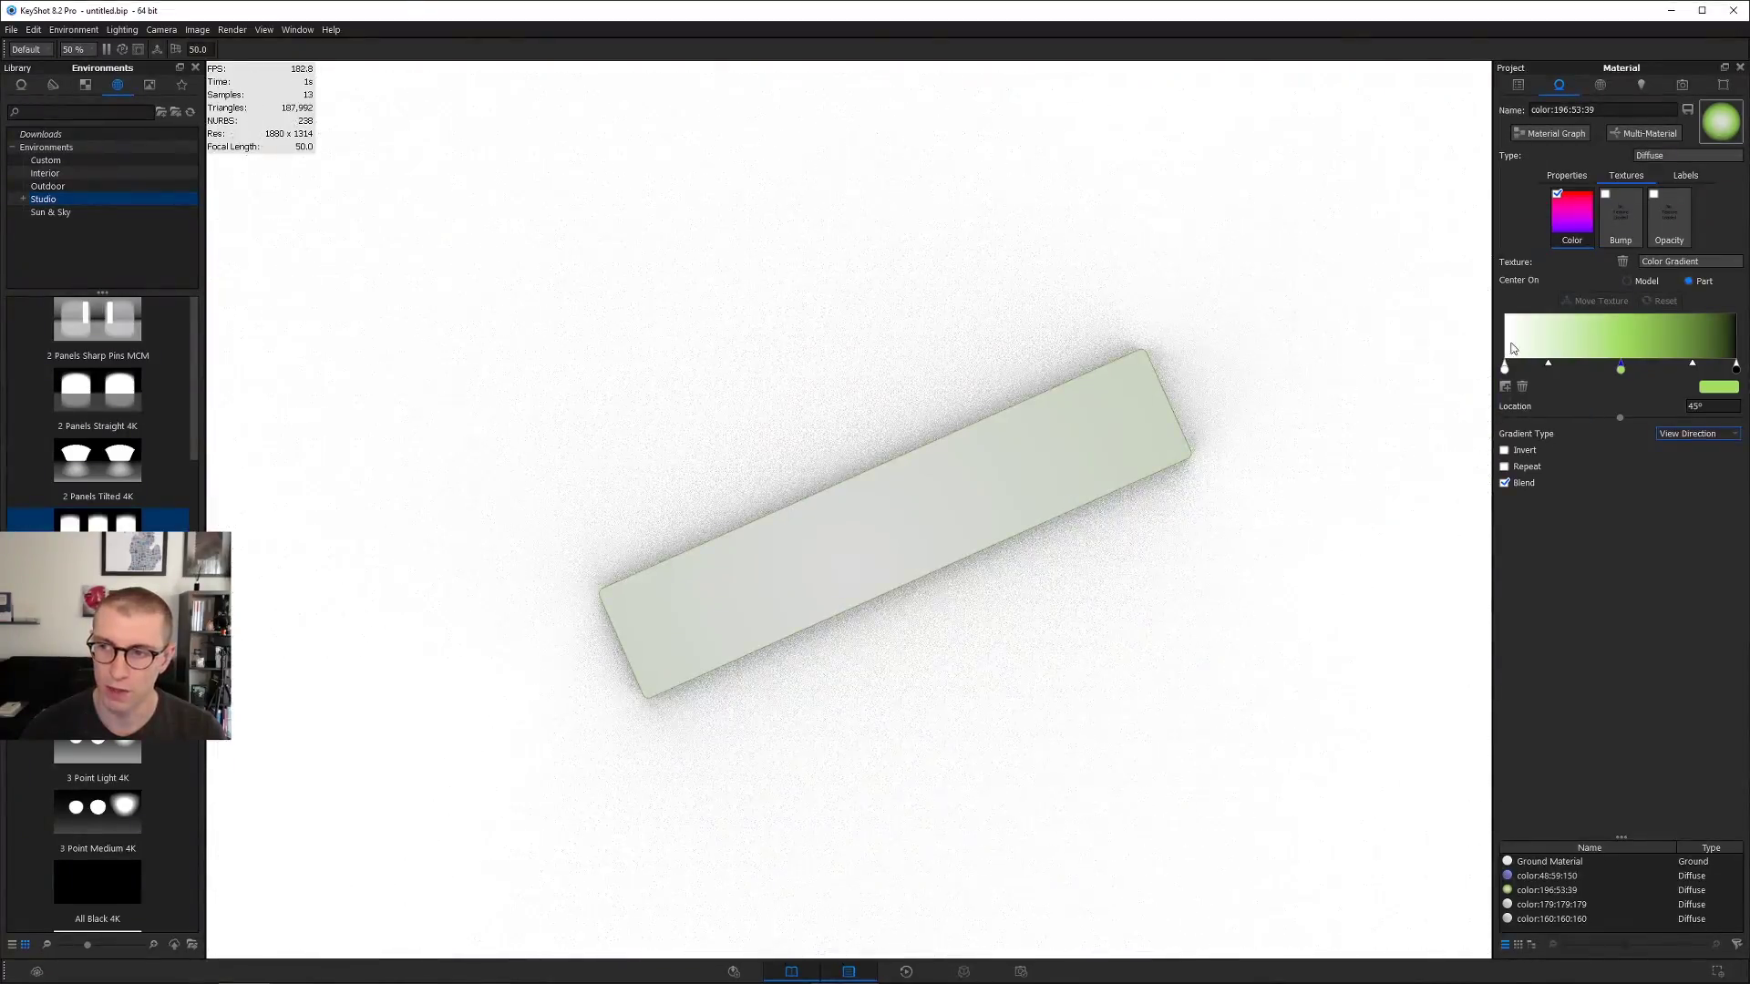
drag(1294, 428, 1367, 424)
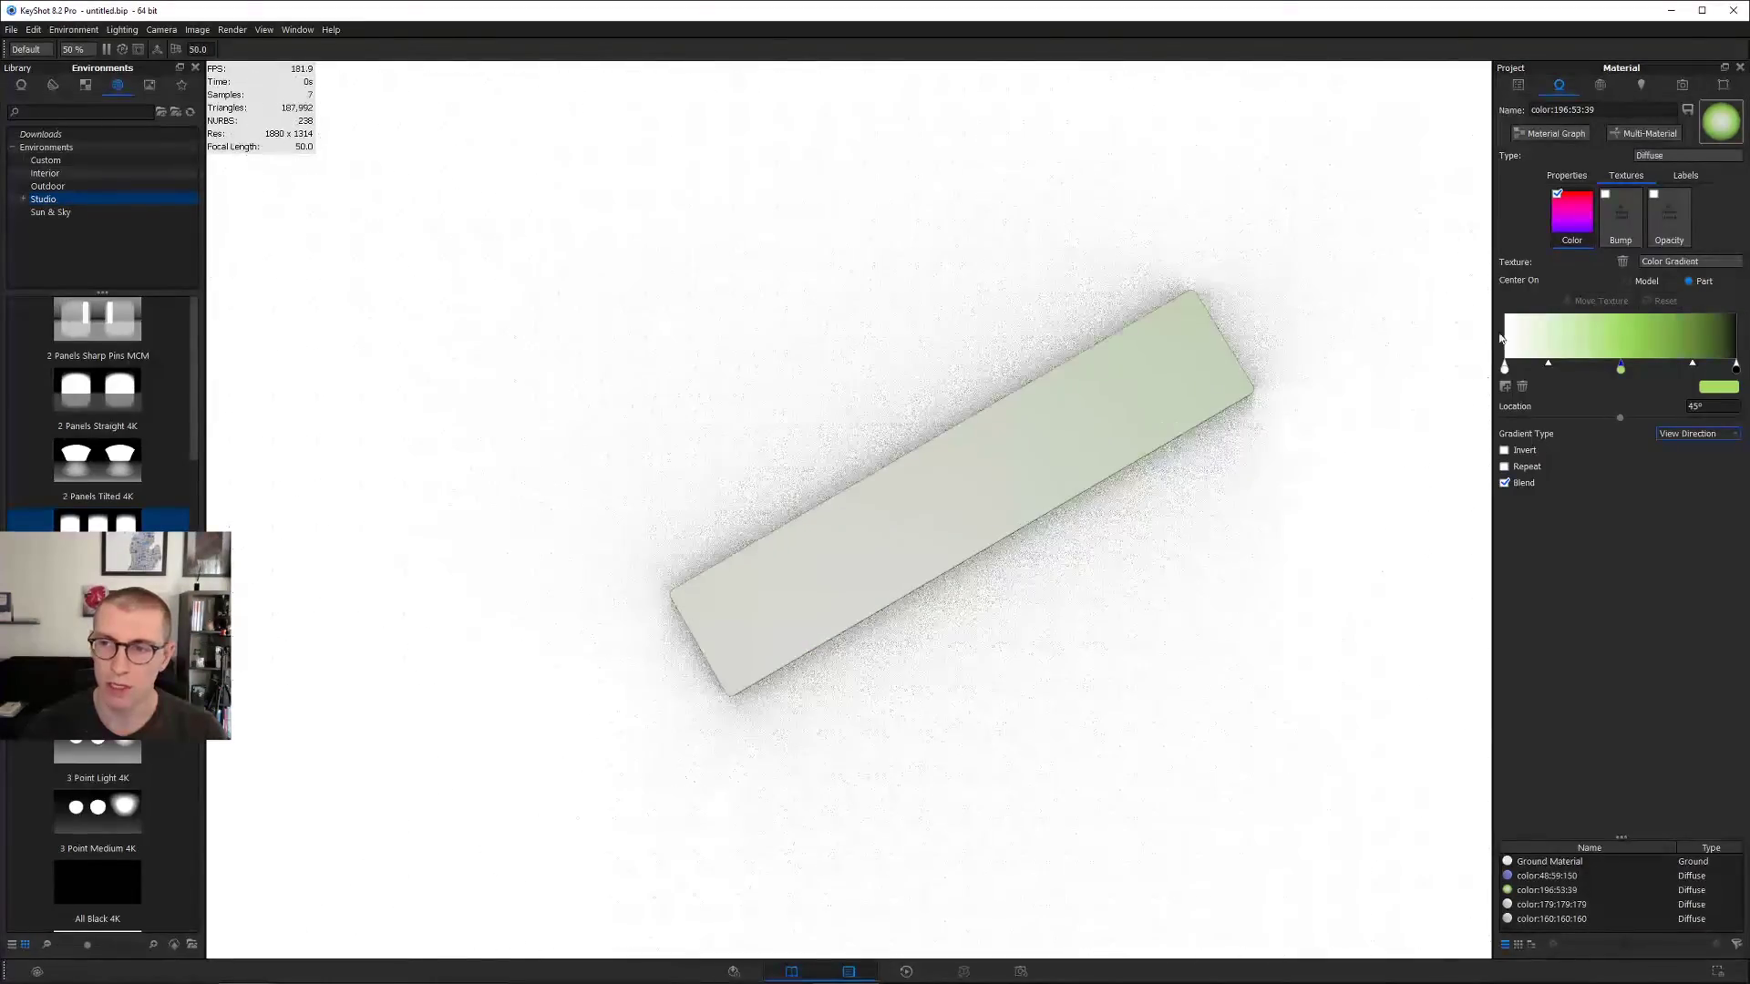
drag(1140, 454, 949, 465)
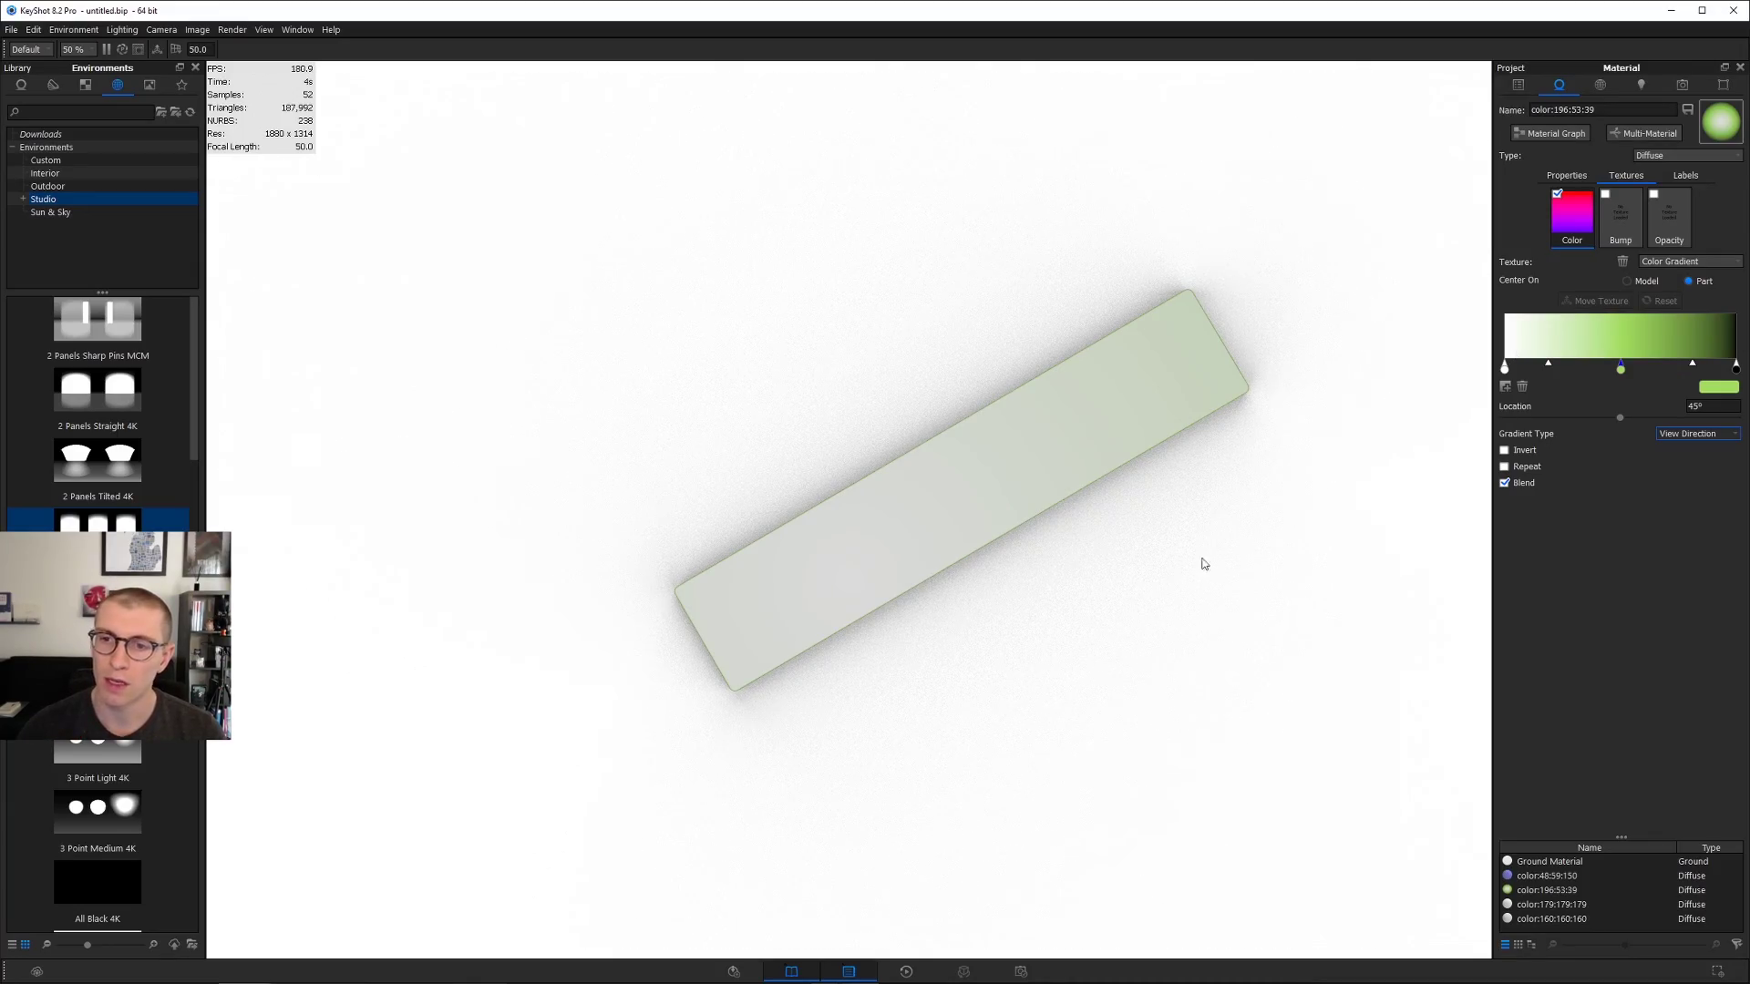
drag(1203, 563, 871, 300)
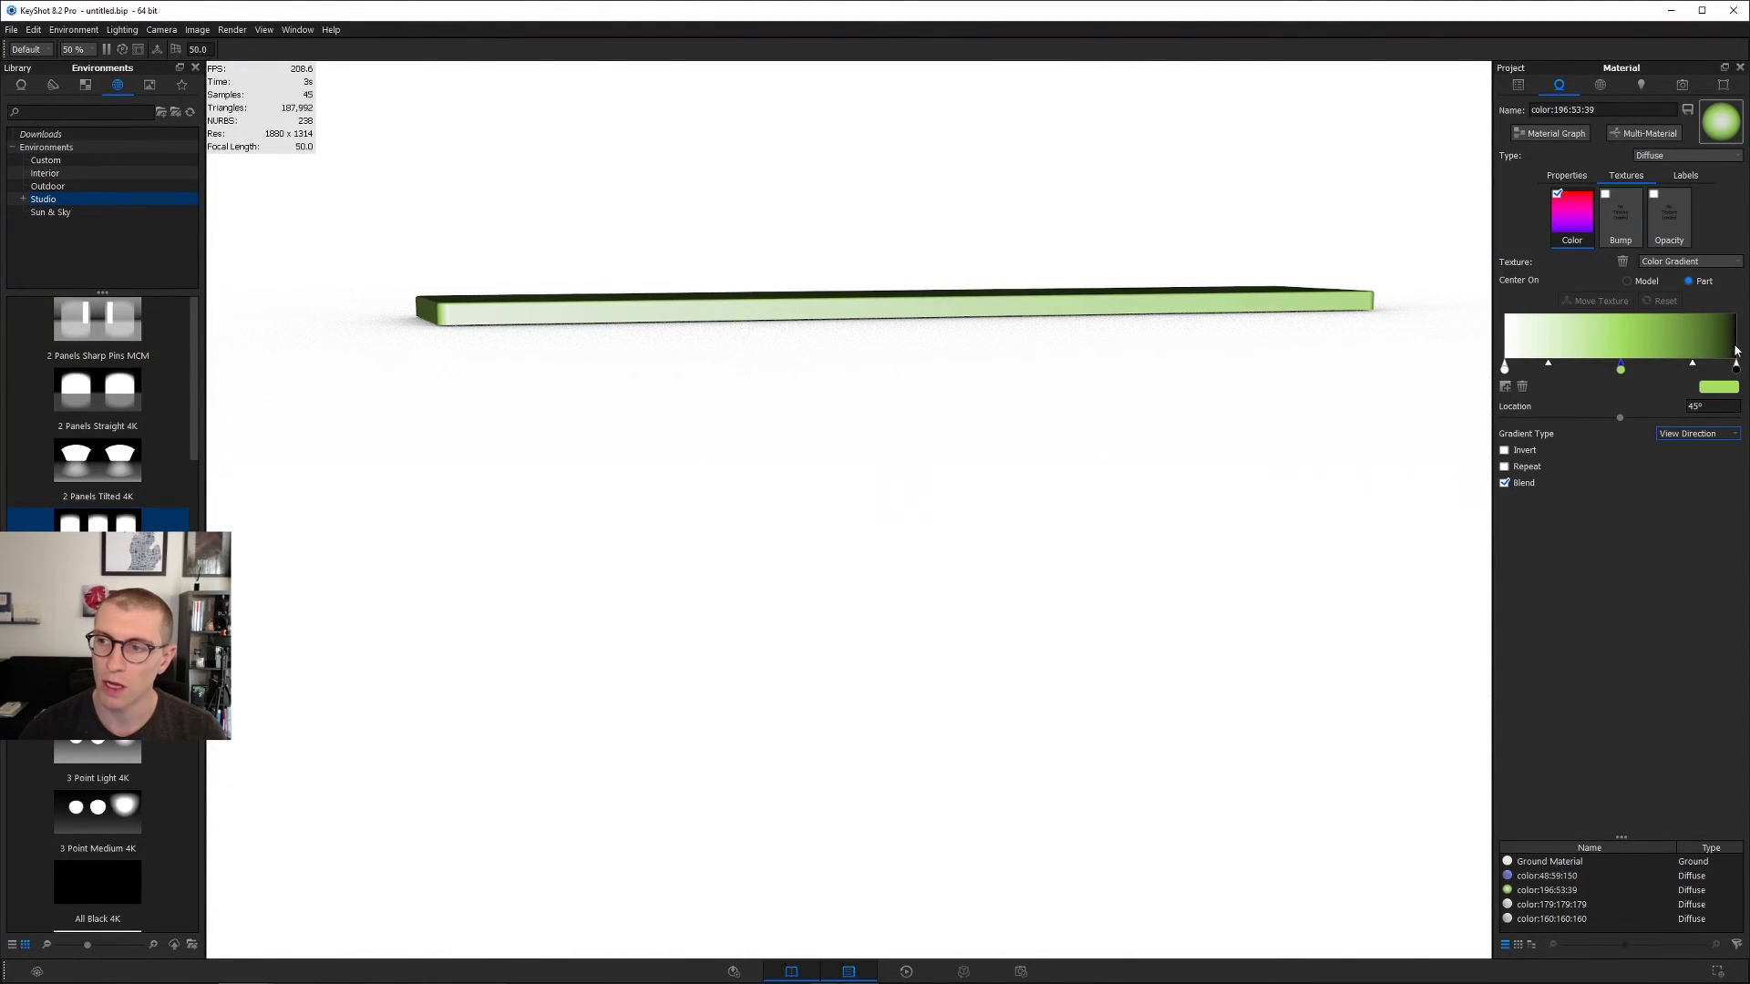
drag(1064, 385, 1039, 511)
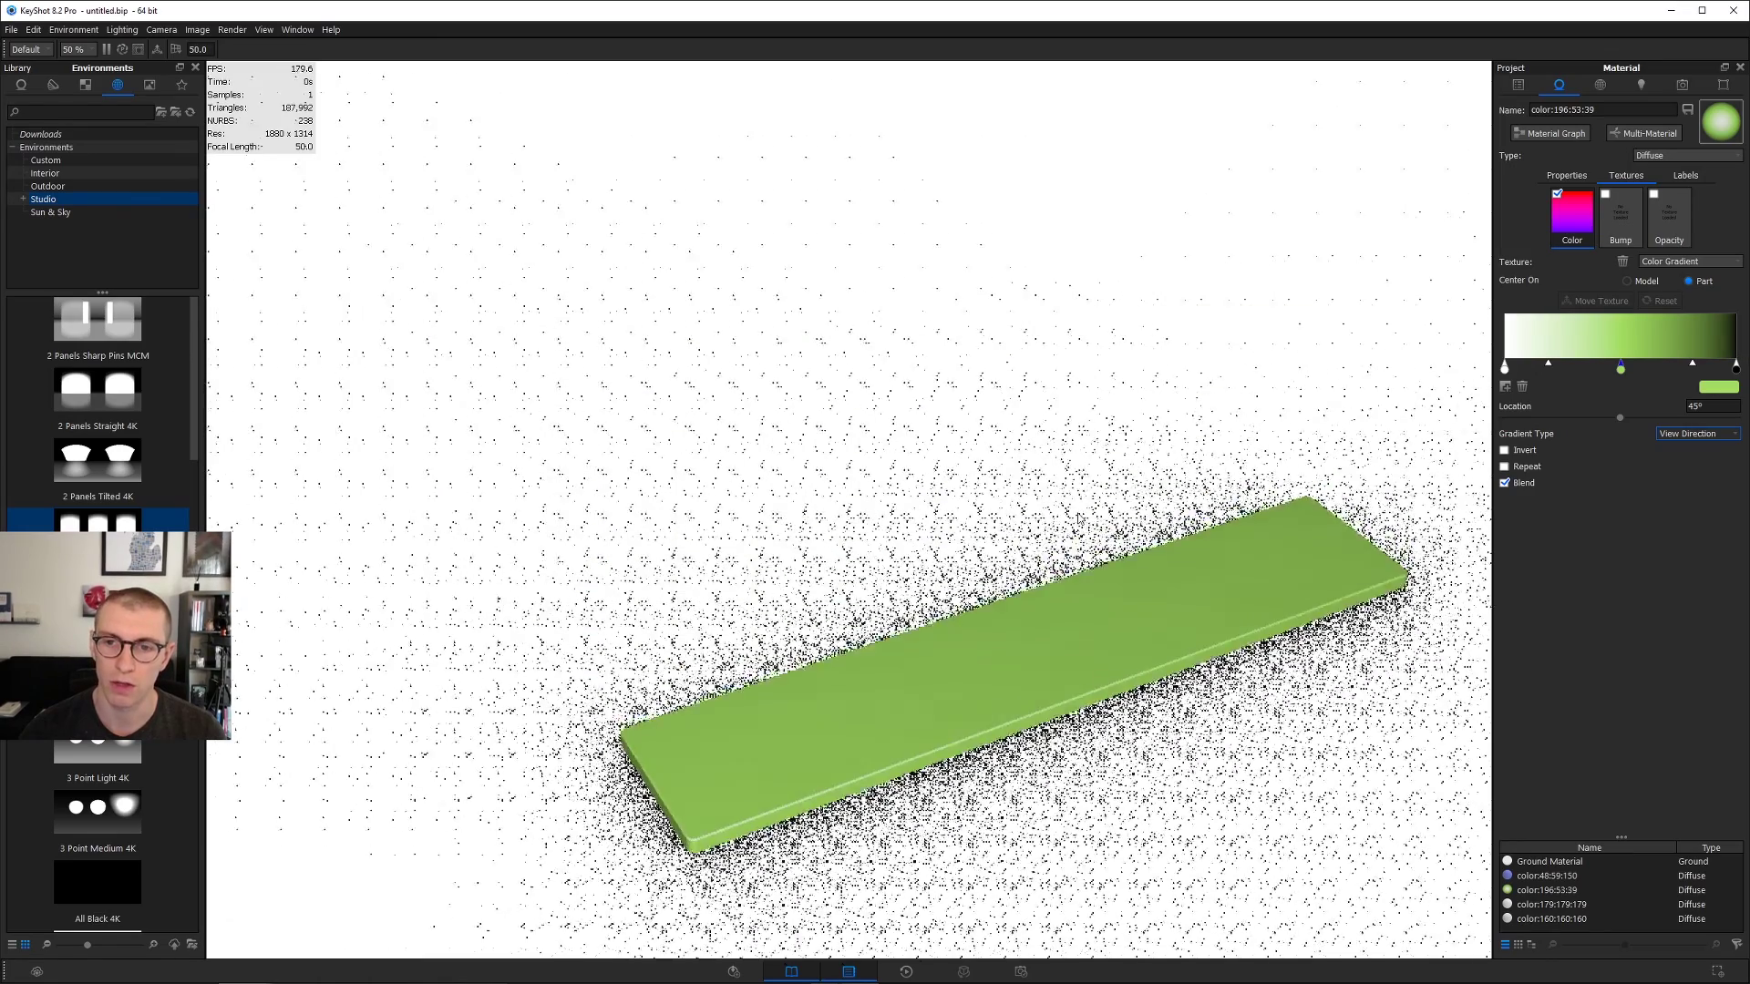
Step: Show all hidden parts of the scene alongside the bar
right_click(896, 409)
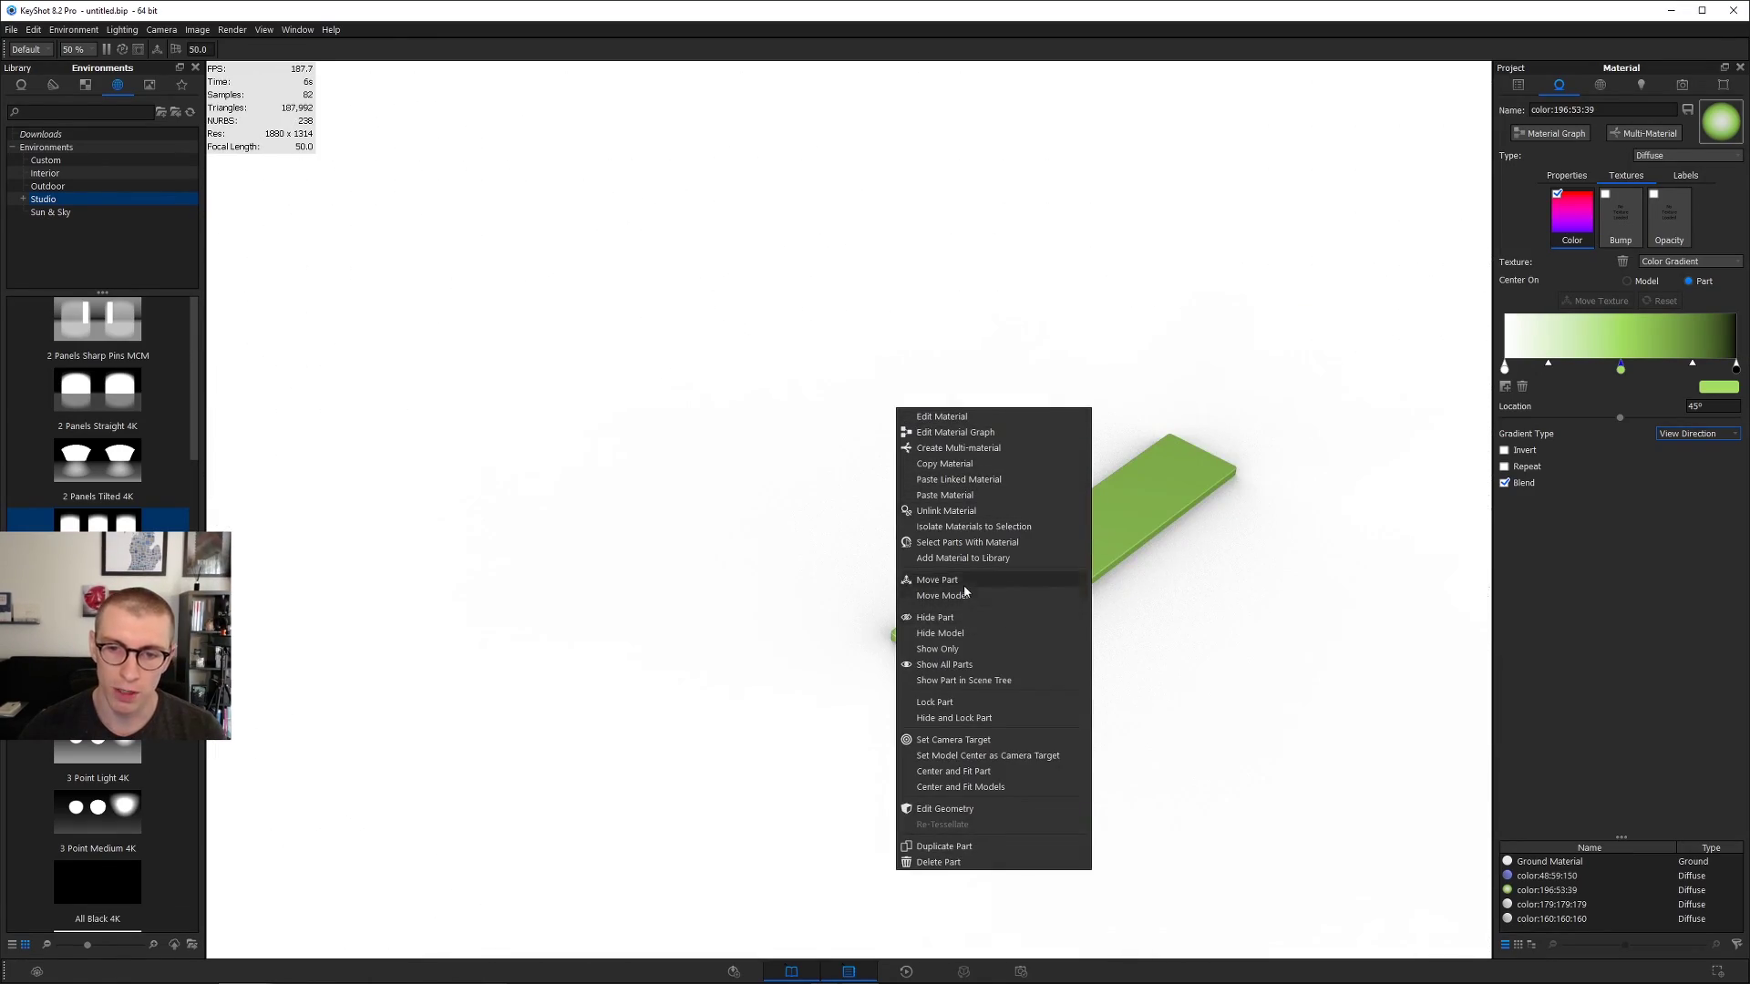
click(949, 665)
drag(1058, 593, 1183, 426)
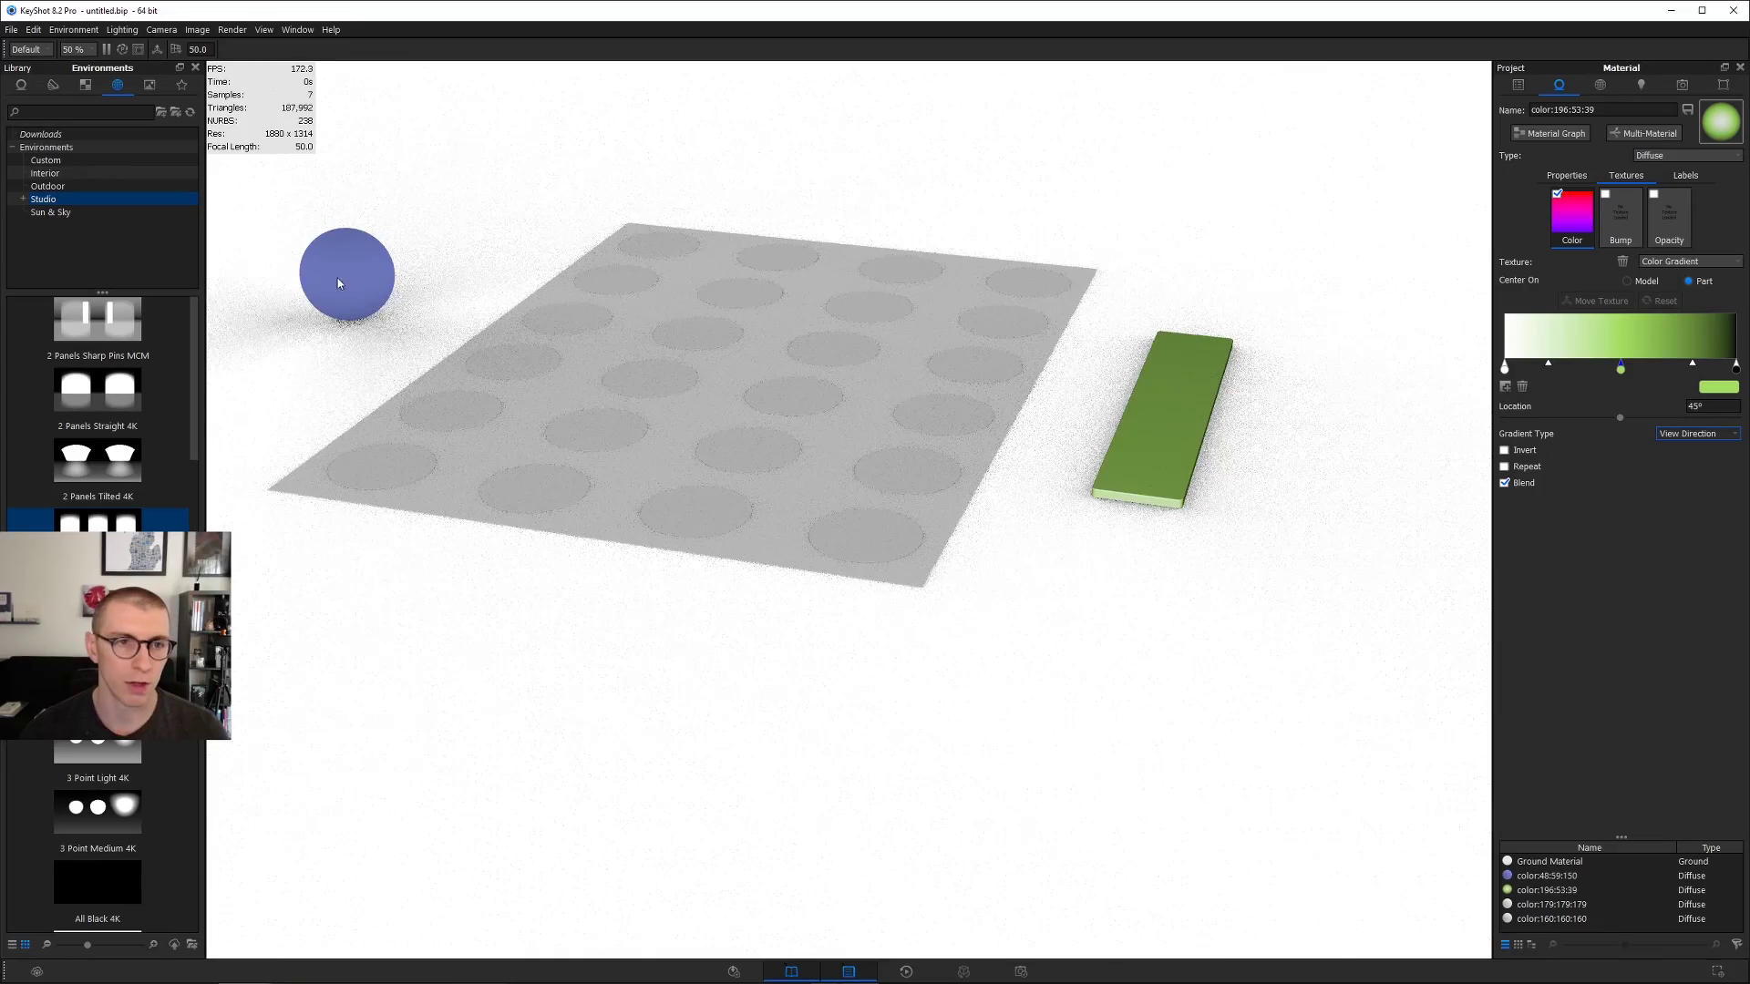
middle_drag(674, 328, 989, 538)
drag(989, 537, 983, 612)
middle_drag(984, 612, 805, 480)
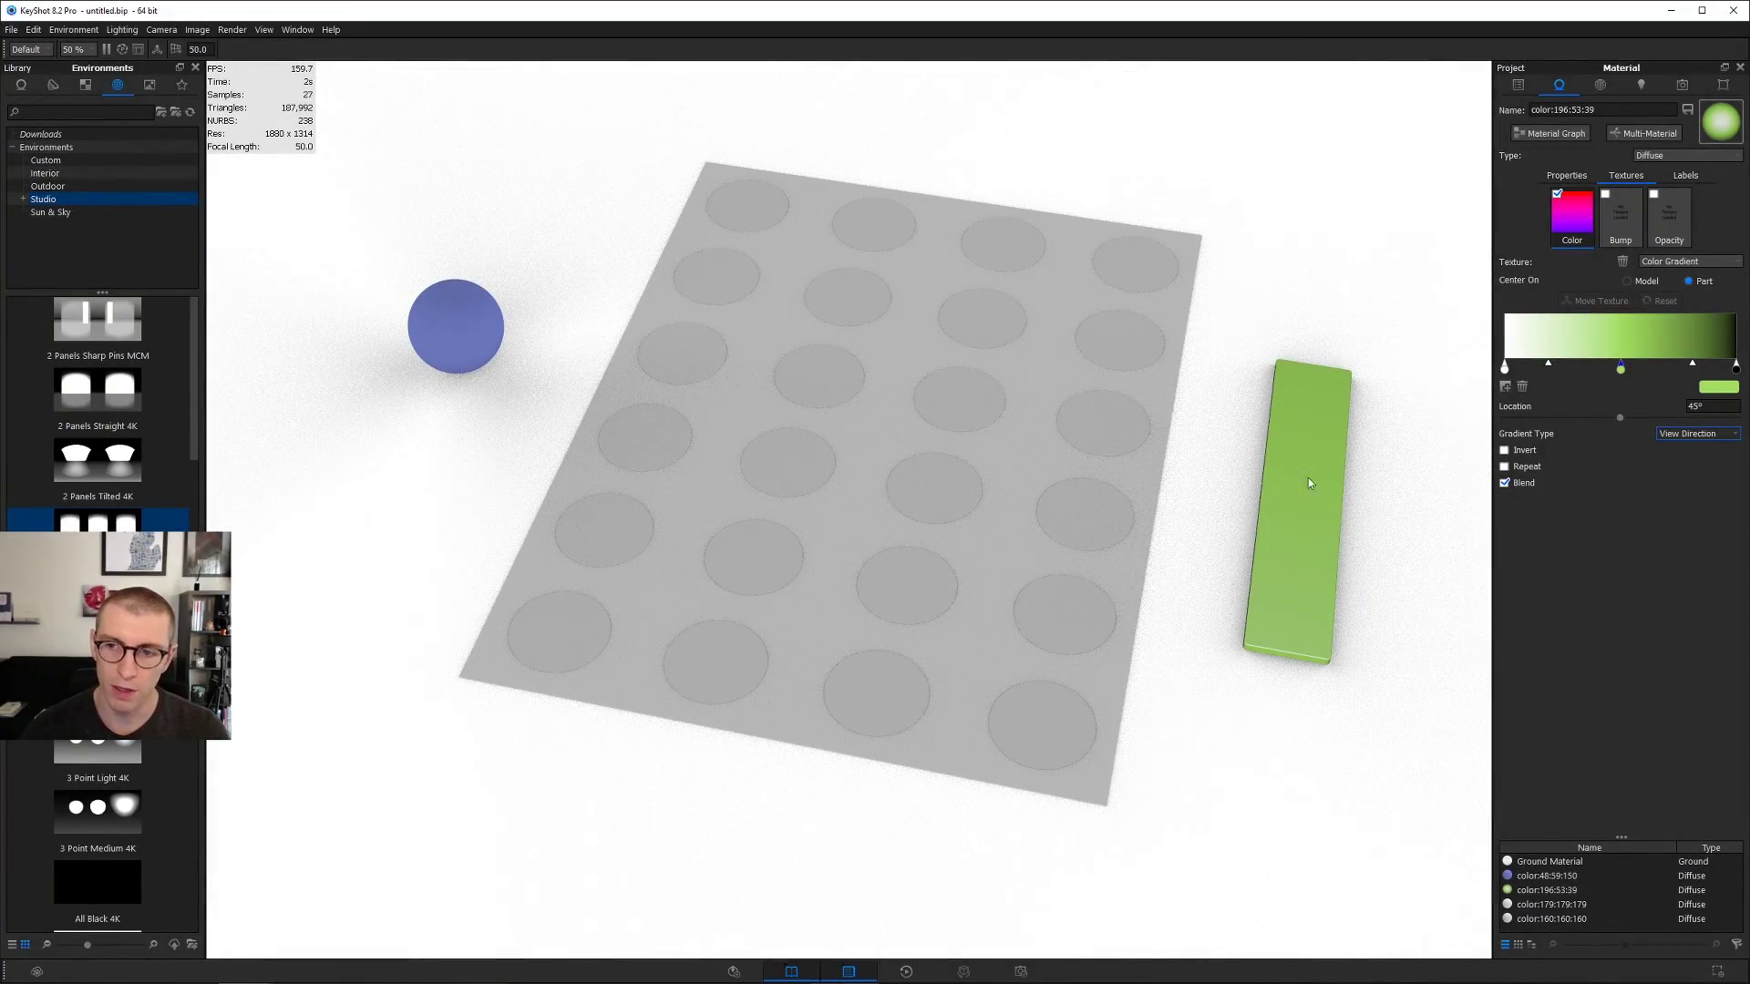
Step: Paste the bar's gradient material onto the blue sphere and check the gradient on it from several angles
shift+right_click(458, 316)
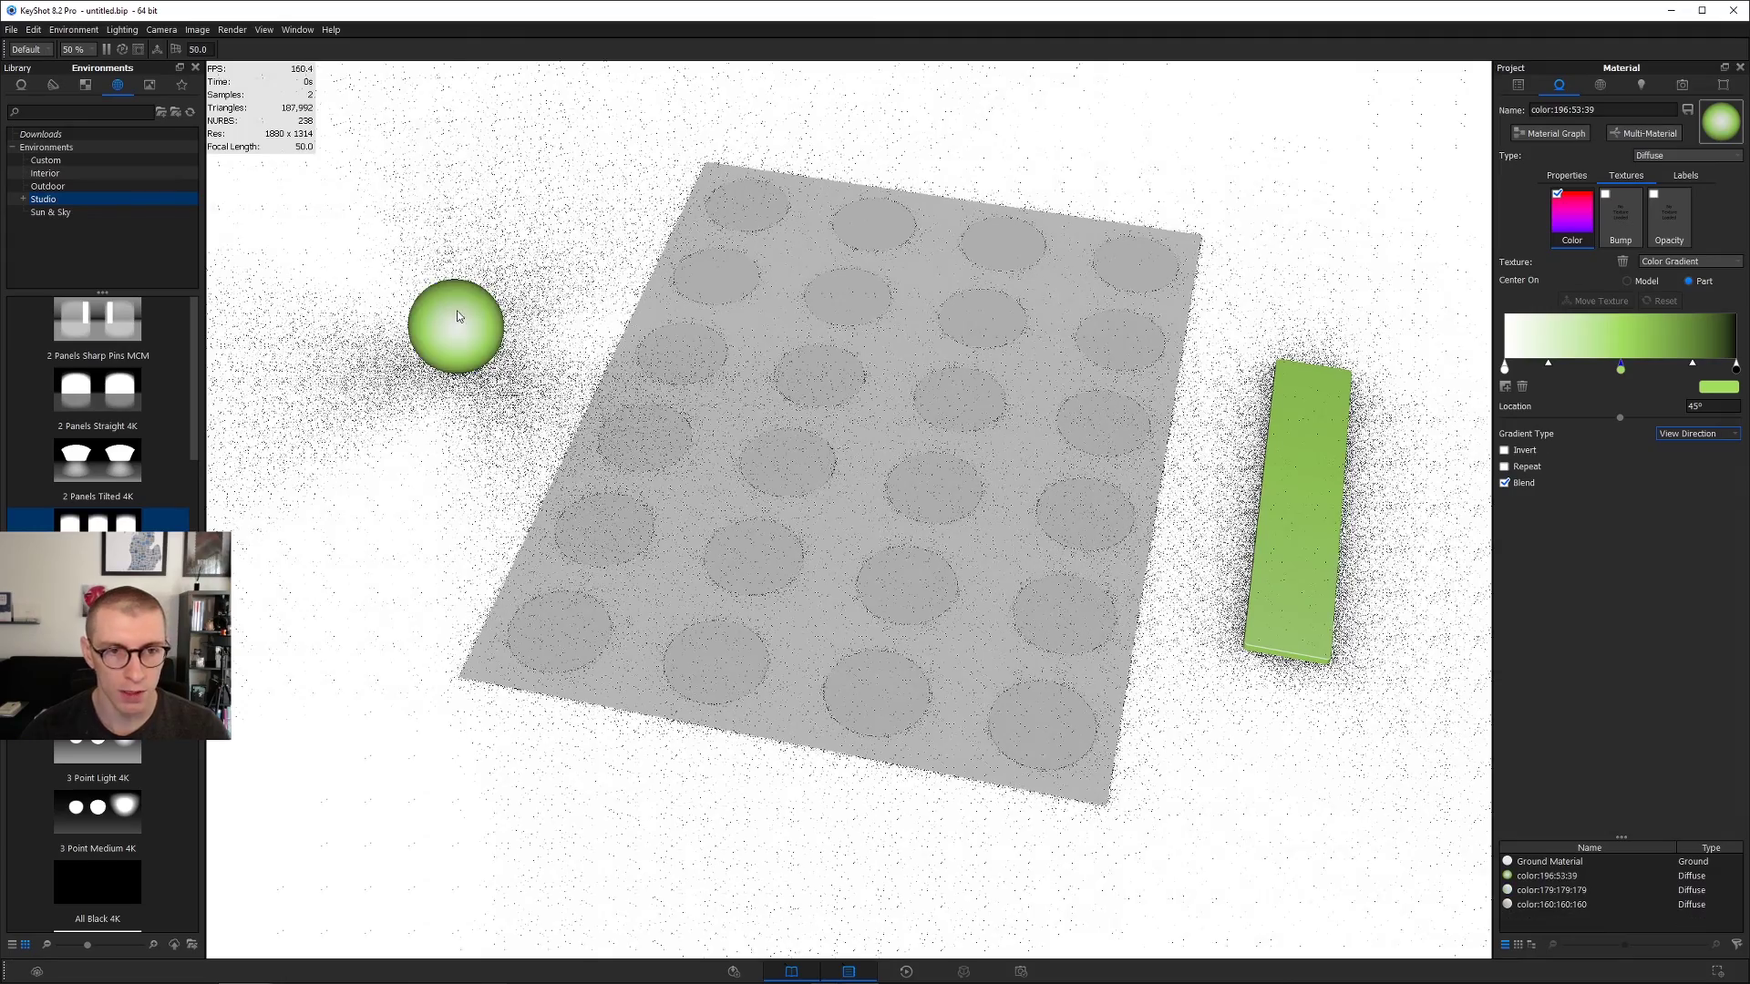
drag(539, 441, 563, 555)
scroll(563, 555, up, 3)
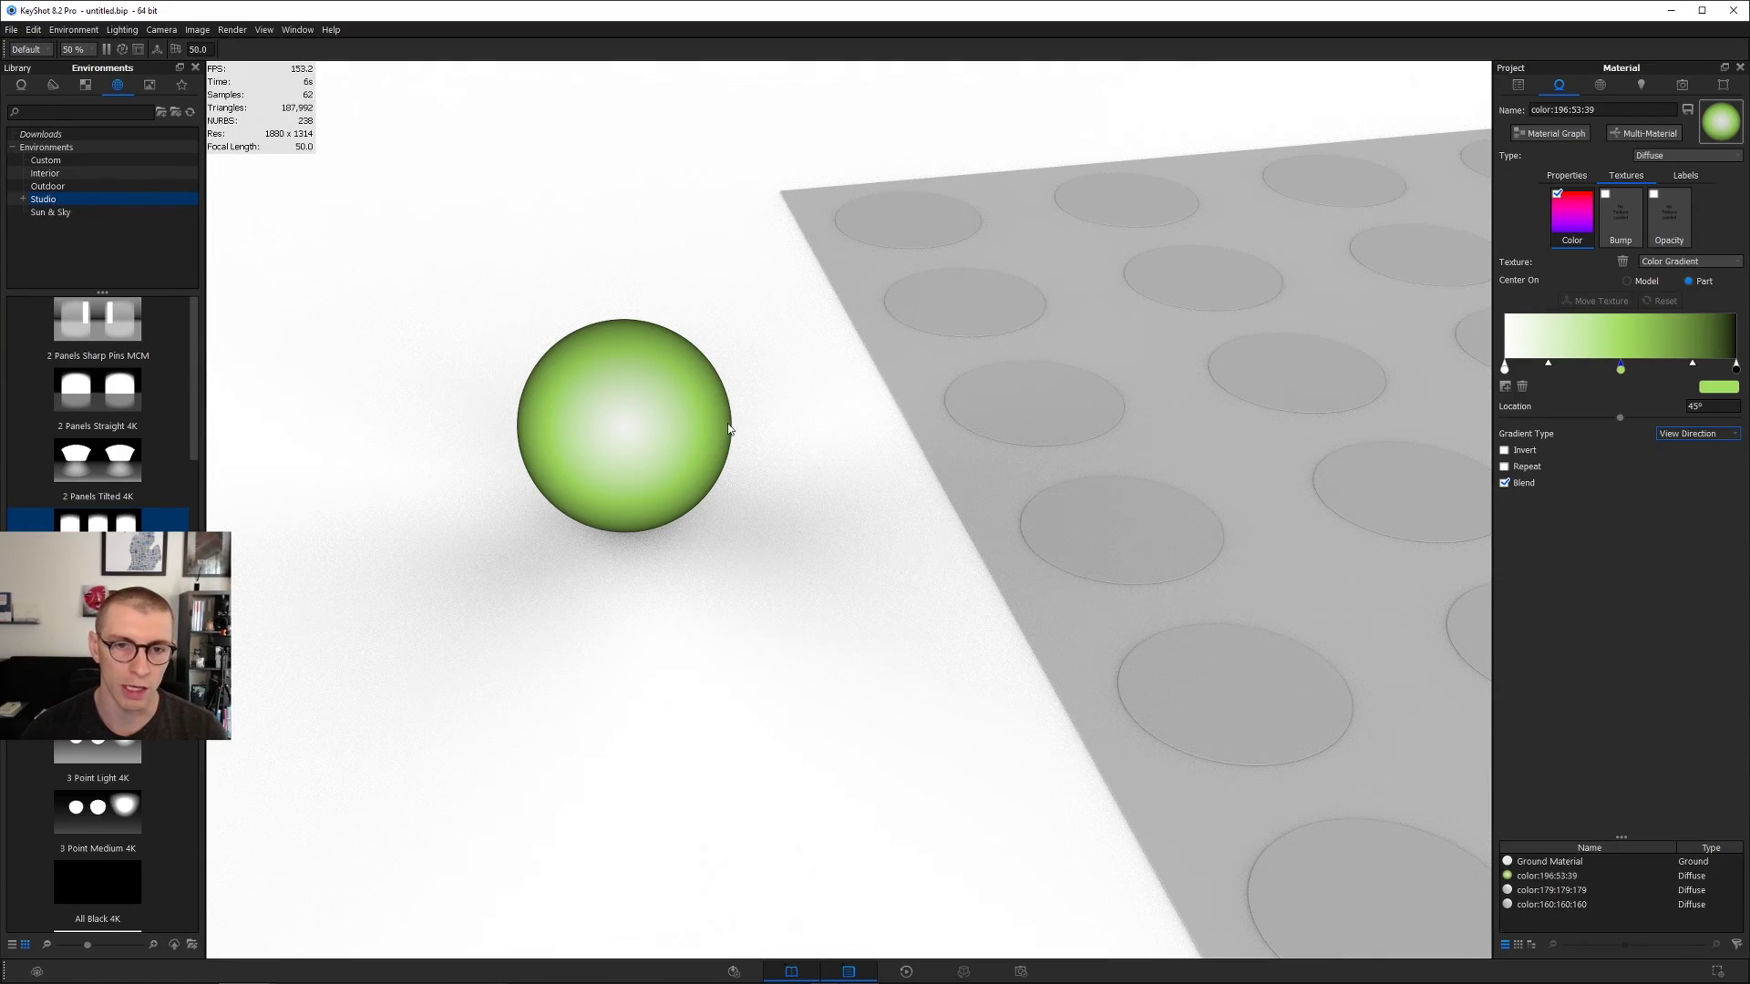
drag(739, 392, 811, 656)
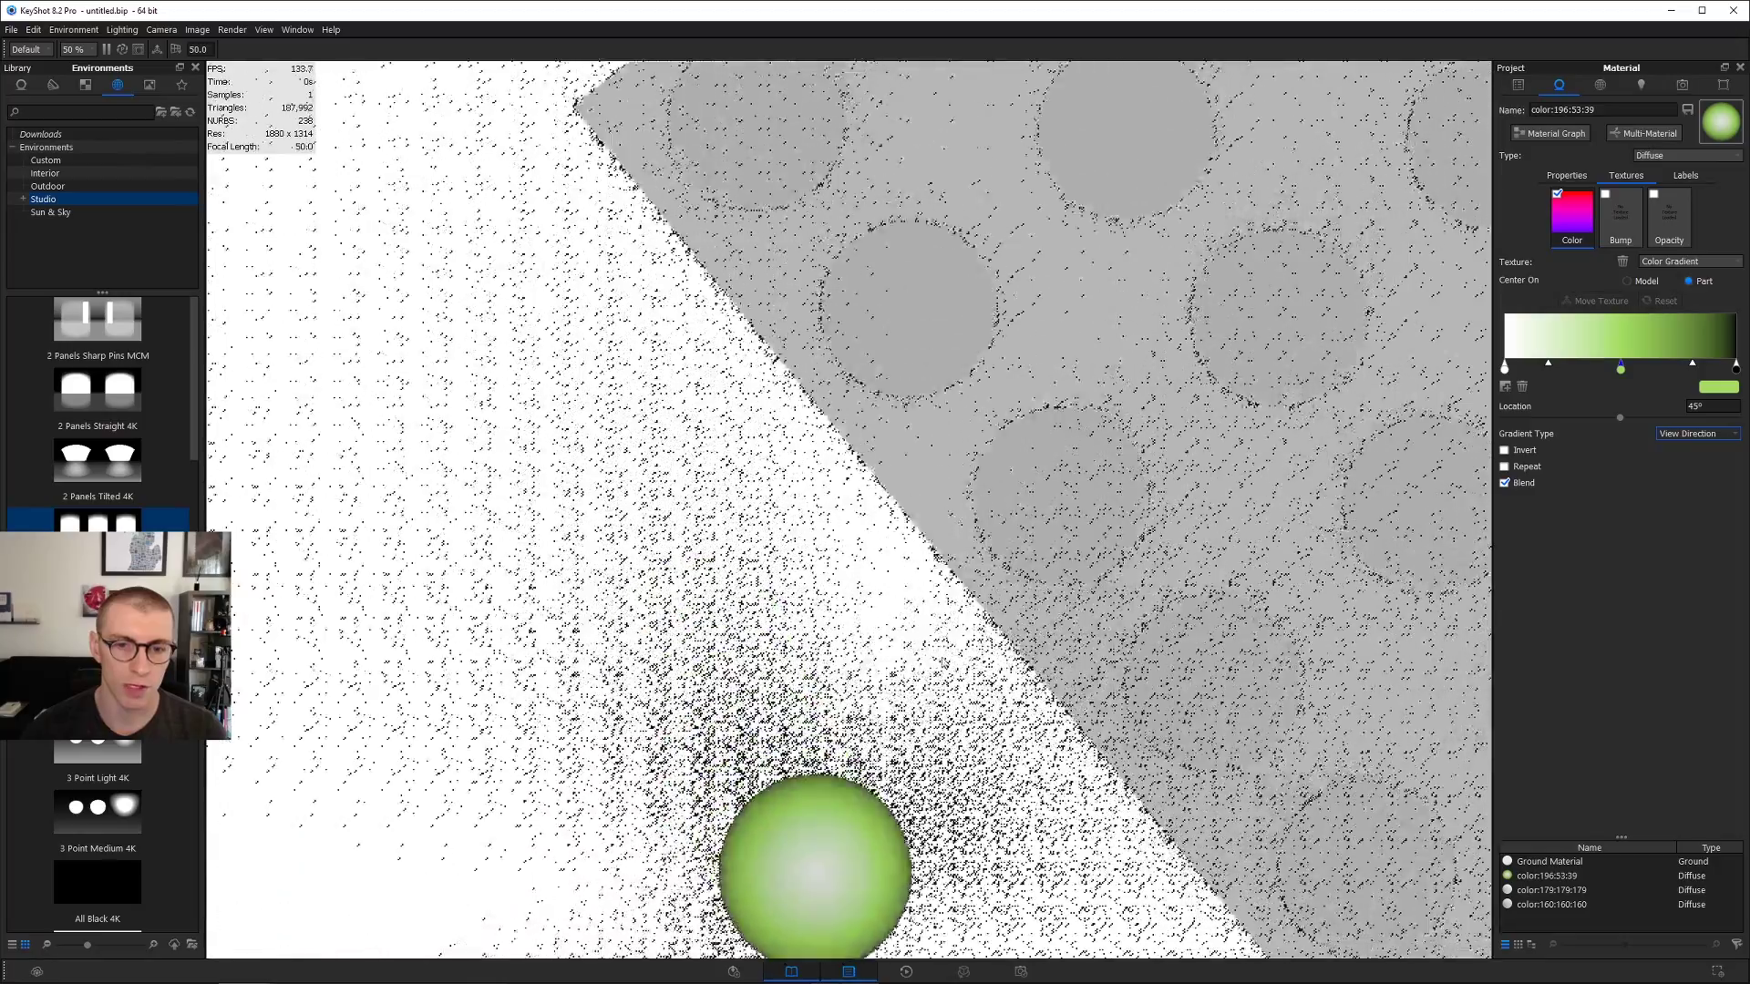
drag(921, 866, 729, 364)
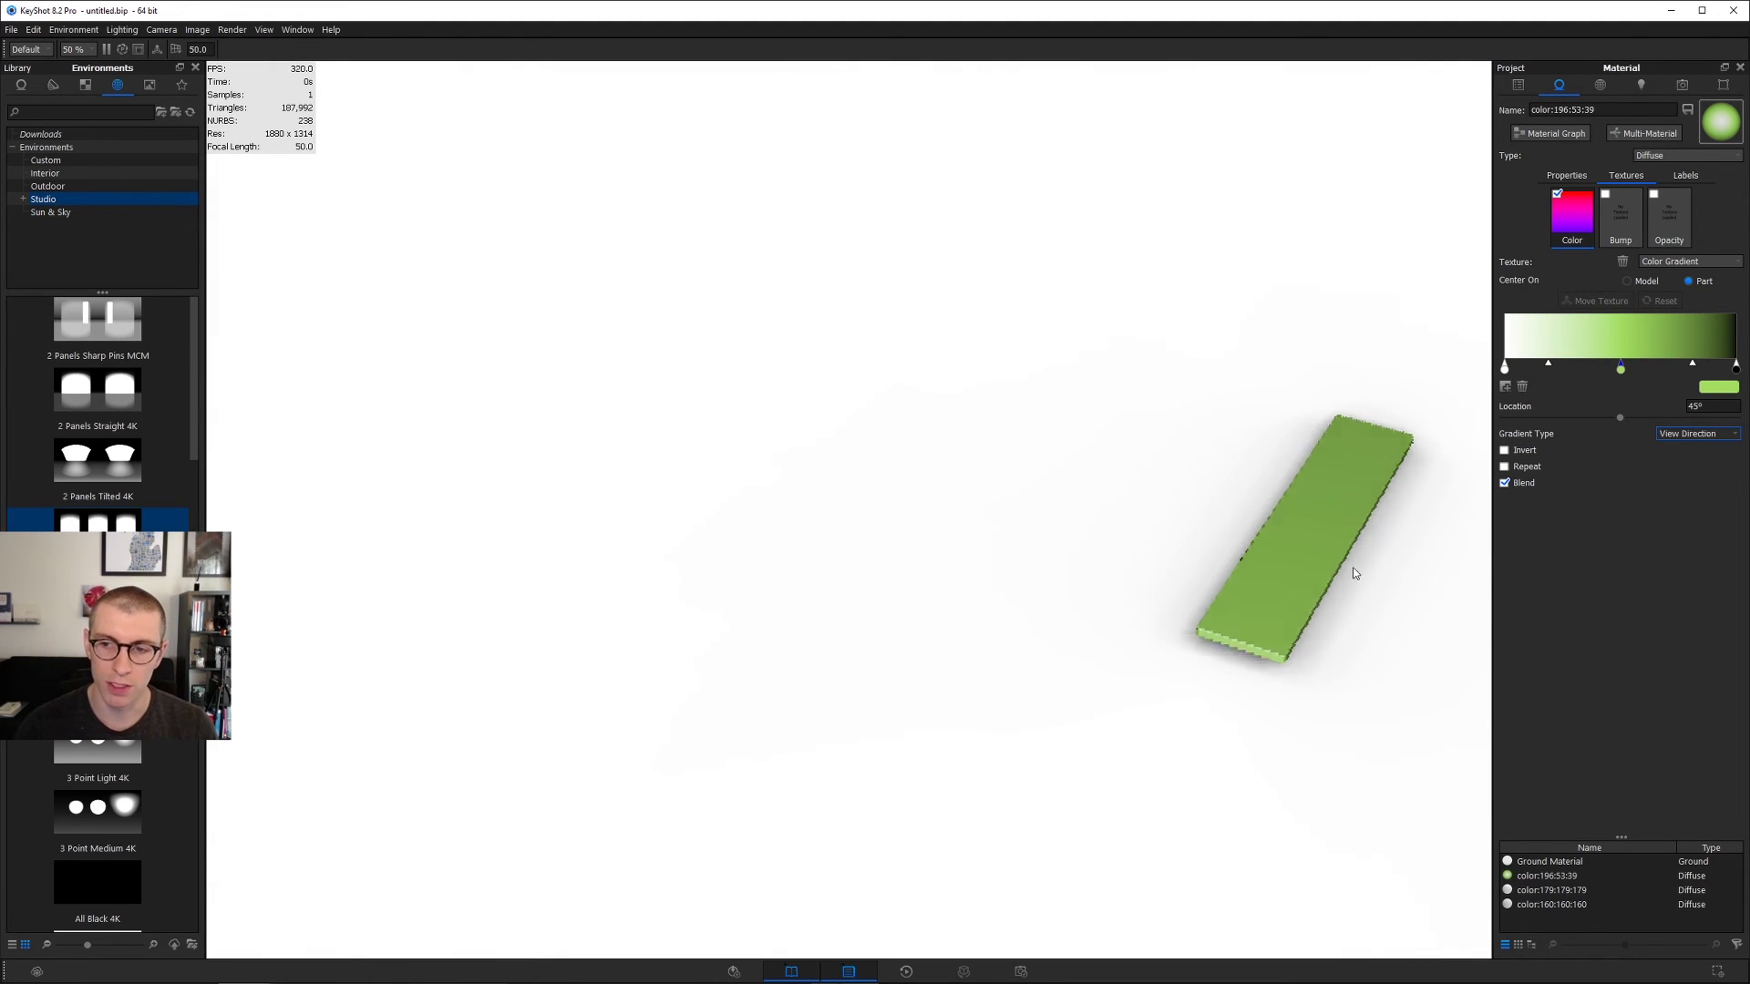
Step: Delete the Color Gradient texture from the color channel of the bar's Diffuse material
drag(1351, 570, 1140, 383)
right_click(1553, 210)
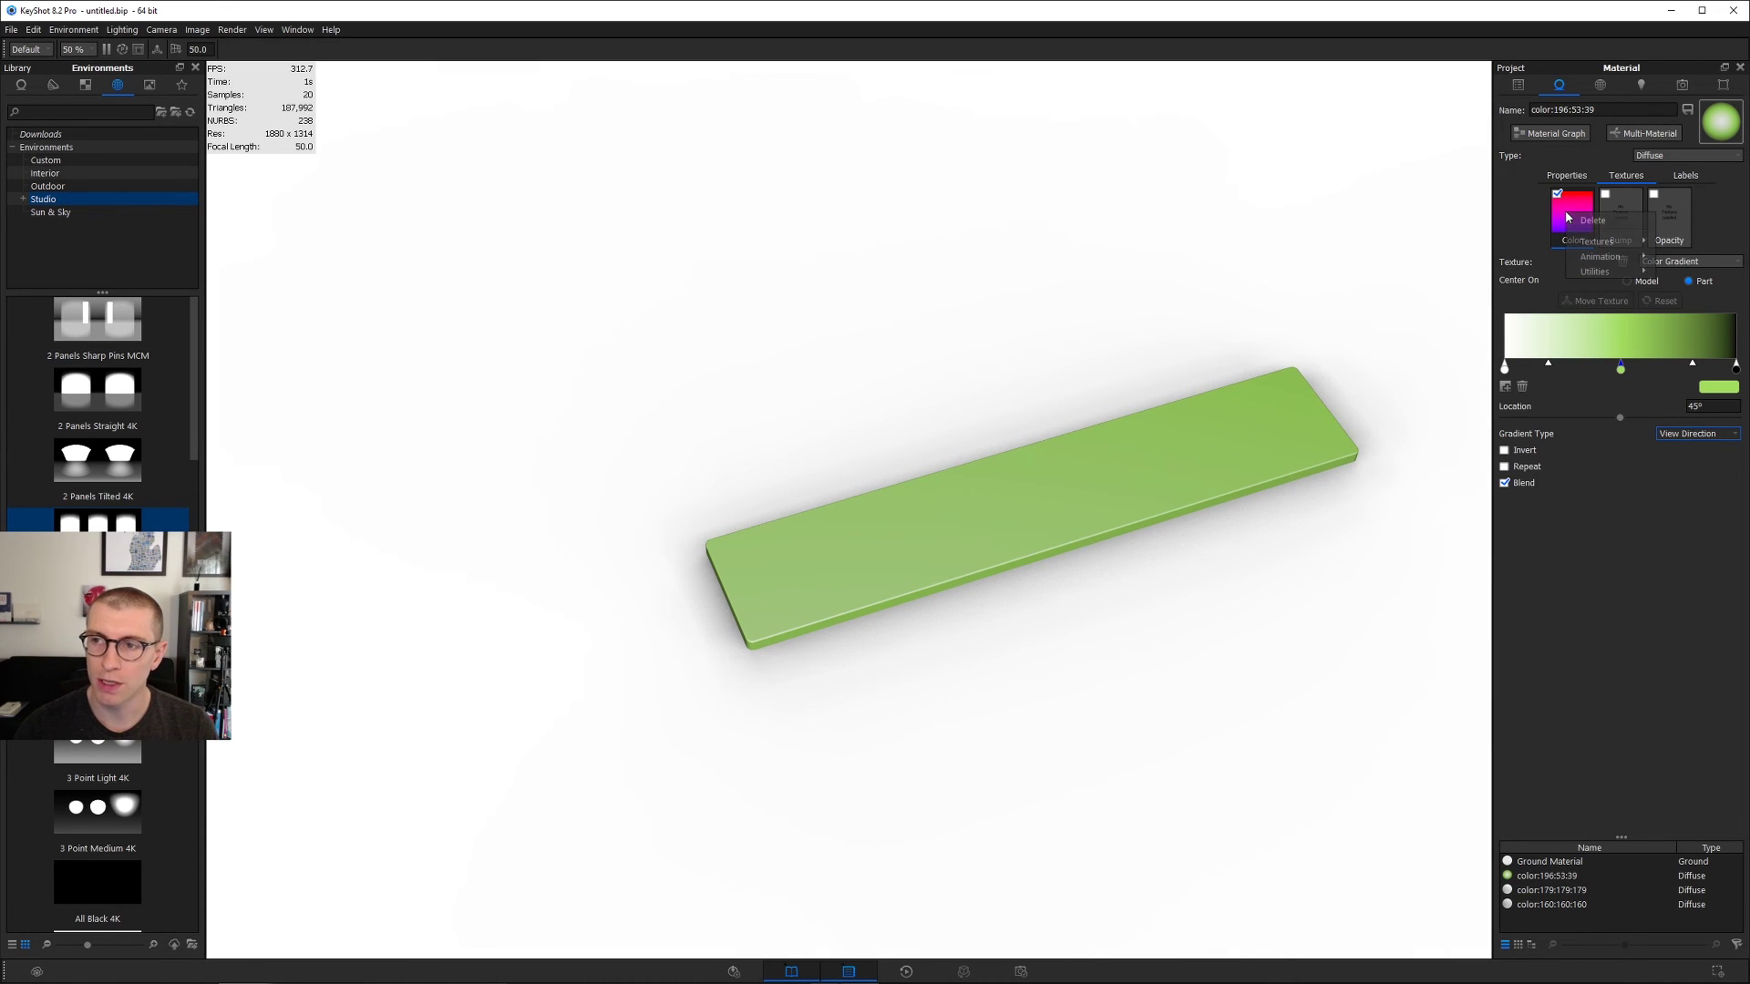
click(1584, 223)
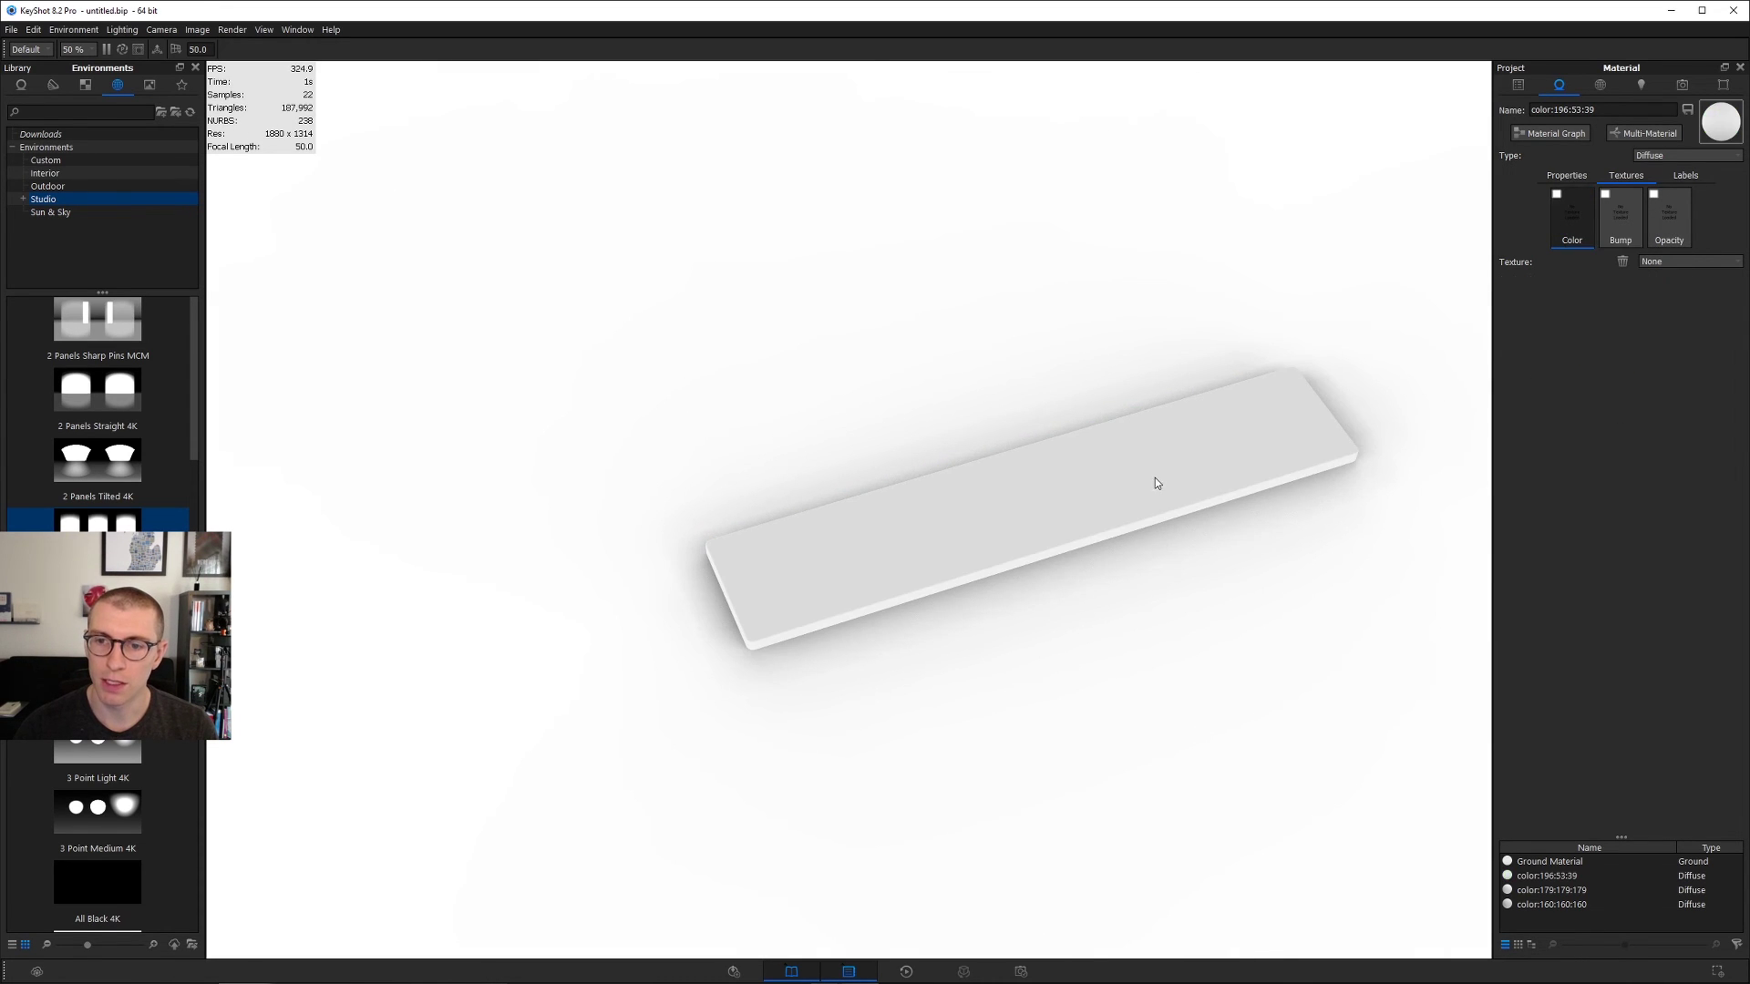
Step: Add the KeyShot Wordmark texture from the library's Labels to the bar as a label
click(1567, 176)
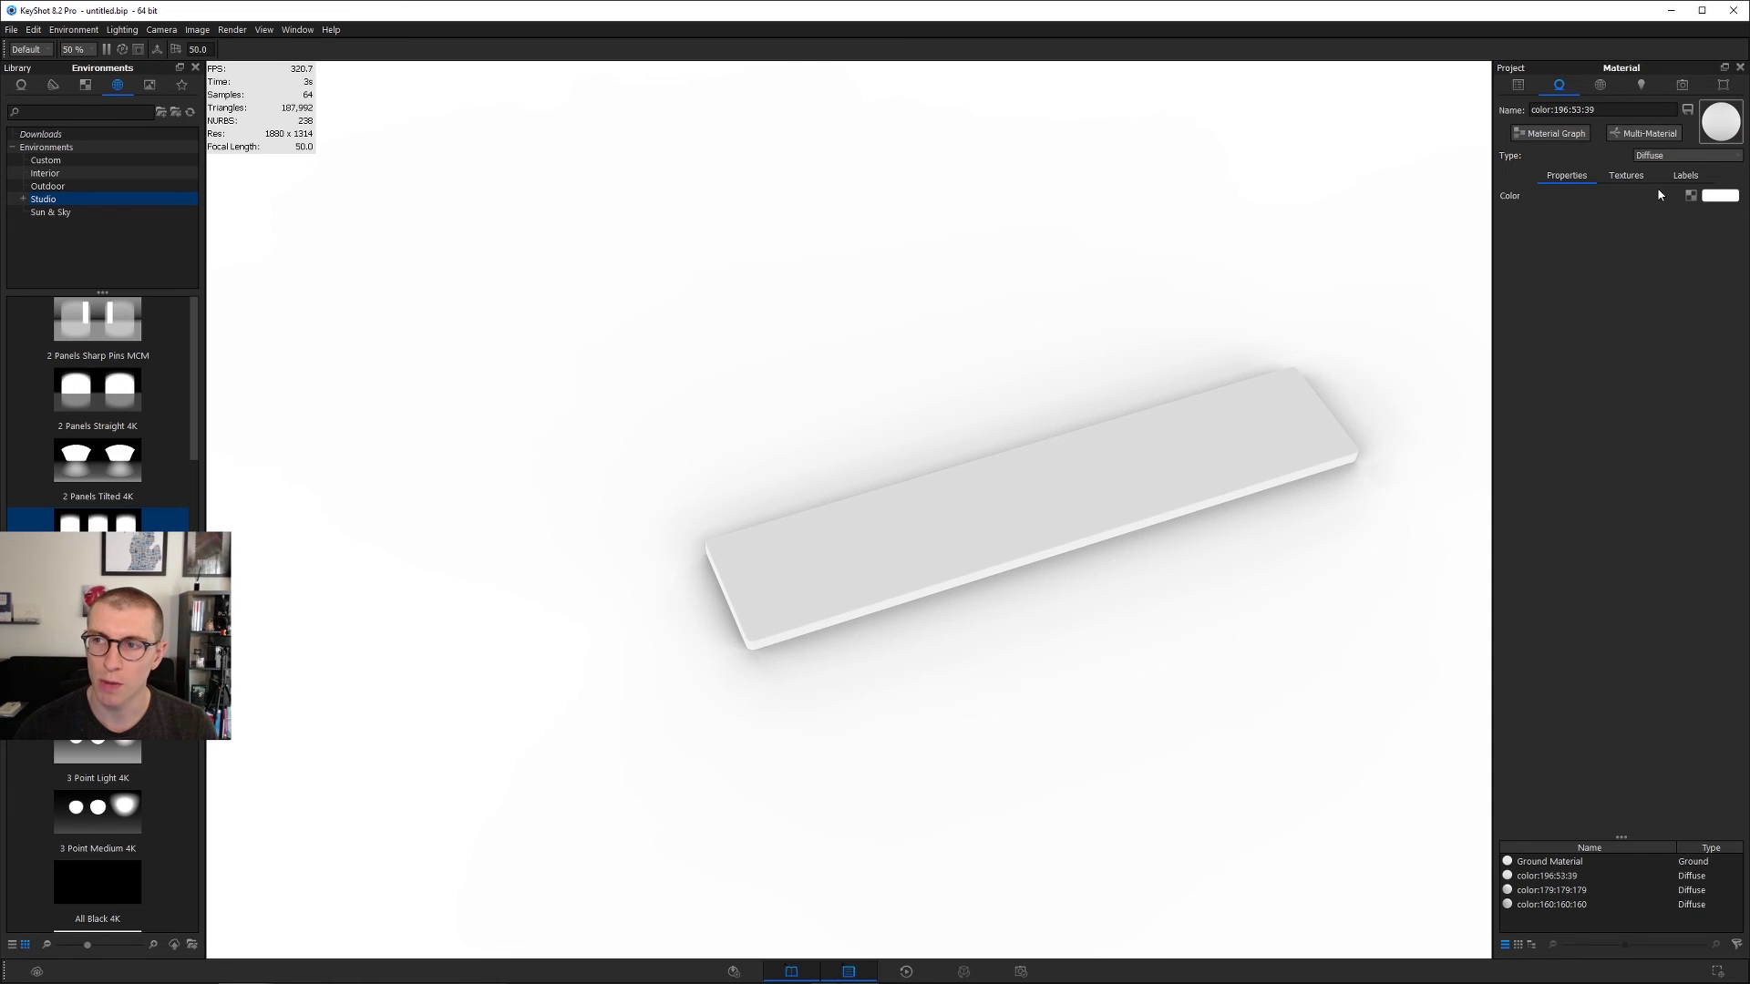
middle_drag(1103, 497, 976, 520)
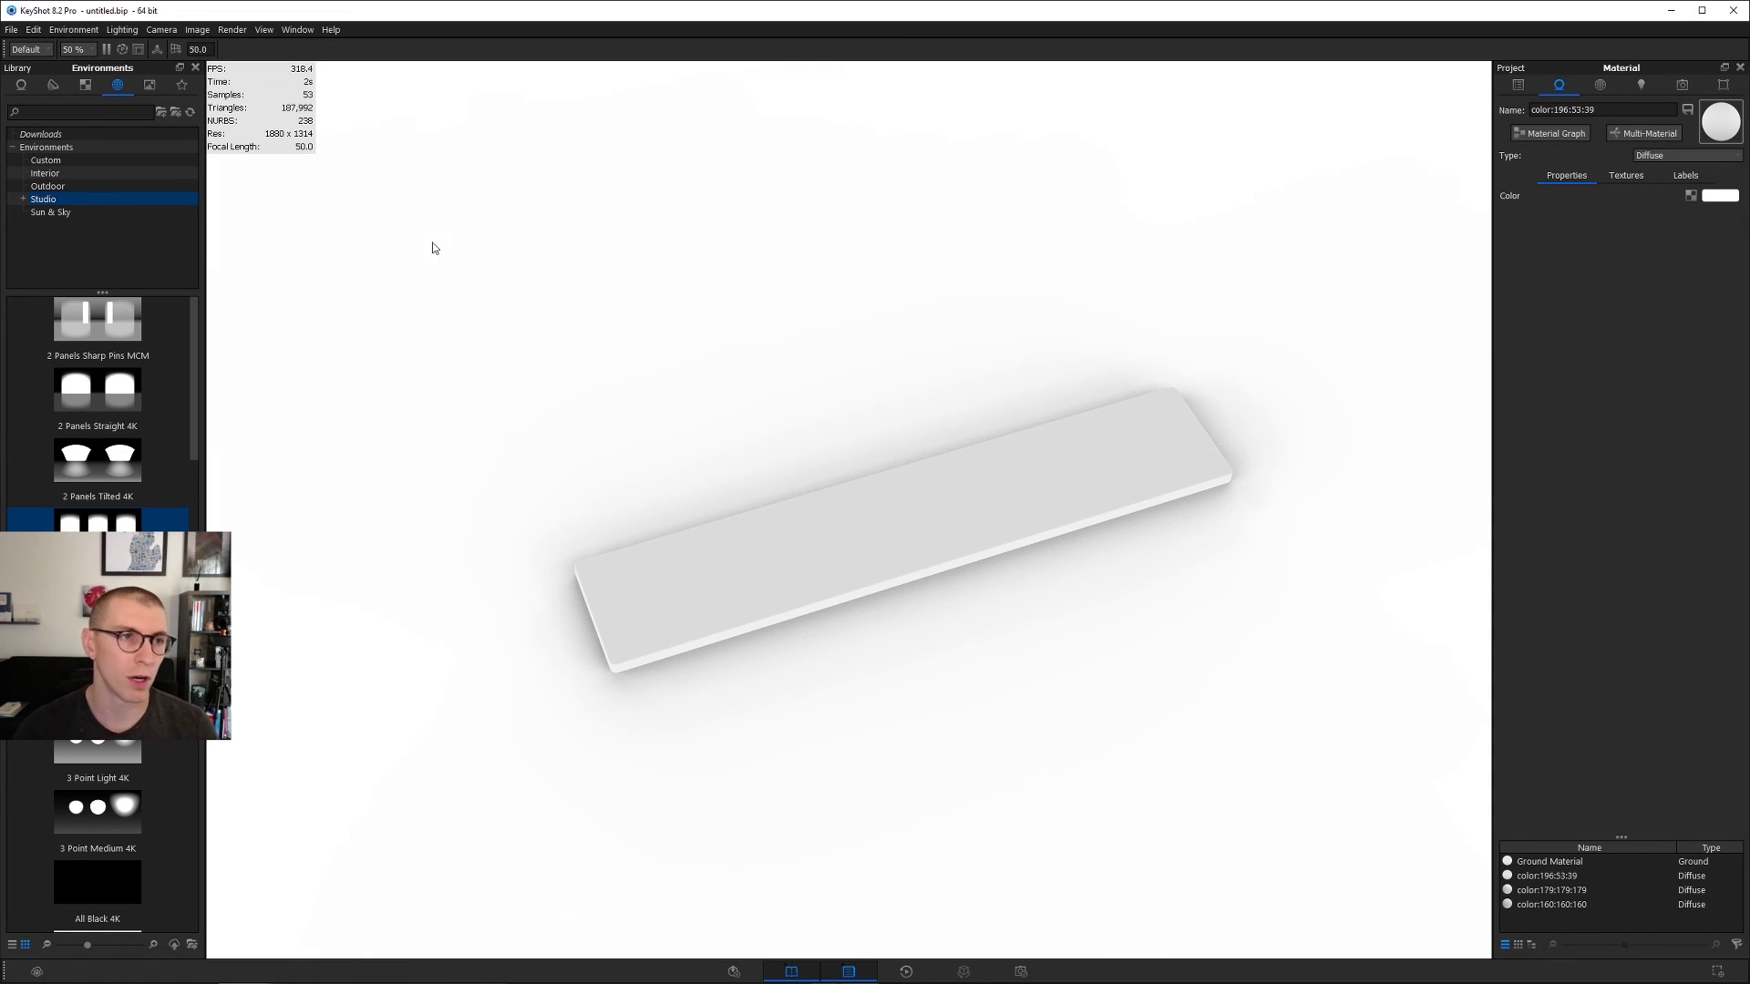
click(85, 86)
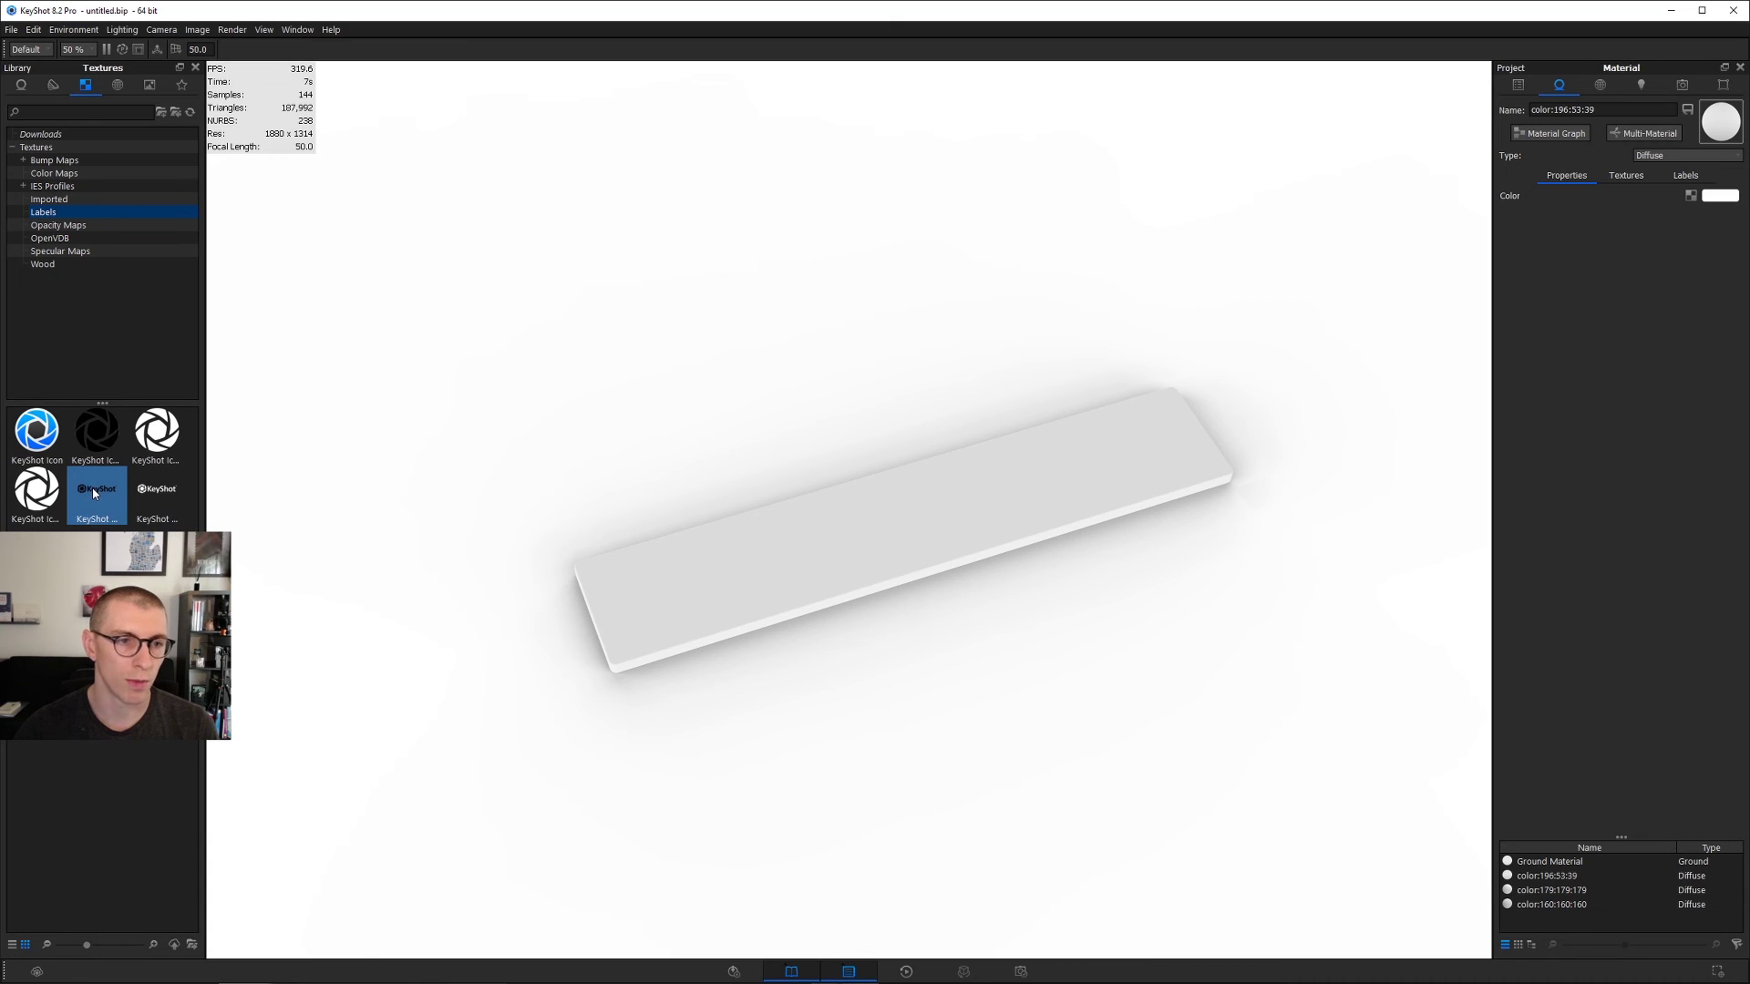
drag(93, 489, 746, 555)
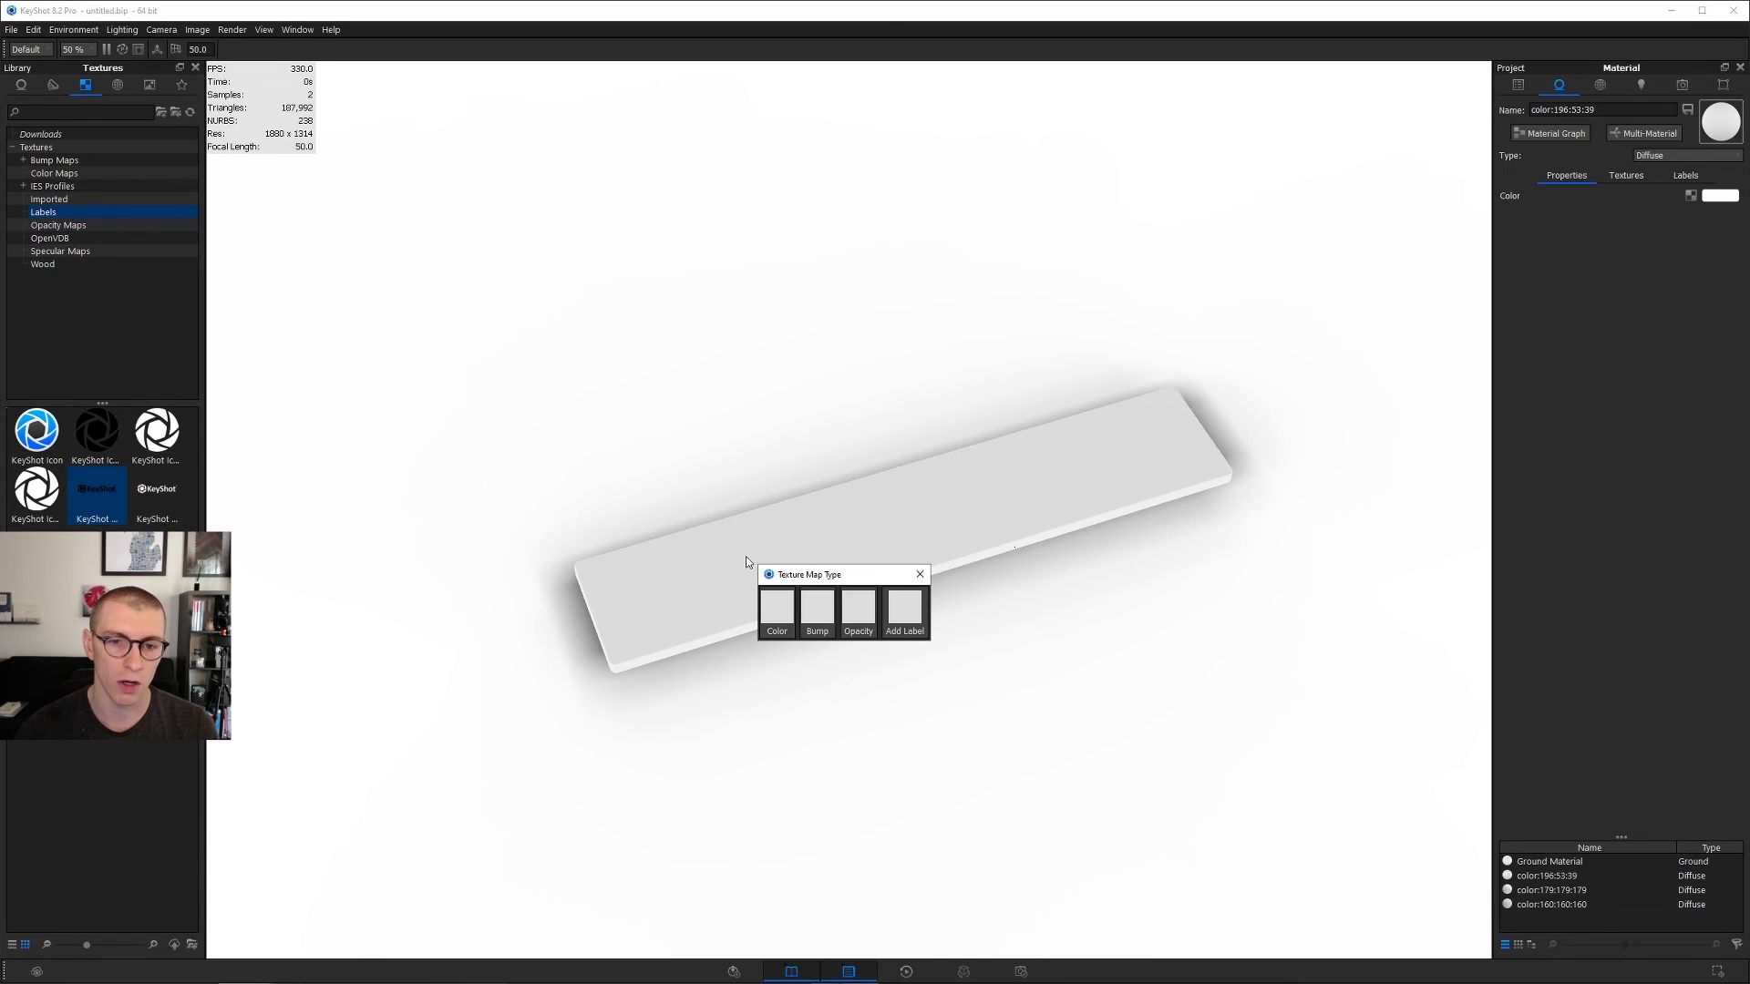
click(905, 611)
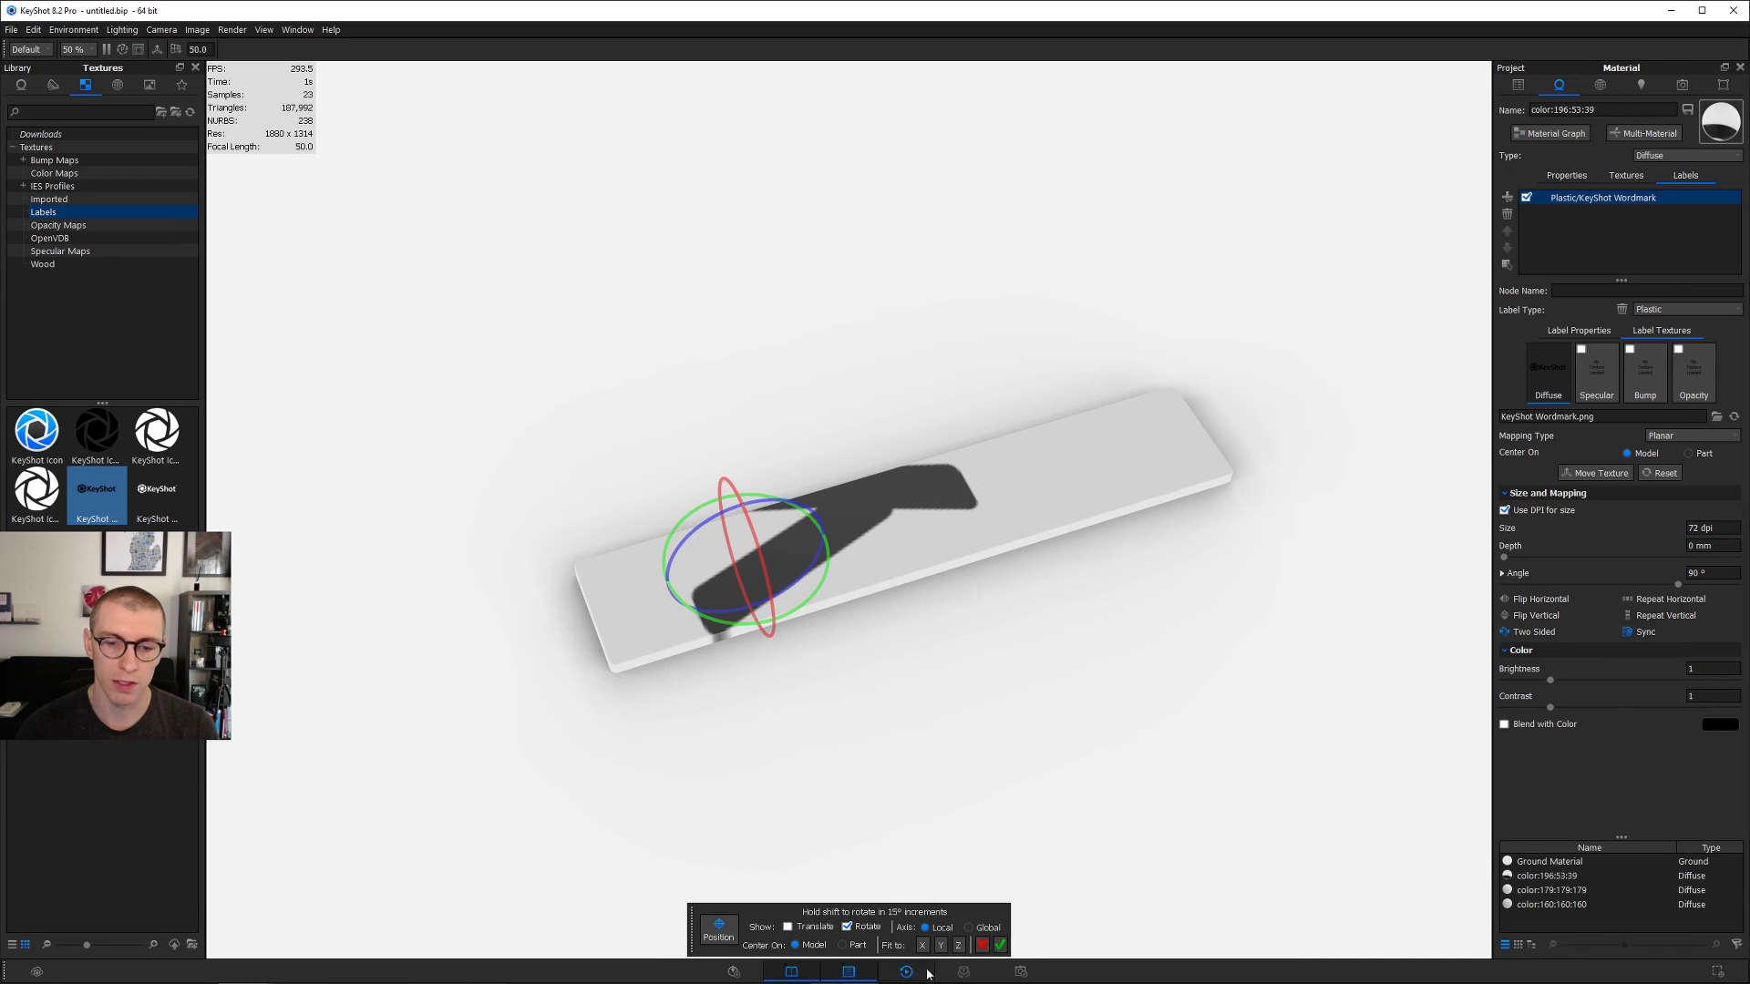
Step: Center the wordmark label on the part, fit it to the Y axis and accept the placement
click(842, 945)
click(942, 945)
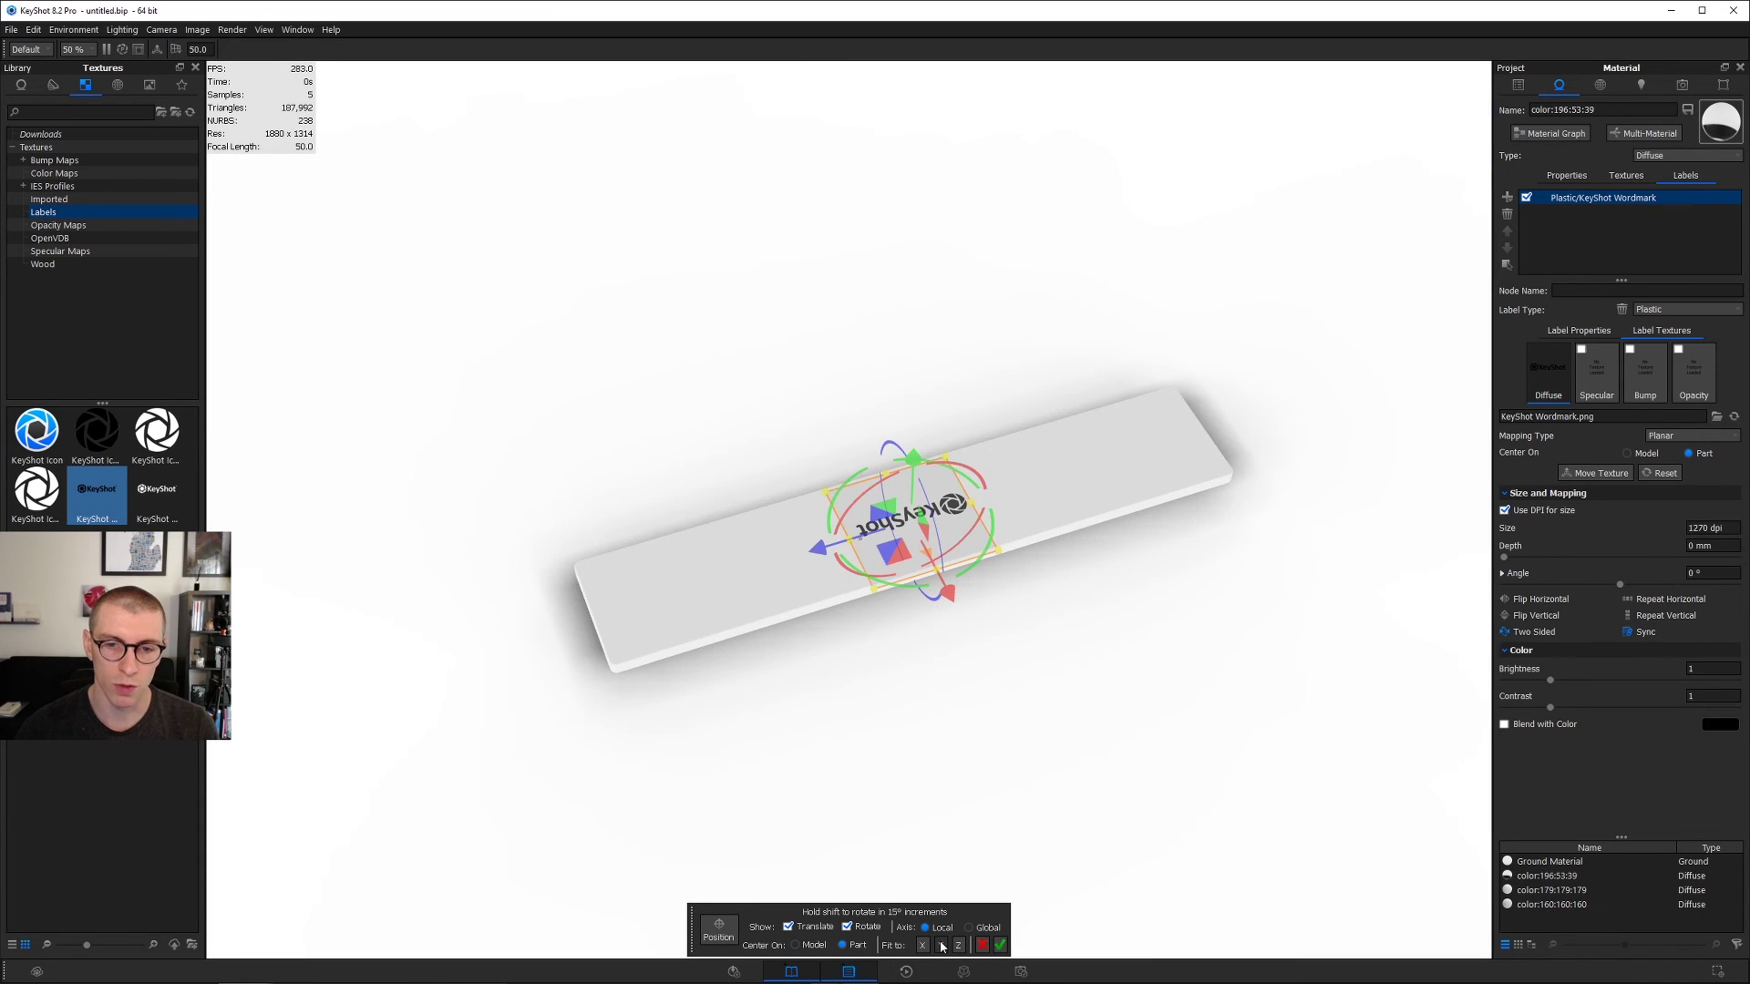
click(999, 945)
drag(992, 664, 839, 620)
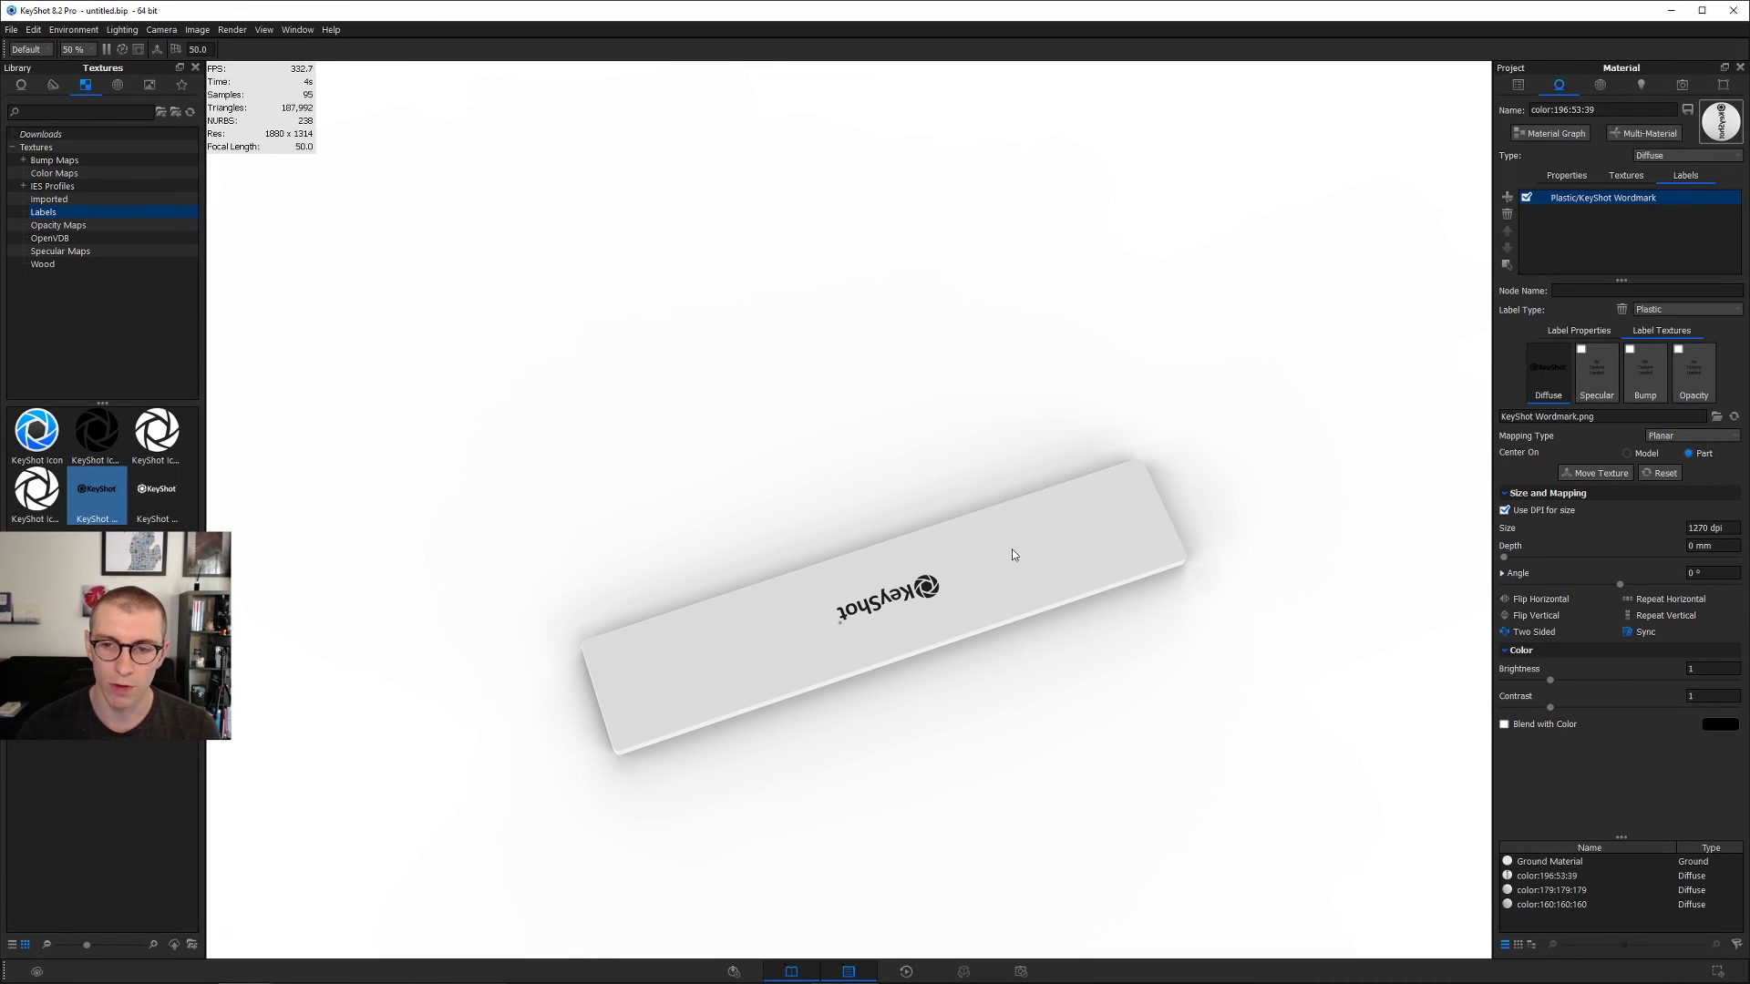
Step: Repeat the wordmark label horizontally and vertically, turn off DPI sizing and reduce its width and height to 6.6 mm
click(1634, 612)
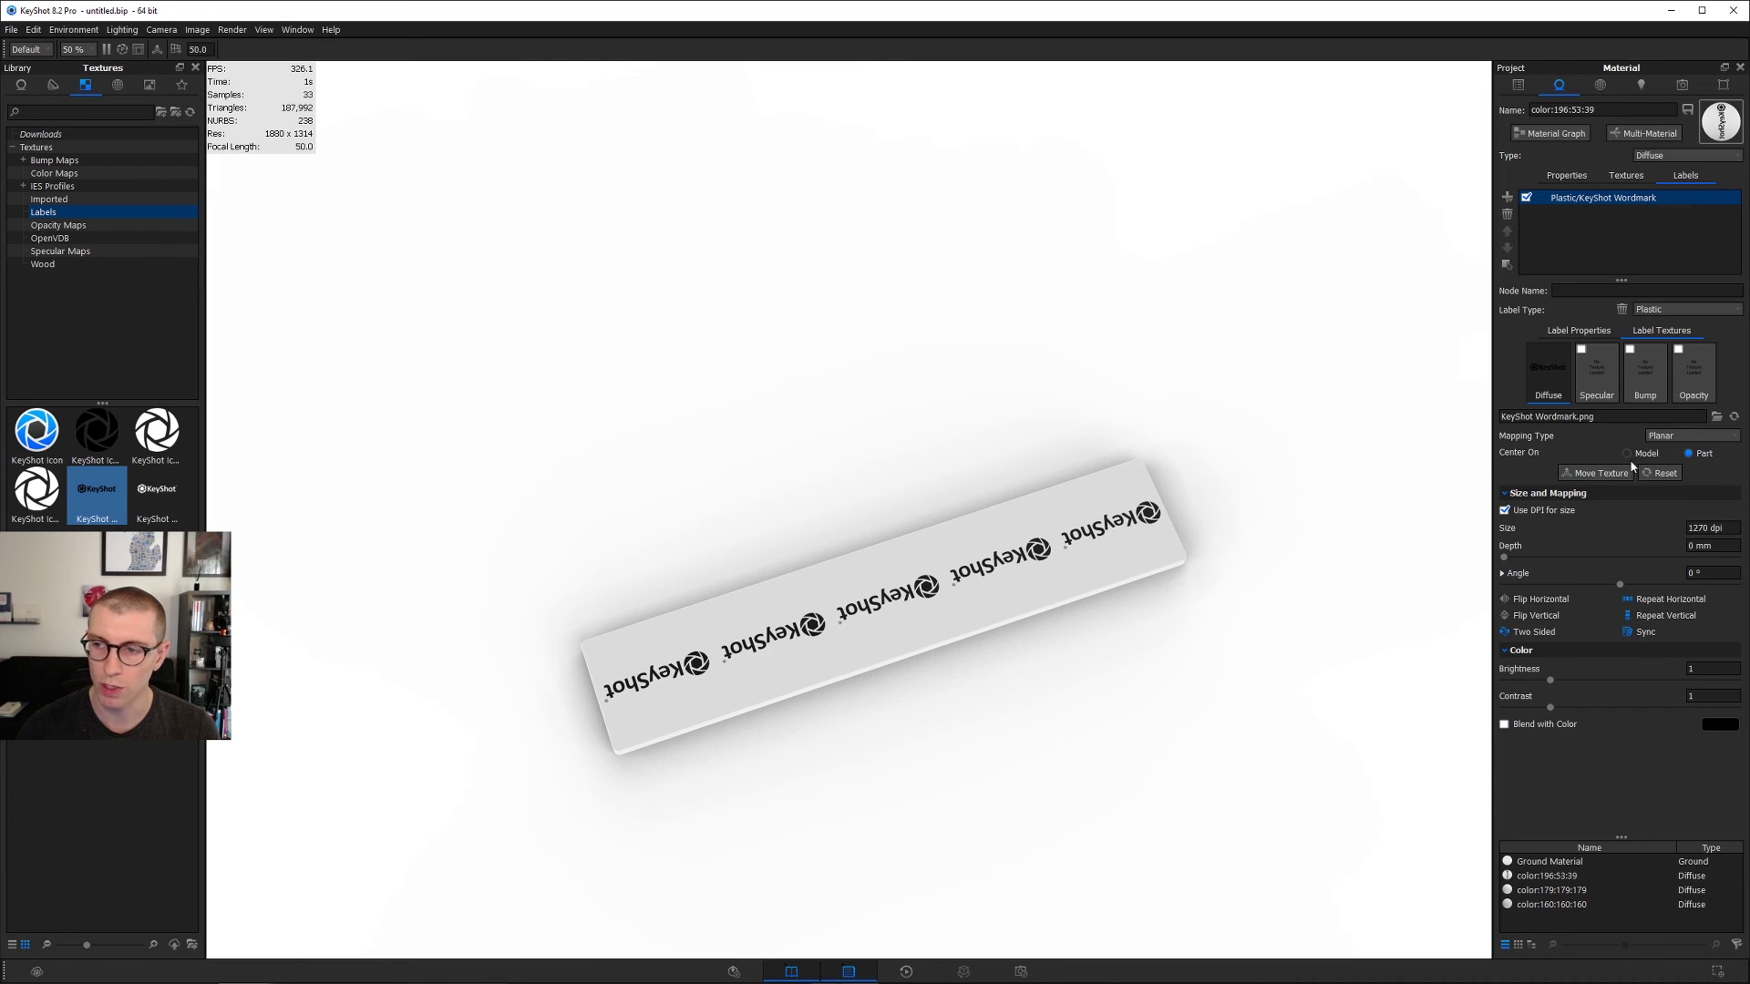
click(1504, 510)
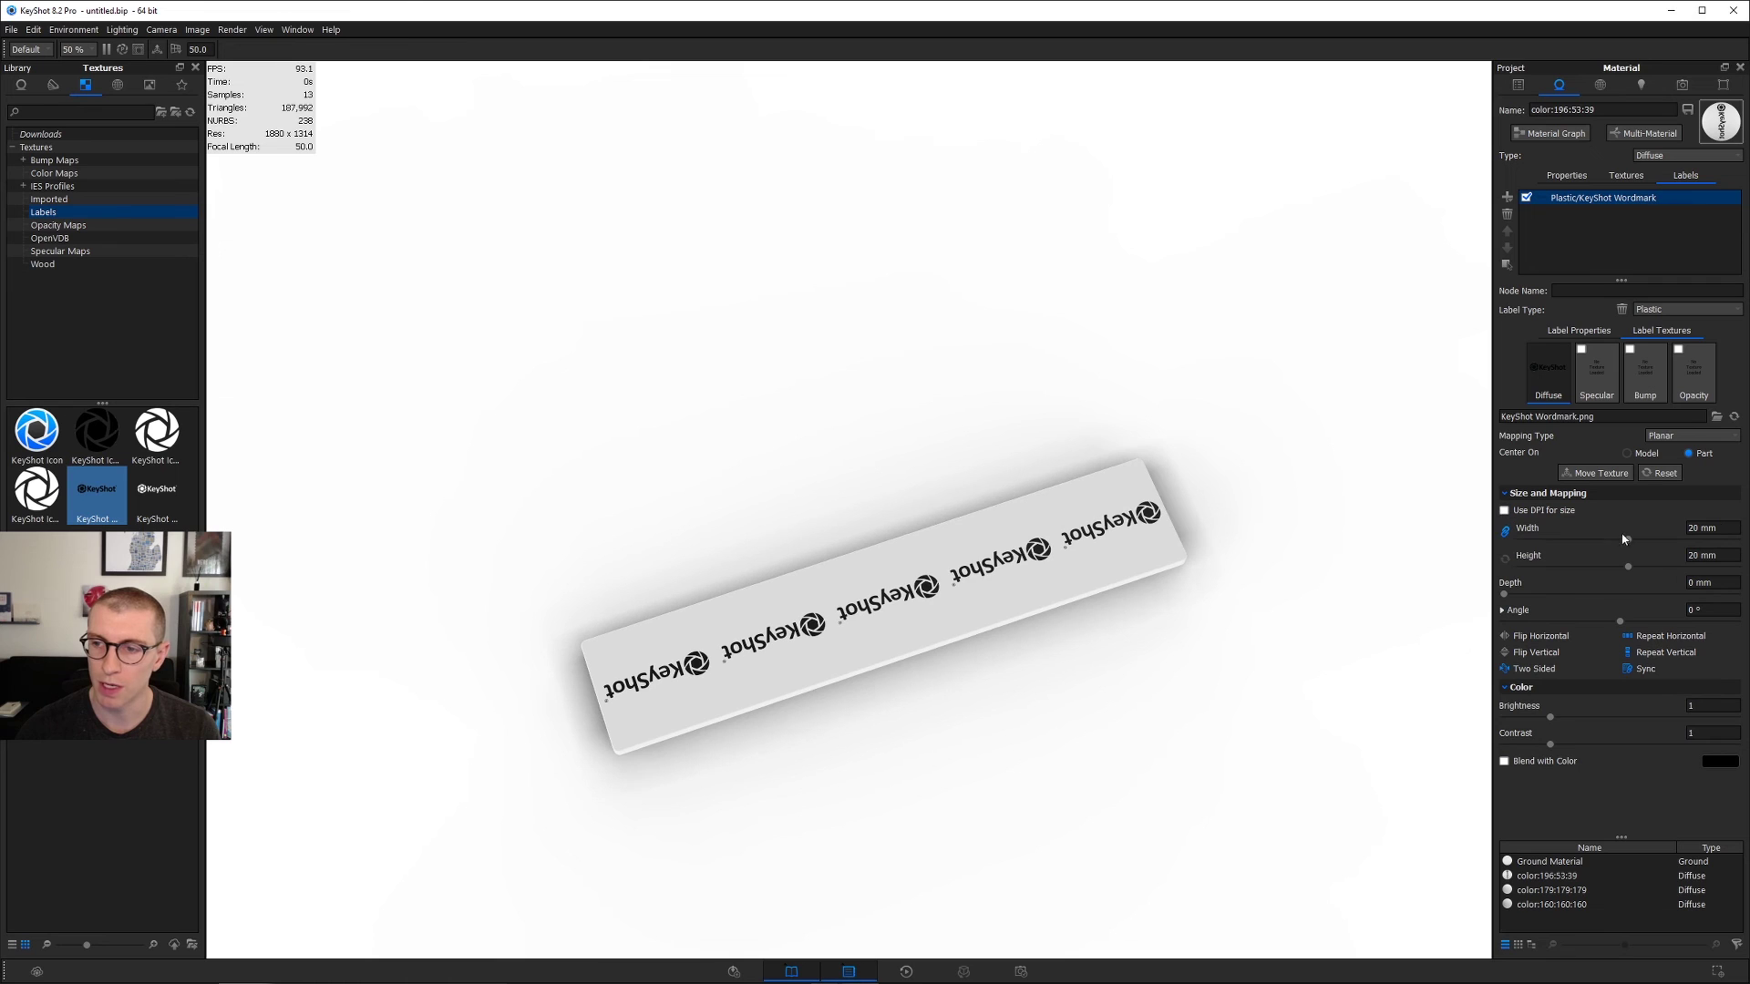
drag(1628, 539, 1579, 545)
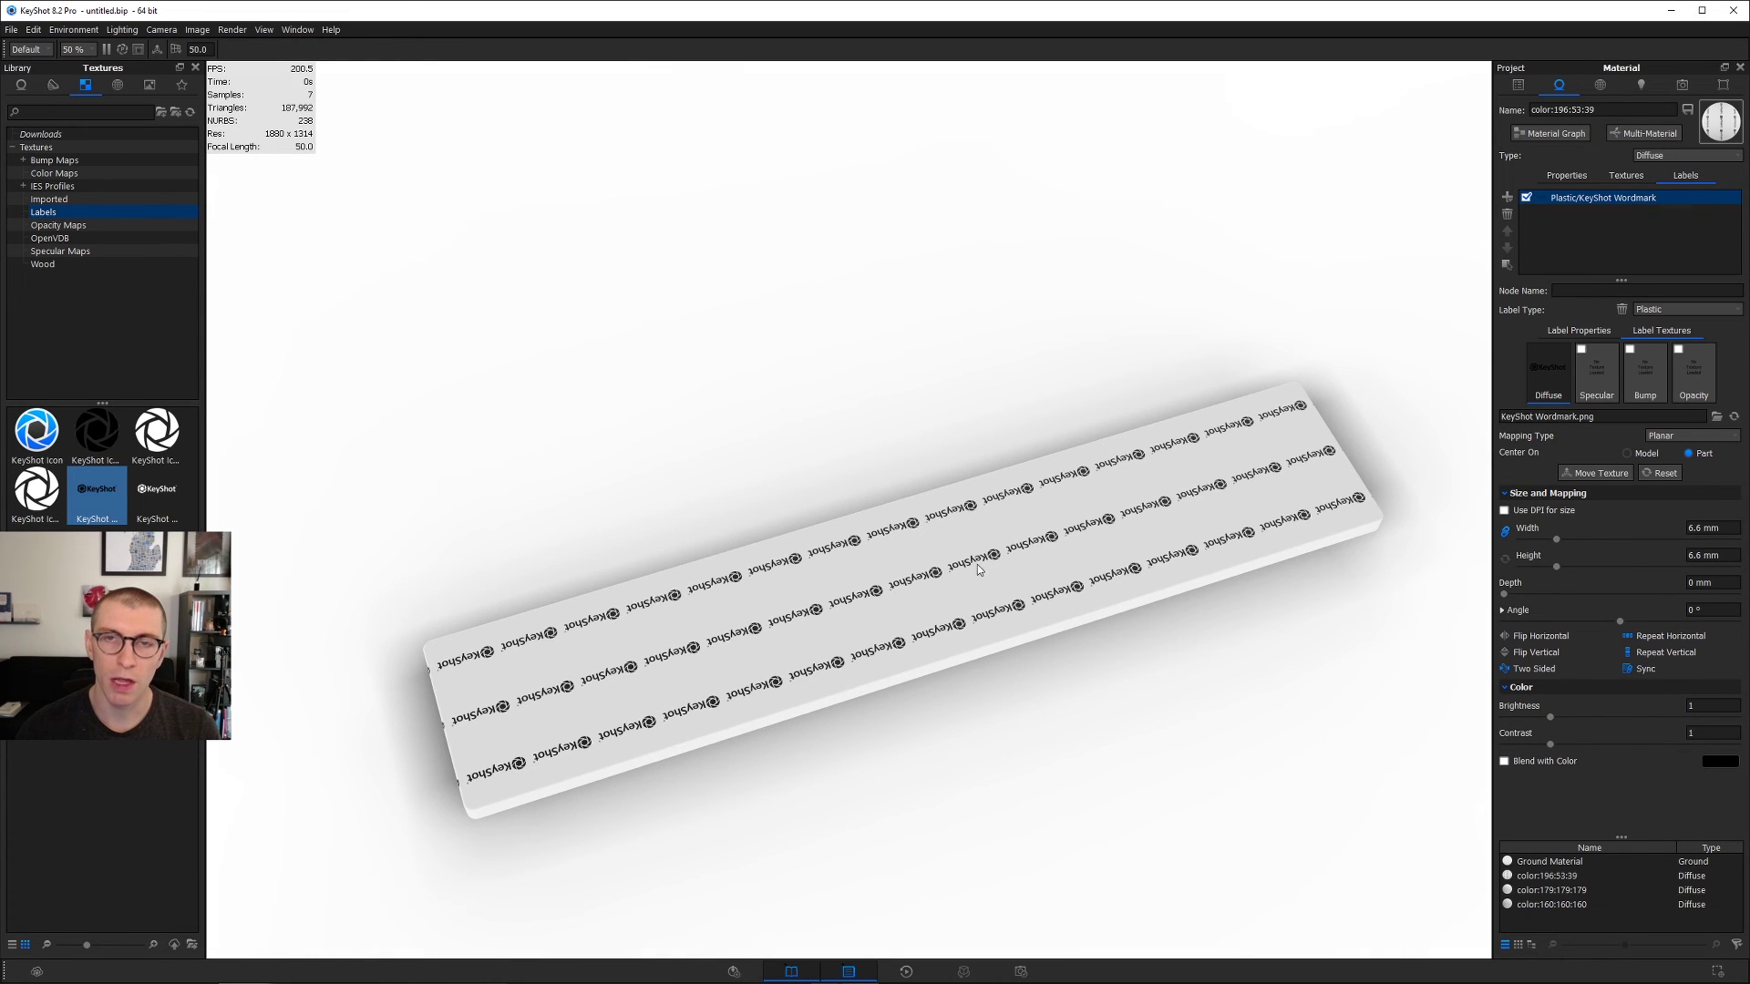
scroll(969, 532, up, 2)
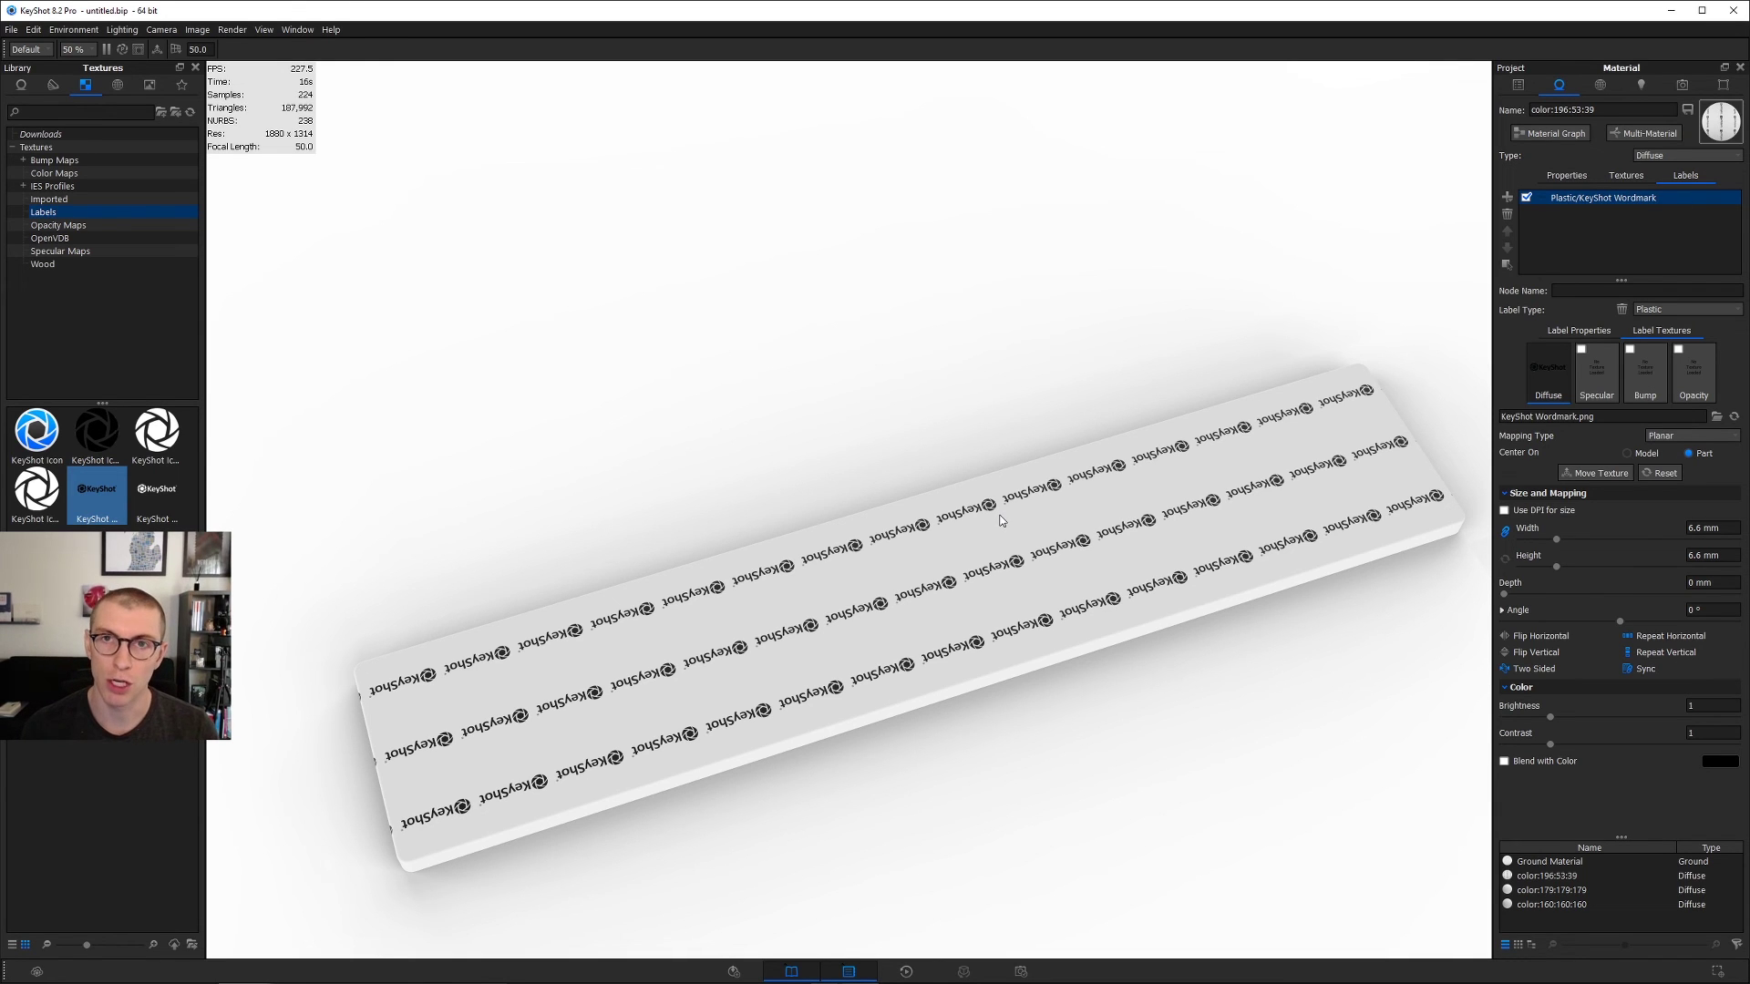
Step: Hide the Library panel and open the bar's material in the Material Graph
middle_drag(1037, 518, 849, 308)
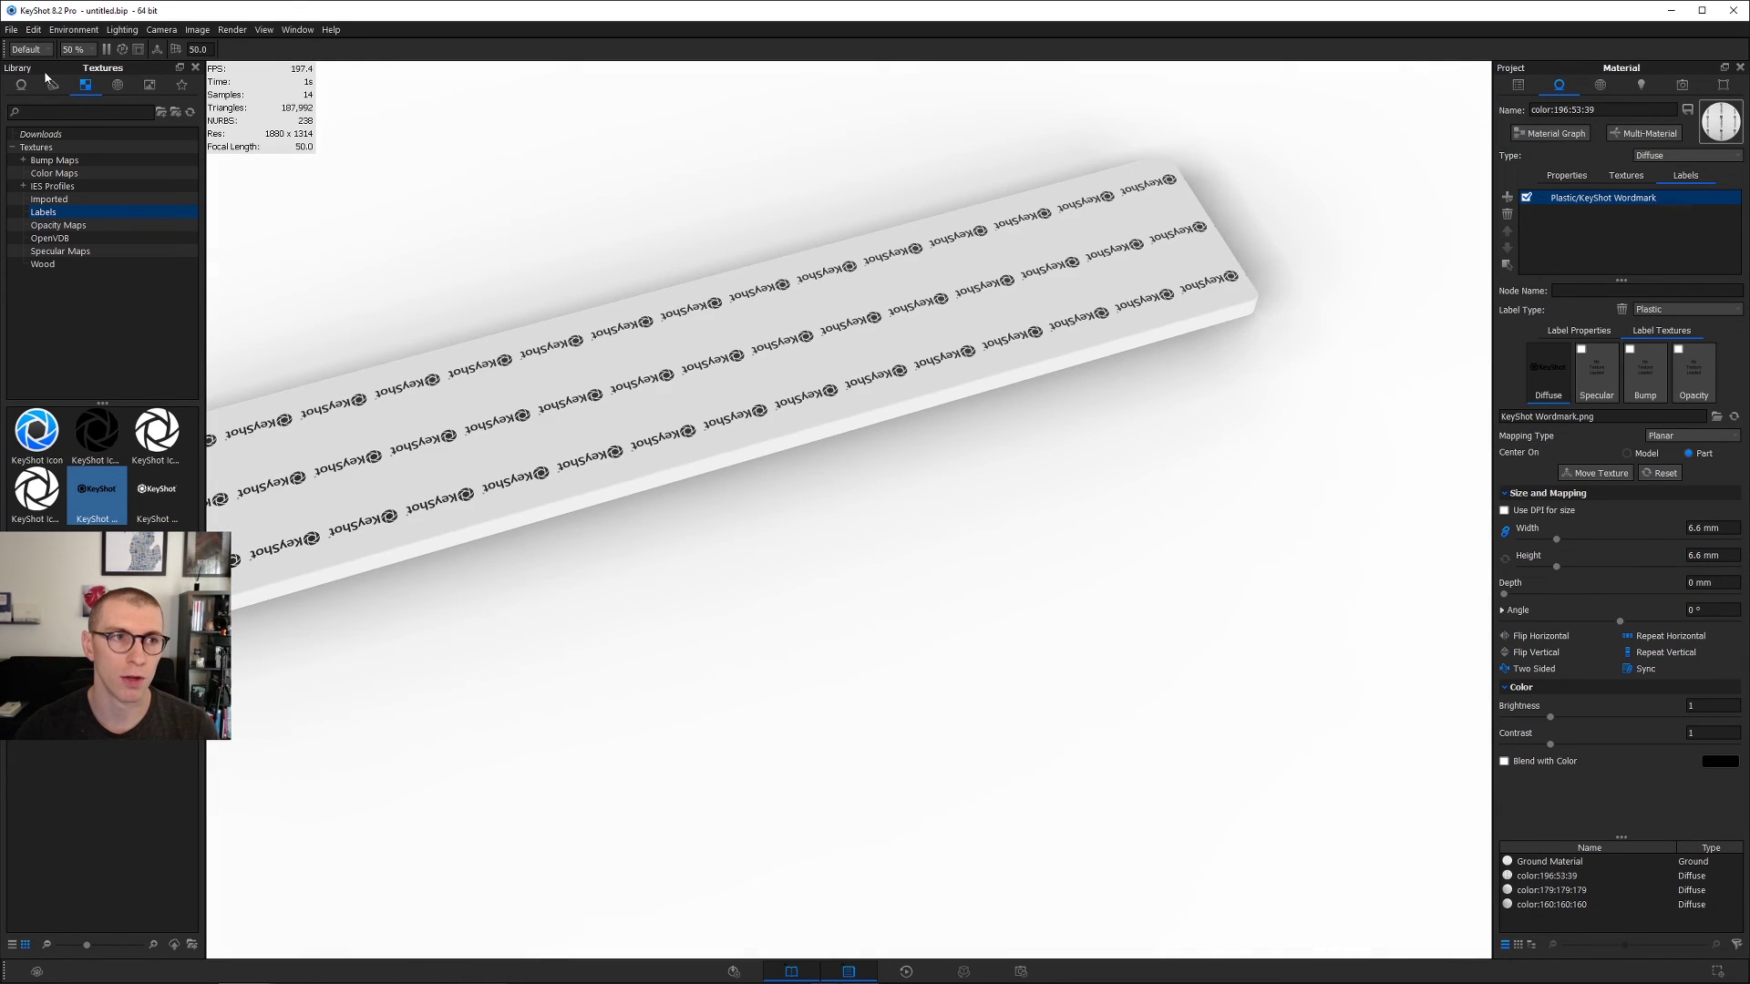
click(195, 68)
middle_drag(912, 241, 1293, 204)
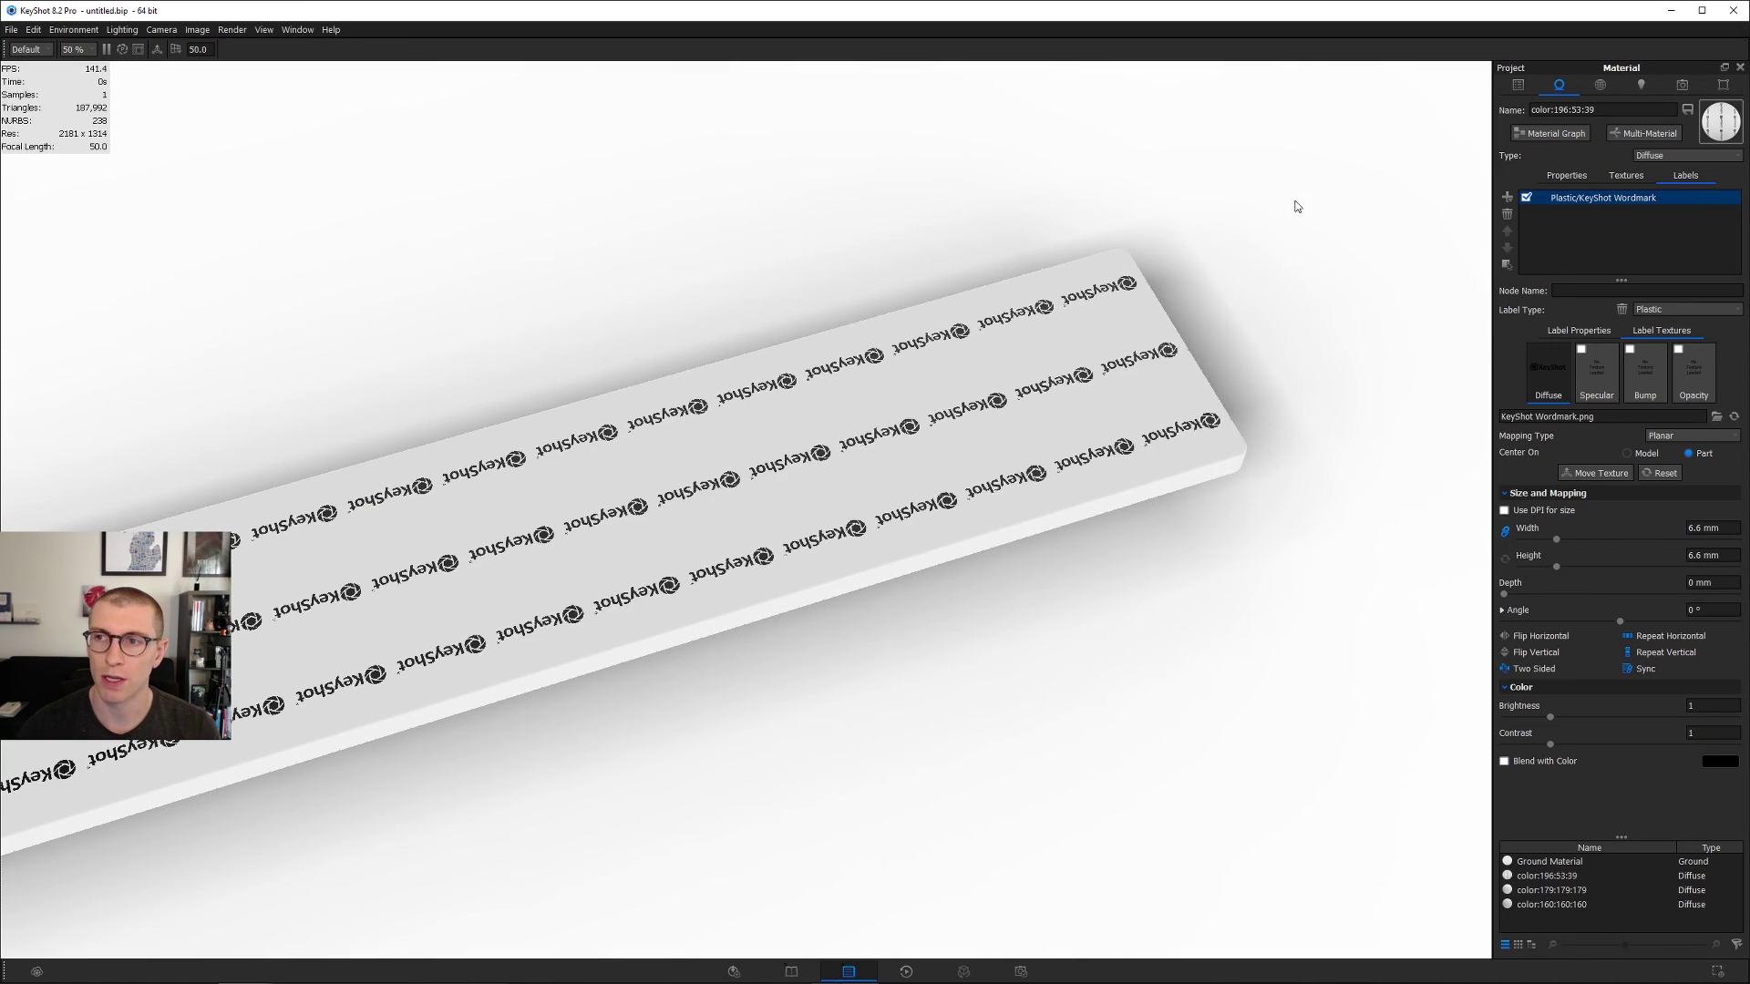
click(1550, 133)
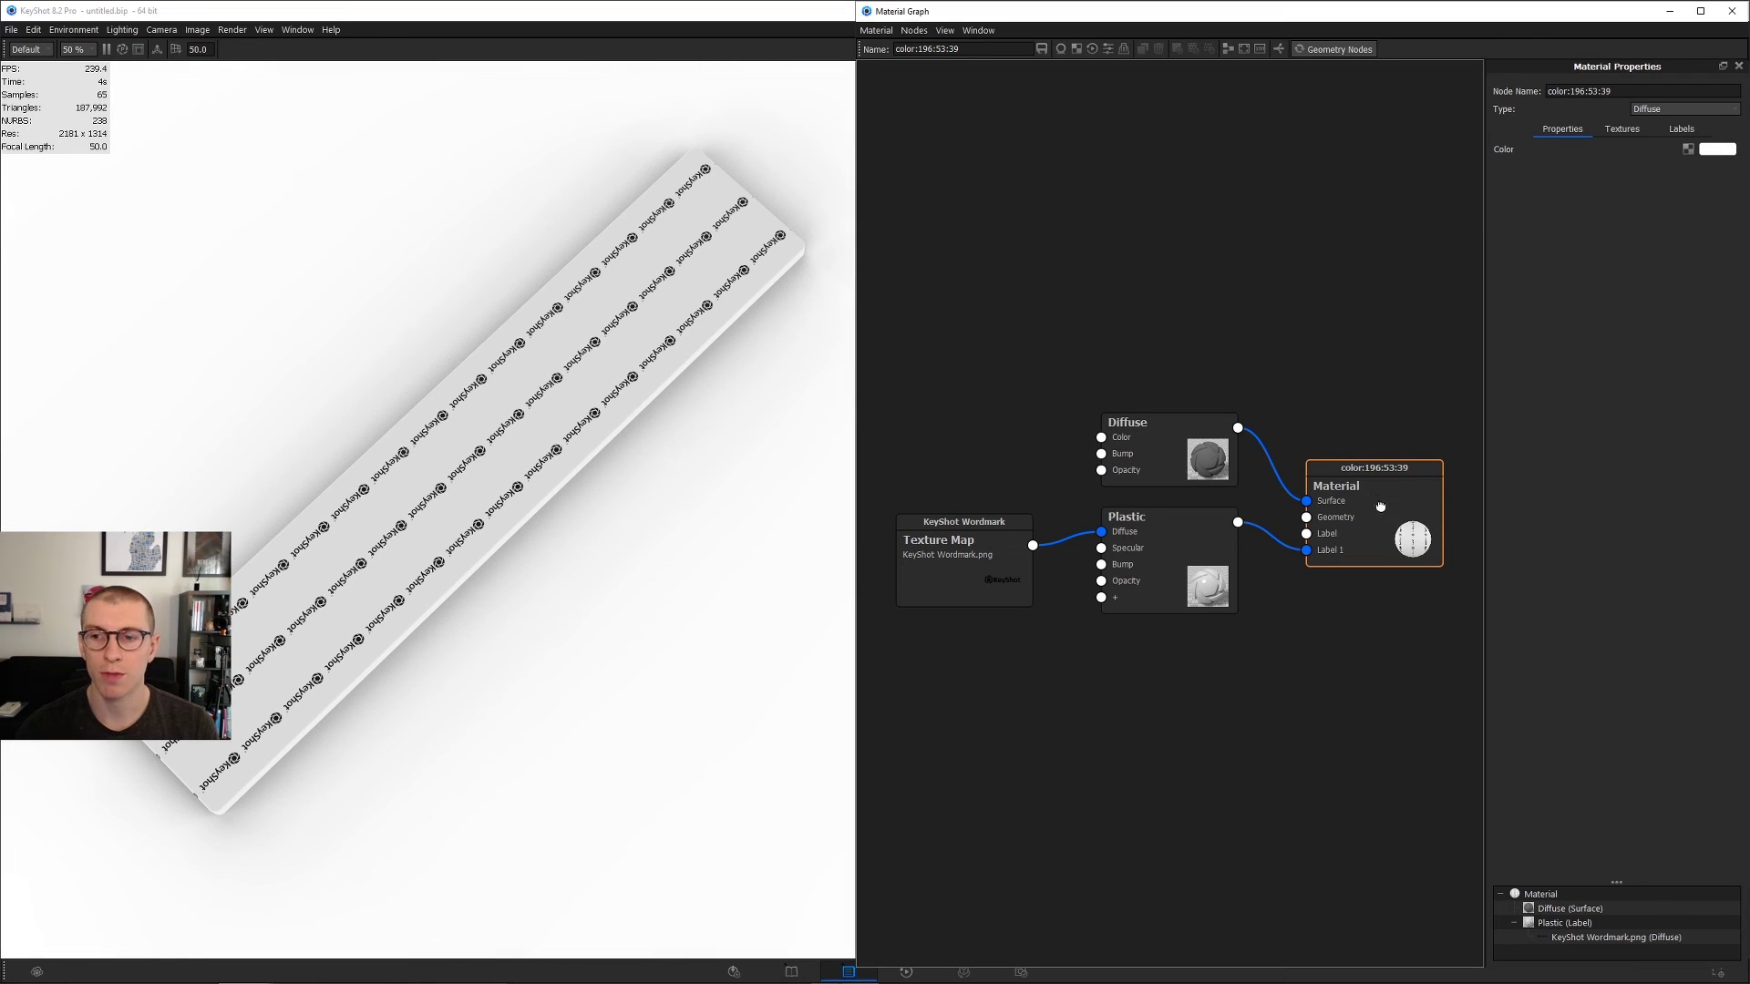
Step: Rearrange the Material, Diffuse, Plastic and wordmark Texture Map nodes to free space in the lower part of the graph
drag(1361, 498, 1361, 228)
drag(1149, 444, 1110, 163)
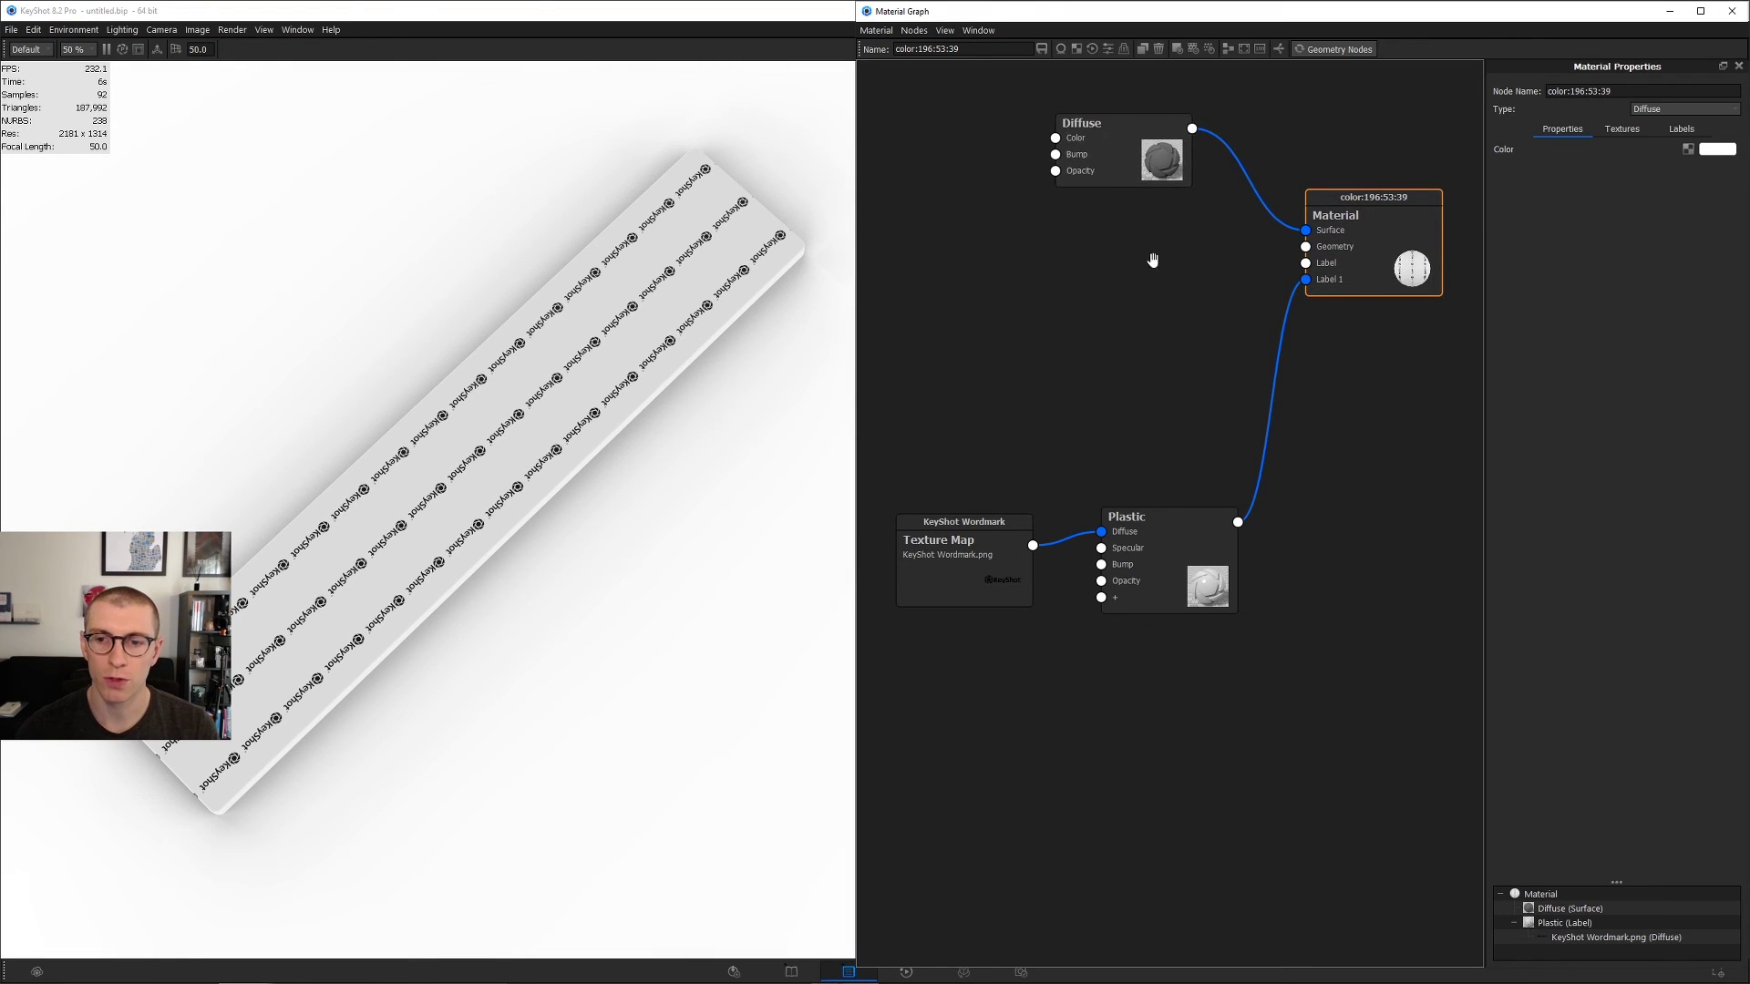
drag(1171, 547, 1183, 341)
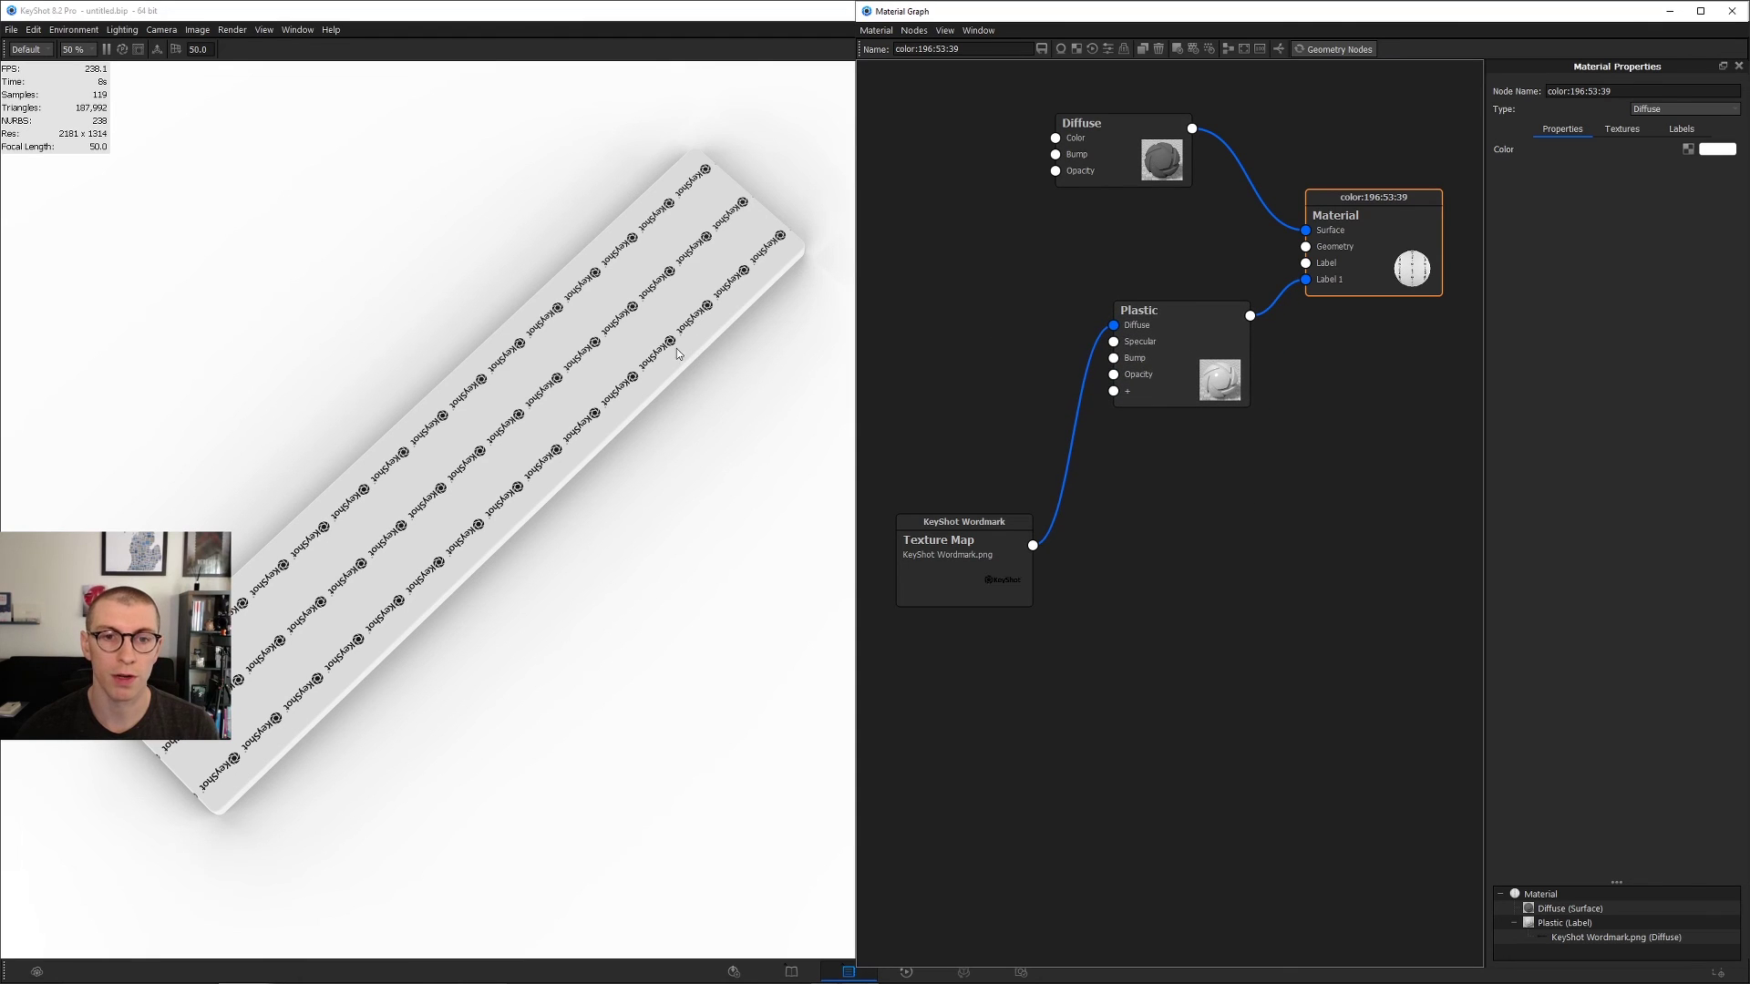
drag(961, 562, 944, 560)
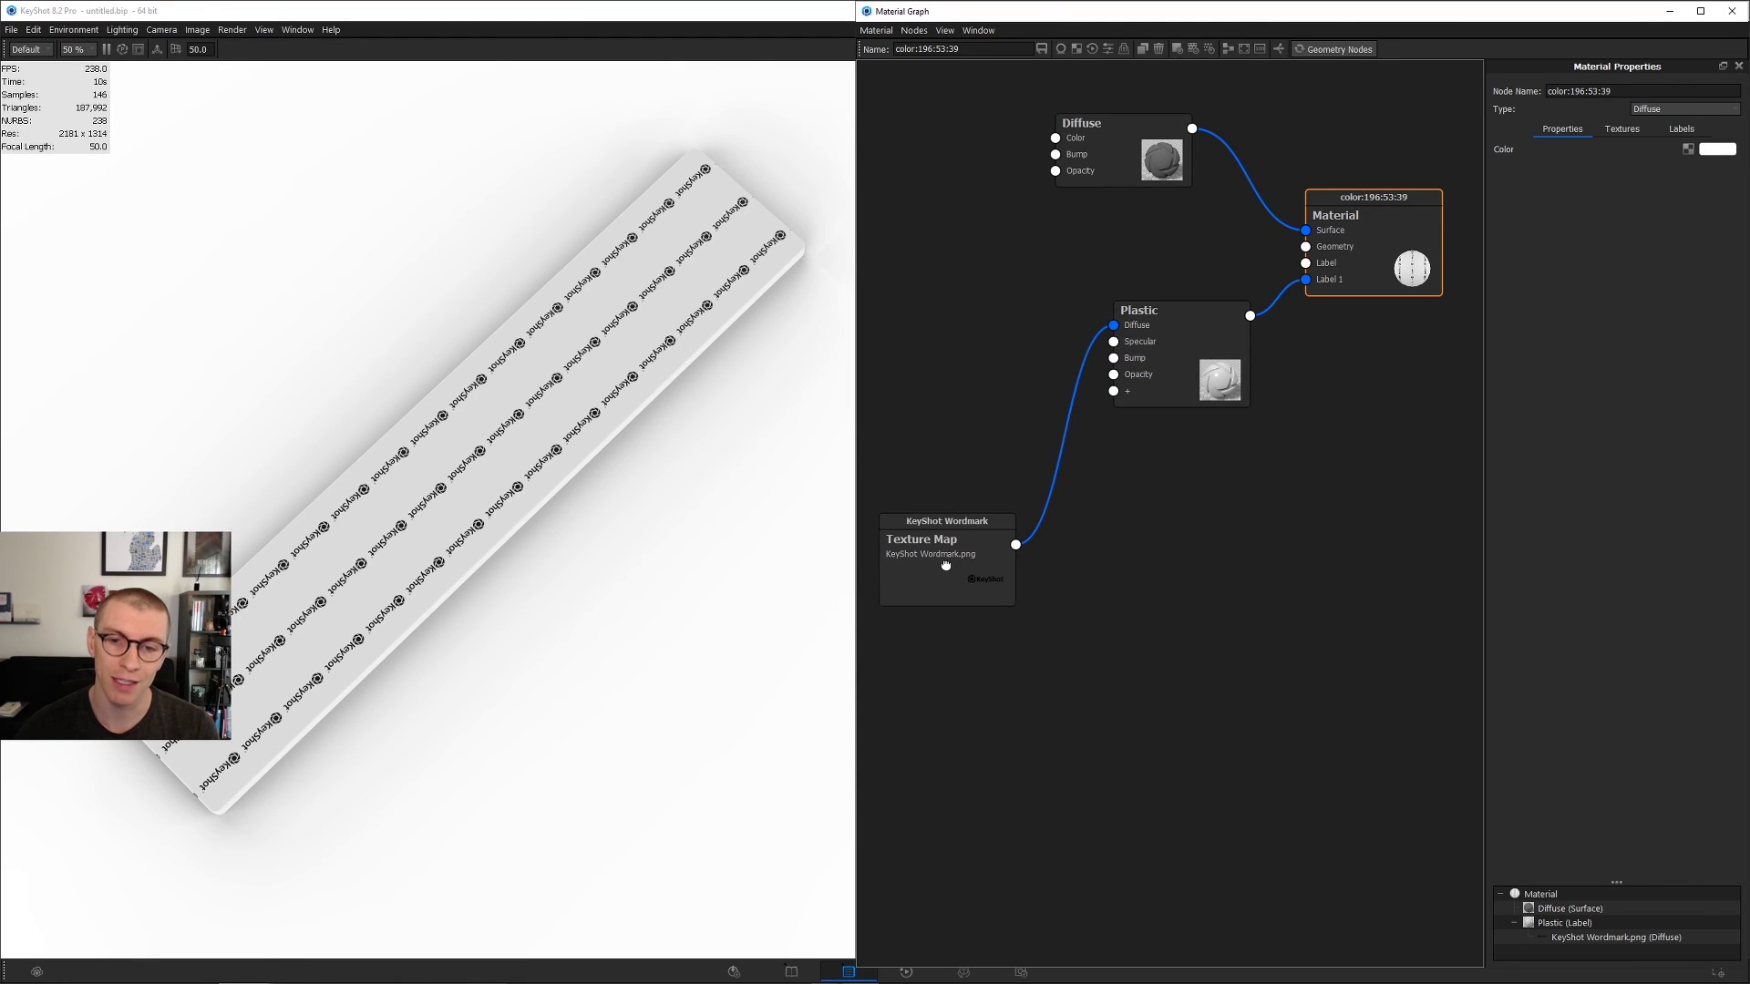
drag(1197, 357, 1360, 375)
drag(953, 536, 1017, 404)
Step: Add a Mesh texture node below the wordmark Texture Map and preview its pattern on the bar
right_click(919, 557)
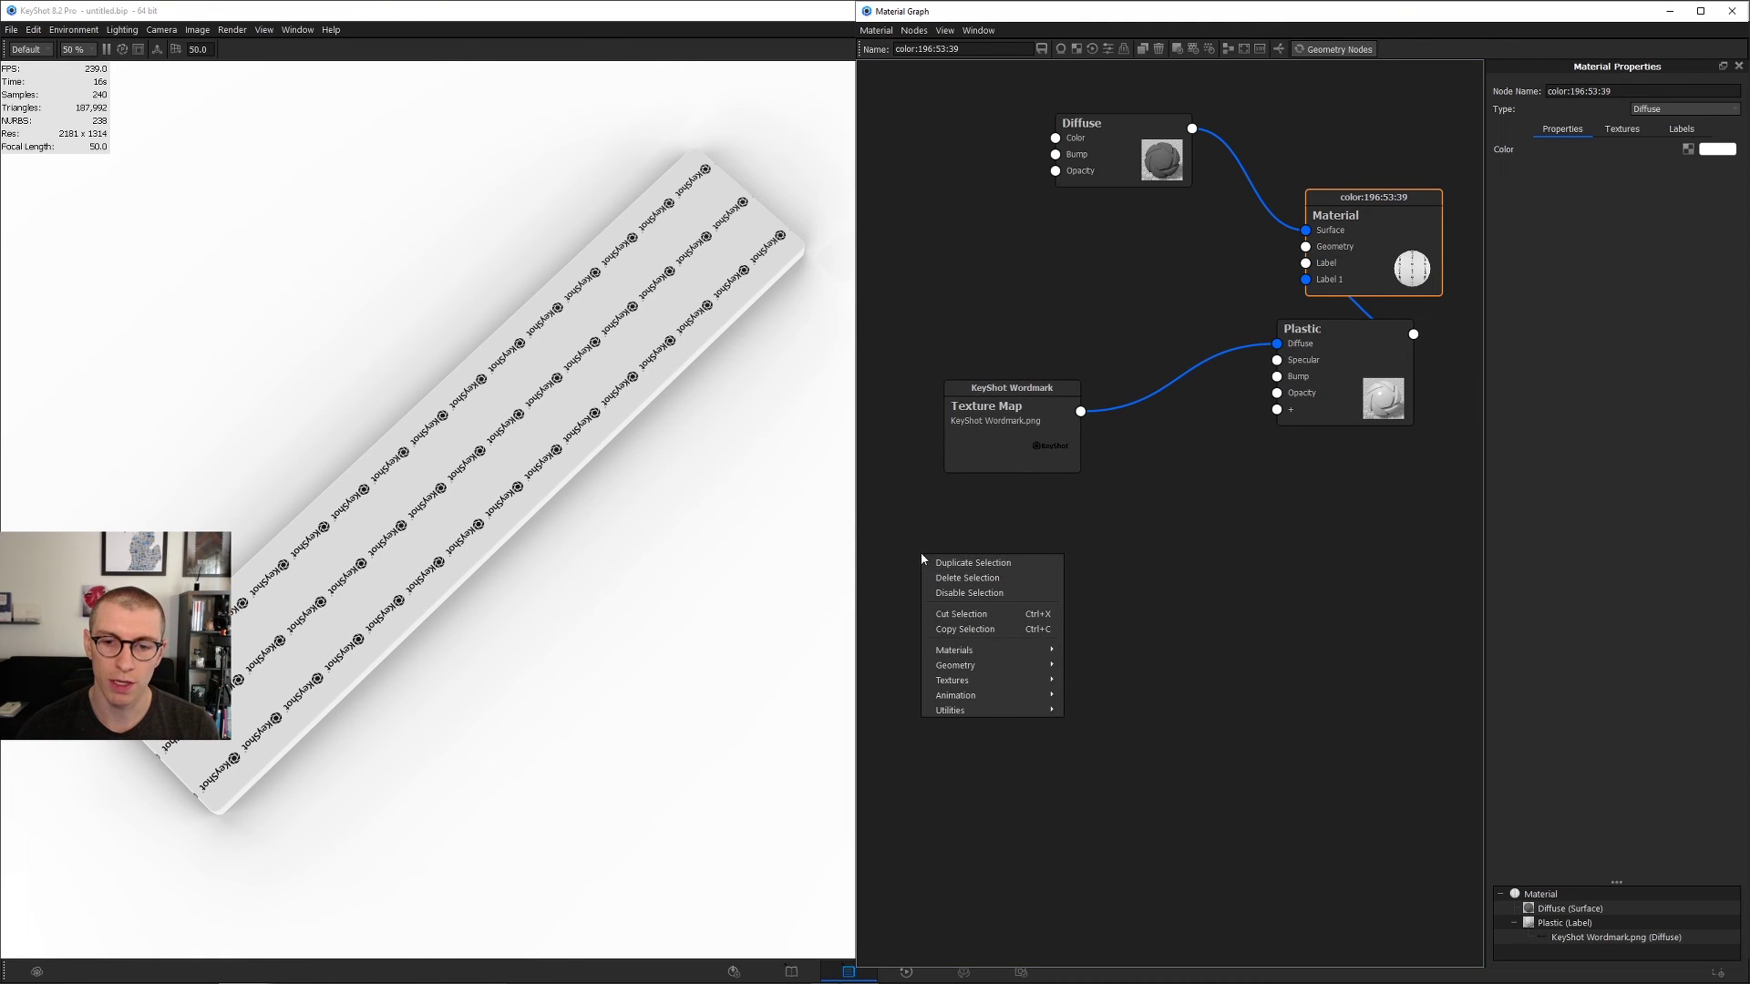
mouse_move(981, 688)
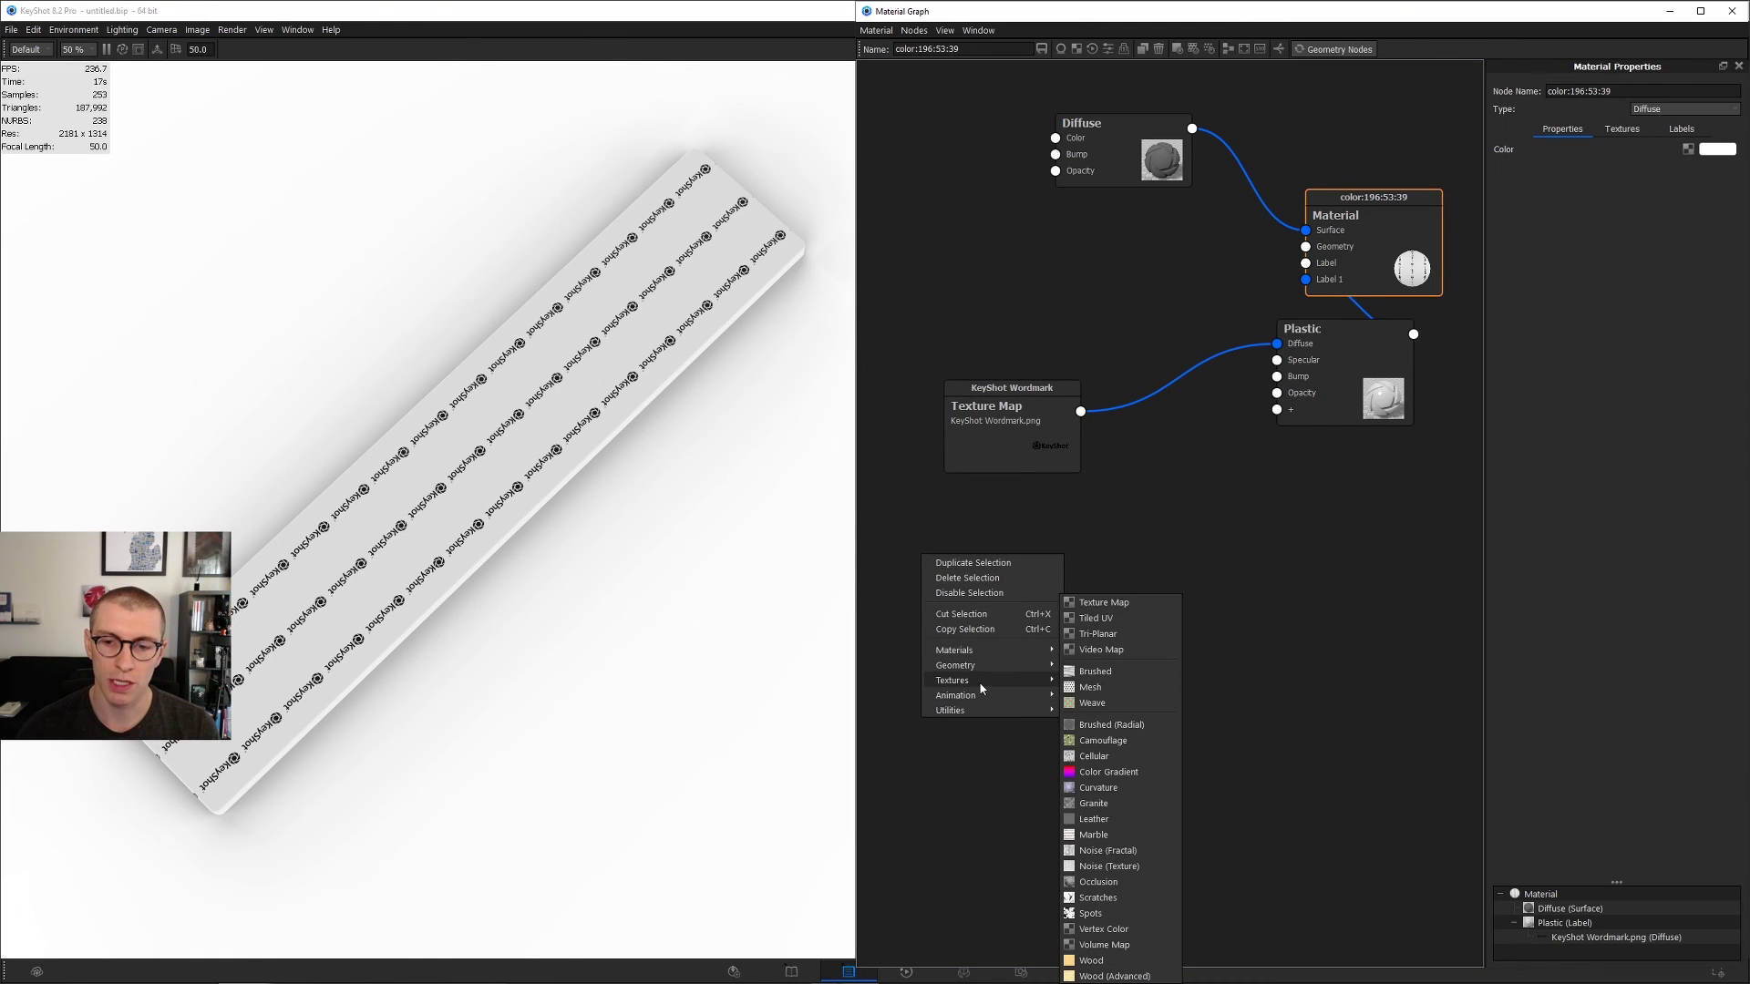
click(1133, 685)
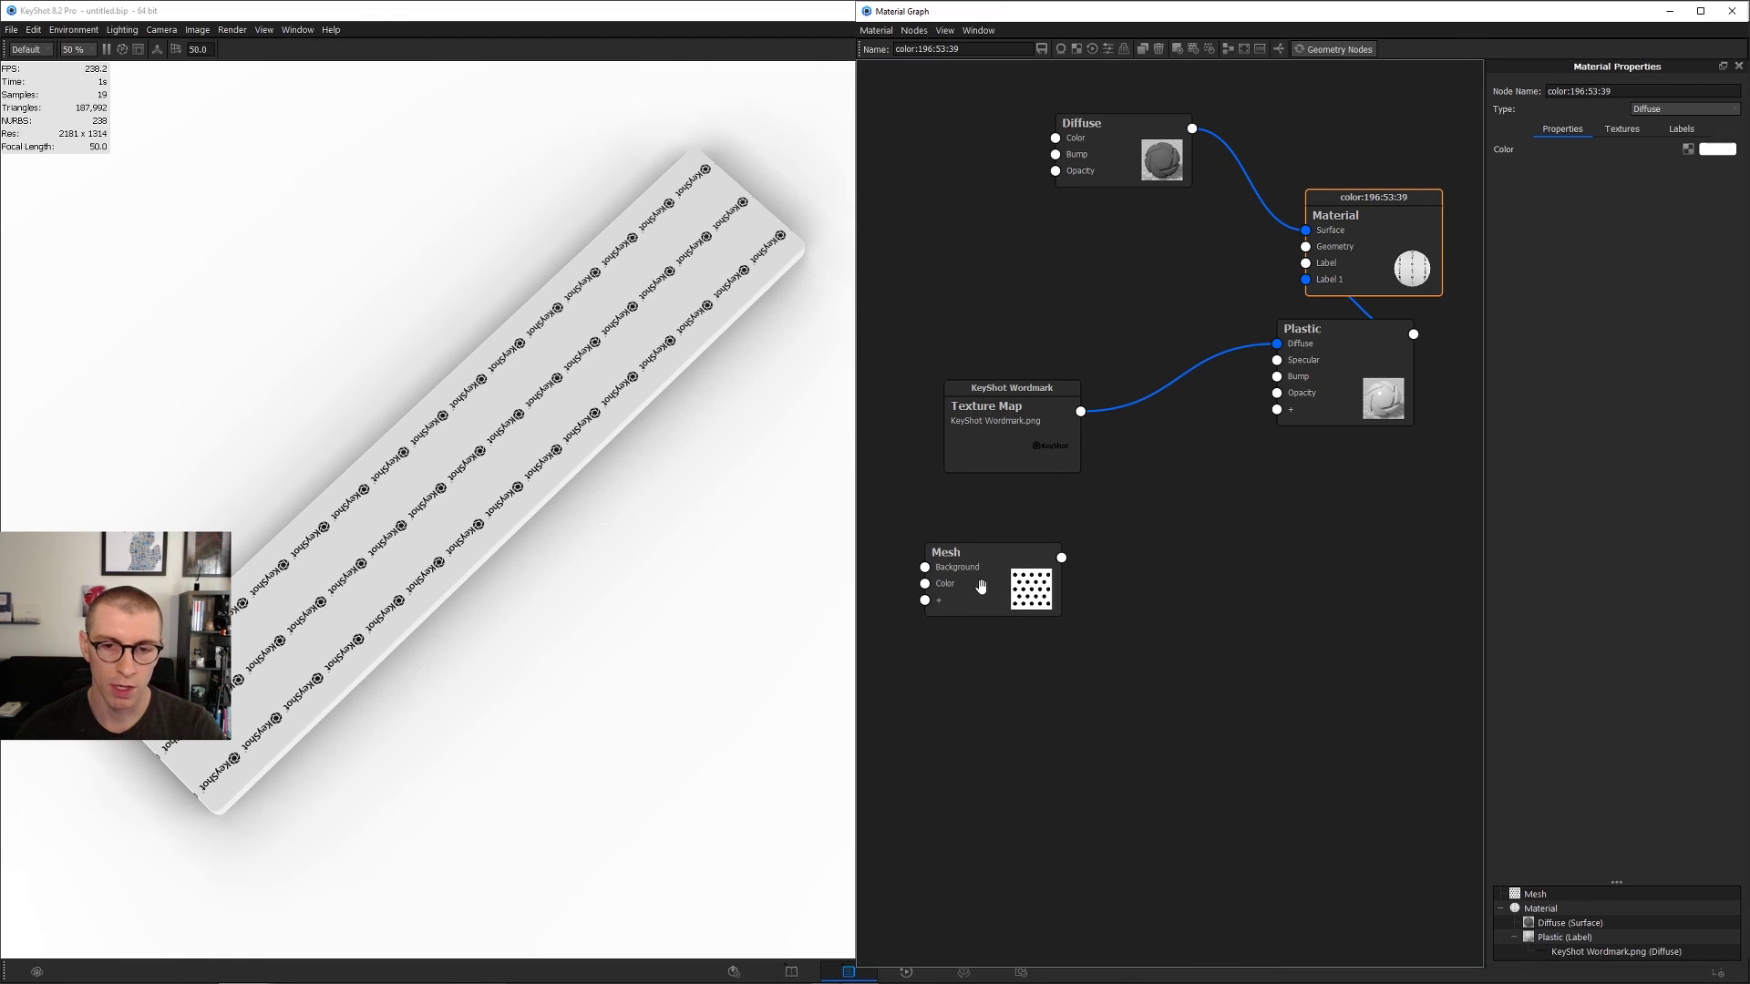
double_click(980, 586)
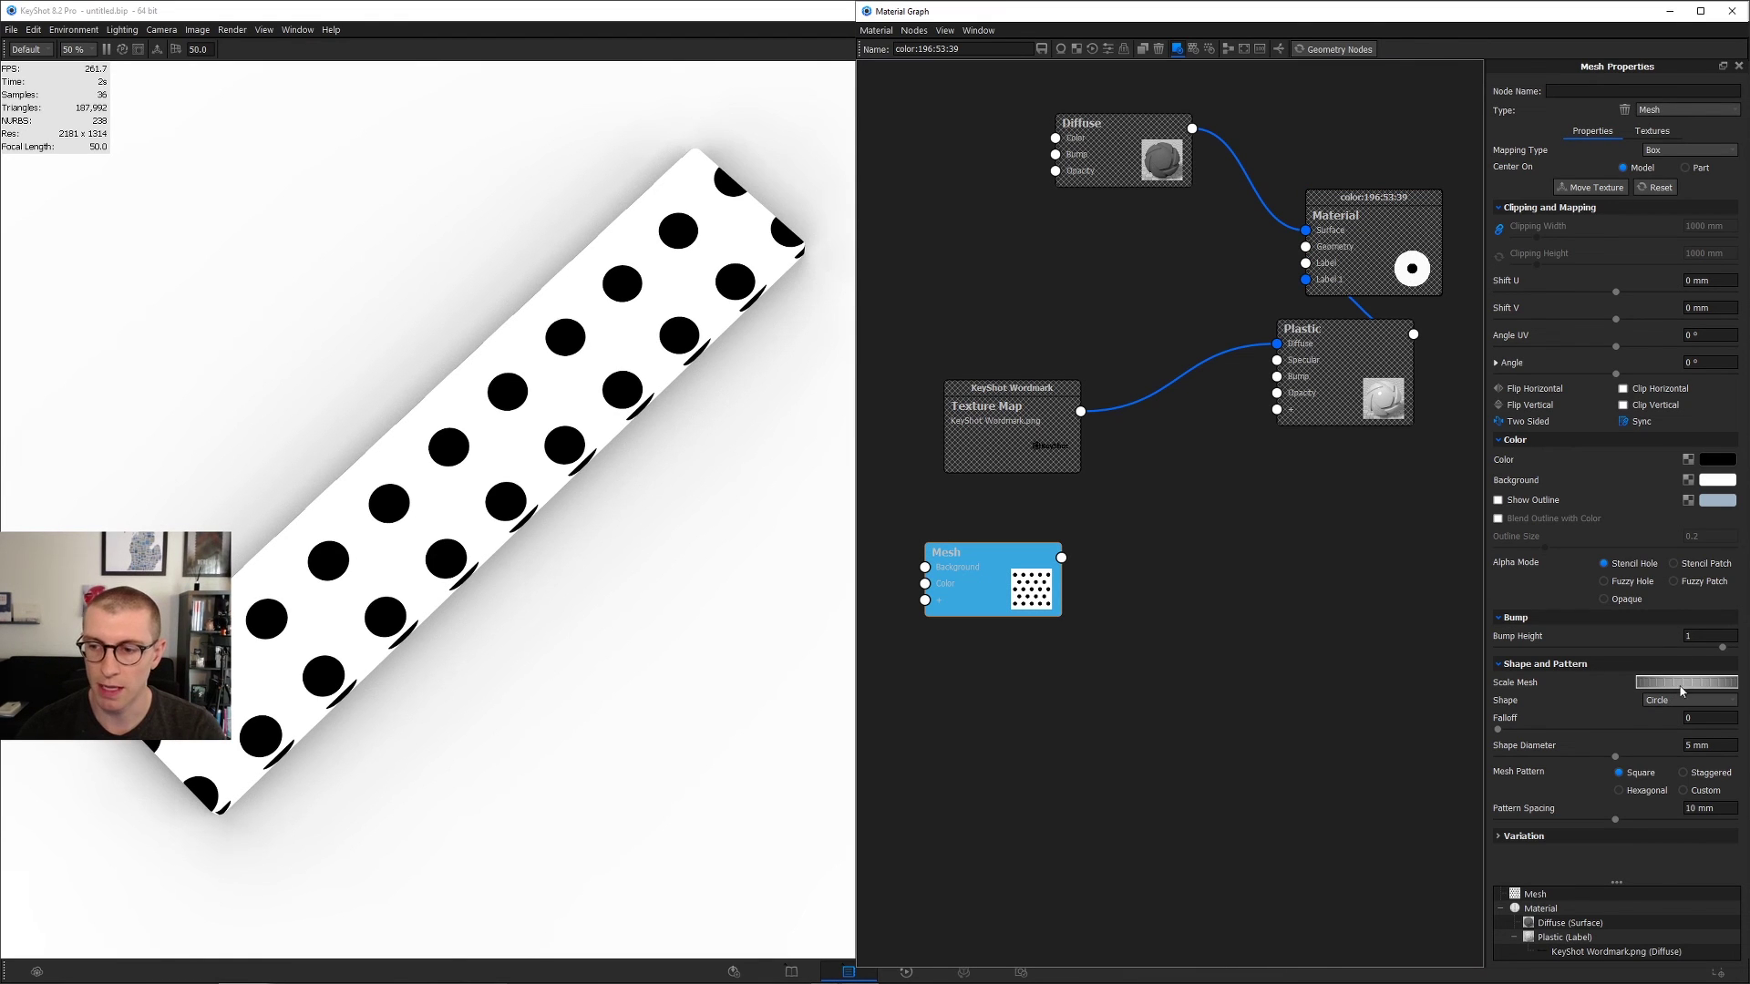
Step: Set the Mesh pattern to Hexagonal, scale it to 3.415 mm shape diameter and 6.83 mm spacing, and end the preview
drag(1692, 686, 1651, 686)
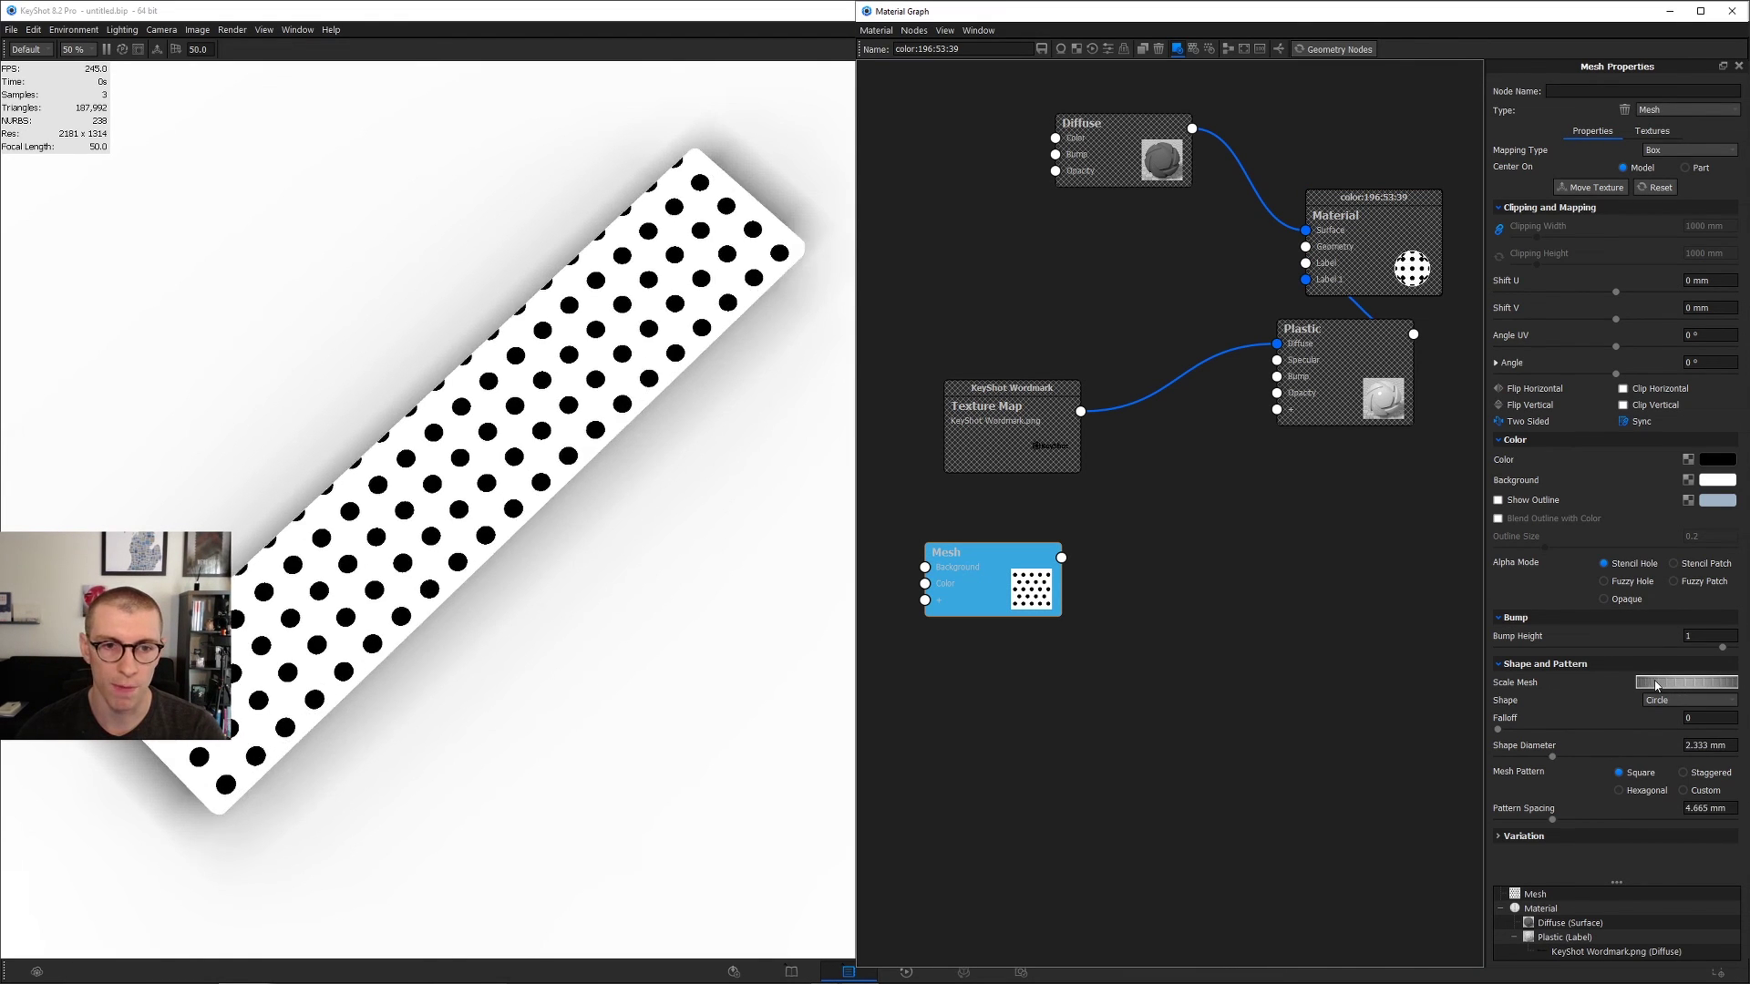
drag(974, 383, 1002, 369)
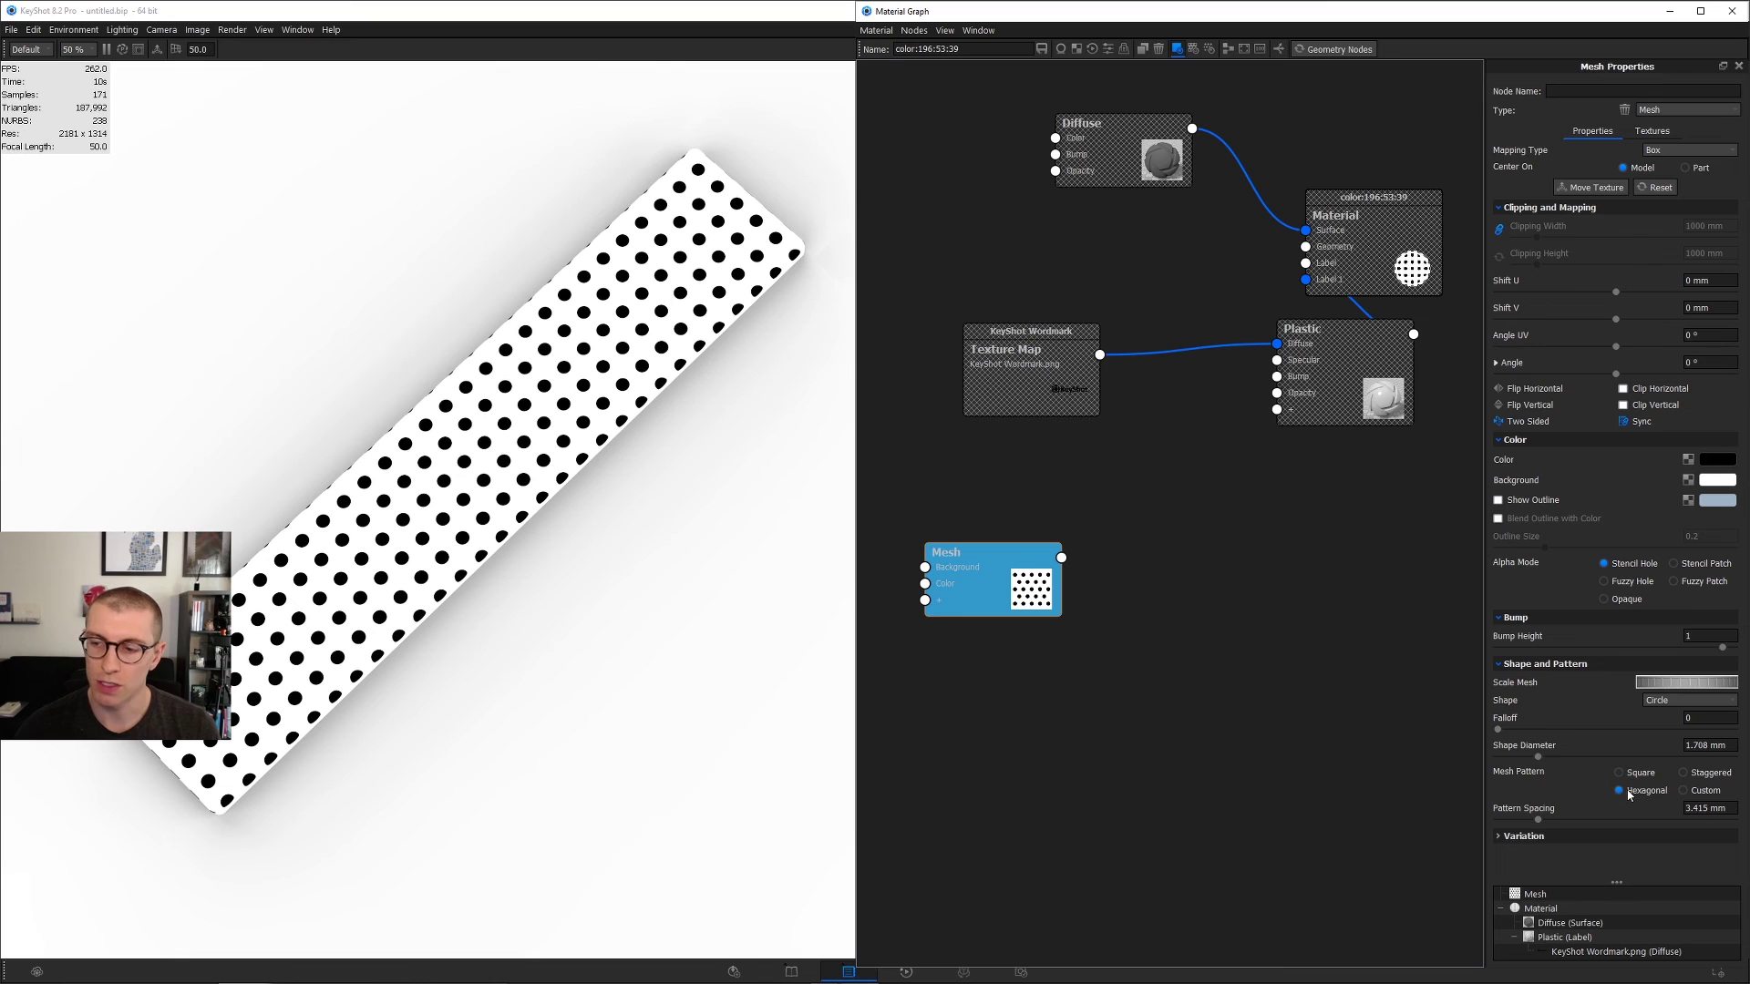
drag(1684, 684, 1735, 683)
drag(997, 567, 1057, 491)
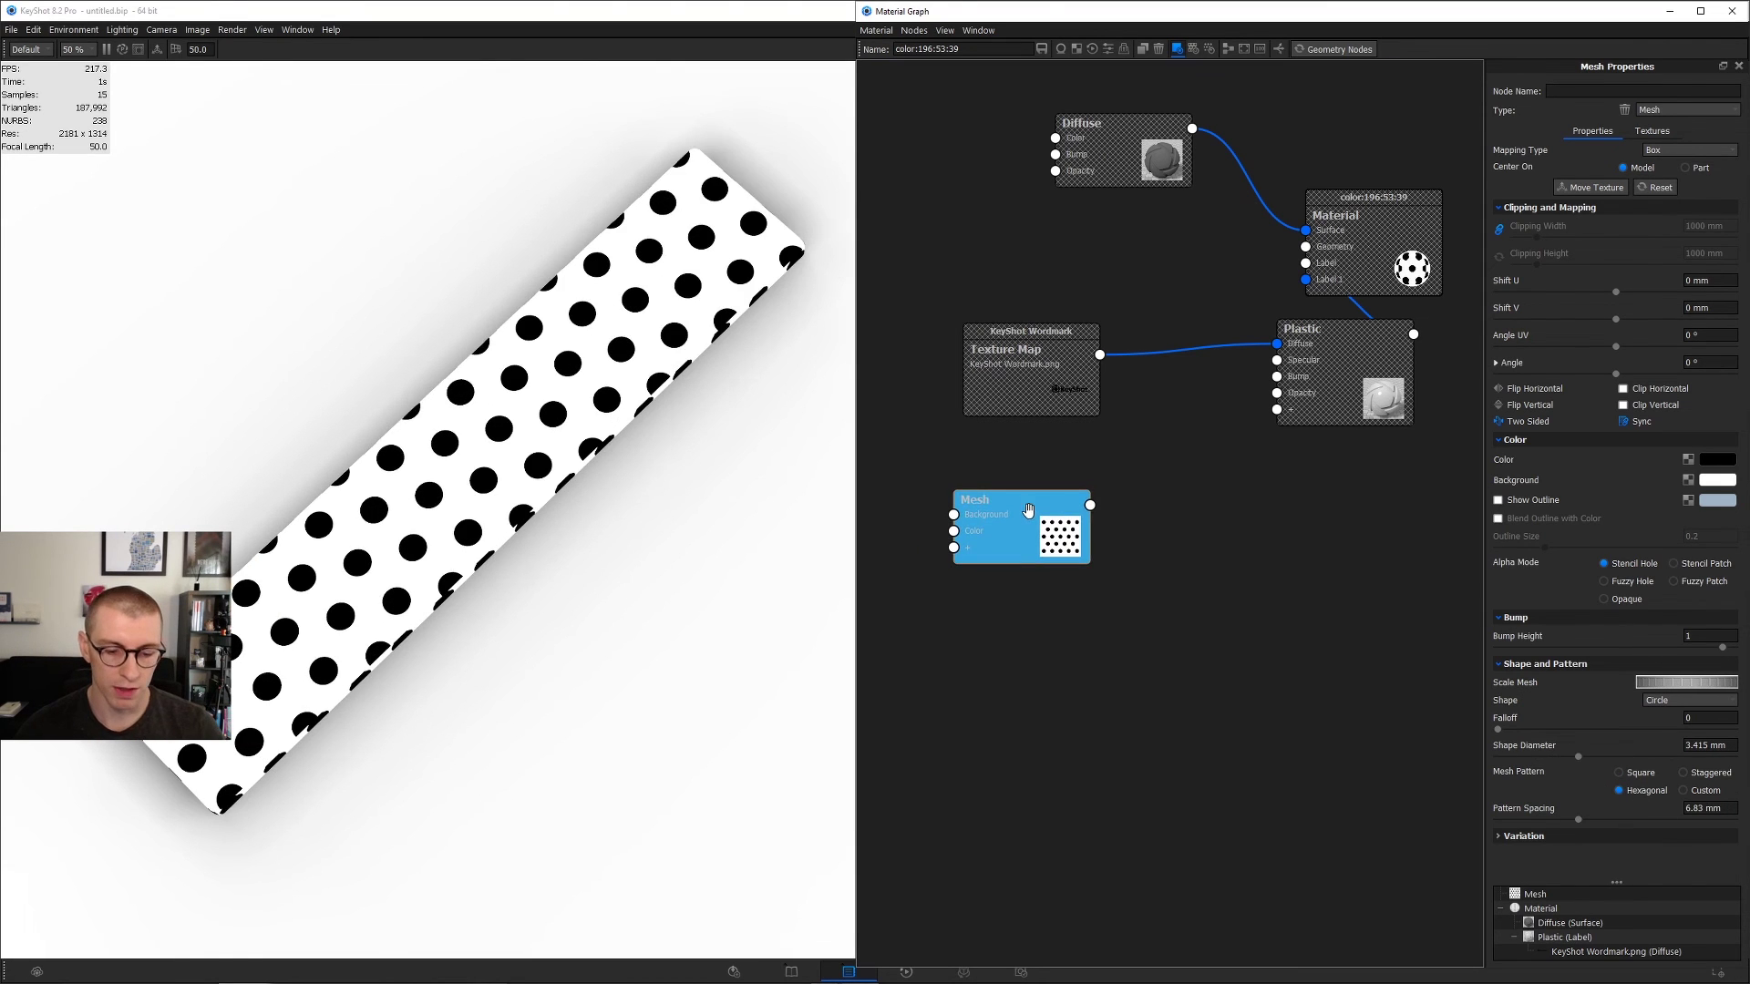
key(c)
Step: Add a Mapping 2D utility node below the Mesh node and set its mapping type to Planar
right_click(955, 549)
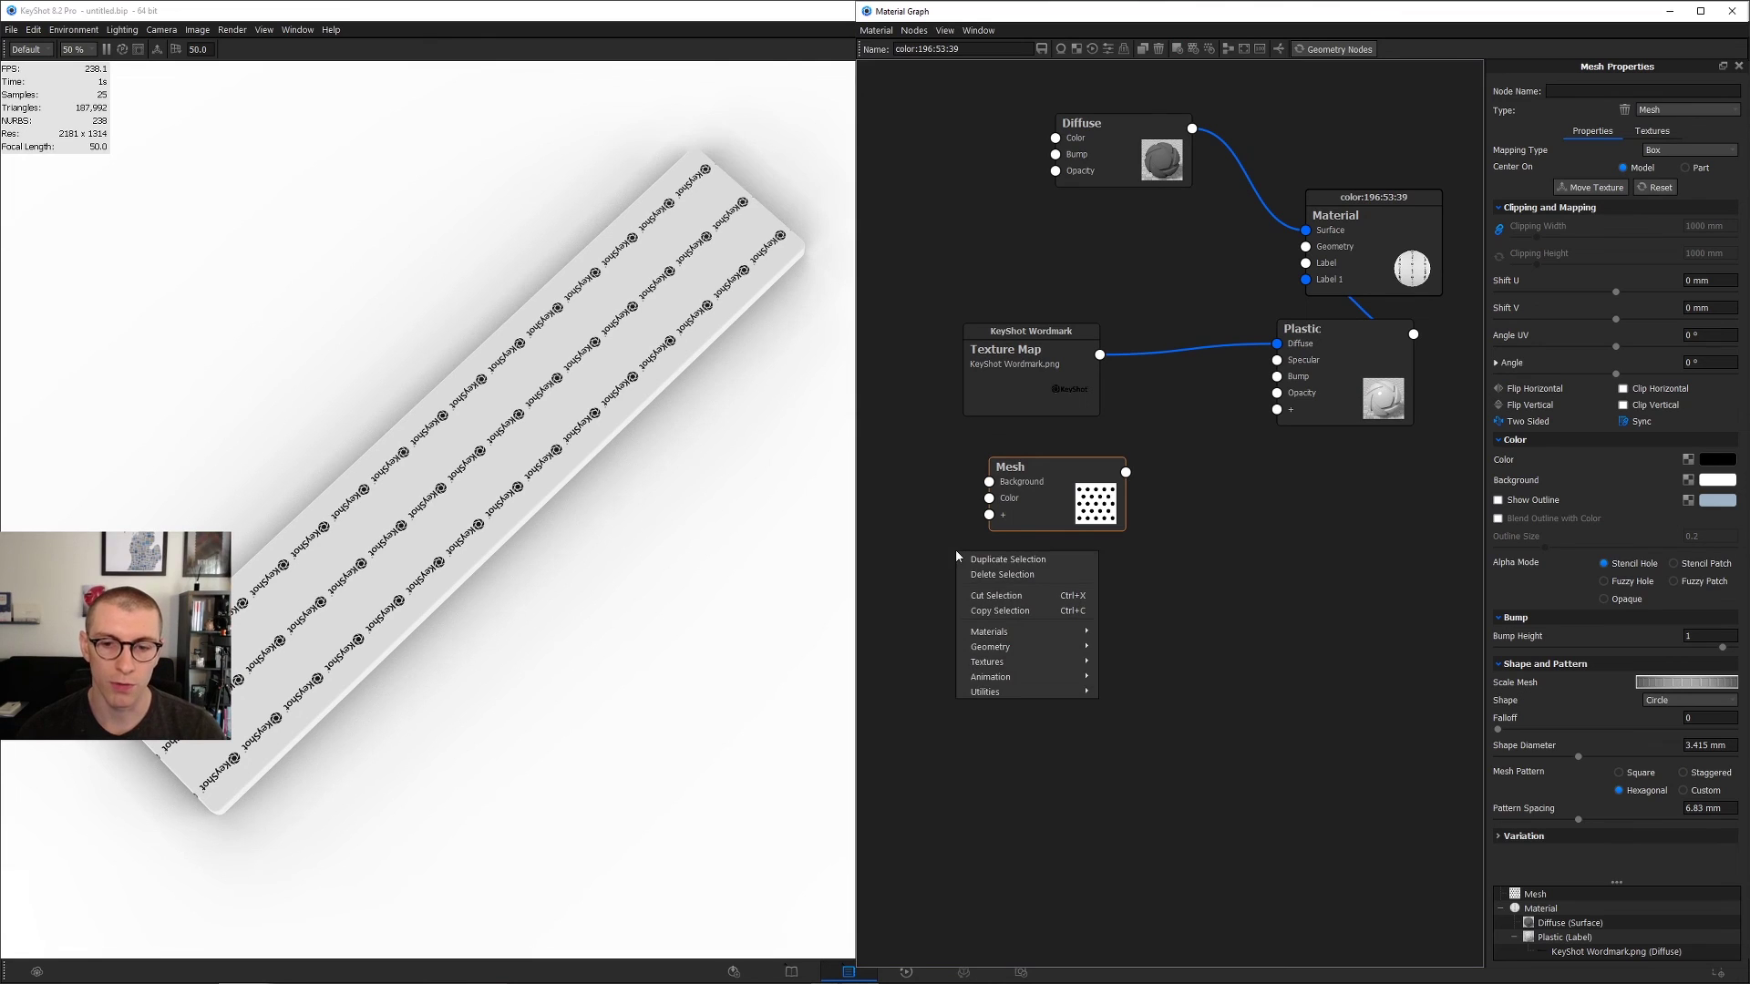
mouse_move(1008, 691)
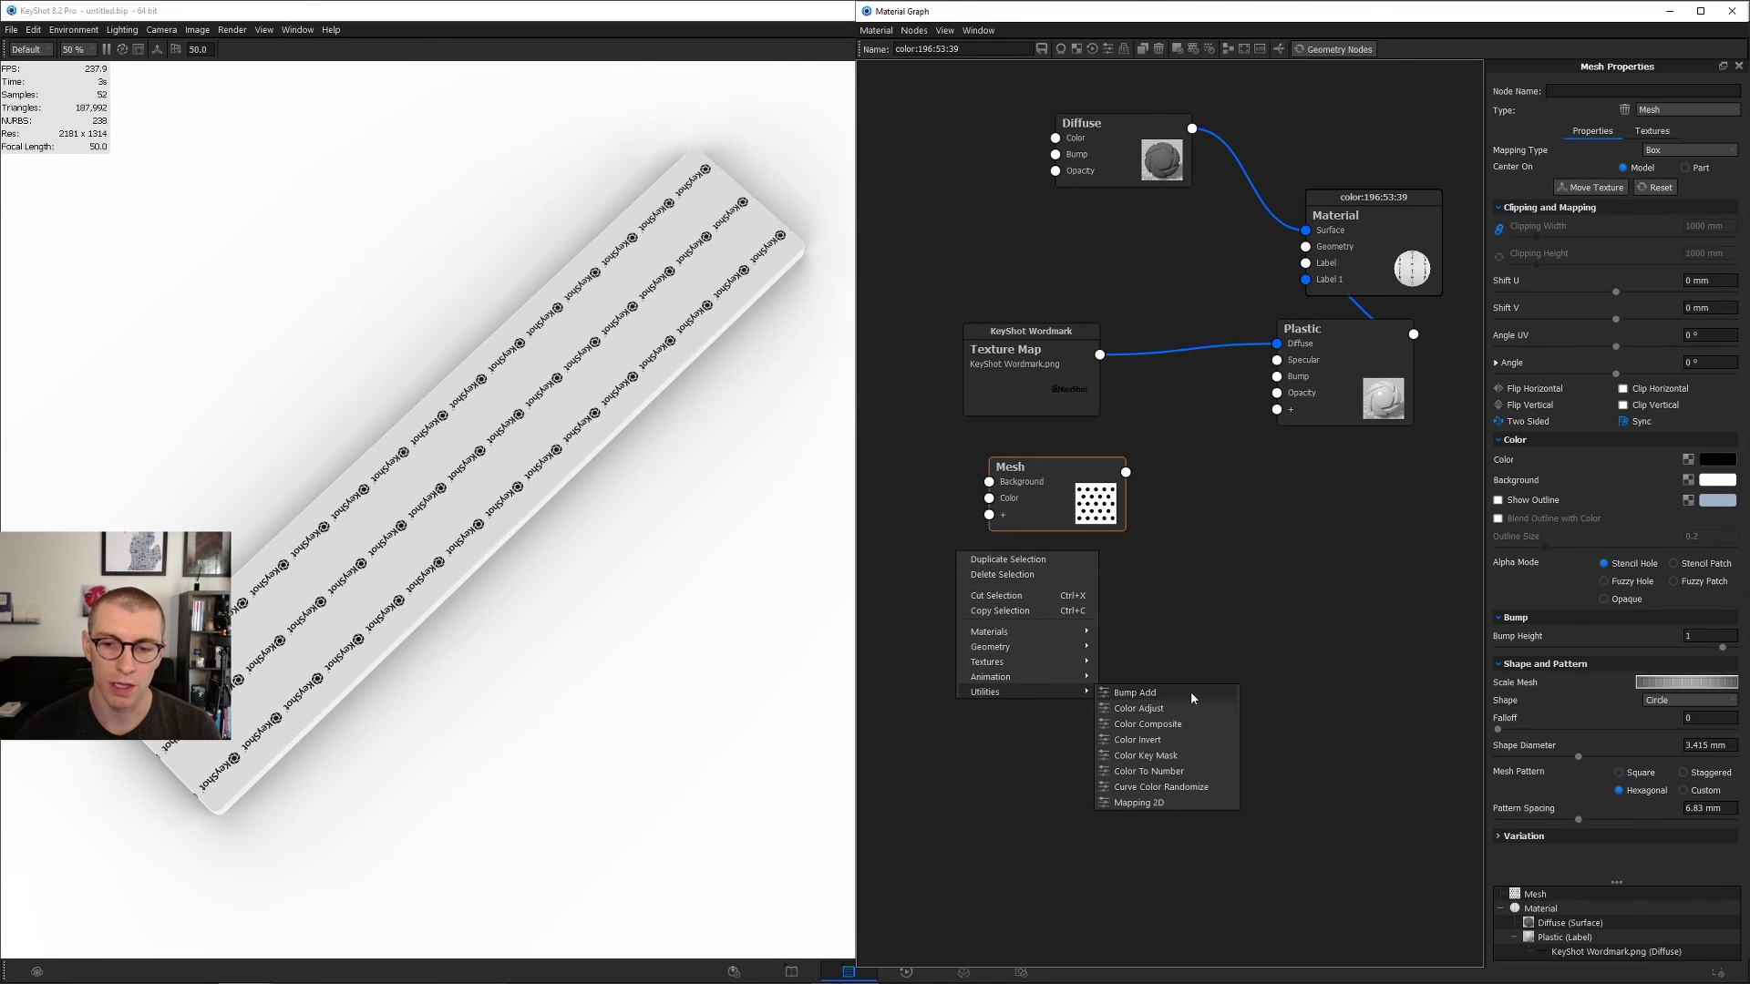
click(1139, 801)
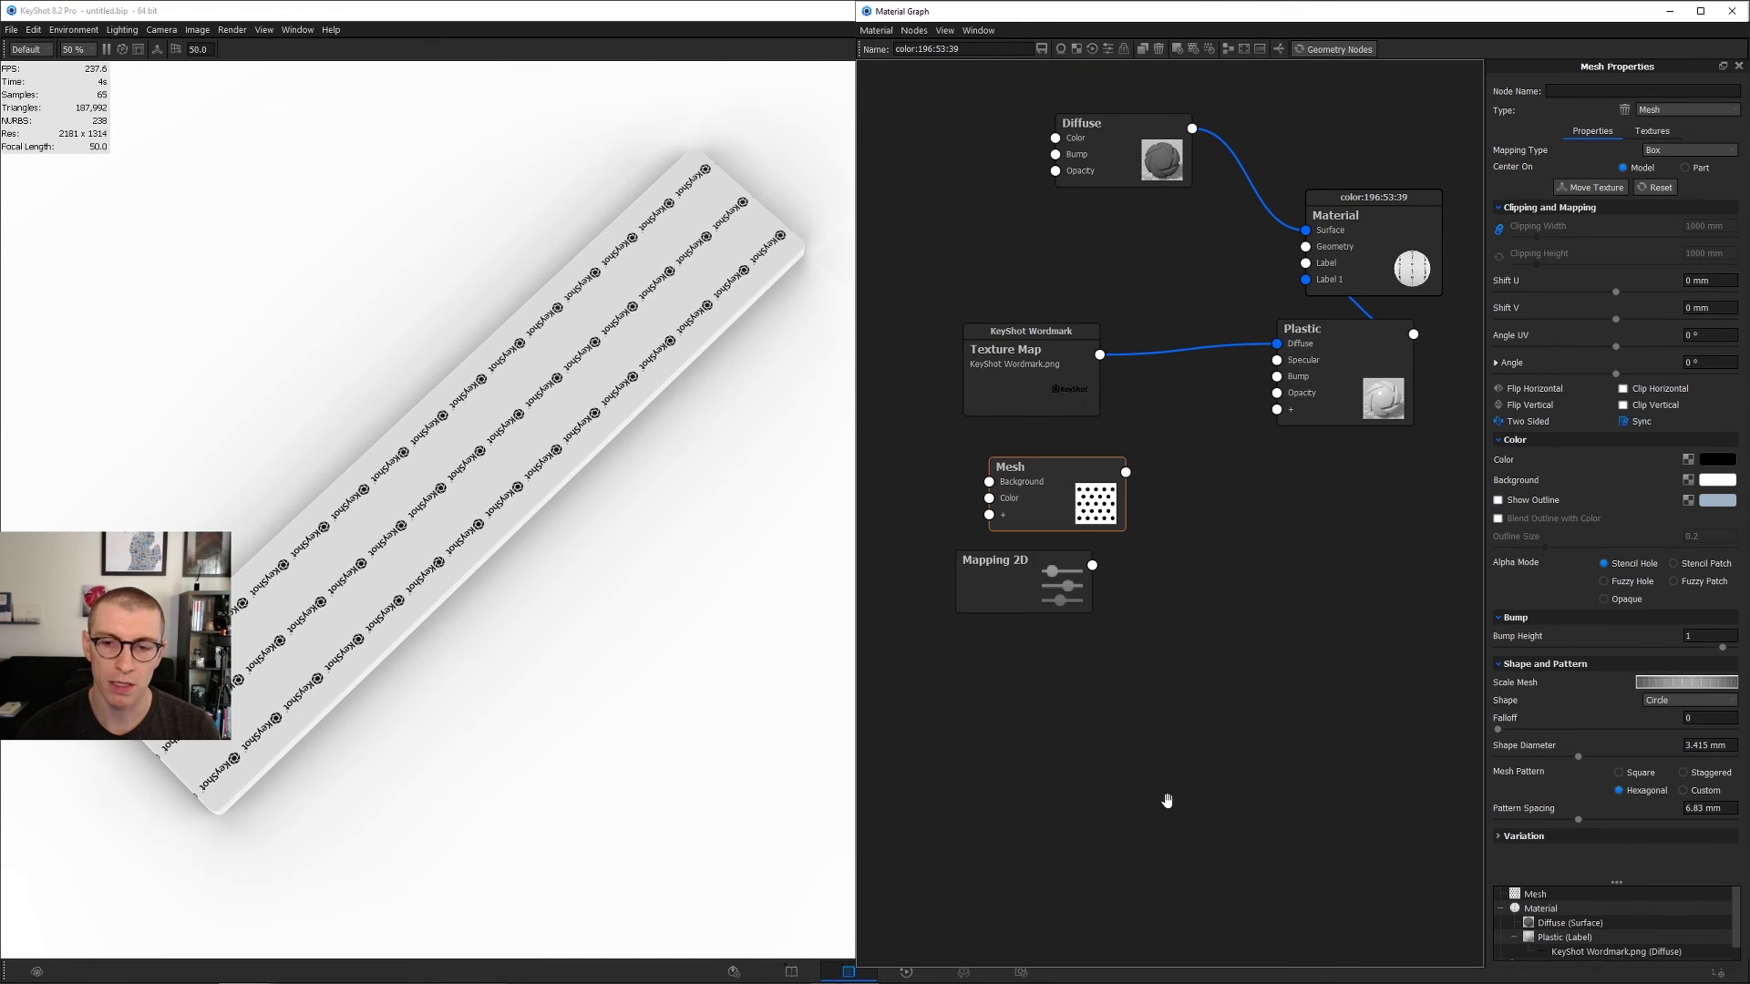
click(1002, 582)
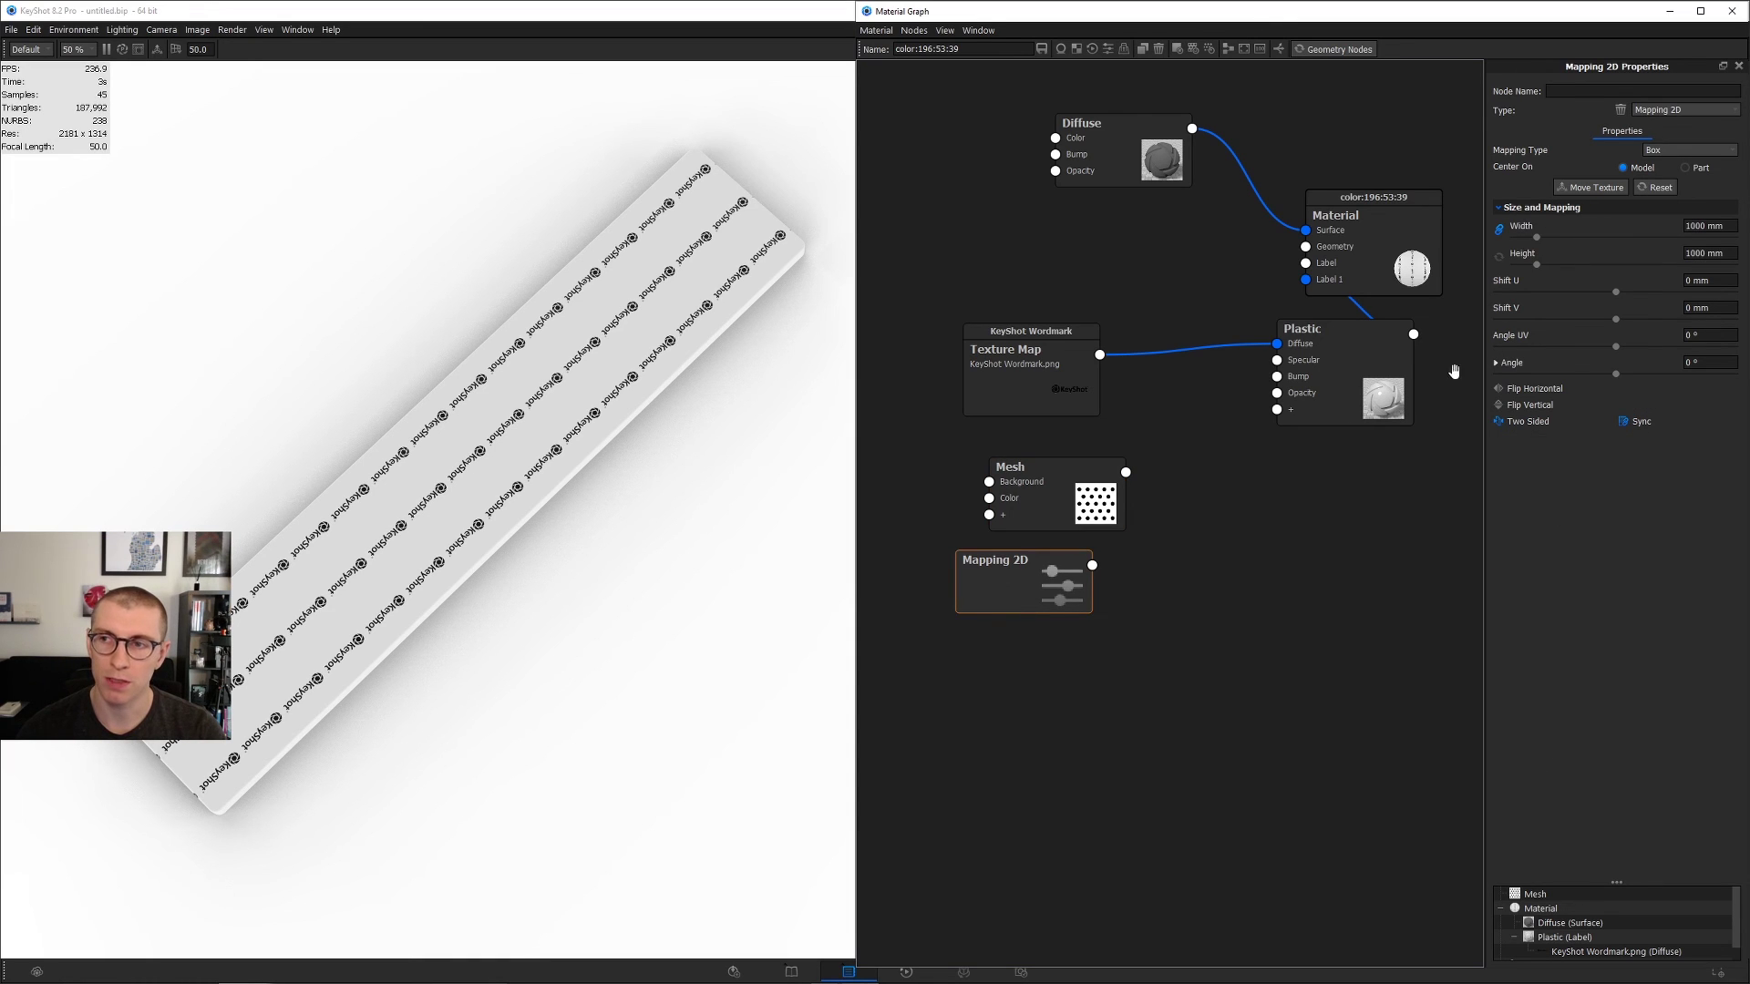
click(1676, 150)
click(1674, 162)
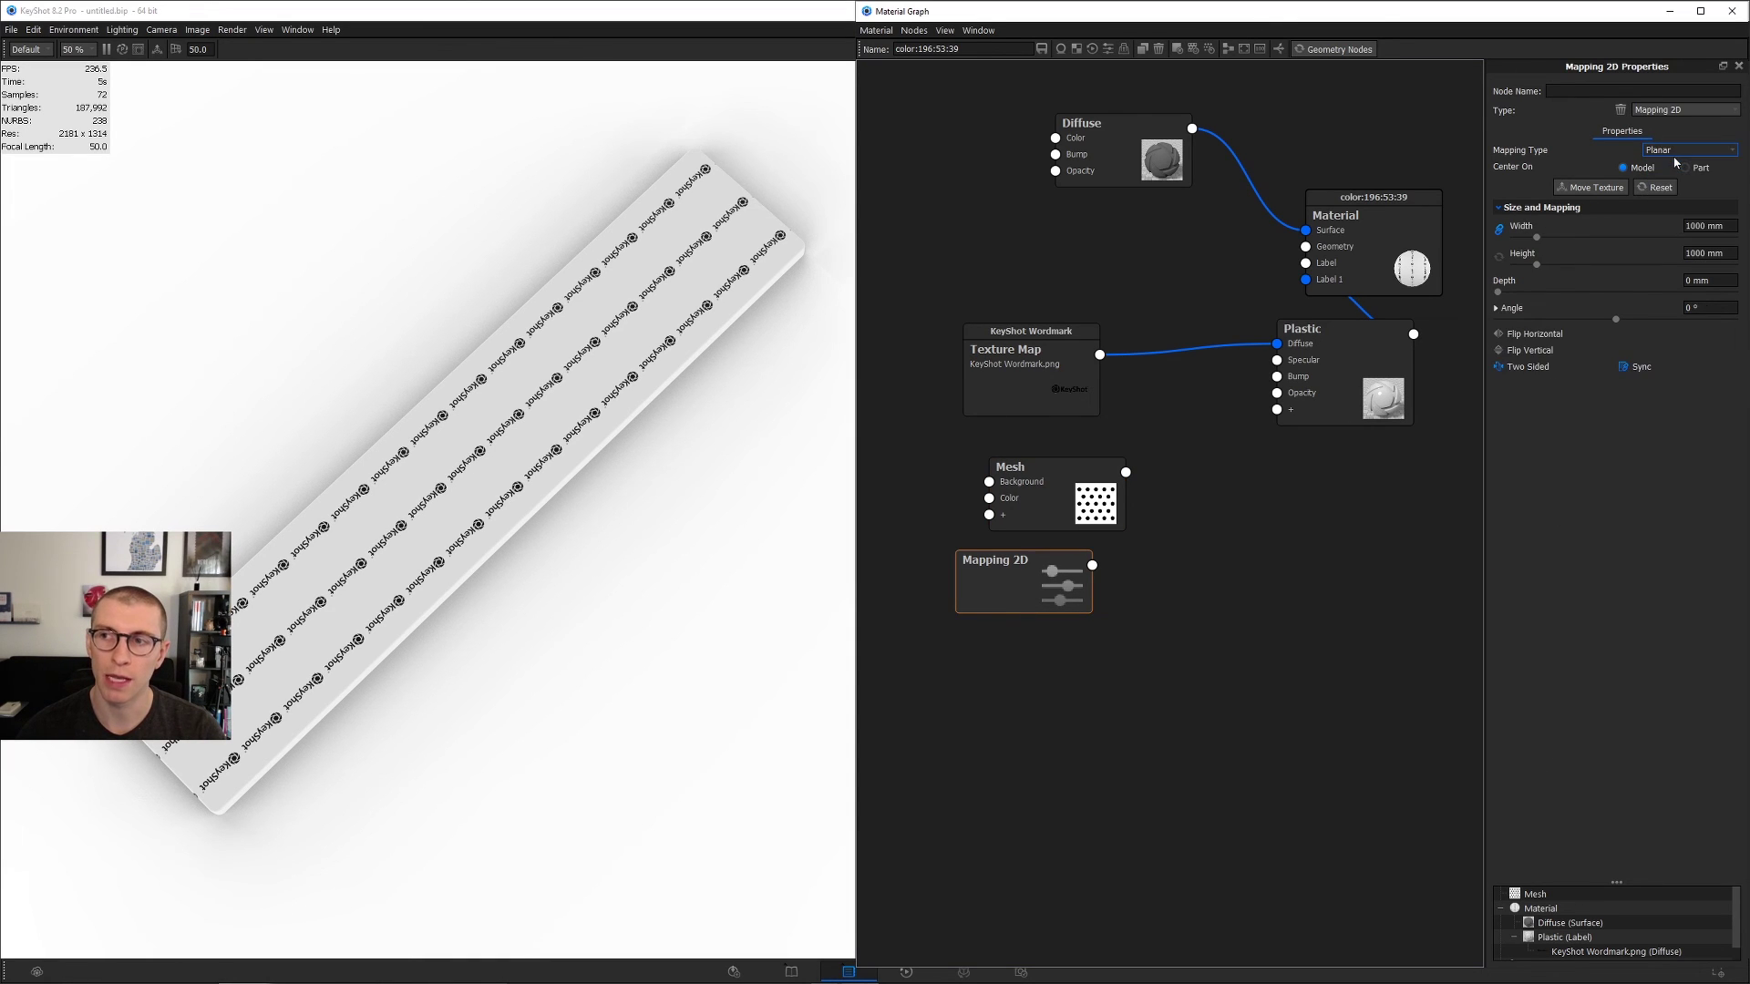
Step: Set the Mesh texture's mapping type to Planar and briefly preview the dots on the bar
click(1068, 475)
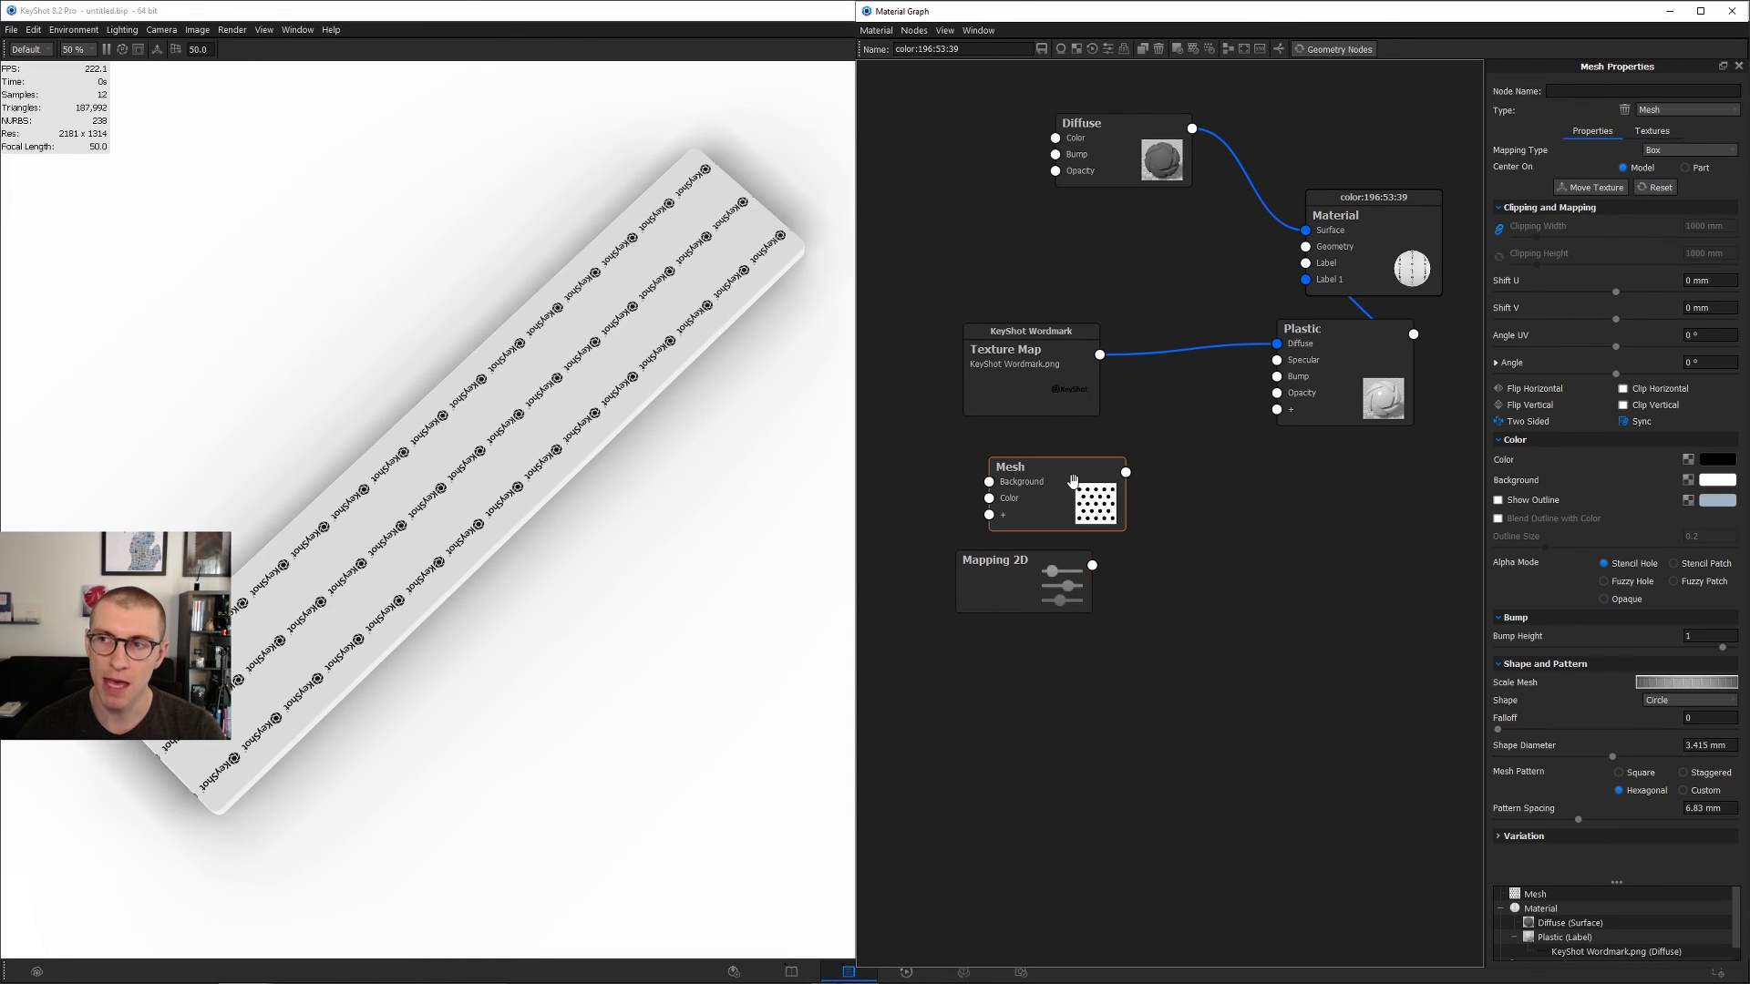
click(1688, 151)
click(1677, 162)
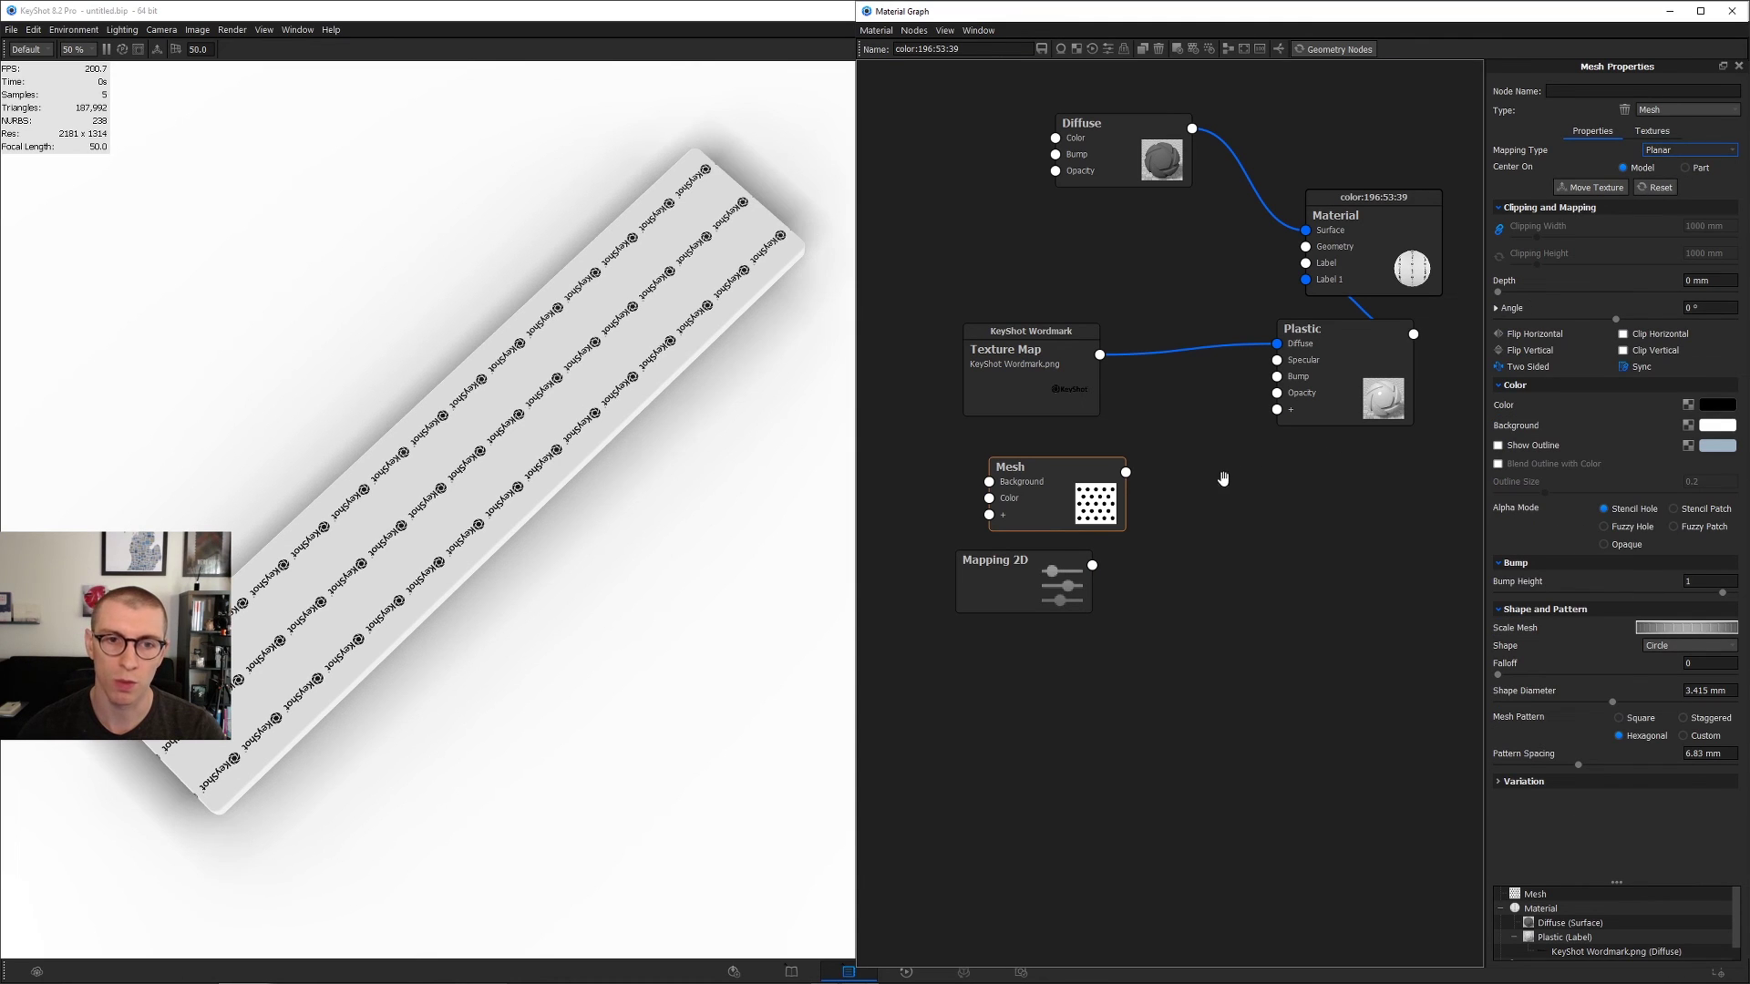
click(1048, 501)
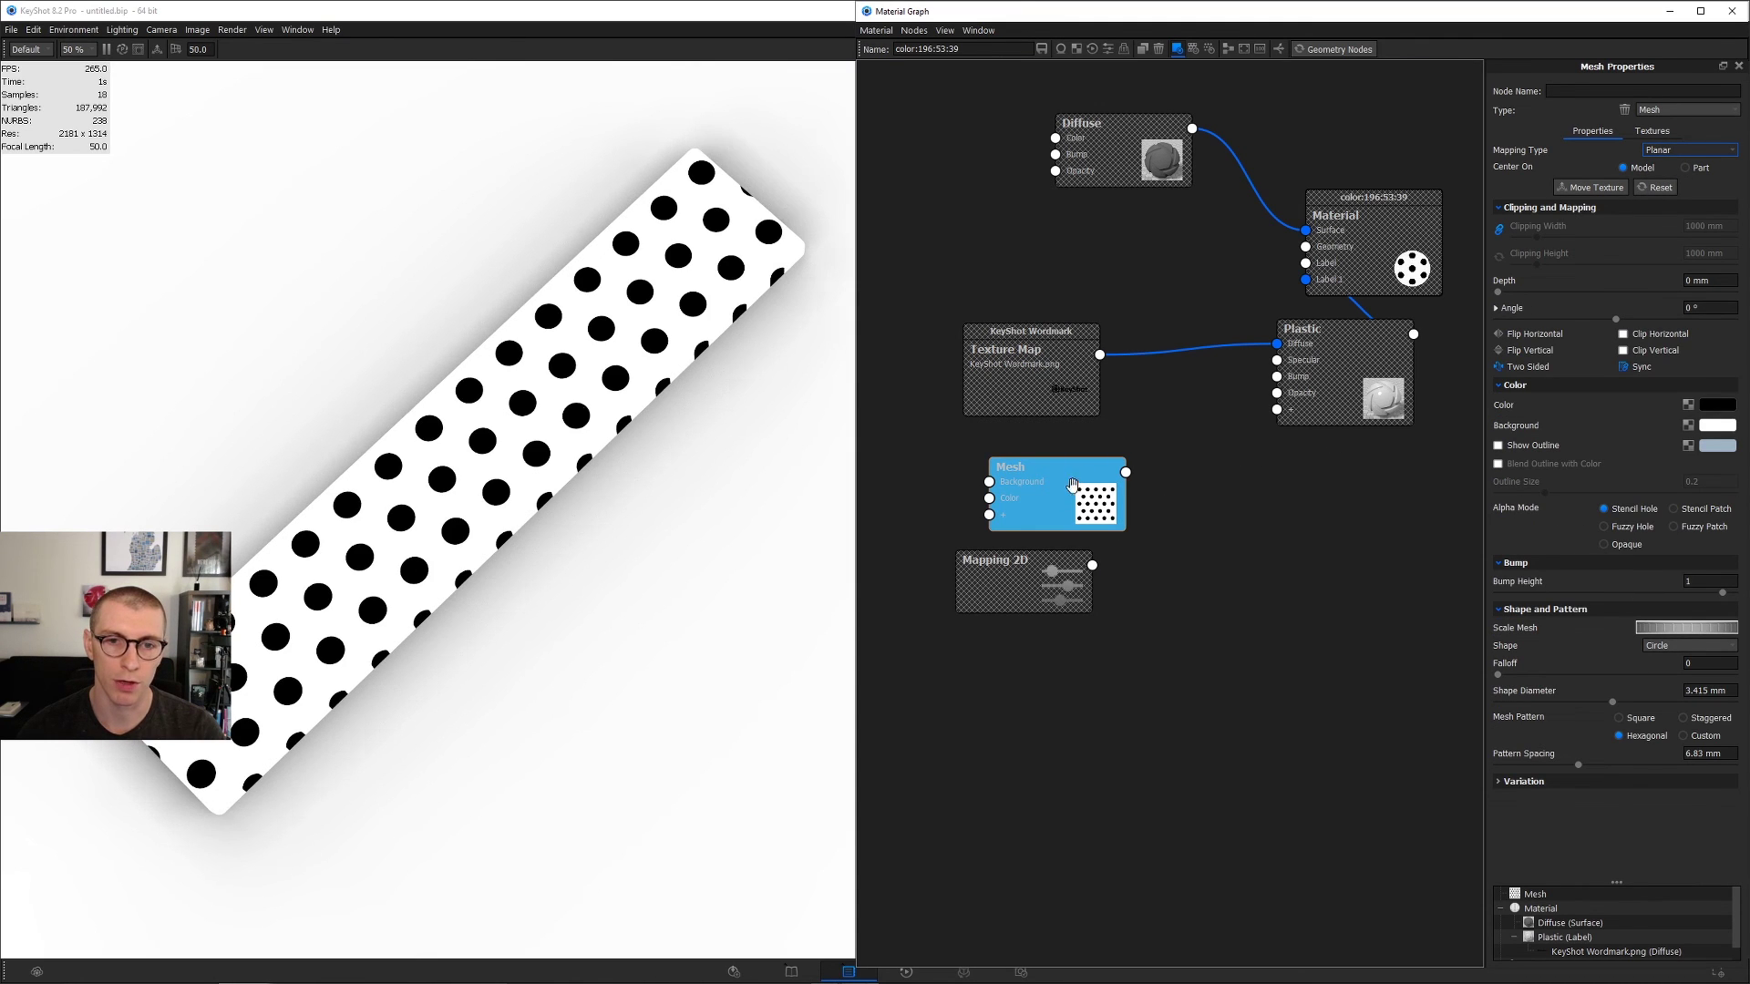
key(c)
Step: Connect the Mapping 2D node to the Mesh node's UV Mapping input and reposition the Mesh and wordmark Texture Map nodes
drag(1065, 485, 1126, 508)
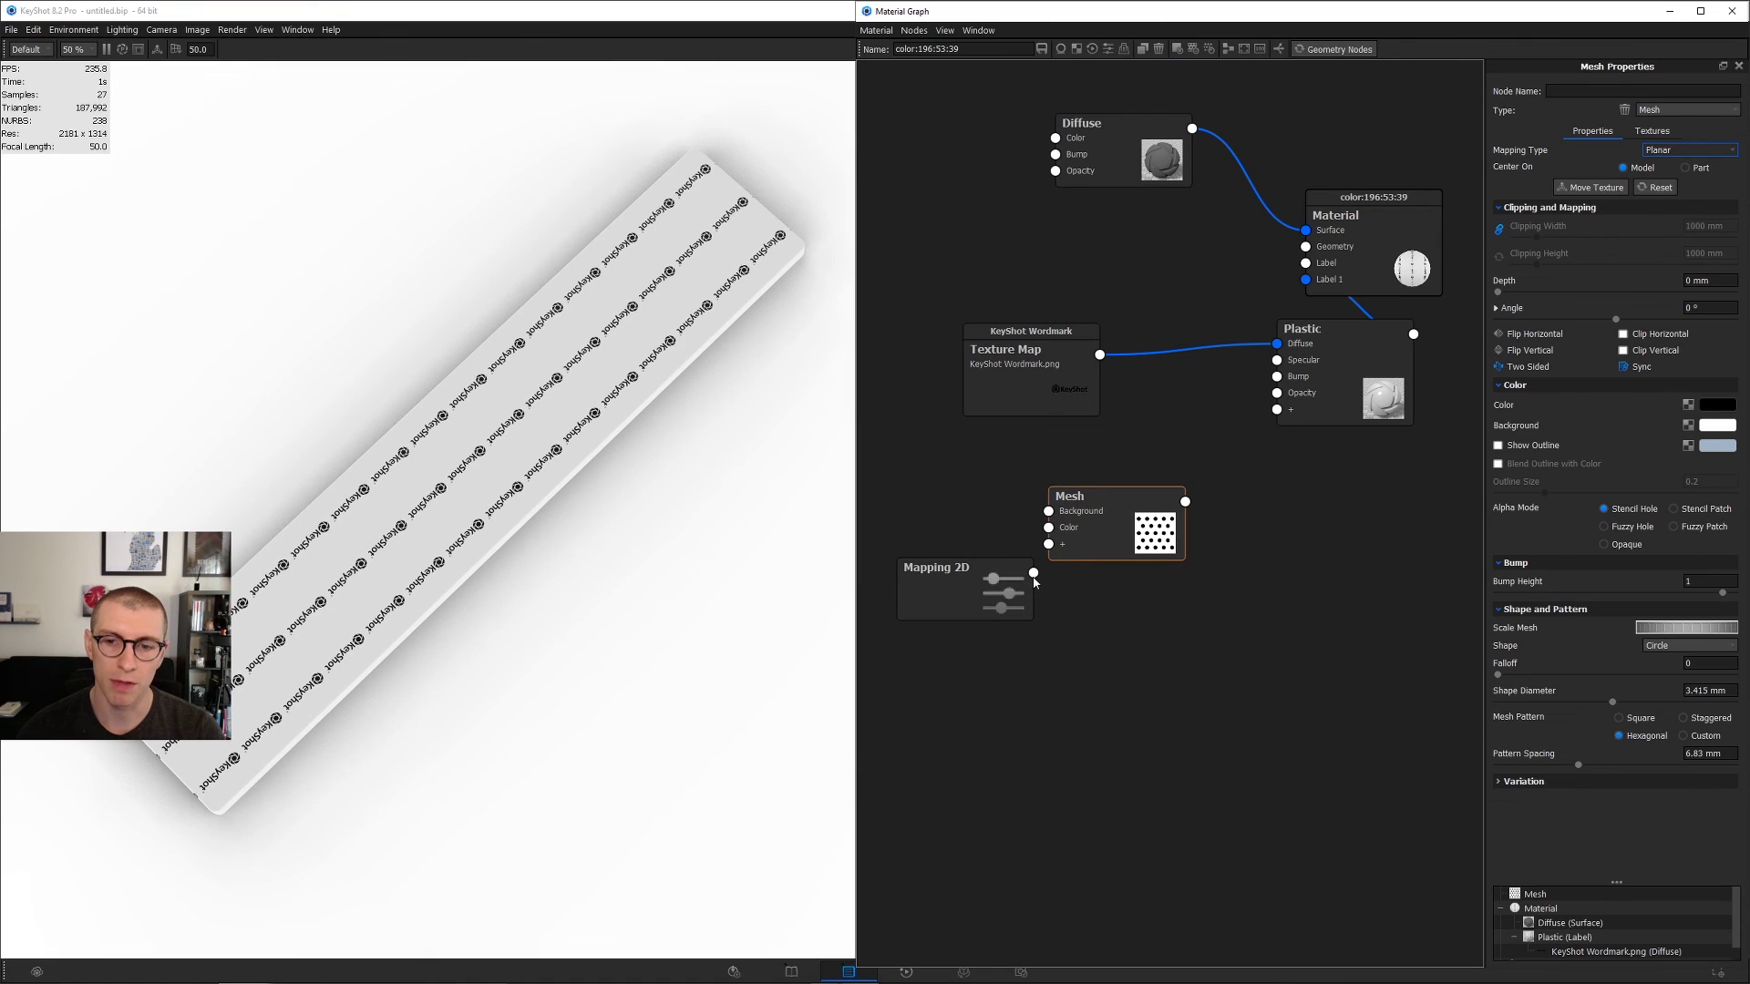
drag(1033, 573, 1103, 548)
click(1143, 552)
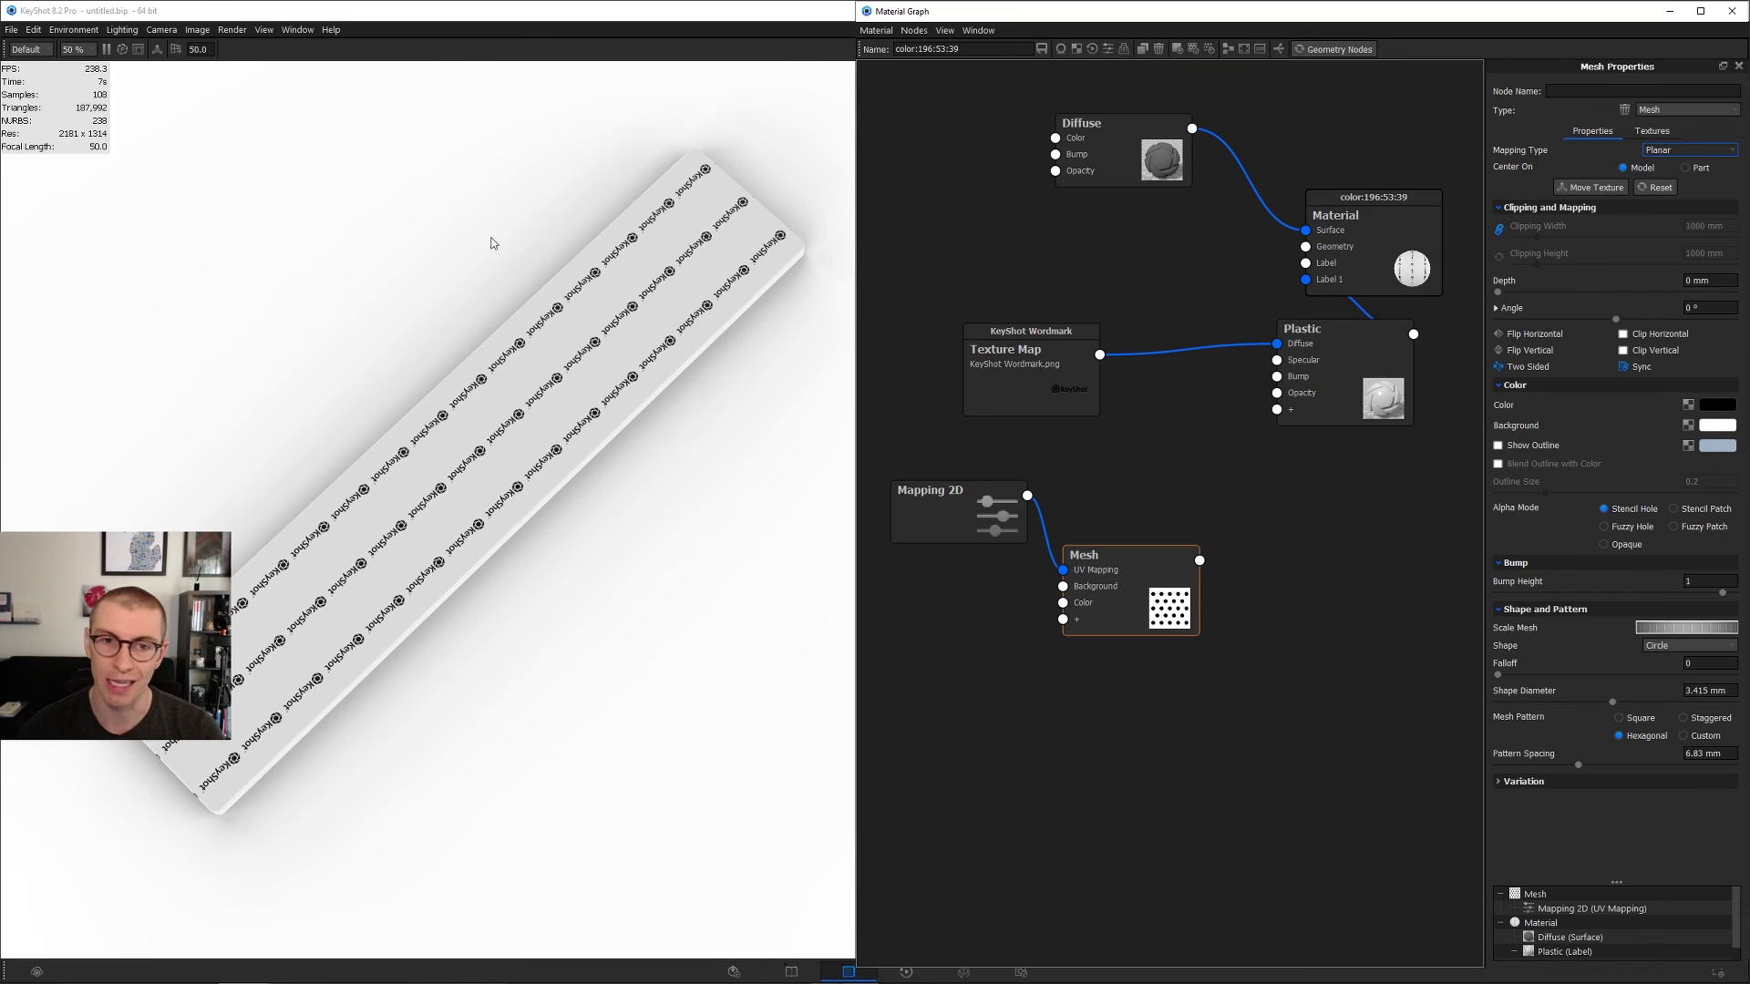
mouse_move(1111, 578)
mouse_down()
mouse_move(1099, 553)
mouse_move(1090, 583)
mouse_move(1107, 565)
mouse_up()
drag(1067, 358, 1169, 395)
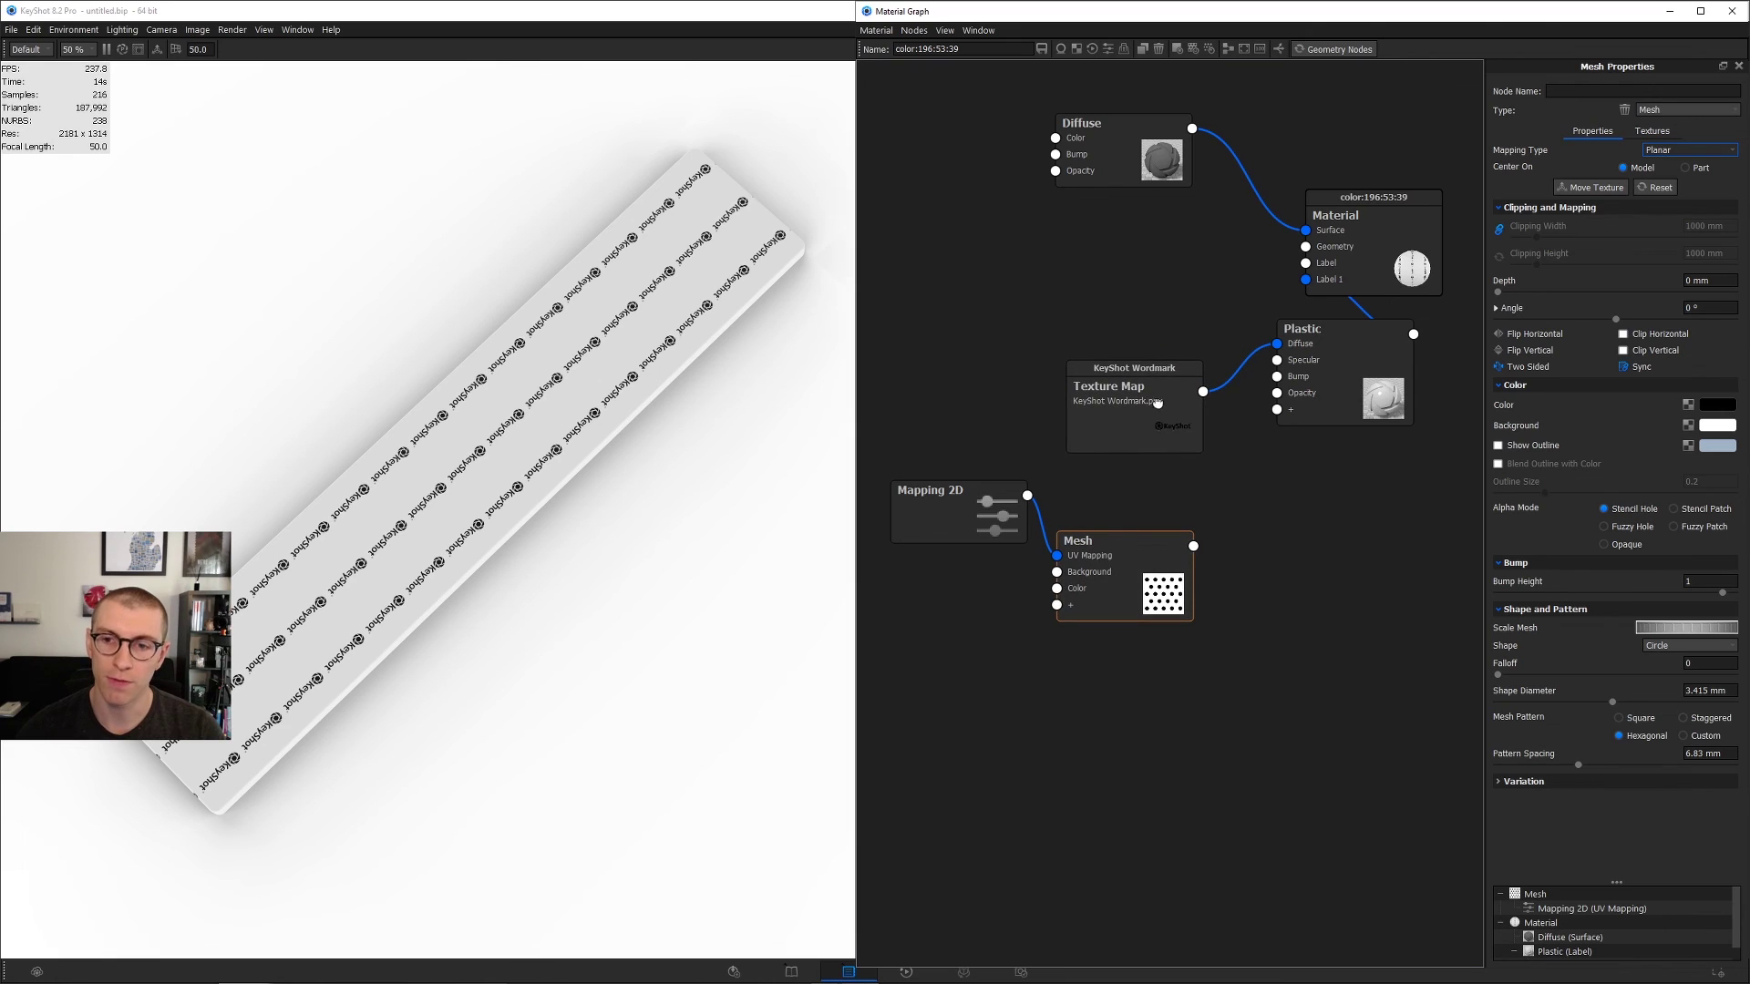
Step: Connect the Mesh node to the wordmark Texture Map's UV Mapping input and set the Texture Map's mapping type to Node
drag(1190, 546, 1098, 441)
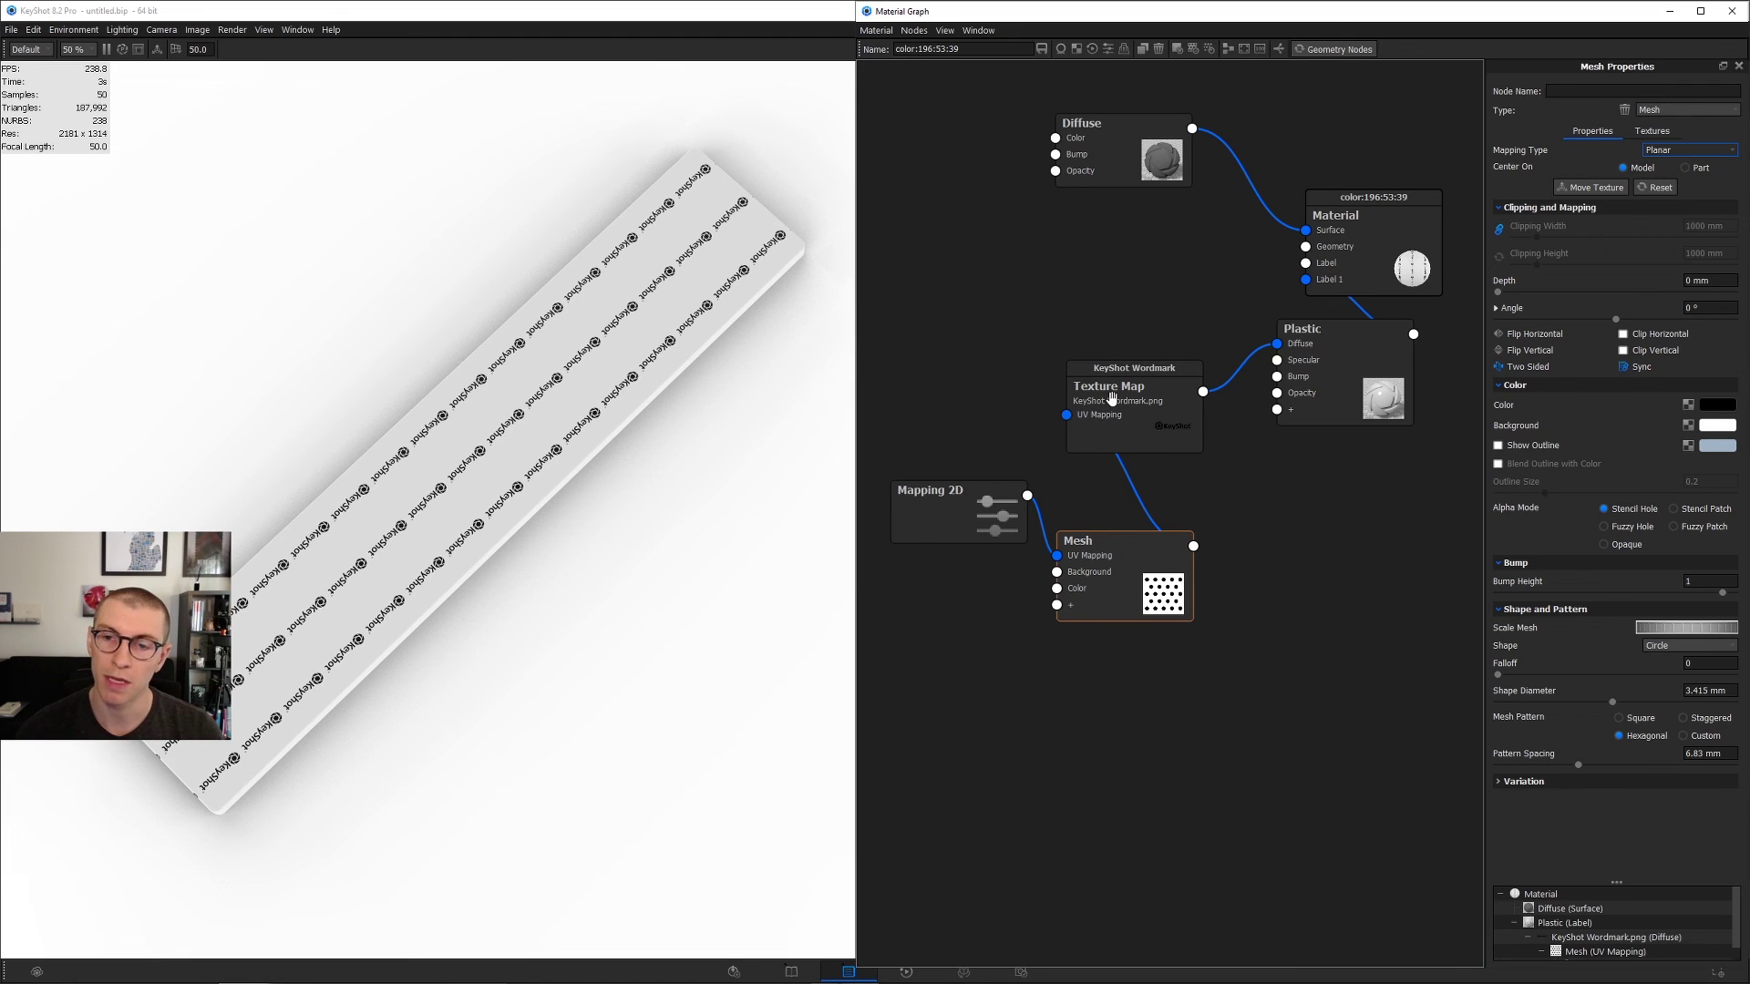
click(1112, 395)
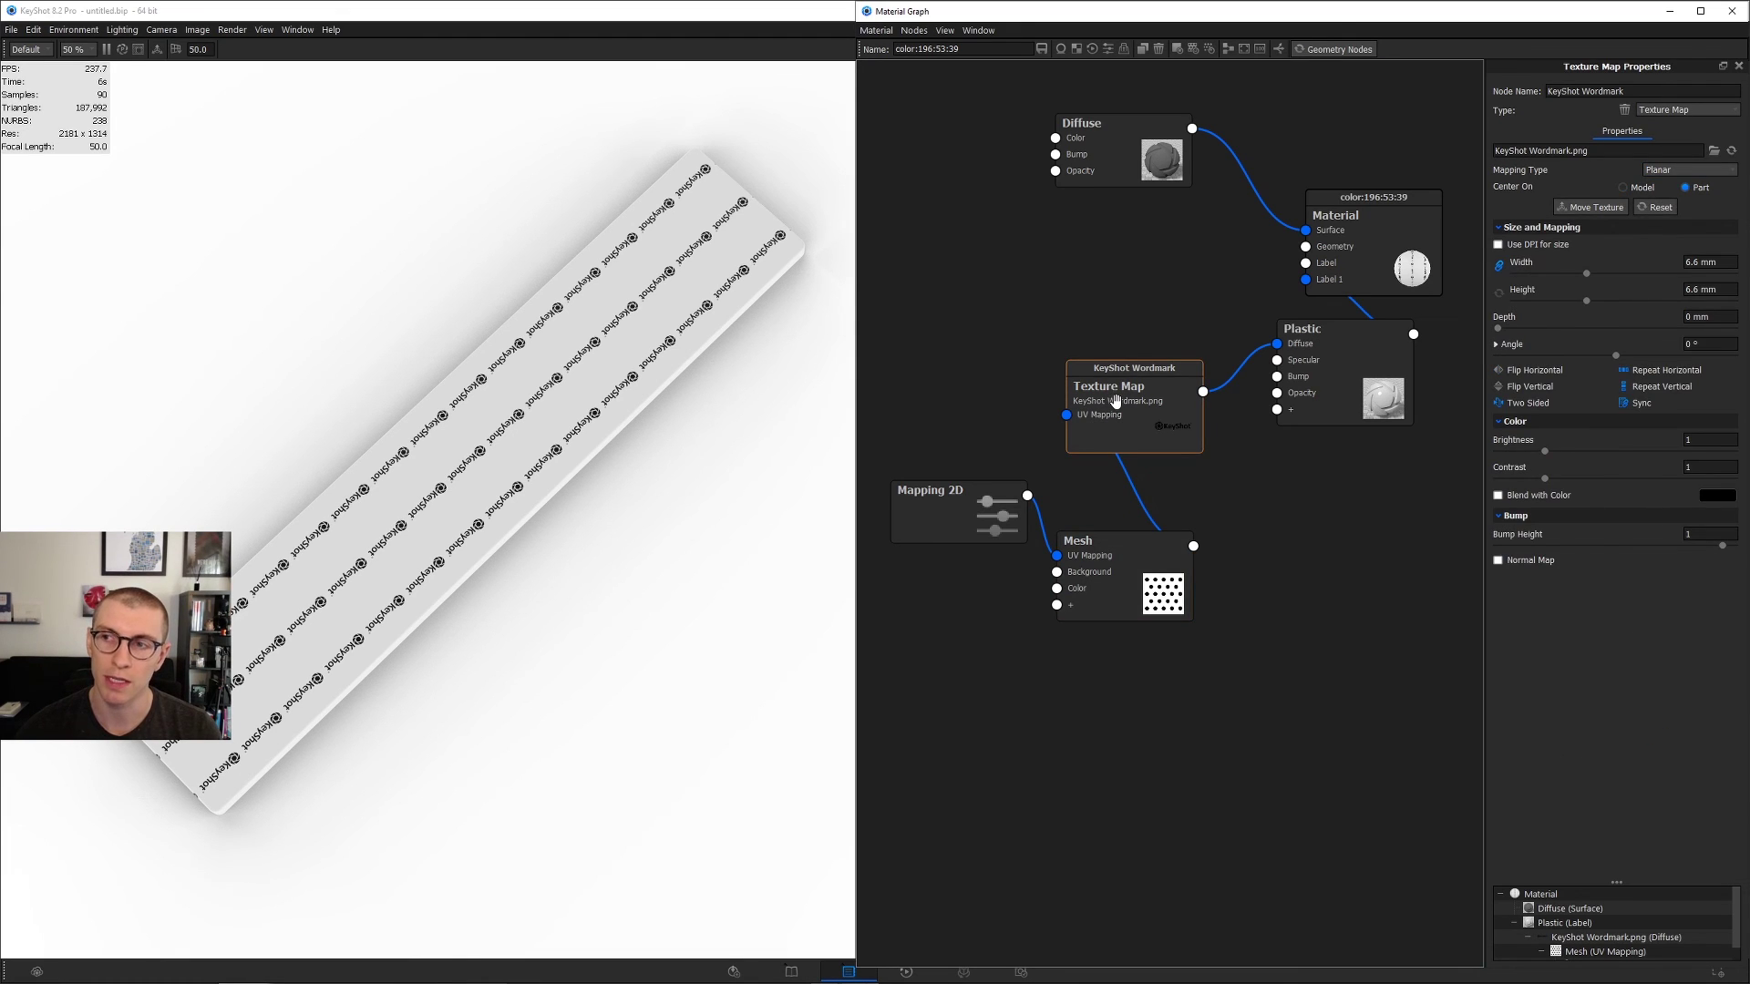
click(1677, 172)
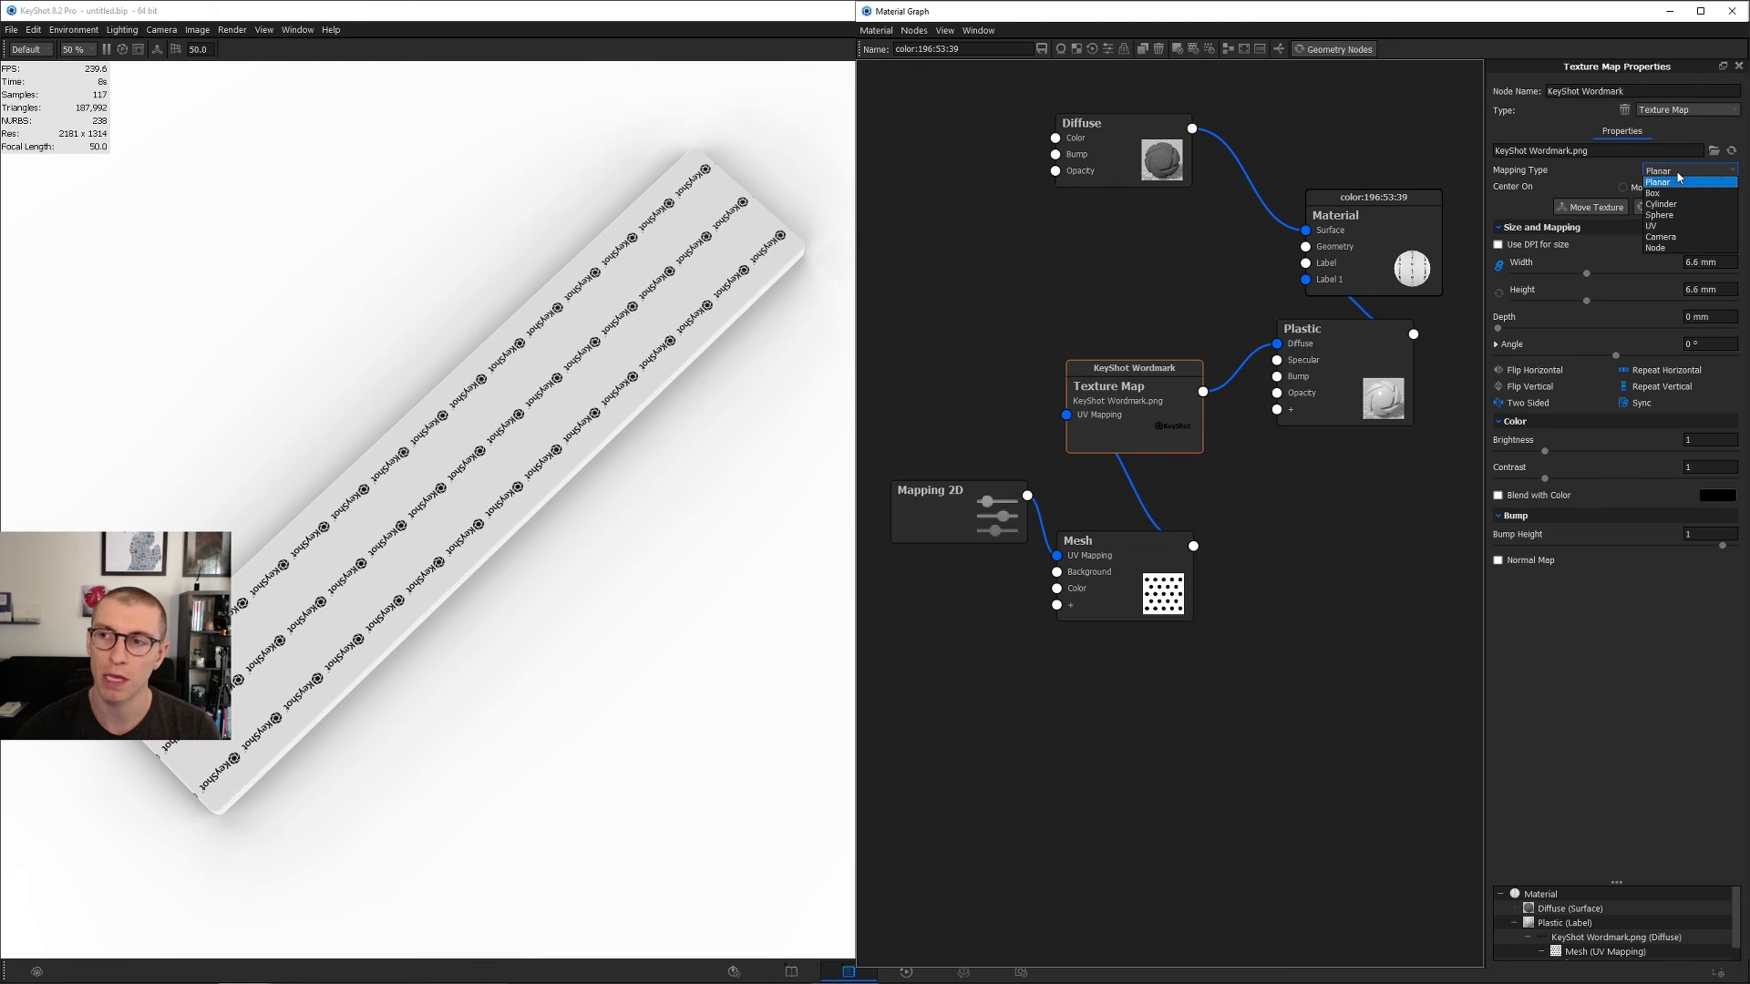
click(1656, 248)
scroll(538, 436, up, 3)
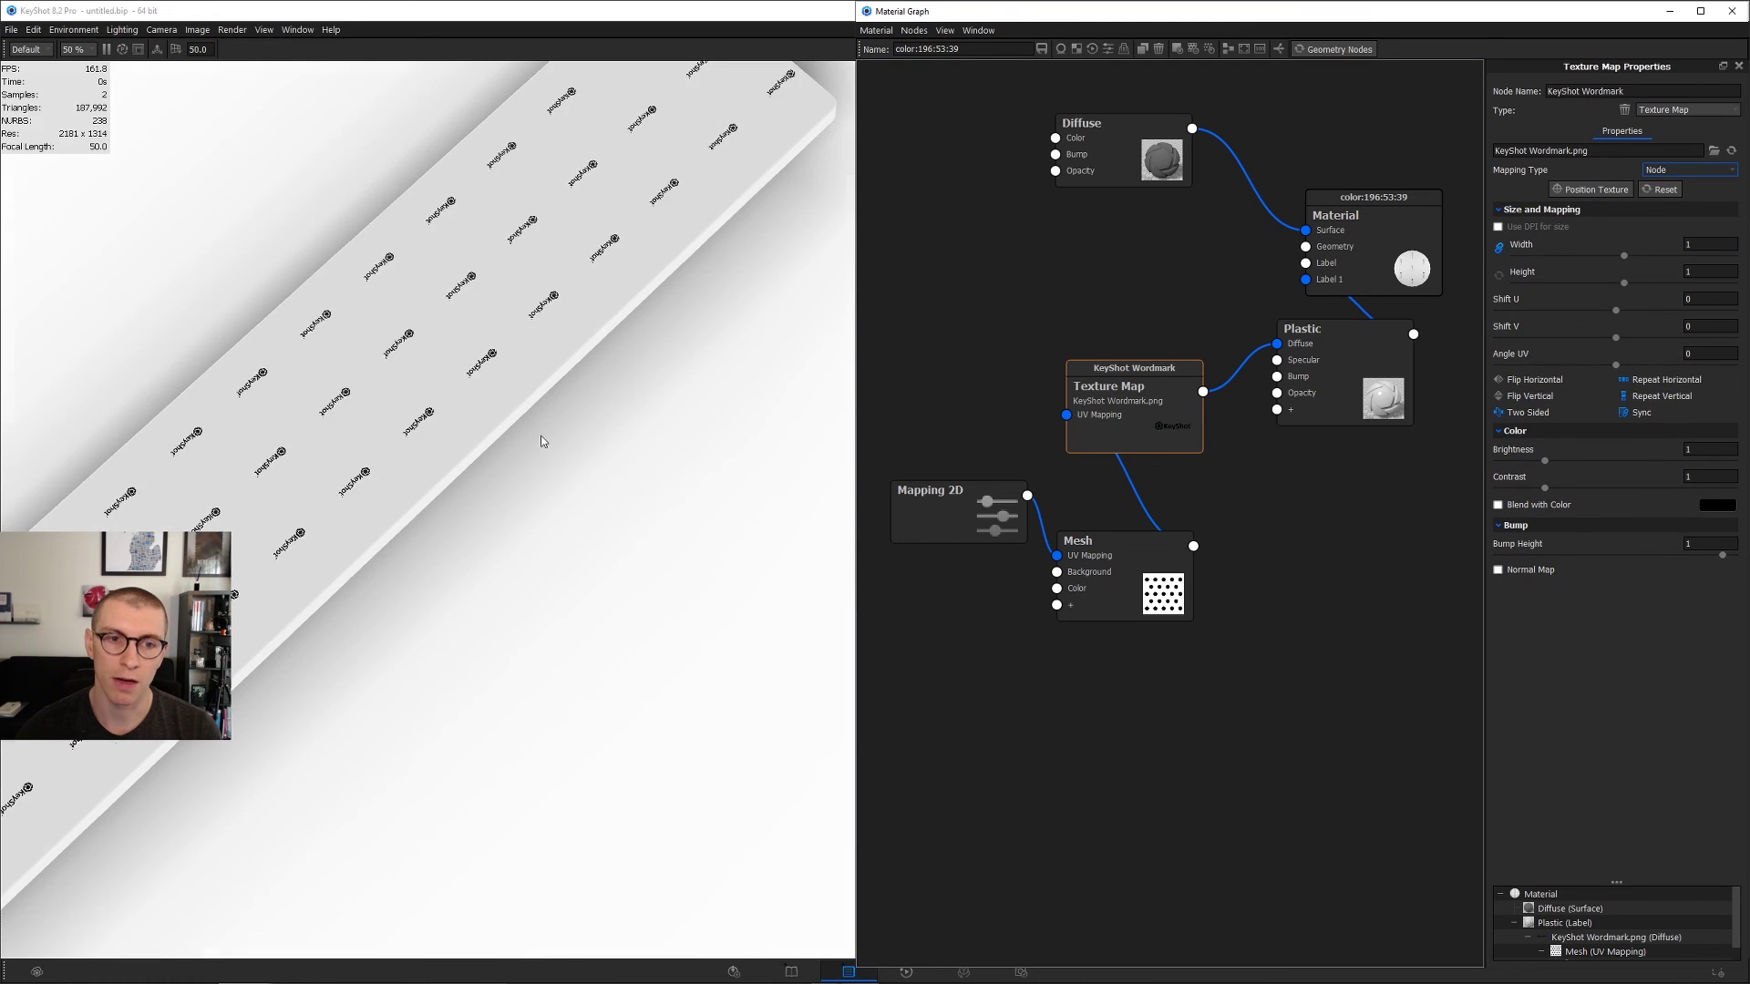
middle_drag(447, 399, 585, 474)
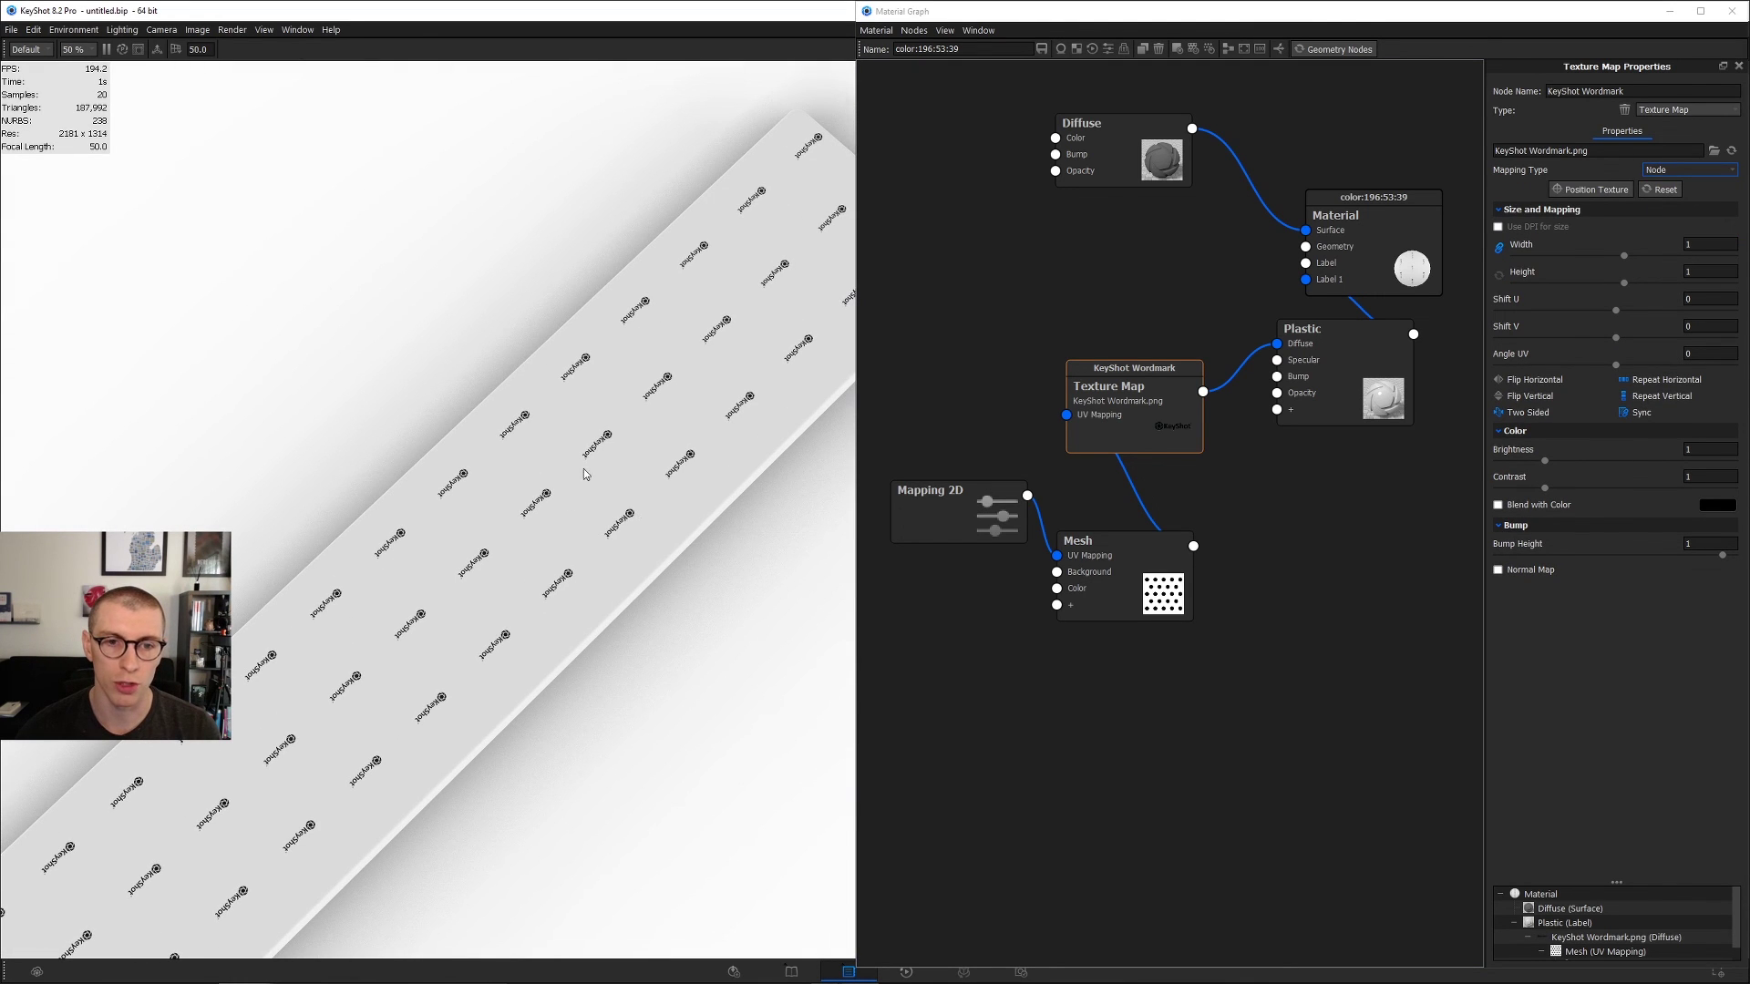
Step: Move the Mesh node up beside the Mapping 2D node, just below the wordmark Texture Map
click(1134, 553)
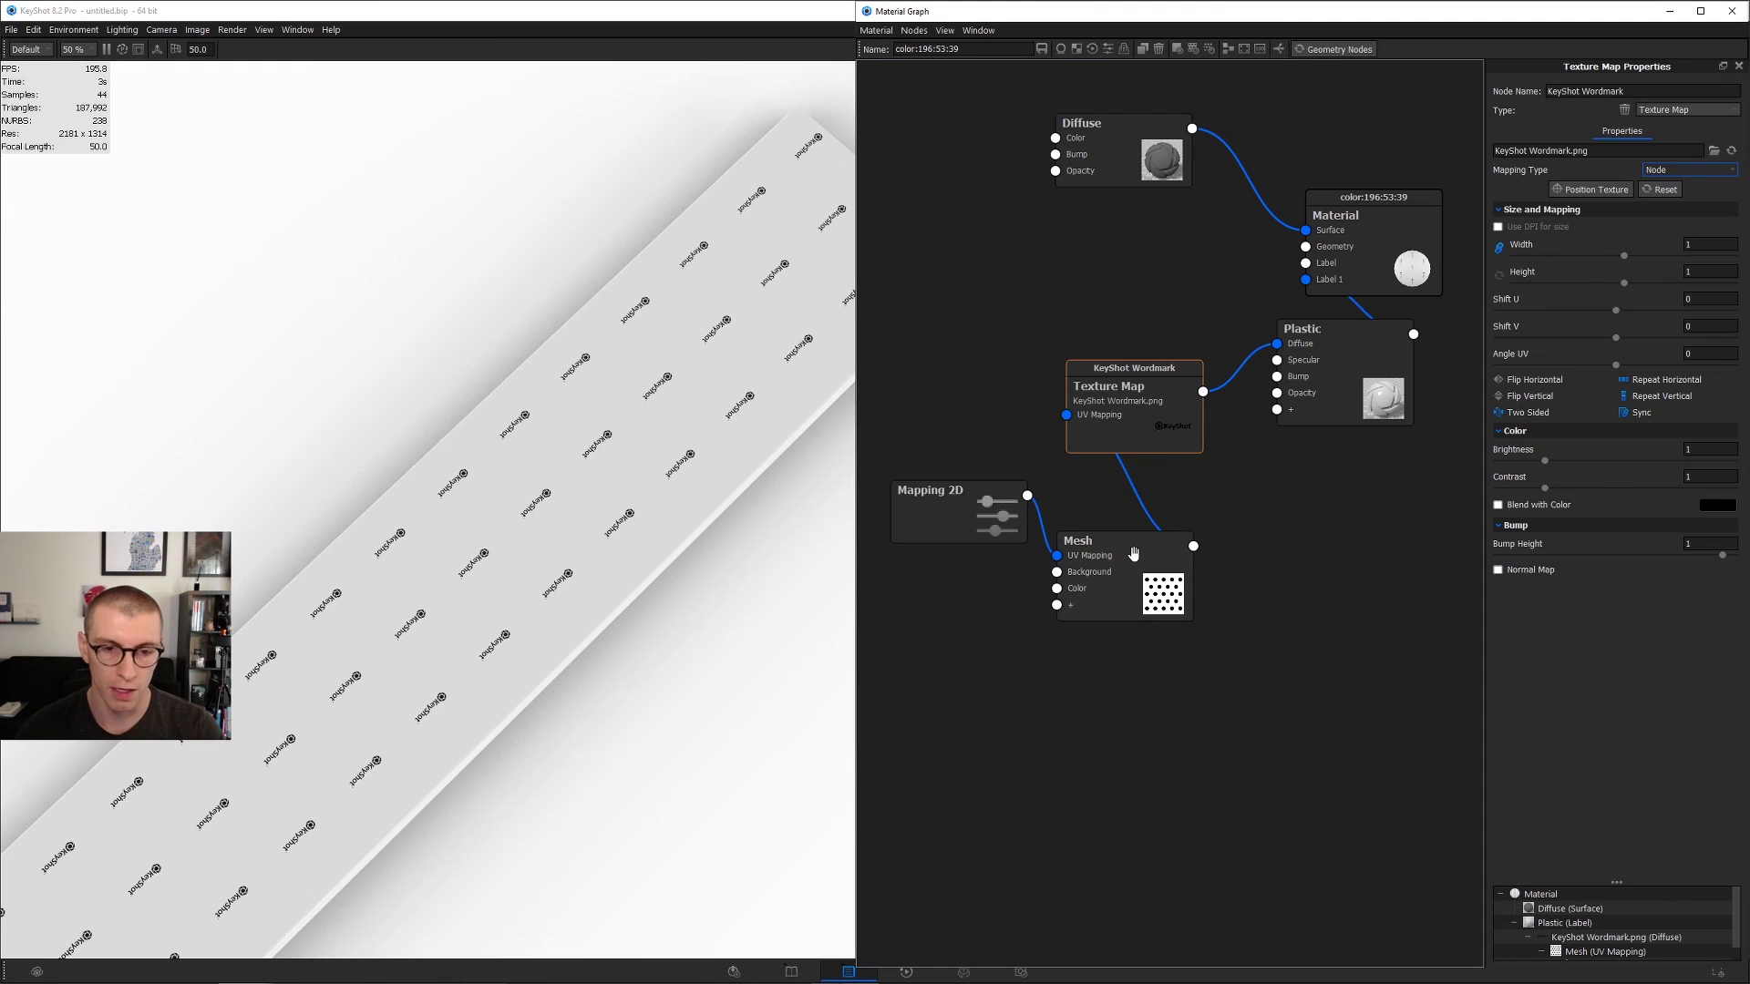
click(1134, 554)
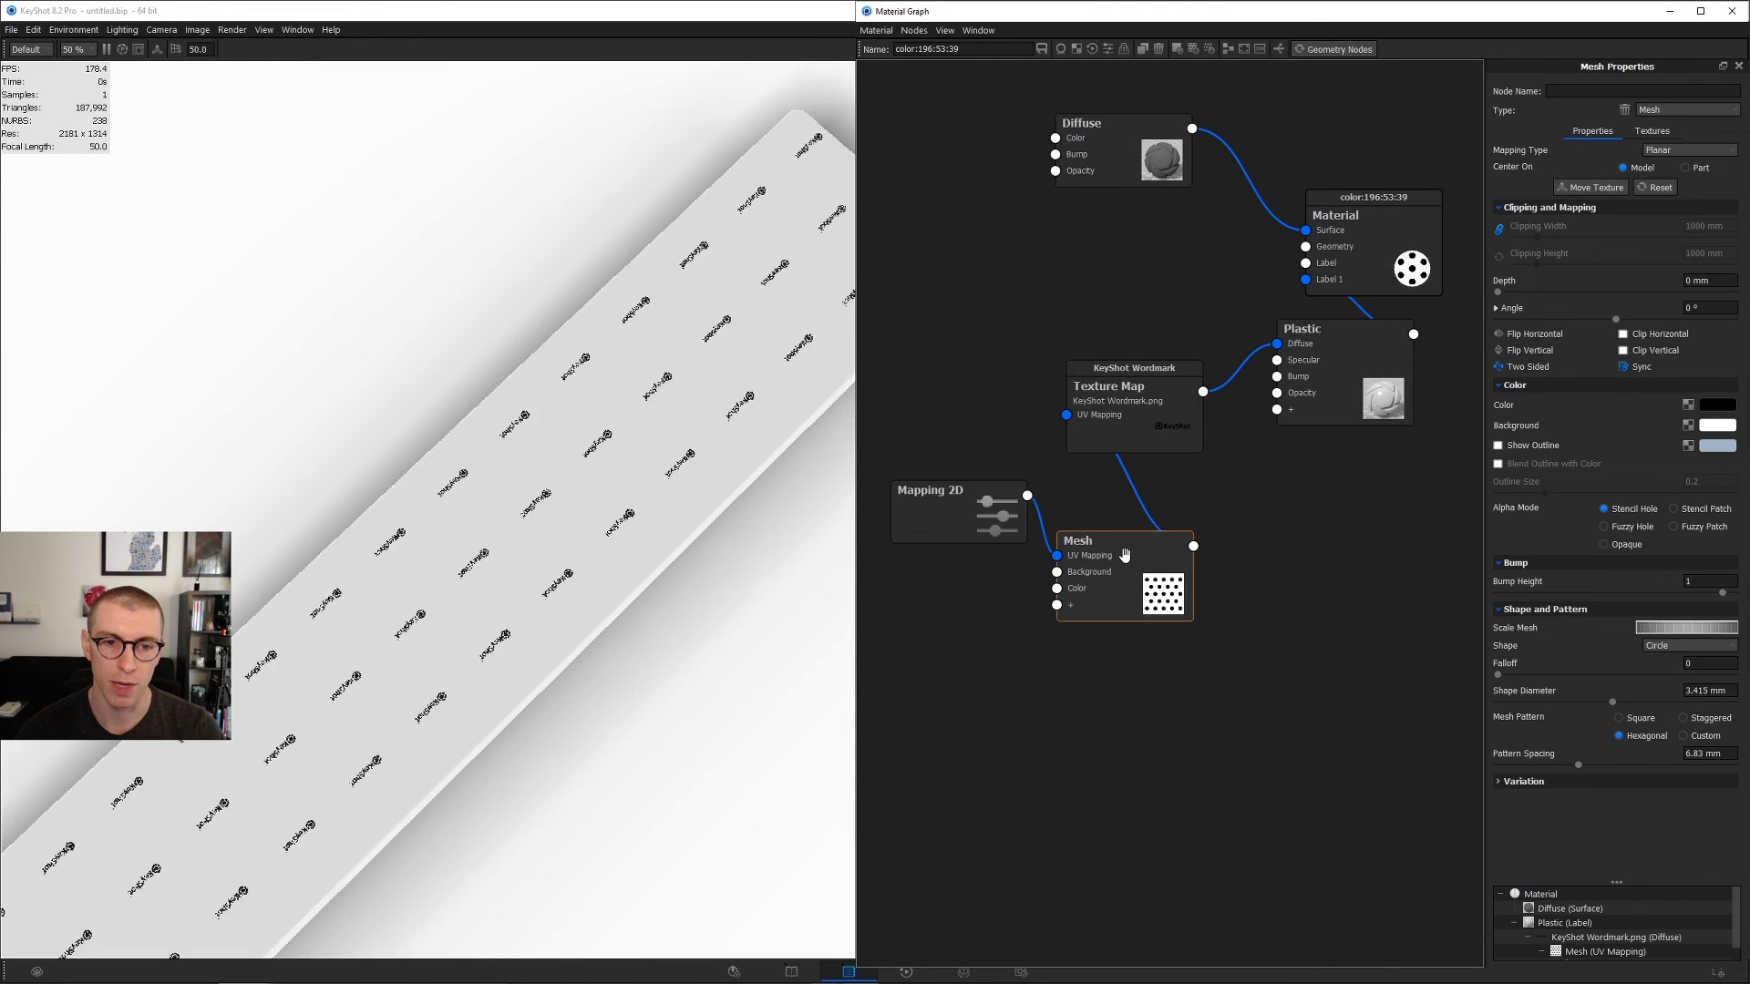
drag(1124, 555, 1135, 516)
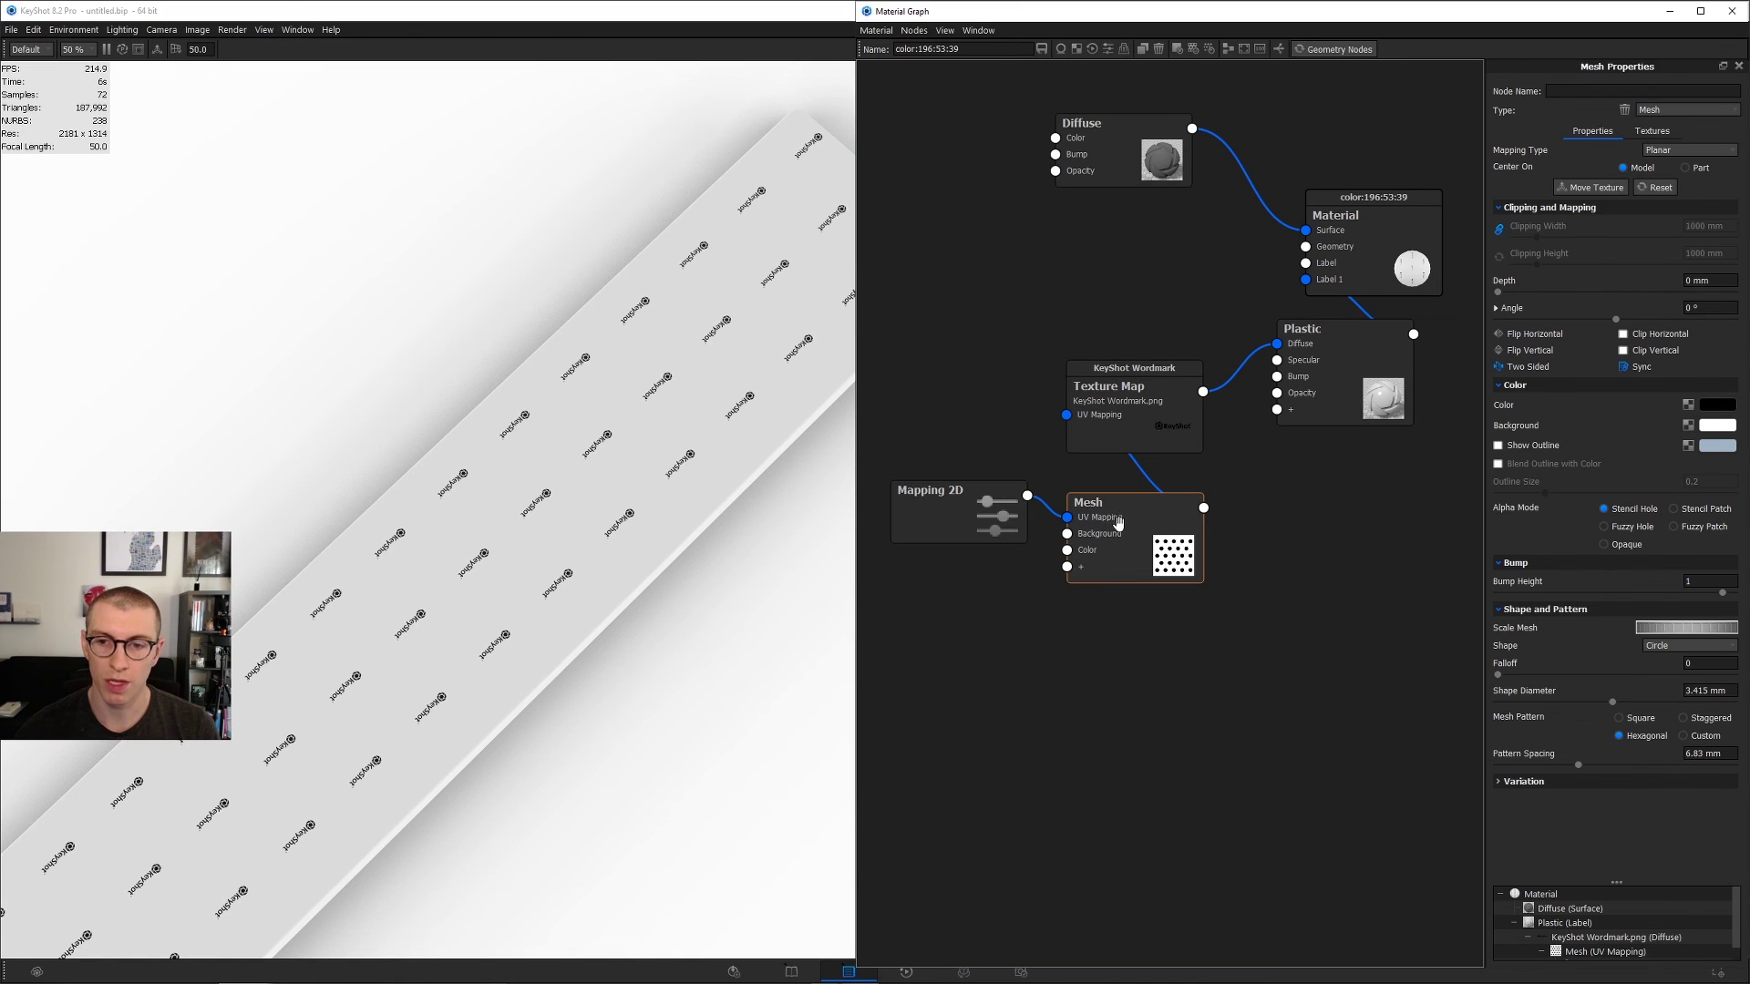
drag(1122, 518, 1139, 507)
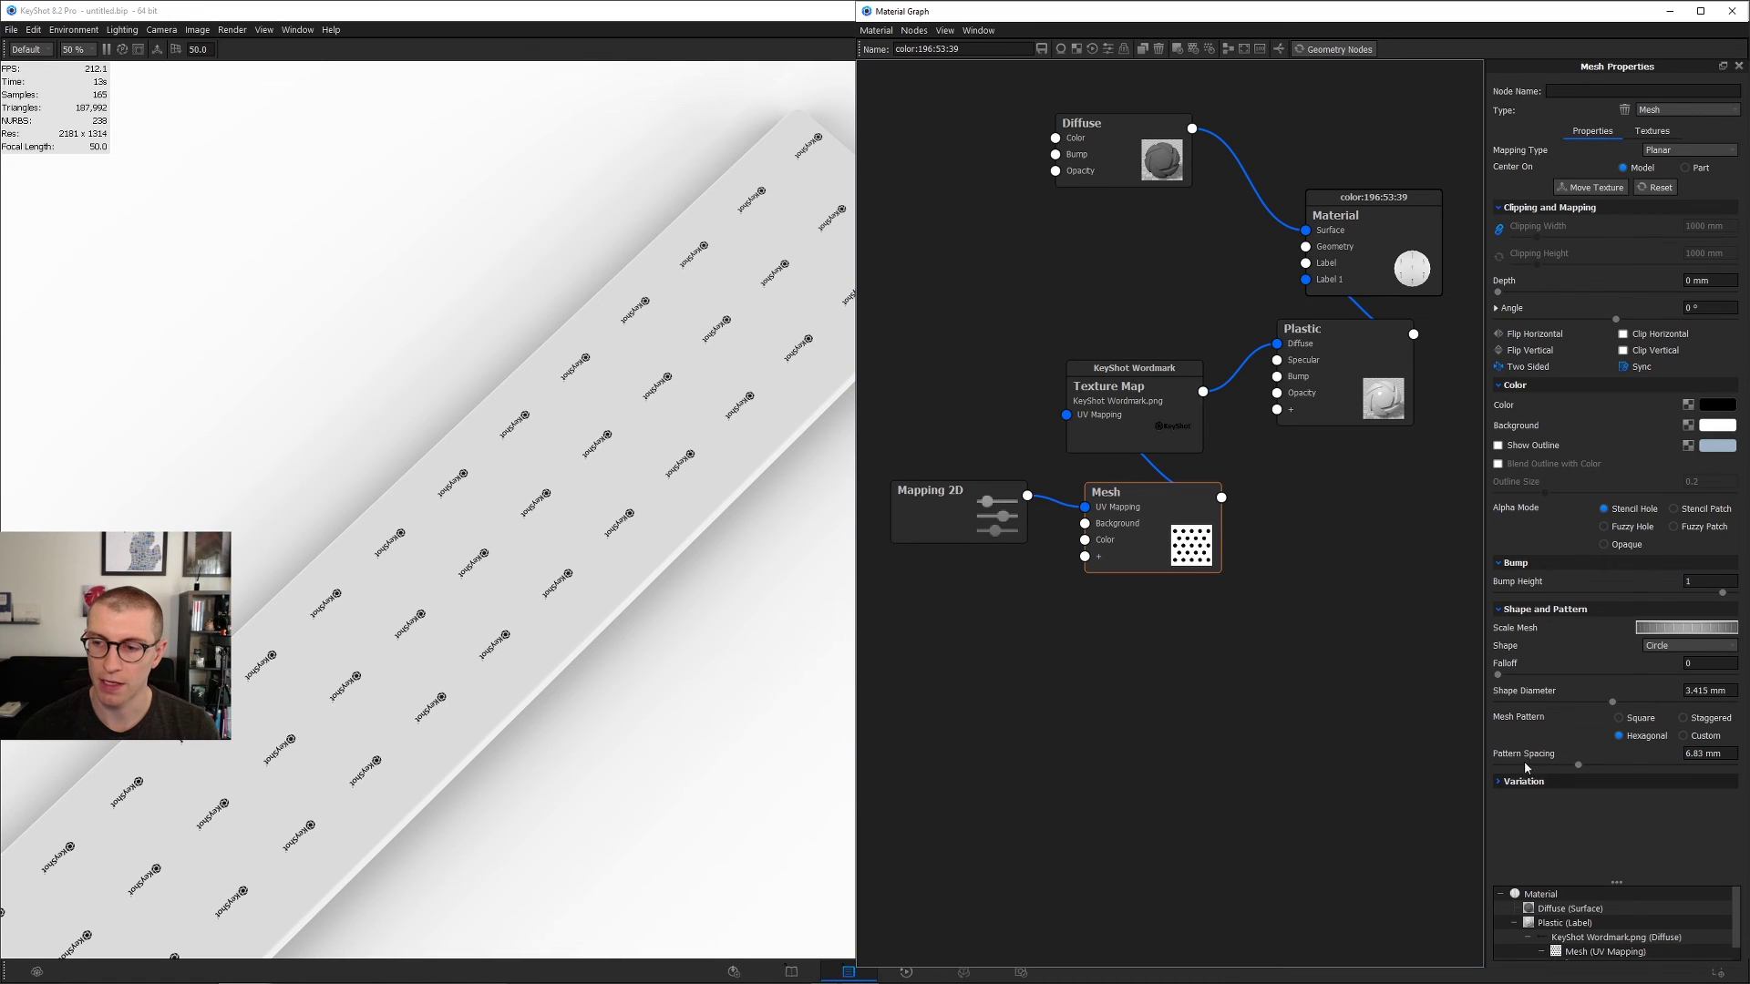
Step: Switch the Mesh pattern to Custom with Distance U at 6.06 mm and Distance V at 2.48 mm
click(1685, 736)
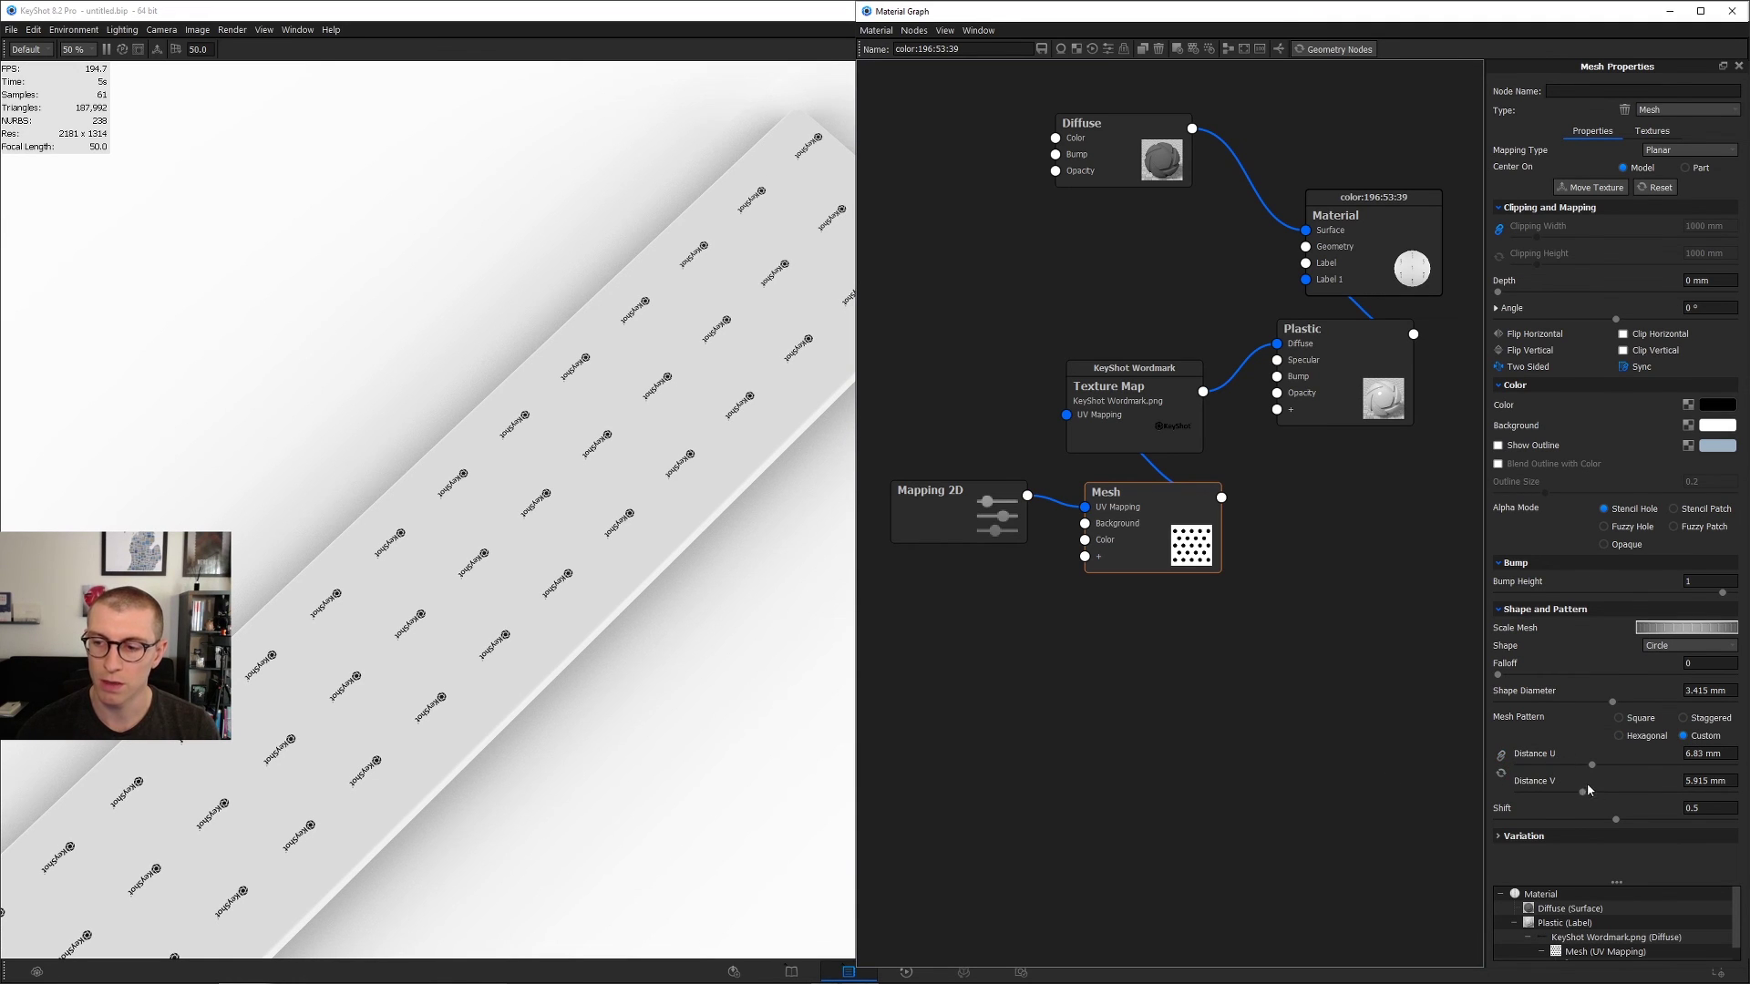
drag(1581, 797, 1544, 797)
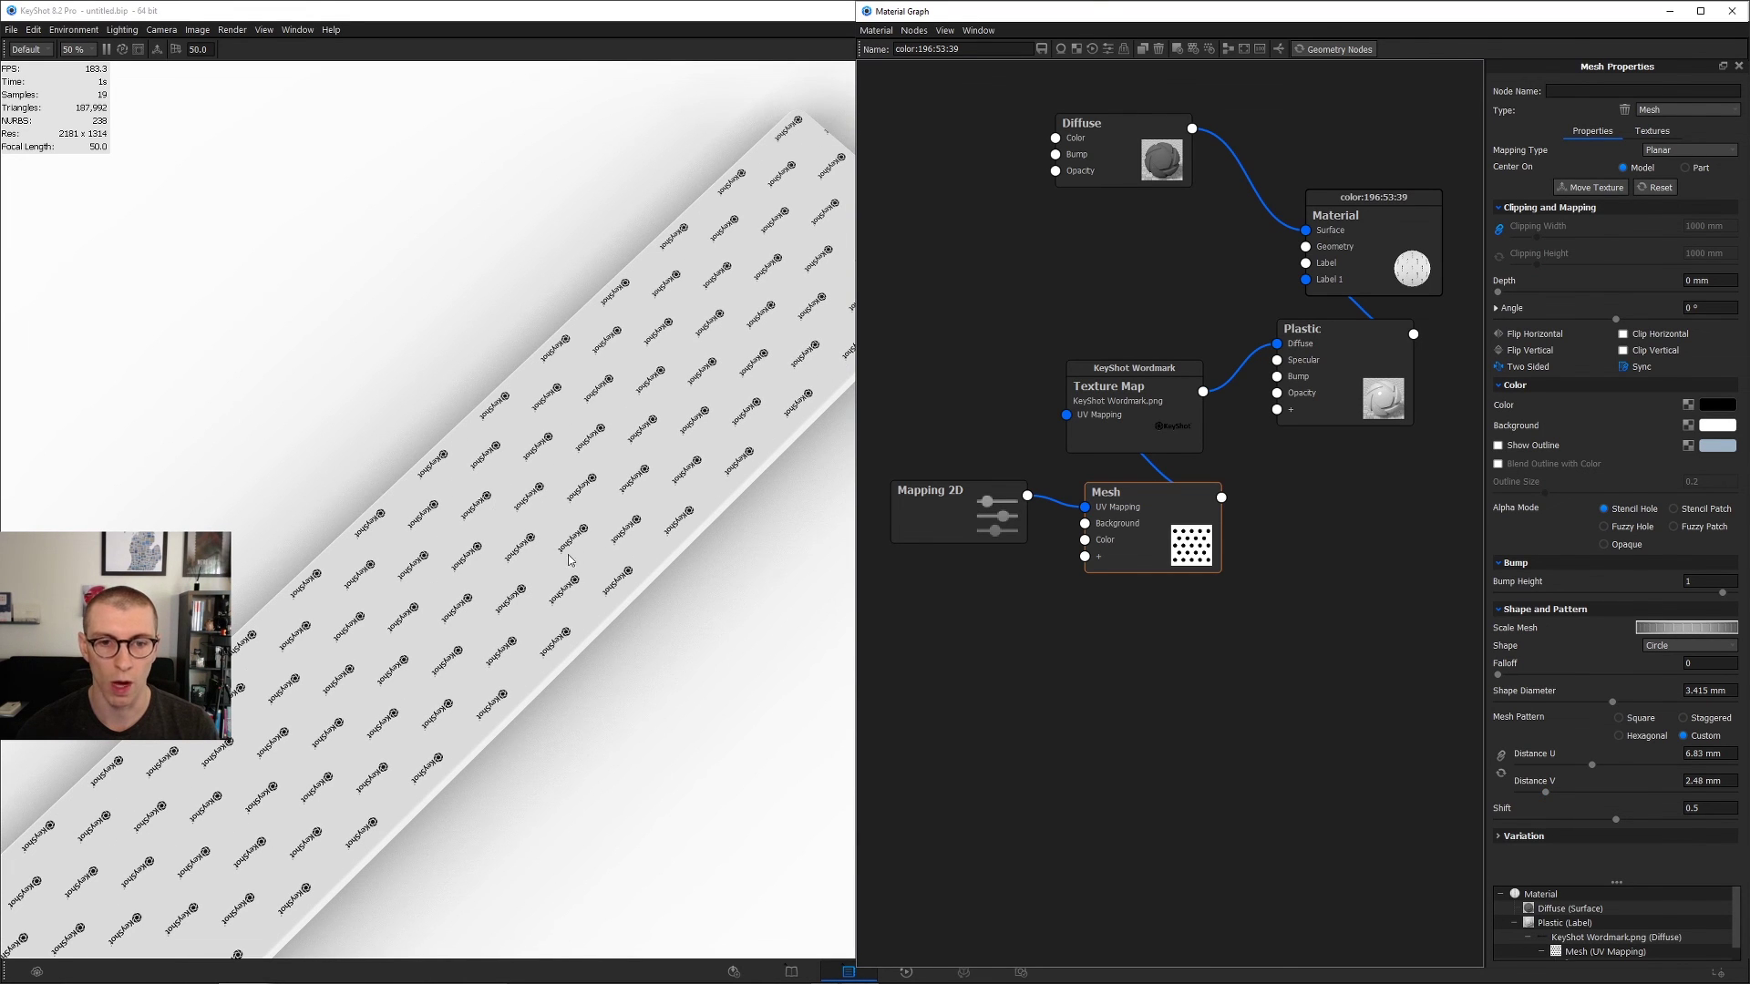
drag(1587, 765, 1583, 766)
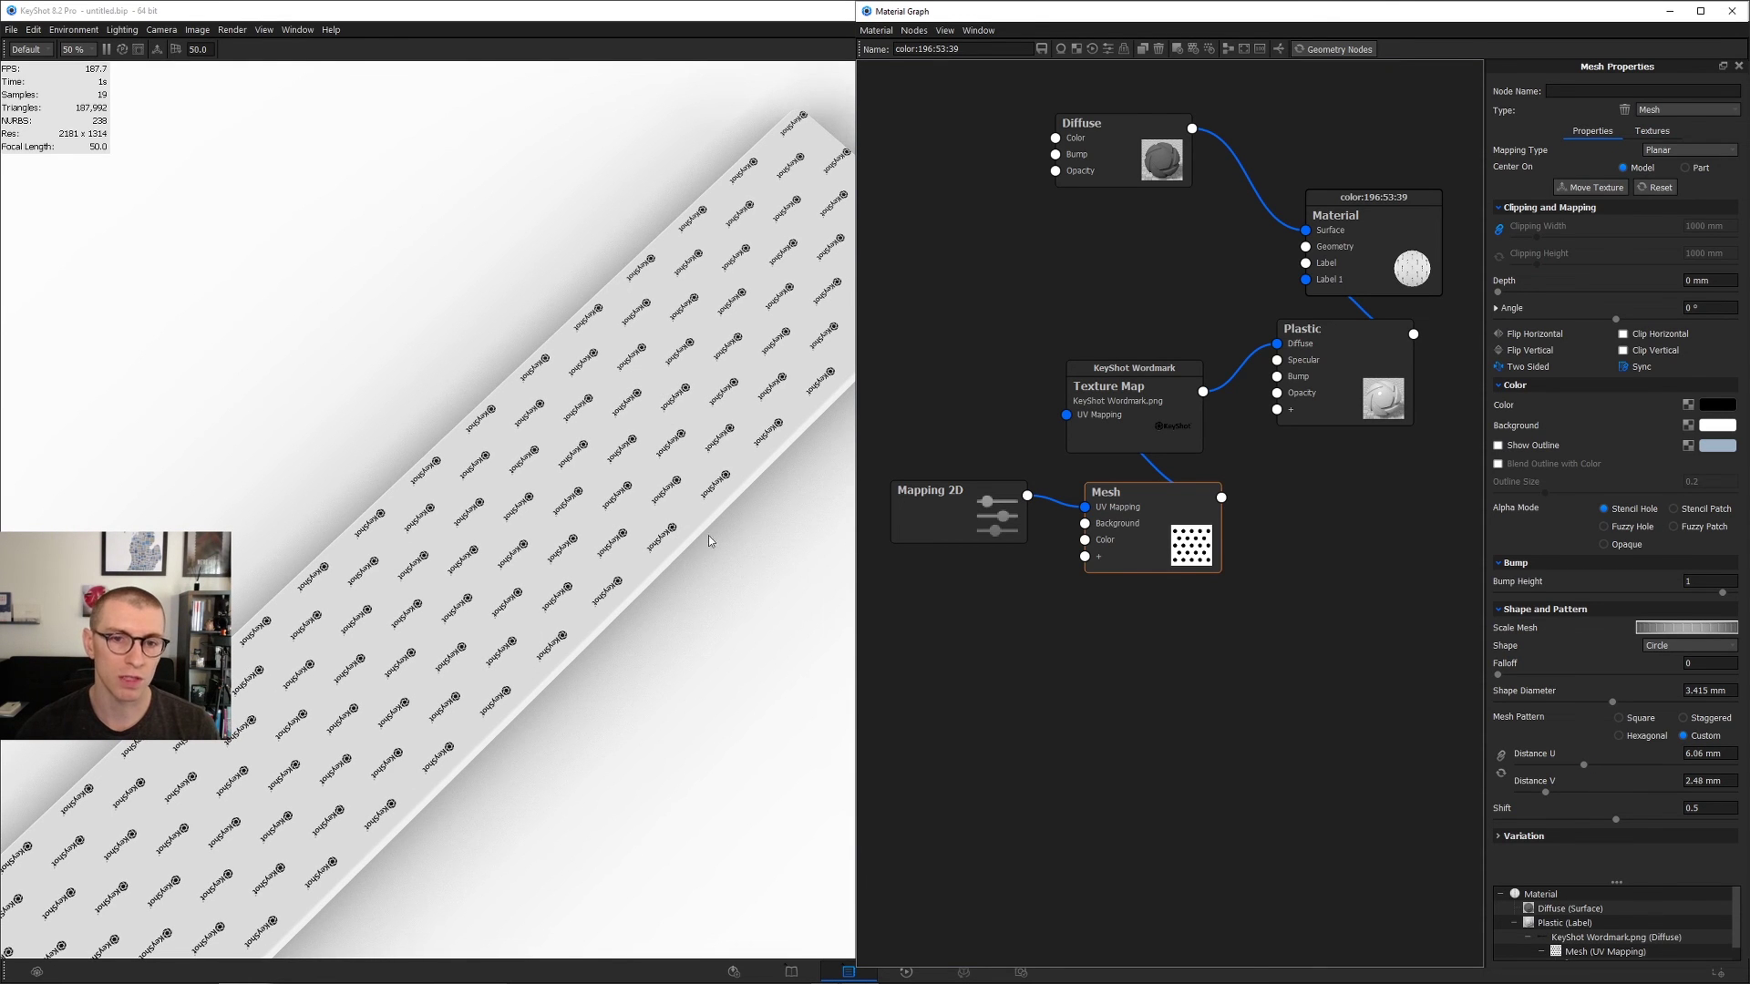
drag(1116, 497, 1128, 503)
drag(1133, 434, 1130, 405)
drag(1157, 525, 1172, 503)
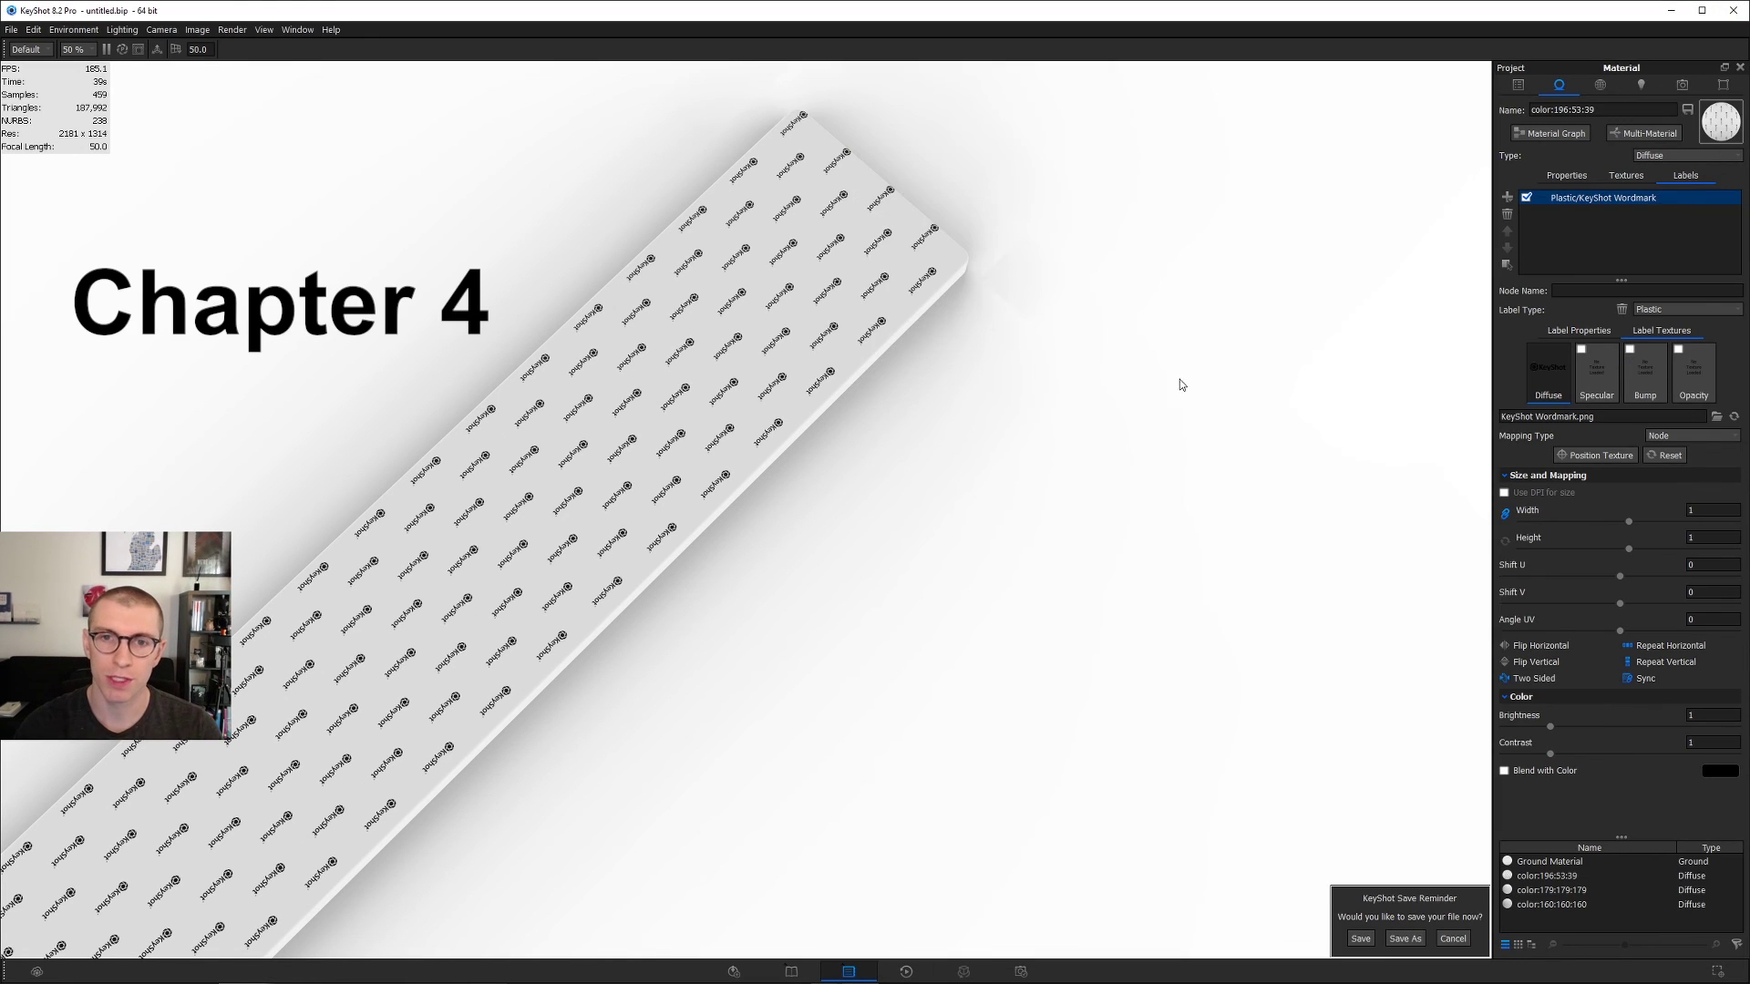
Step: Show all parts of the model, and hide the test sphere and the test bar so only the sticker sheet remains
scroll(1051, 447, down, 5)
right_click(811, 292)
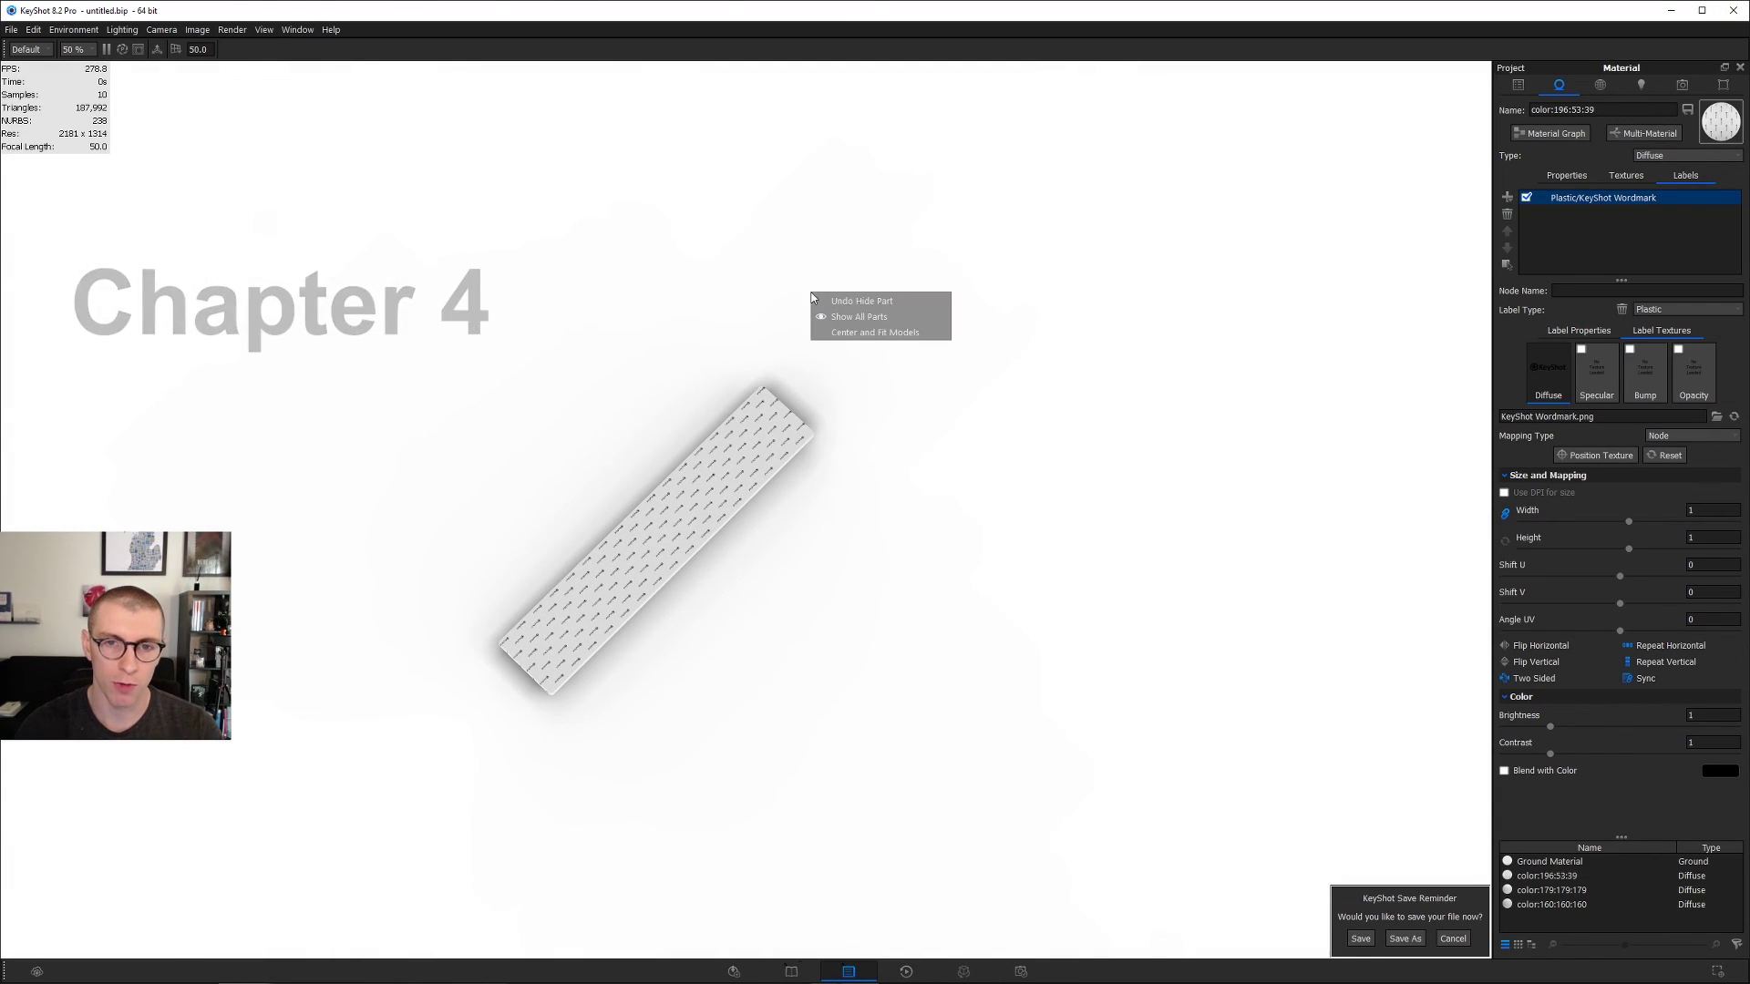
click(838, 314)
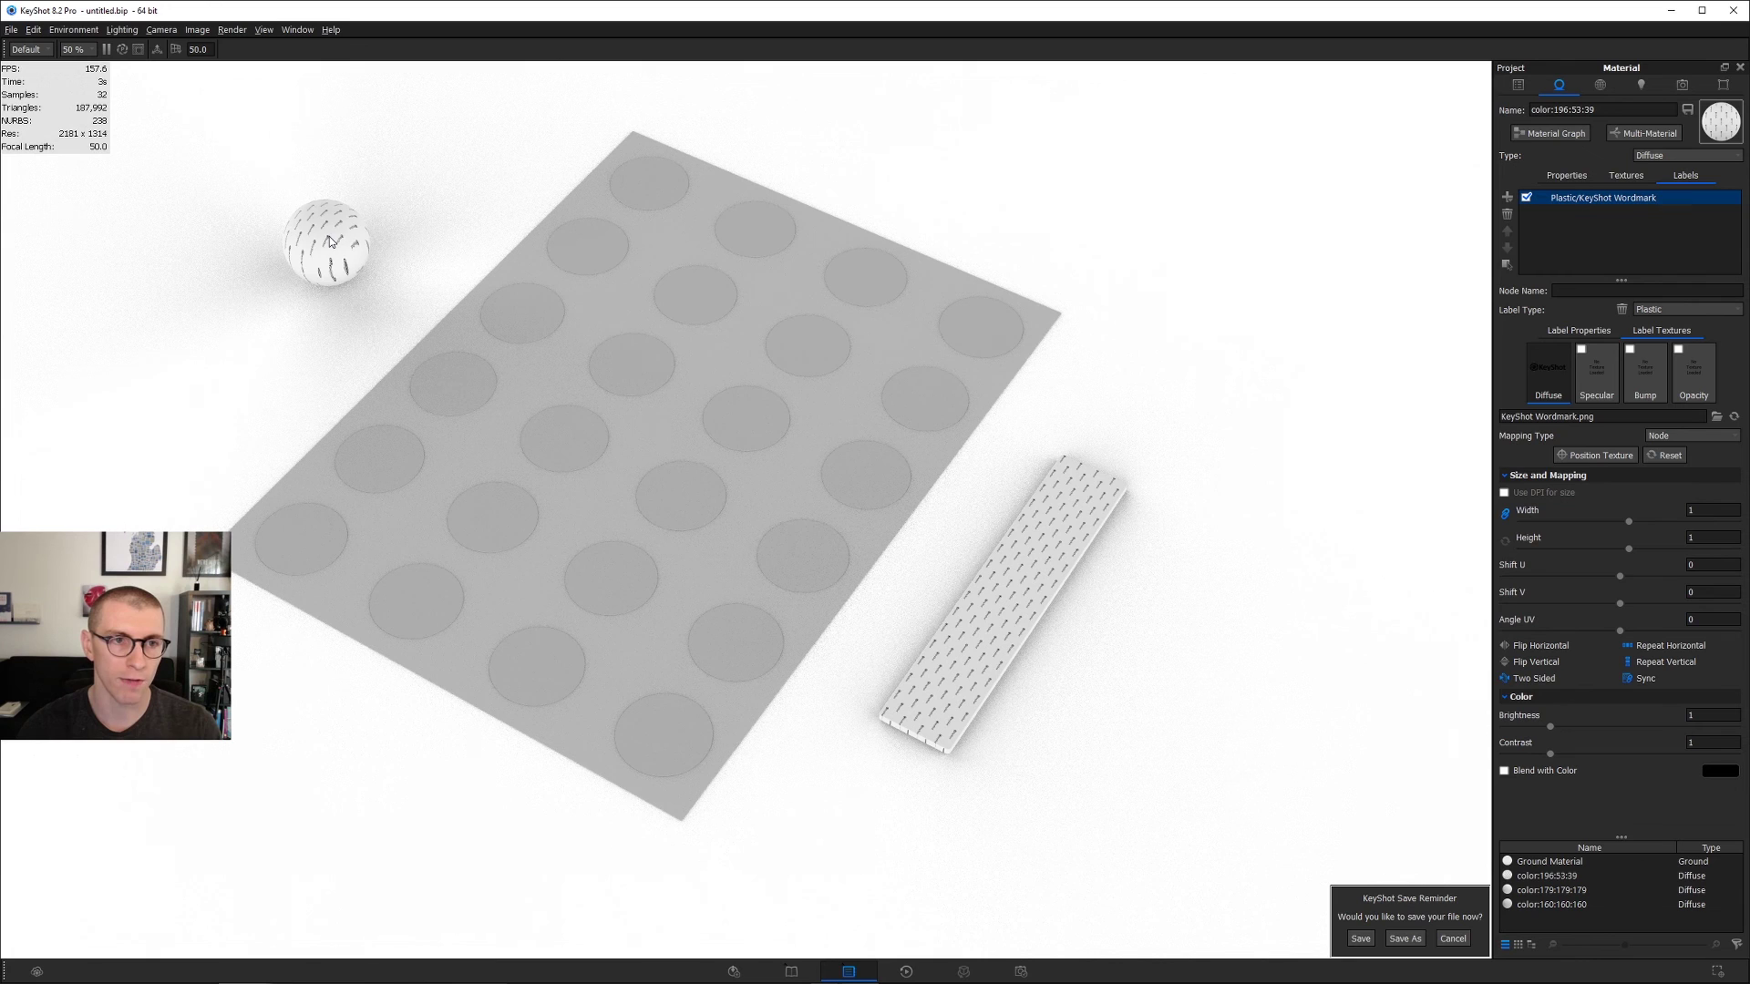
key(ctrl+h)
key(ctrl+h)
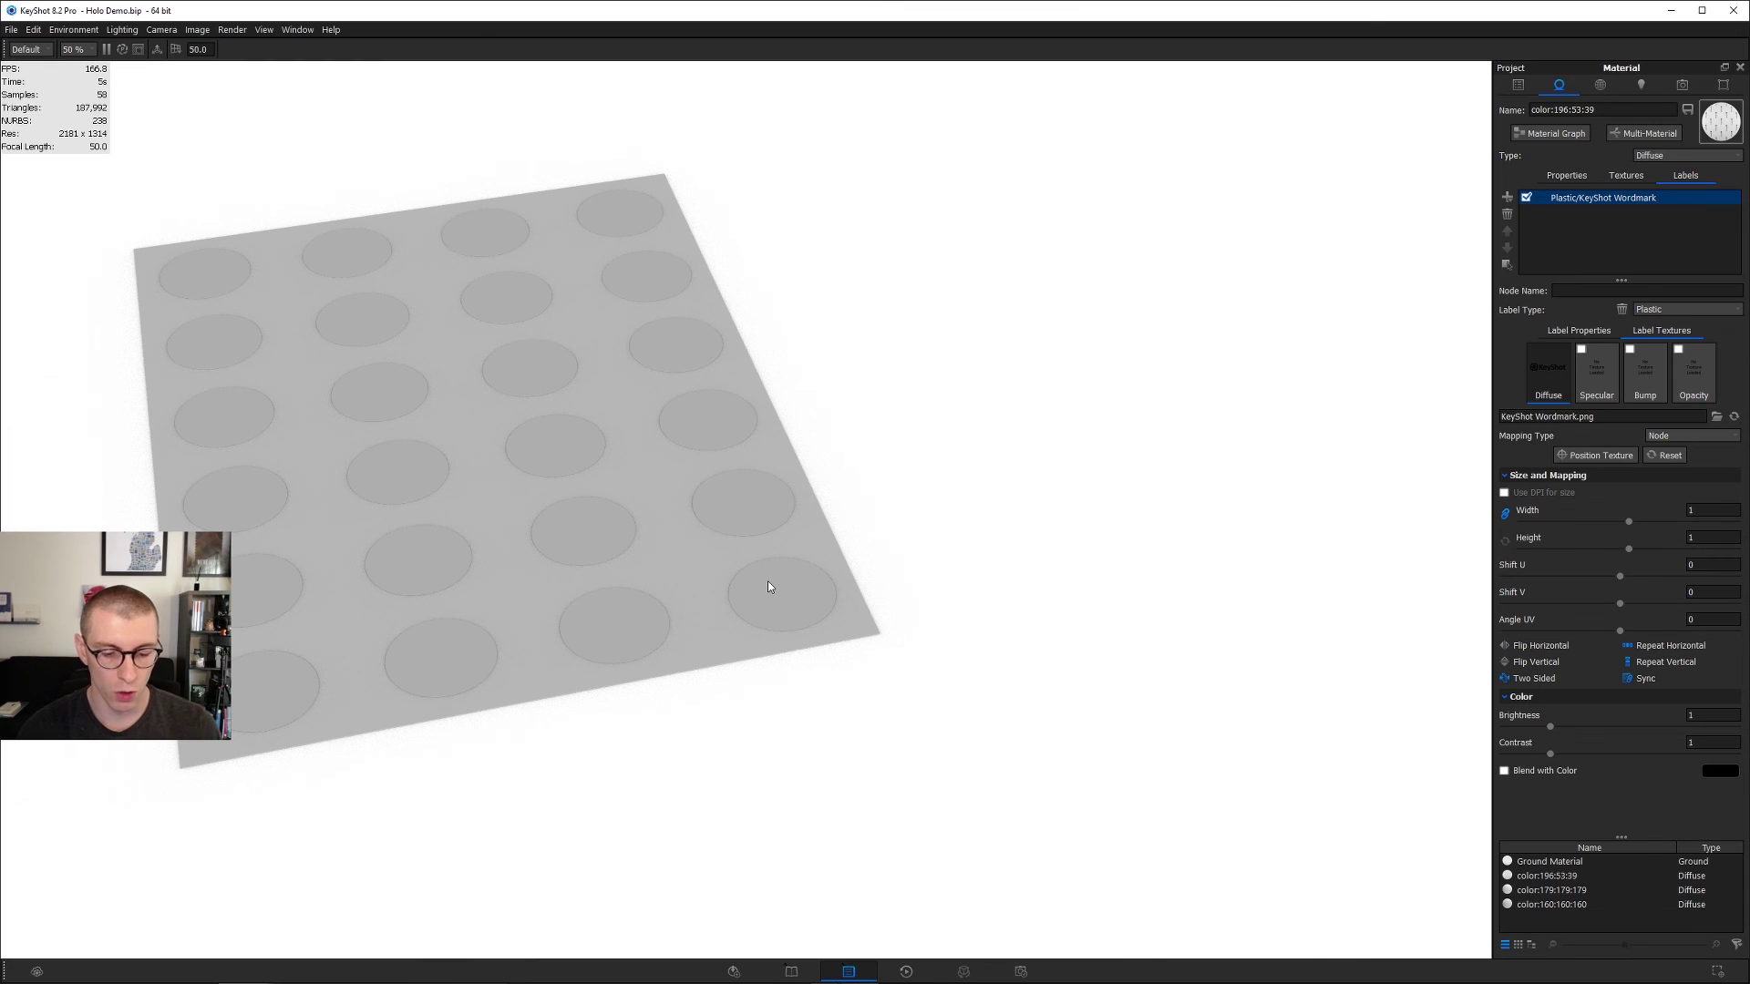
Step: Show only the corner circular sticker of the sheet and set the camera target on it
key(s)
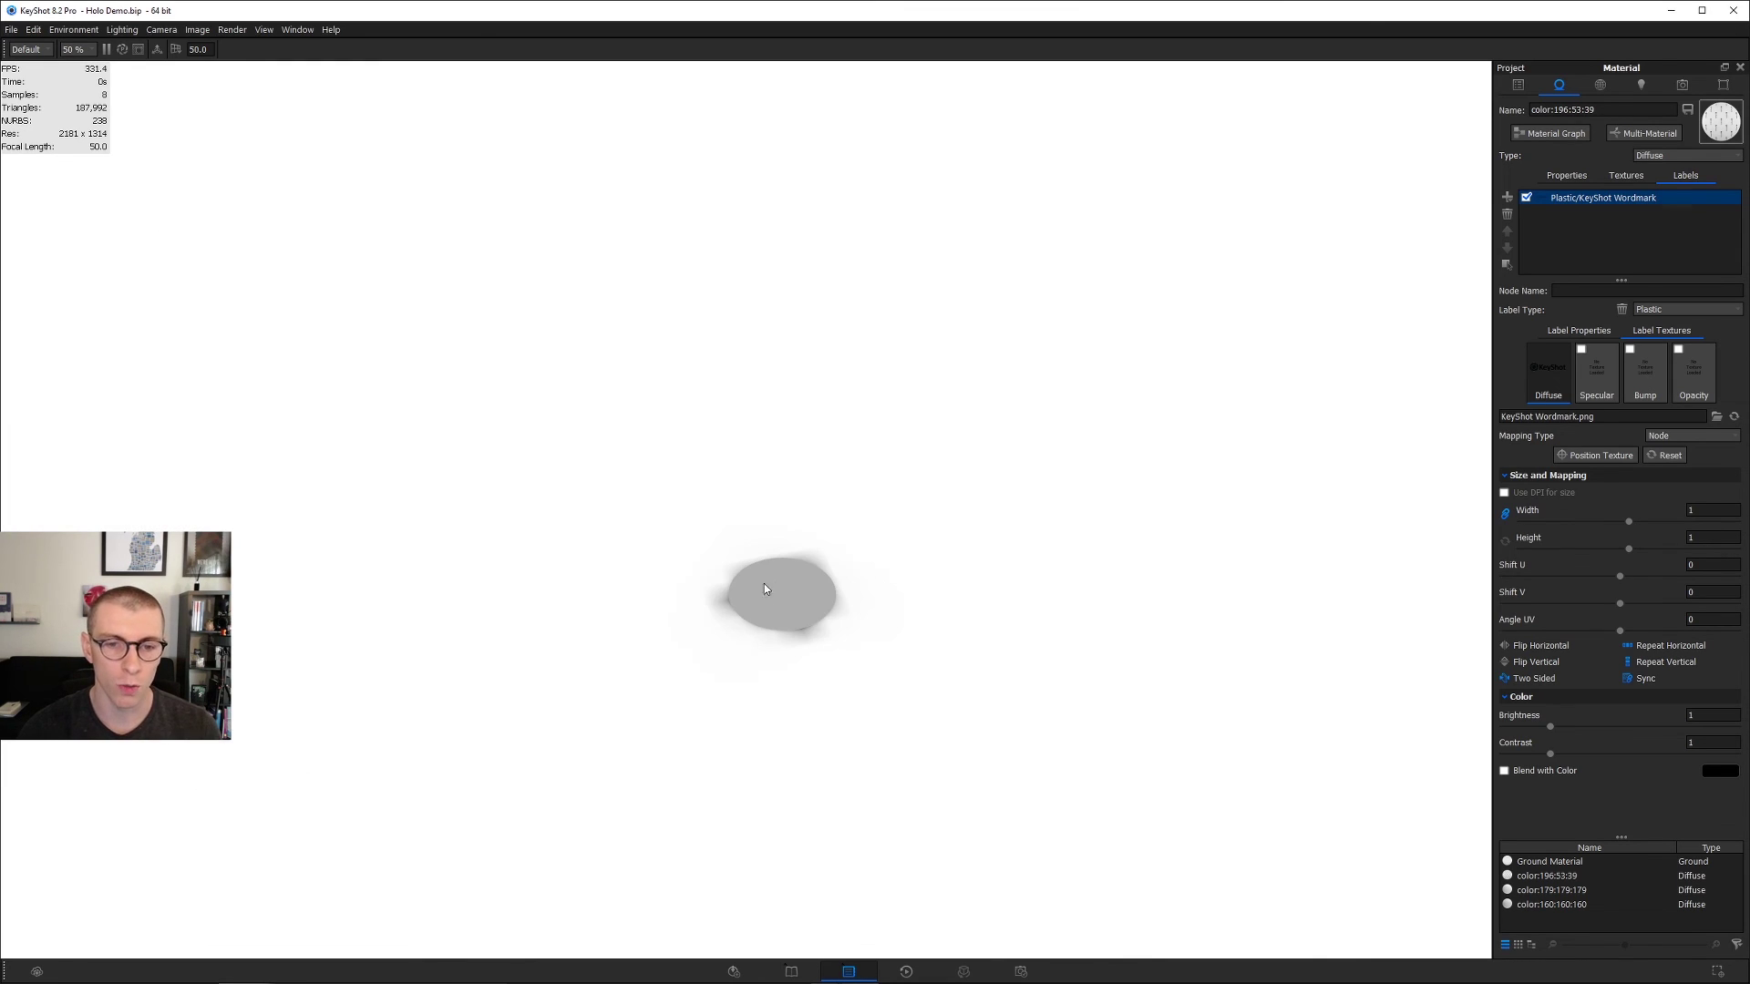
scroll(848, 605, up, 10)
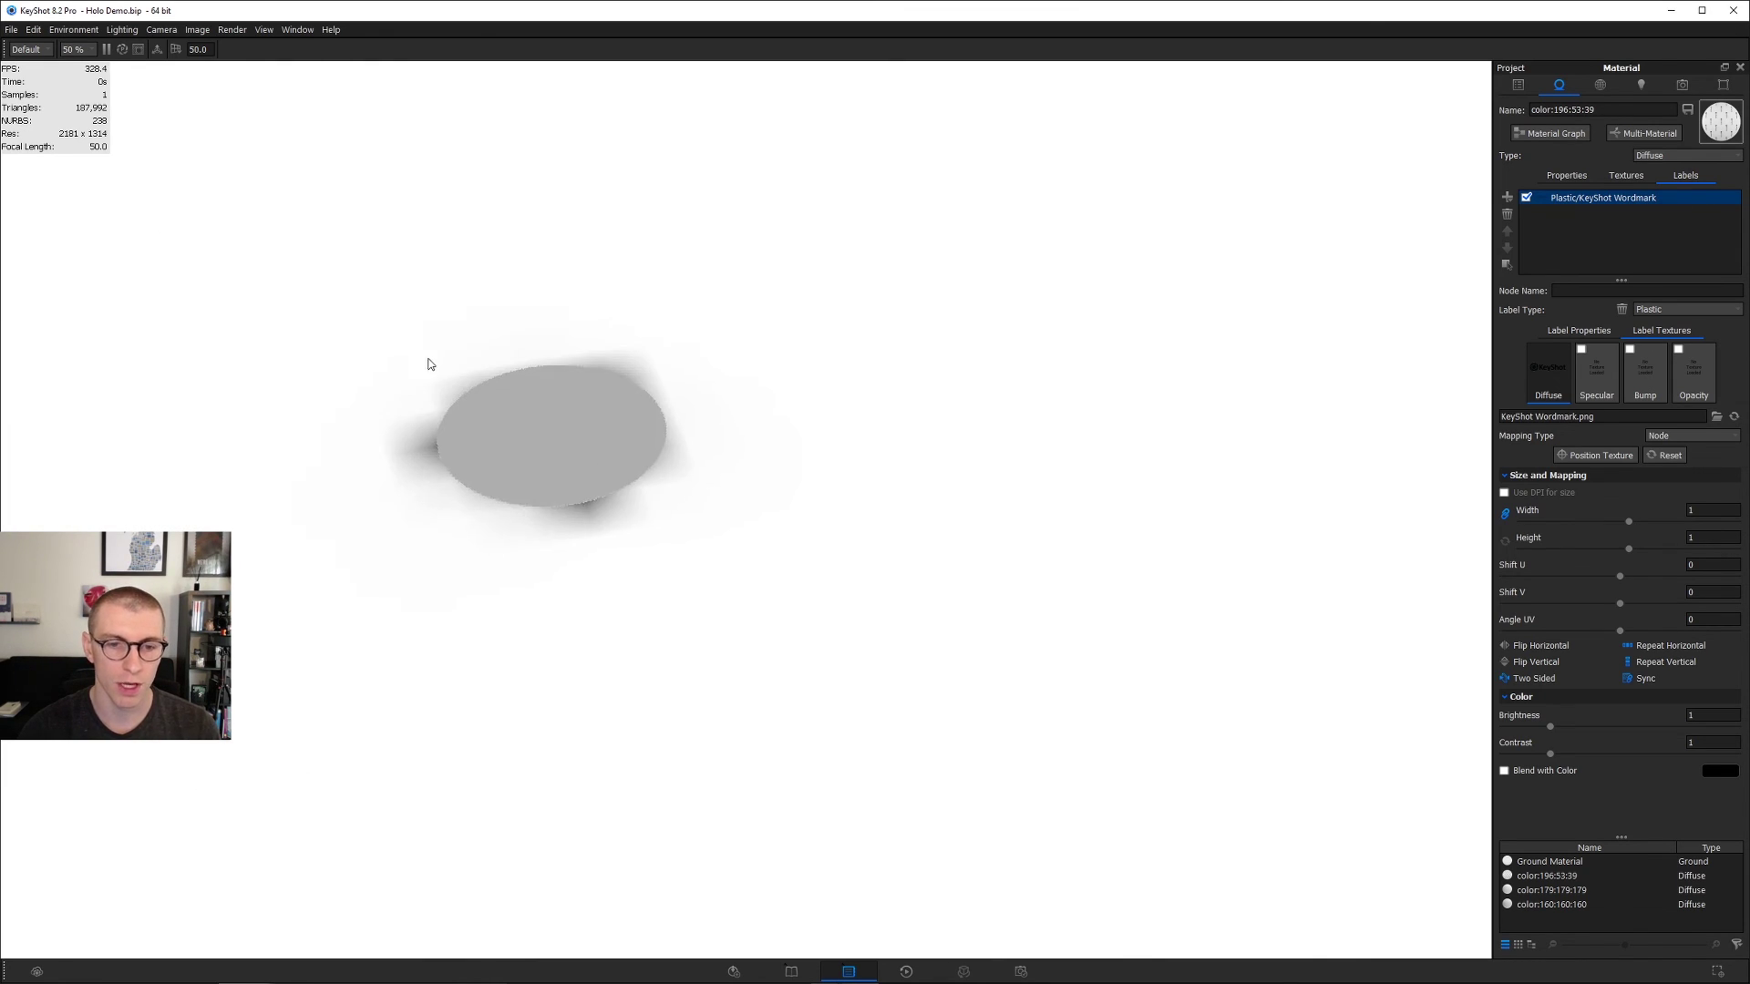
right_click(615, 337)
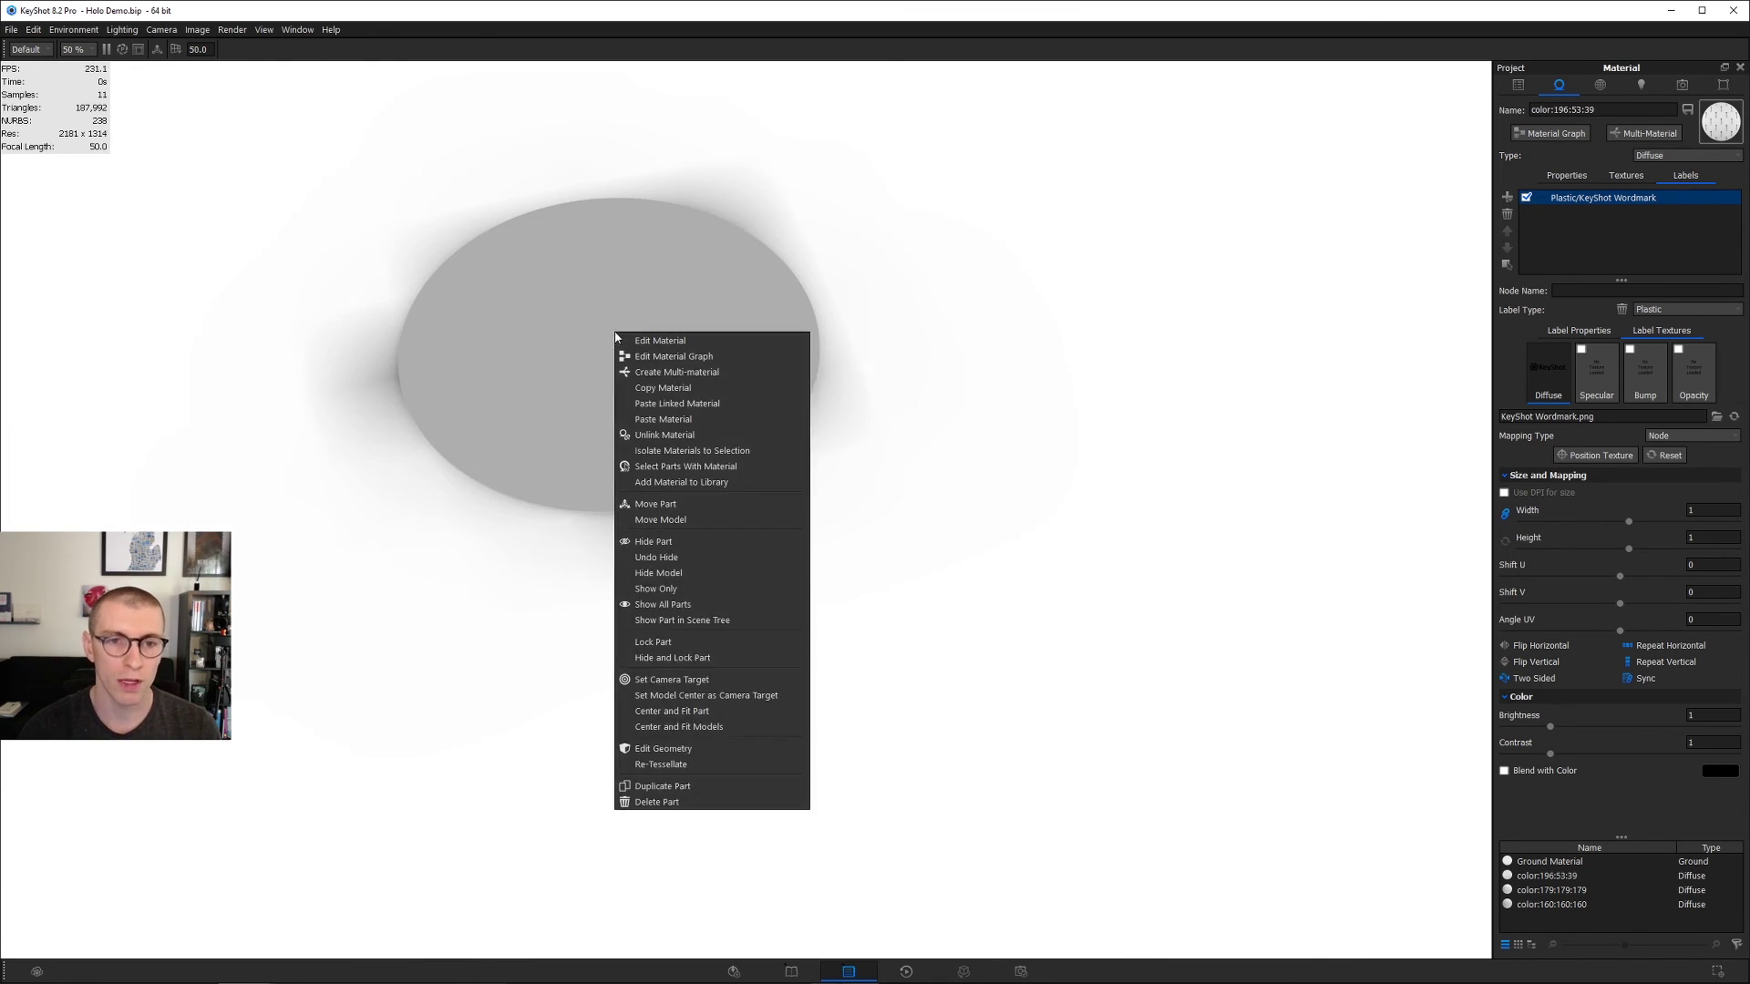
click(685, 685)
drag(730, 538, 764, 644)
middle_drag(664, 567, 529, 446)
scroll(682, 547, up, 3)
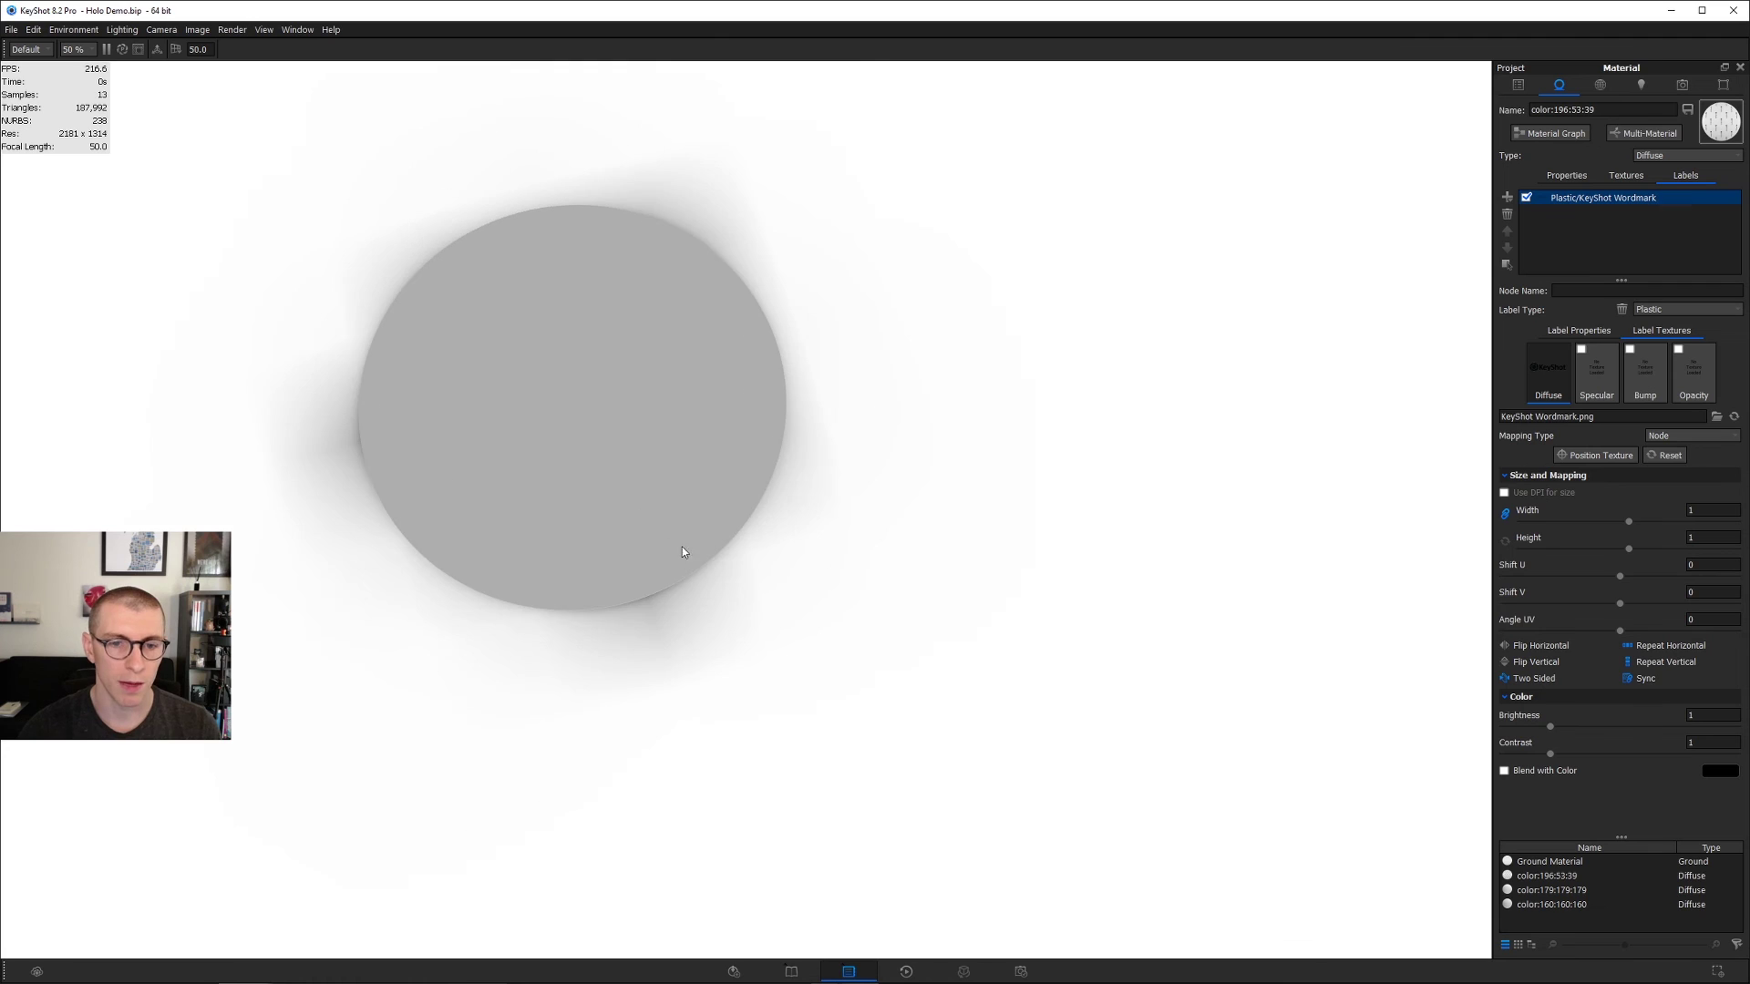
mouse_move(668, 503)
middle_down()
mouse_move(672, 467)
mouse_move(666, 494)
middle_up()
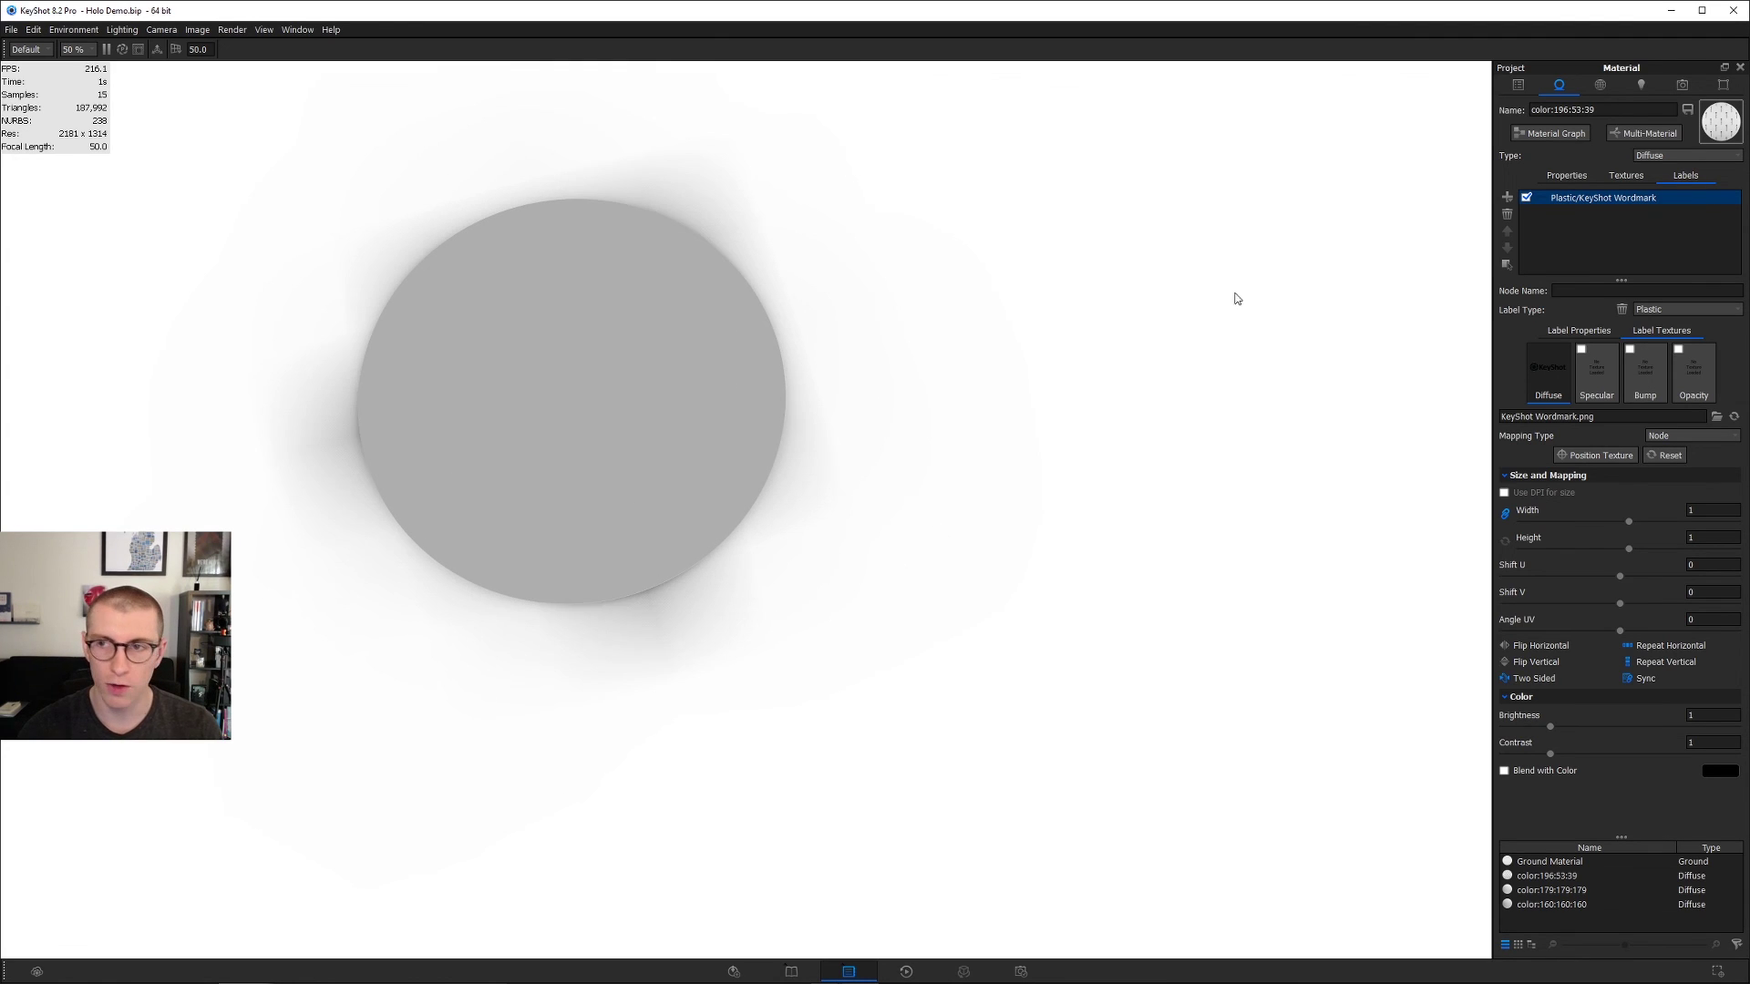
Step: Turn on the visibility of the ground plane in the scene tree
click(1517, 84)
click(1541, 167)
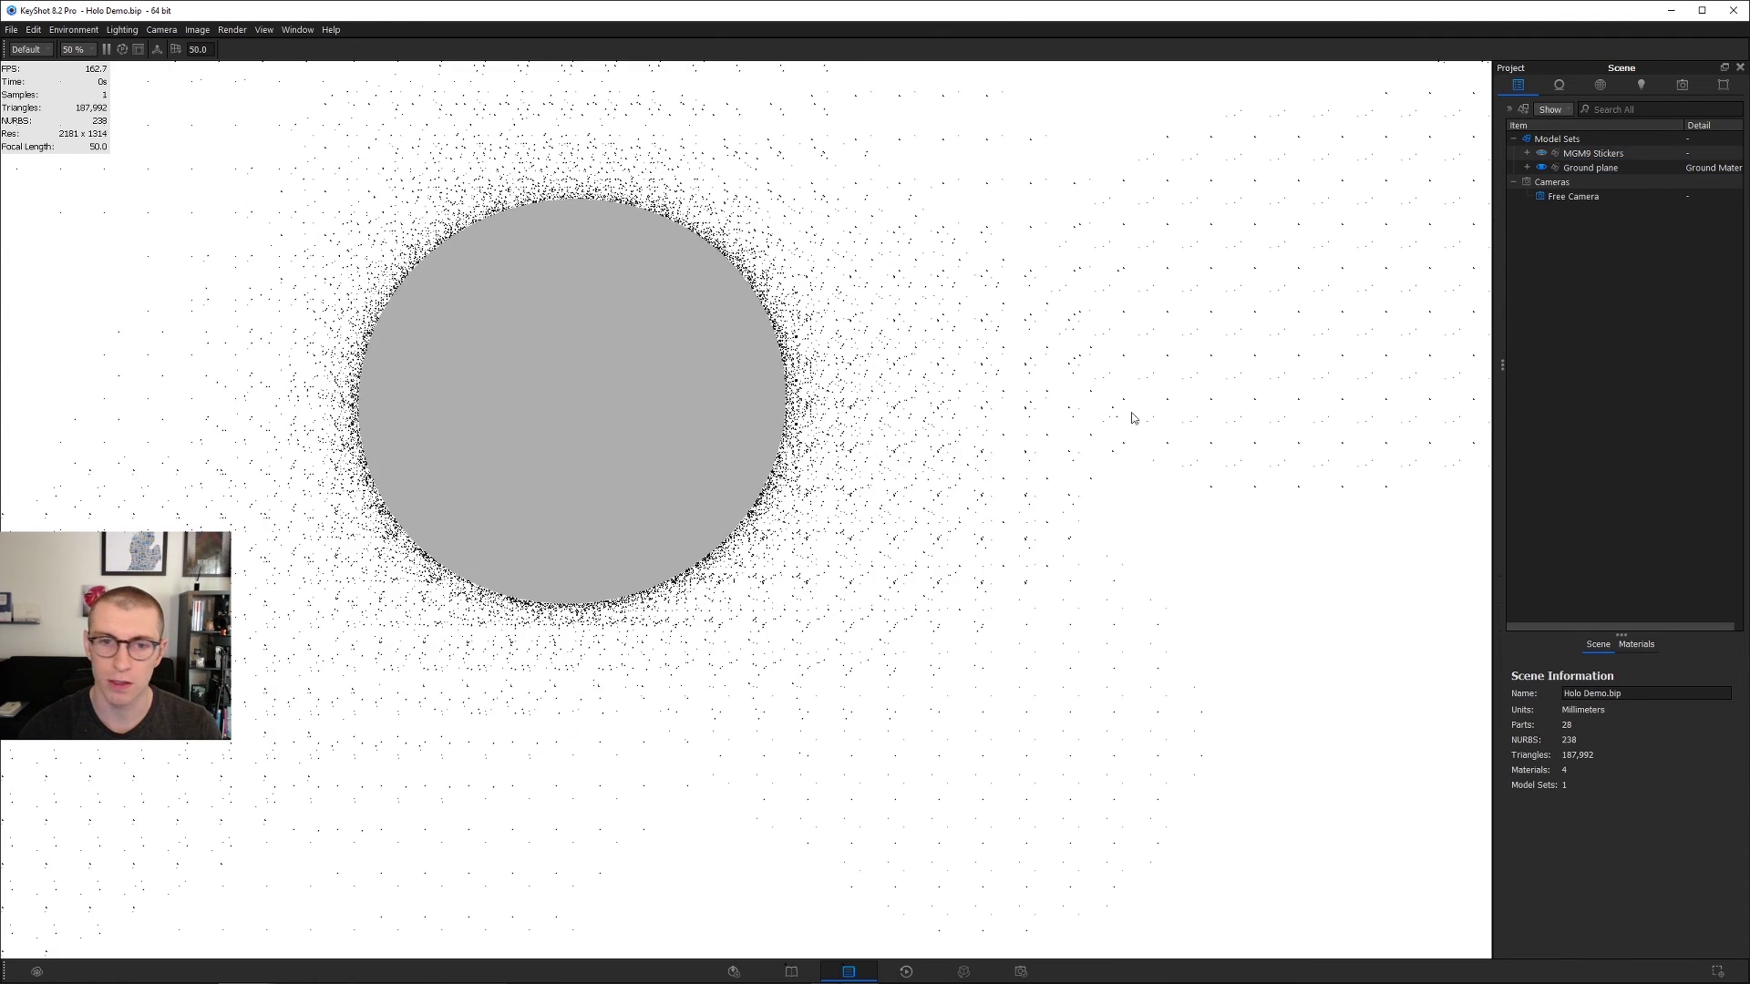
drag(1133, 418, 585, 381)
Step: Open the circular sticker's material and change its type from Diffuse to Metallic Paint
double_click(585, 381)
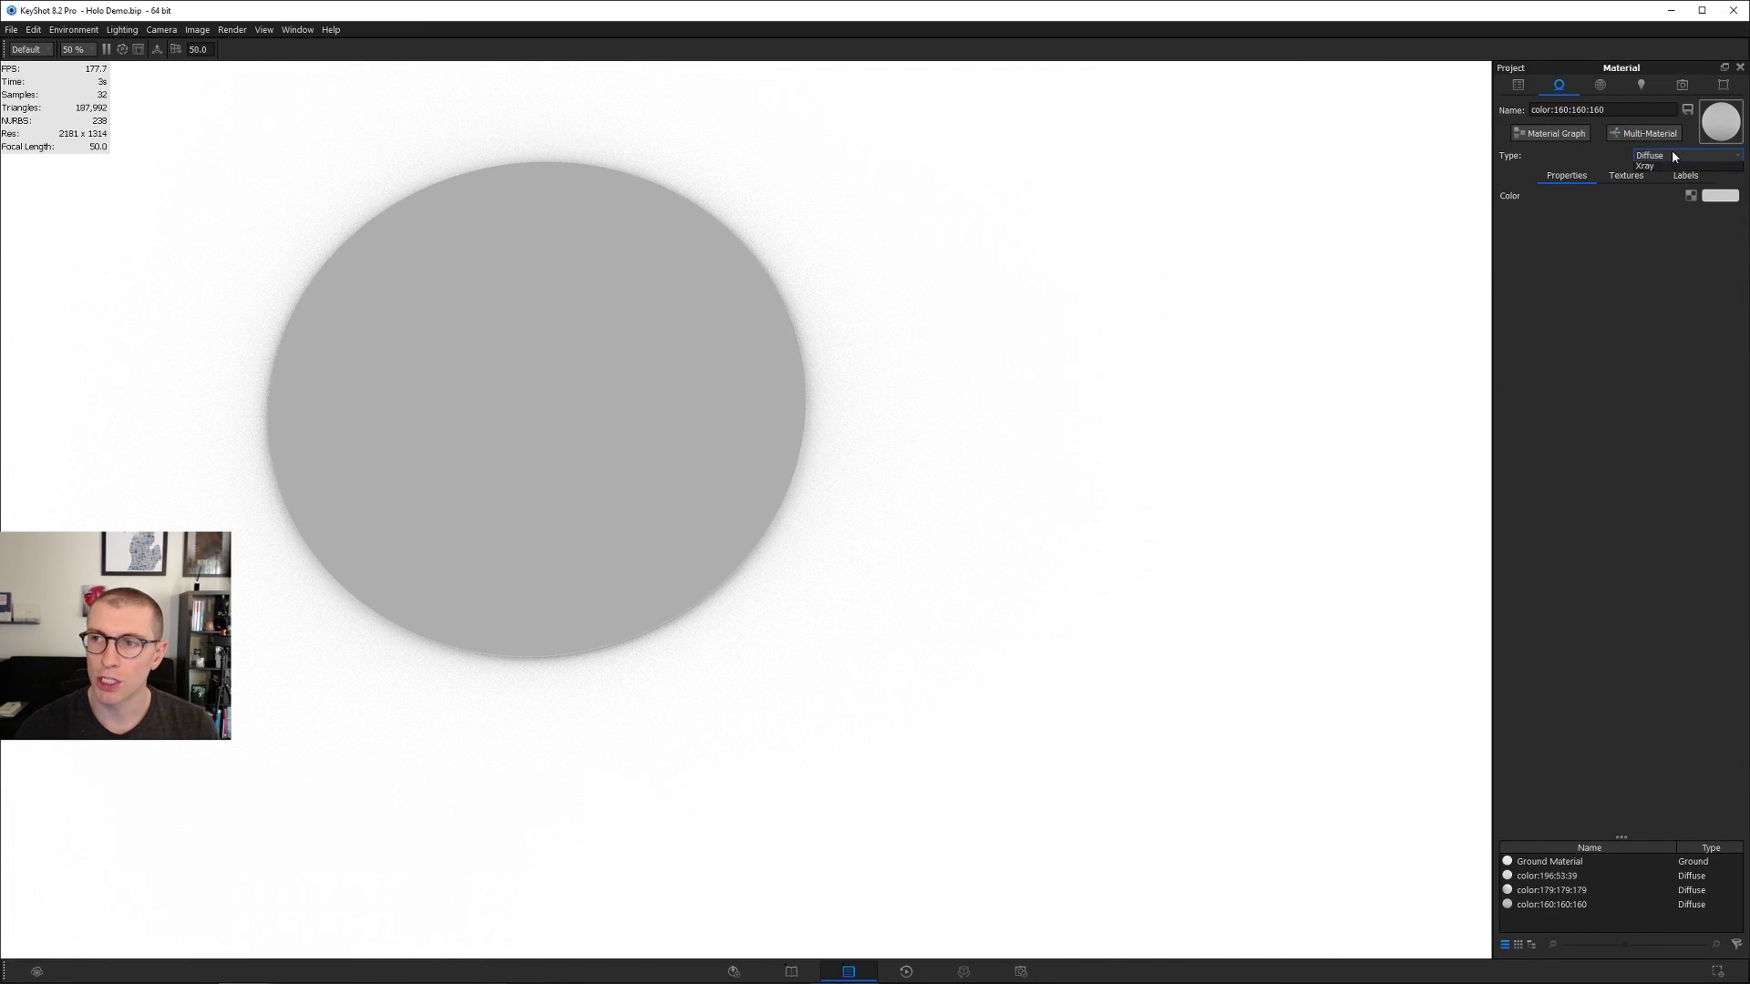
click(1672, 154)
click(1683, 353)
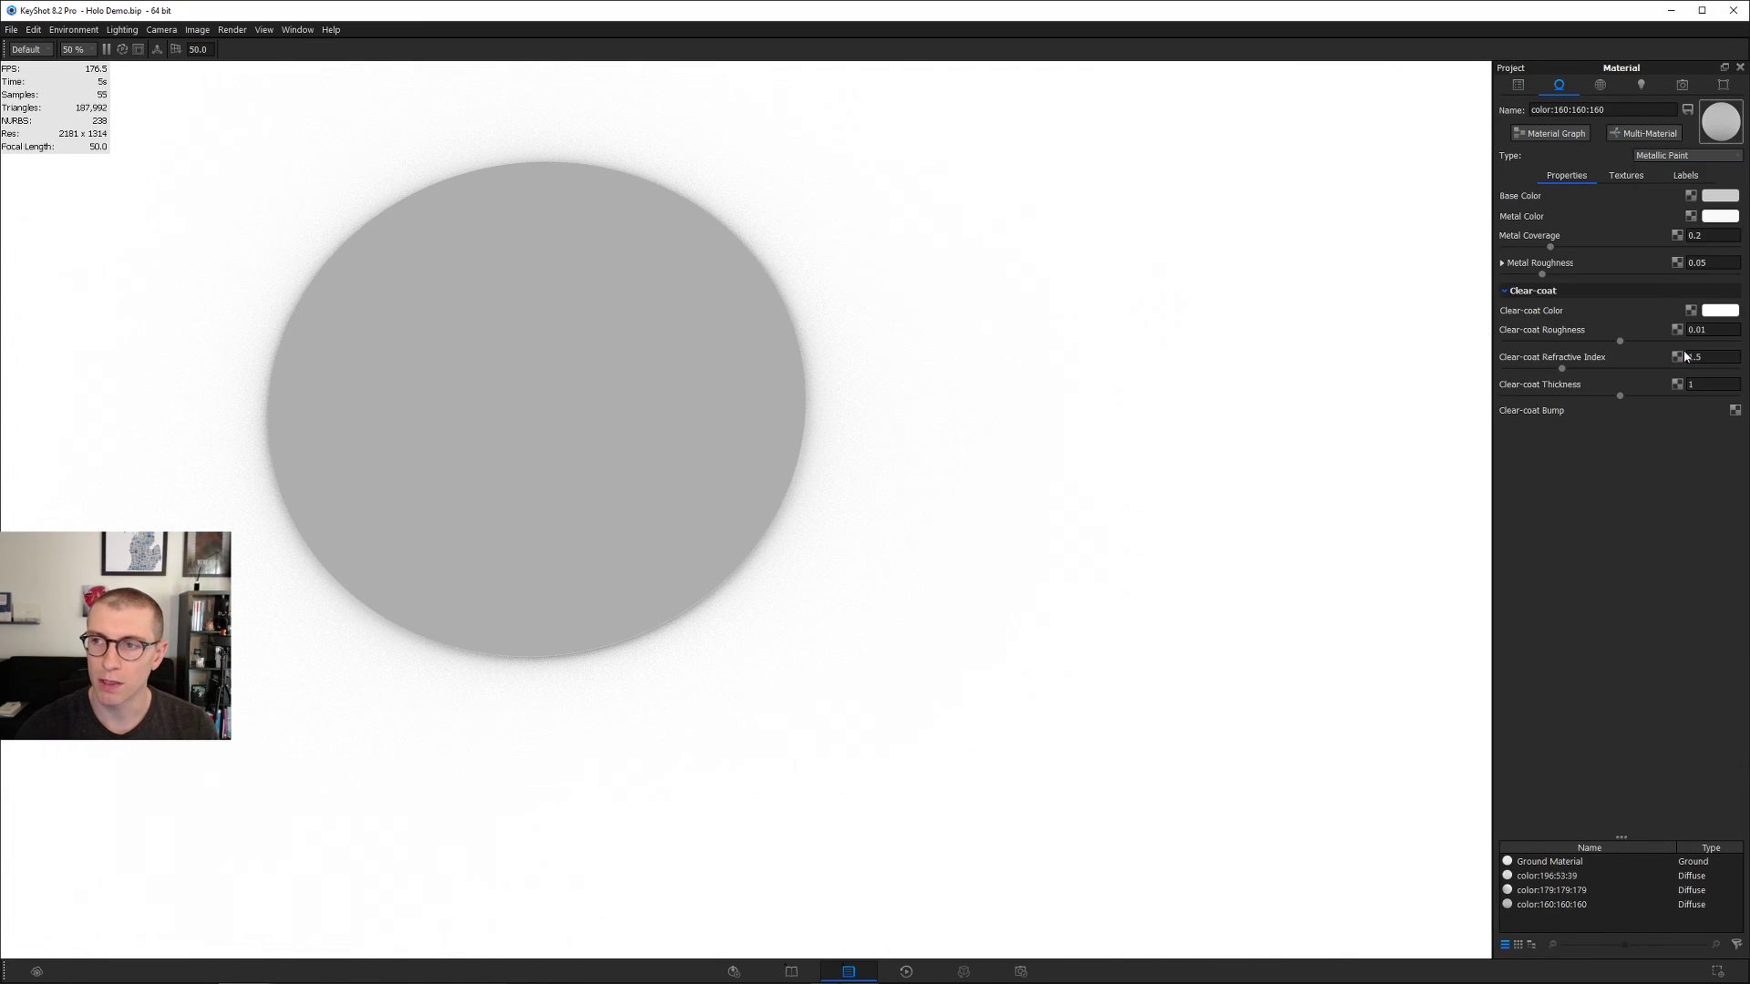
Step: Set both the base color and the metal color of the Metallic Paint to white
click(1720, 195)
click(1515, 88)
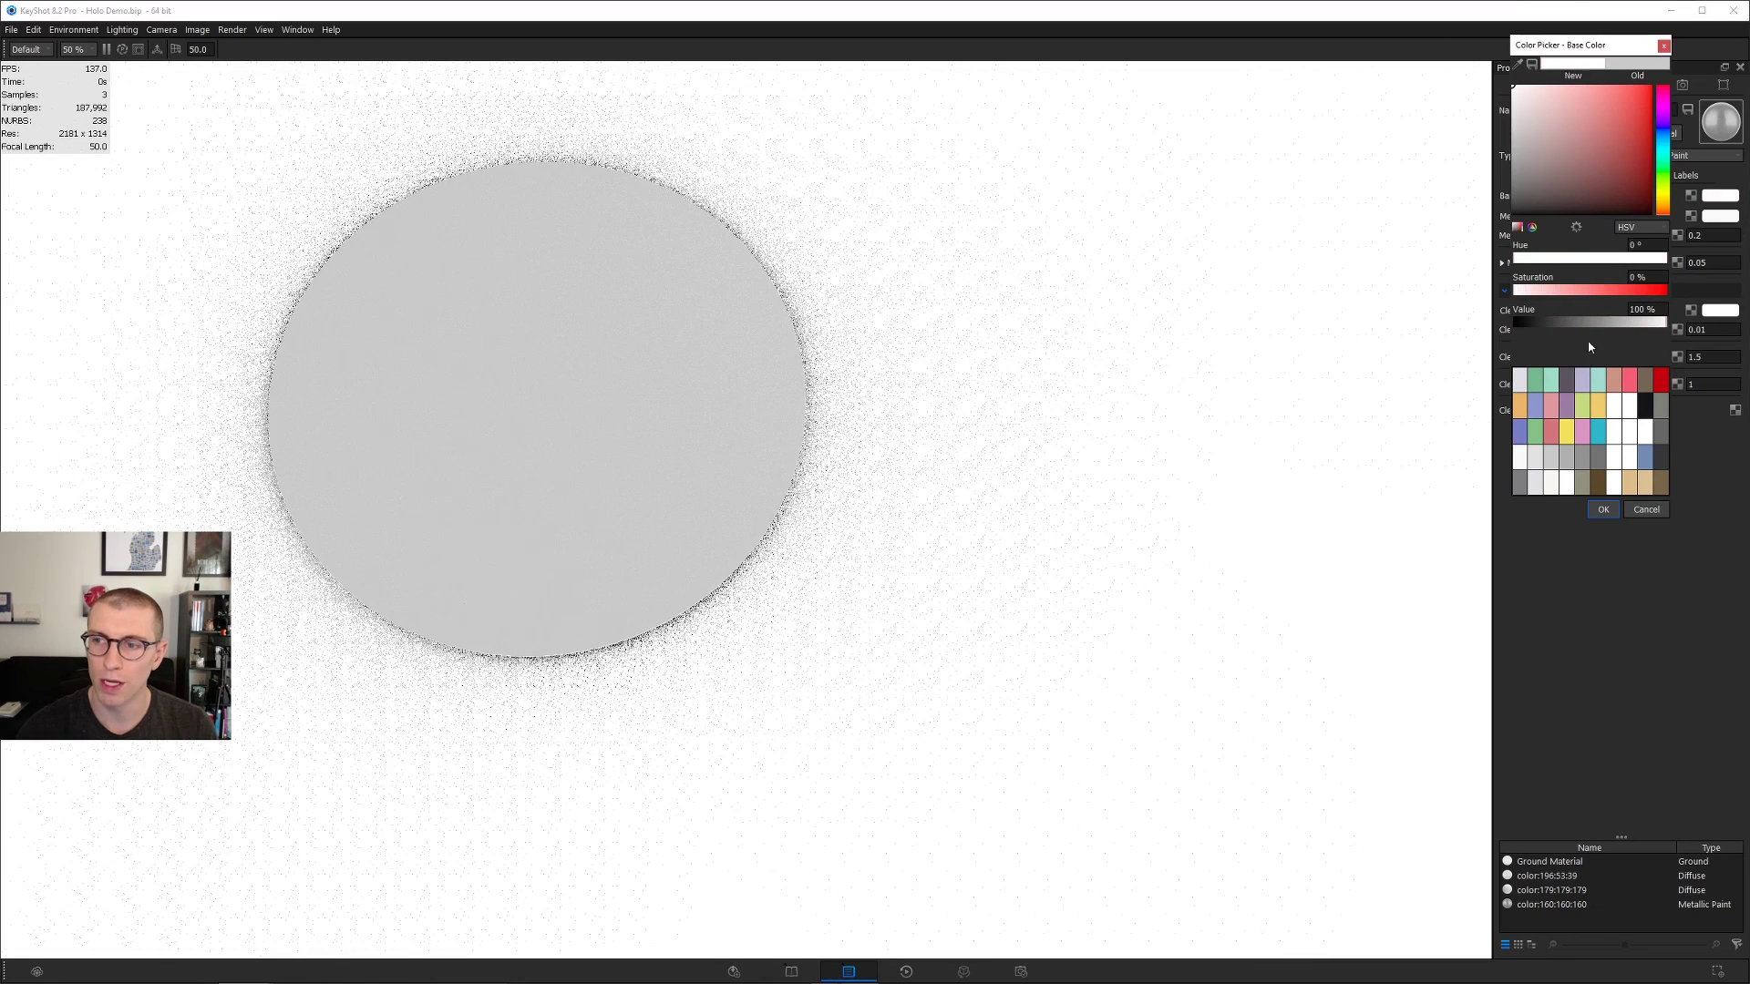
click(1603, 509)
click(1720, 216)
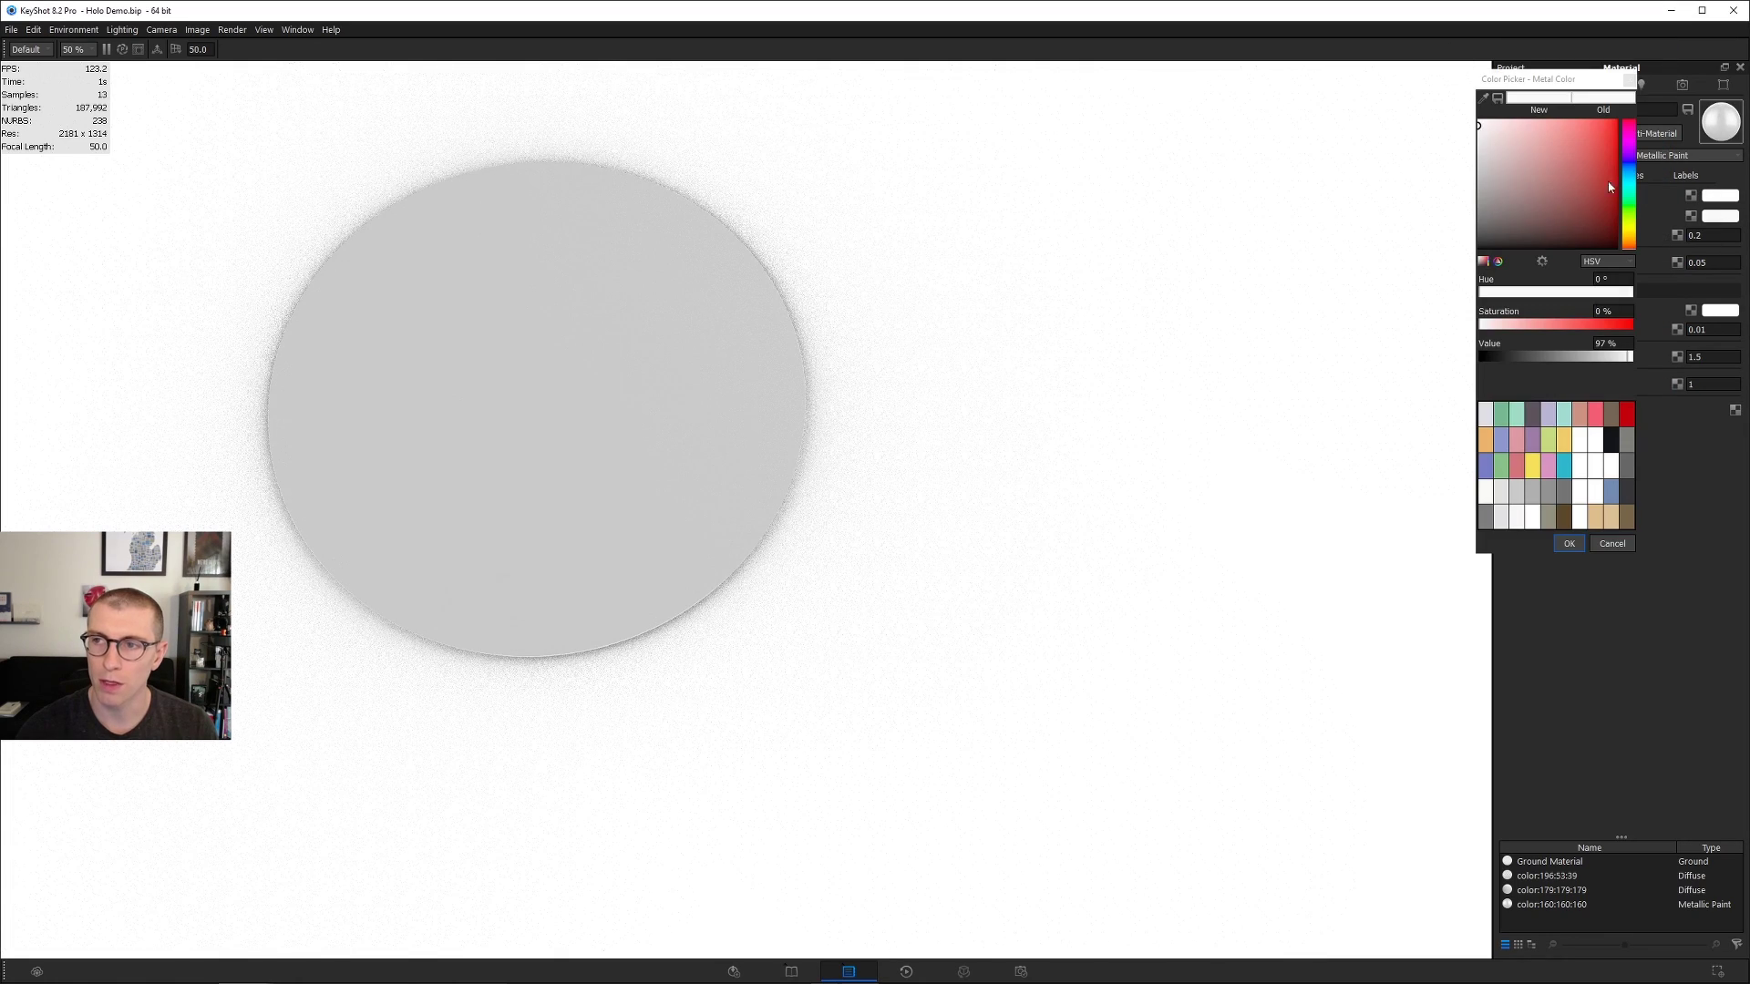
click(1568, 543)
Step: Set metal coverage to 1, and metal roughness, clear-coat roughness and clear-coat thickness to 0
drag(1562, 246, 1740, 247)
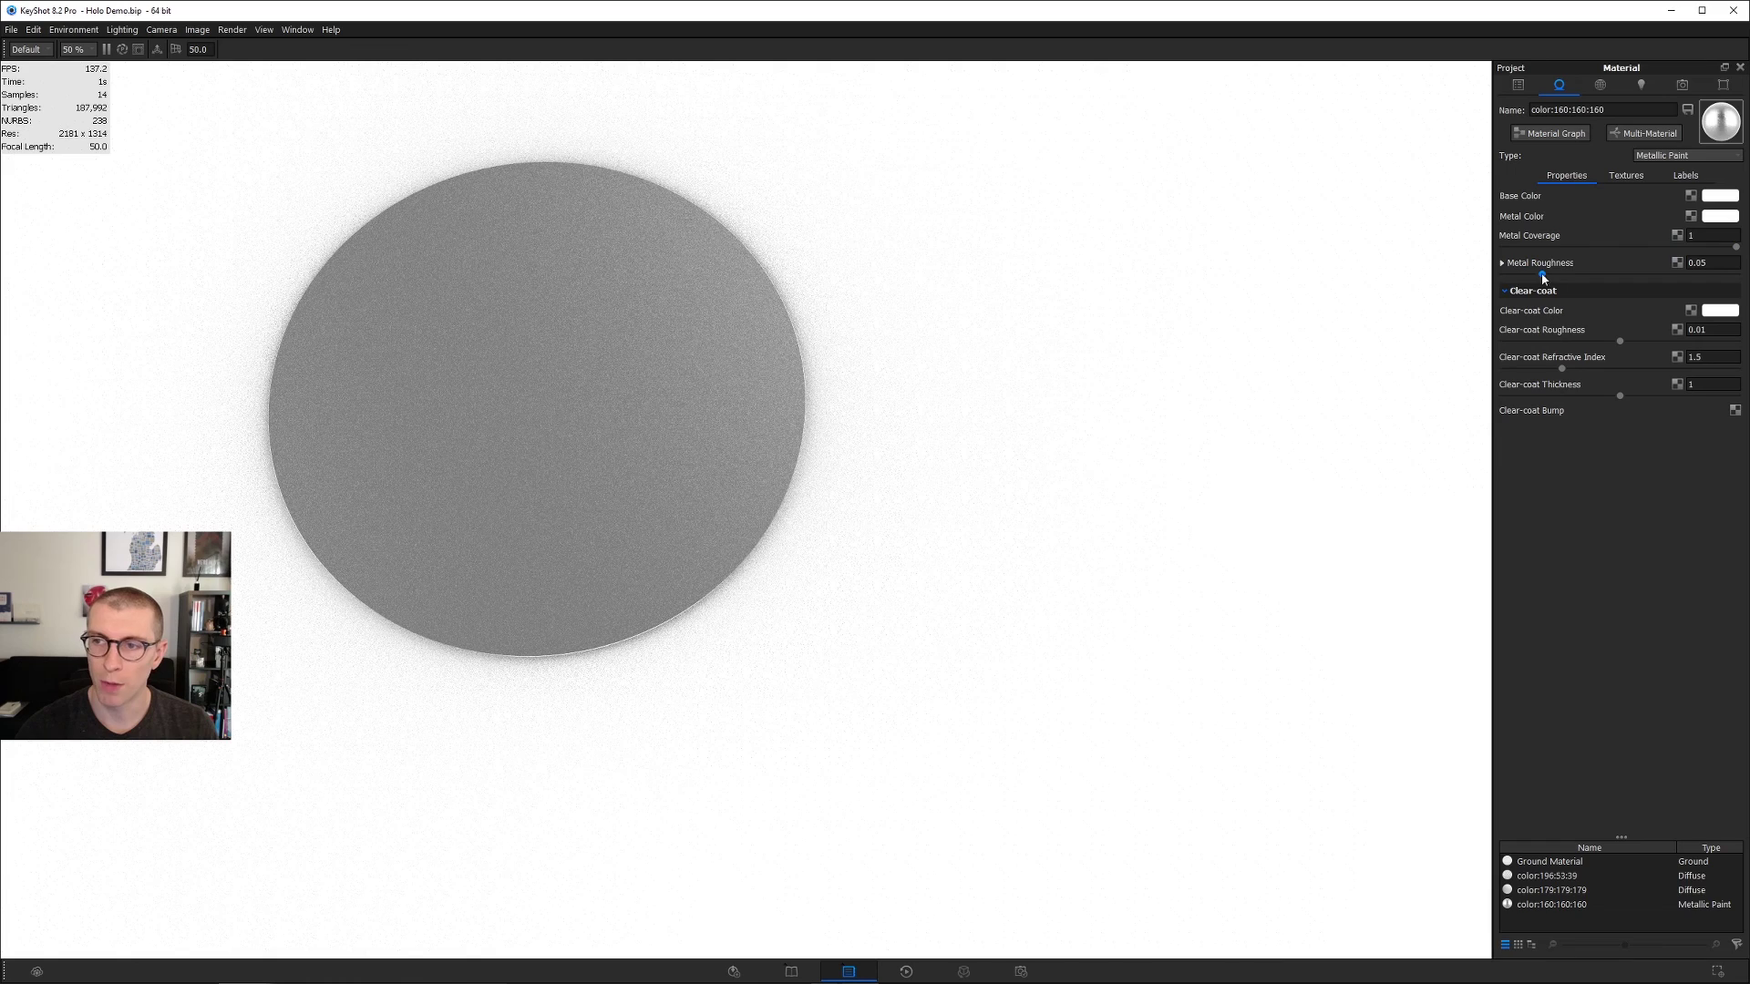
drag(1542, 273, 1434, 282)
drag(1620, 341, 1499, 343)
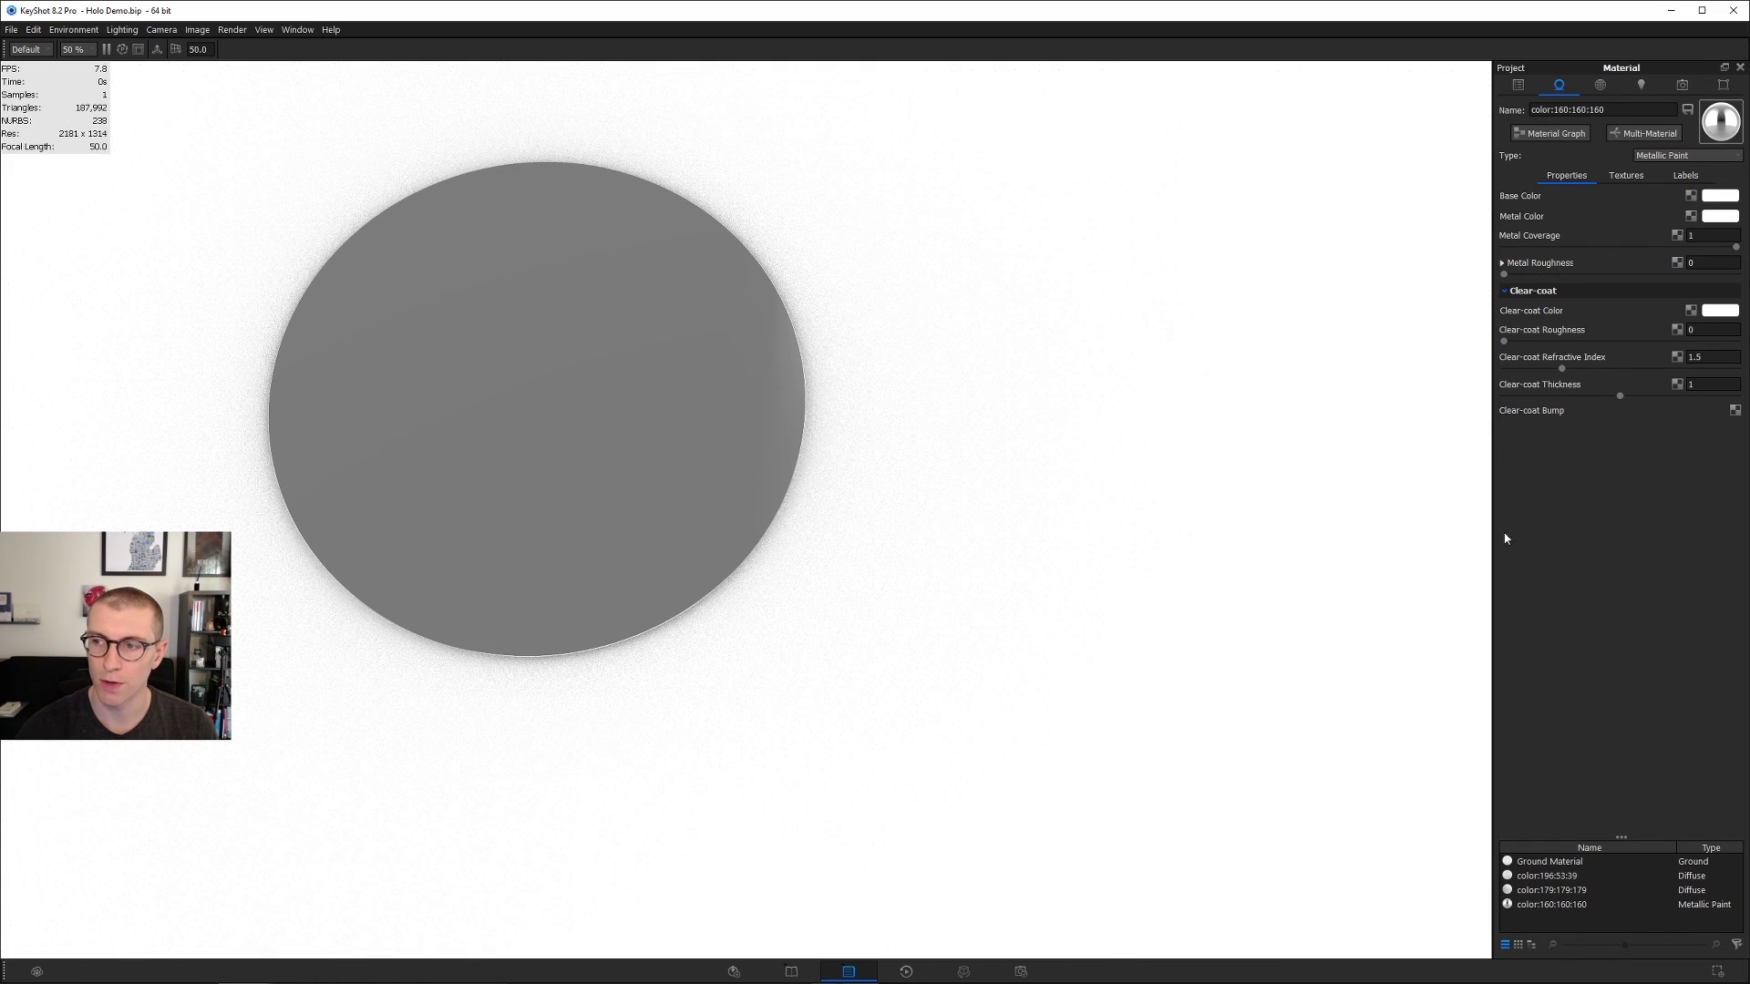
drag(1619, 399, 1495, 393)
Step: Open the sticker's Material Graph and add the KeyShot Icon White and KeyShot Wordmark Bump label textures from the library
click(1537, 136)
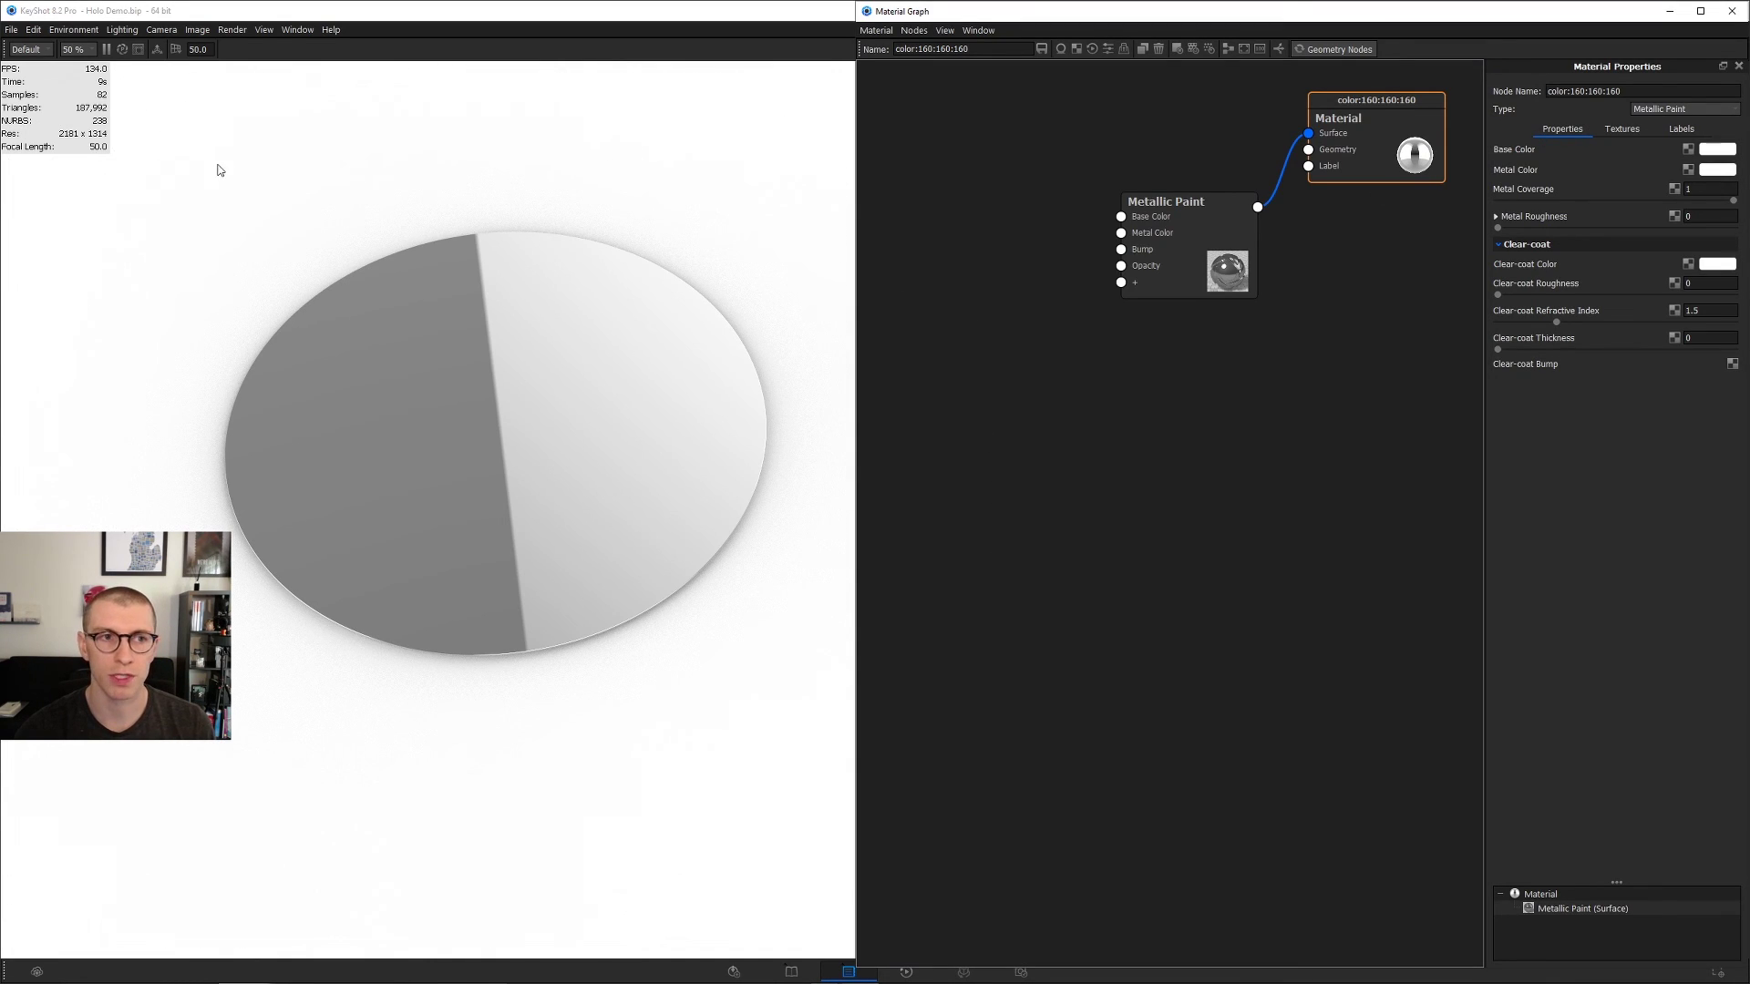
click(211, 136)
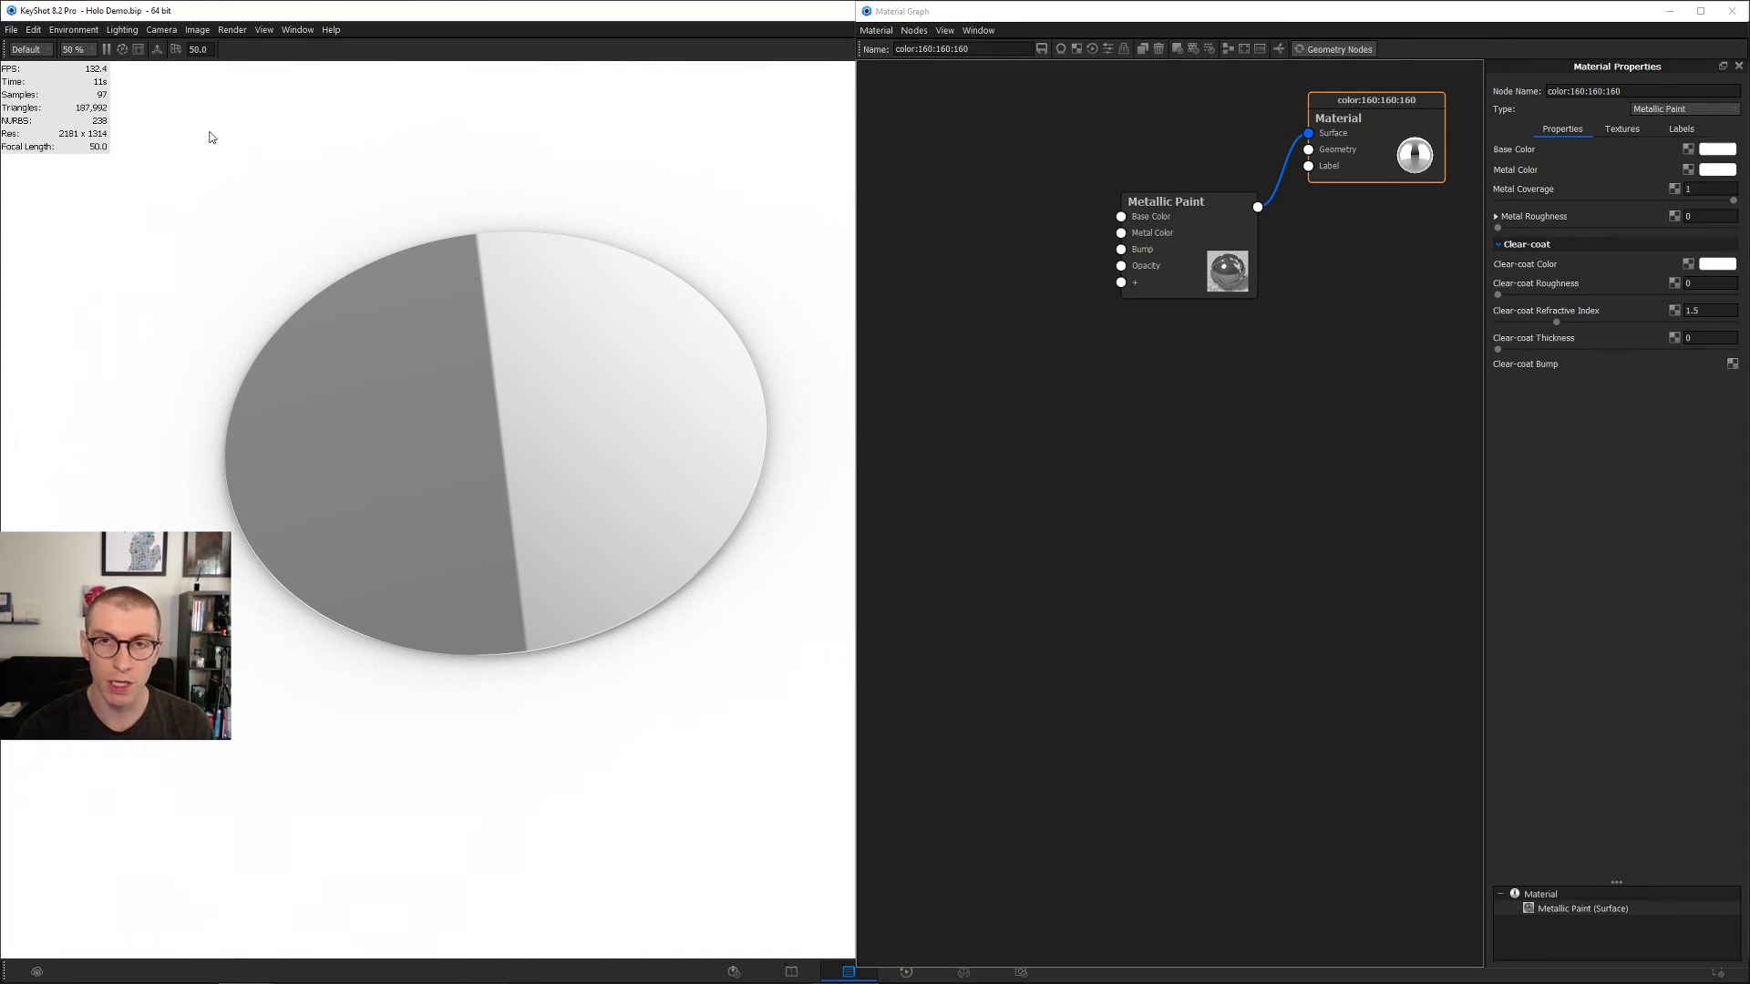
key(m)
click(85, 83)
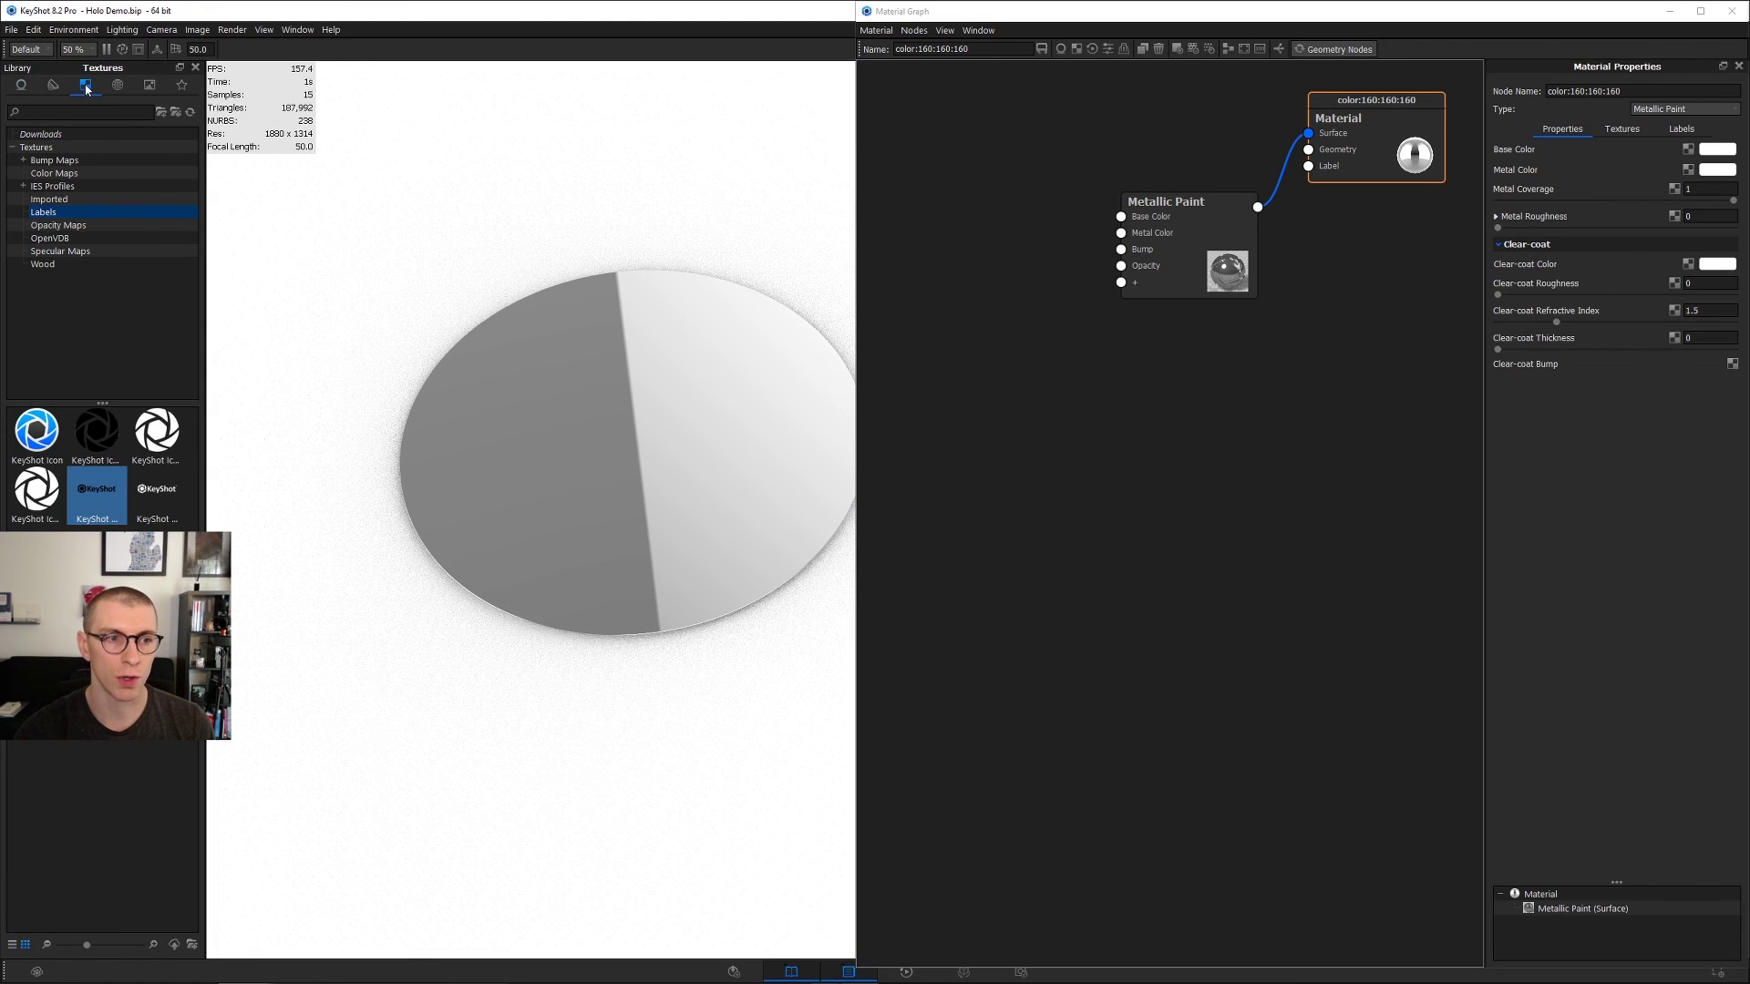
mouse_move(45, 497)
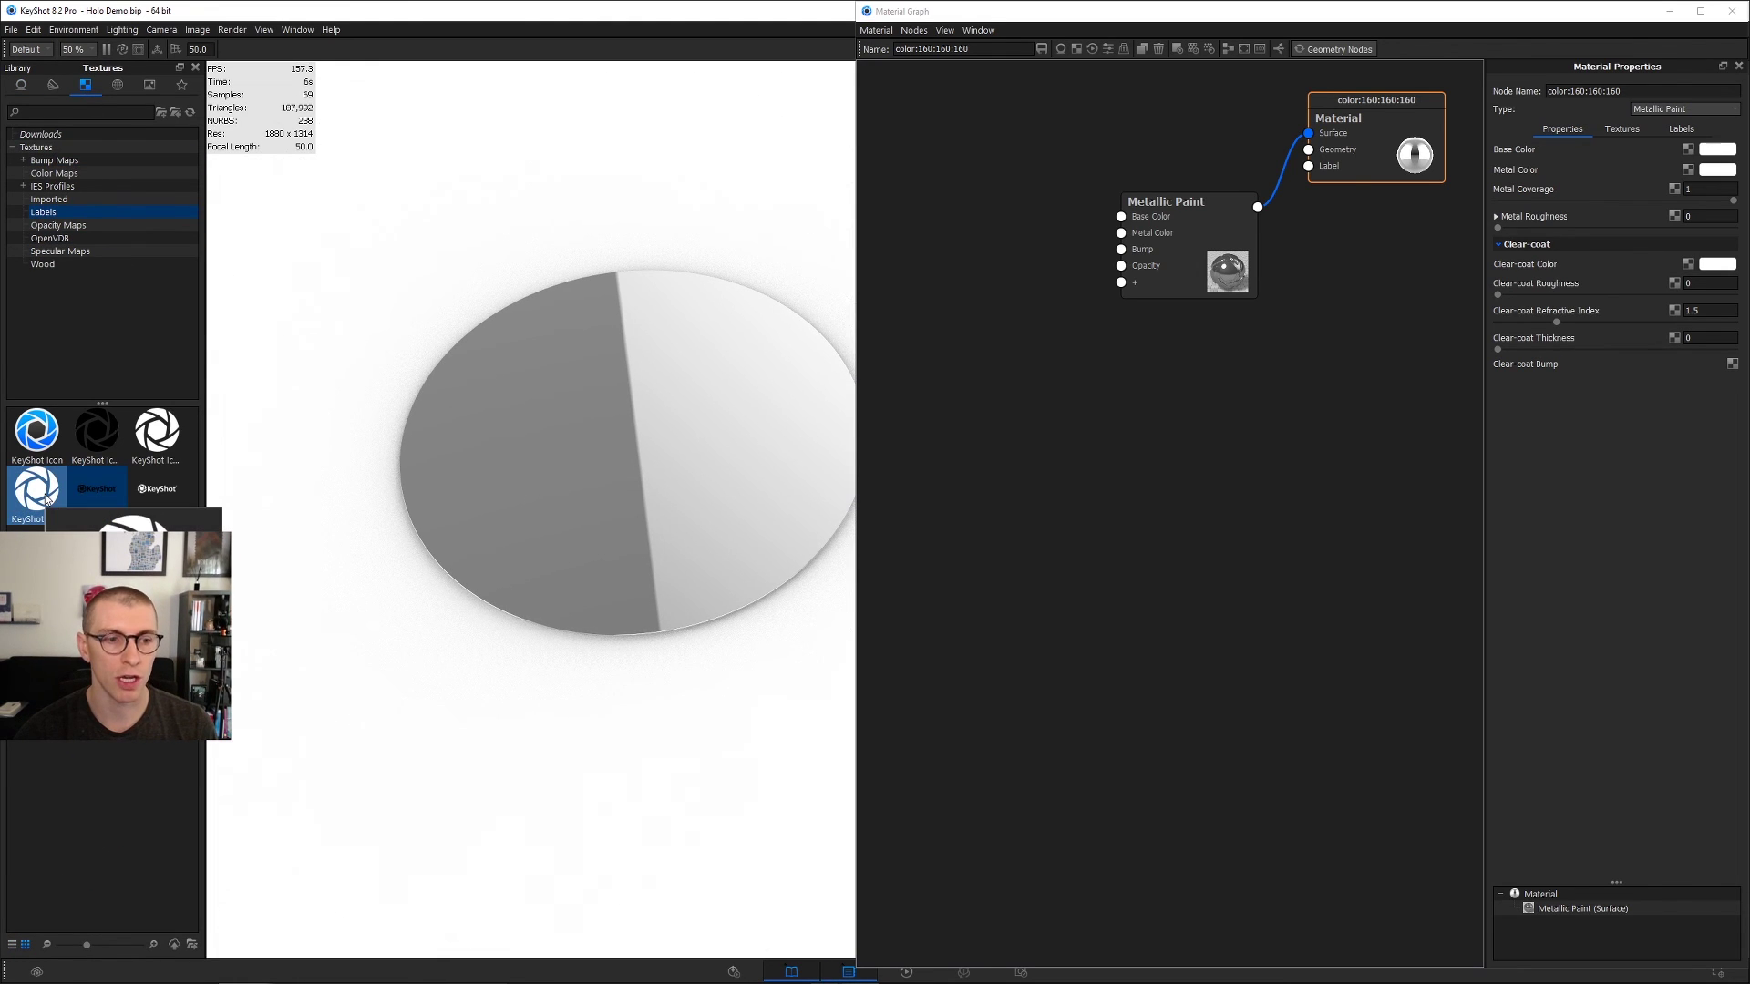
drag(46, 499, 584, 602)
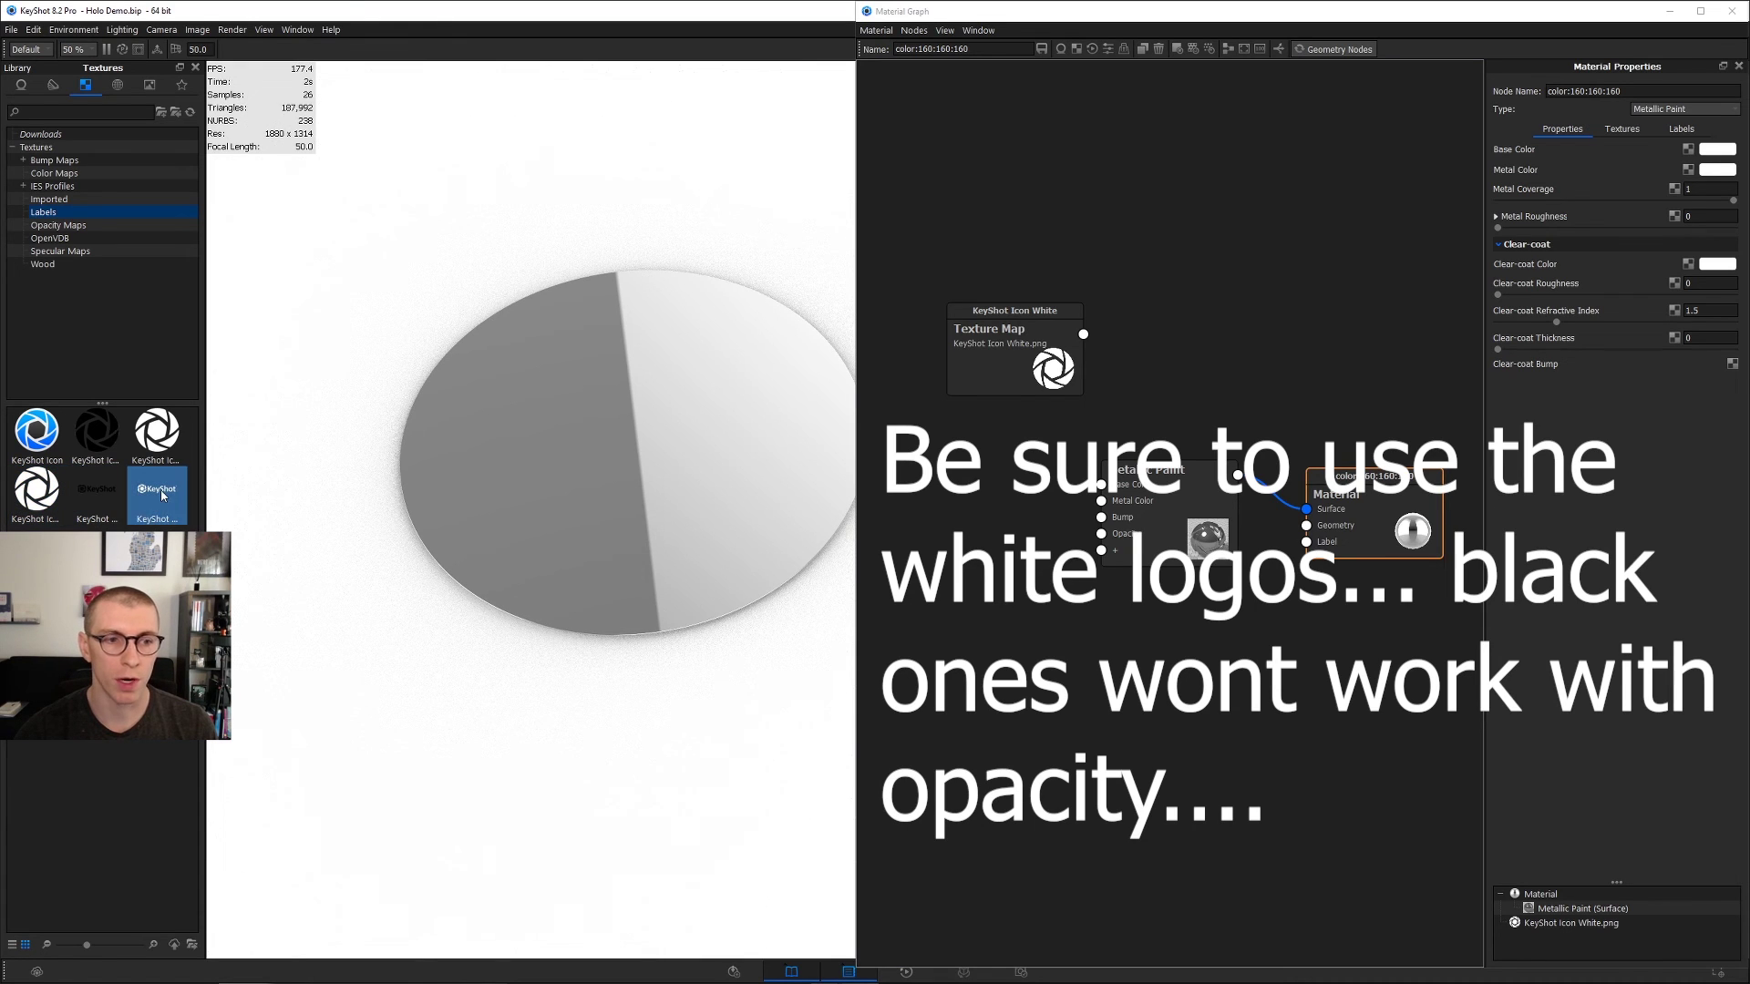
drag(160, 489, 926, 447)
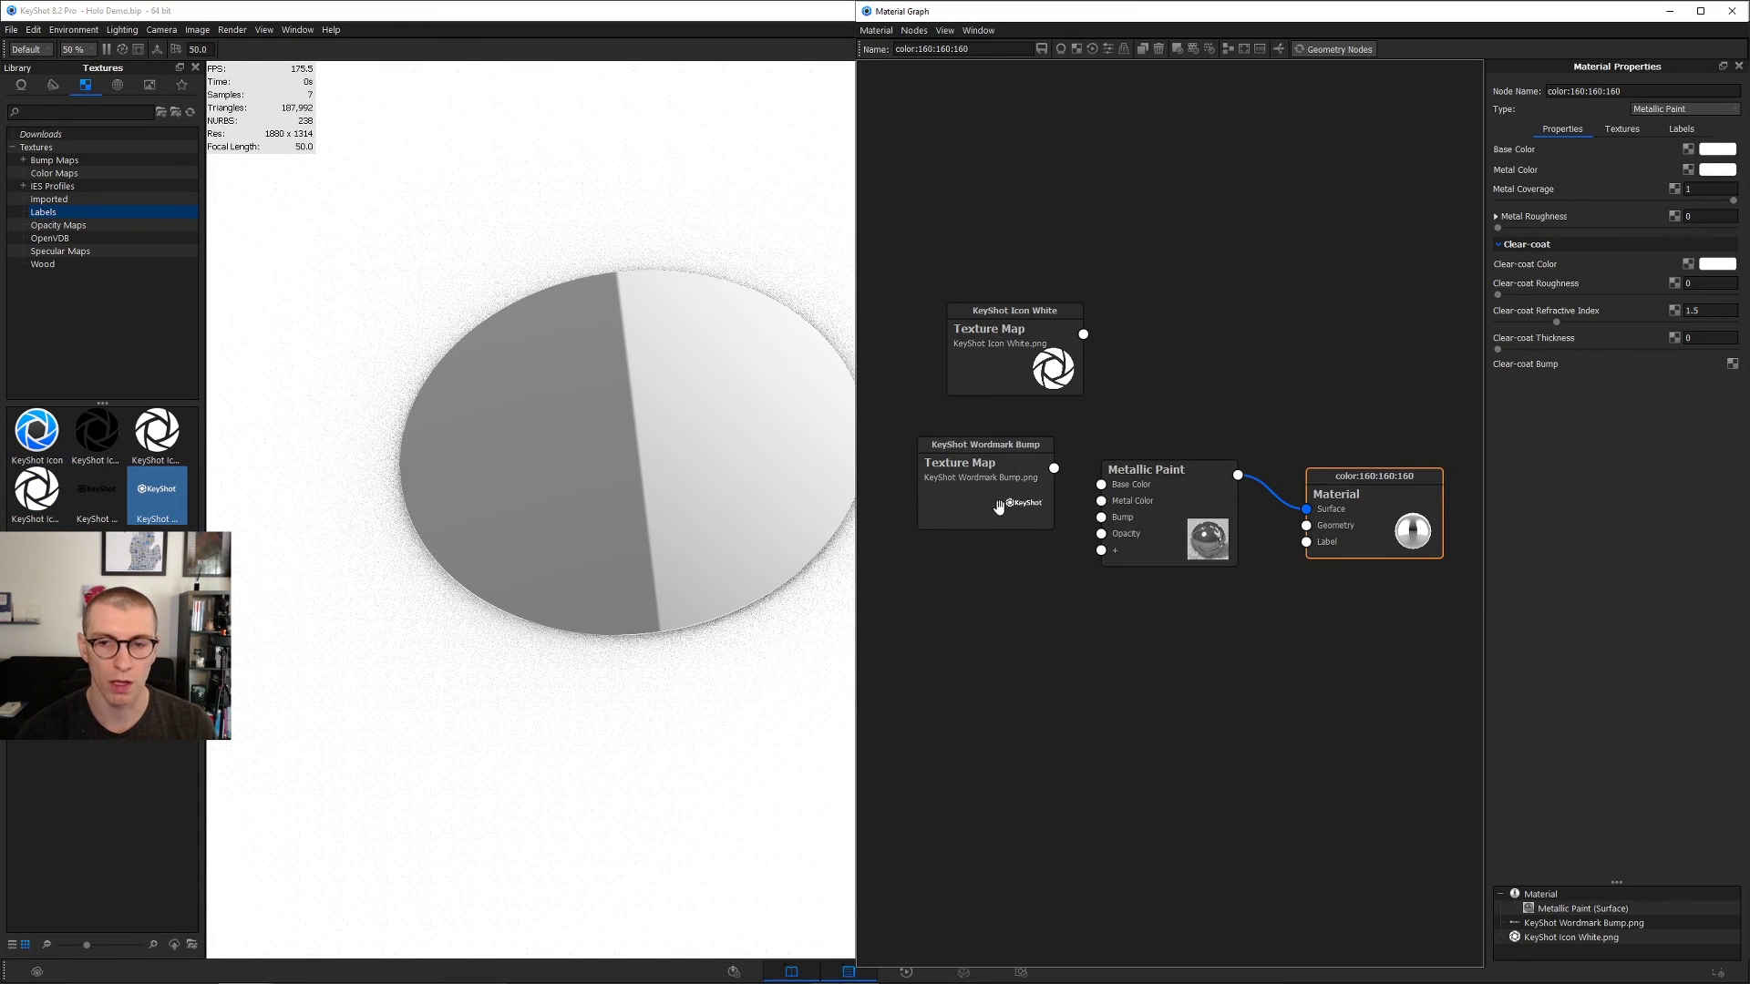
click(197, 68)
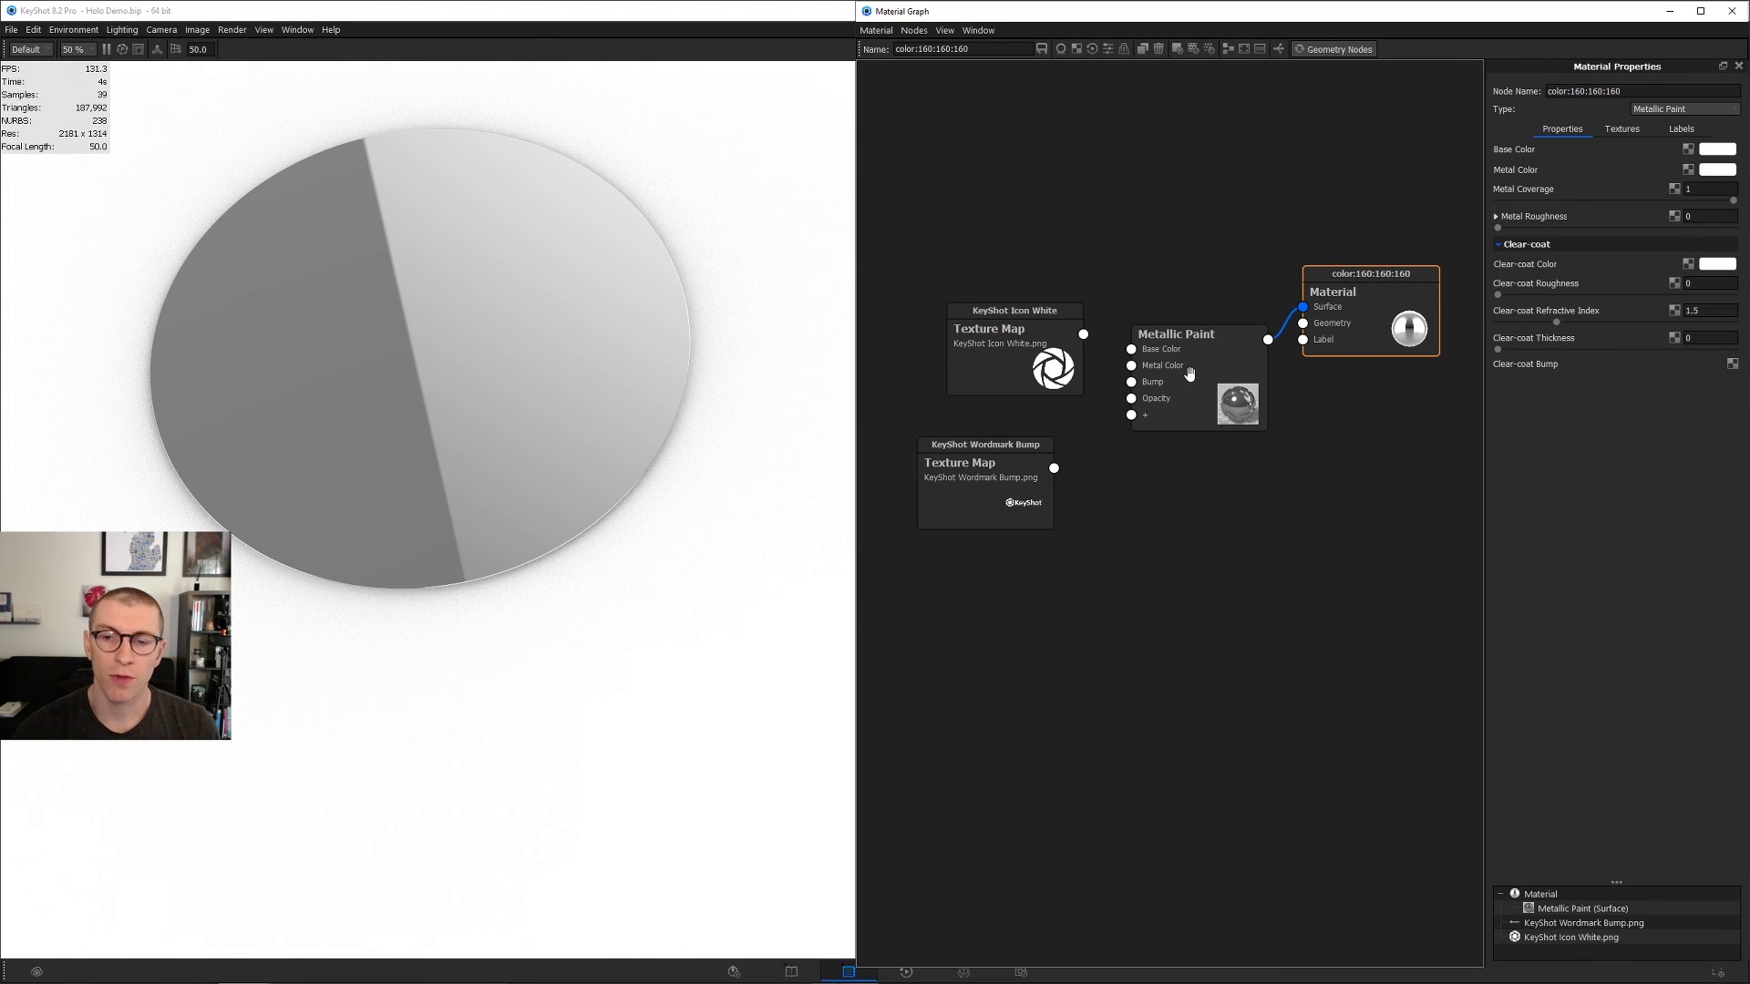
Step: Duplicate the Metallic Paint node twice and stack the two copies beneath the original
right_click(1190, 372)
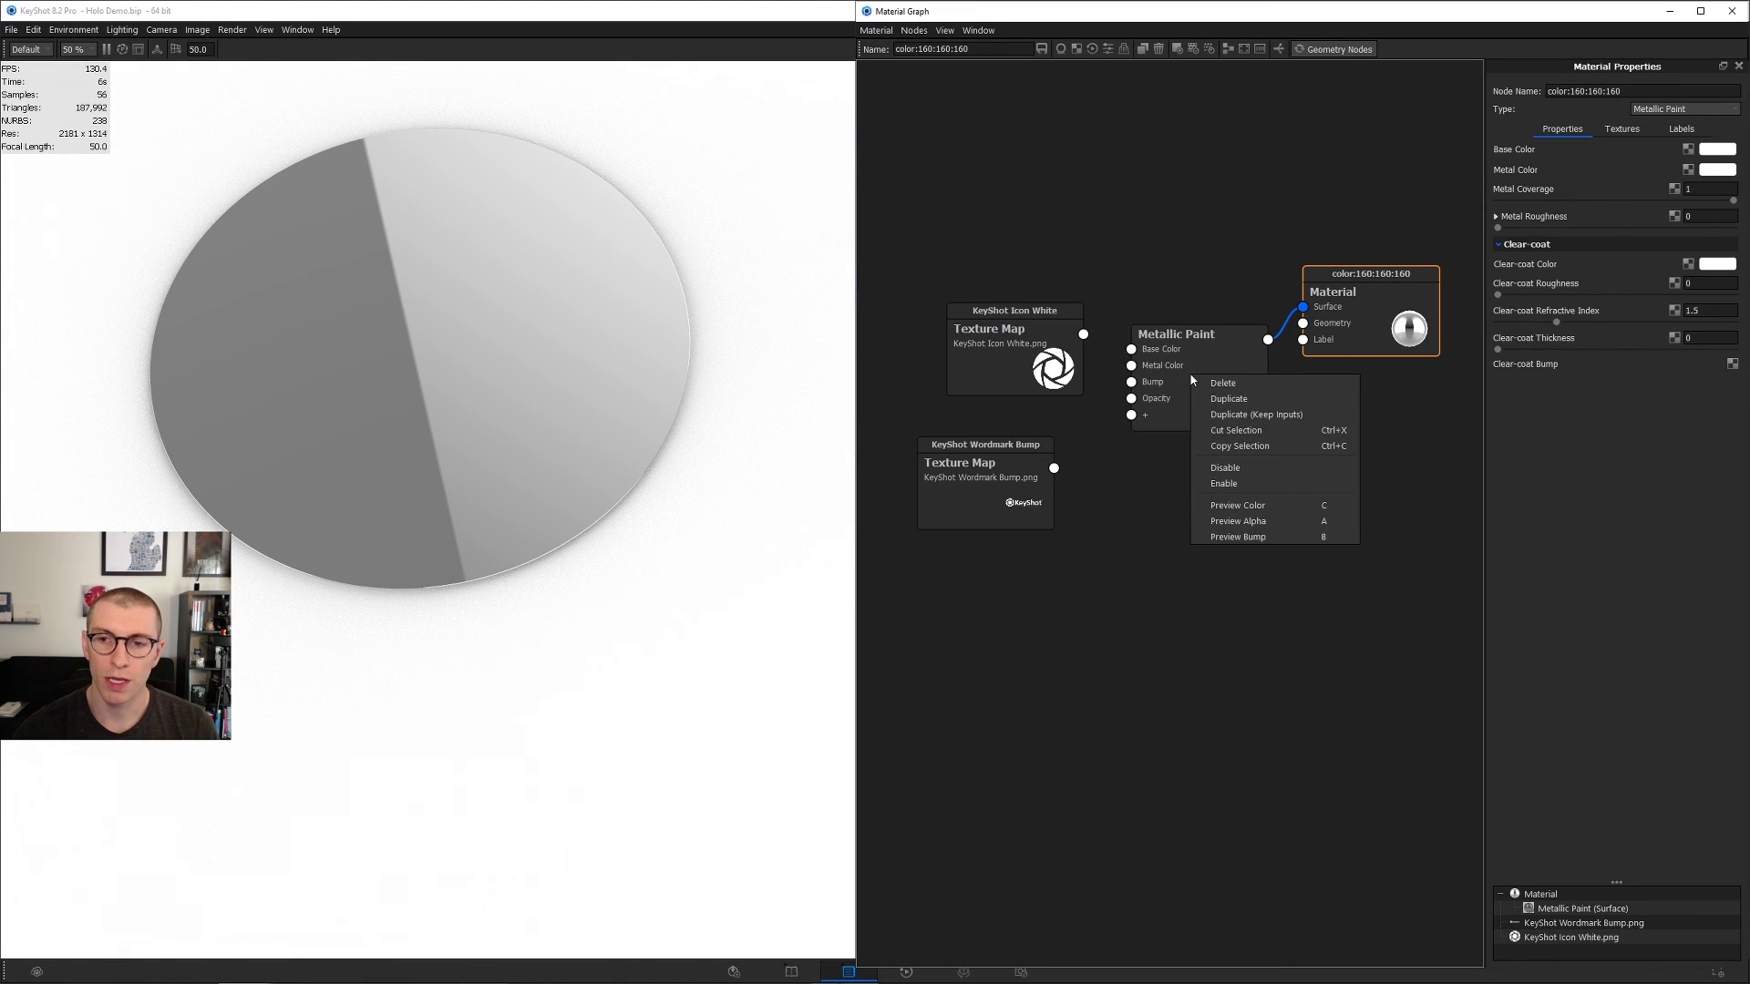
click(1228, 398)
drag(1203, 543, 1199, 512)
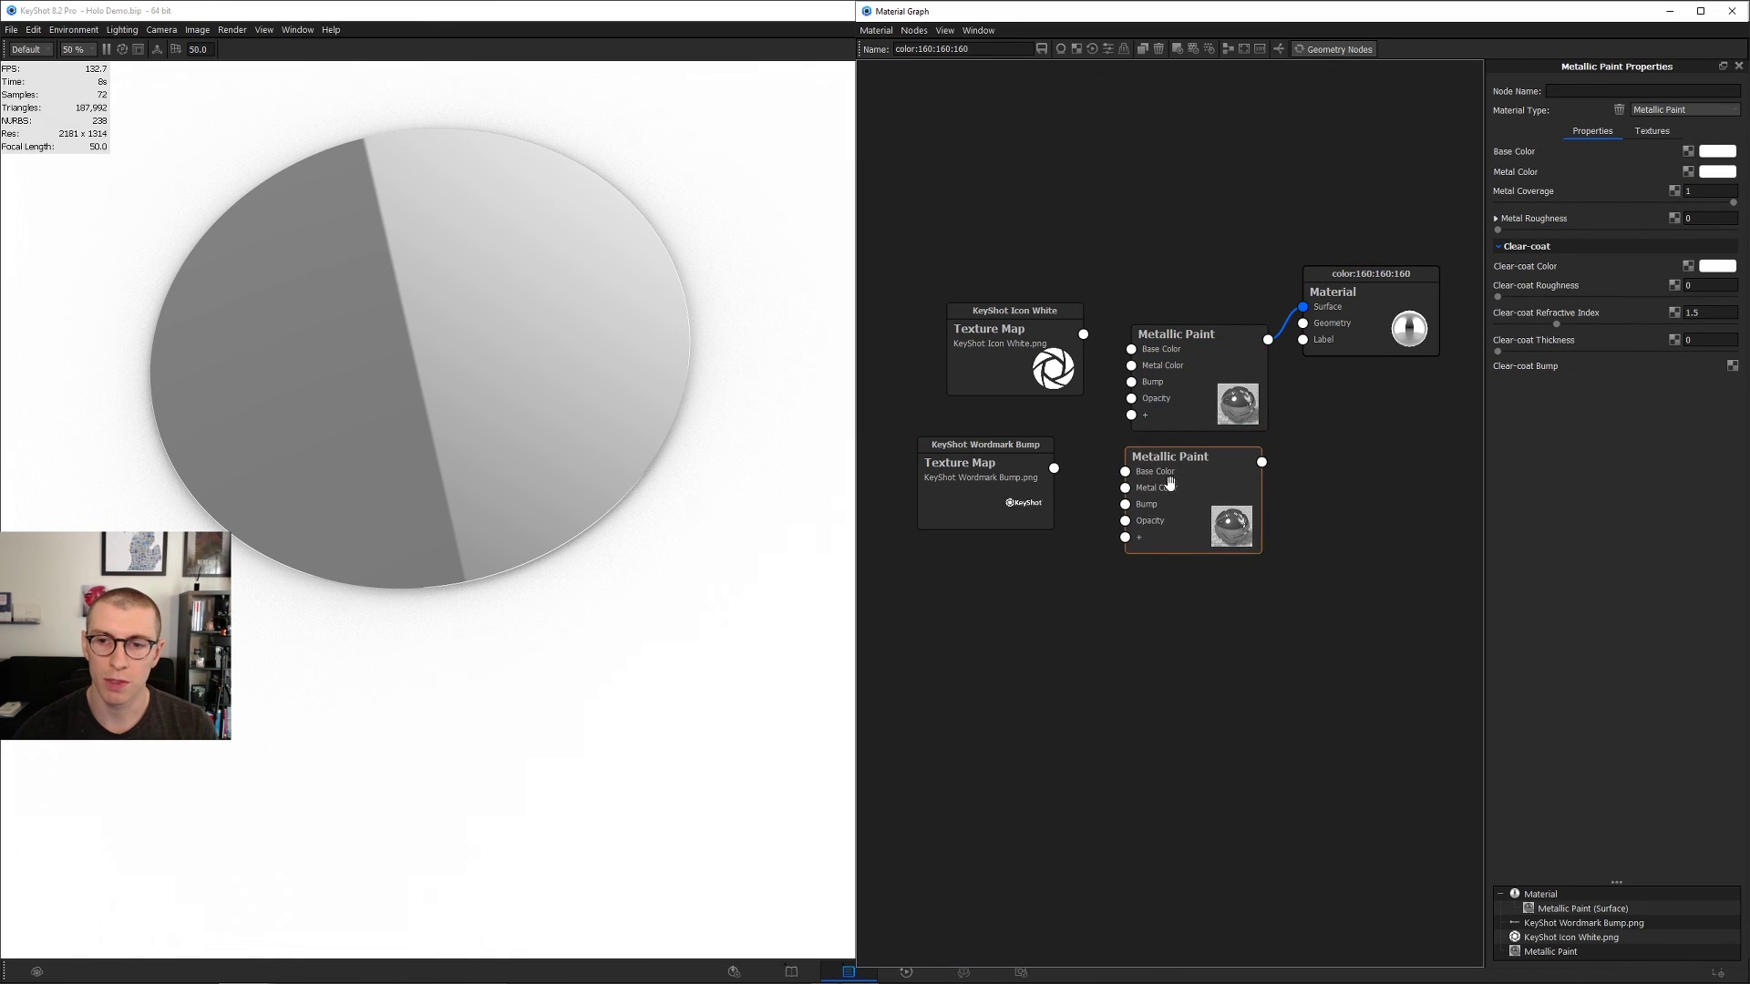
right_click(1199, 512)
click(1211, 513)
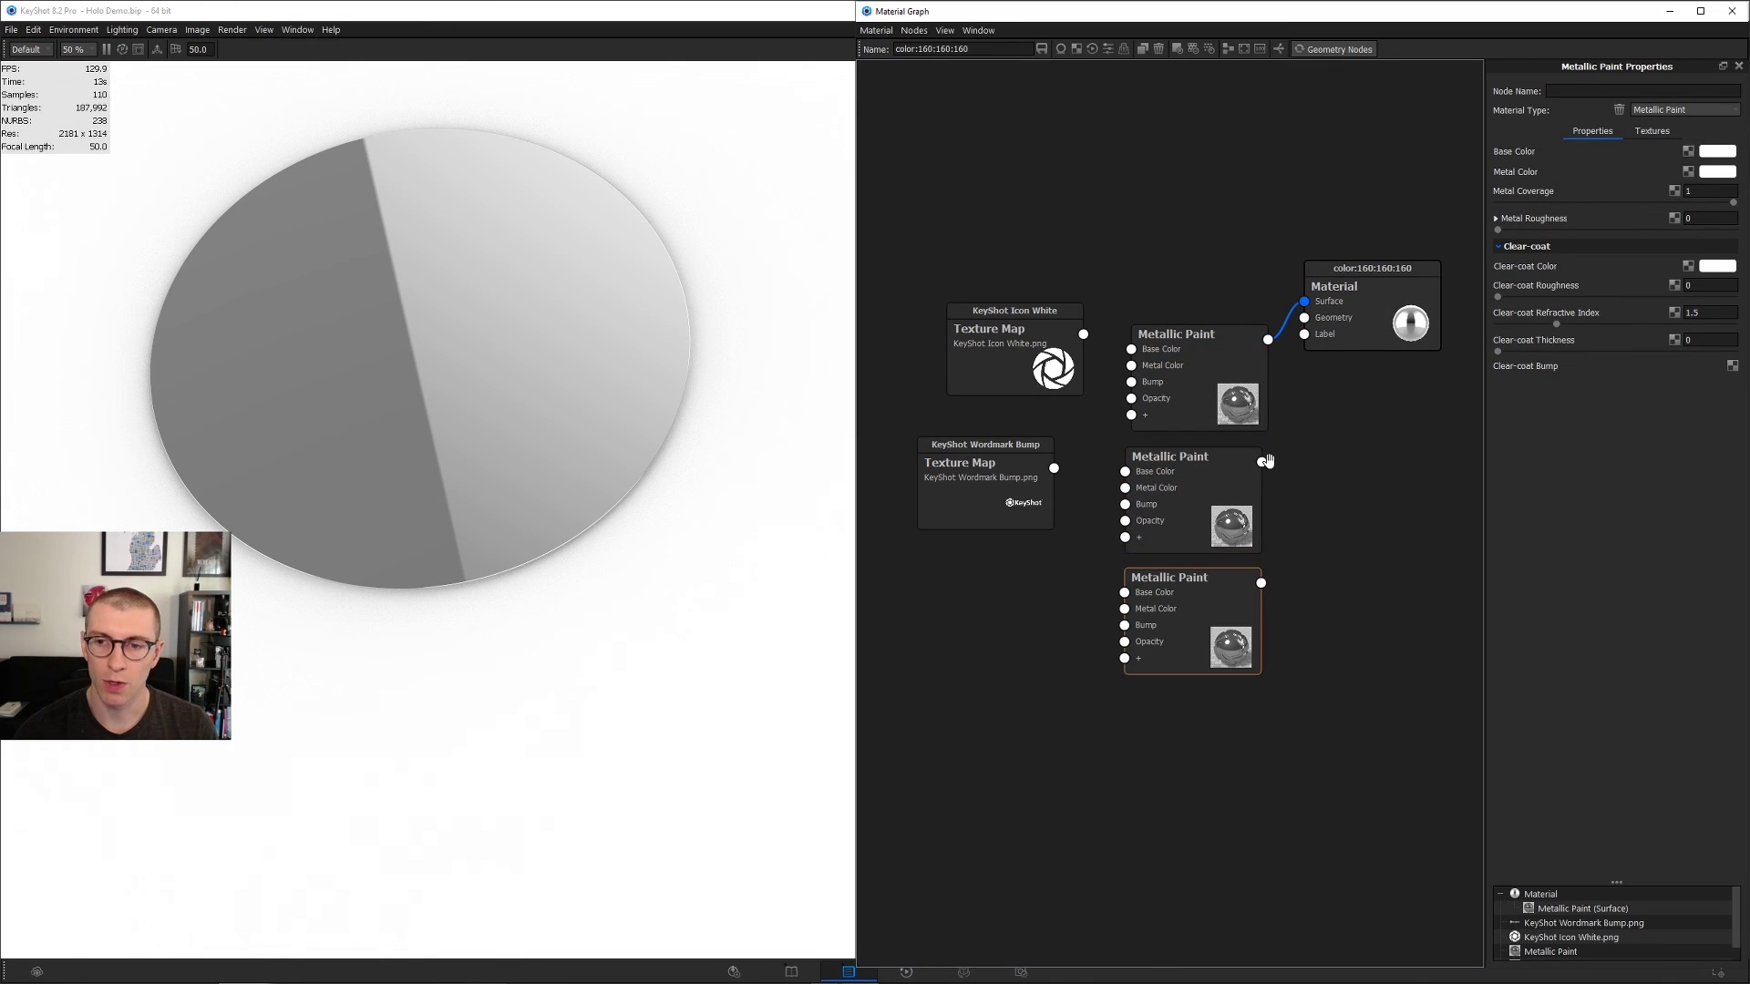
Step: Connect the first Metallic Paint copy to the material's Label input and move the original paint and both textures above it
drag(1261, 462, 1347, 344)
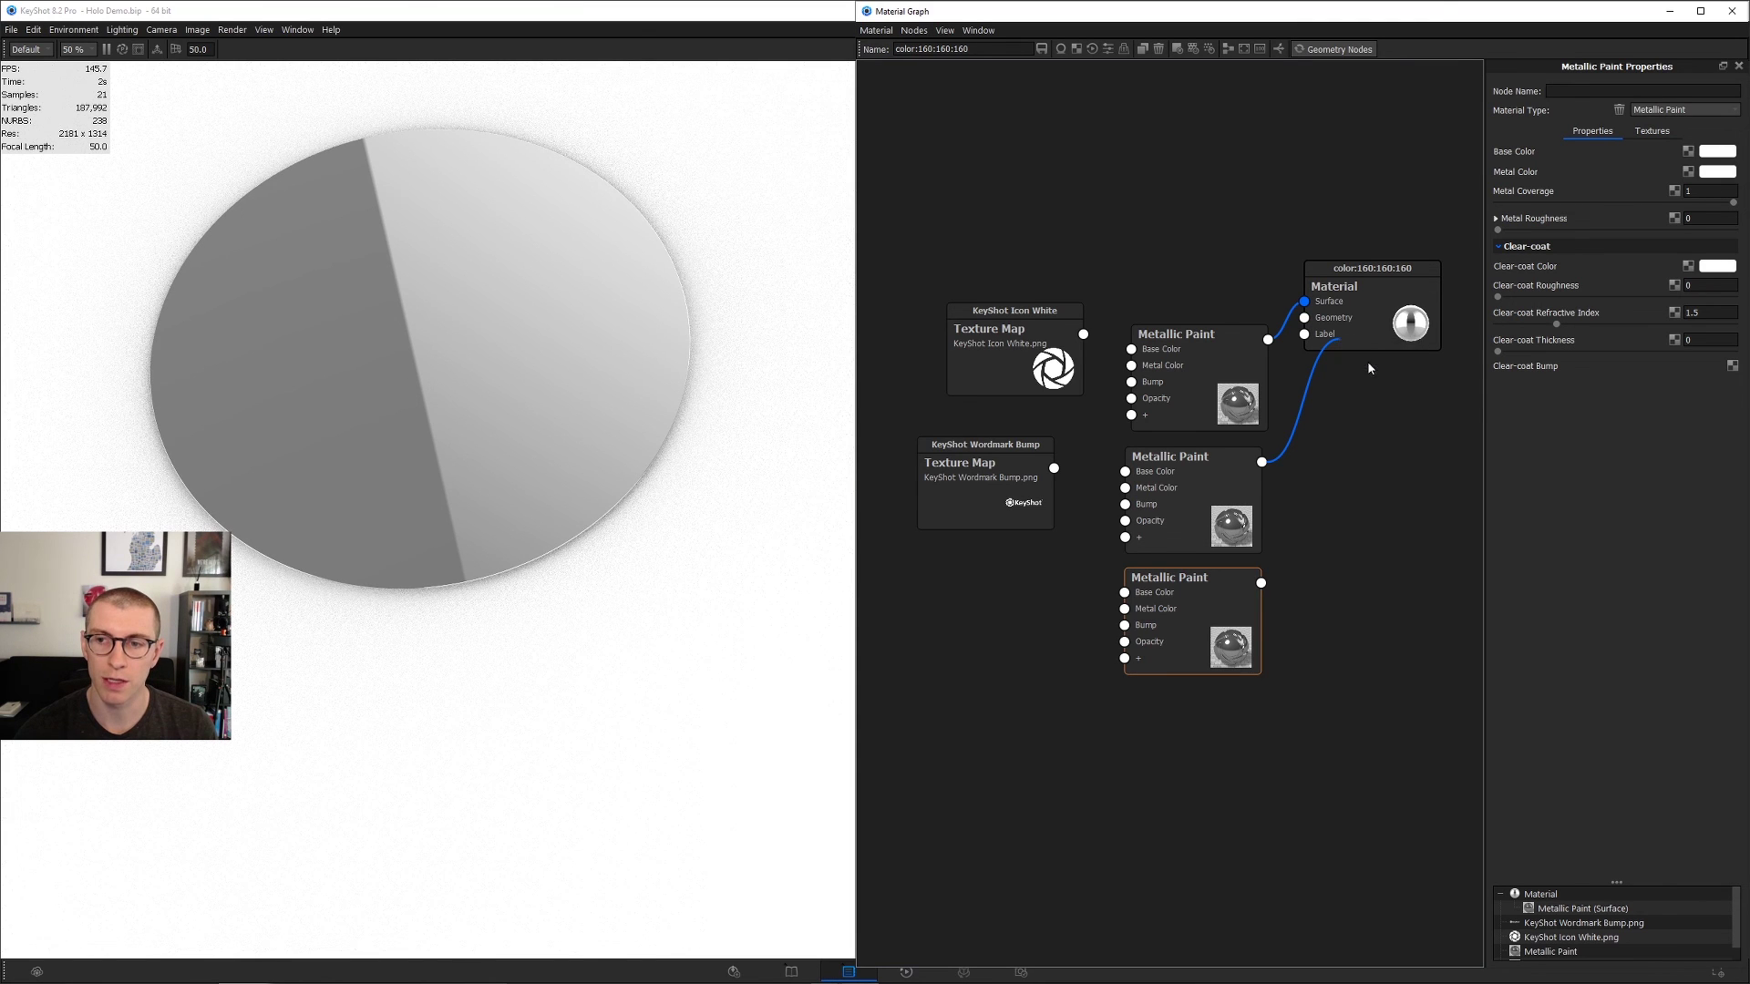
drag(1185, 365, 1186, 305)
drag(986, 355, 982, 273)
drag(974, 511, 981, 405)
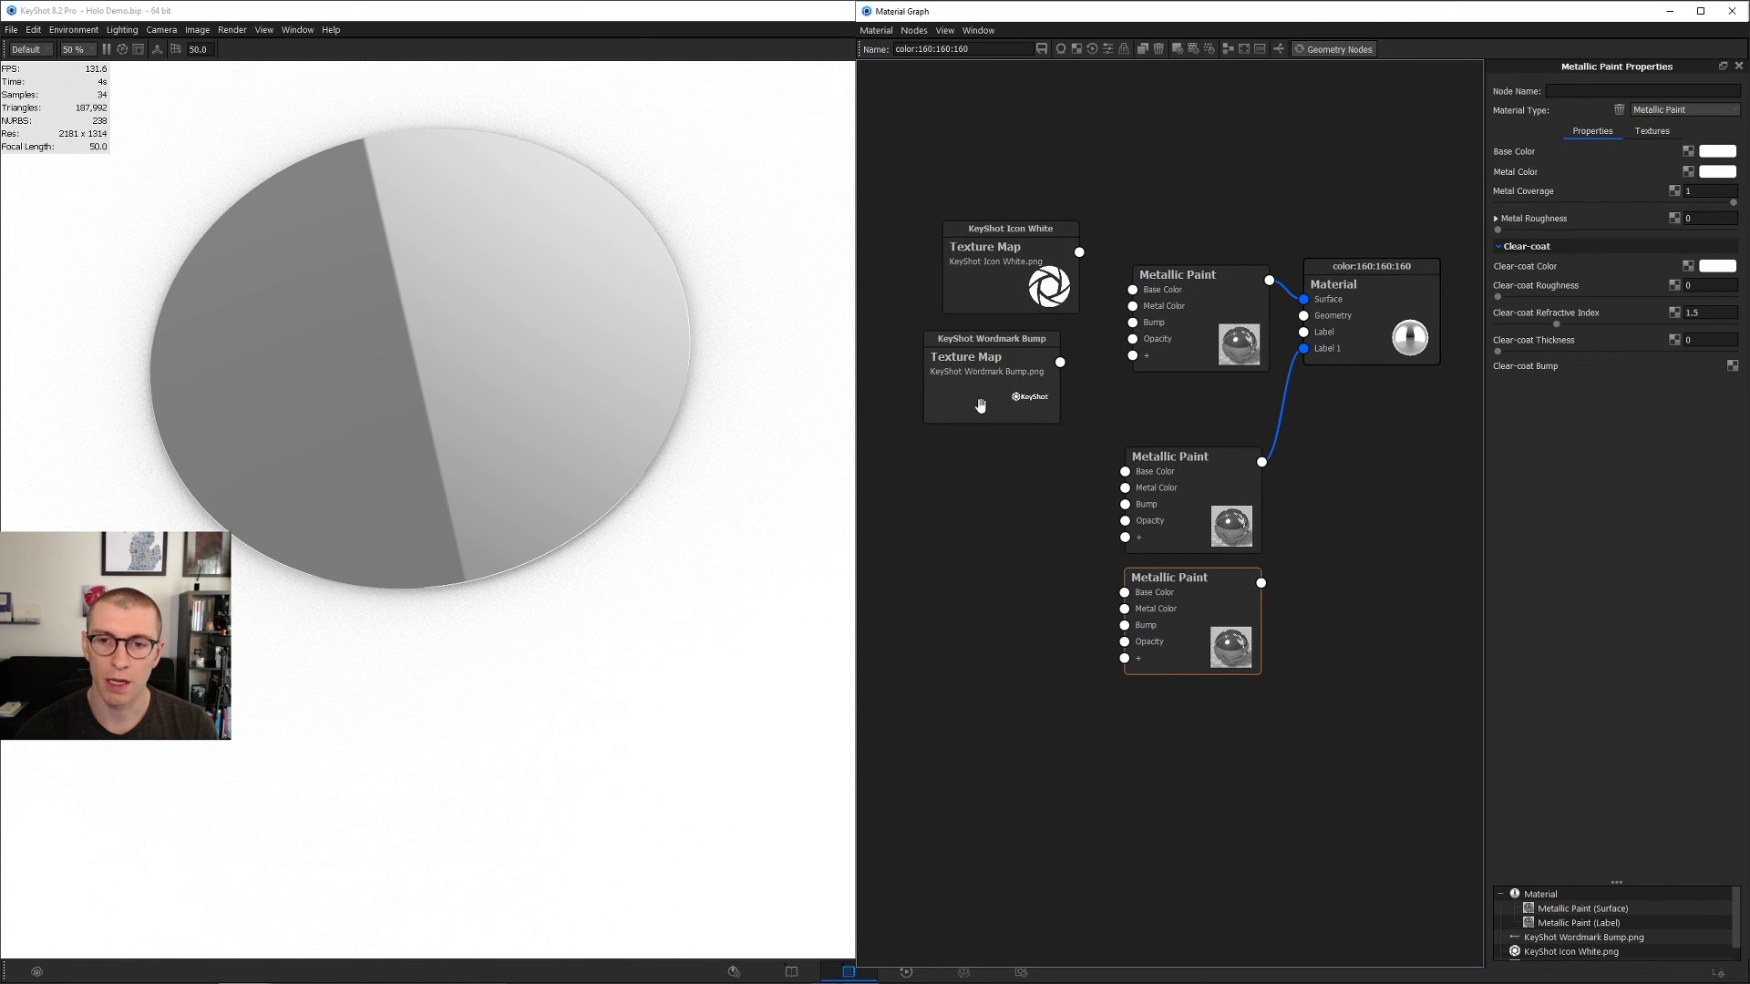
right_click(974, 502)
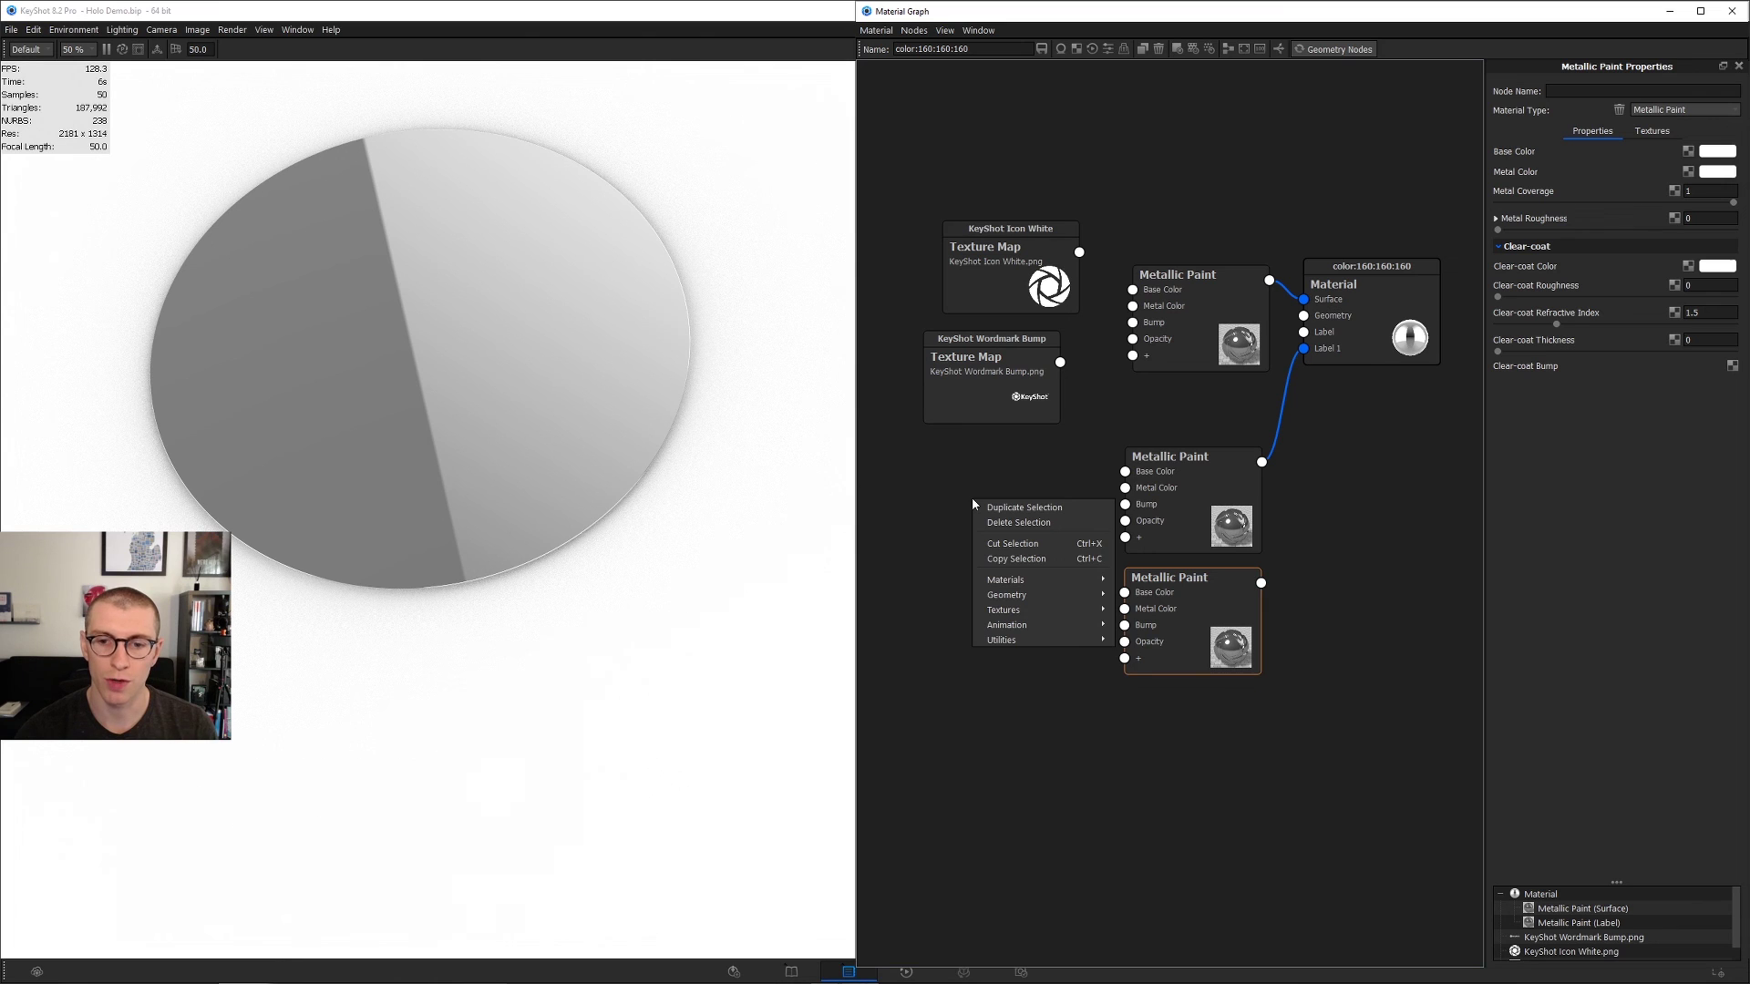
mouse_move(1039, 610)
click(1178, 775)
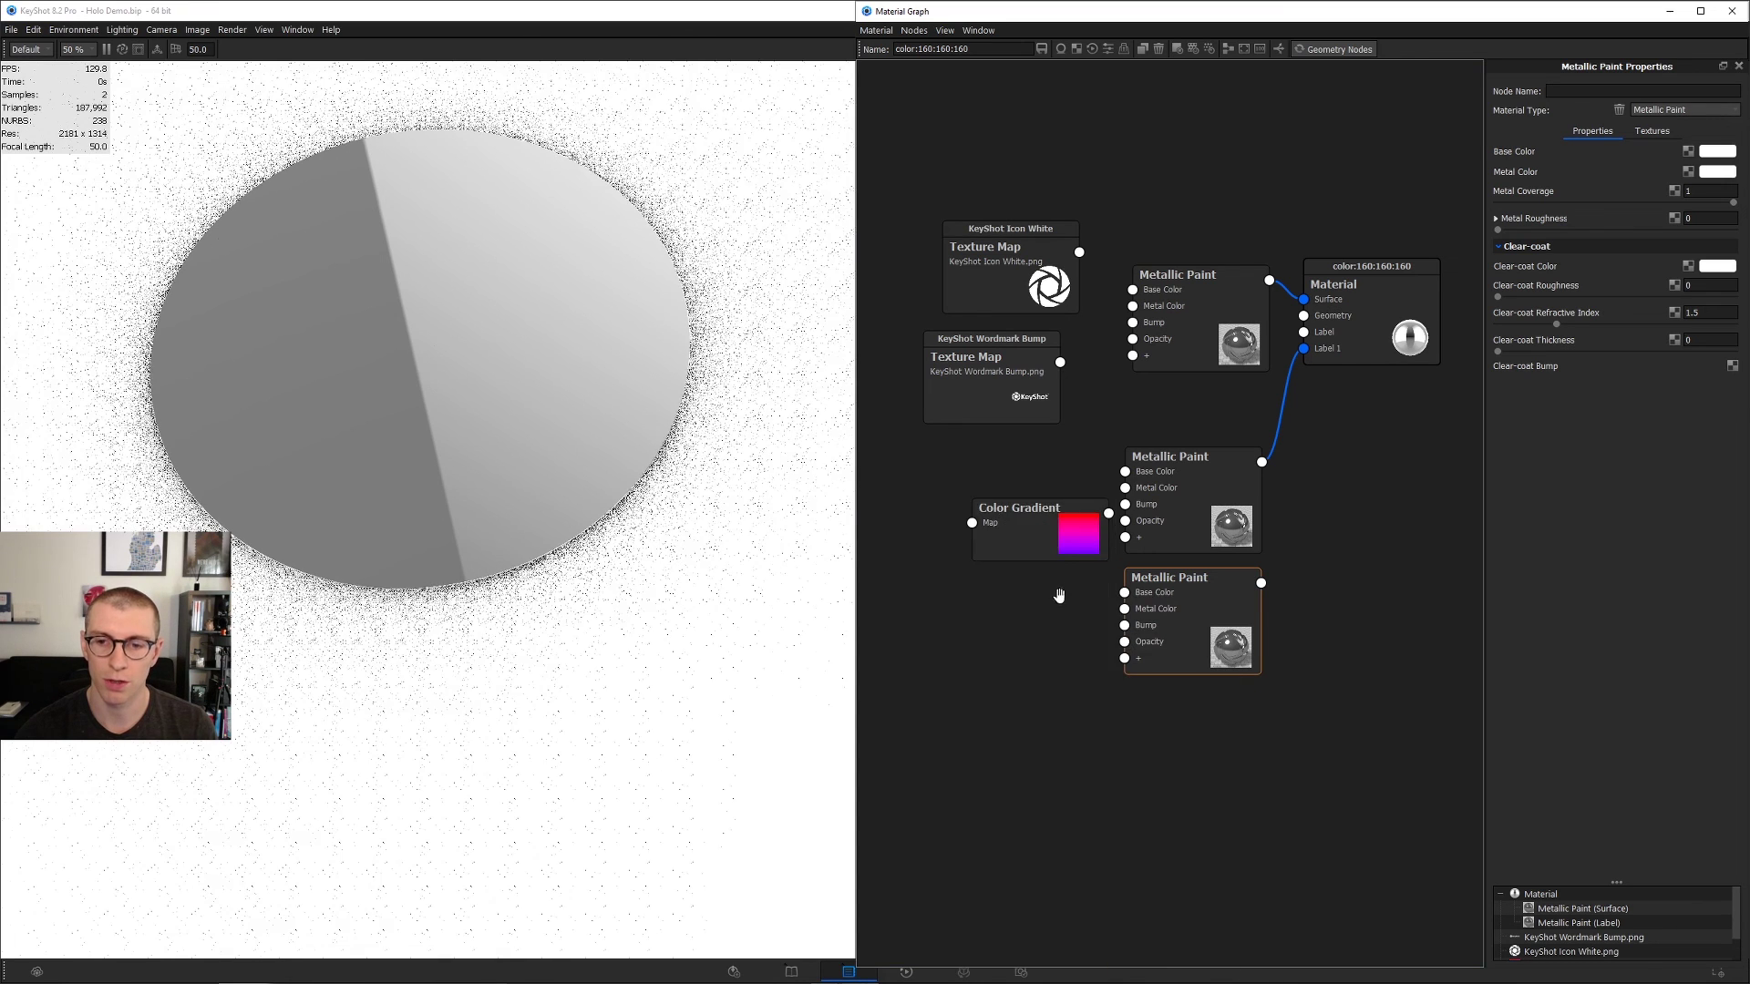
drag(1039, 533, 988, 496)
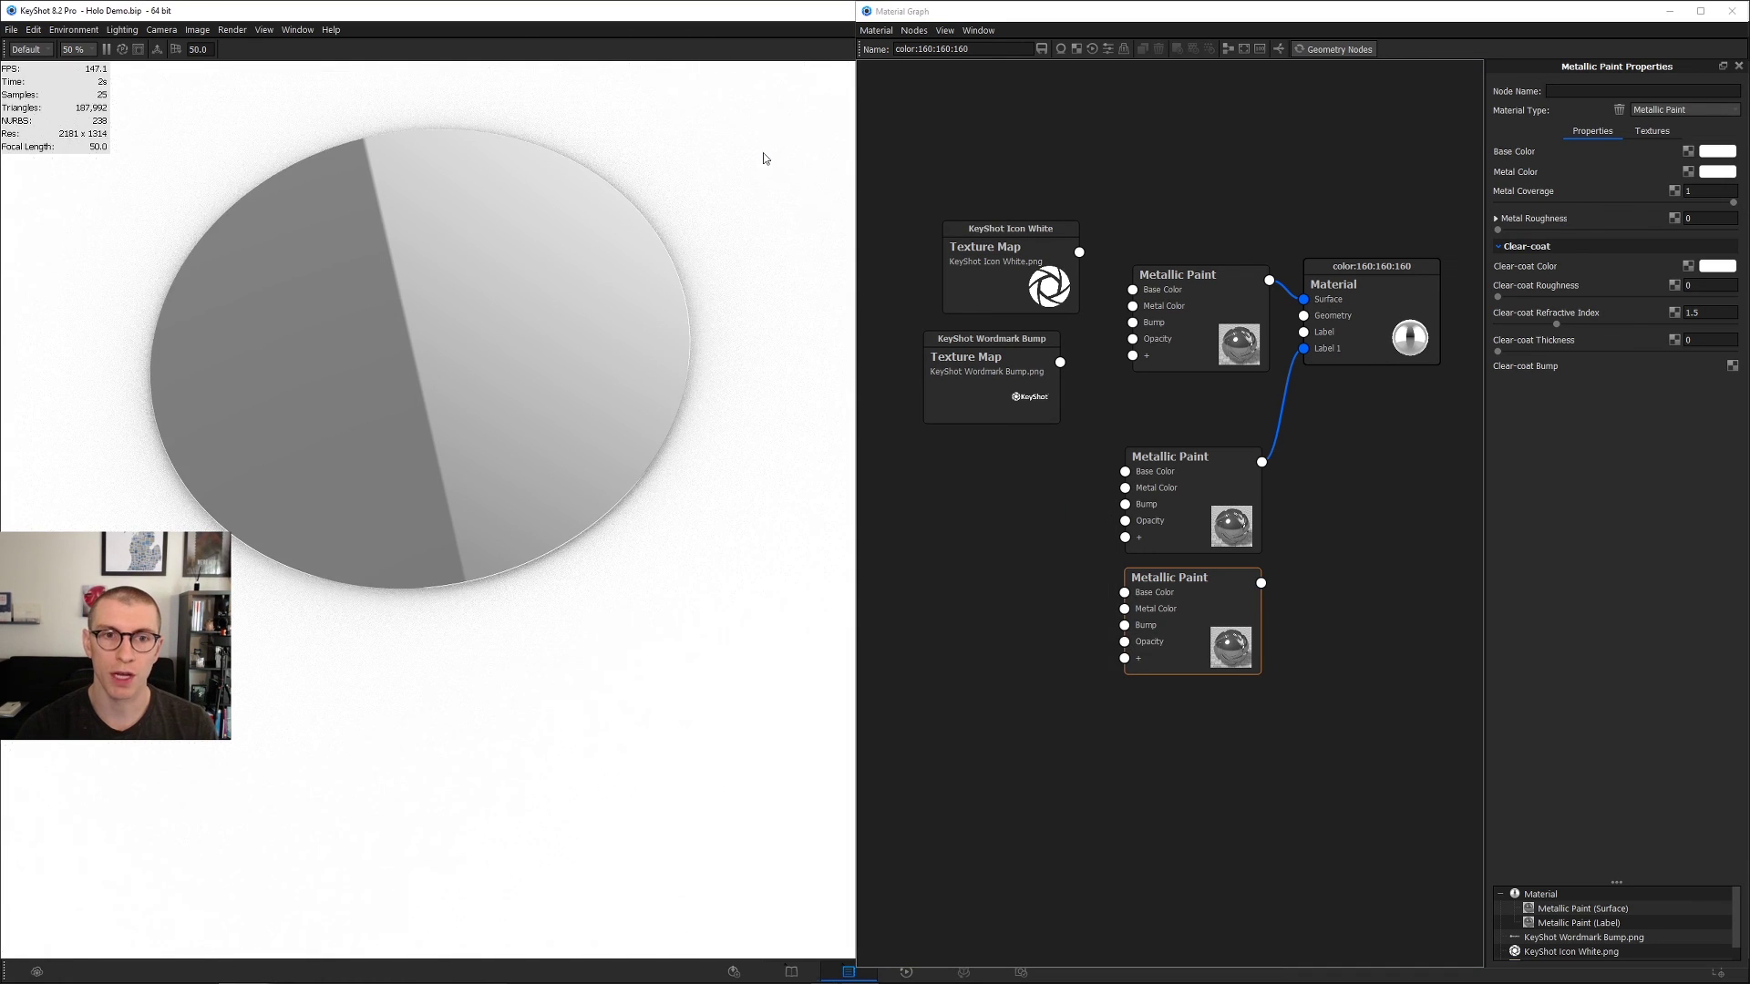
Step: Search the material library for "rainbo" and add the Rainbow Gradient material to the Material Graph
key(m)
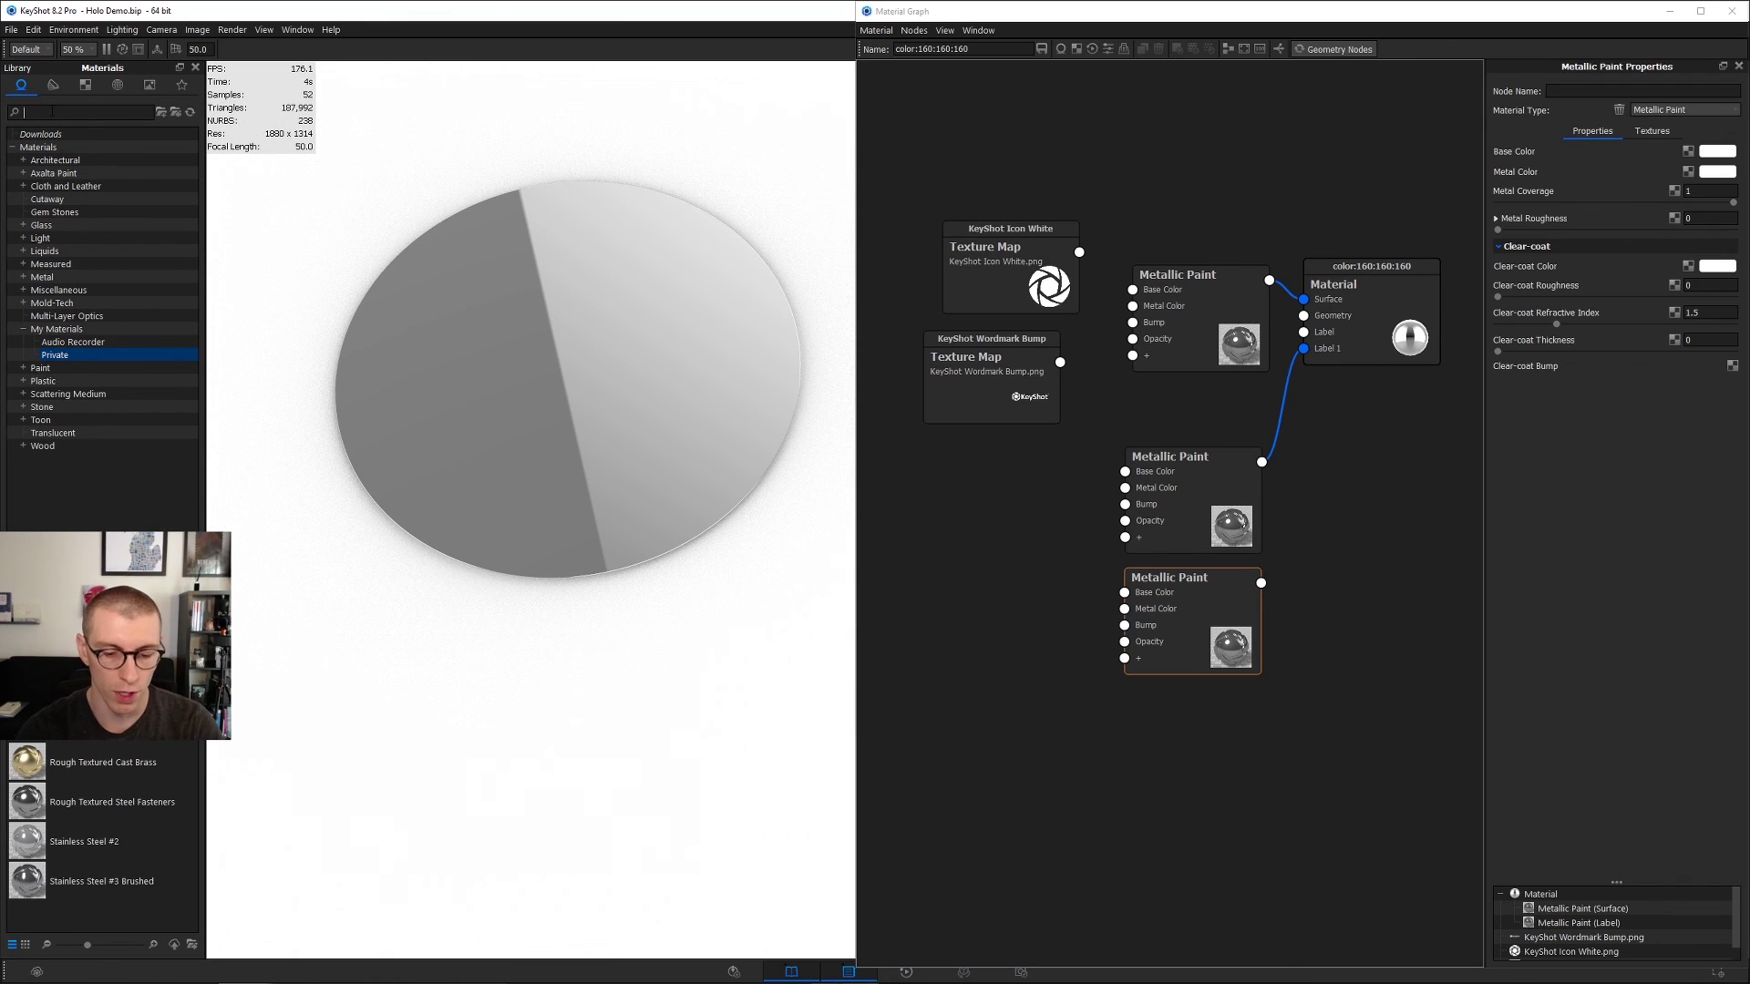
text(rainbo)
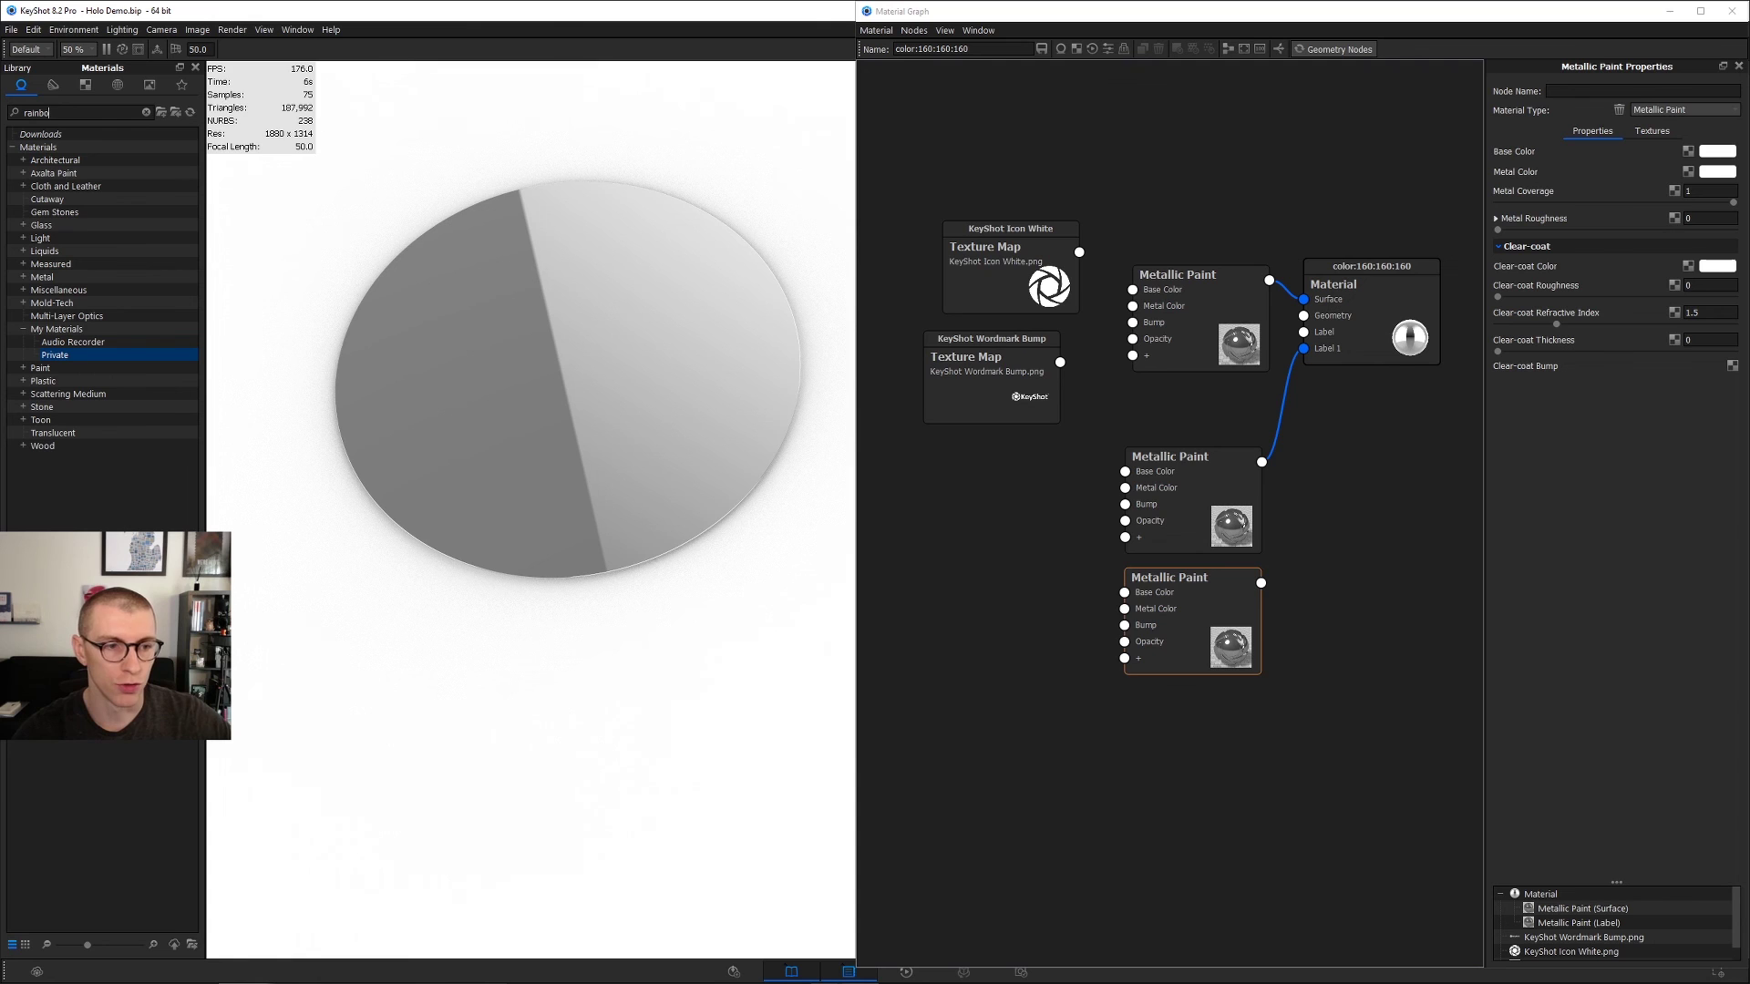
drag(54, 583, 1055, 730)
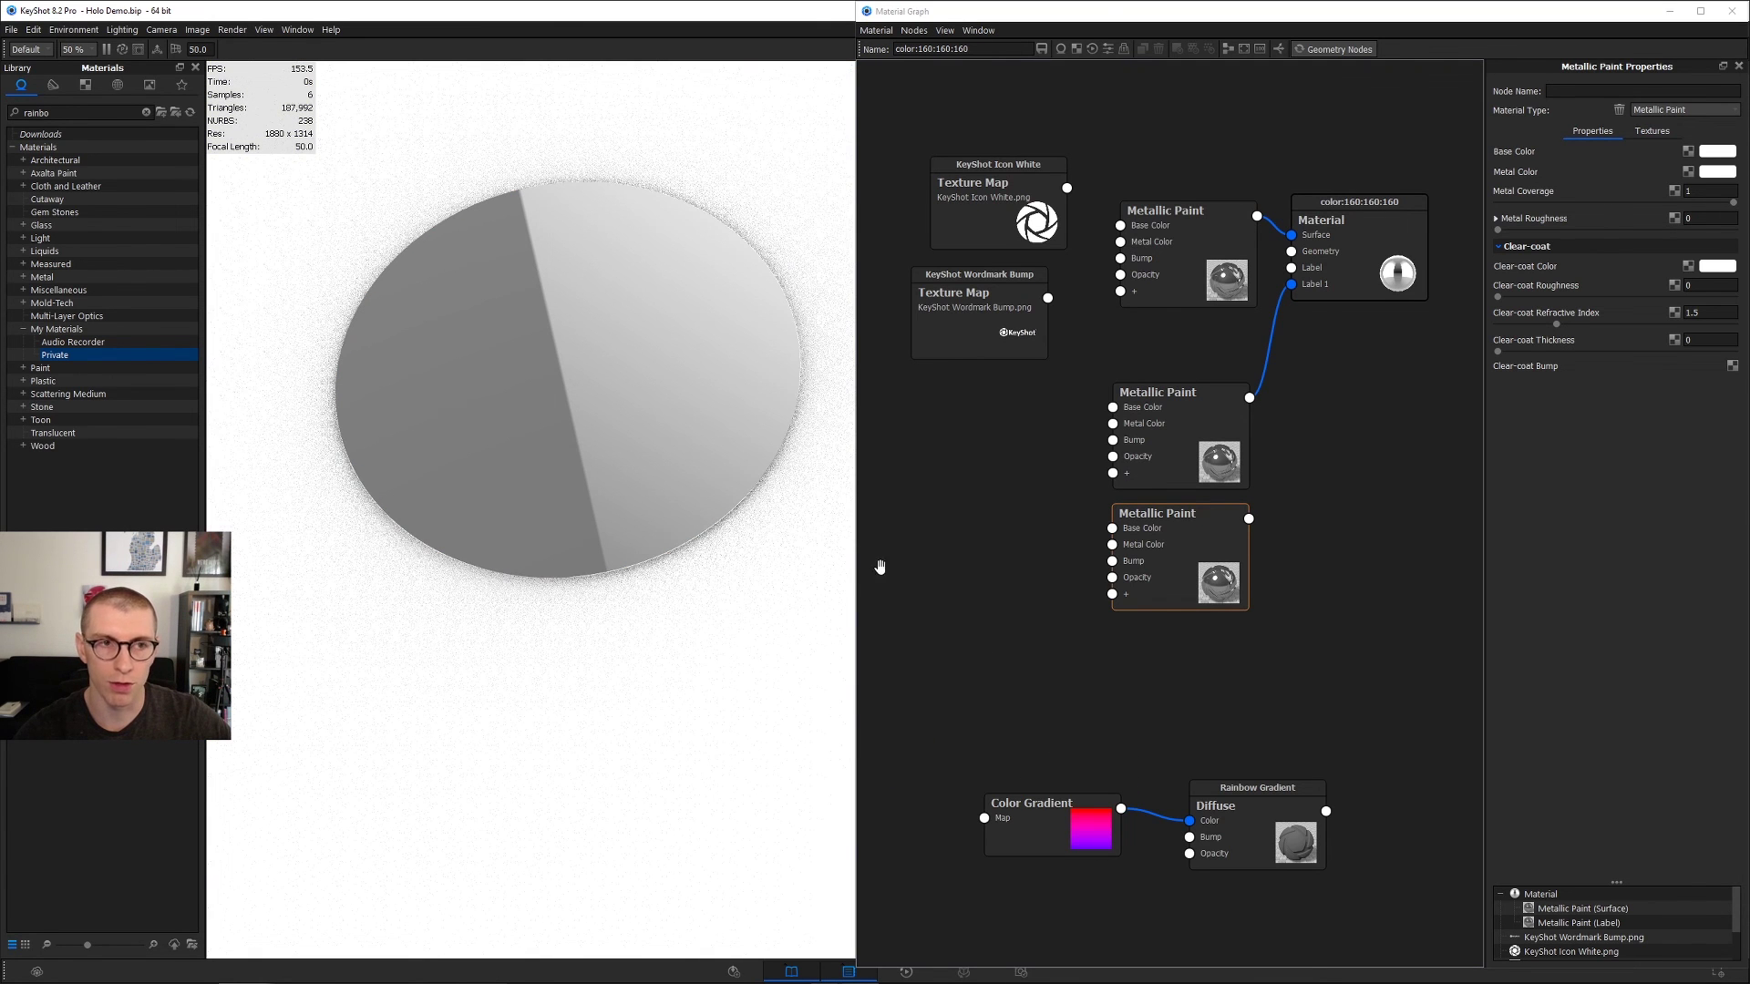
click(195, 67)
Step: Delete the Rainbow Gradient's Diffuse node, place its Color Gradient beside the paint nodes and arrange both logo textures below it
right_click(1250, 813)
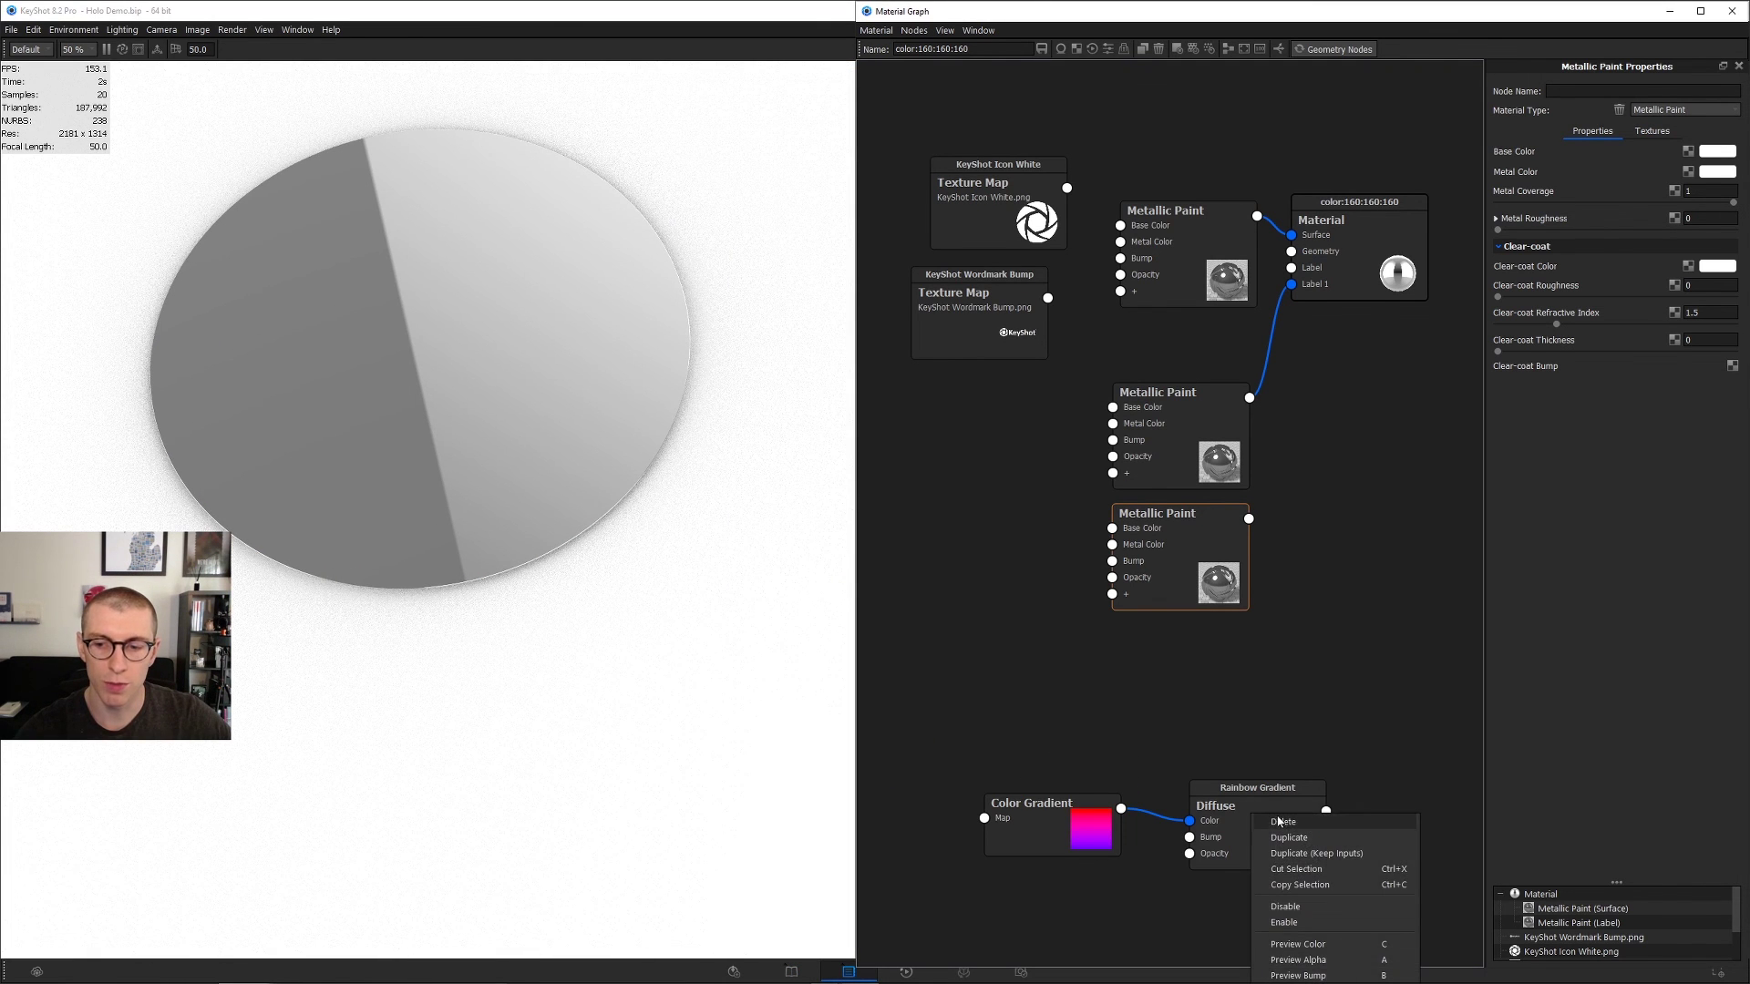
click(1282, 825)
drag(1092, 826, 959, 447)
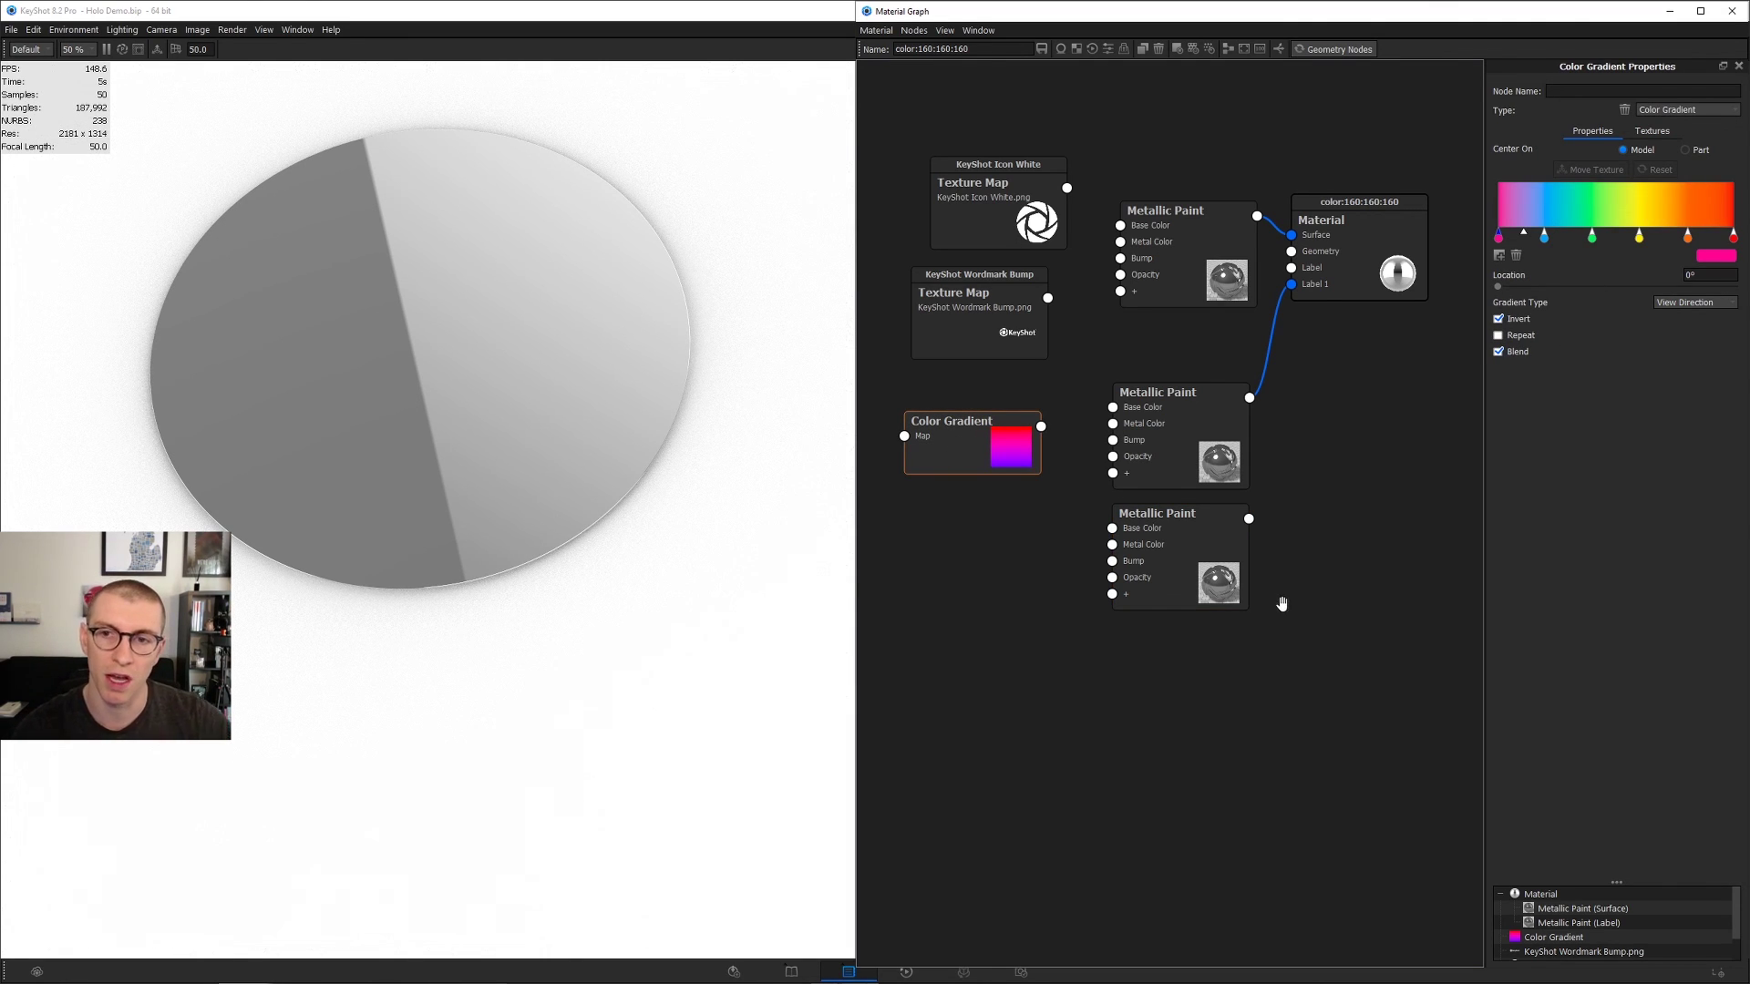
drag(980, 274, 975, 563)
drag(998, 165, 978, 681)
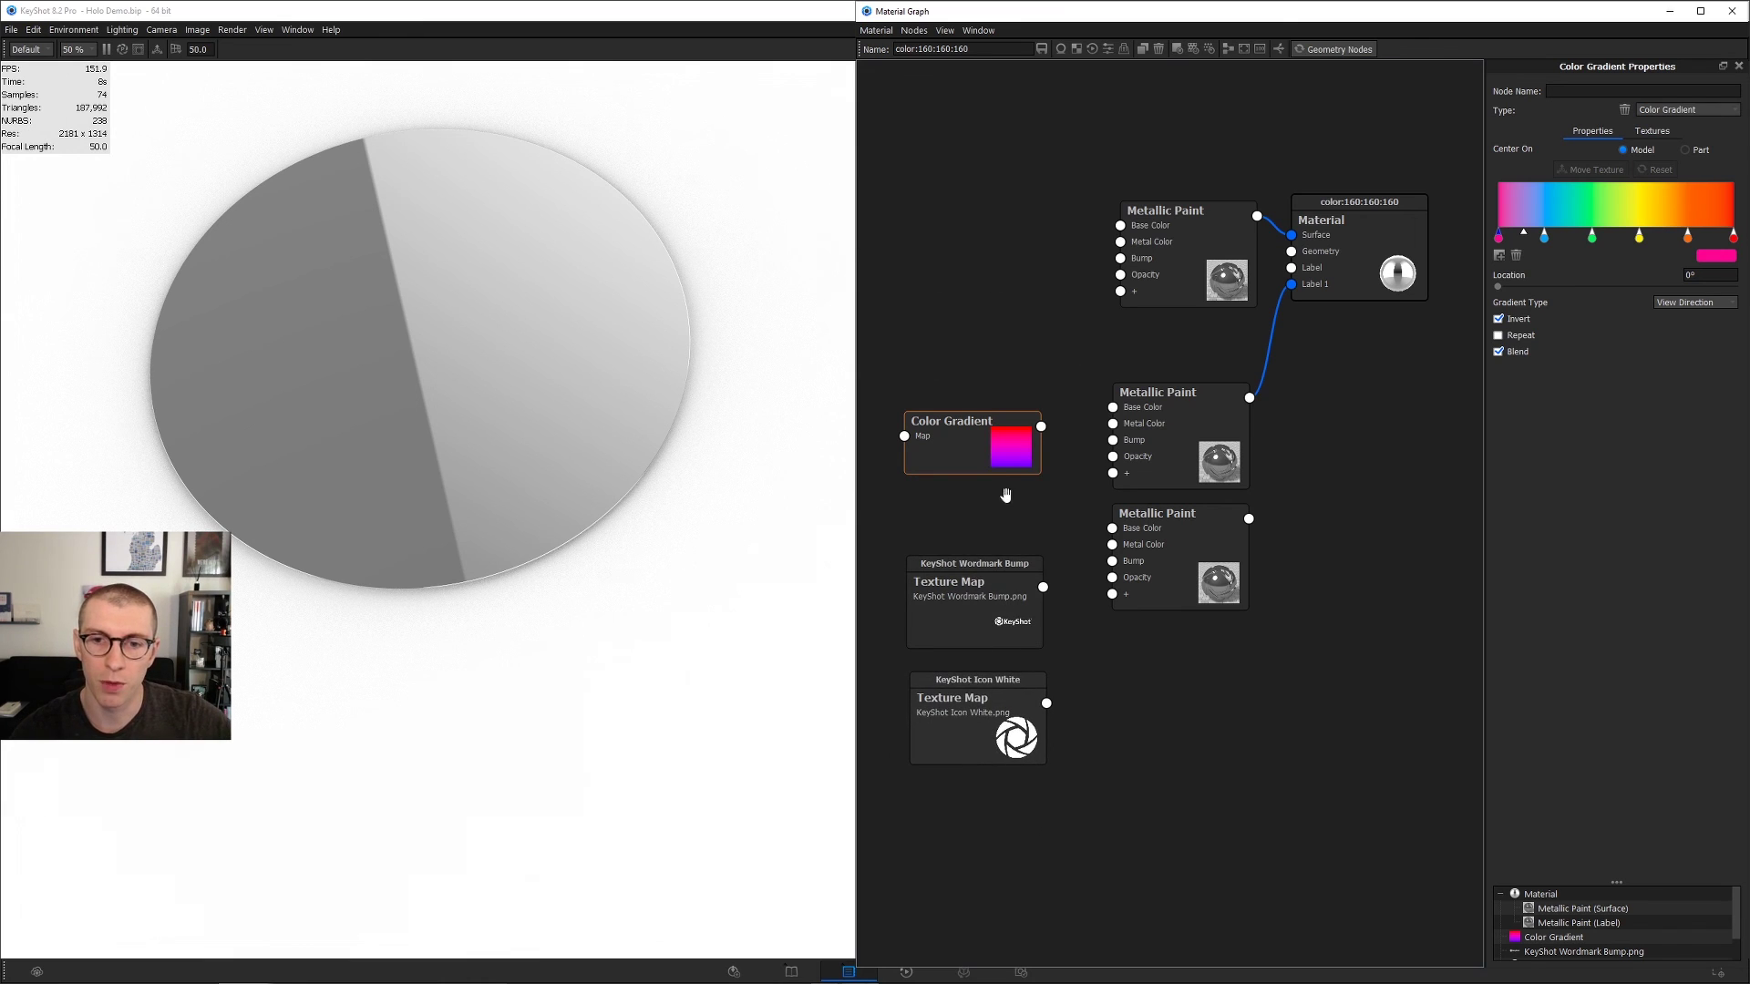
Step: Connect the Color Gradient to the surface Metallic Paint's Metal Color and disconnect the duplicate paint from the material's label
mouse_move(1000, 446)
mouse_down()
mouse_move(987, 301)
mouse_move(1114, 239)
mouse_move(1202, 235)
mouse_up()
drag(1197, 430, 1191, 416)
drag(1292, 290, 1320, 383)
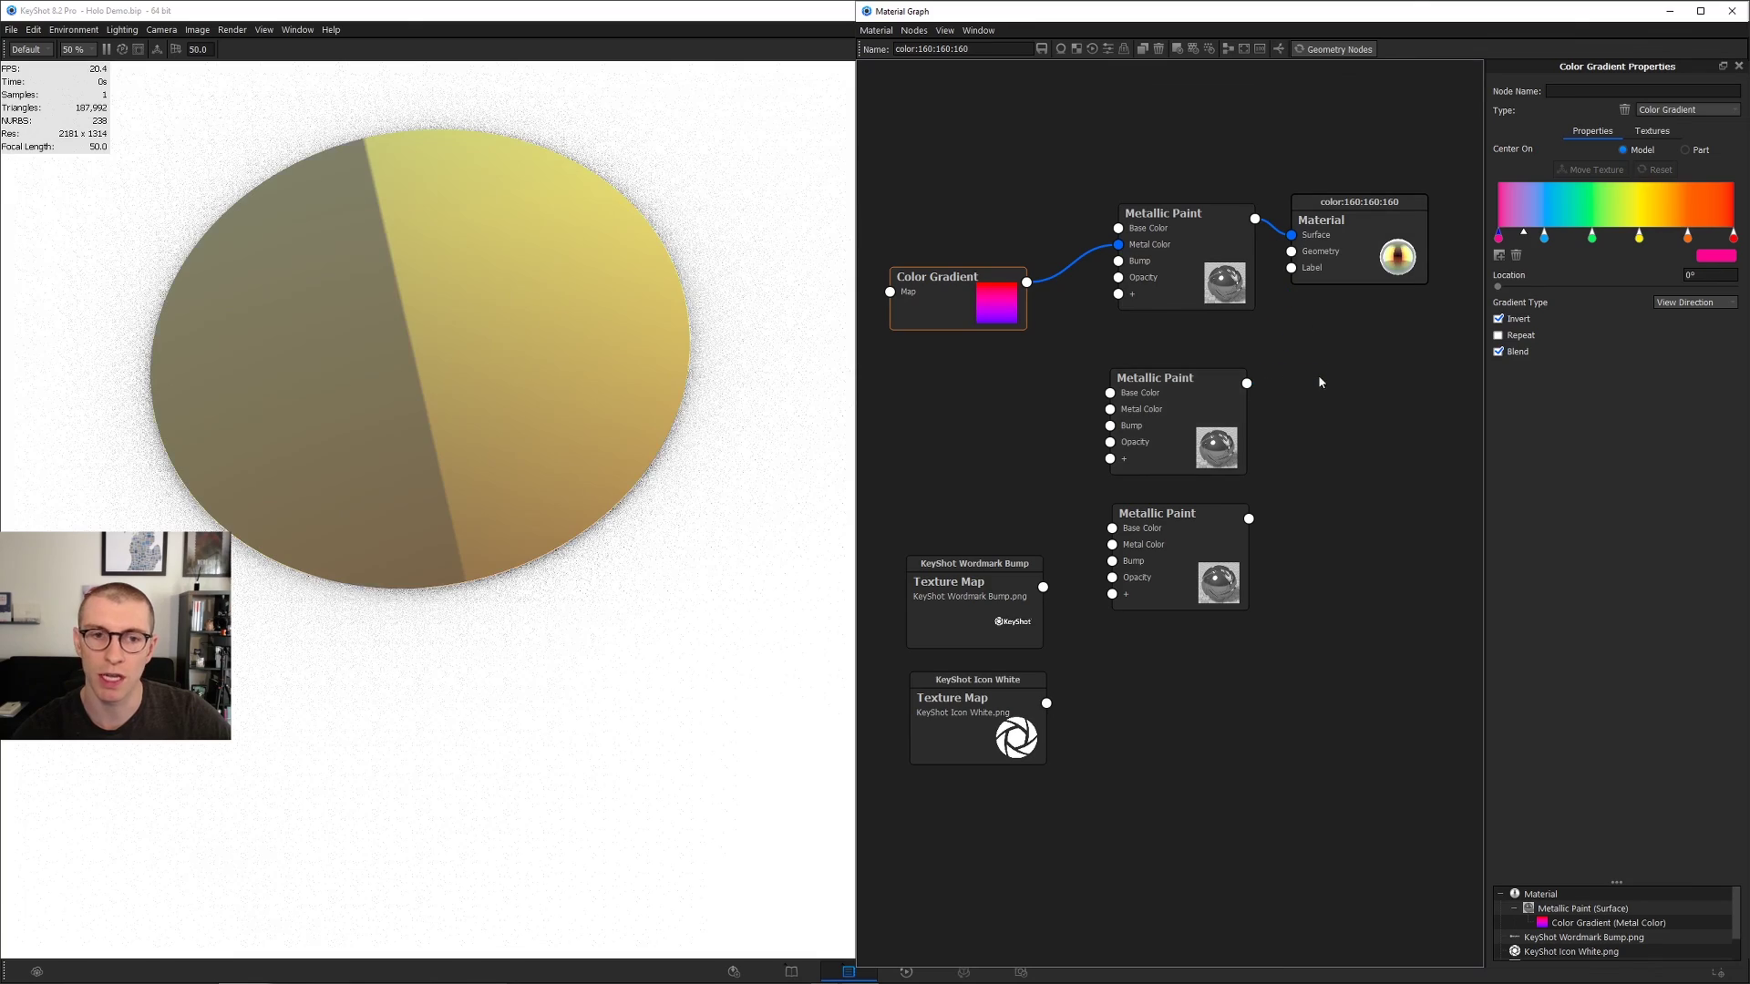
drag(1160, 247, 1156, 239)
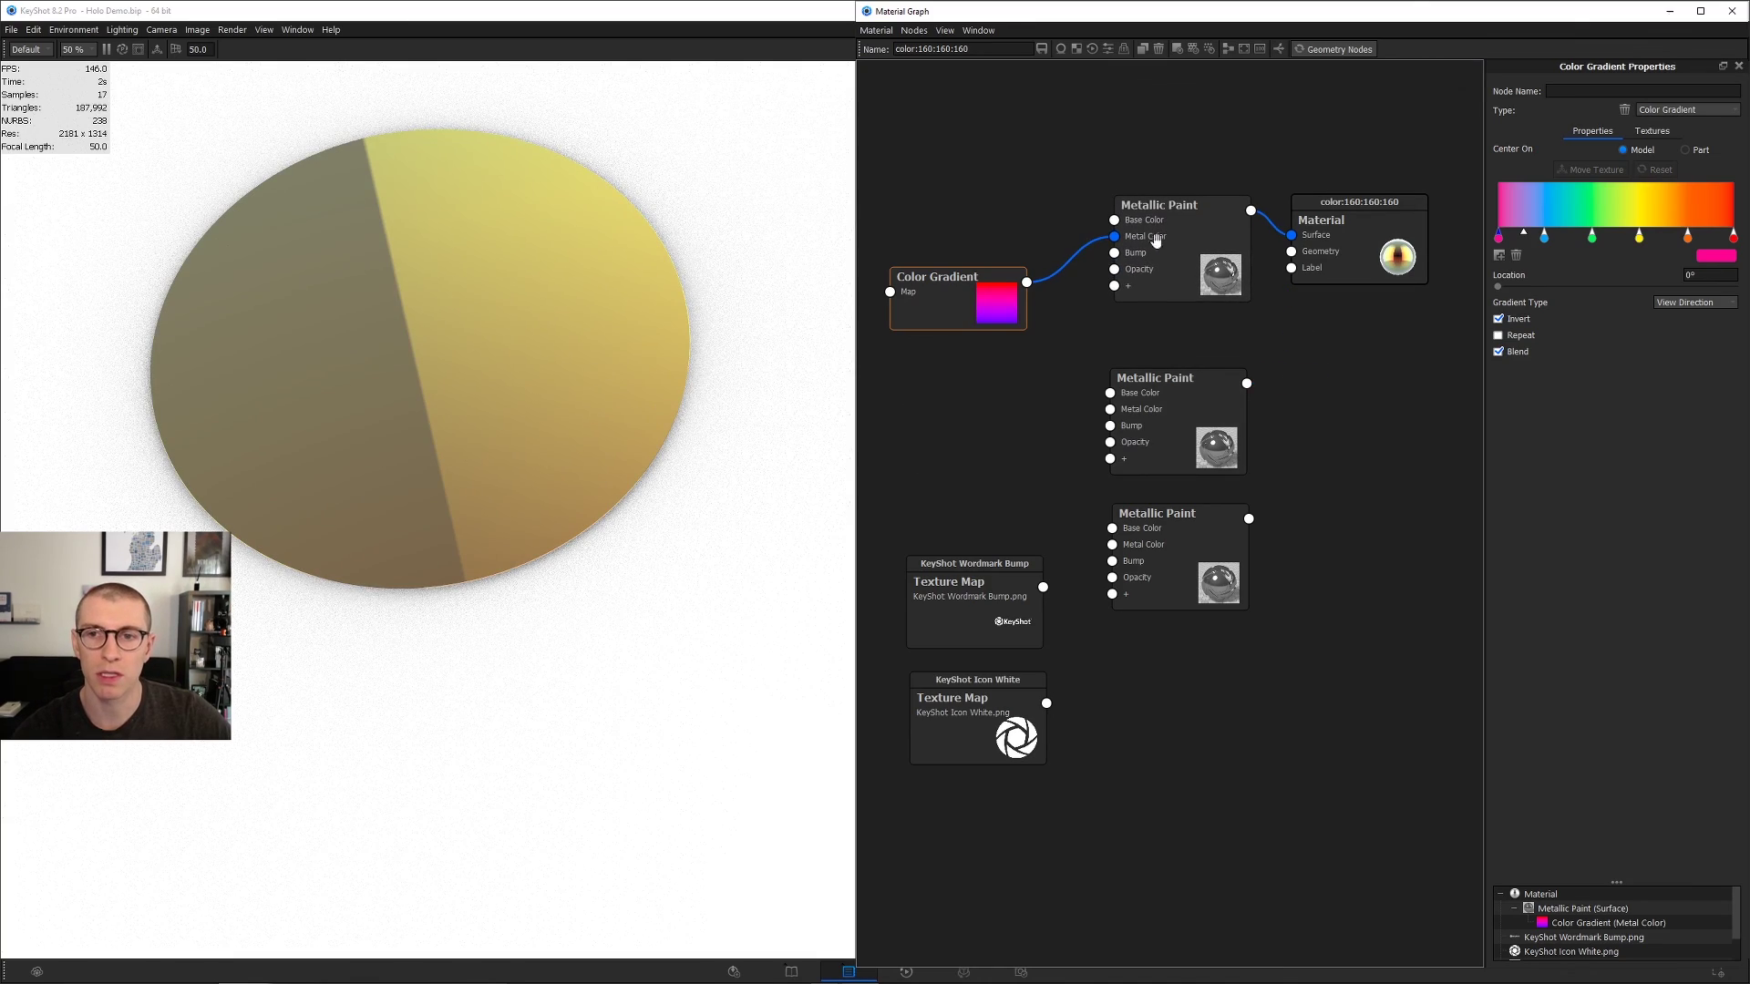
drag(449, 467, 519, 299)
drag(593, 374, 468, 393)
Step: Connect the middle Metallic Paint as a material label and link the Color Gradient to its Metal Color
drag(1210, 388, 1211, 353)
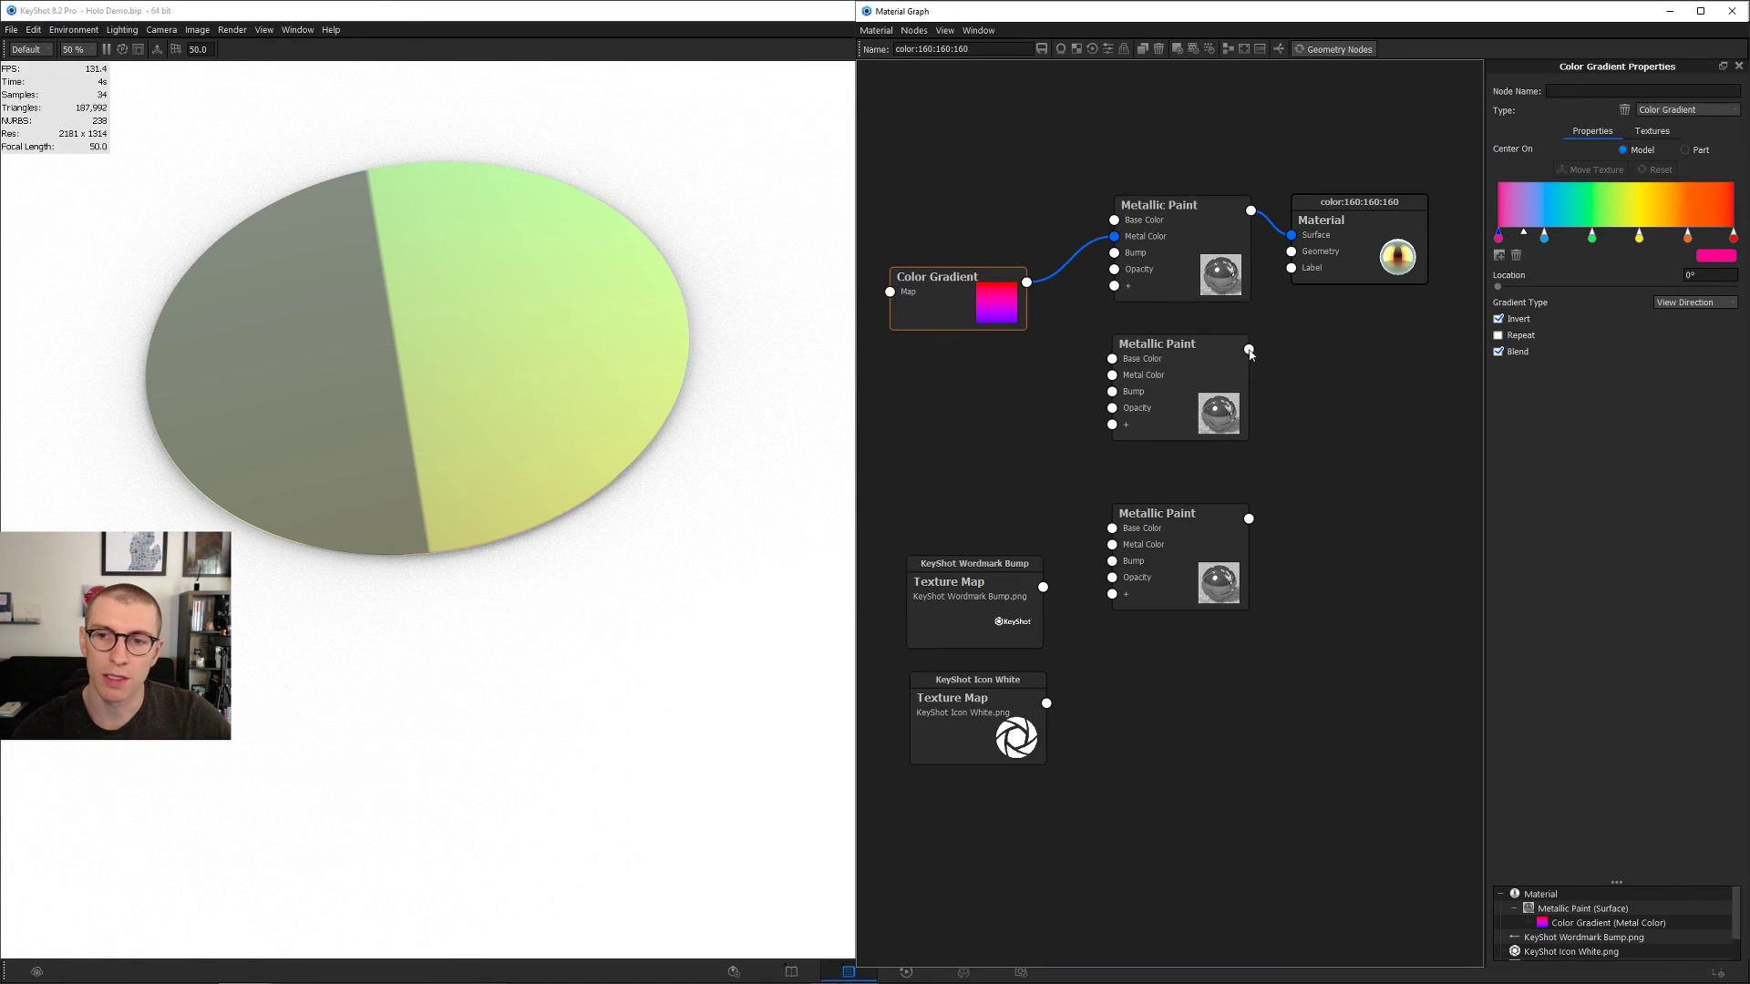
drag(1260, 341, 1292, 267)
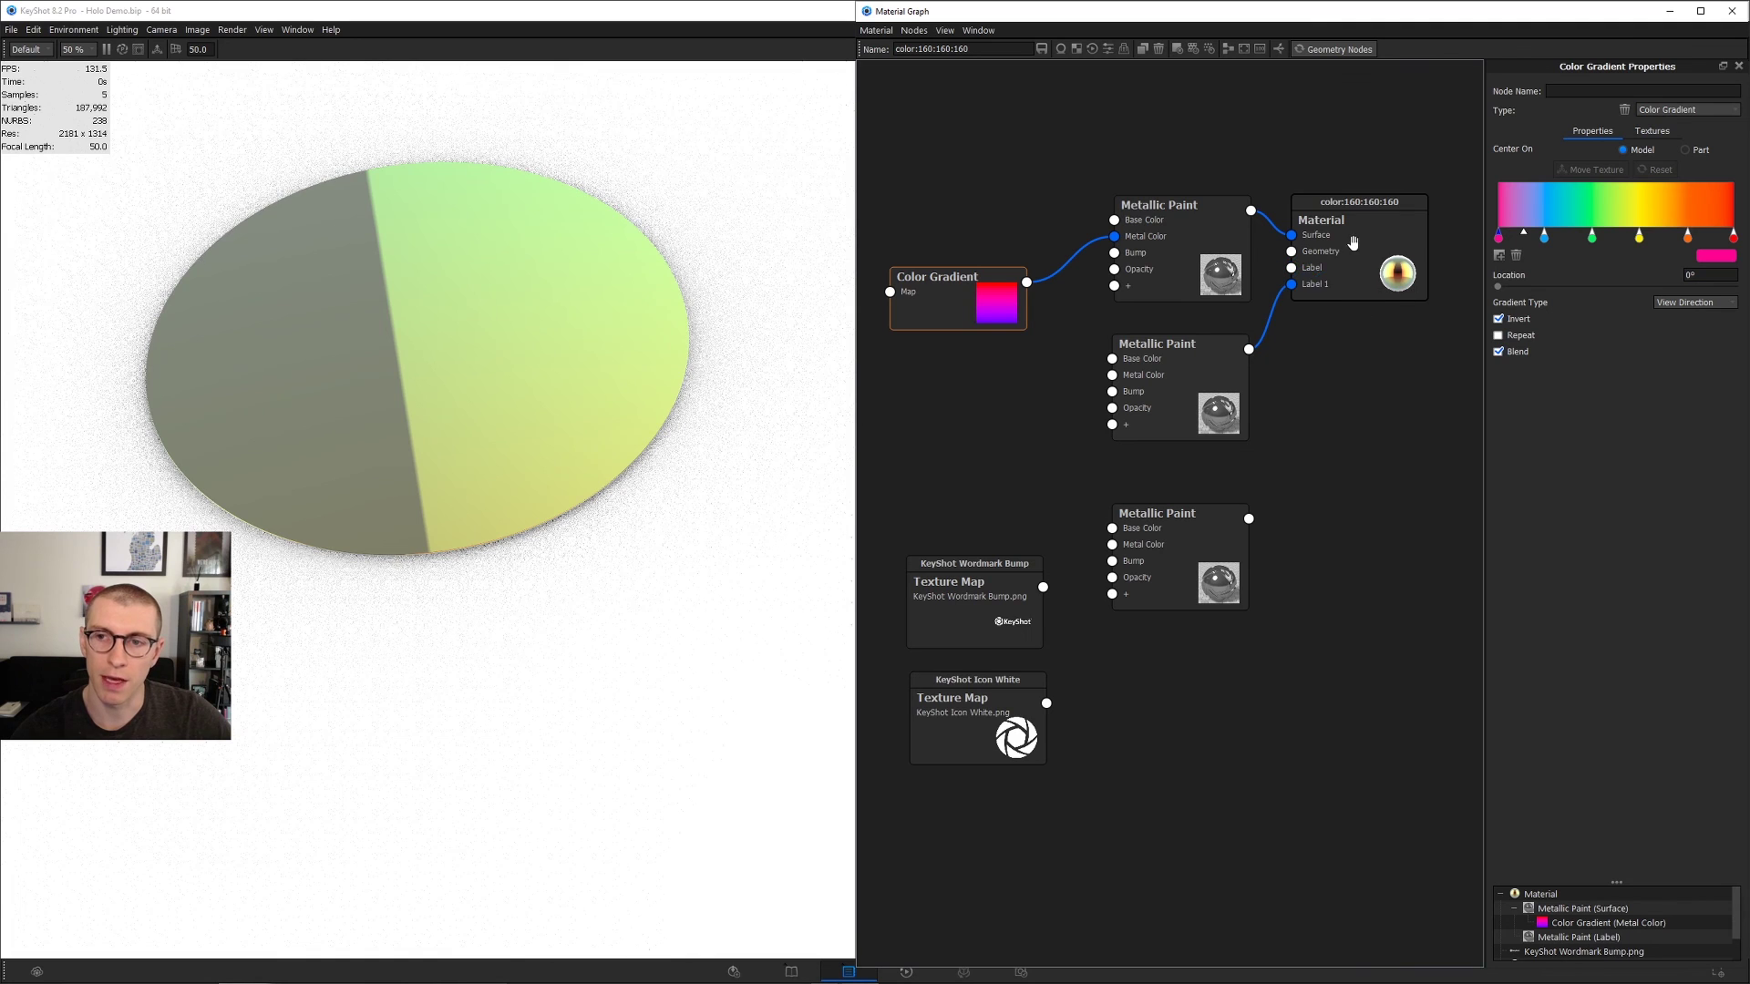
mouse_move(1148, 381)
mouse_down()
mouse_move(1149, 413)
mouse_move(1152, 379)
mouse_up()
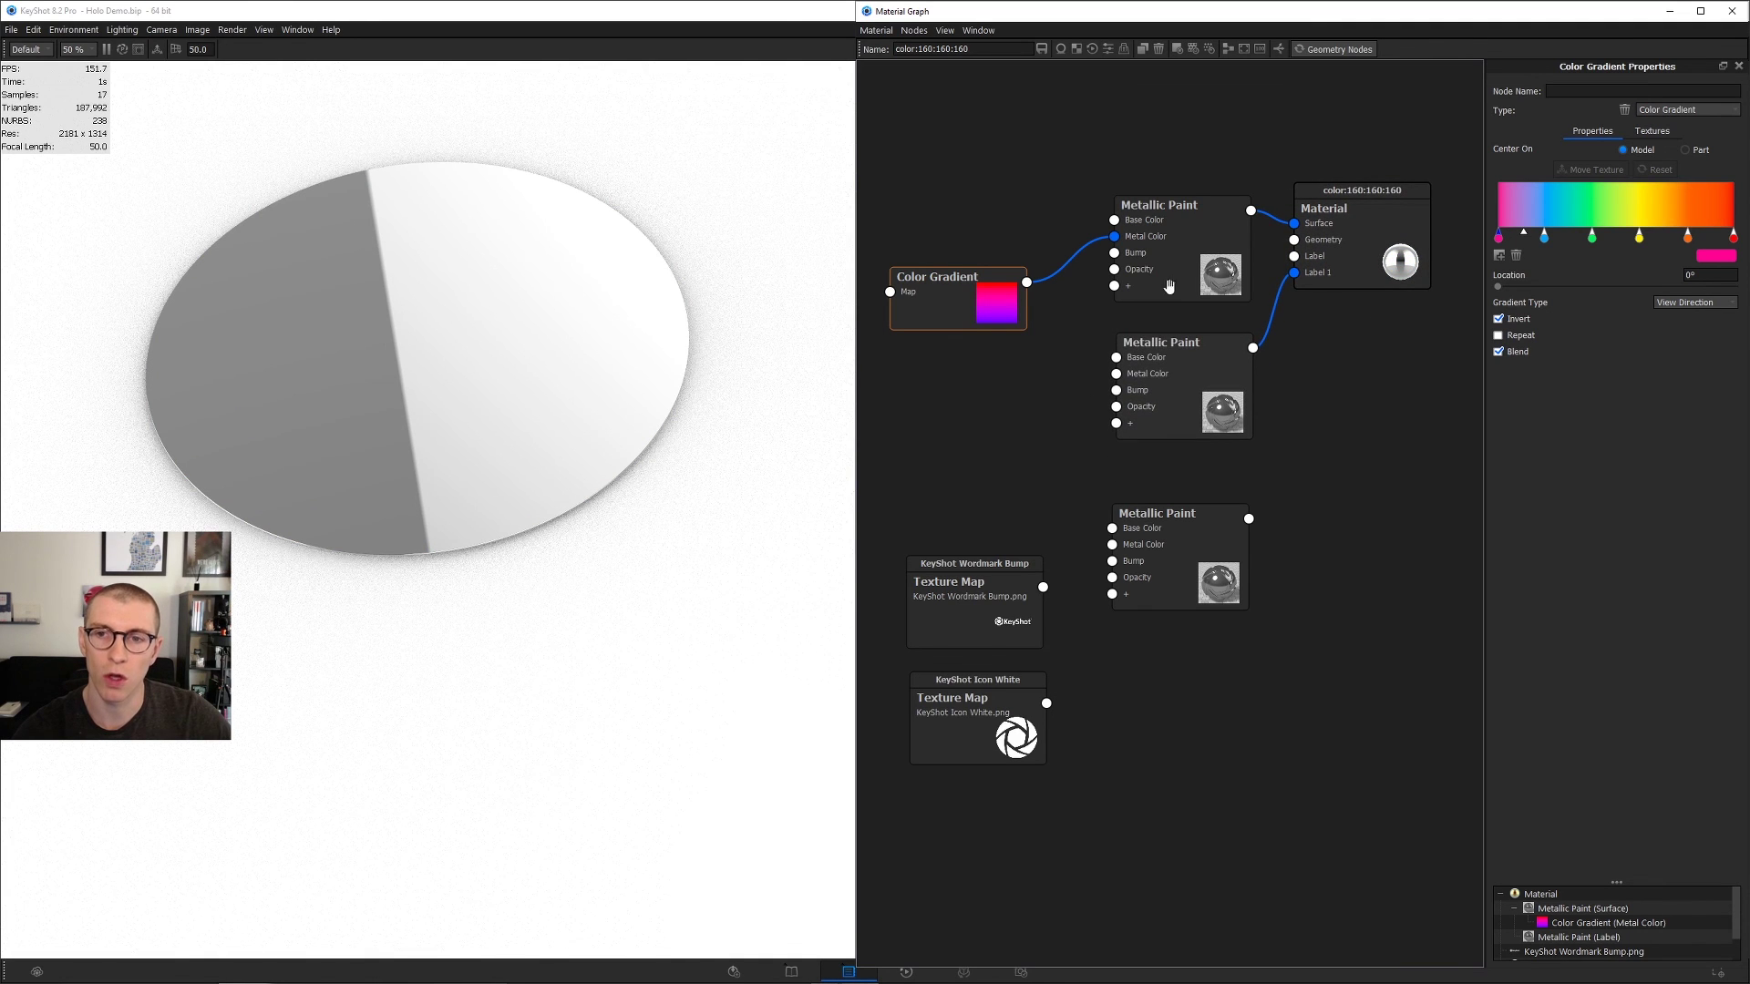
drag(1173, 263, 1173, 230)
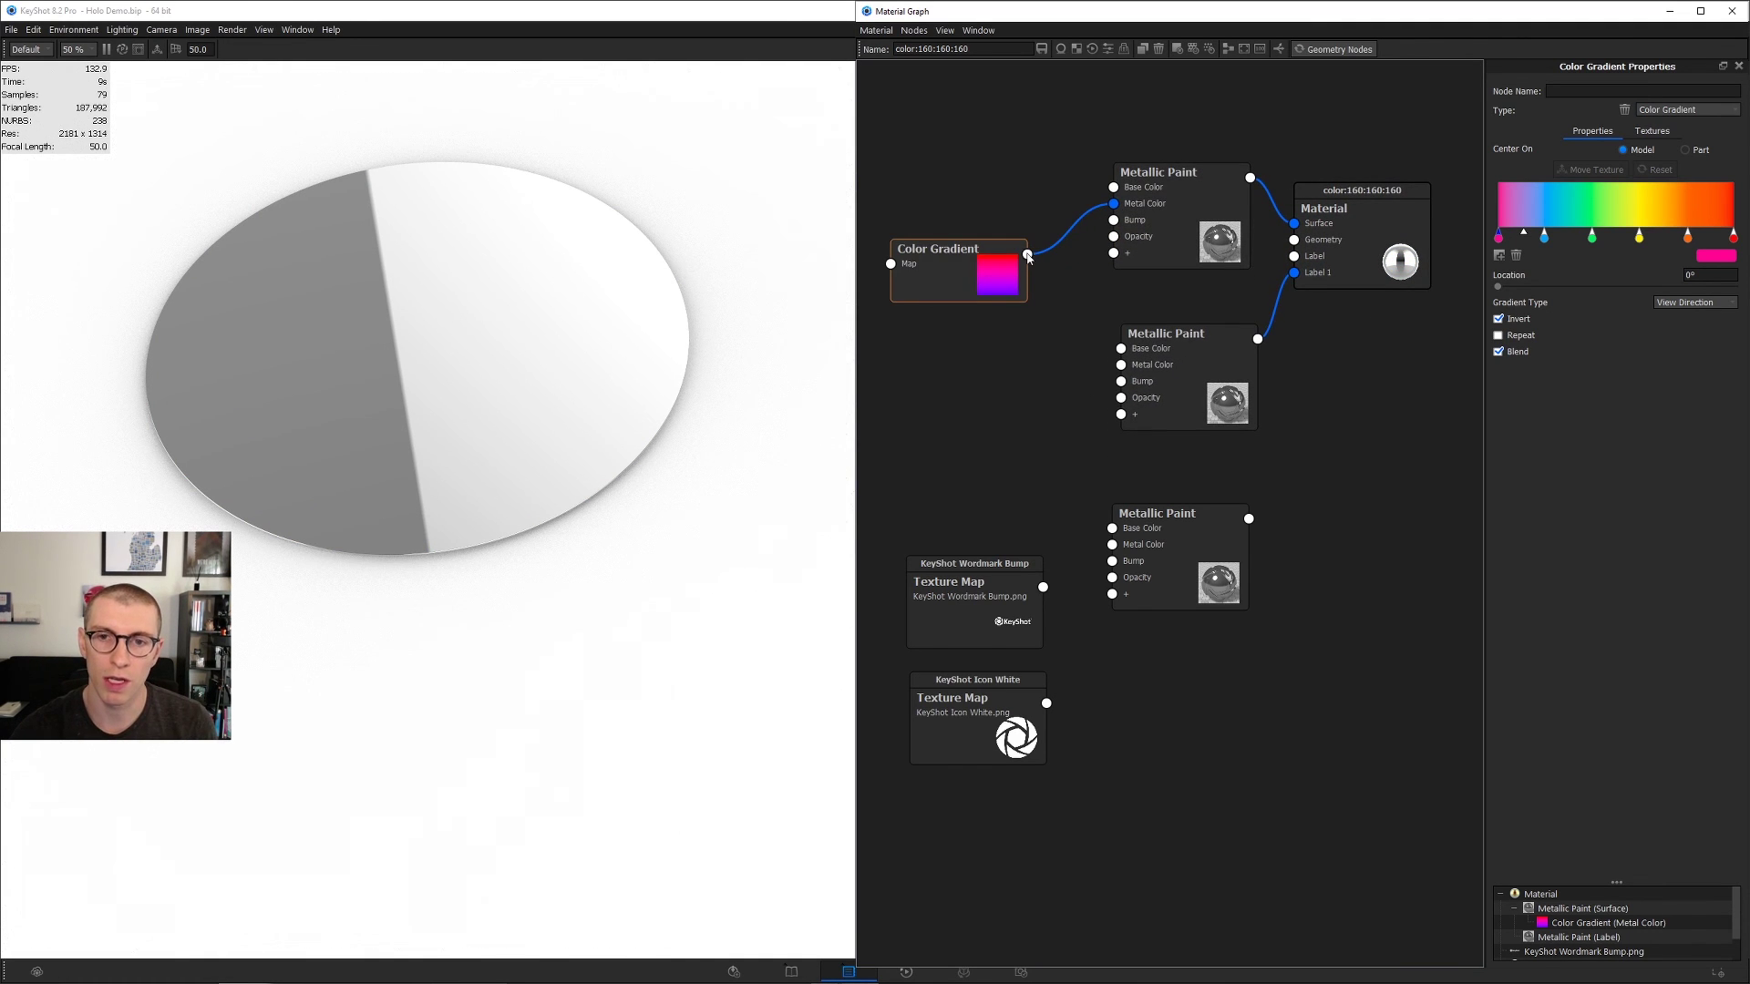
mouse_move(1028, 258)
mouse_down()
mouse_move(1074, 343)
mouse_move(1119, 376)
mouse_move(1153, 333)
mouse_up()
drag(968, 268, 962, 255)
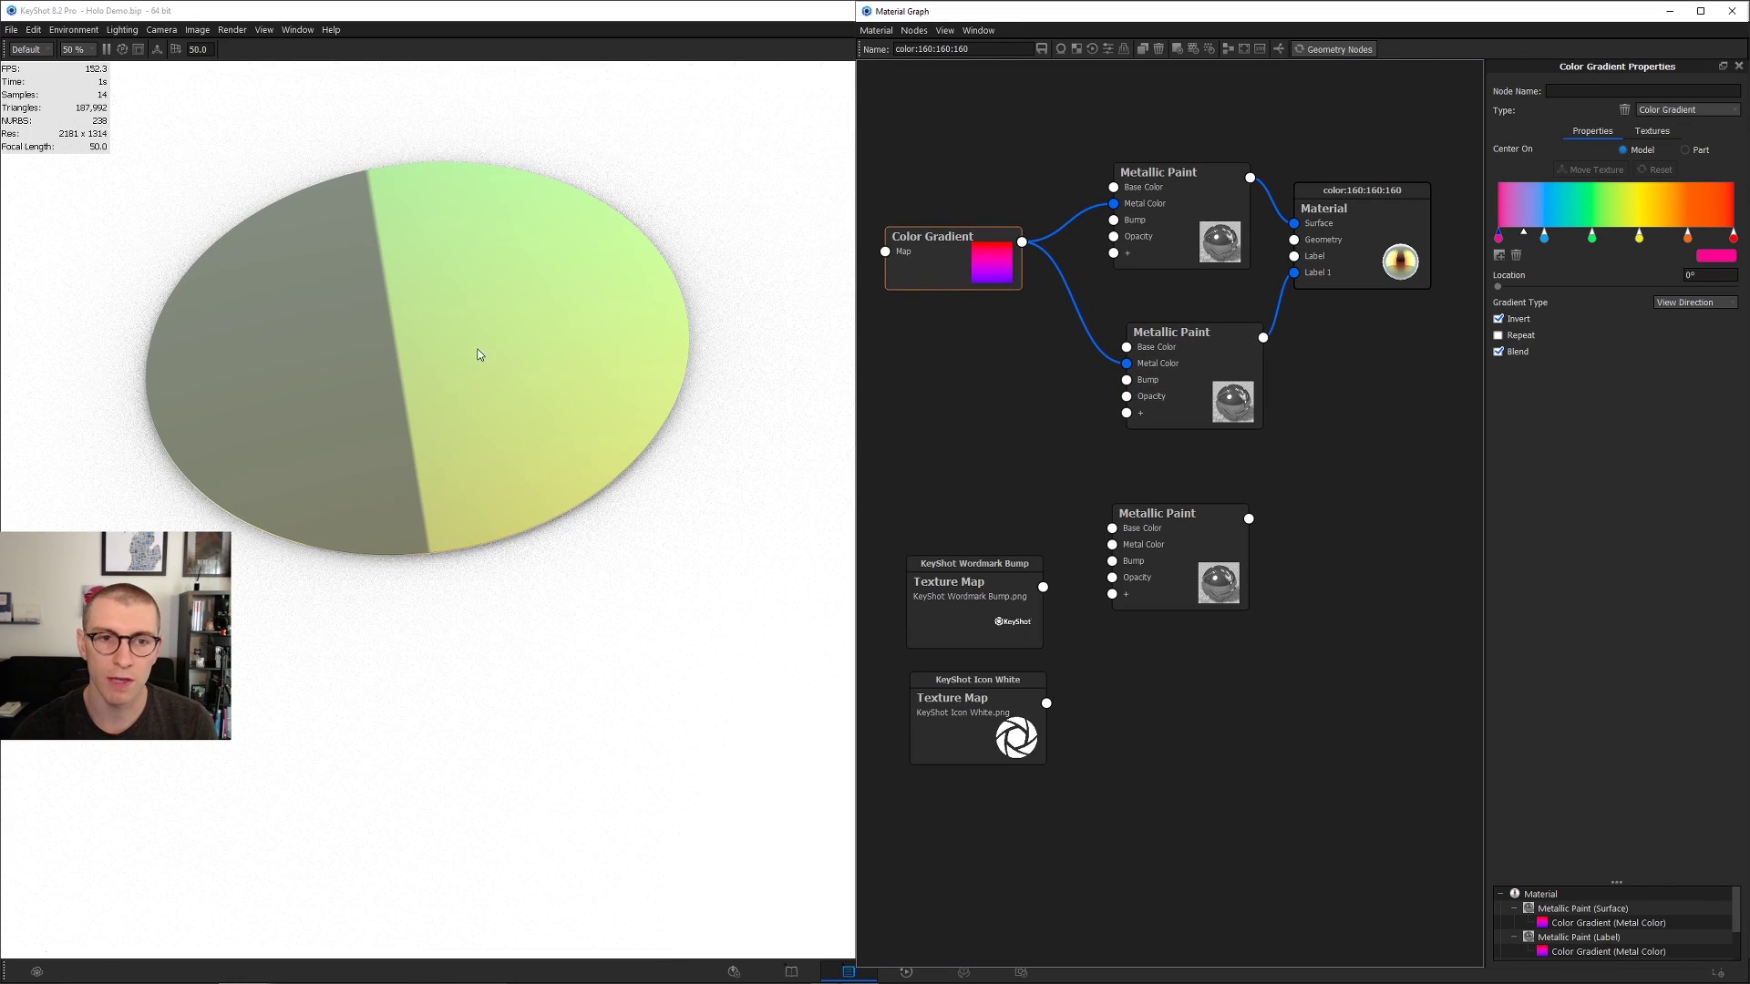
drag(549, 339, 574, 378)
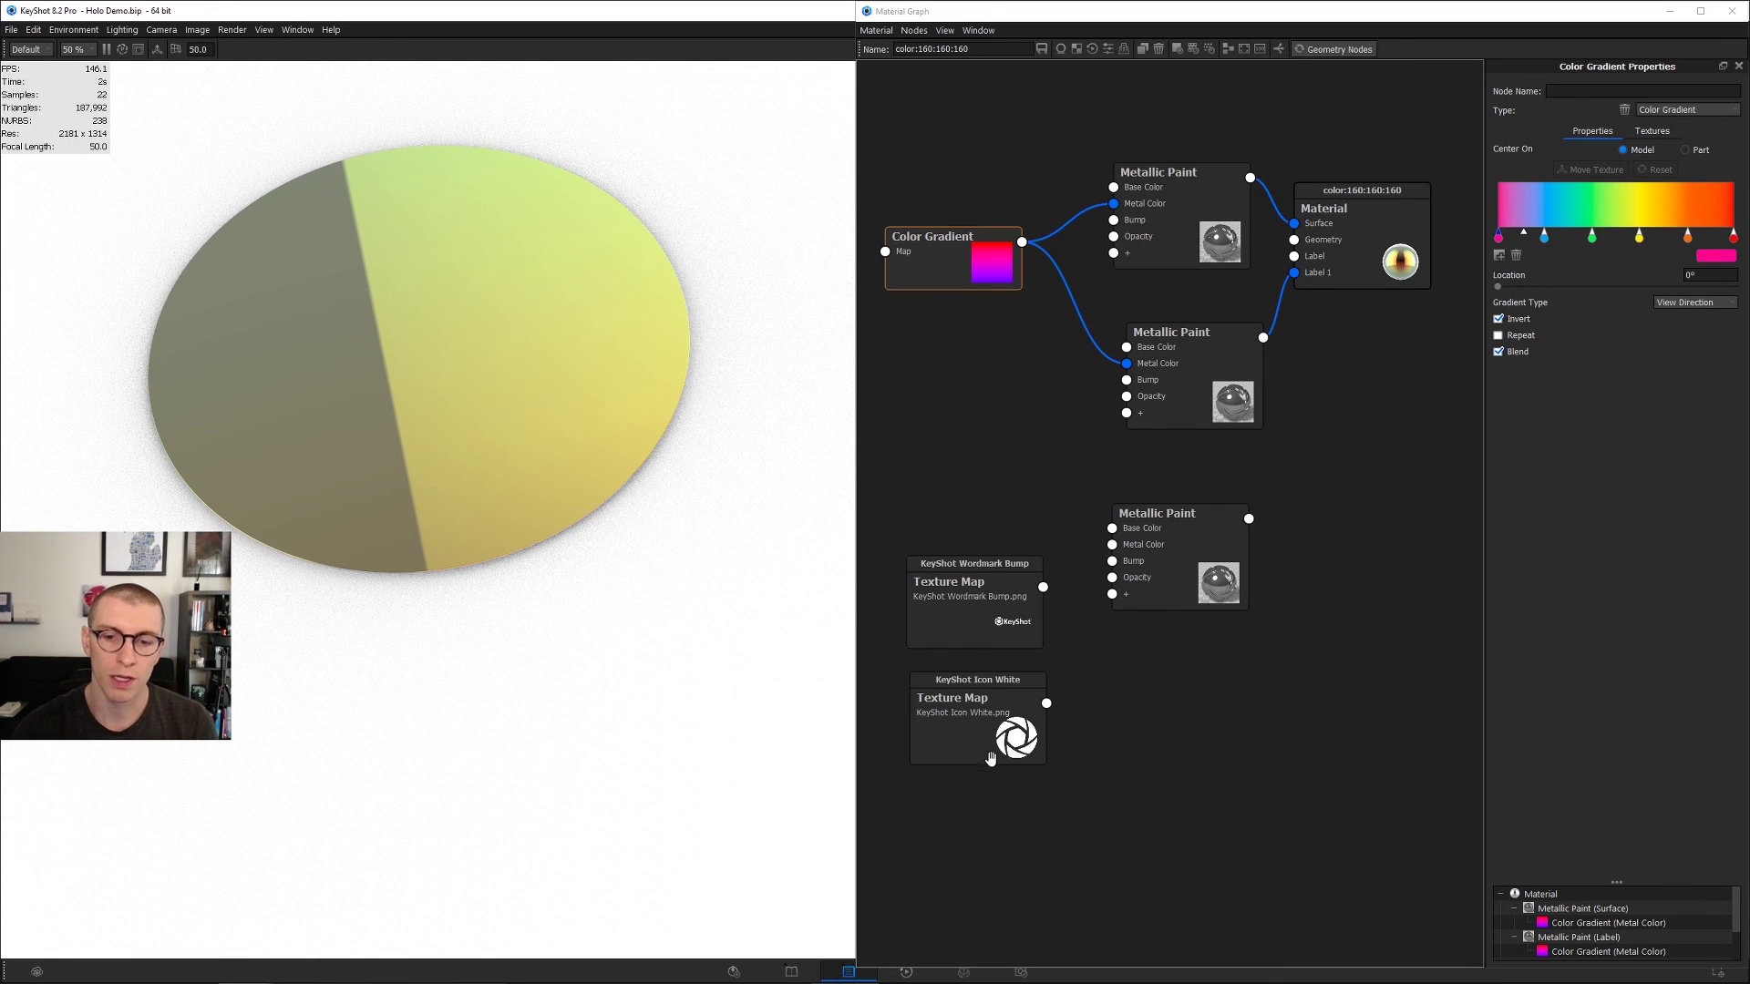
Step: Place the KeyShot Icon White texture beside the label Metallic Paint and connect it to that paint's Opacity
drag(991, 758, 968, 456)
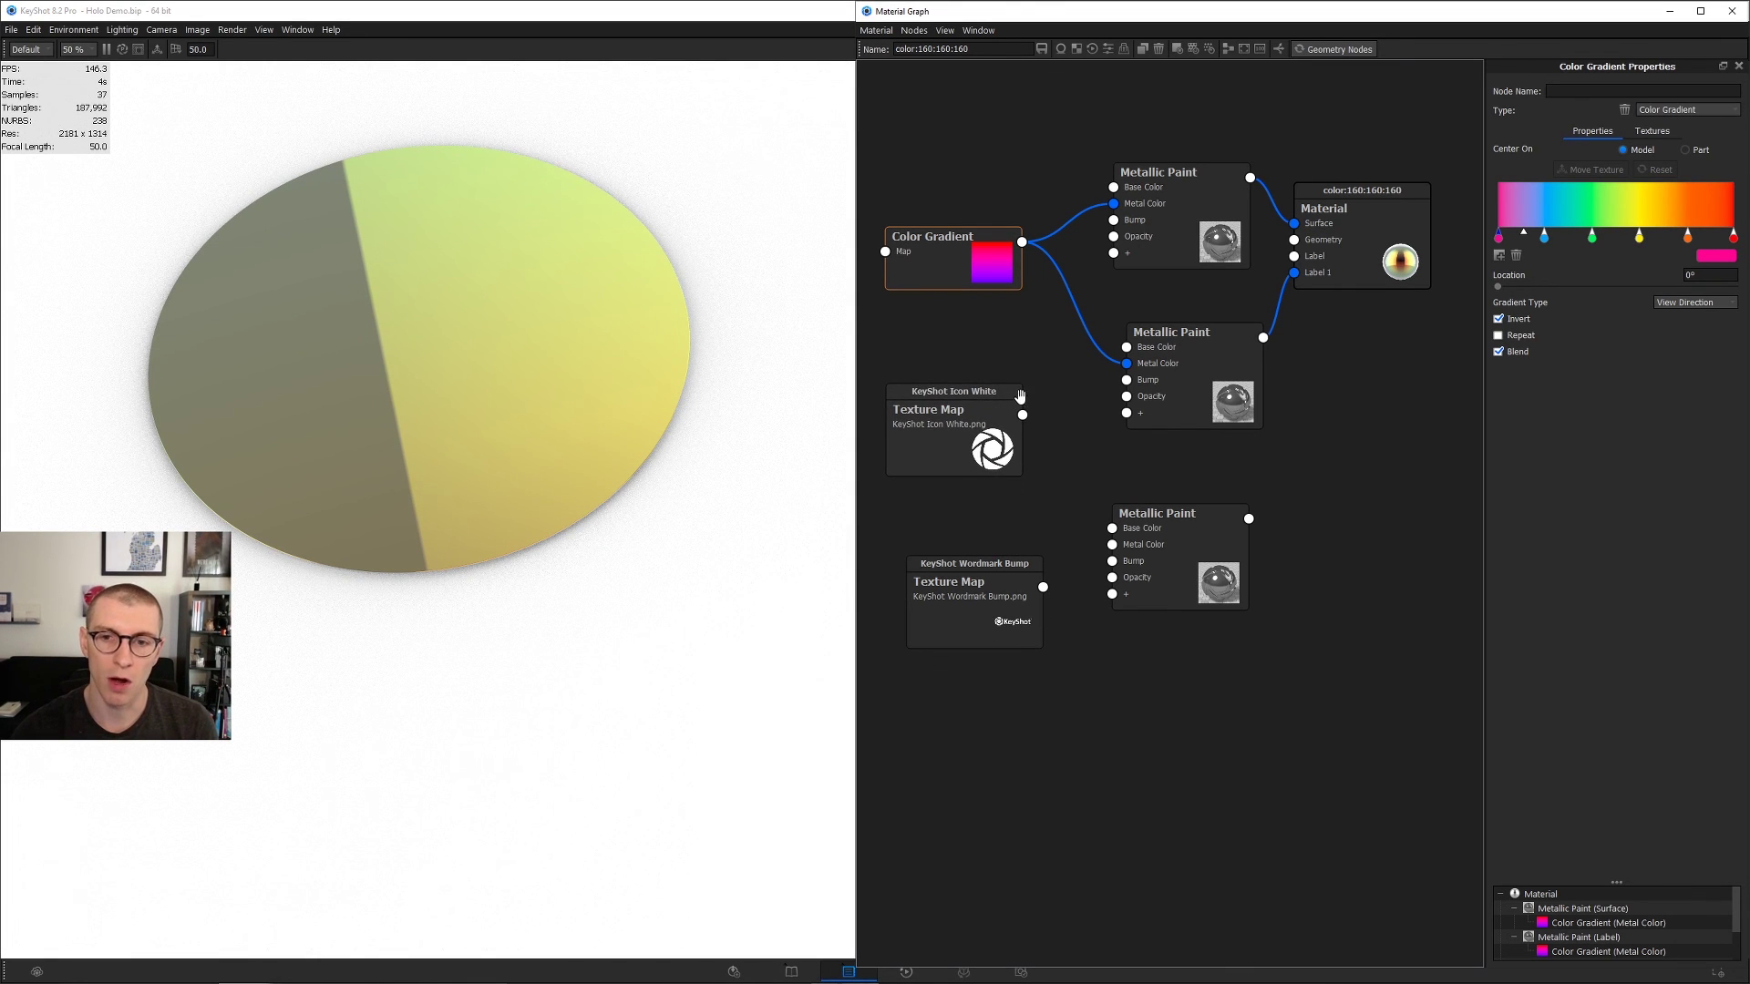
drag(1087, 402, 1210, 374)
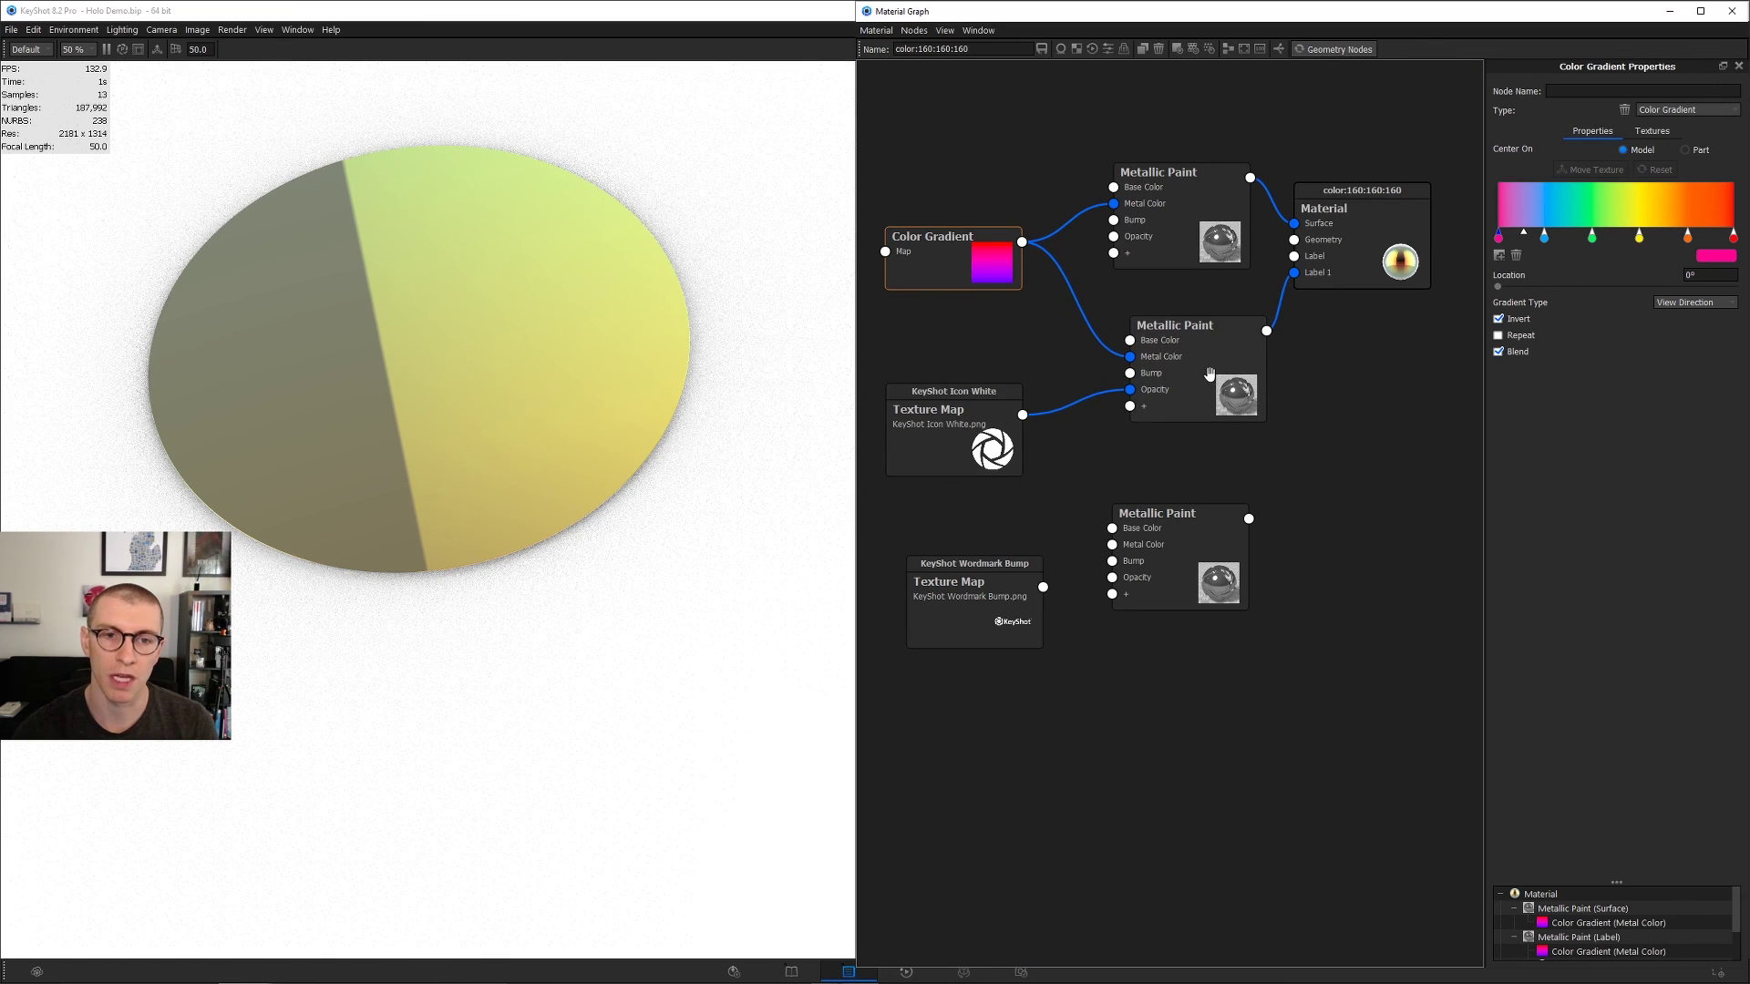
drag(972, 410, 977, 397)
drag(469, 403, 517, 368)
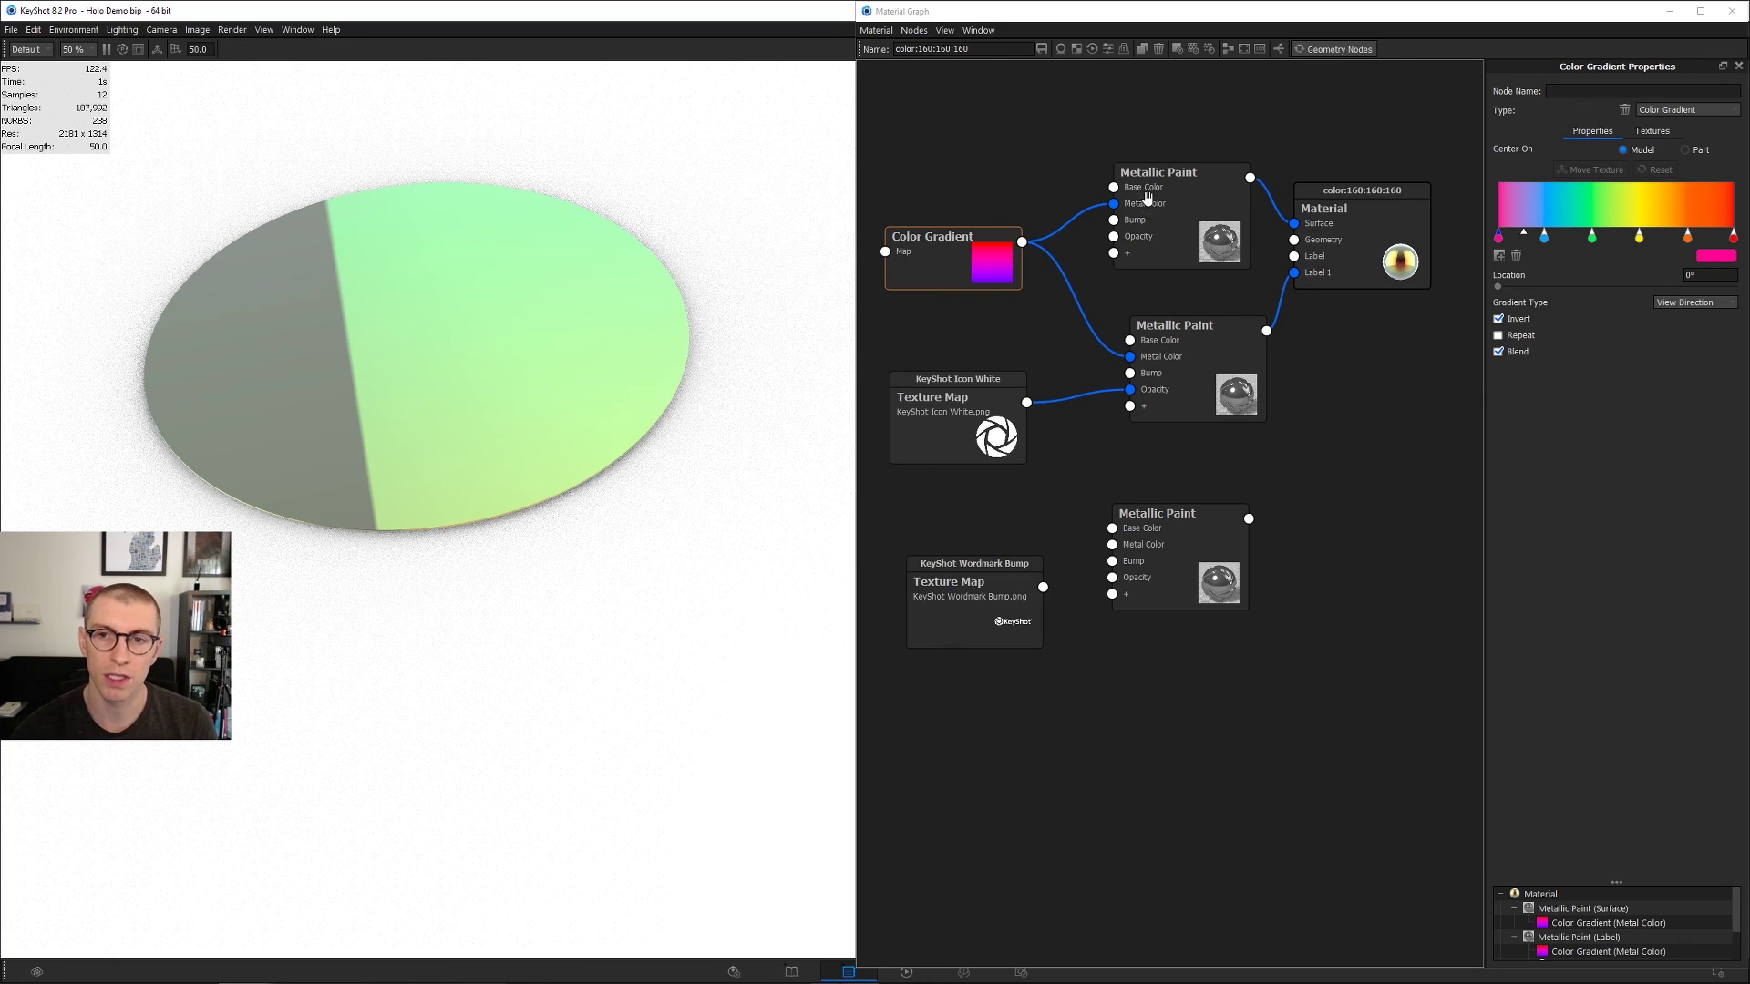
Step: Disconnect the Color Gradient from the surface Metallic Paint's Metal Color and space the paint nodes apart
drag(1126, 194, 1074, 186)
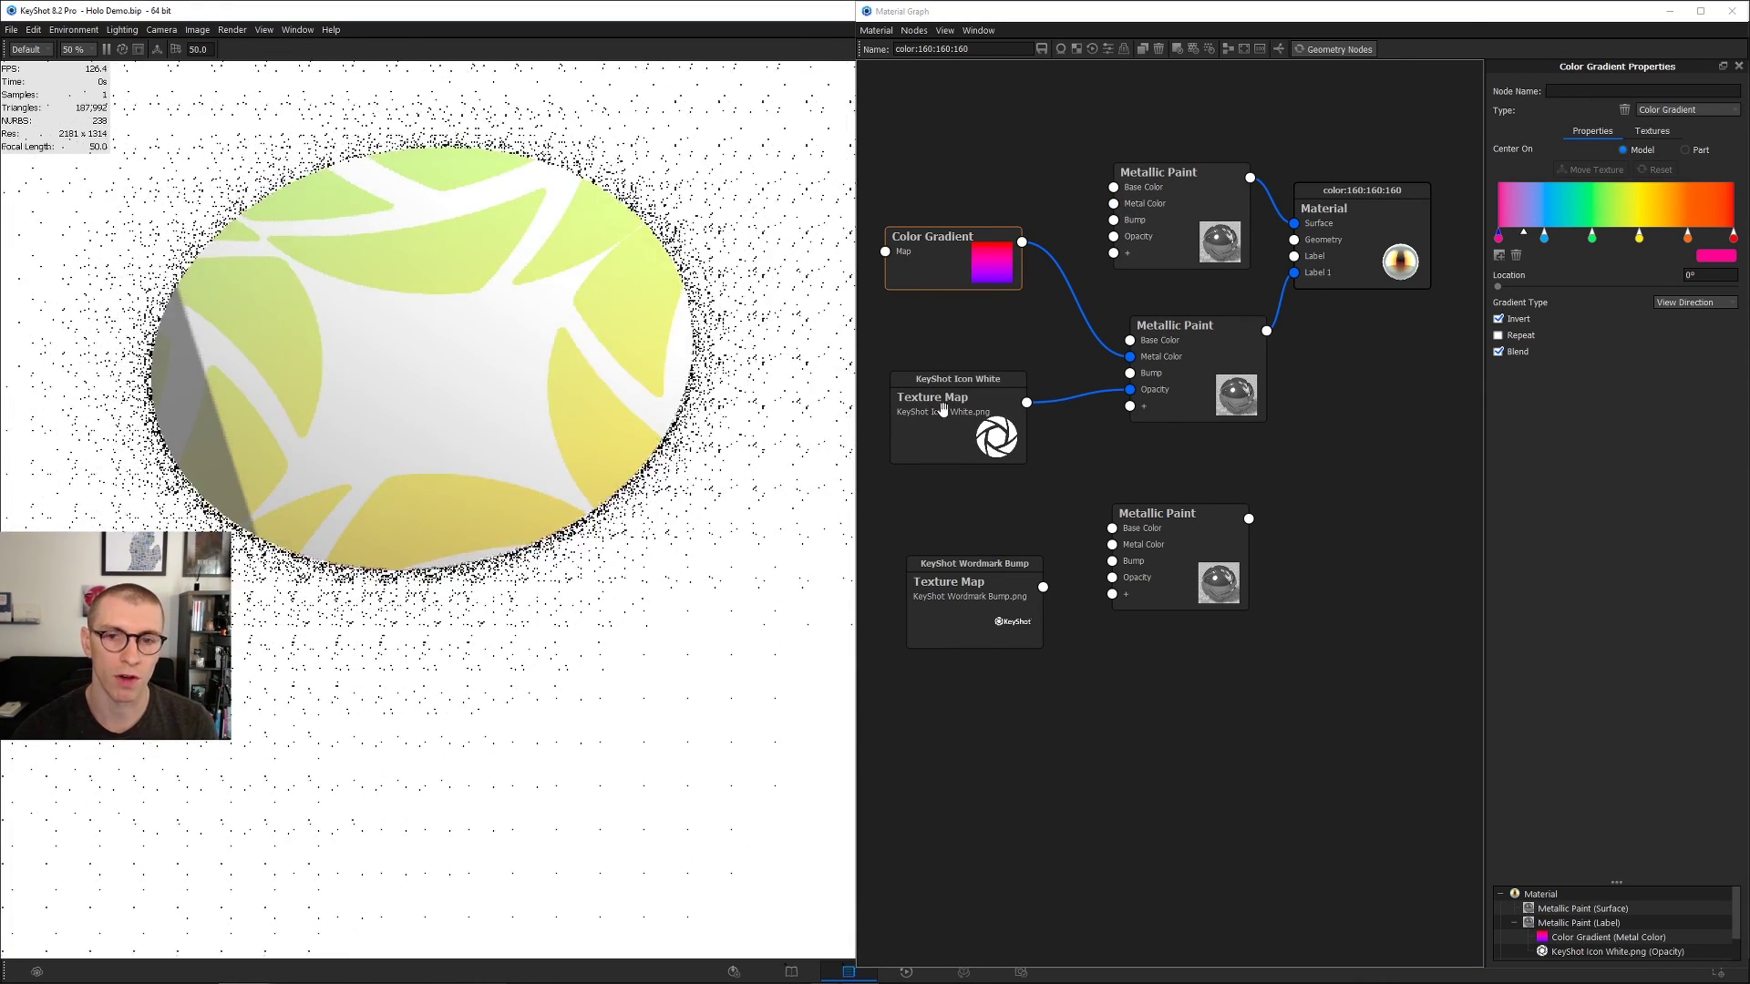
drag(942, 409, 945, 407)
drag(1185, 363, 1184, 354)
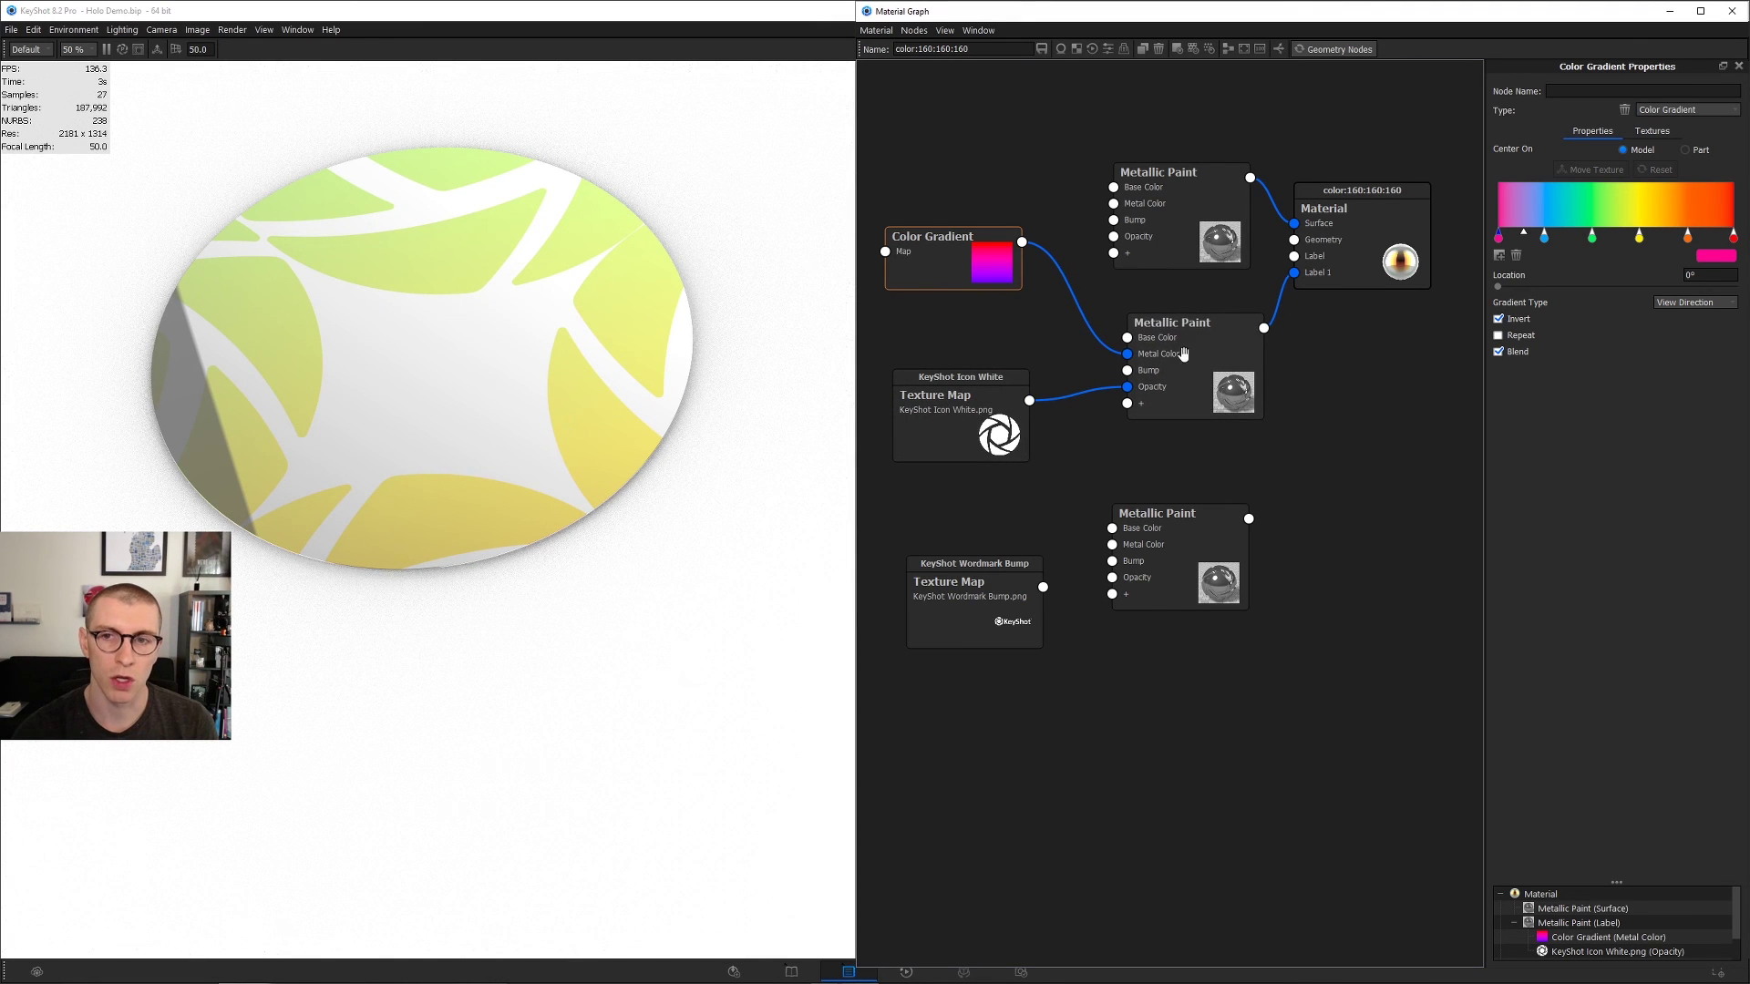
drag(1206, 210, 1206, 193)
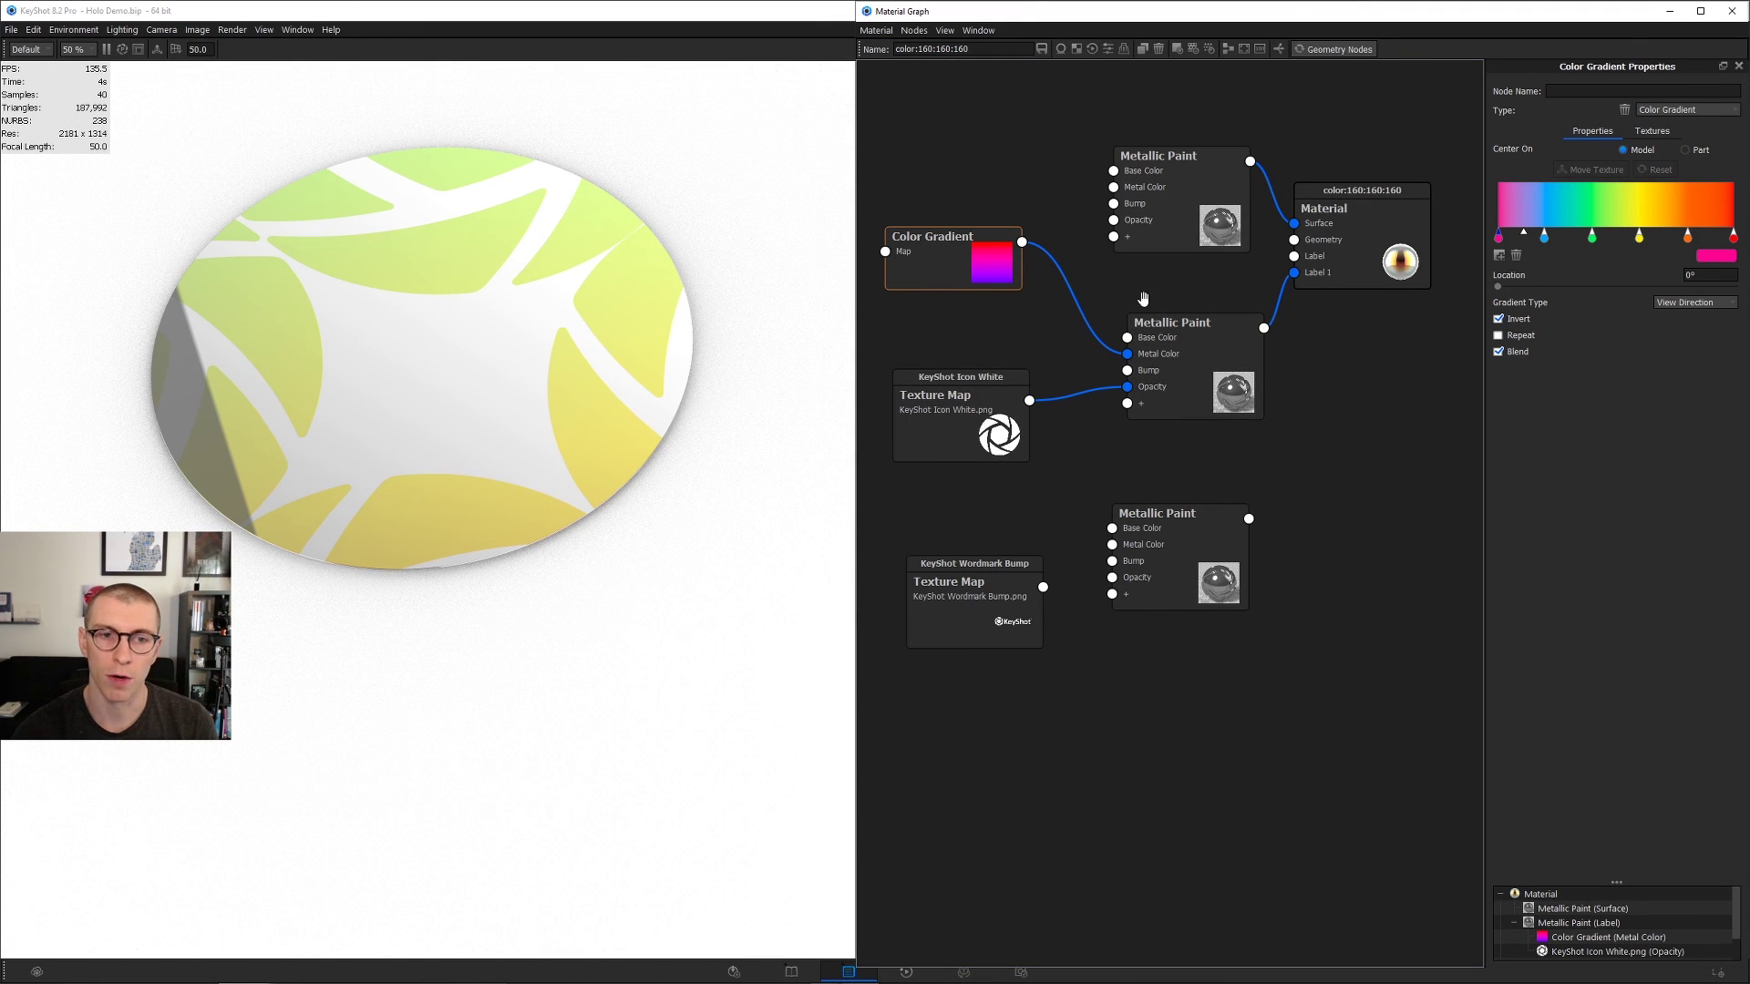
Step: Set the KeyShot Icon White texture to Planar mapping, 14.85 mm wide and high, with horizontal and vertical repeat turned off
click(934, 423)
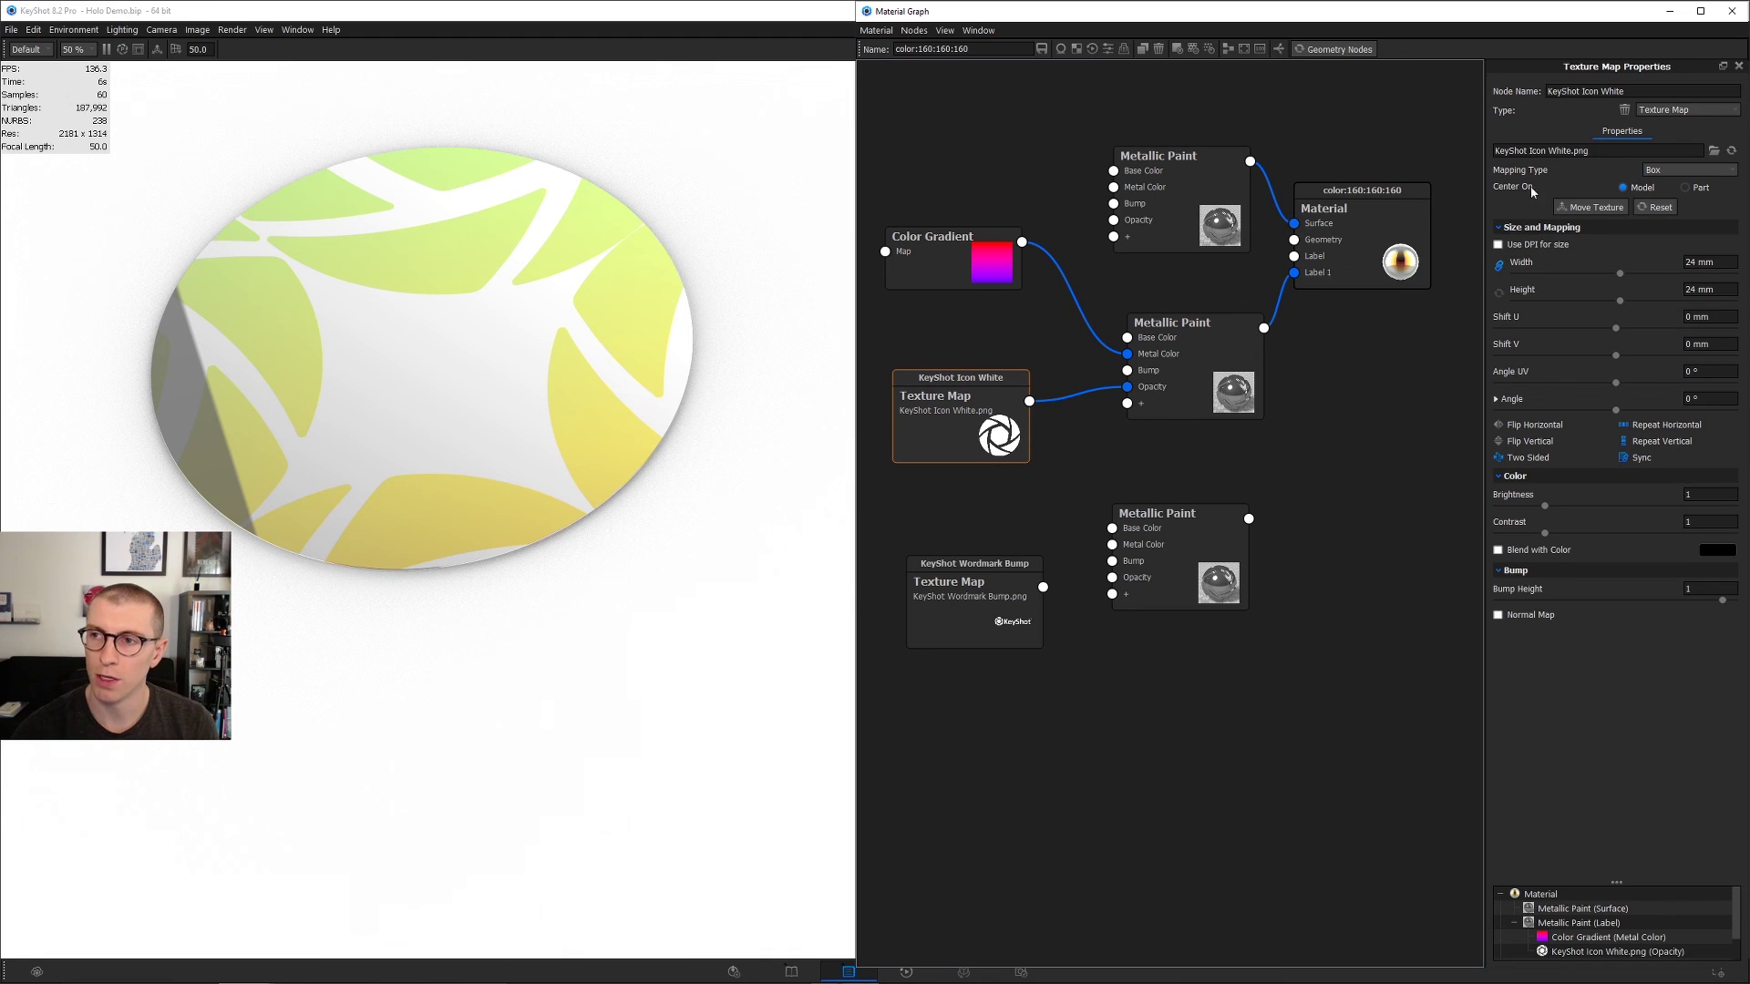
click(1682, 168)
click(1677, 184)
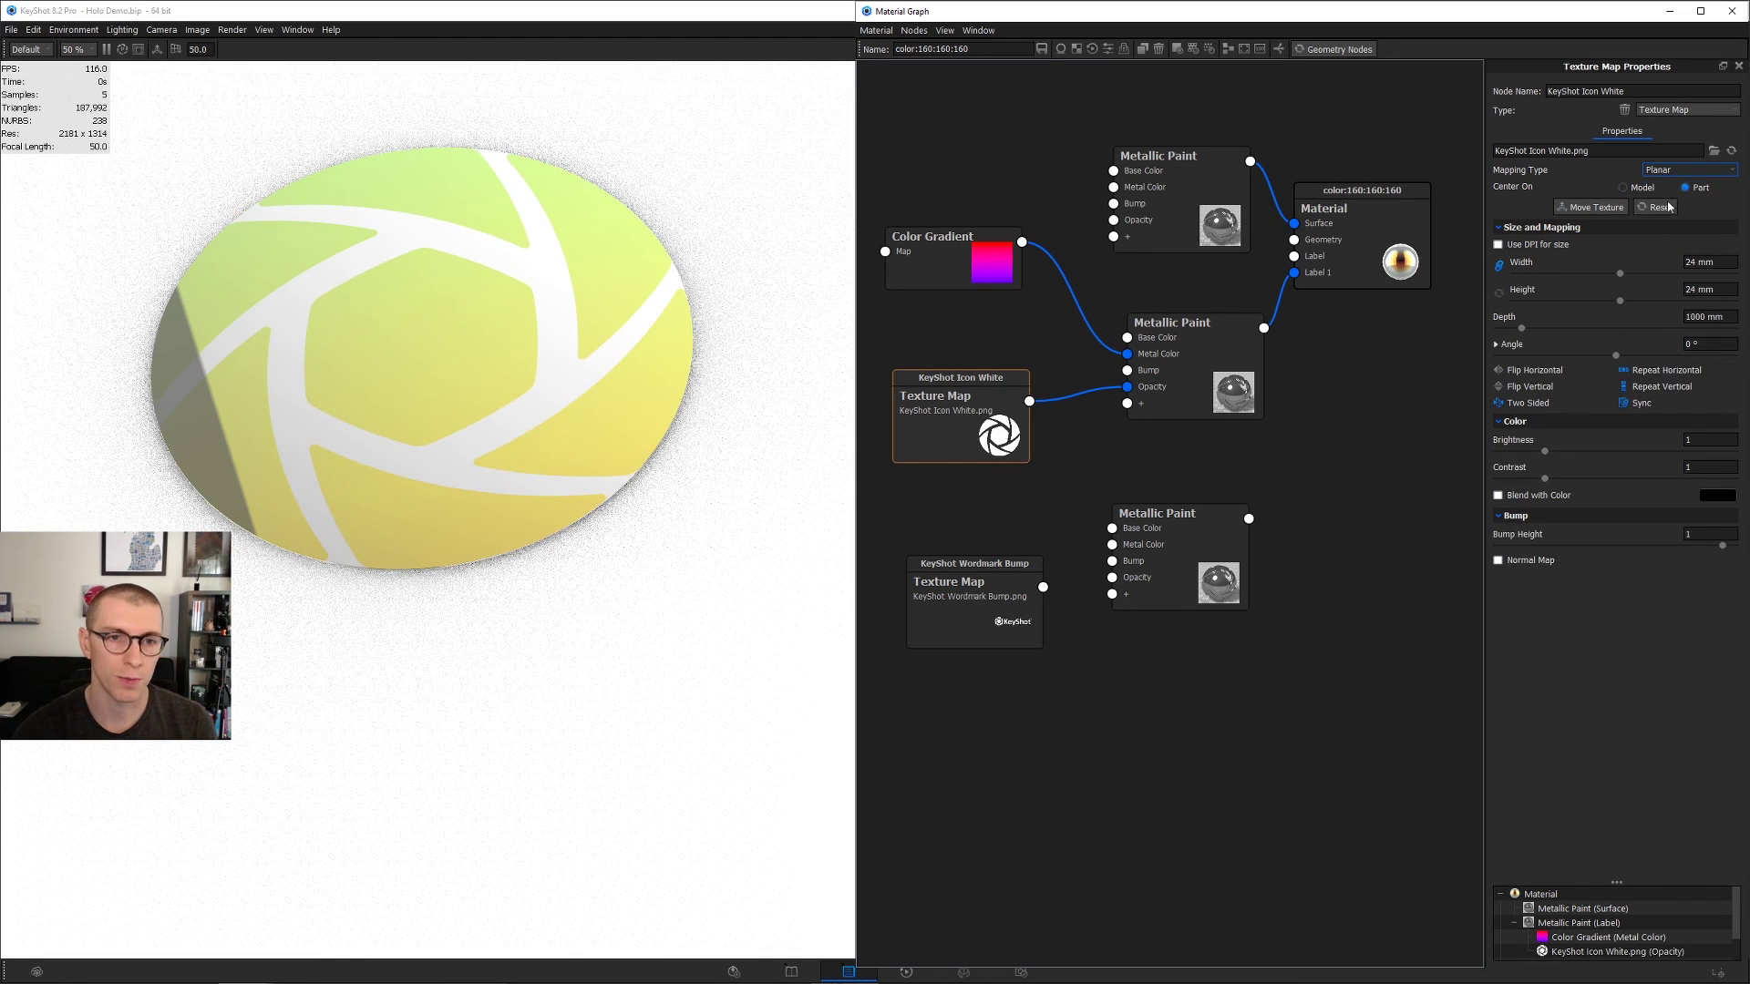
drag(1585, 273, 1580, 273)
click(1627, 370)
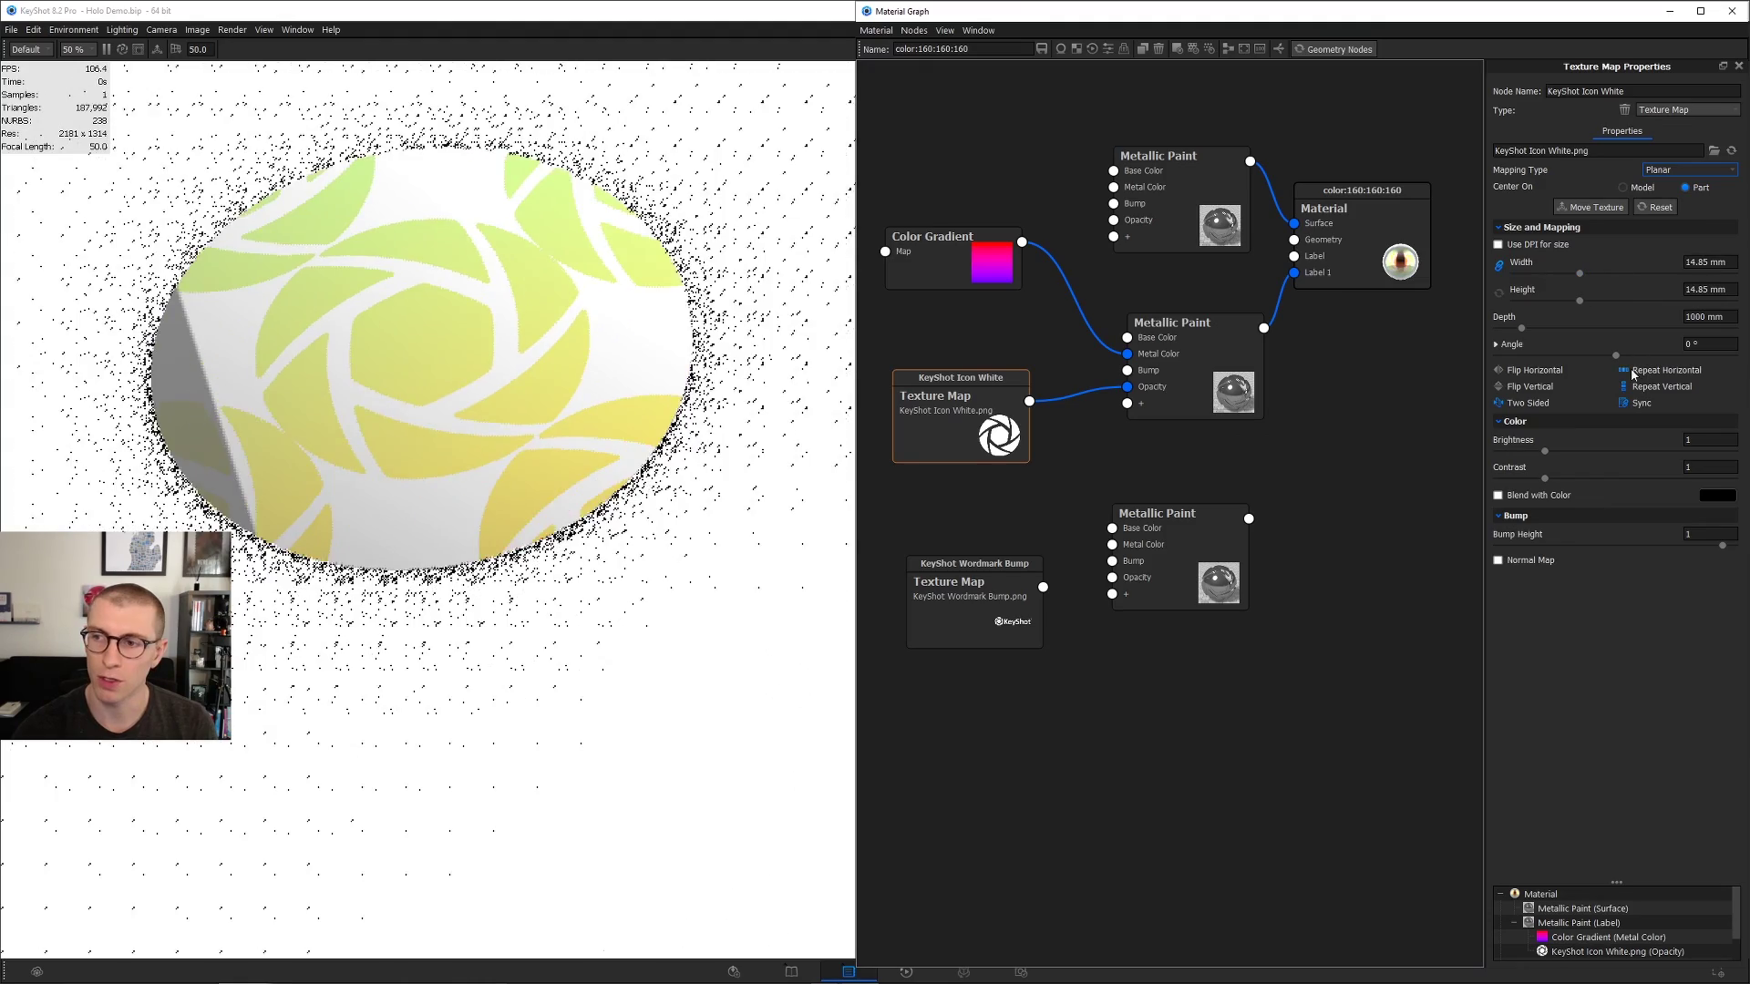
click(1626, 386)
mouse_move(525, 397)
mouse_down()
mouse_move(525, 381)
mouse_move(507, 390)
mouse_up()
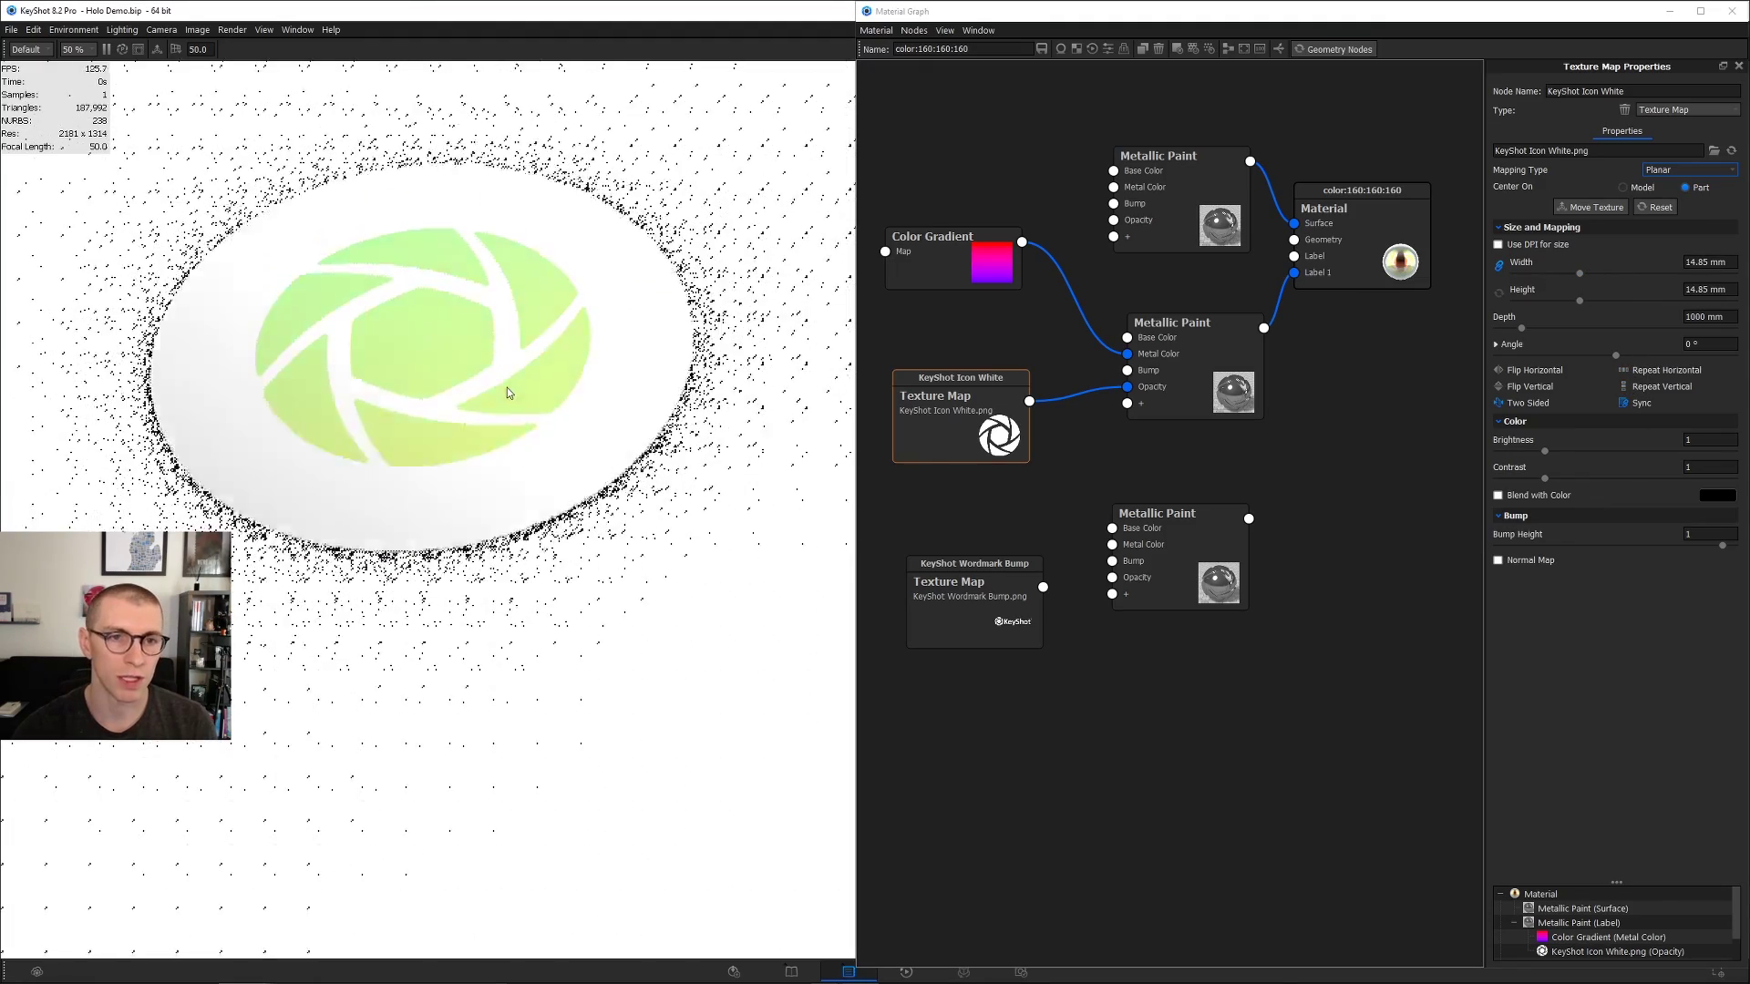
scroll(574, 376, up, 3)
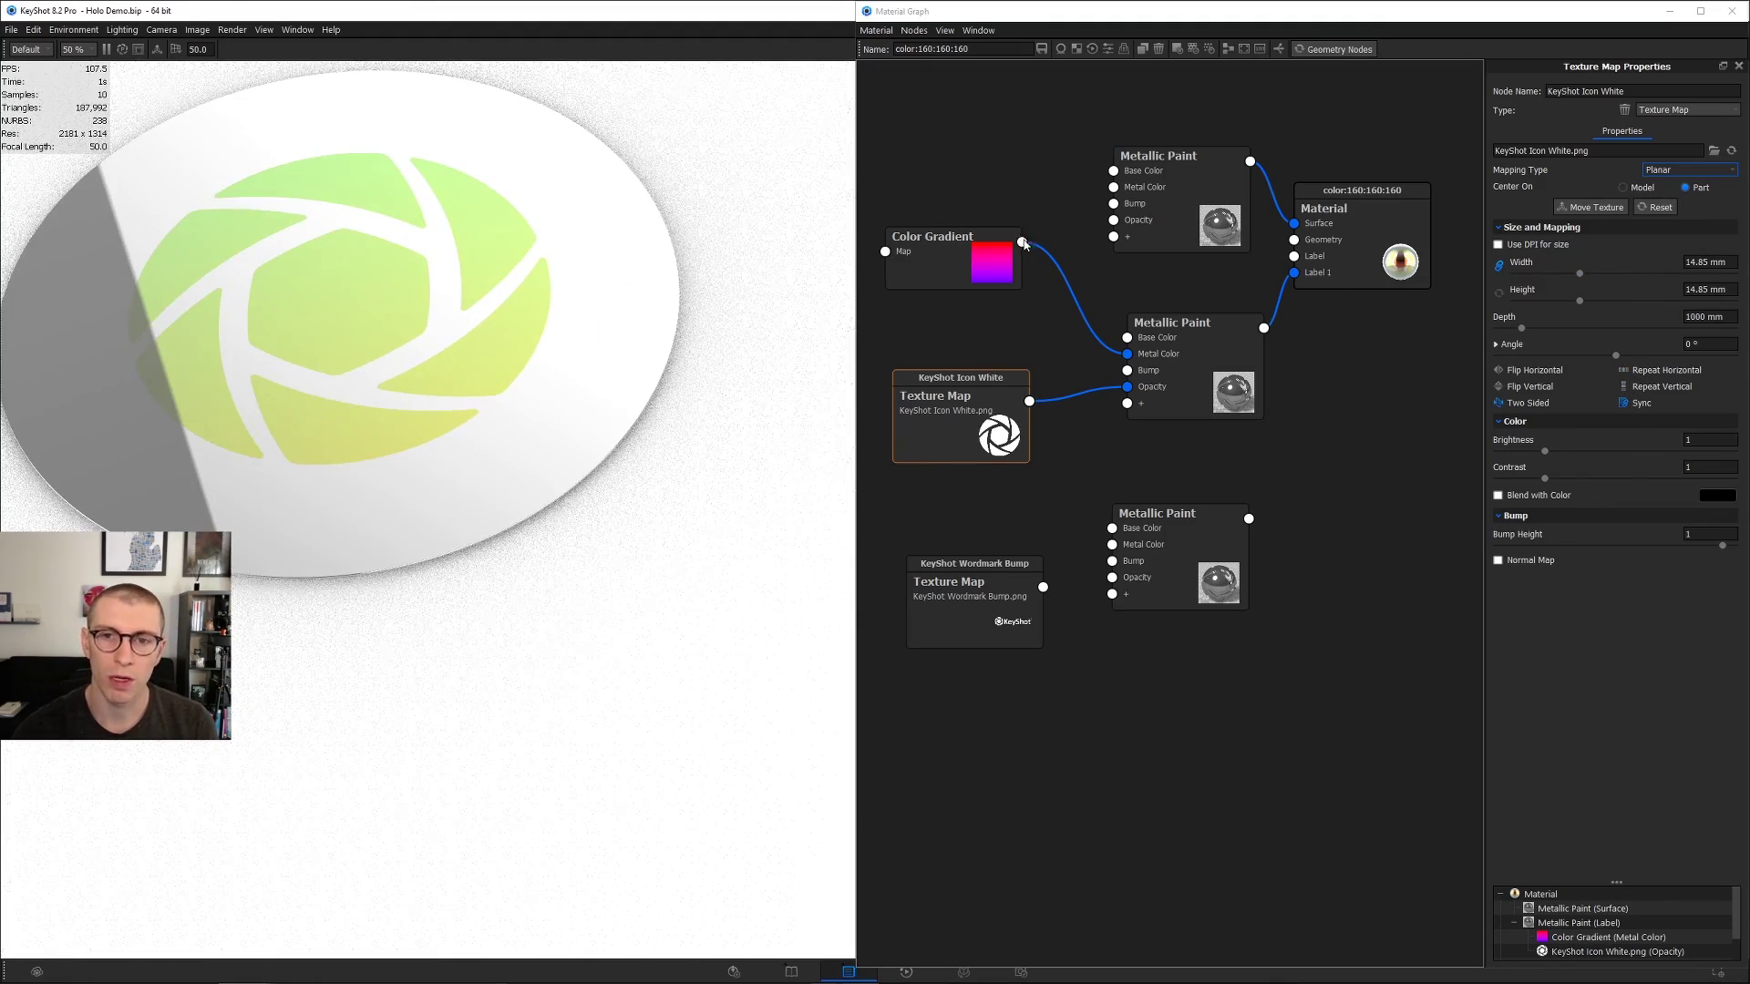
Step: Reconnect the Color Gradient to the surface Metallic Paint's Metal Color and spread the graph nodes farther apart
drag(1025, 245, 1114, 187)
mouse_move(458, 364)
mouse_down()
mouse_move(499, 304)
mouse_move(663, 357)
mouse_move(579, 463)
mouse_move(588, 433)
mouse_up()
drag(1164, 227, 1179, 185)
drag(1364, 224, 1408, 175)
drag(1185, 323, 1249, 314)
drag(939, 236, 930, 174)
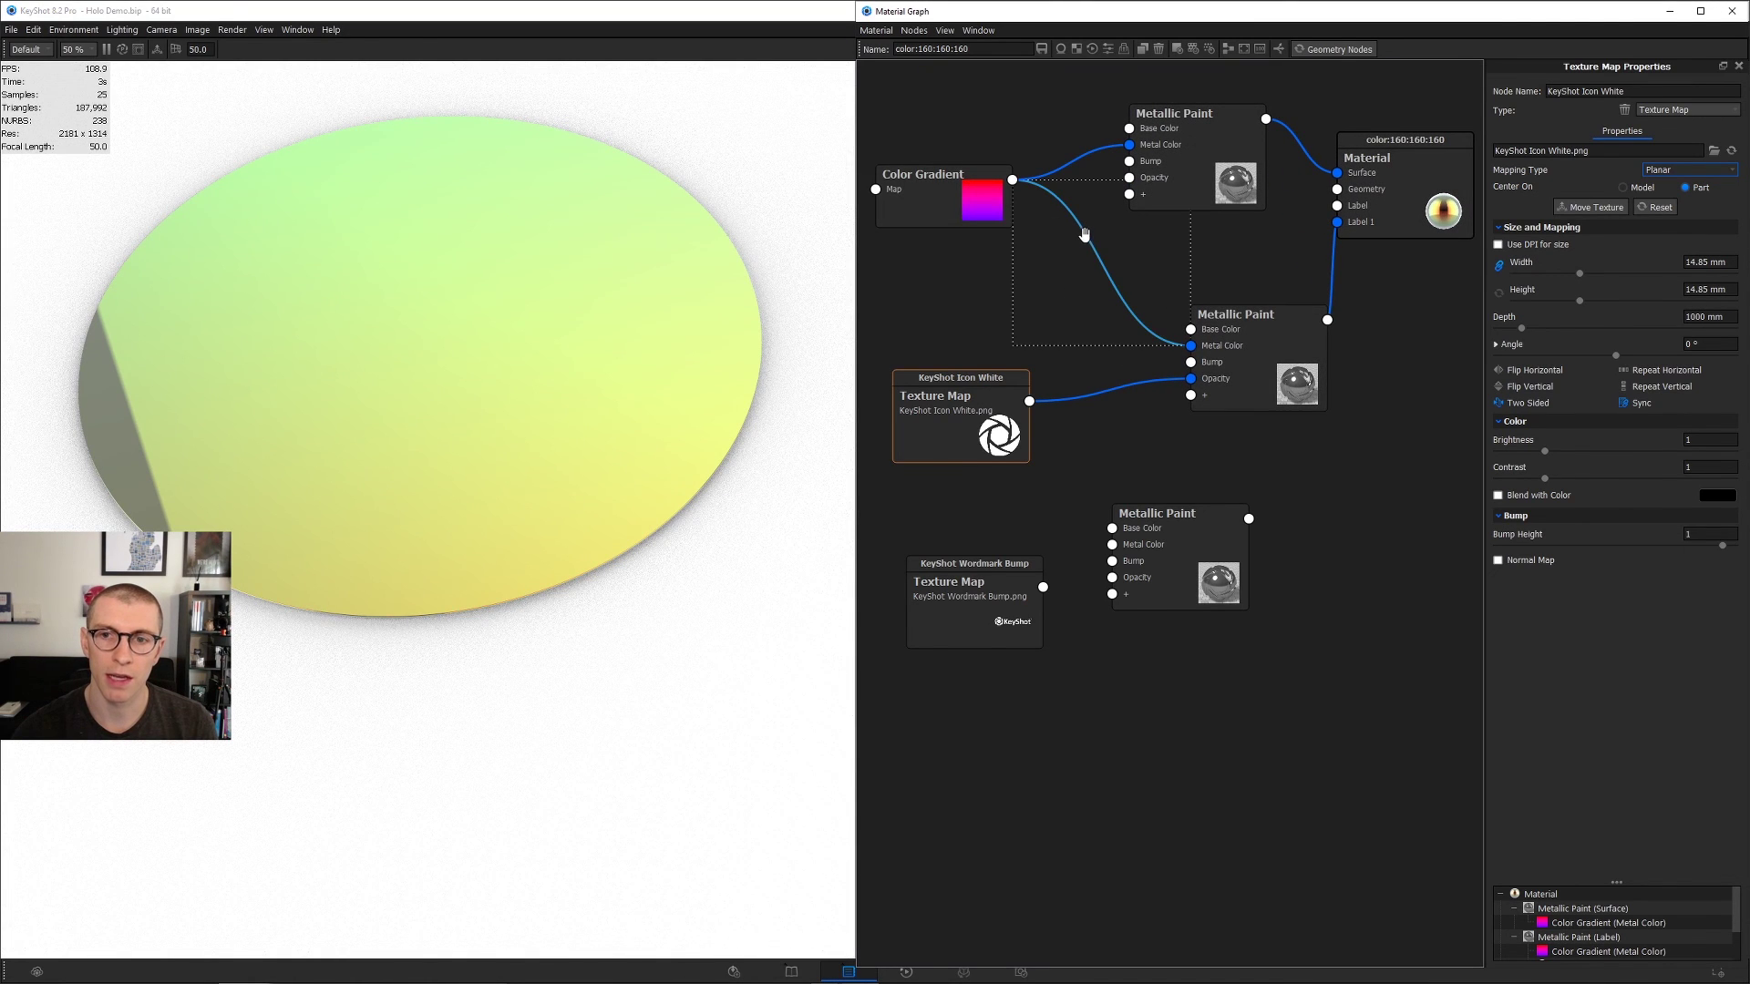
Step: Insert a Color Adjust node between the Color Gradient and the label Metallic Paint's Metal Color, making room for it
mouse_move(1114, 280)
click(1194, 283)
drag(1044, 278, 1022, 275)
drag(931, 187, 926, 147)
drag(1033, 278, 1043, 271)
drag(1263, 324, 1274, 316)
drag(1041, 260, 1065, 256)
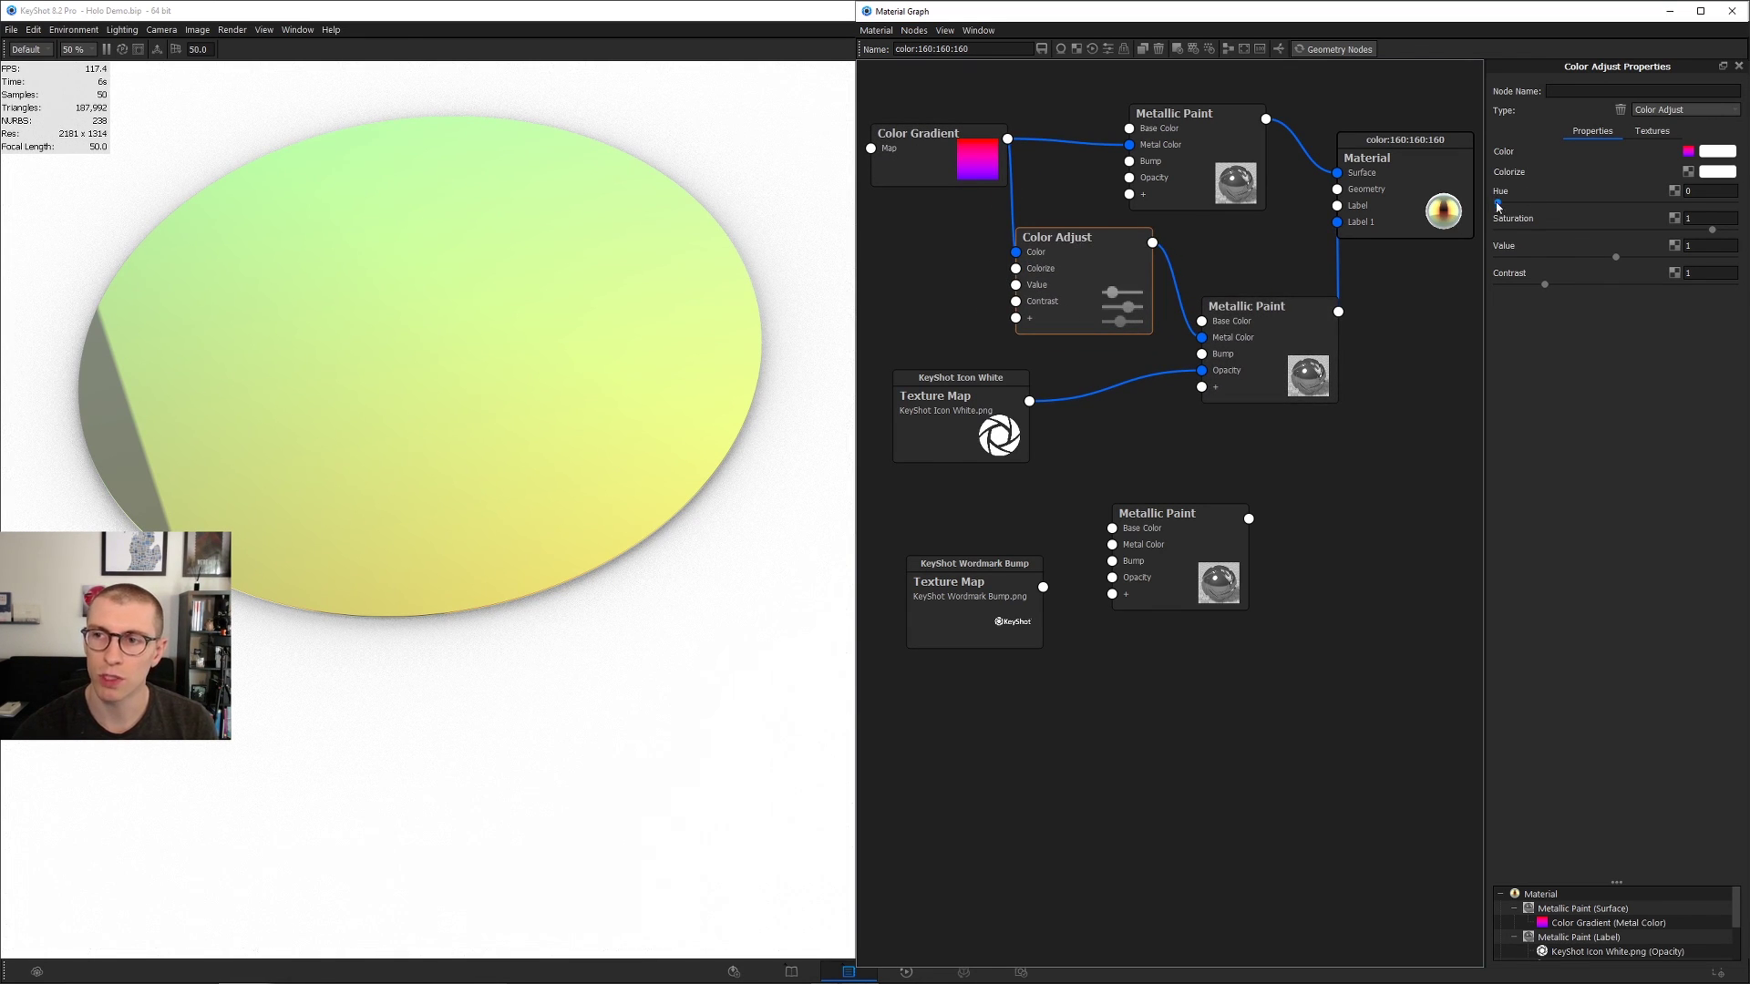
Step: Set the hue of the Color Adjust node to 0.2 and inspect the color shift on the sticker
mouse_move(1506, 204)
mouse_down()
mouse_move(1648, 206)
mouse_move(1508, 209)
mouse_move(1533, 206)
mouse_up()
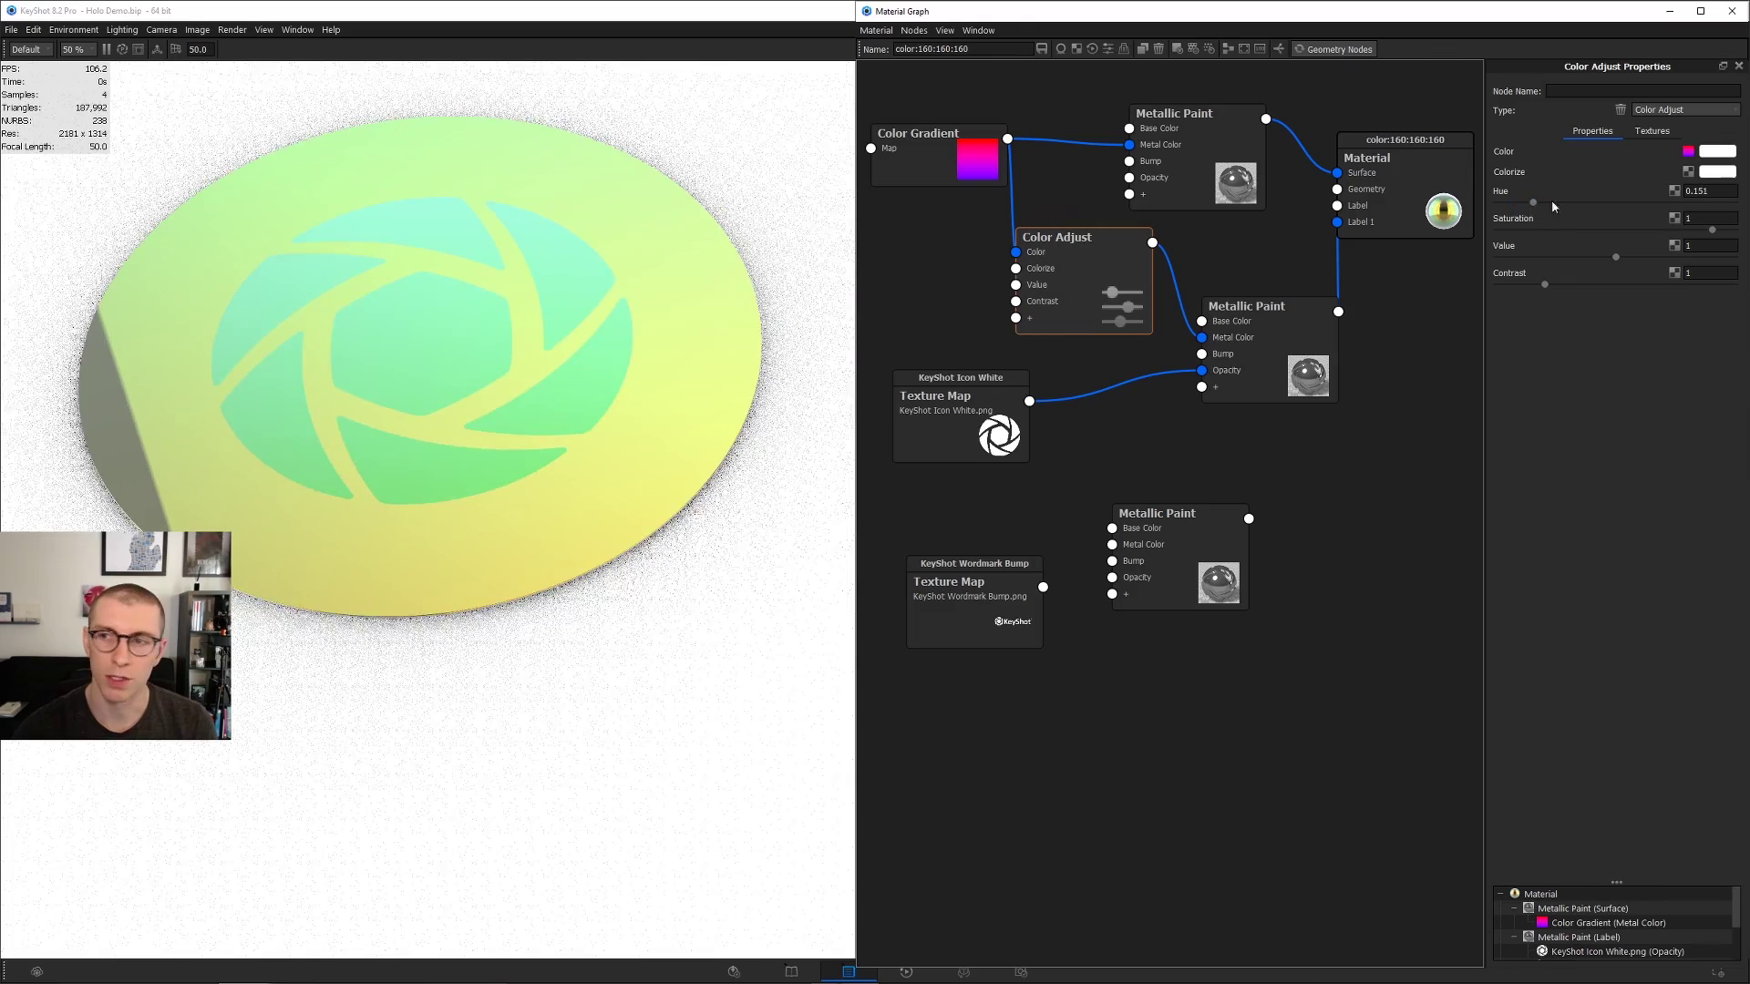
text(.)
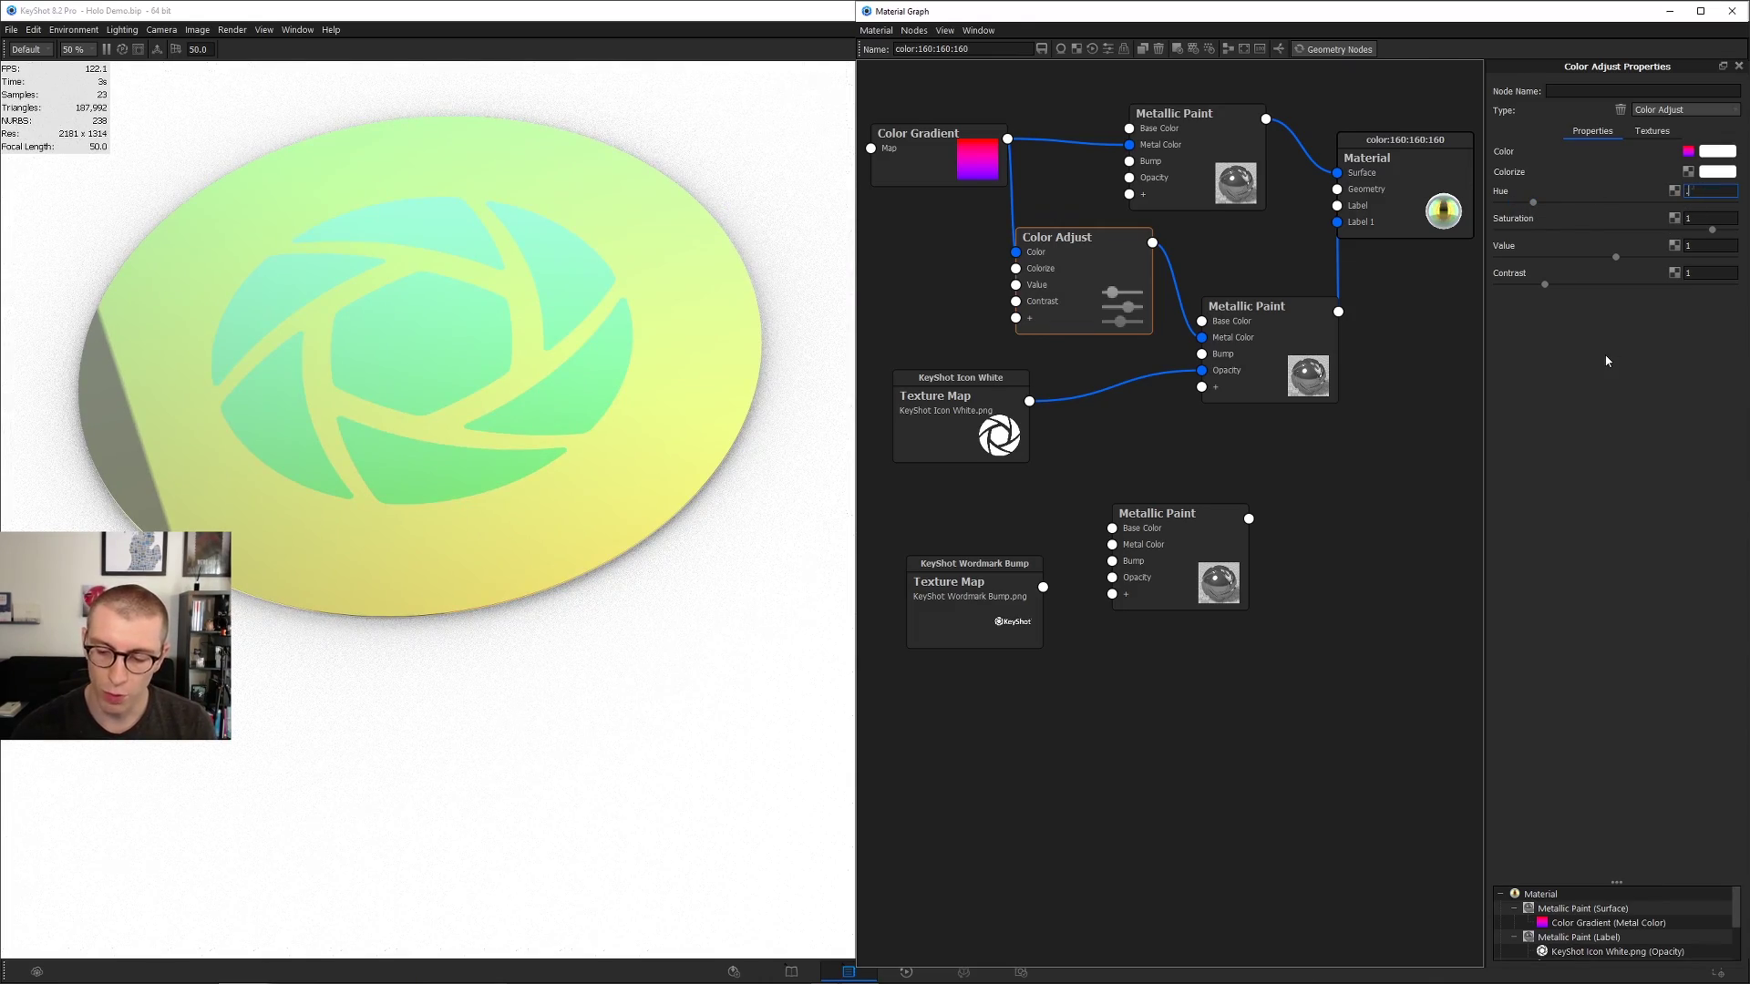
text(2)
key(Return)
drag(477, 397, 432, 326)
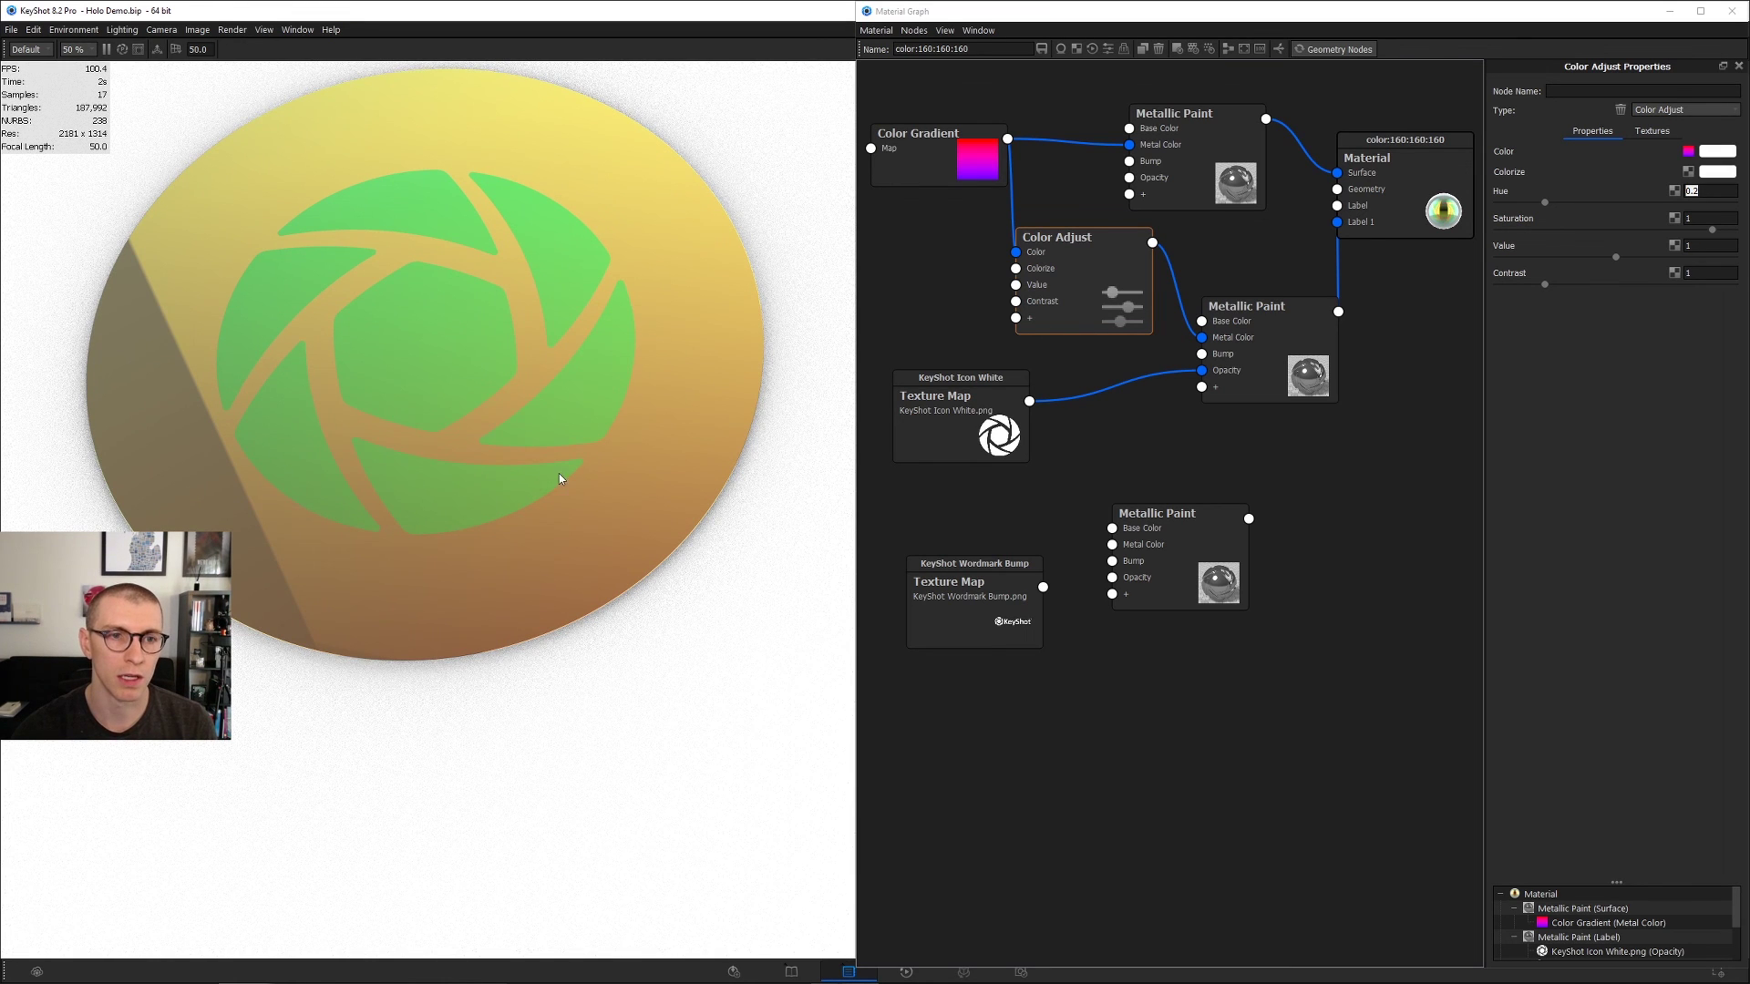
Step: Make room below the KeyShot Icon White texture and add a Mesh texture node there
drag(1204, 565, 1311, 582)
drag(948, 623, 1006, 803)
drag(1002, 407, 1085, 406)
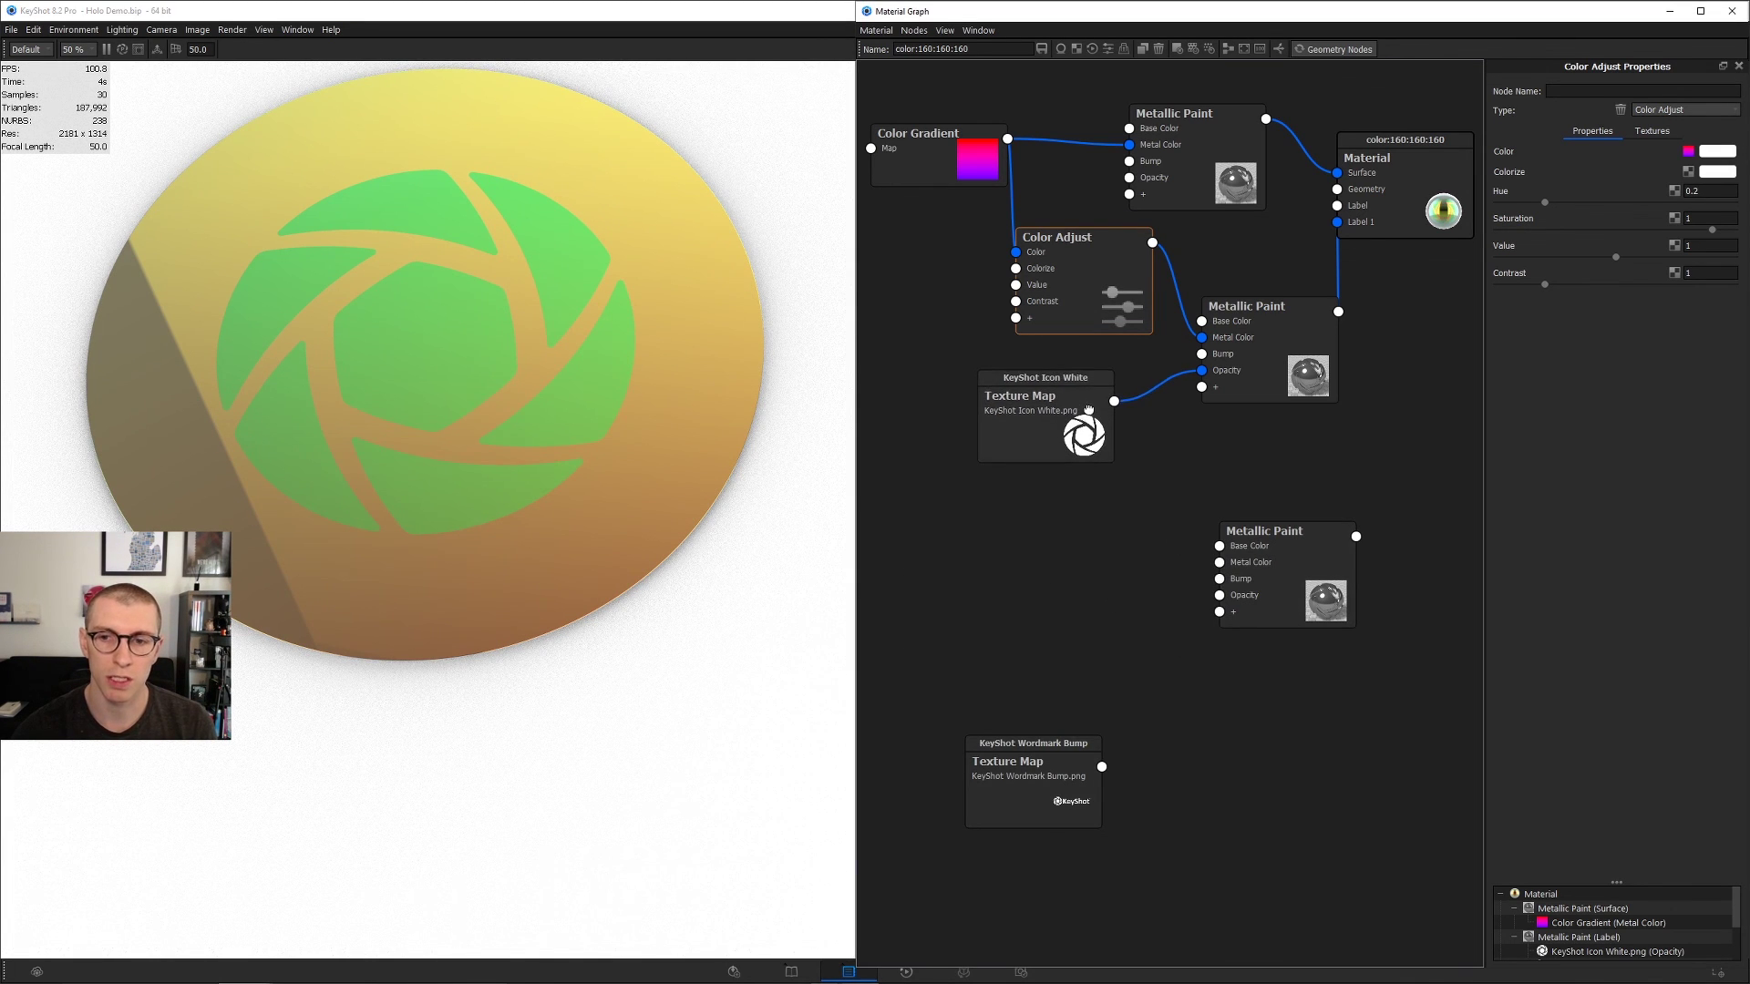
right_click(981, 528)
mouse_move(1048, 654)
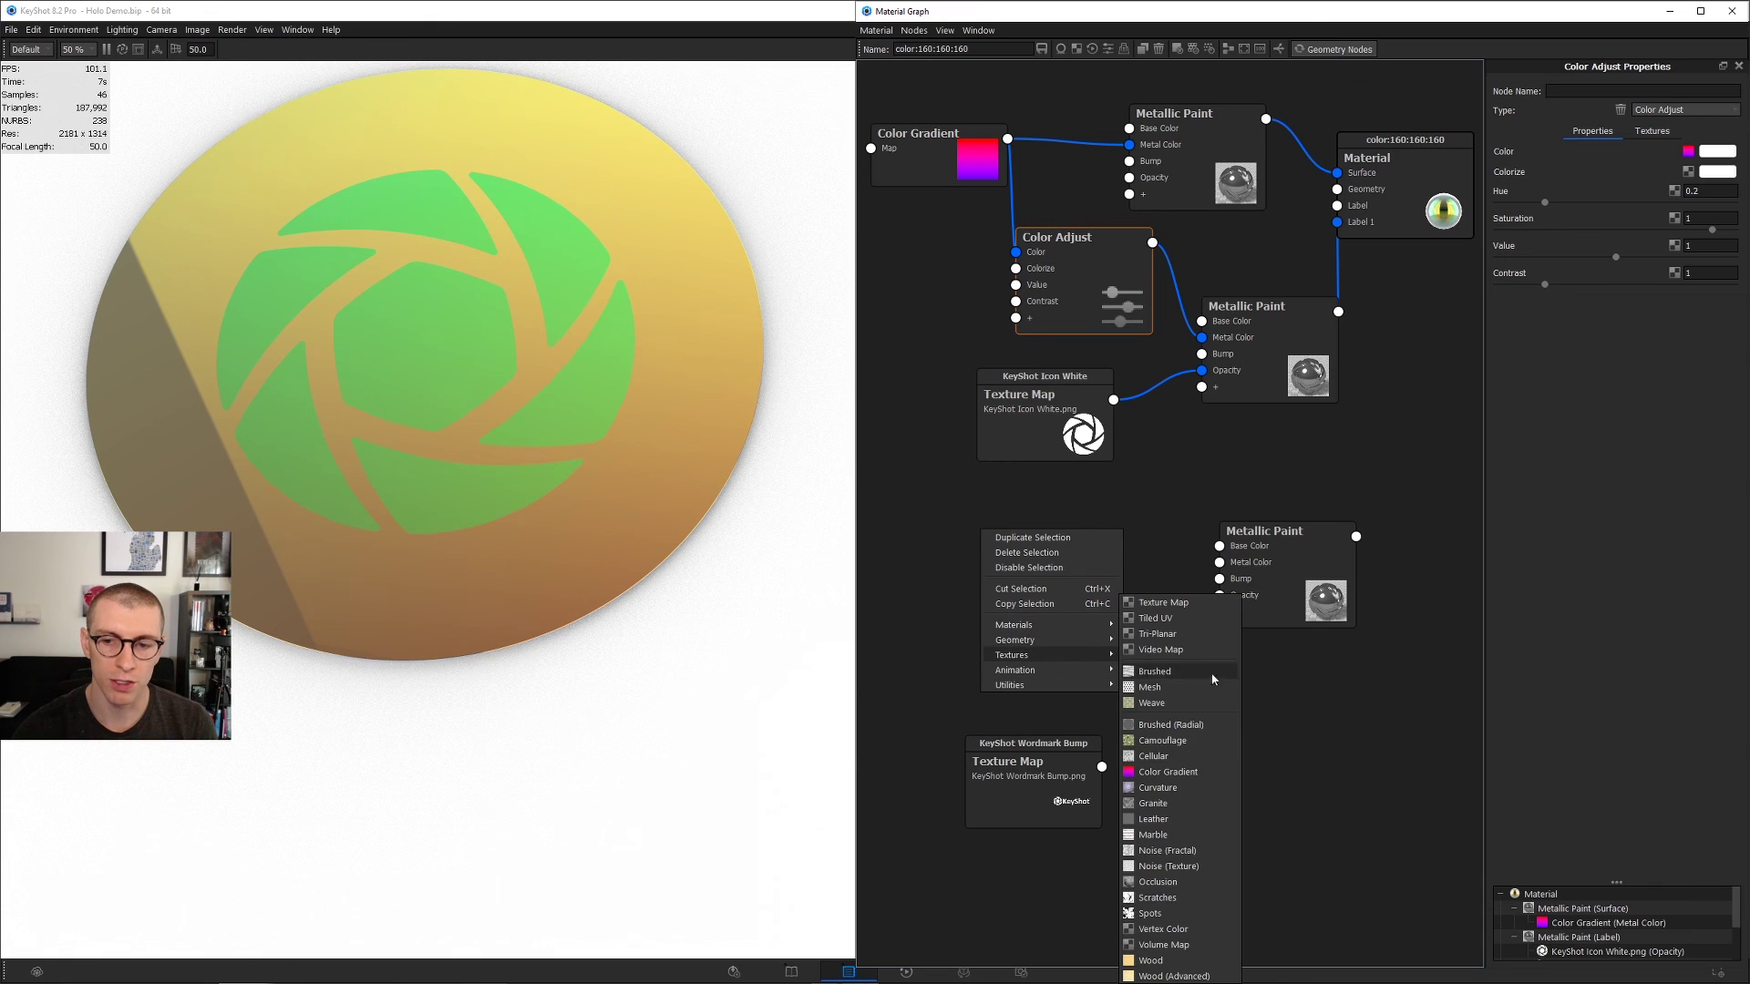
click(1149, 688)
Step: Add a Mapping 2D utility node and connect it to the Mesh's UV Mapping
right_click(1016, 599)
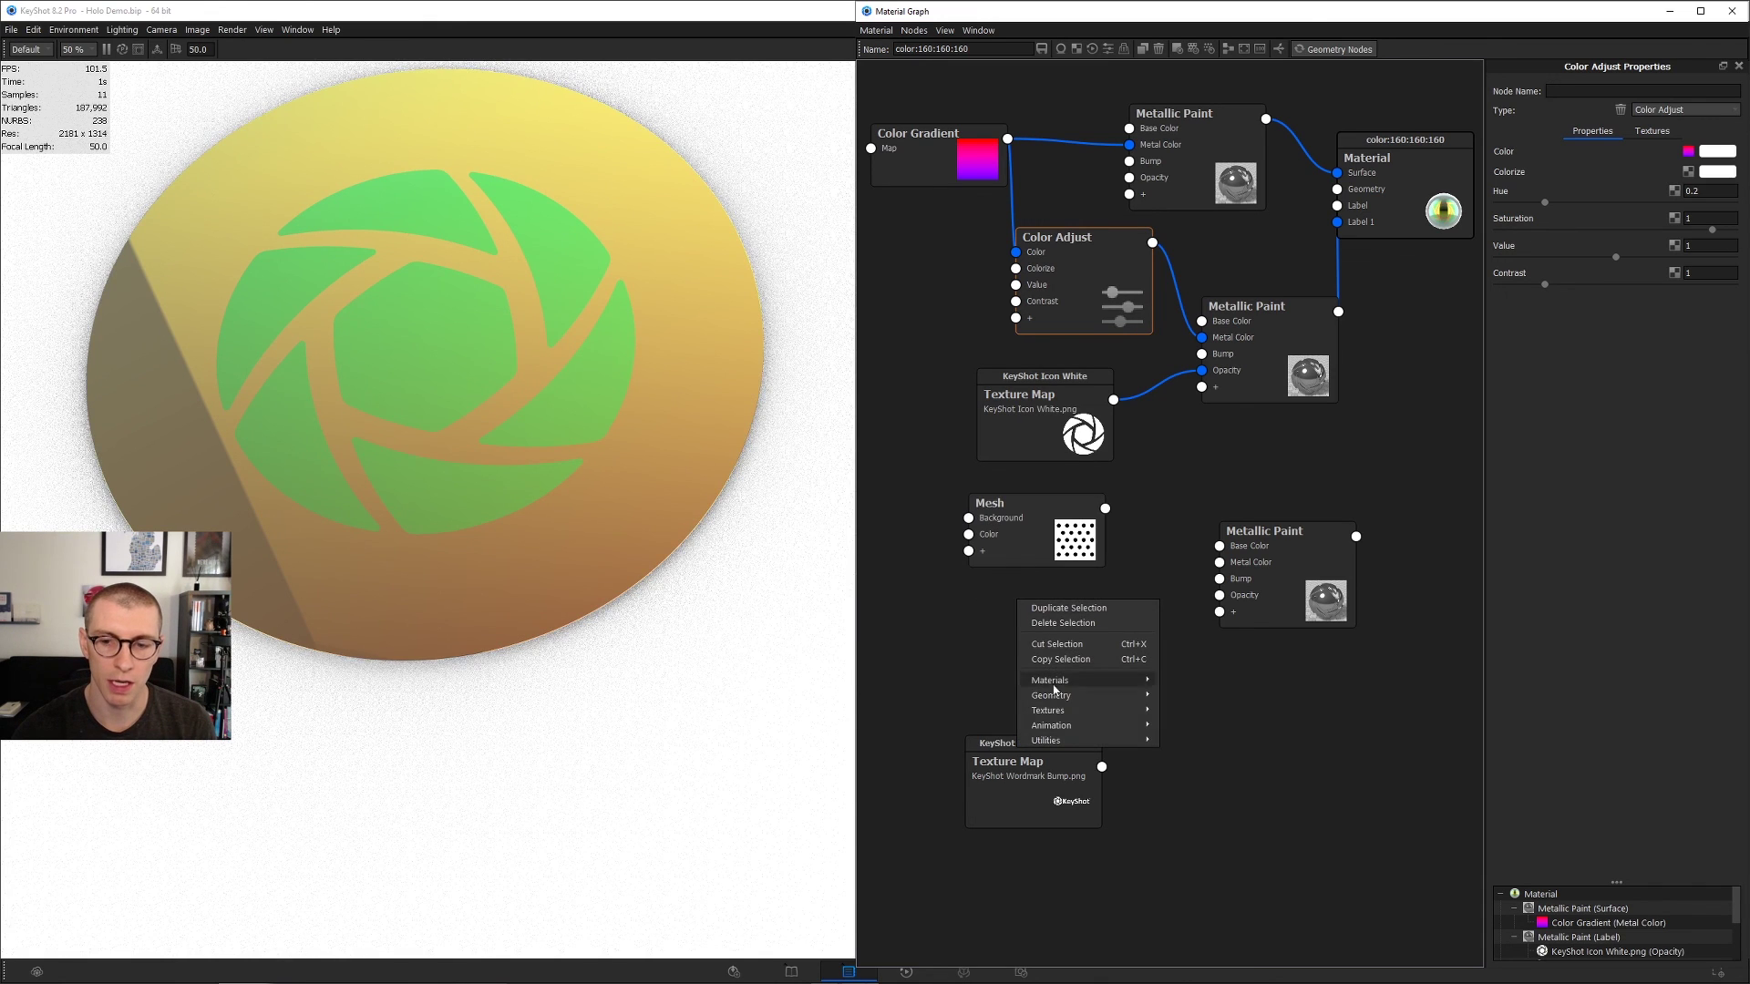
click(1212, 850)
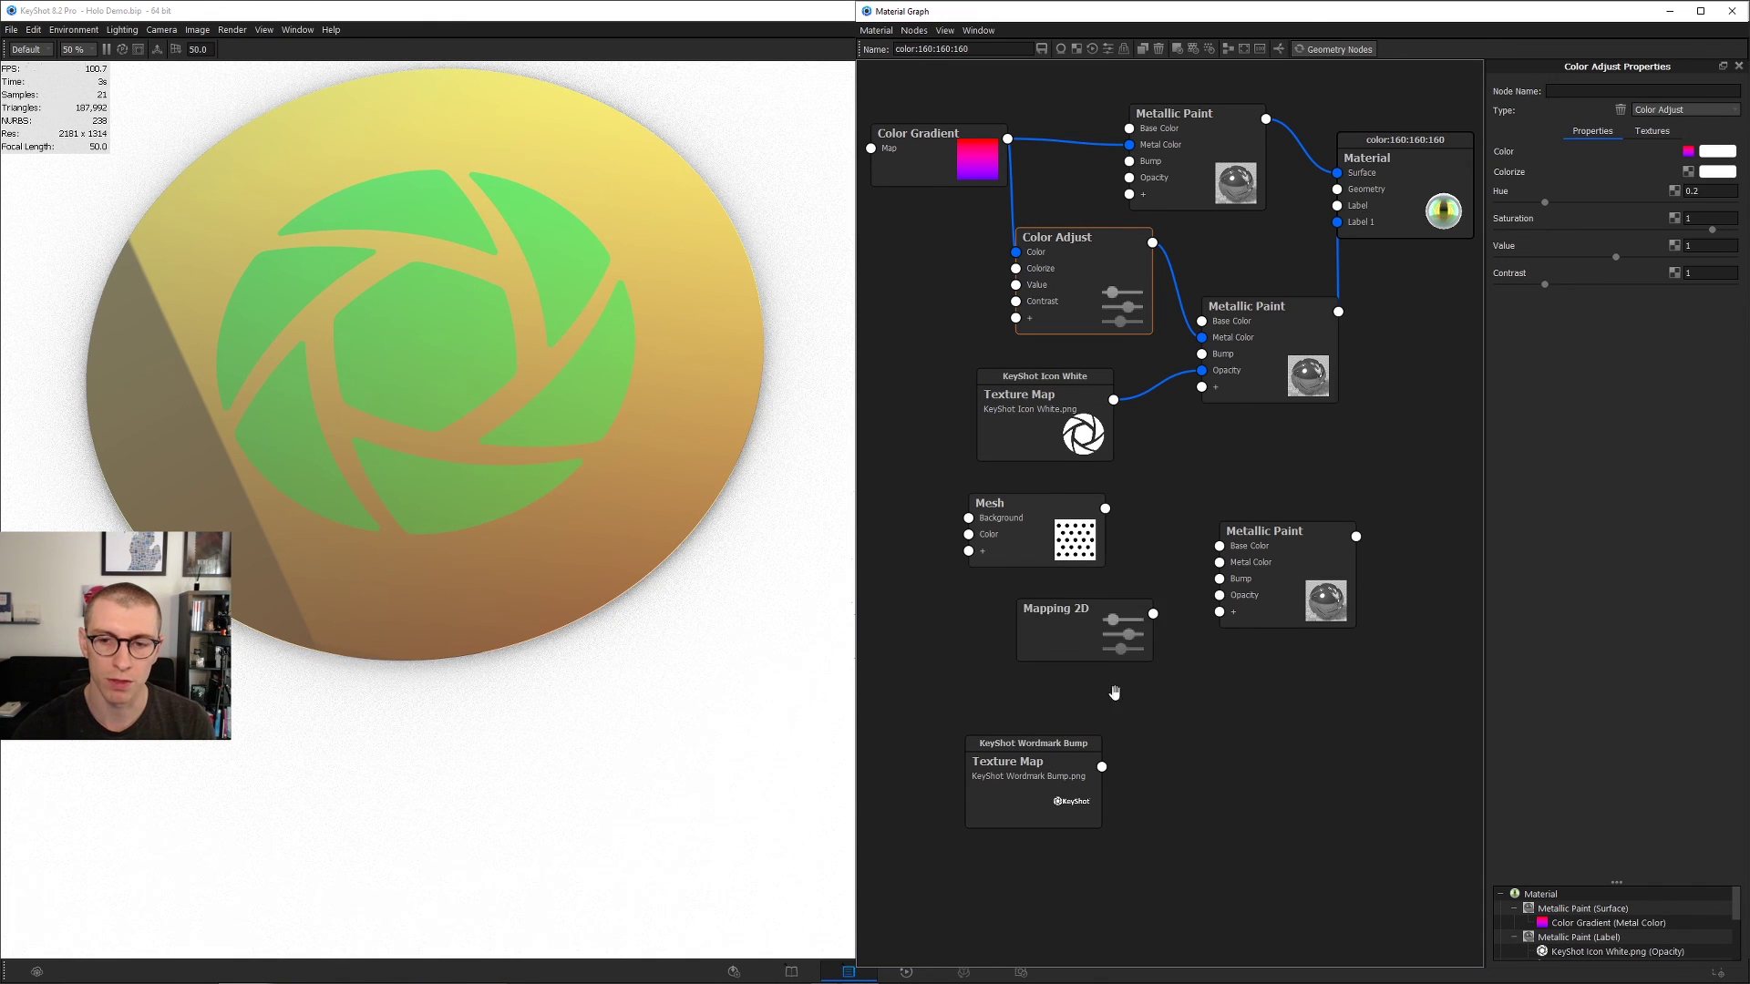
drag(1094, 639, 959, 627)
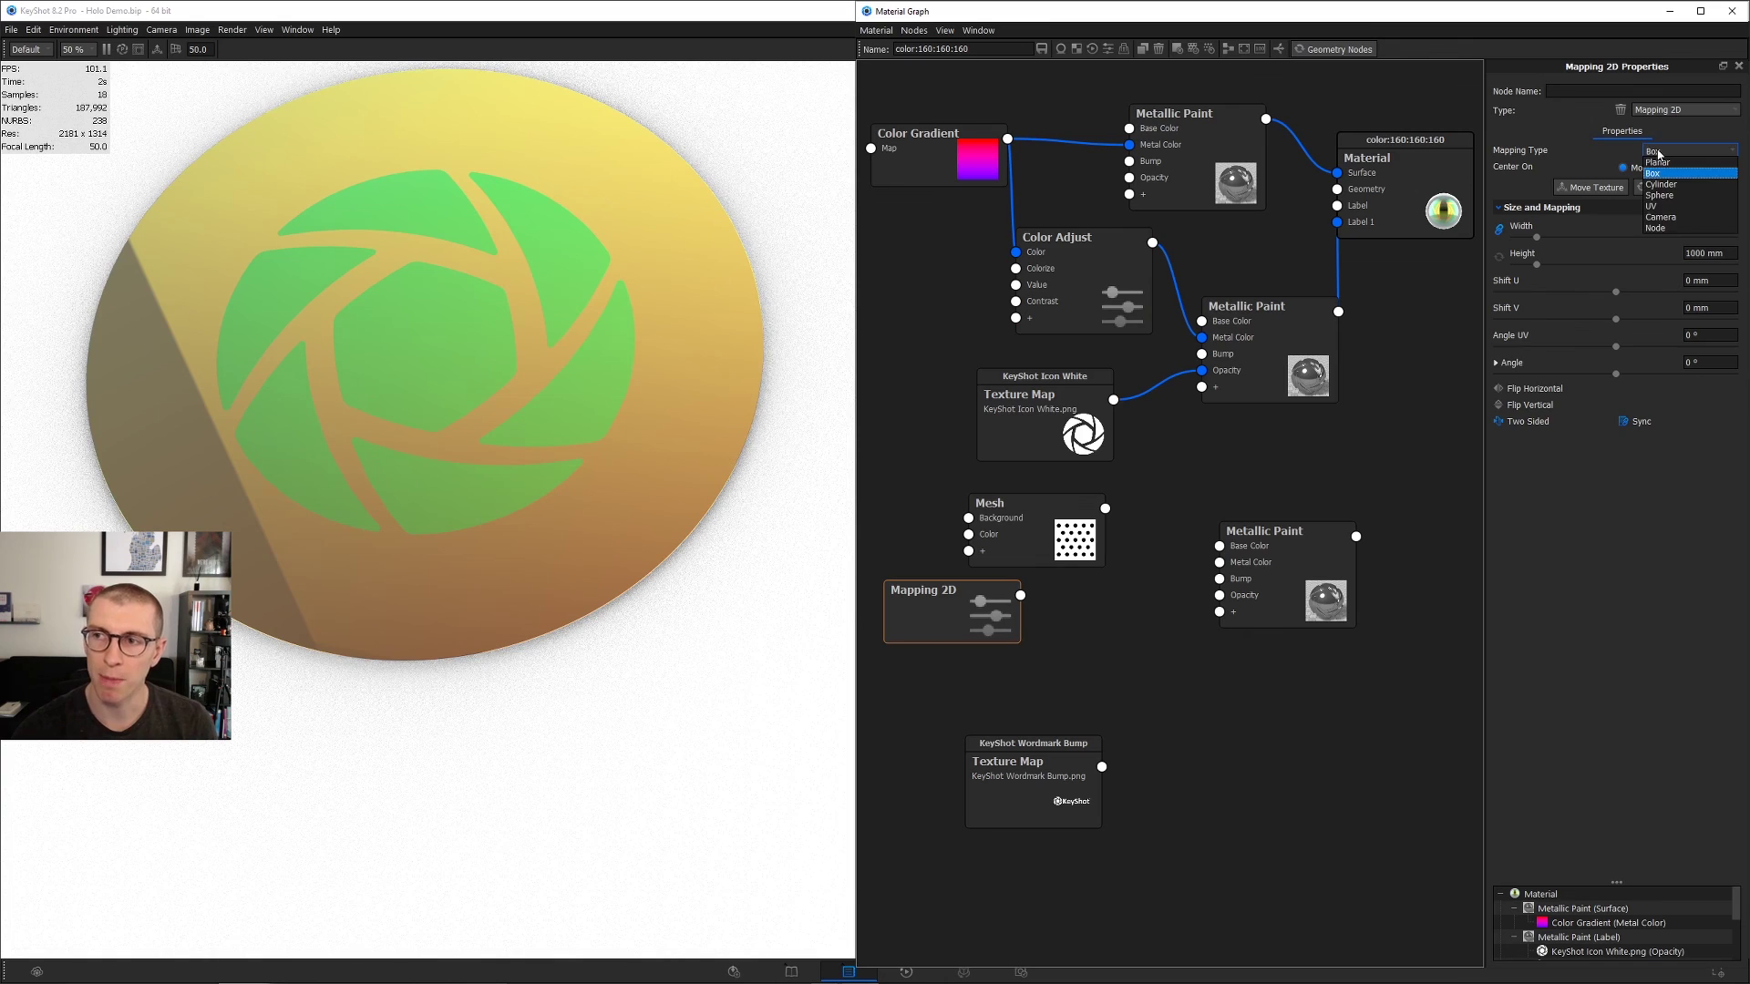
drag(1026, 554, 1037, 516)
Step: Preview the Mesh with Planar mapping and a Hexagonal pattern, scaled to a 1.649 mm shape diameter and 3.299 mm spacing
click(1037, 517)
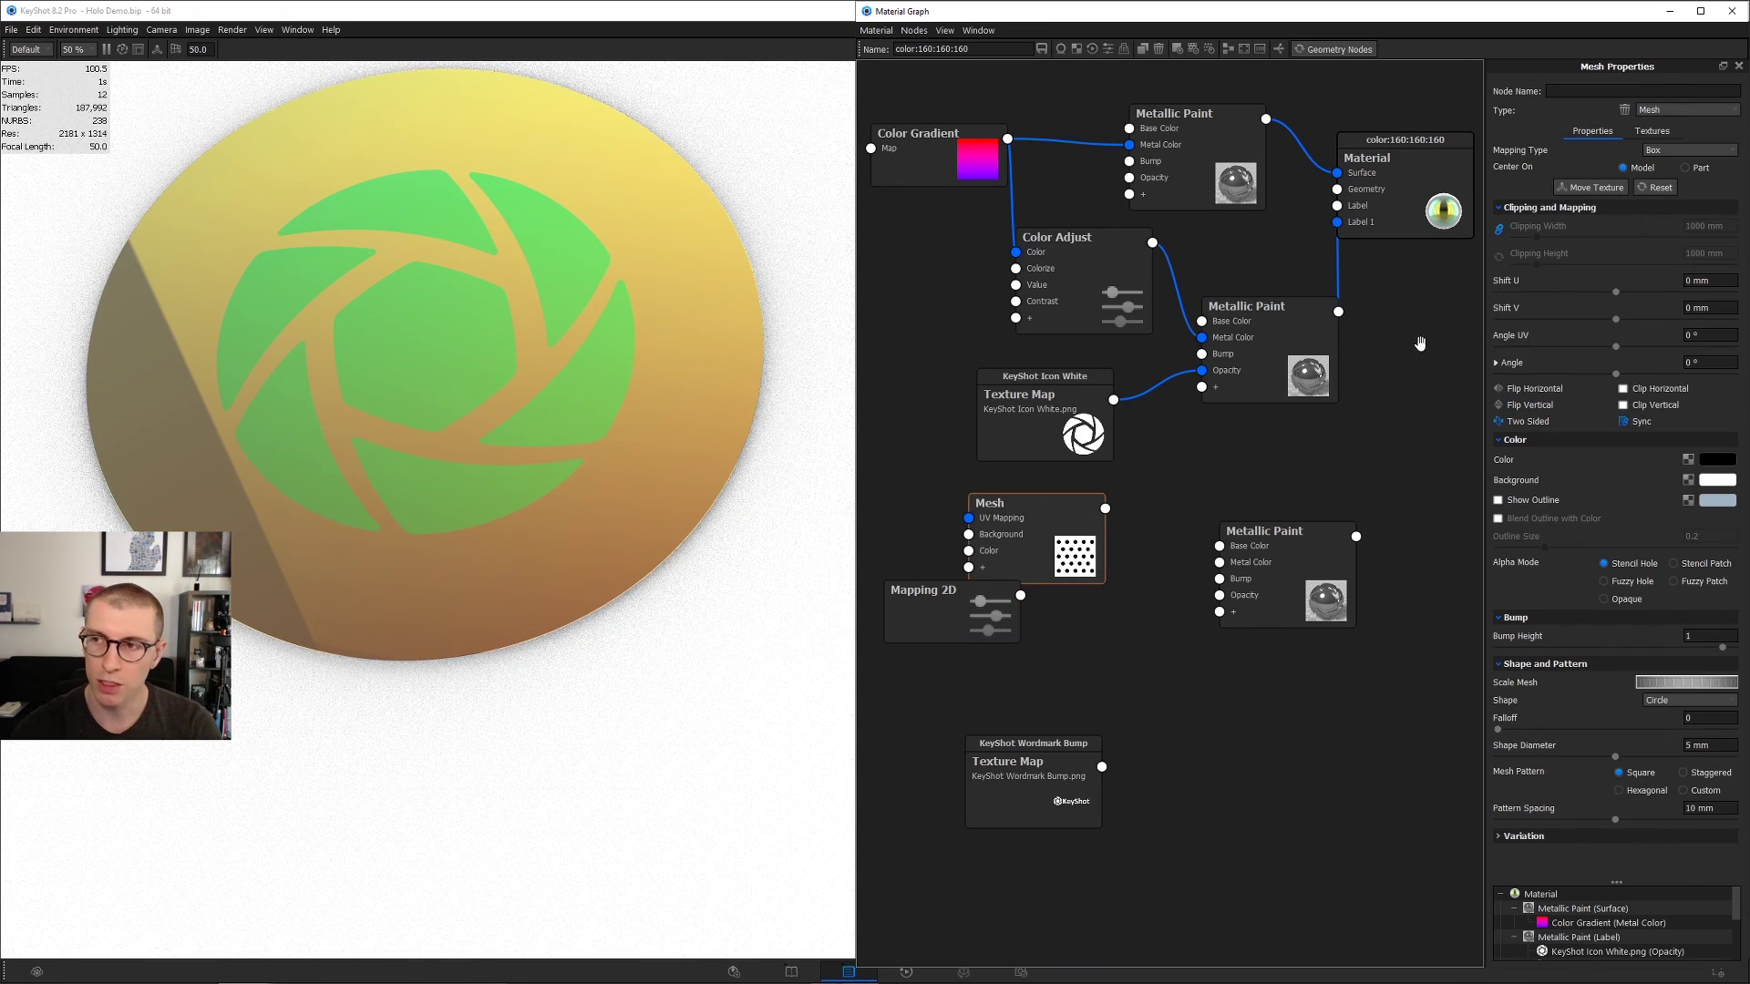
click(1688, 149)
click(1663, 160)
key(c)
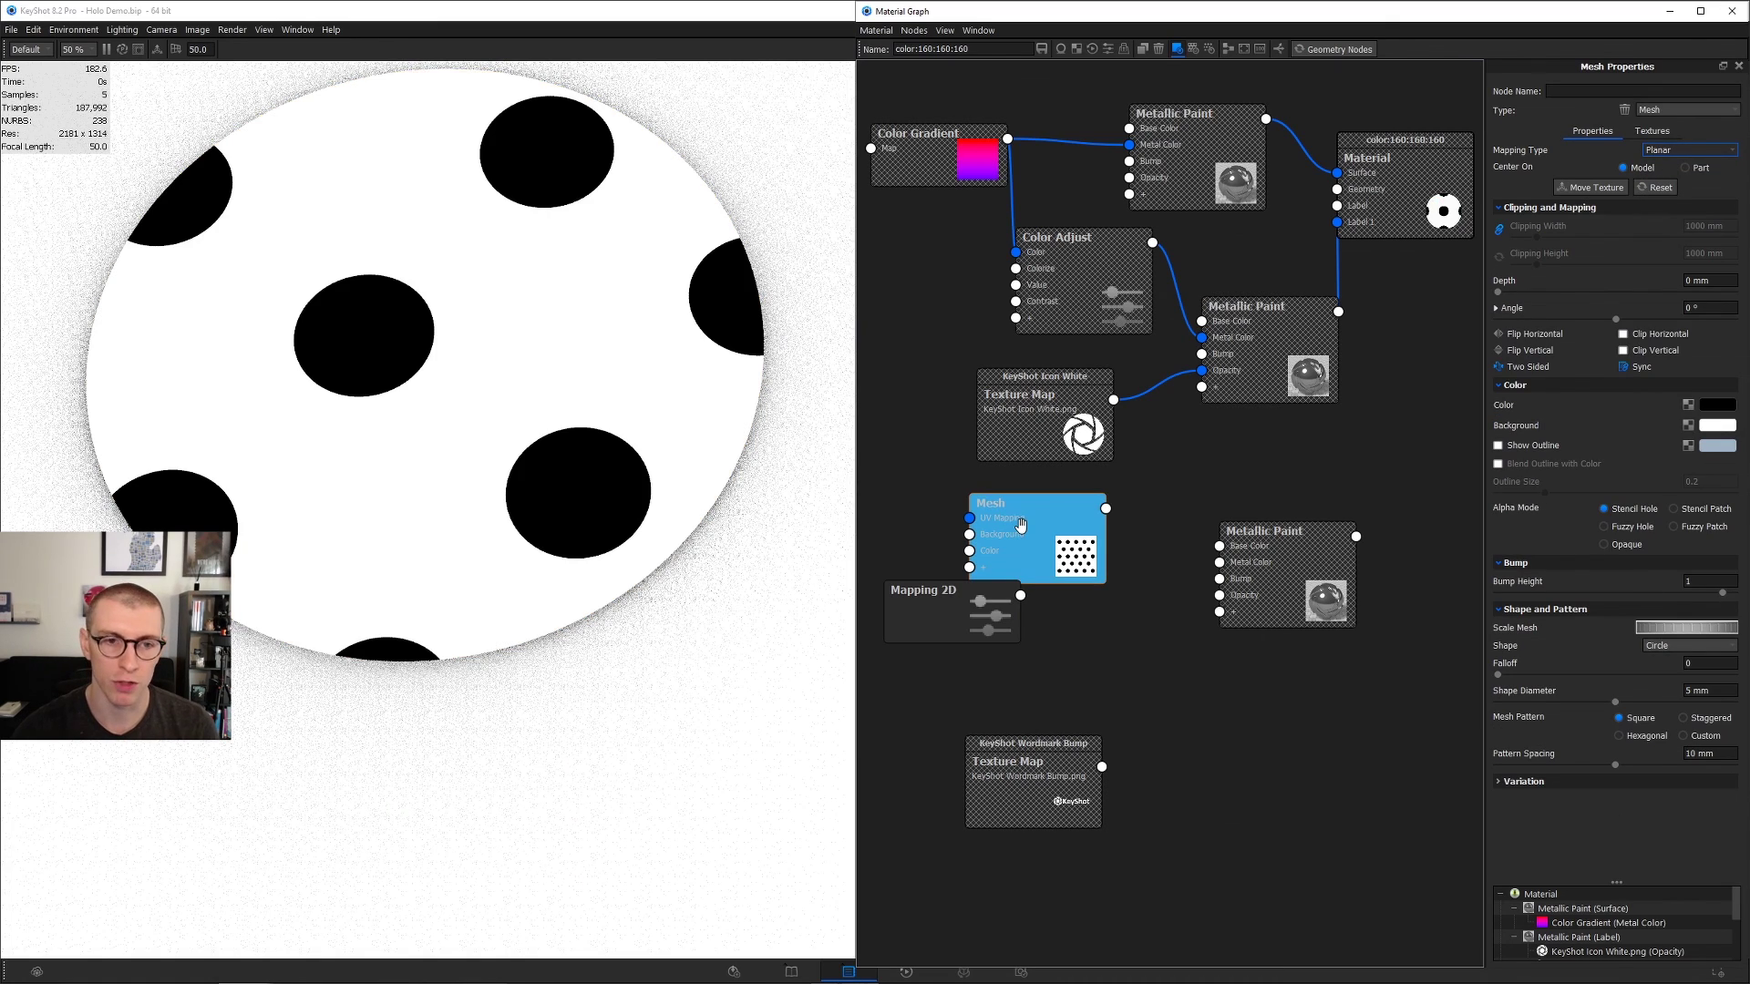
drag(1653, 633, 1646, 636)
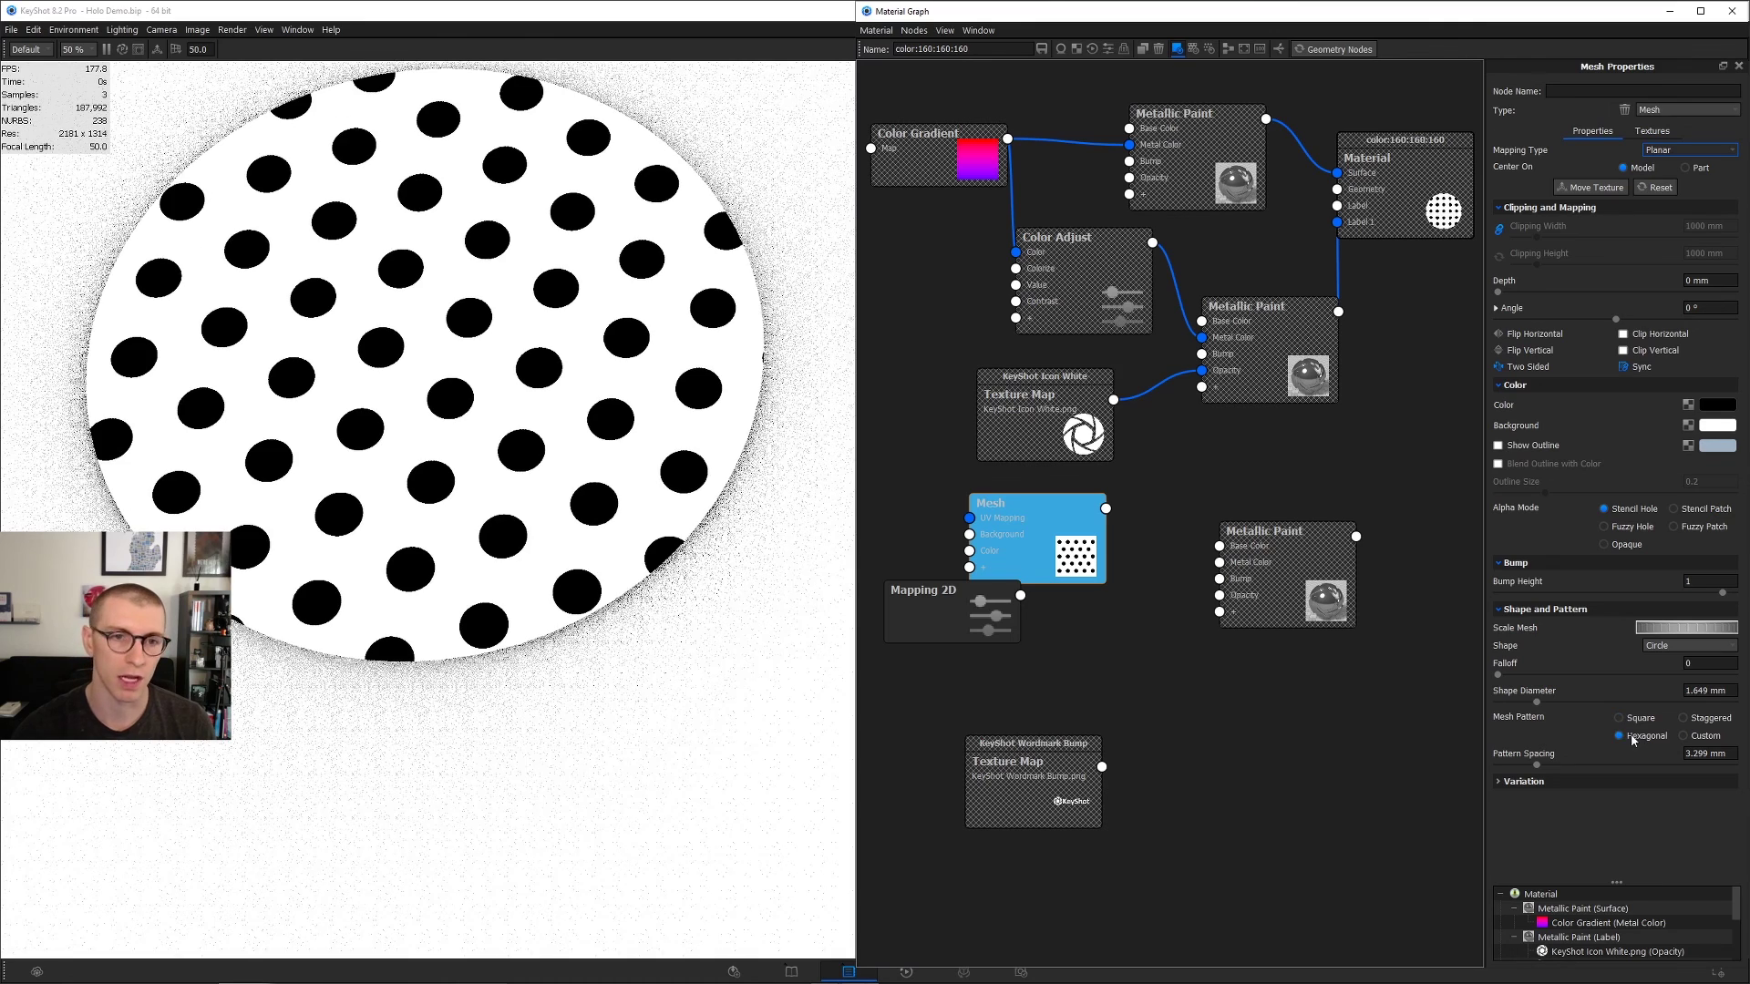
Step: Leave the Mesh preview, connect the Mesh to the KeyShot Icon White texture's UV Mapping, and set that texture's mapping type to Node
double_click(1066, 526)
drag(1106, 508, 1026, 424)
click(1031, 407)
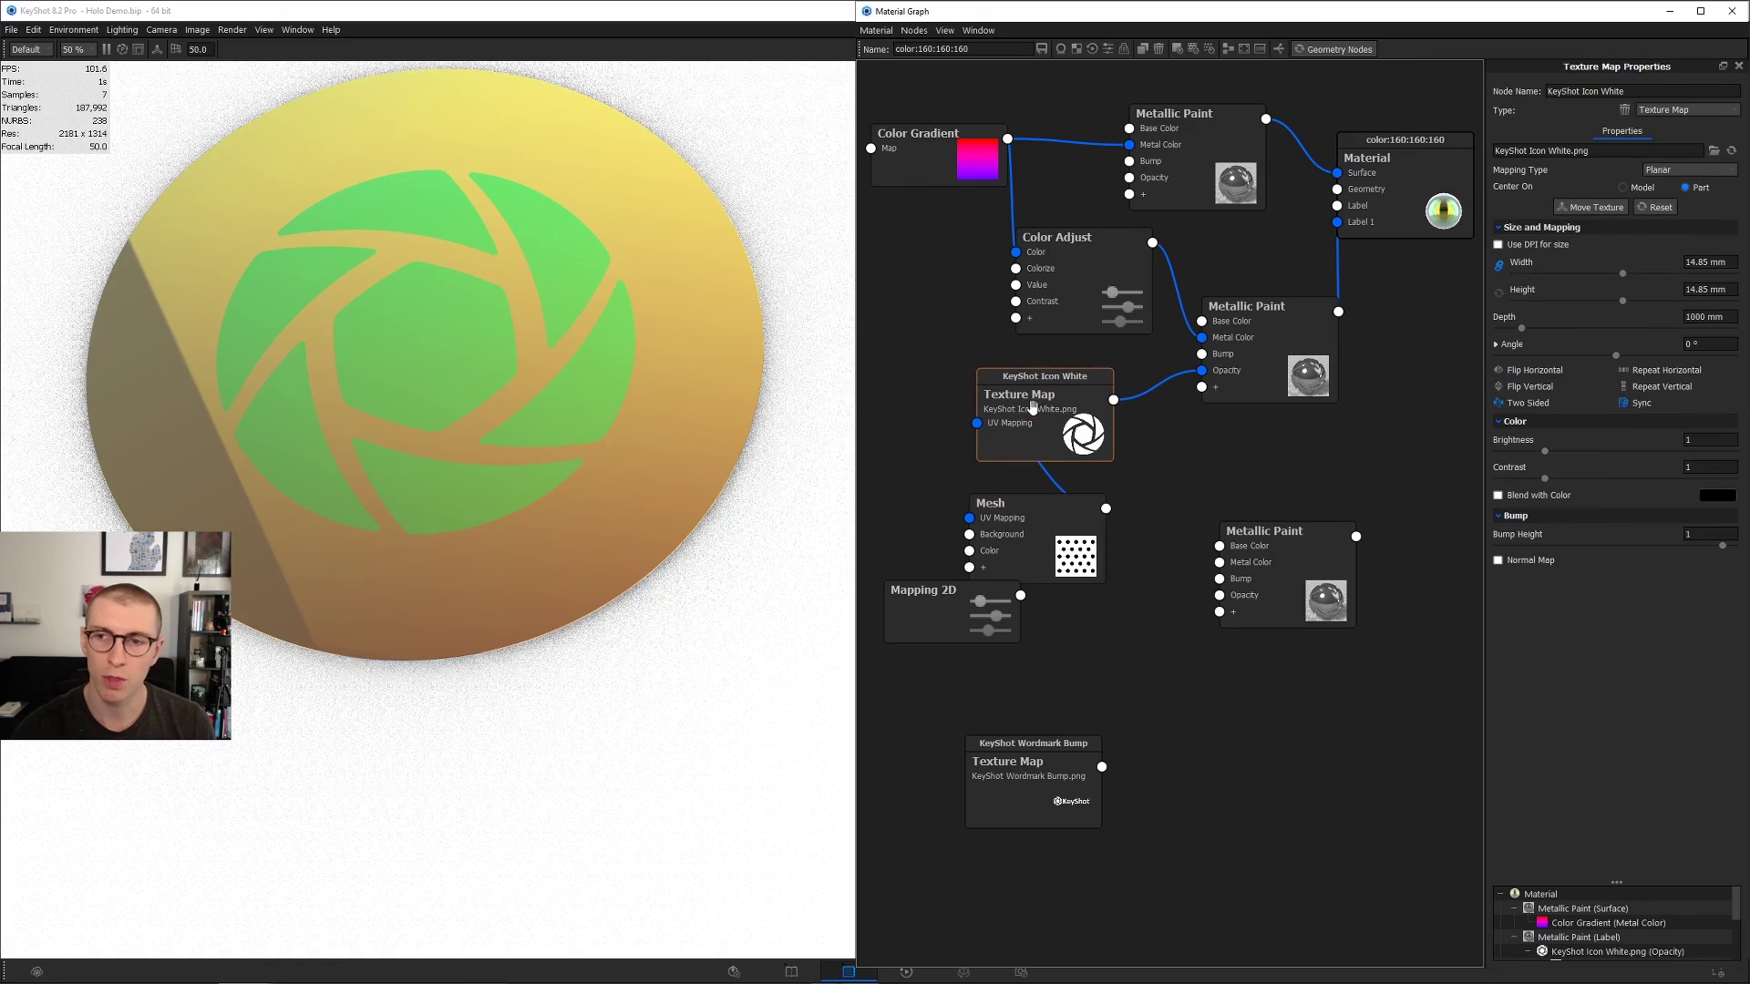
click(1682, 171)
click(1668, 227)
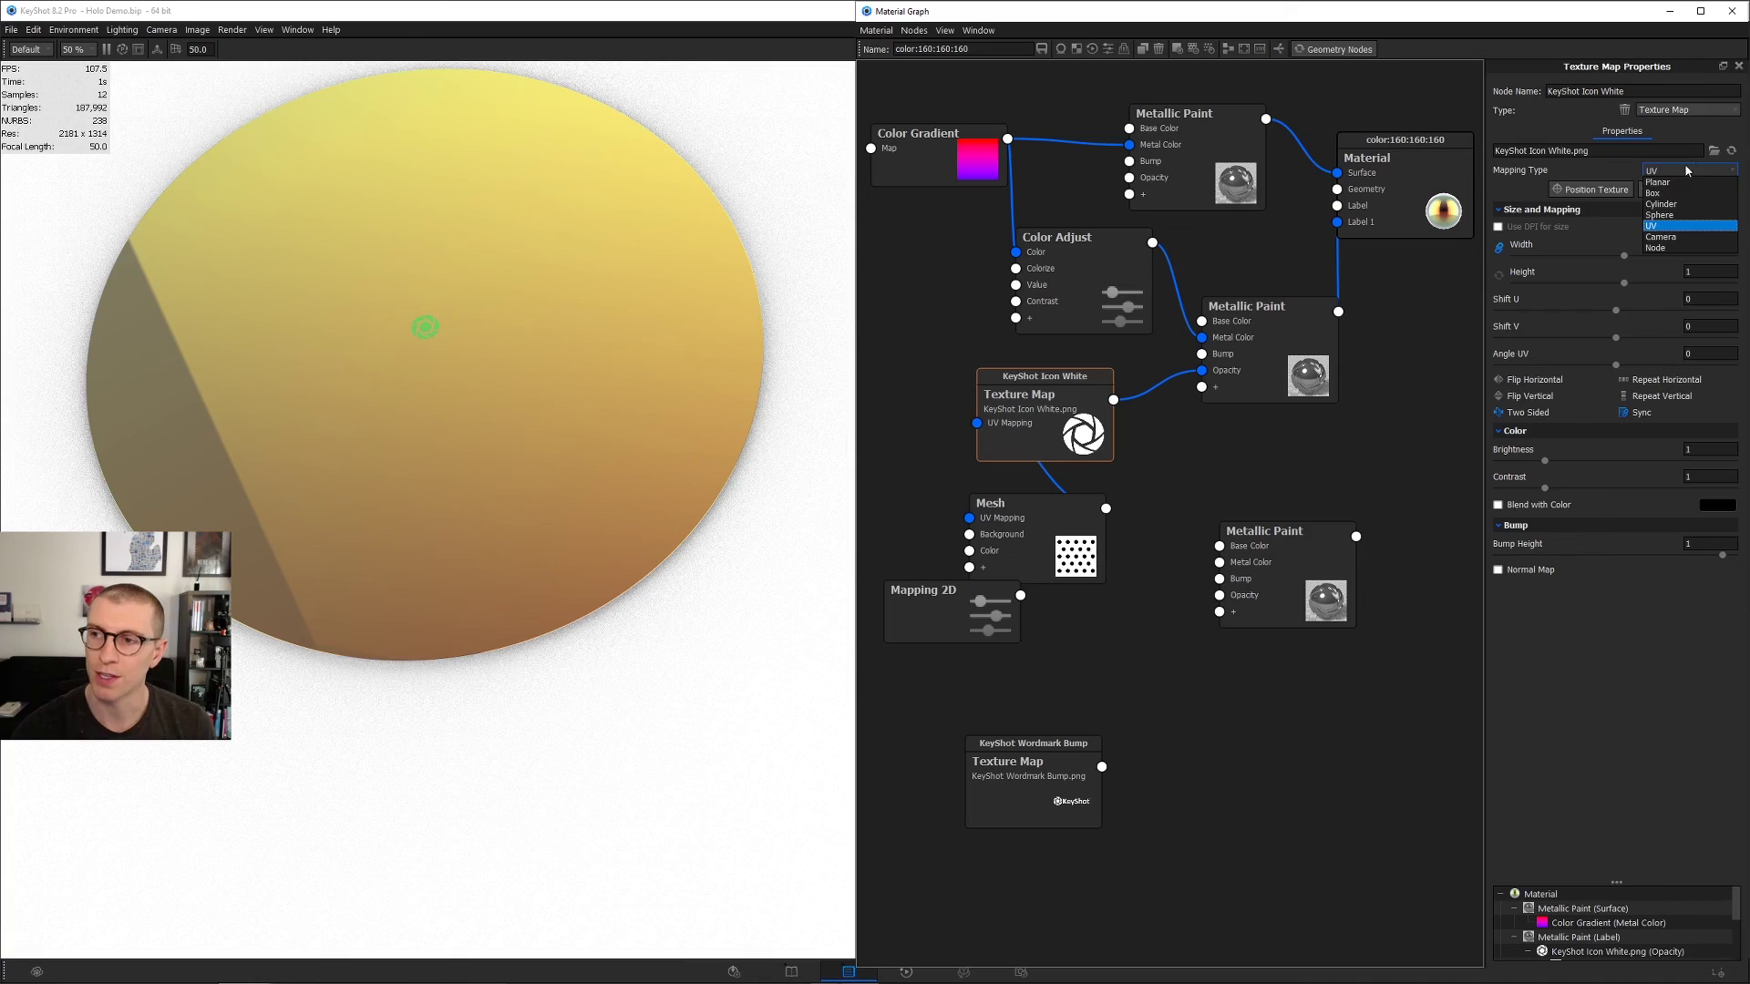
click(1681, 170)
click(1668, 249)
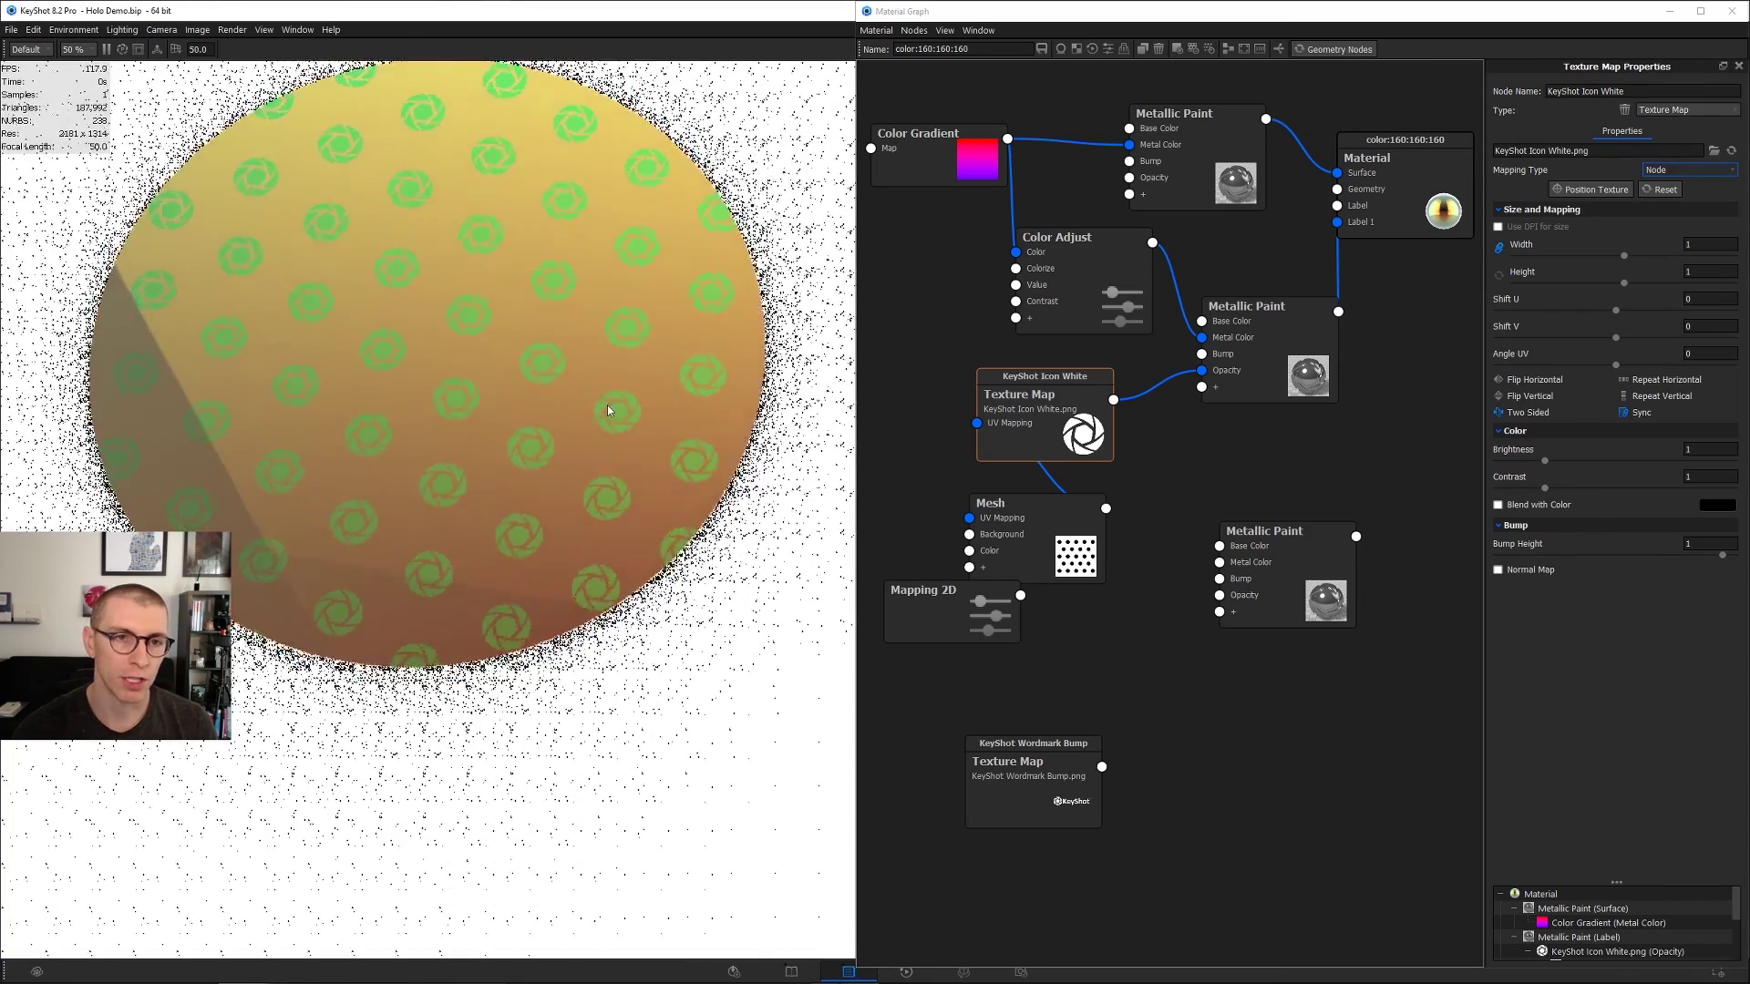
drag(608, 410, 676, 496)
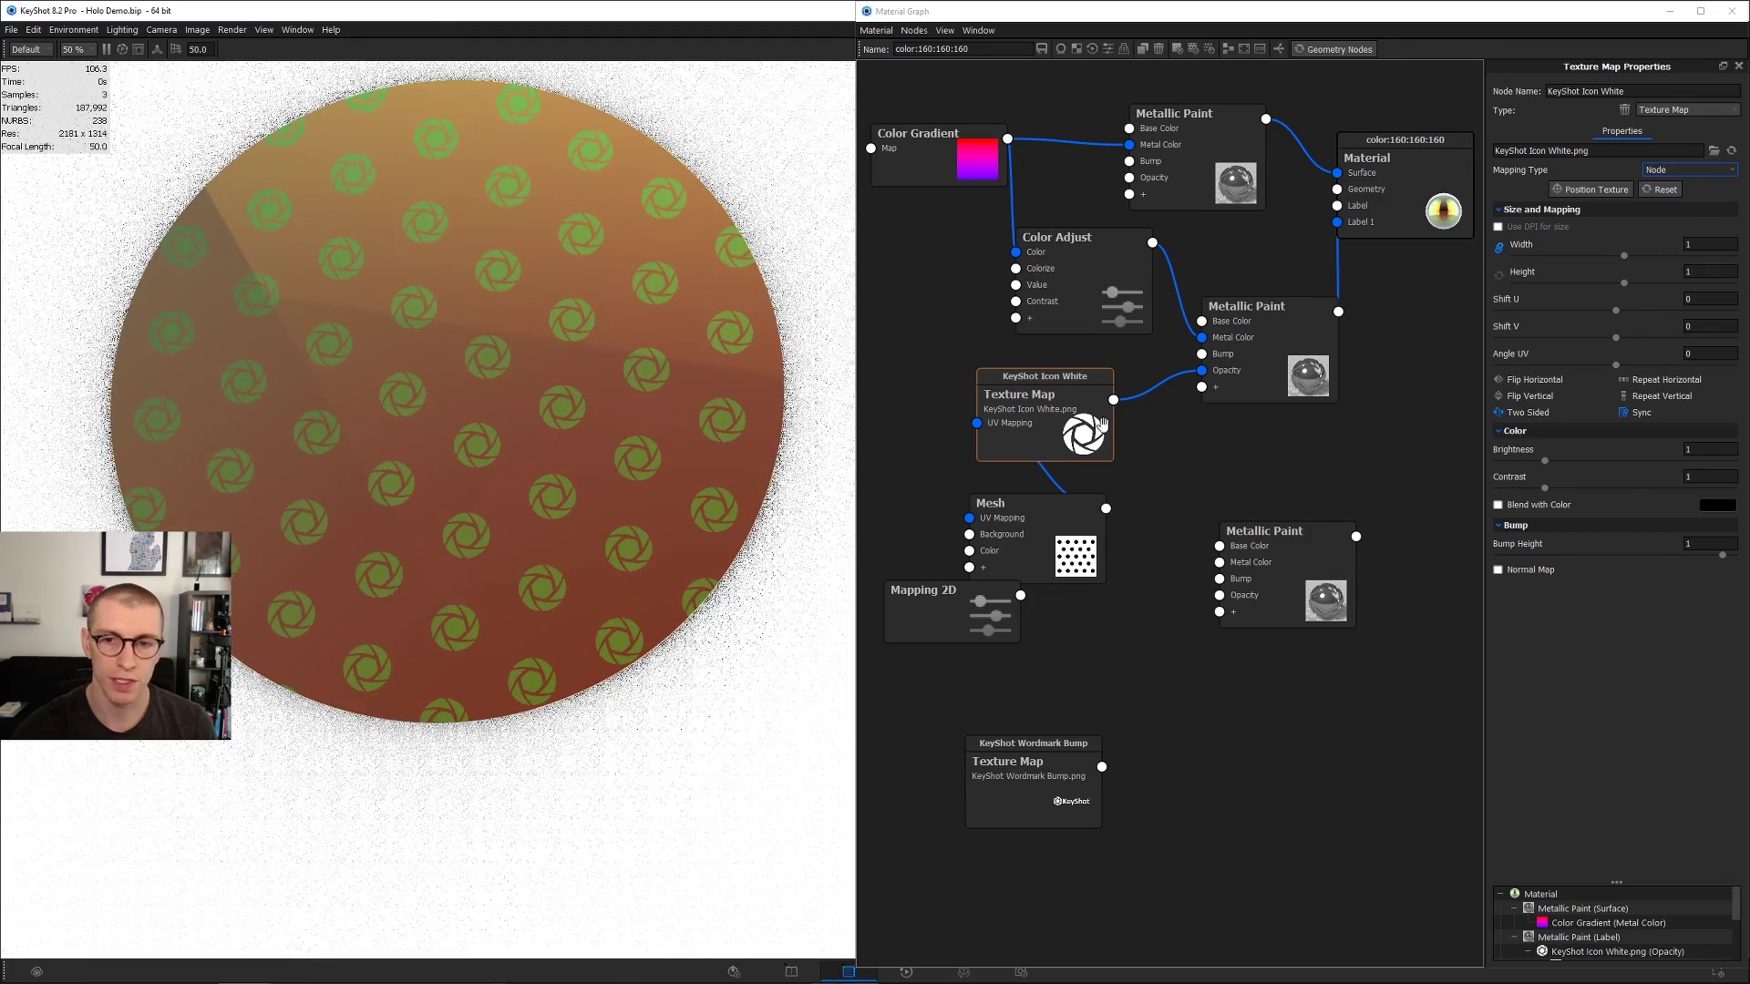
Step: Adjust the Mesh to a 1.961 mm shape diameter and 3.301 mm pattern spacing
mouse_move(1038, 499)
mouse_down()
mouse_move(1035, 479)
mouse_move(1031, 493)
mouse_up()
click(1030, 494)
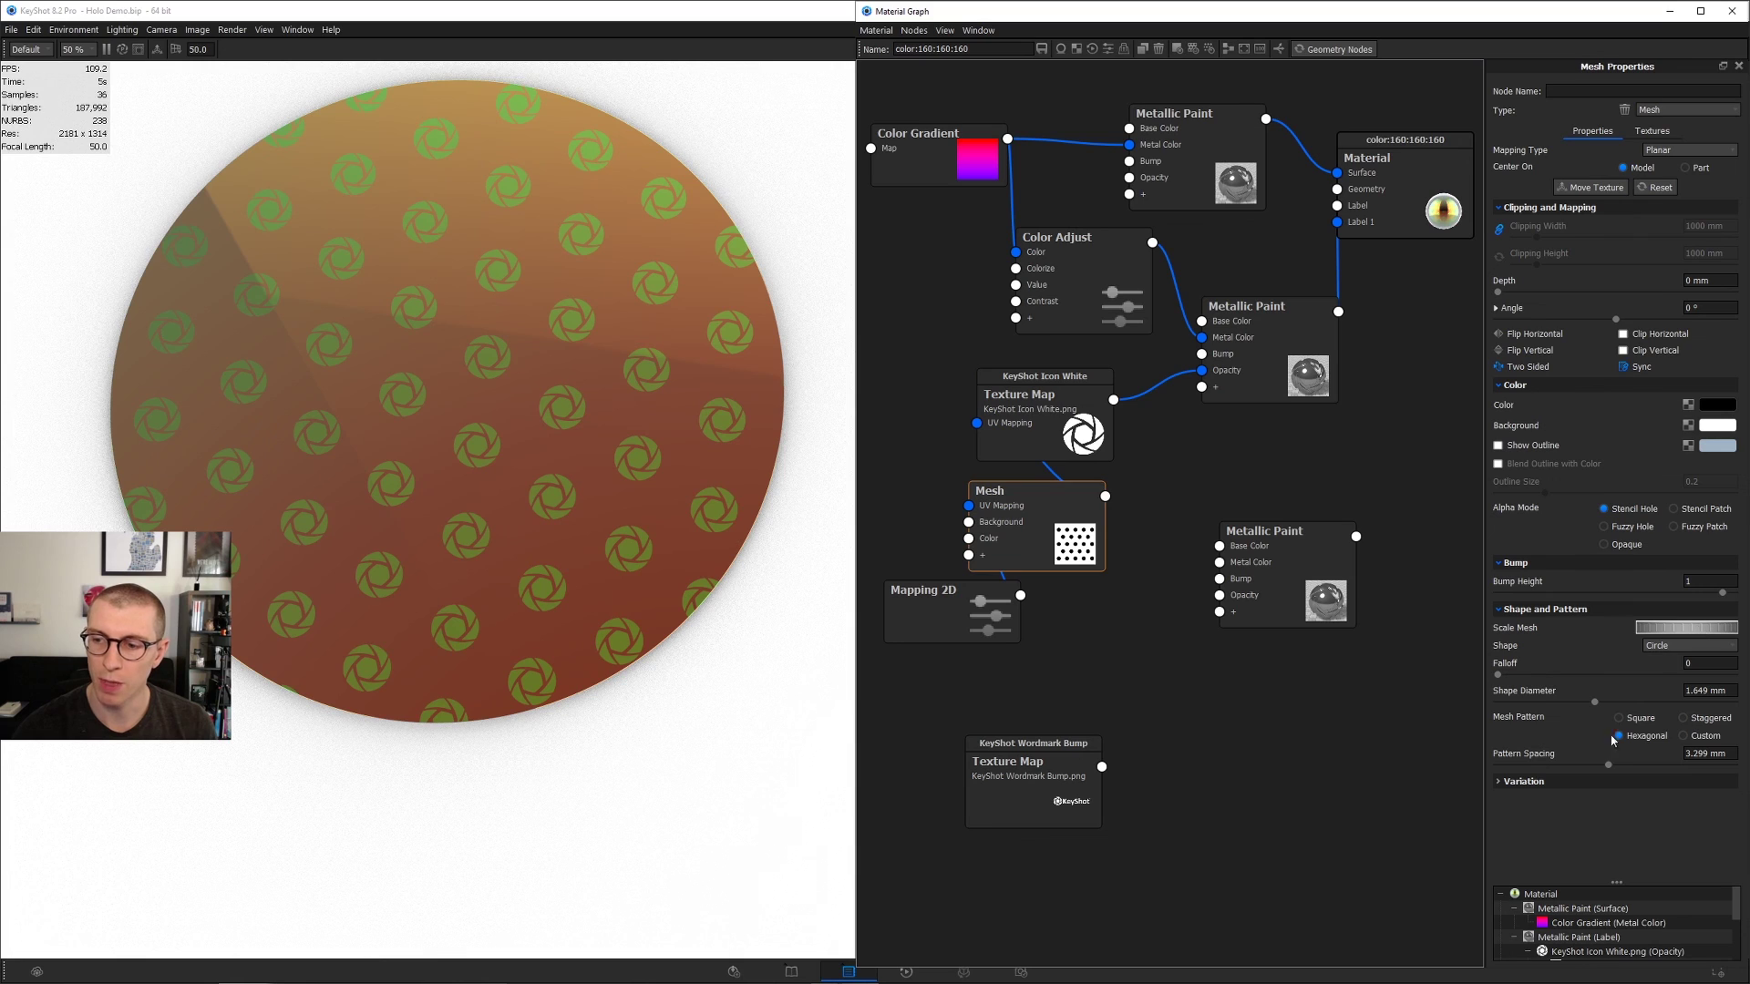
drag(1608, 768, 1588, 768)
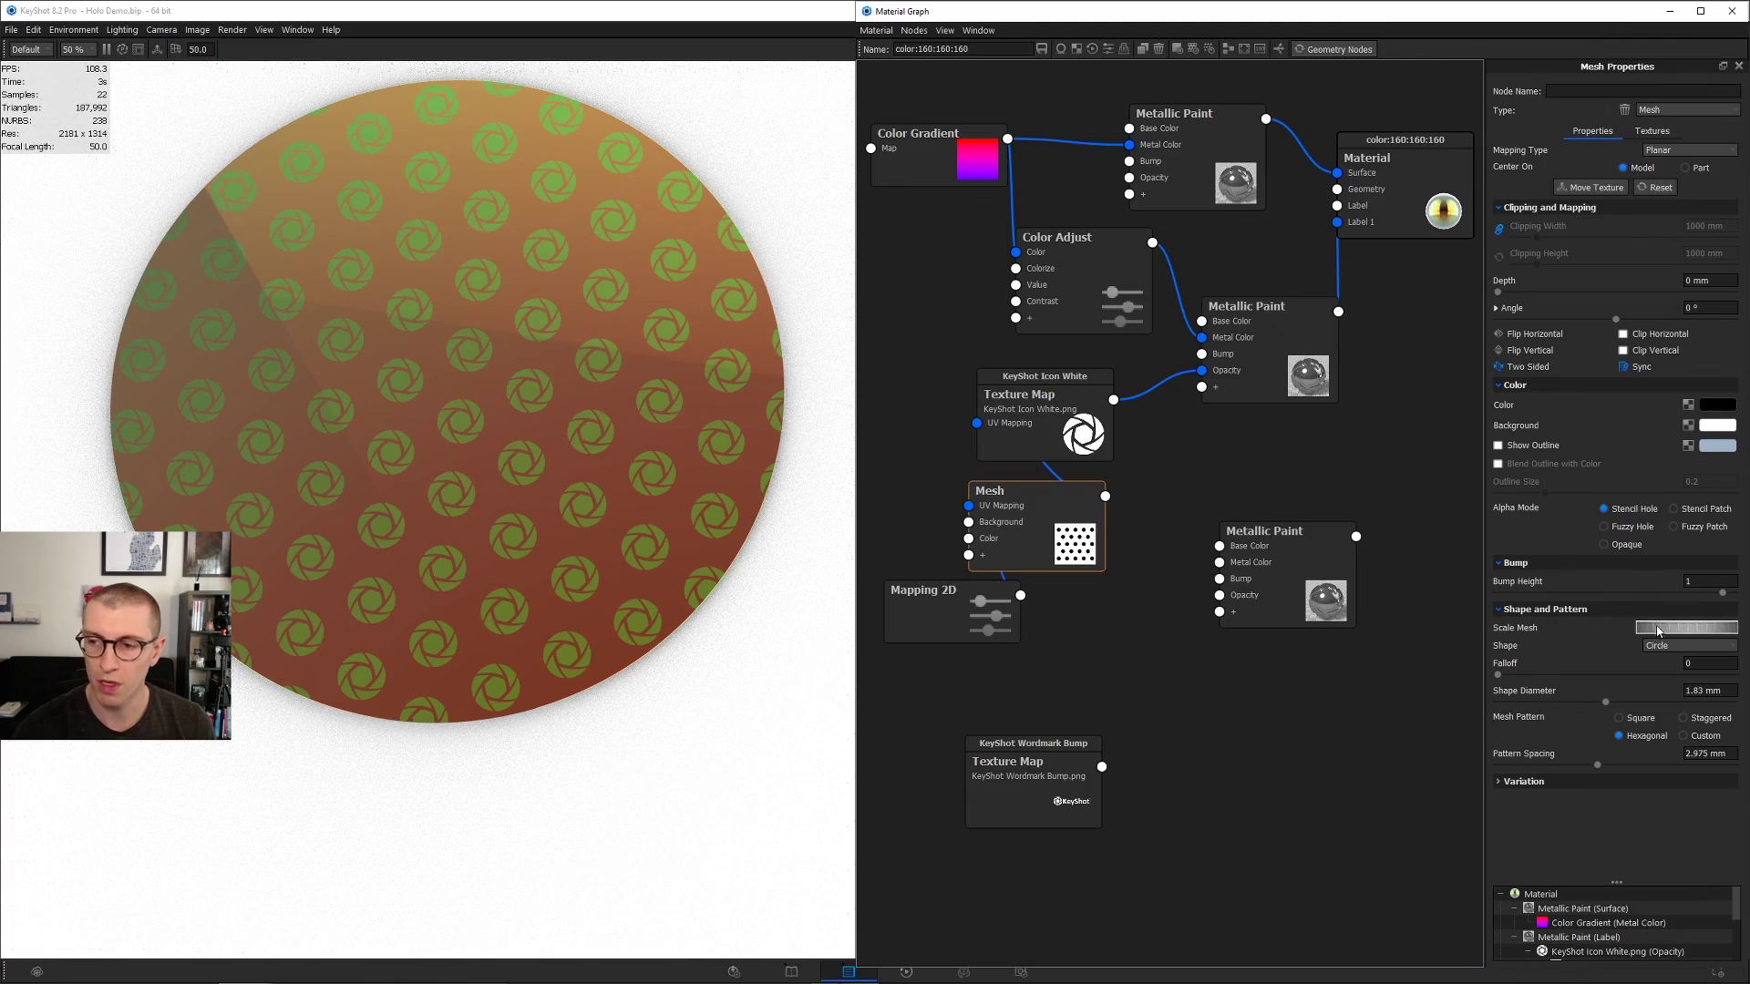
drag(1657, 630, 1677, 631)
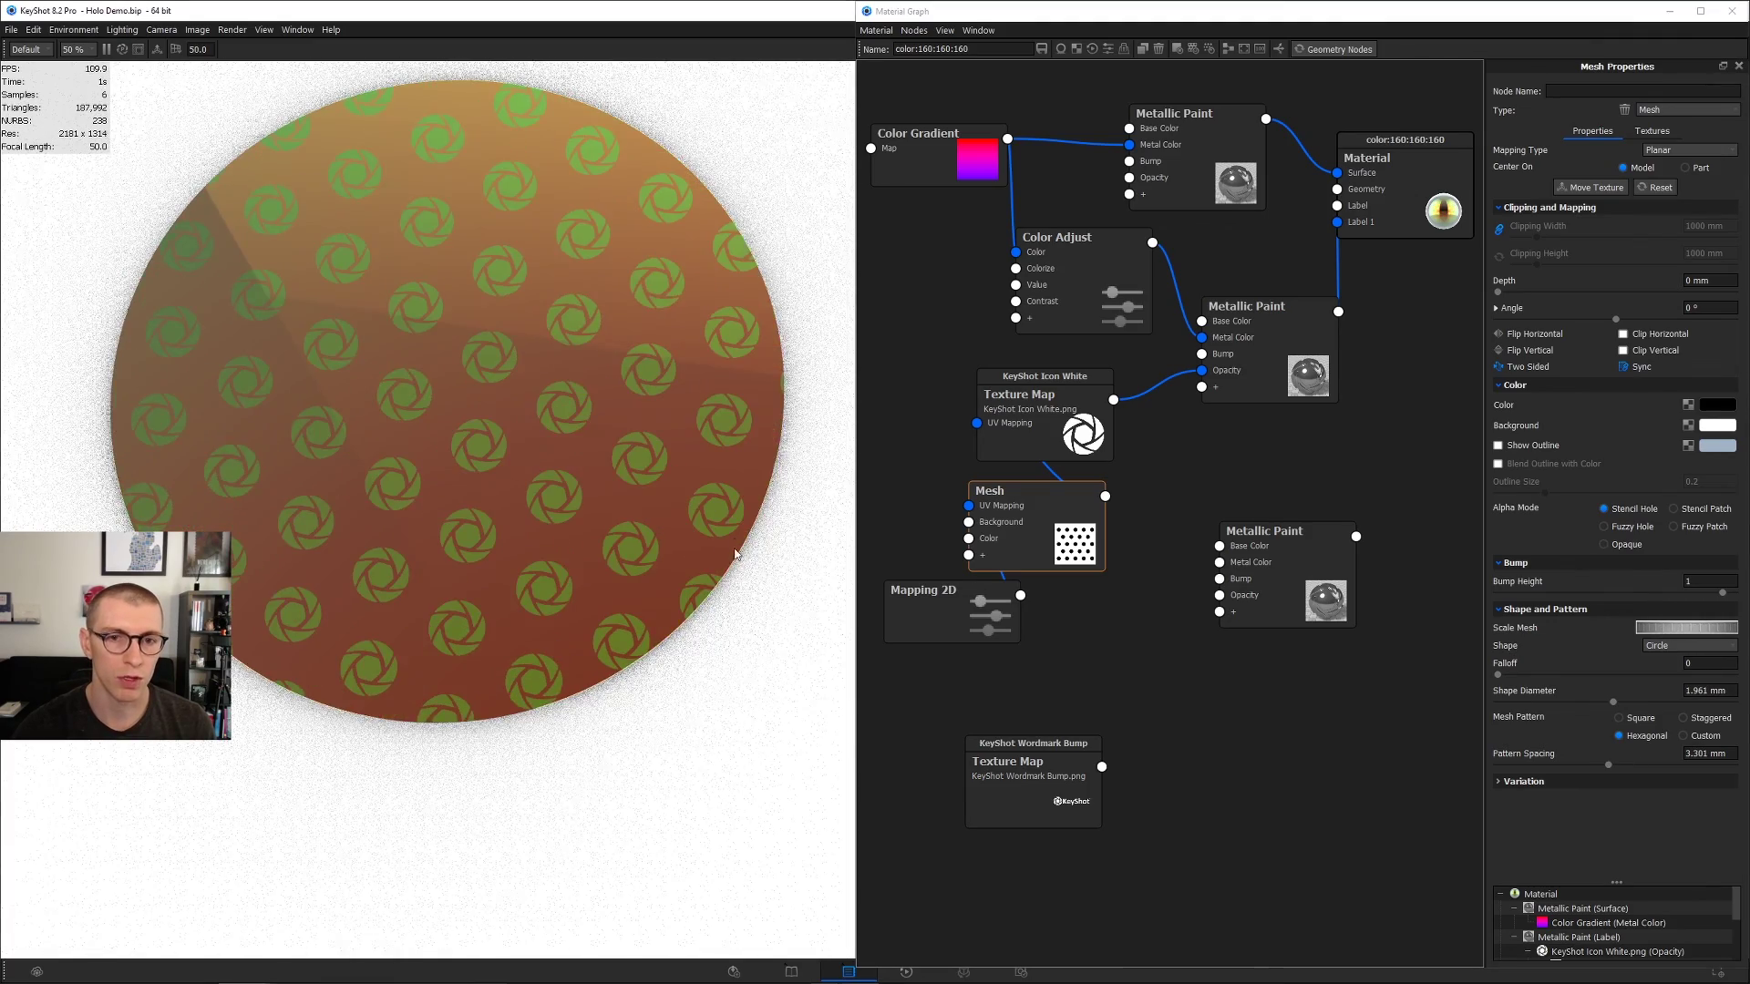
Step: Rearrange the unconnected Metallic Paint, Mesh, Mapping 2D and both logo texture nodes to free up space in the graph
drag(1267, 531, 1313, 468)
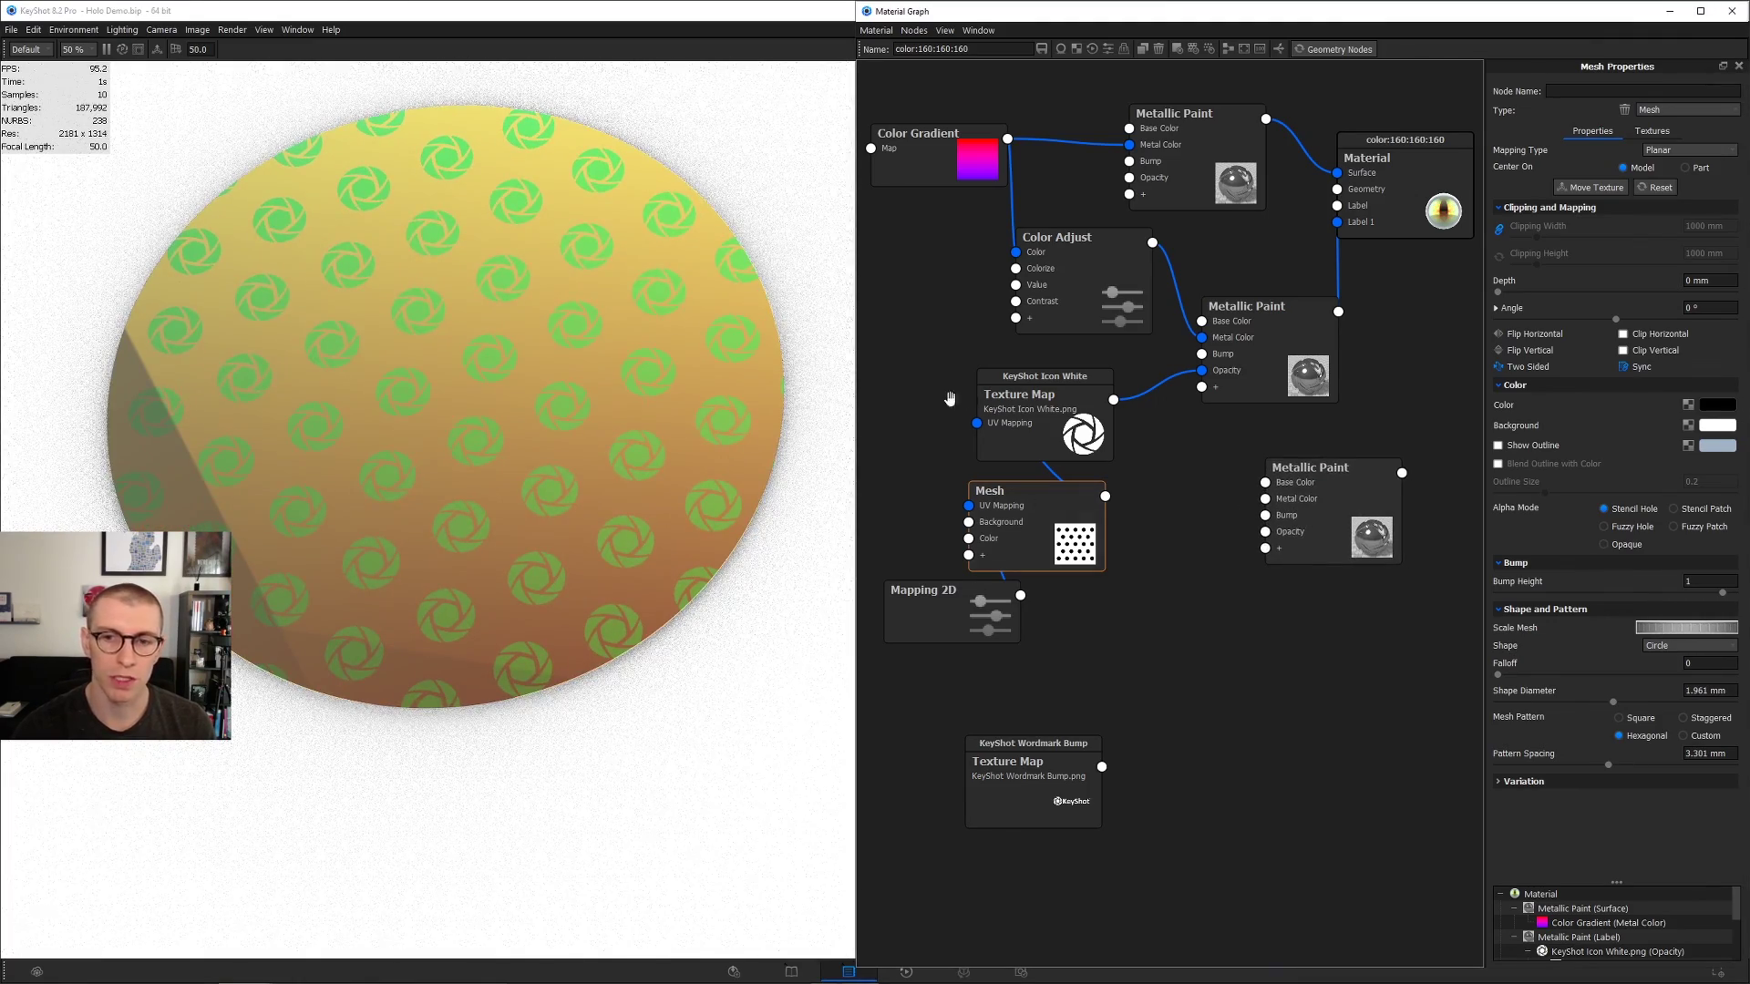
drag(1028, 416, 1049, 427)
drag(980, 601, 965, 606)
drag(1028, 528, 1041, 558)
mouse_move(1046, 773)
mouse_down()
mouse_move(1059, 739)
mouse_move(1062, 762)
mouse_up()
drag(1001, 642, 1051, 826)
drag(1048, 547, 1047, 530)
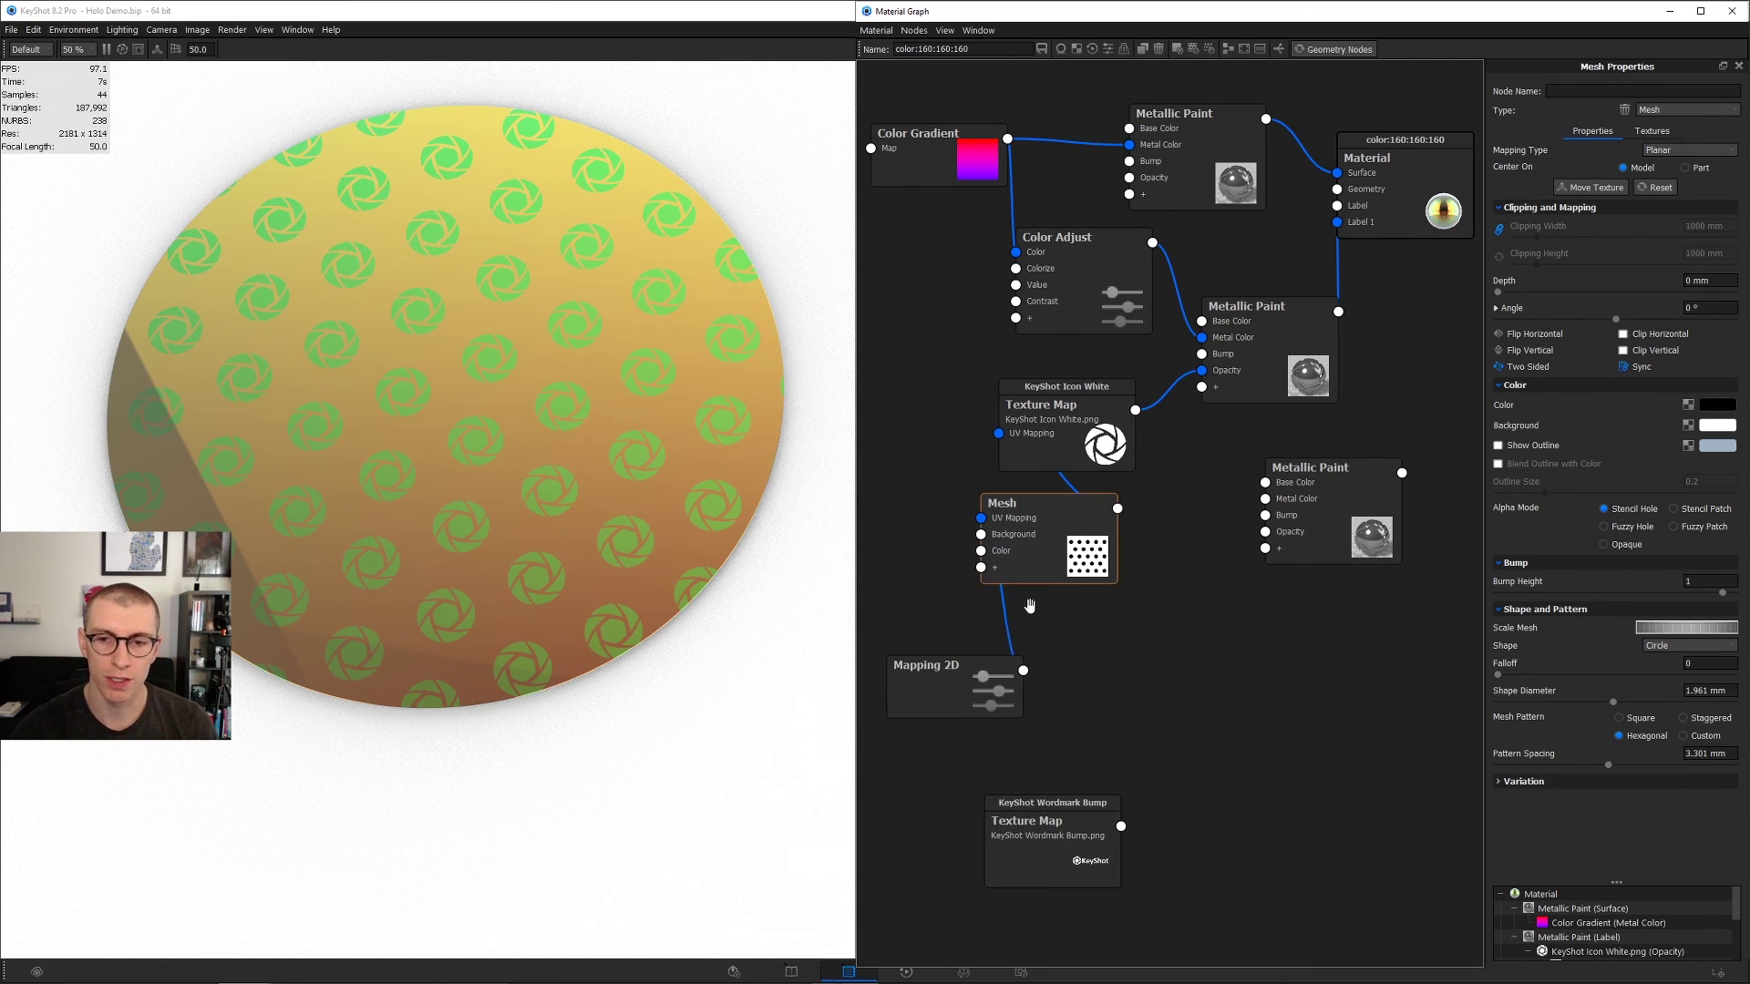
drag(988, 668, 969, 630)
drag(1060, 574, 1053, 593)
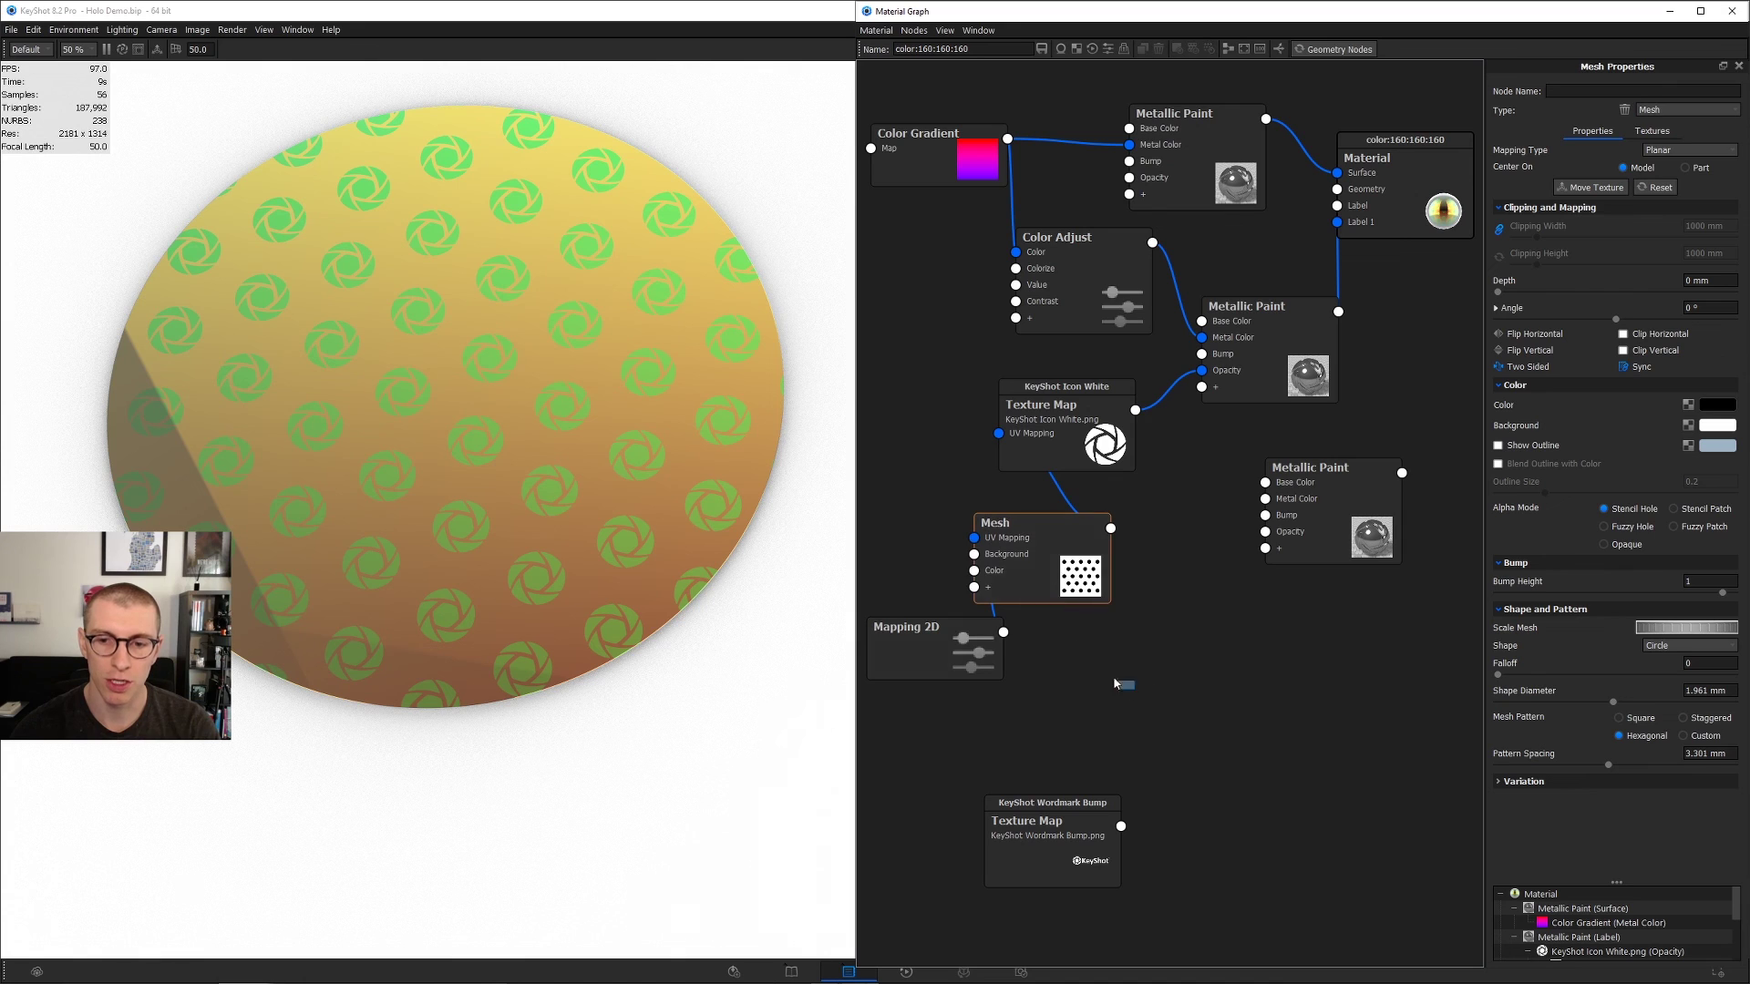
Step: Duplicate the Mesh and Mapping 2D nodes and connect the copied Mesh to the KeyShot Wordmark Bump texture's UV Mapping
drag(1113, 682, 925, 538)
right_click(1059, 560)
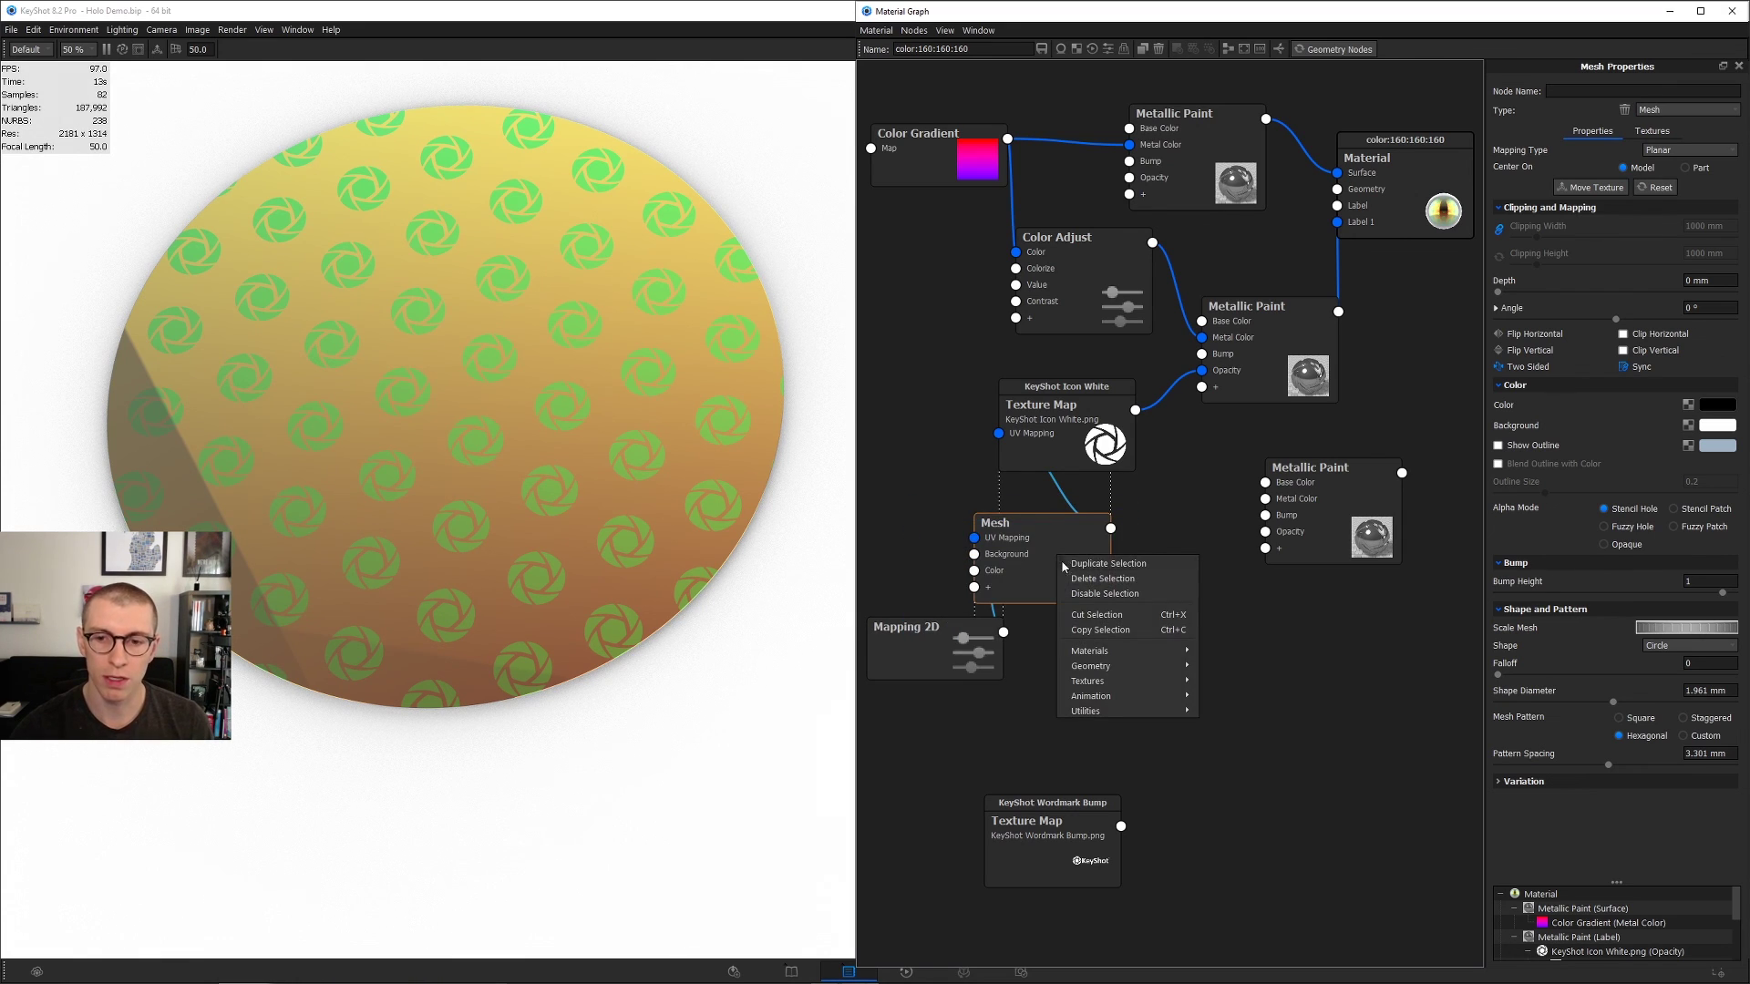
click(1082, 564)
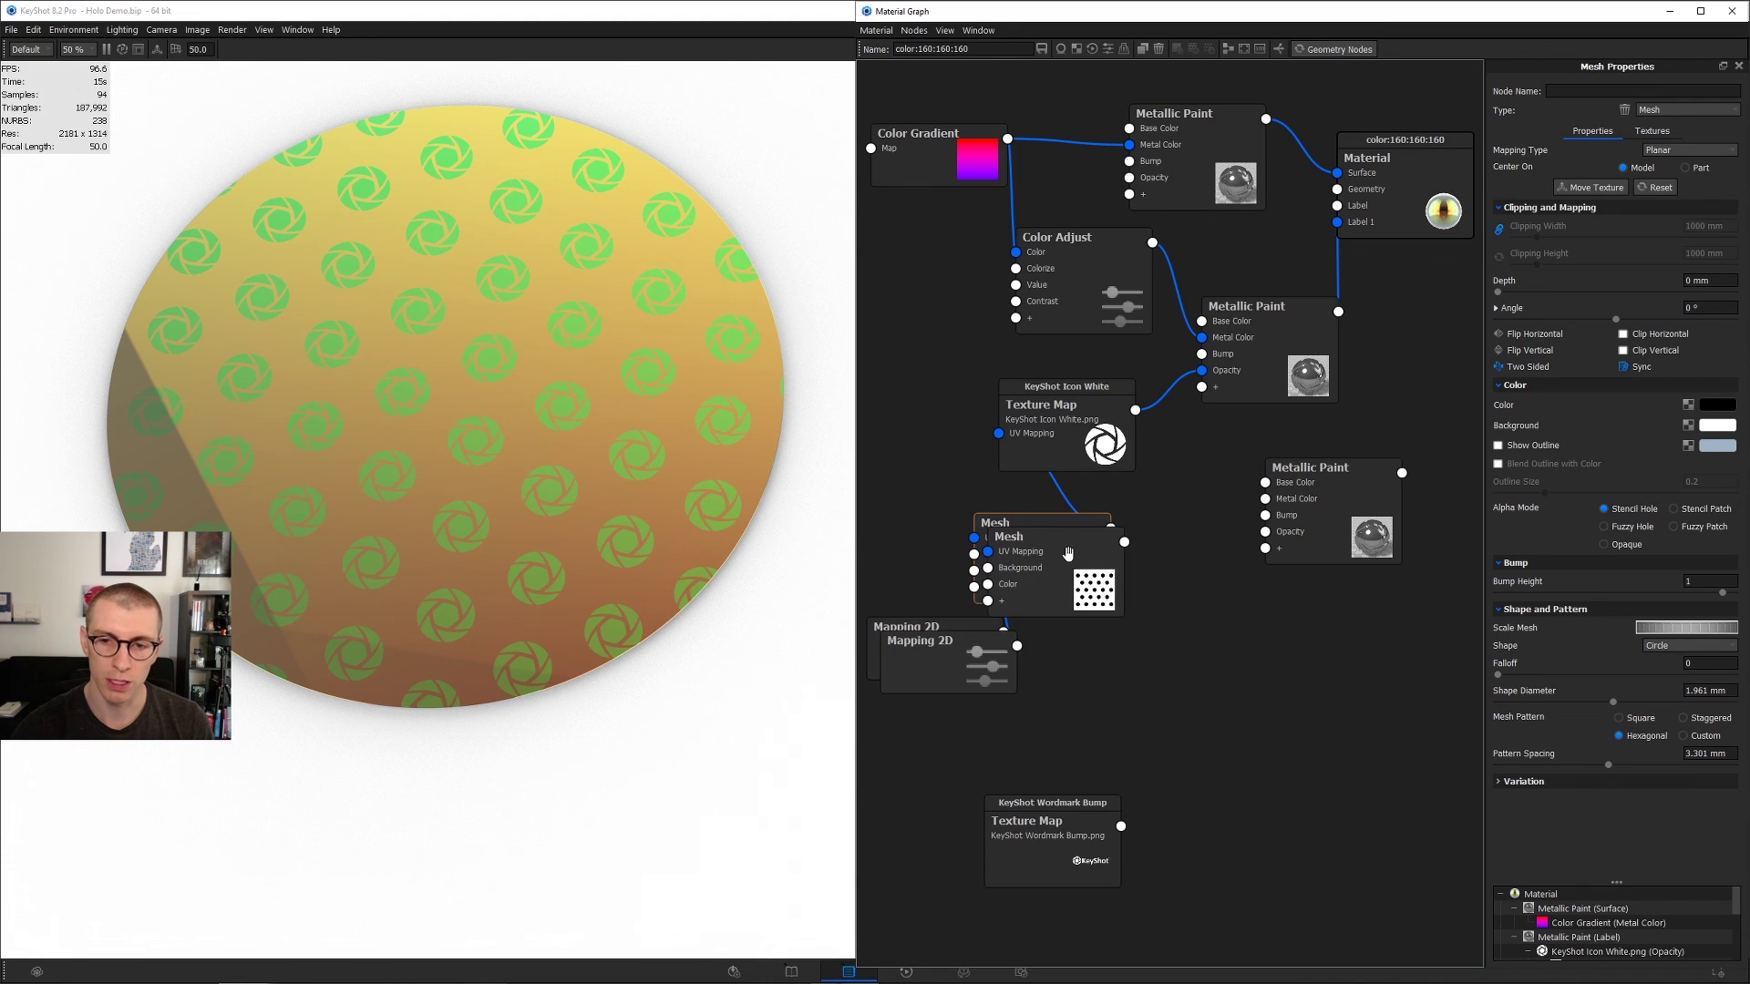
drag(1068, 553, 1105, 655)
drag(1113, 834, 1271, 765)
drag(1162, 644, 1224, 702)
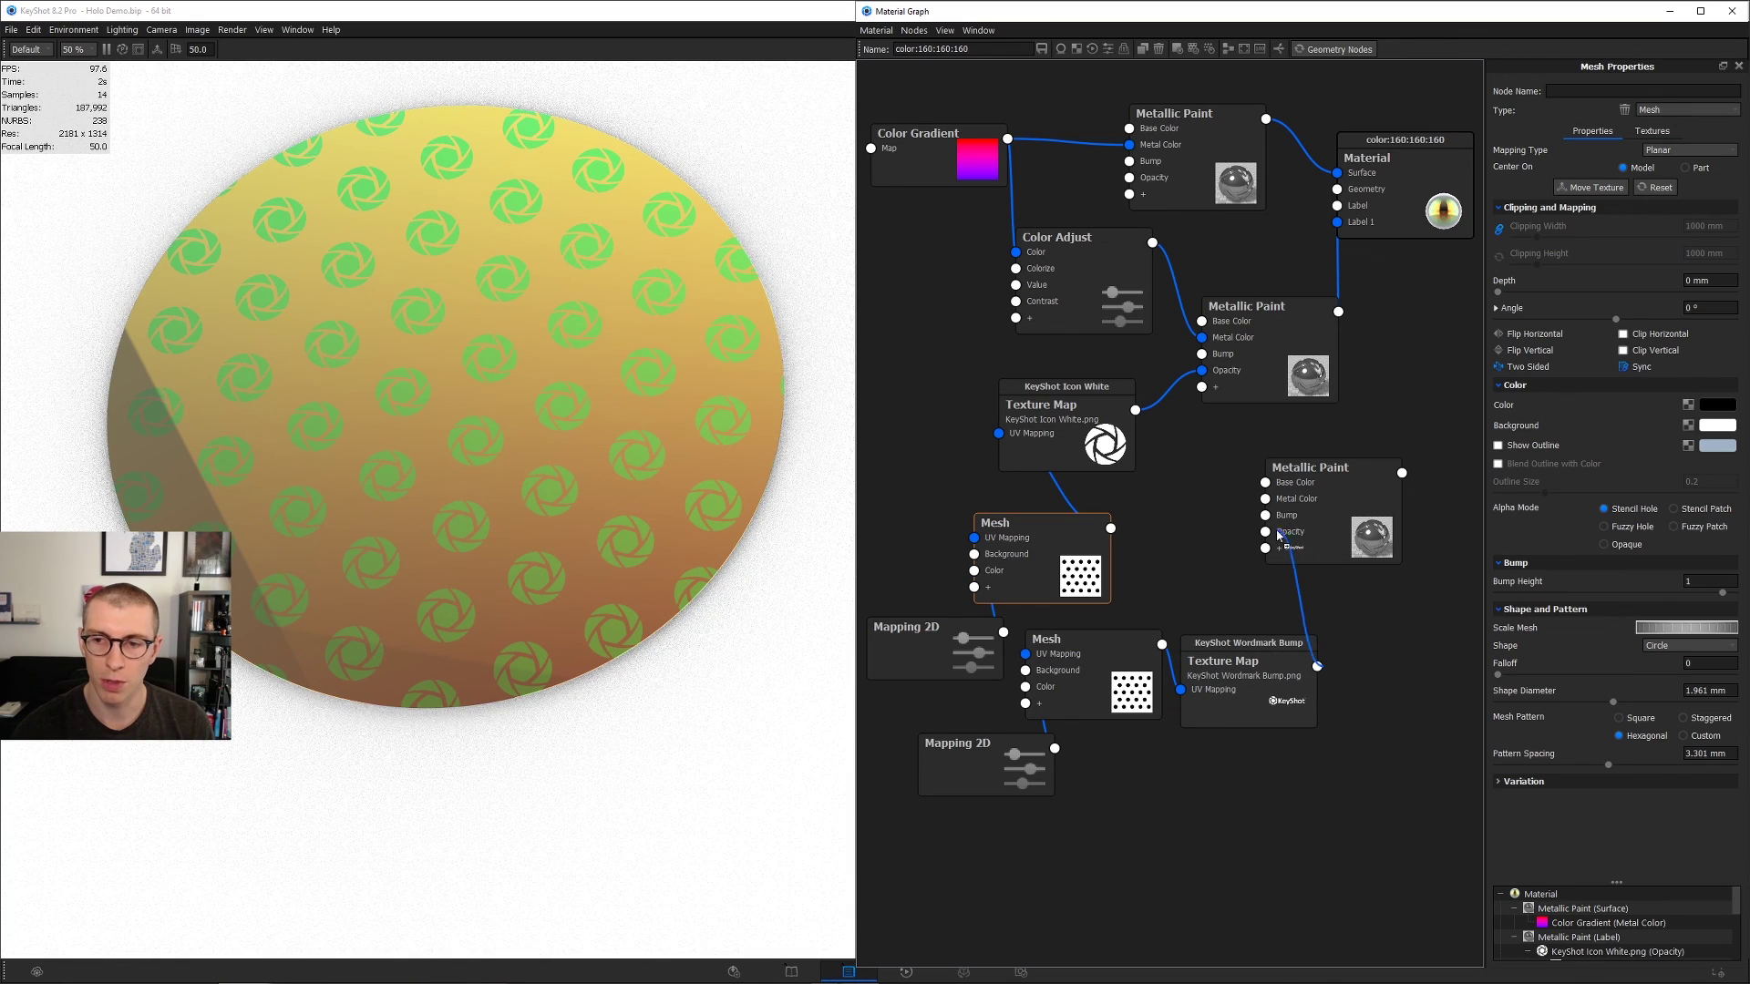
Step: Connect the wordmark texture to the unused Metallic Paint's Opacity and add that paint to the Material as a second label, tidying the nodes
mouse_move(1267, 533)
mouse_down()
mouse_move(1285, 489)
mouse_move(1264, 482)
mouse_move(1414, 239)
mouse_up()
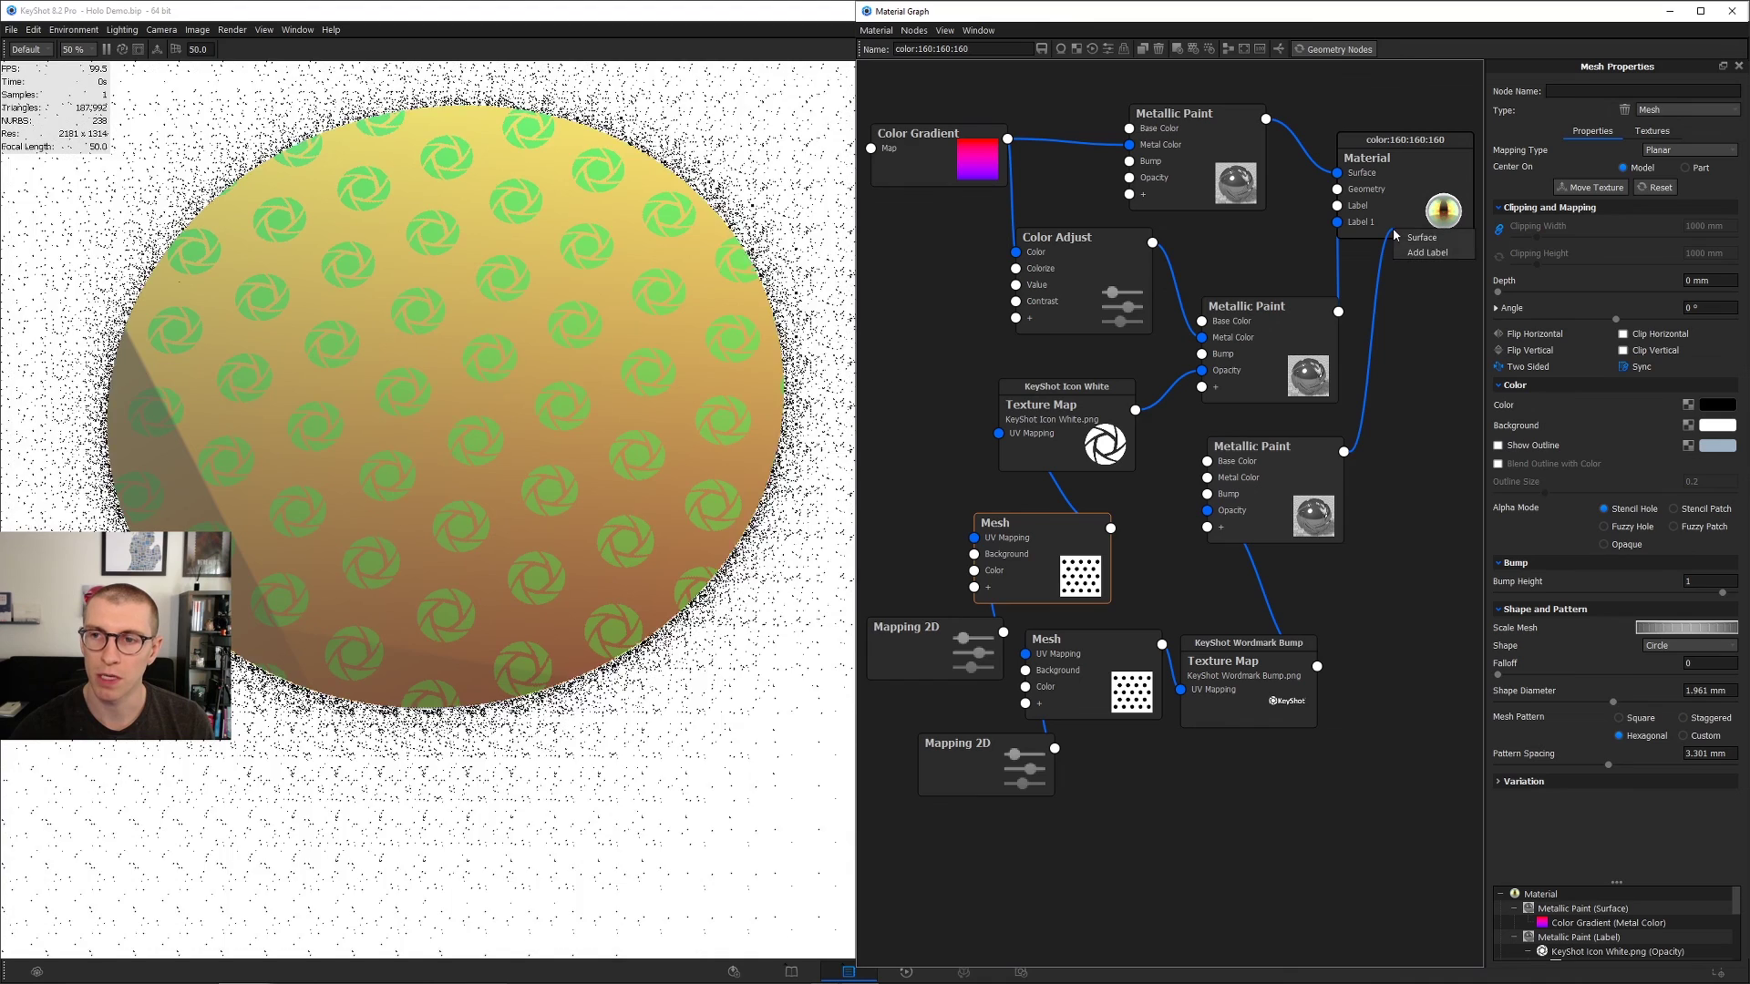
drag(1267, 306, 1252, 237)
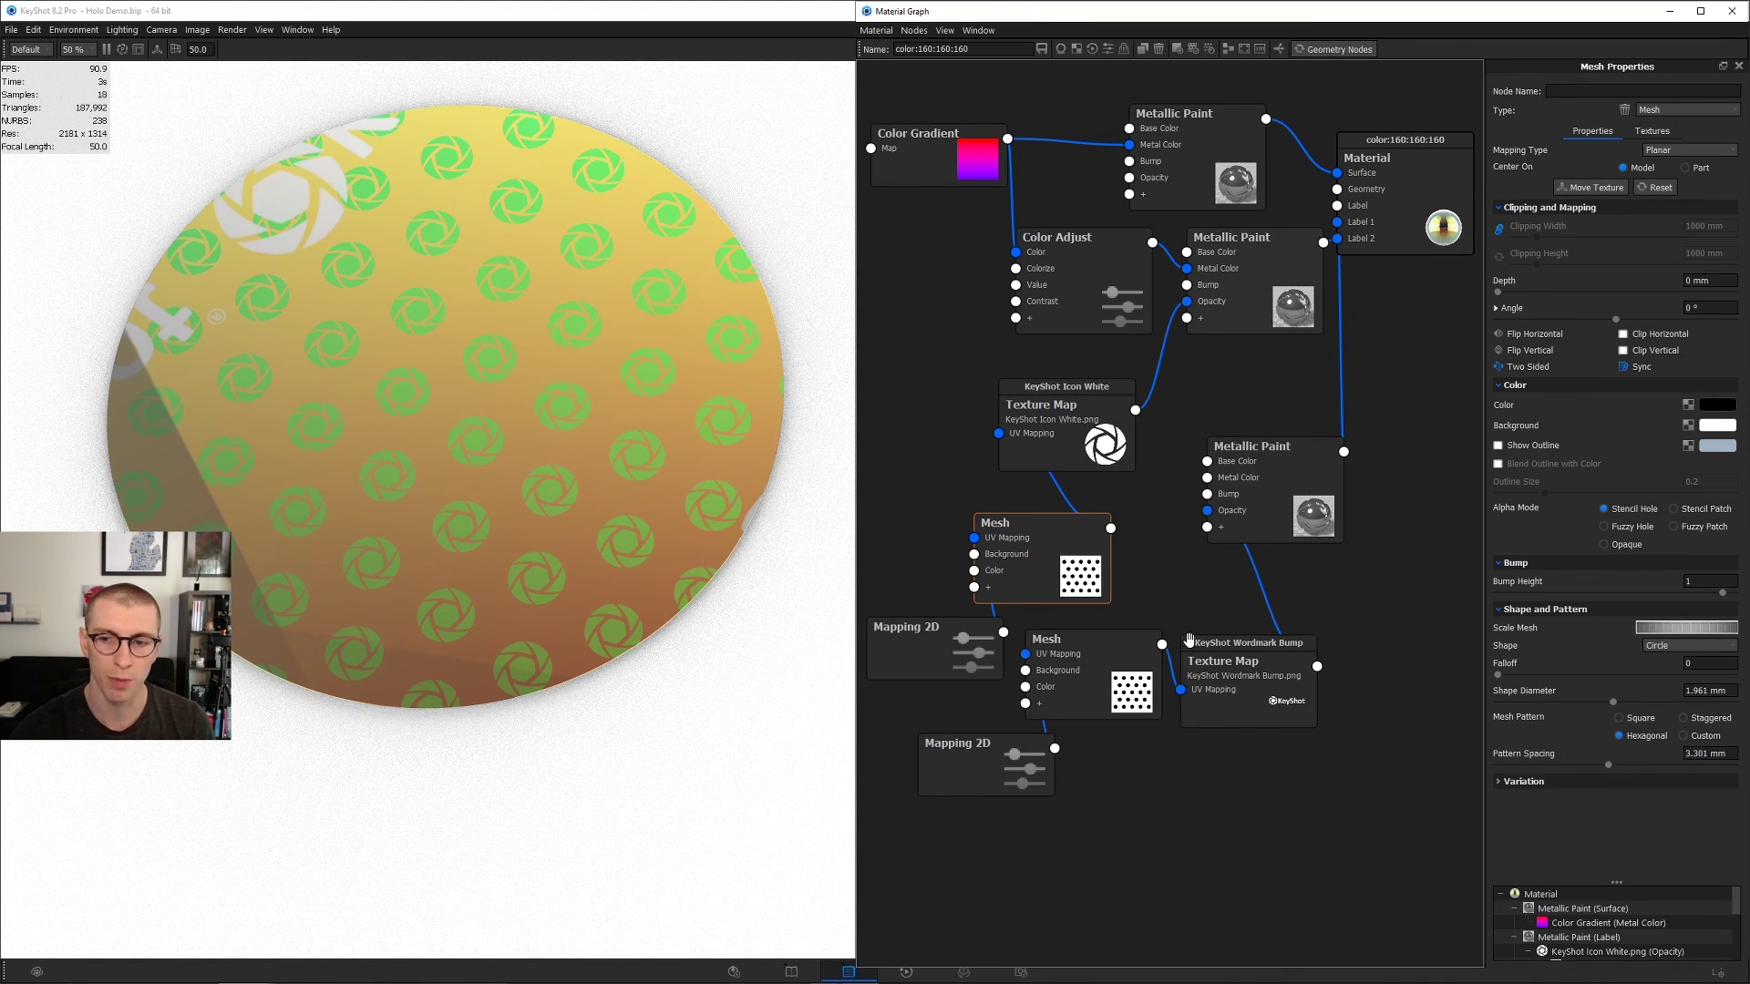
drag(1008, 756, 974, 764)
drag(1097, 673, 1094, 711)
drag(1278, 509, 1308, 496)
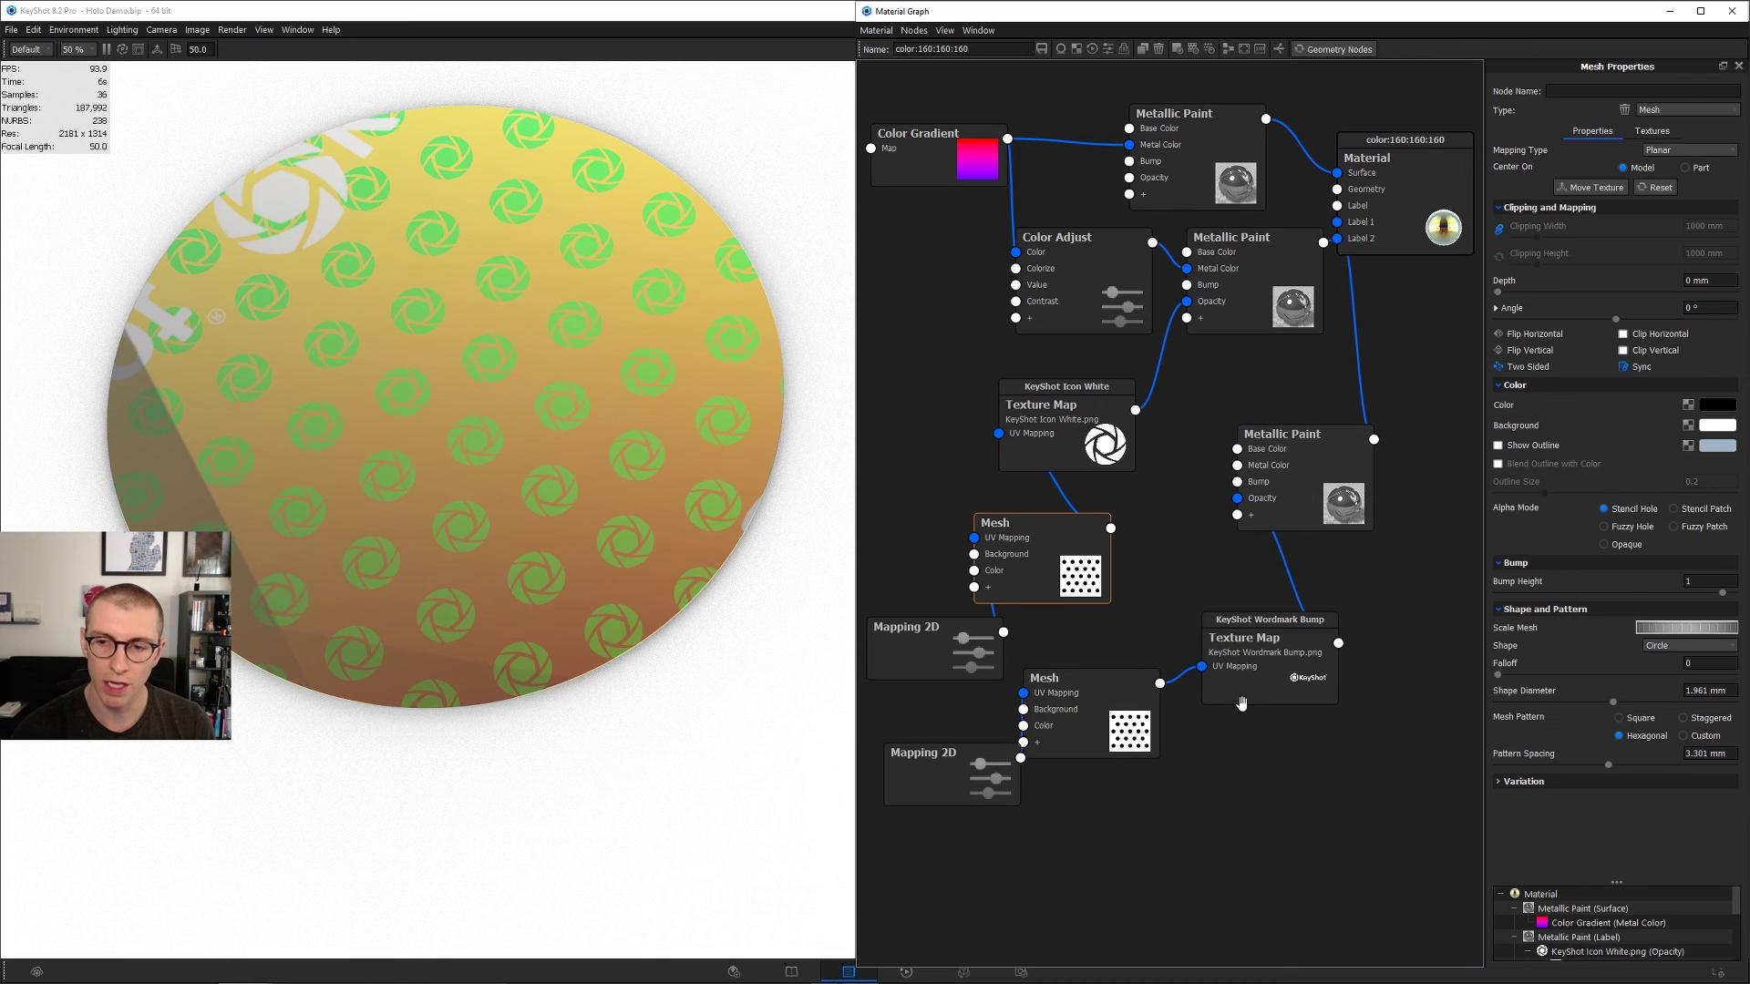
drag(1249, 653, 1254, 579)
Step: Set the KeyShot Wordmark Bump texture's mapping type to Node and inspect the repeated wordmarks on the sticker
double_click(1235, 613)
click(1689, 169)
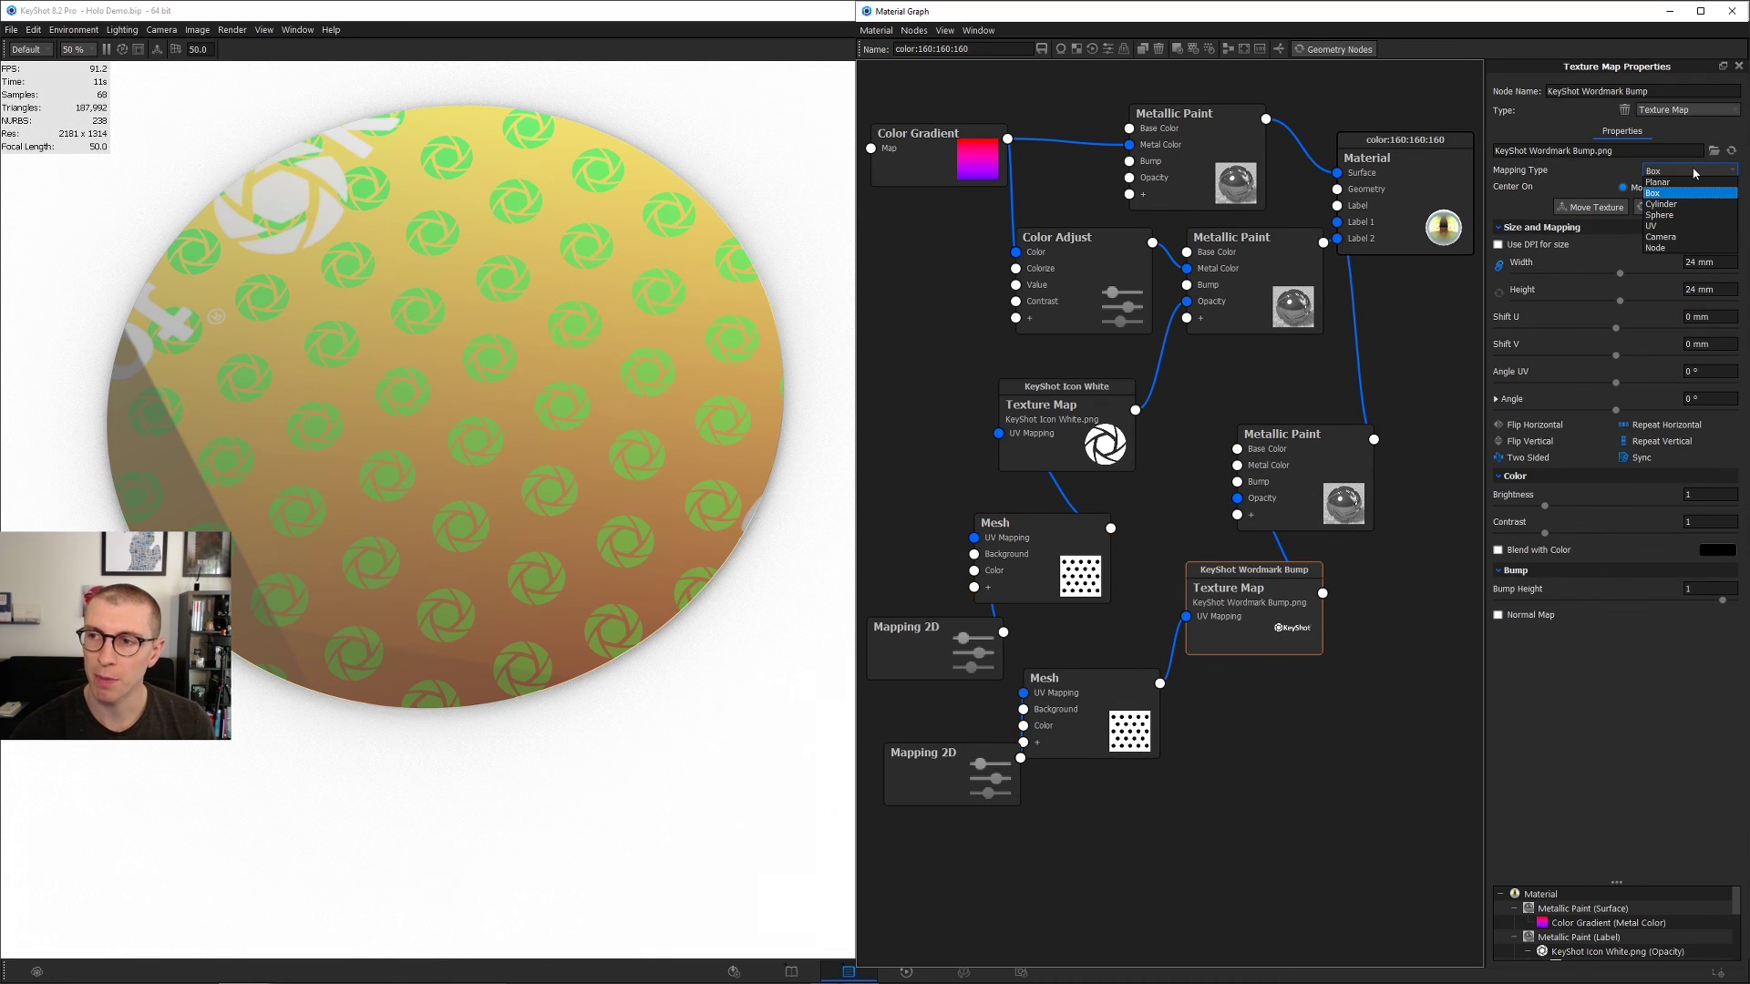
click(1683, 248)
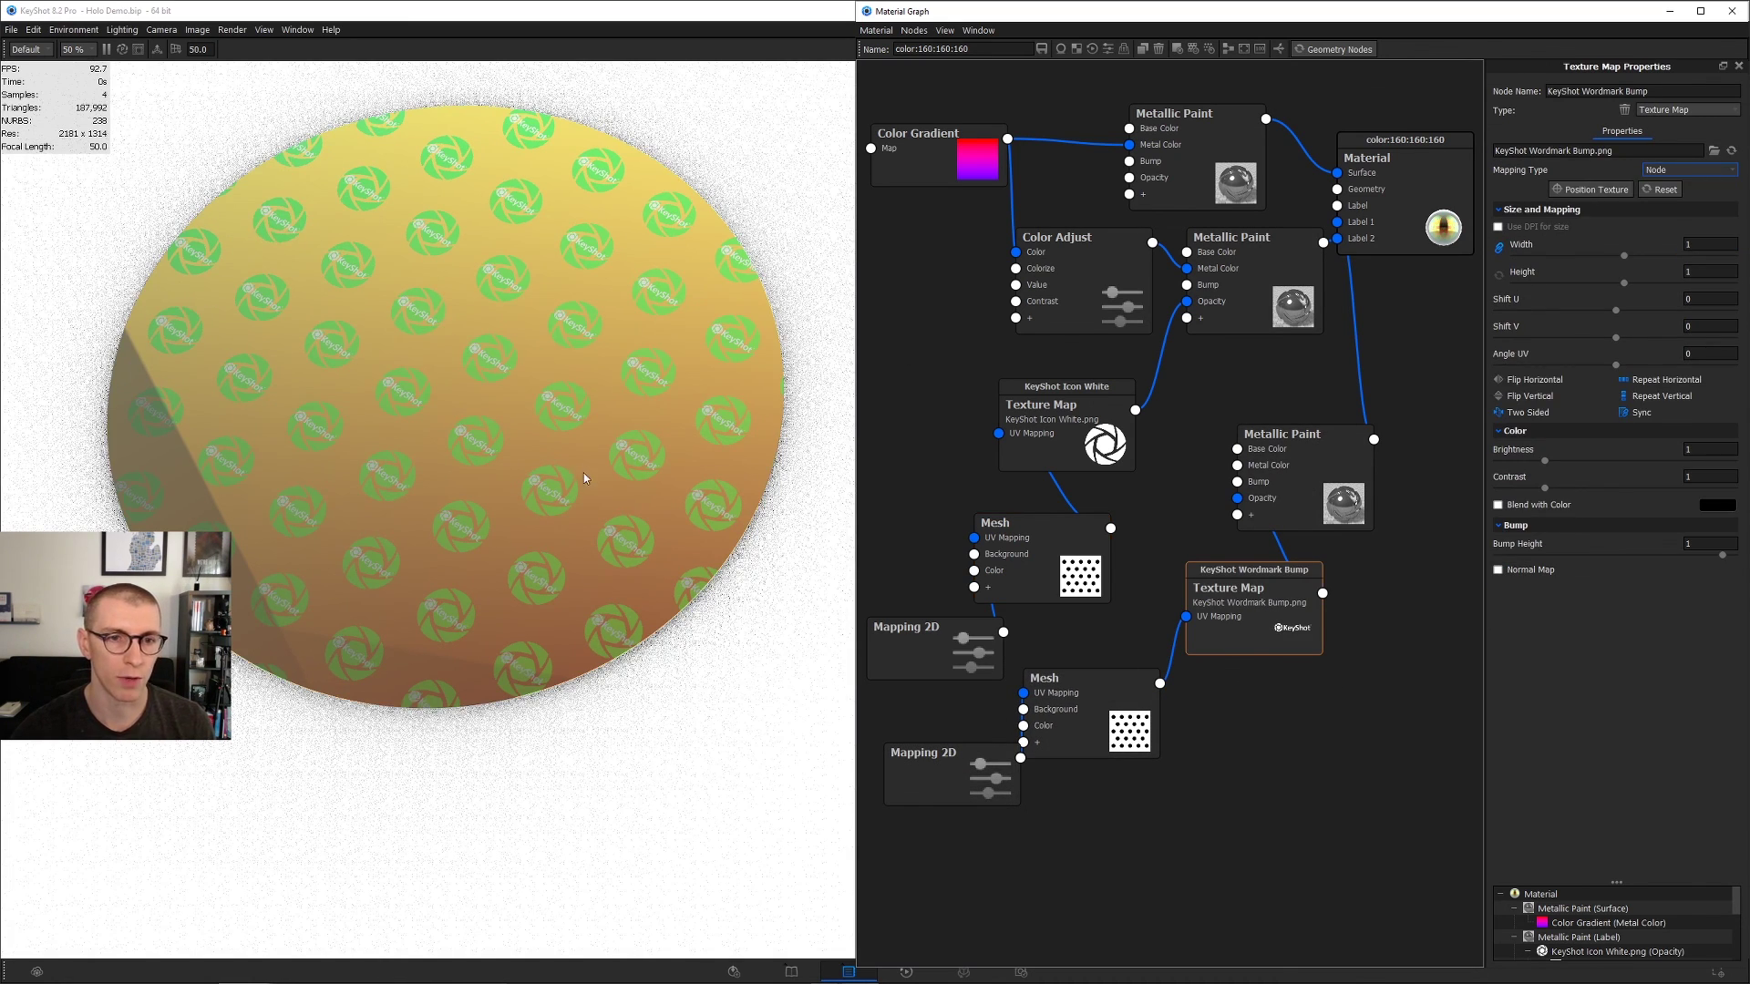
mouse_move(526, 490)
mouse_down()
mouse_move(636, 534)
mouse_move(544, 466)
mouse_up()
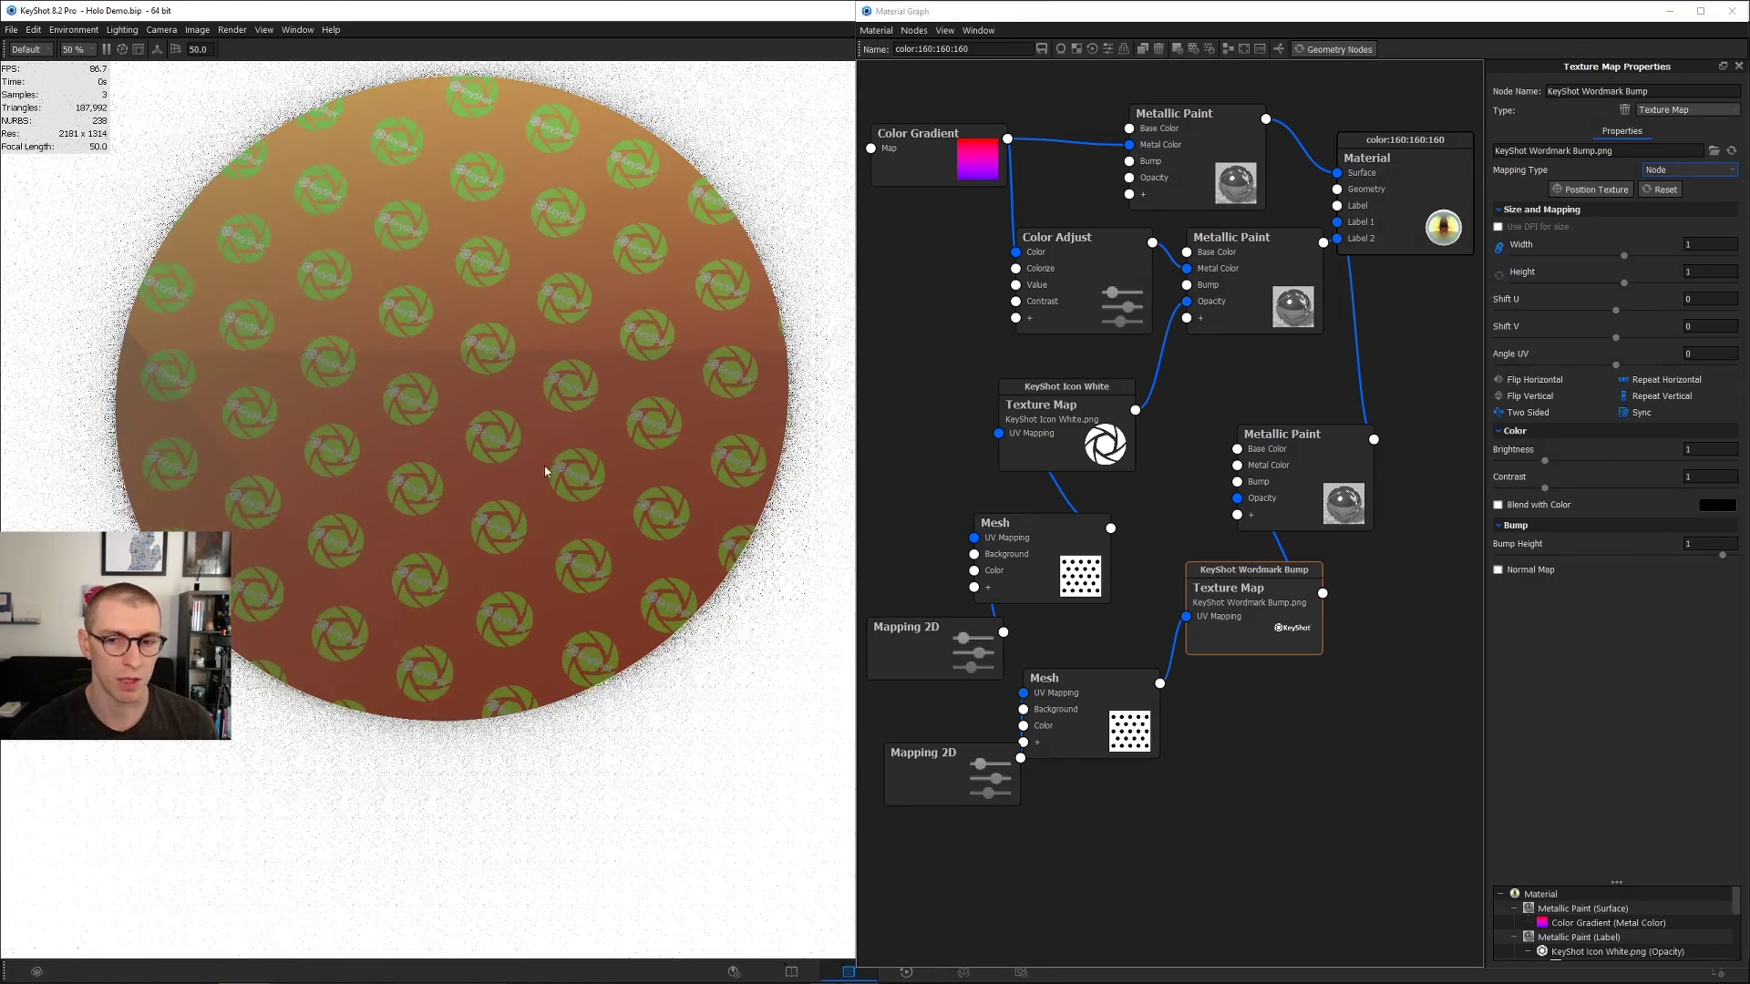
Step: Preview the KeyShot Wordmark Bump texture on the sticker and change the copied Mesh's pattern to Staggered
drag(1070, 421, 1068, 414)
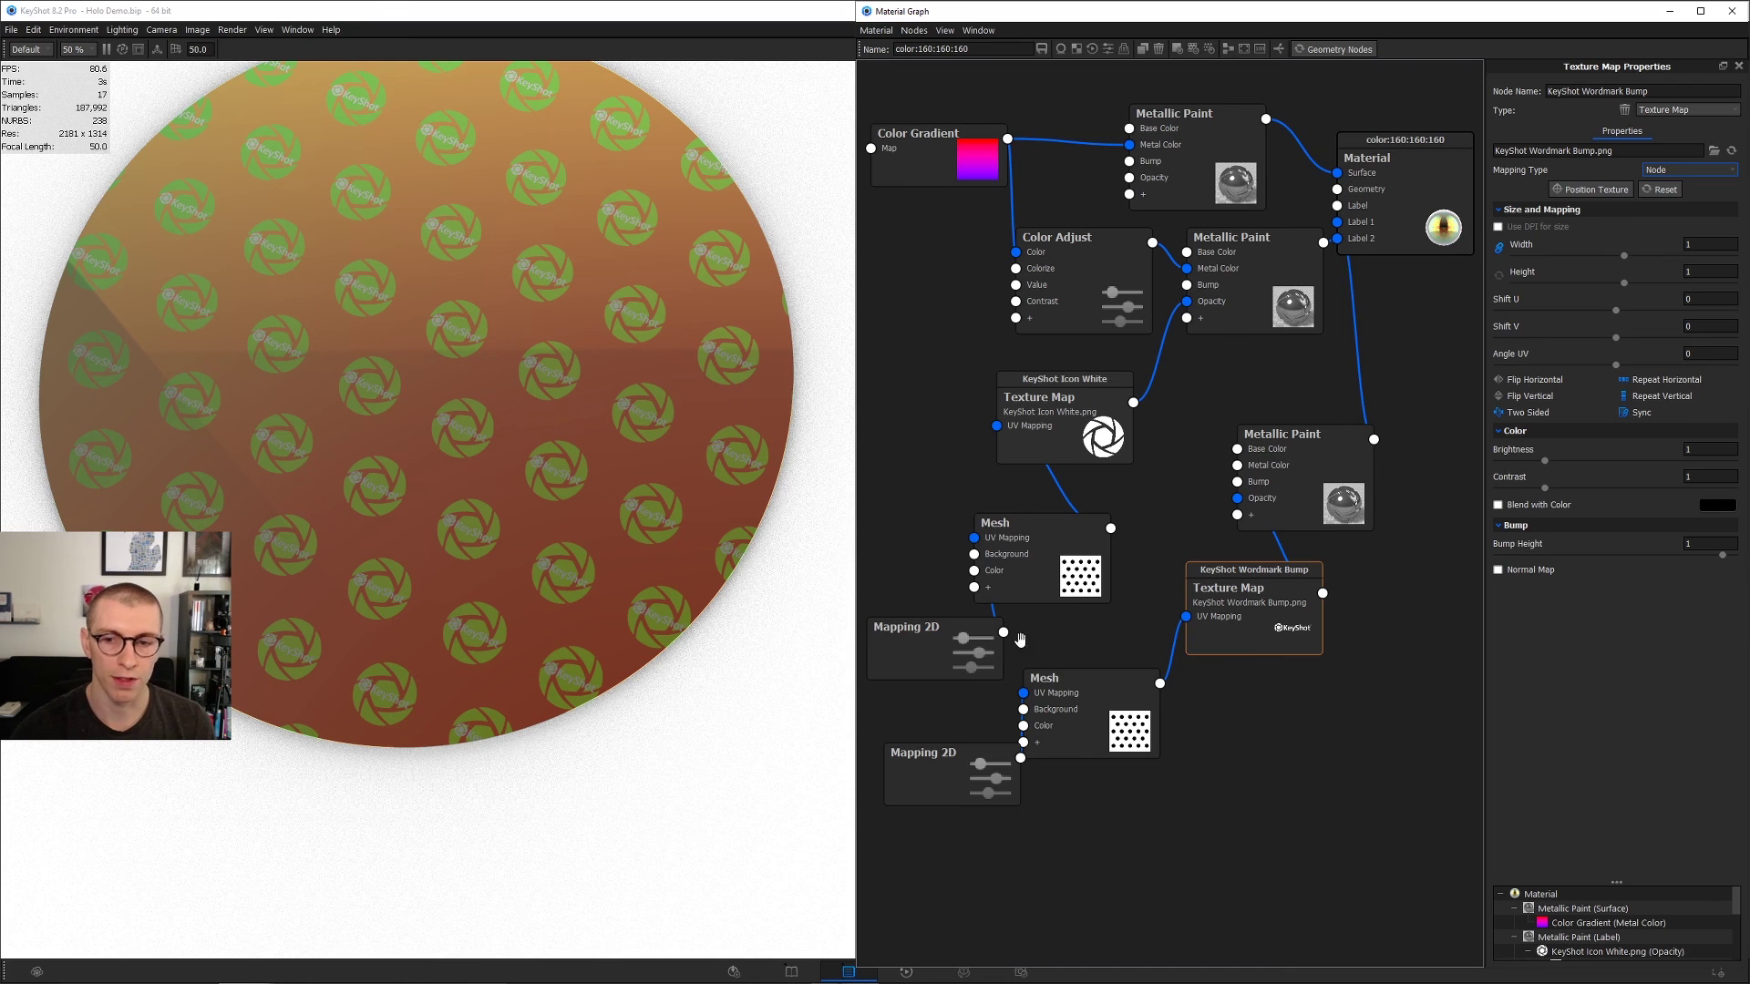
drag(1057, 679, 1068, 657)
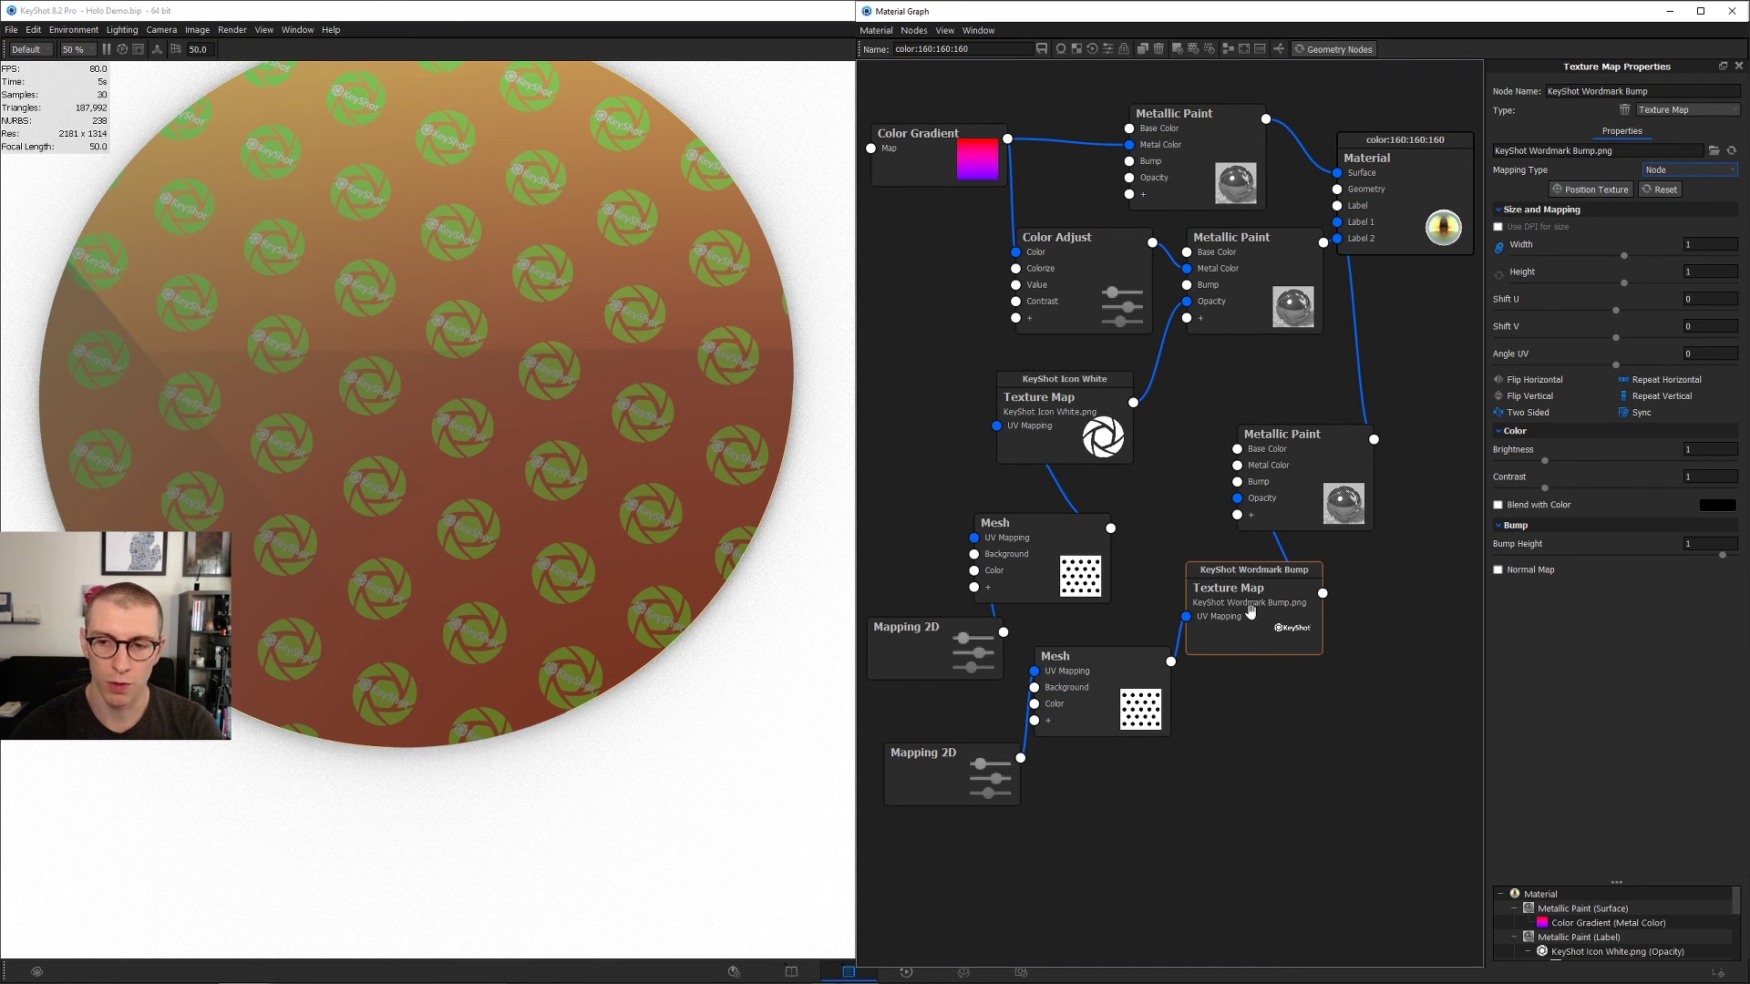
click(1251, 610)
key(c)
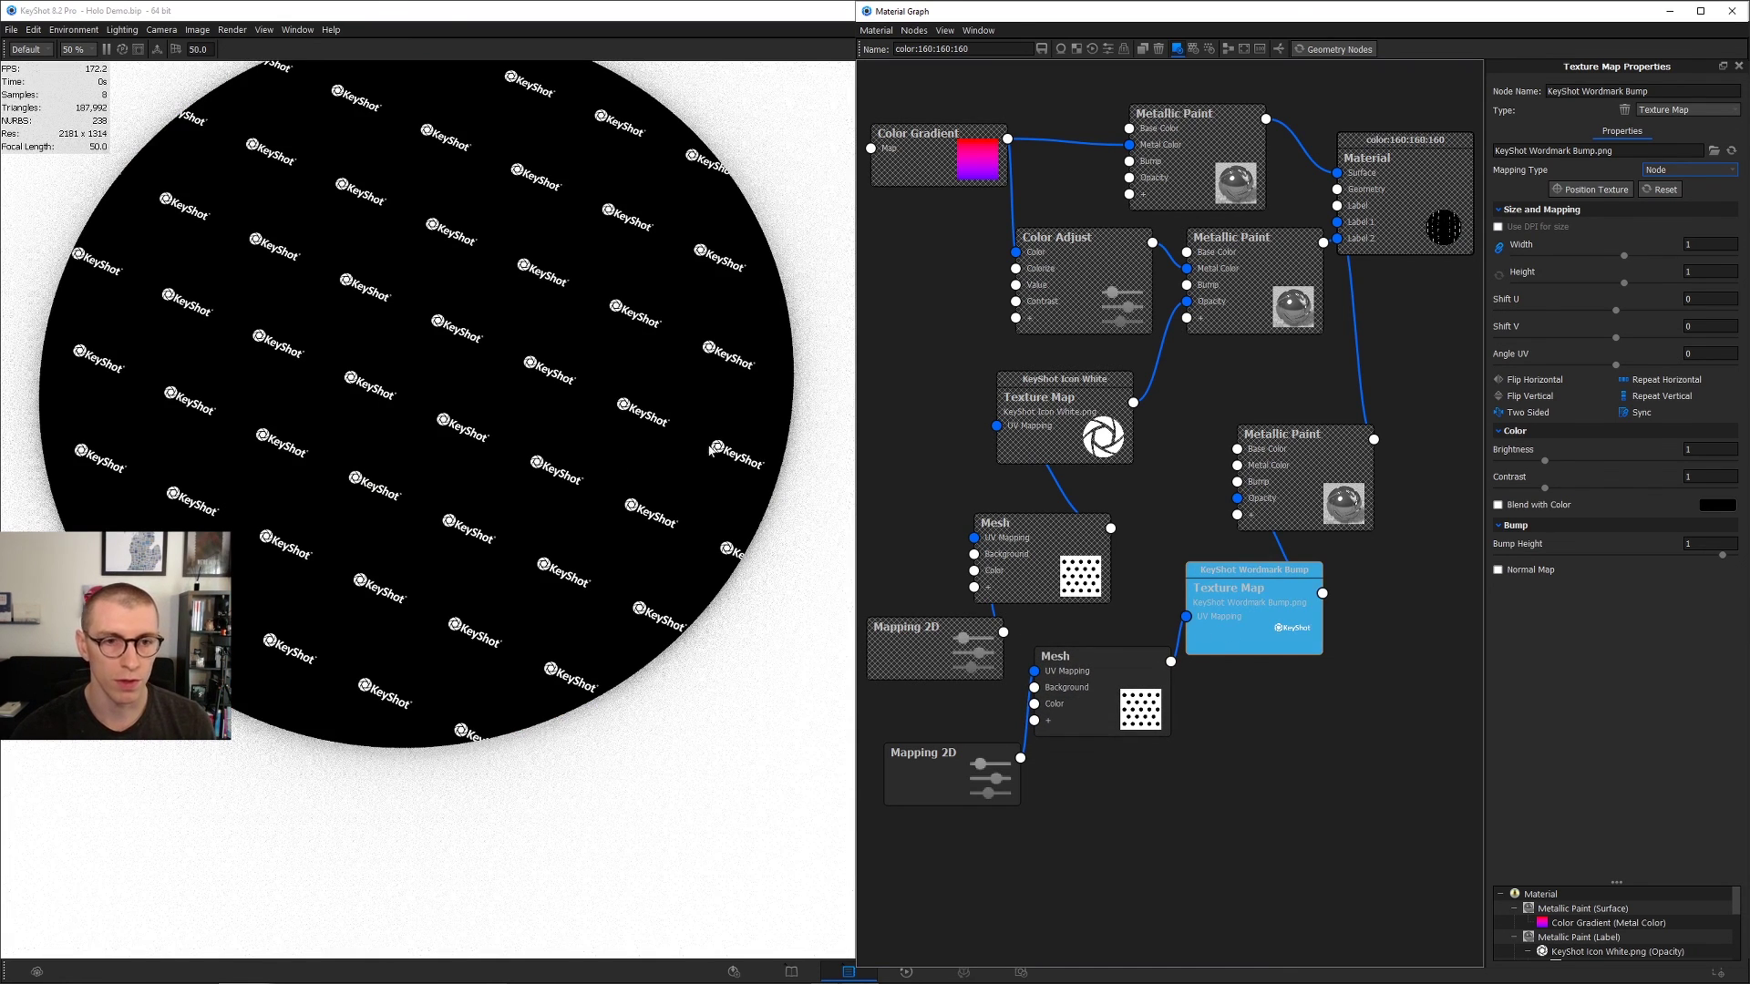
drag(1250, 611, 1250, 600)
click(1063, 682)
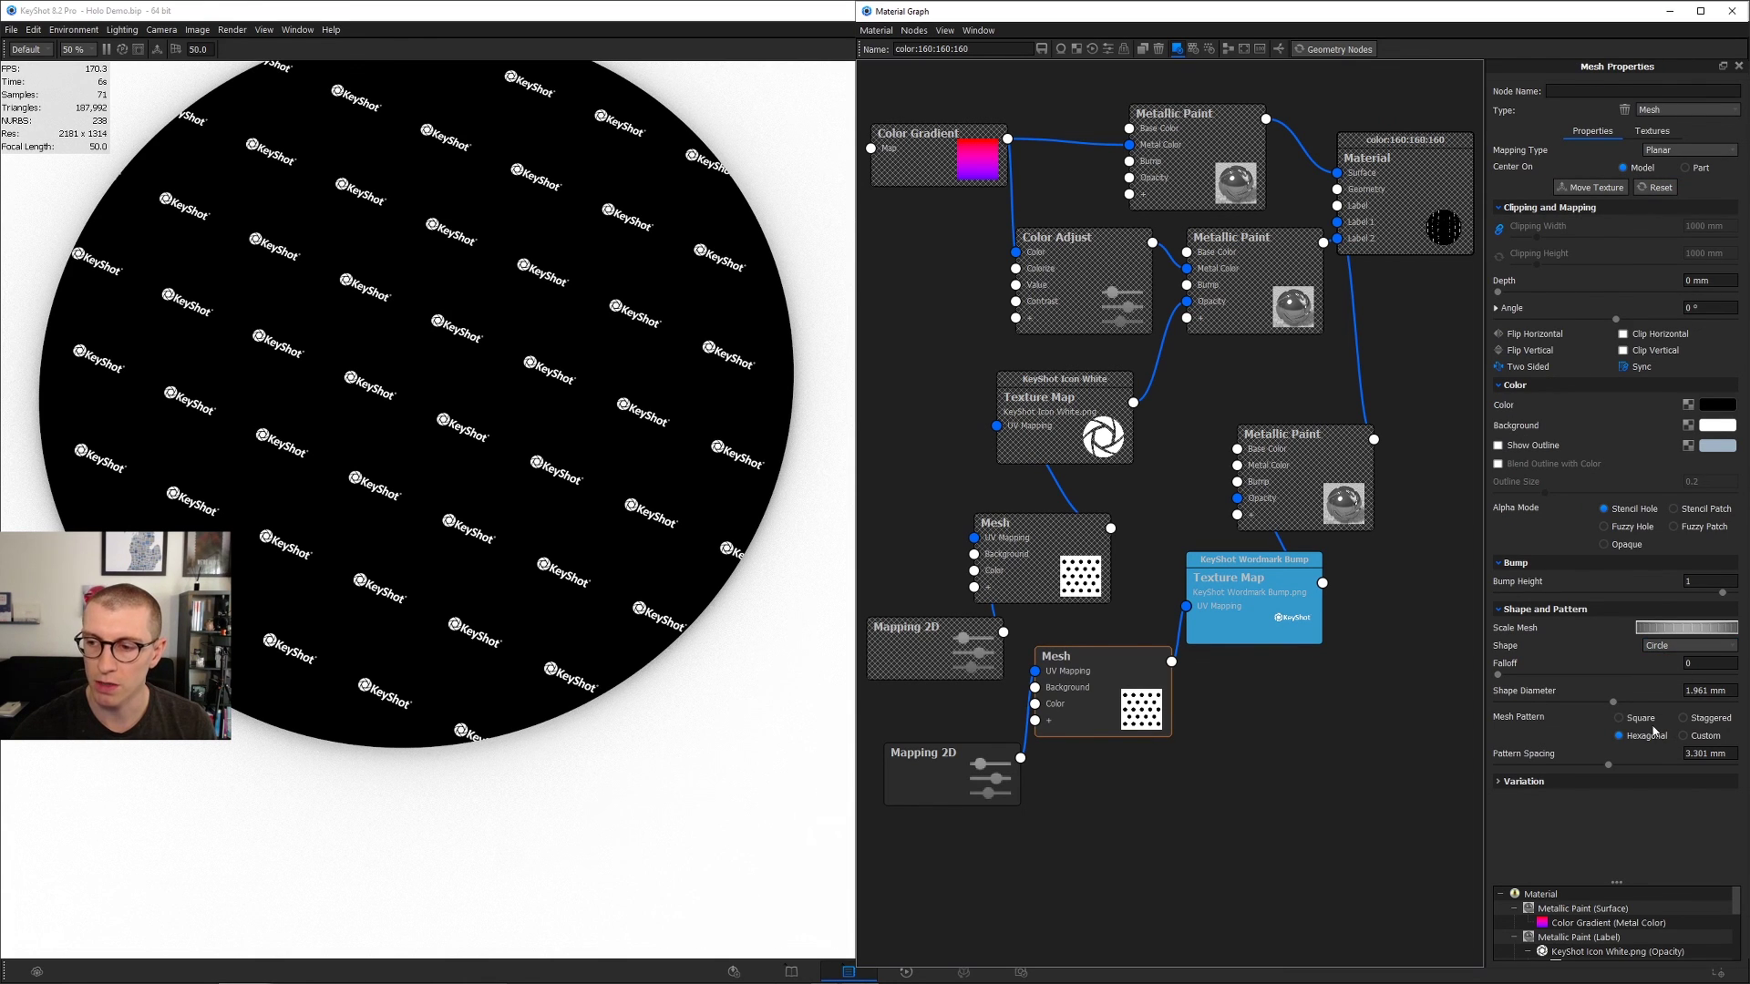
click(1620, 718)
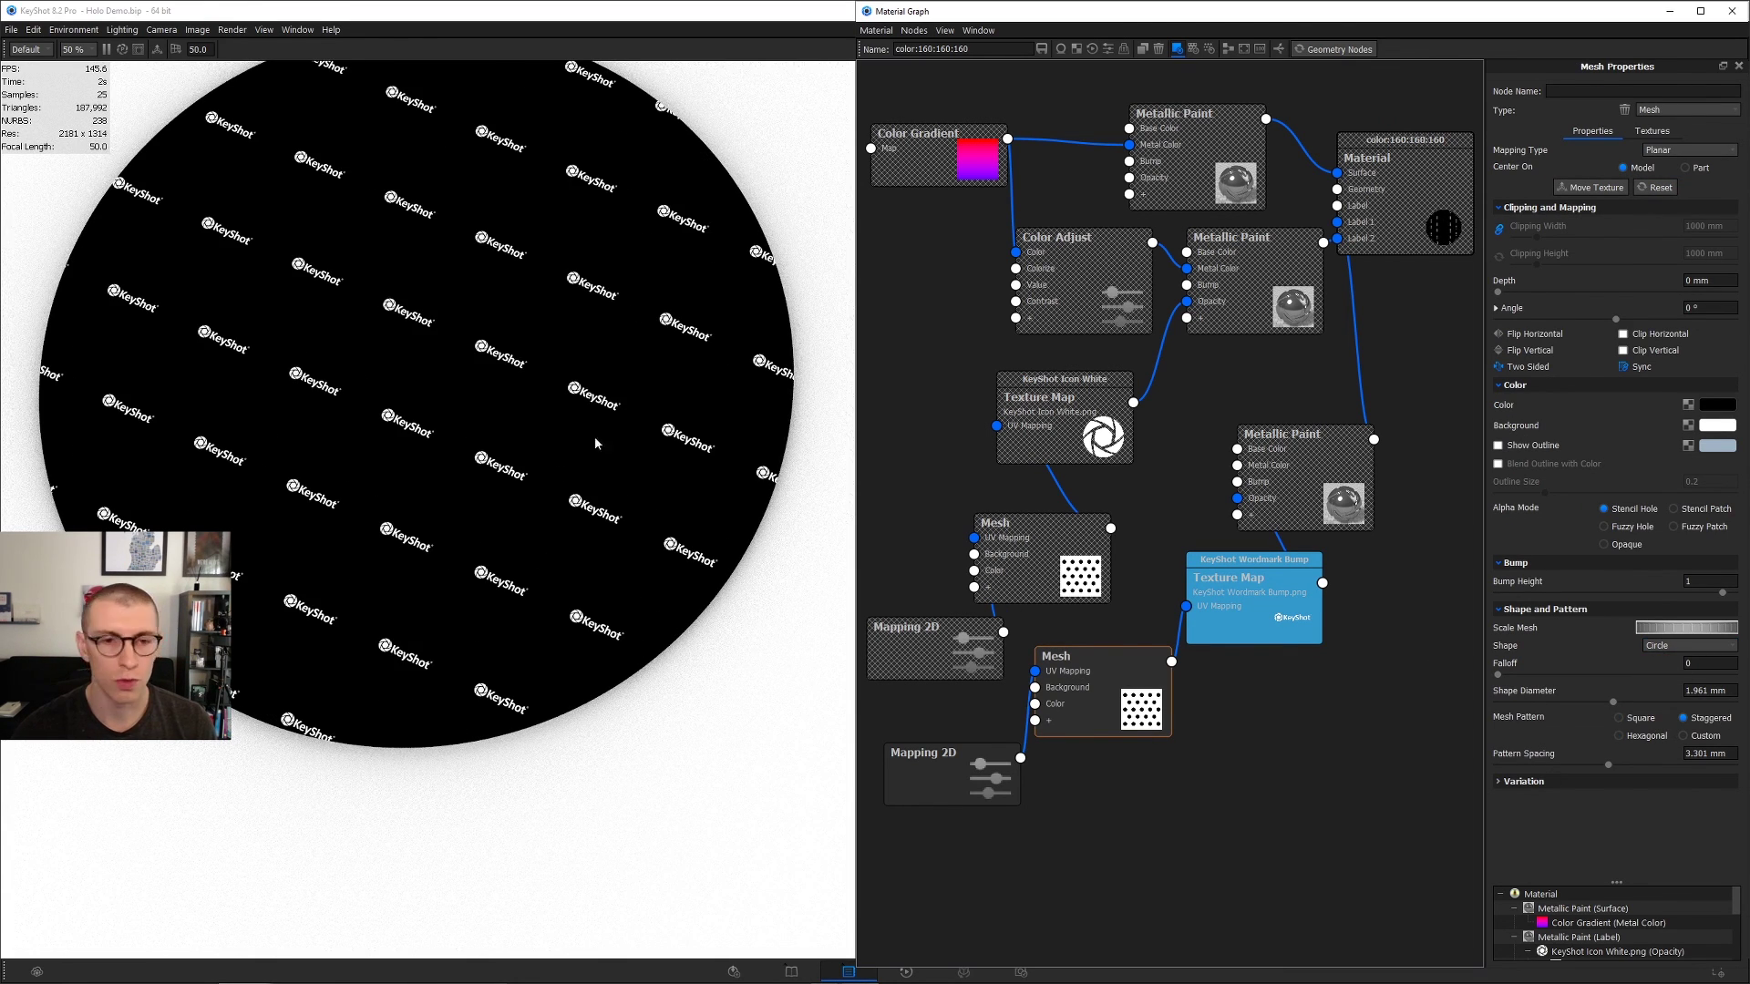
Step: Switch the copied Mesh to a Custom pattern and set Distance U to about 2.562 mm and Distance V to about 0.945 mm
click(1702, 738)
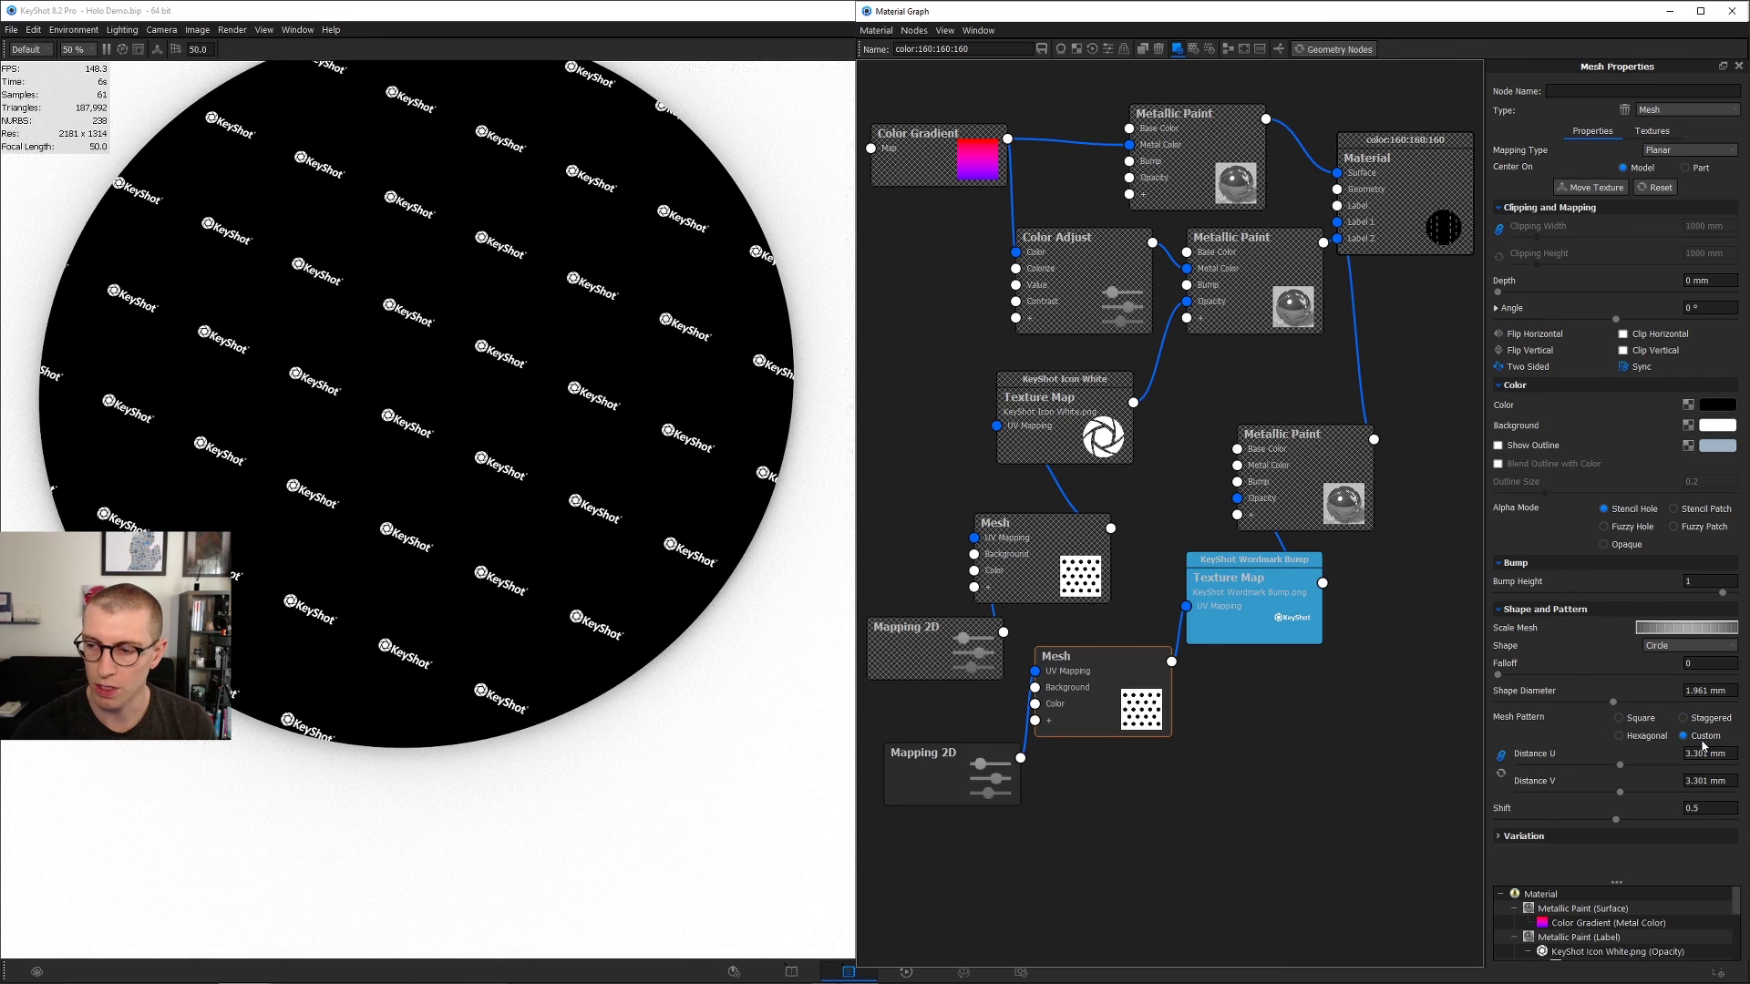
drag(1620, 792, 1597, 793)
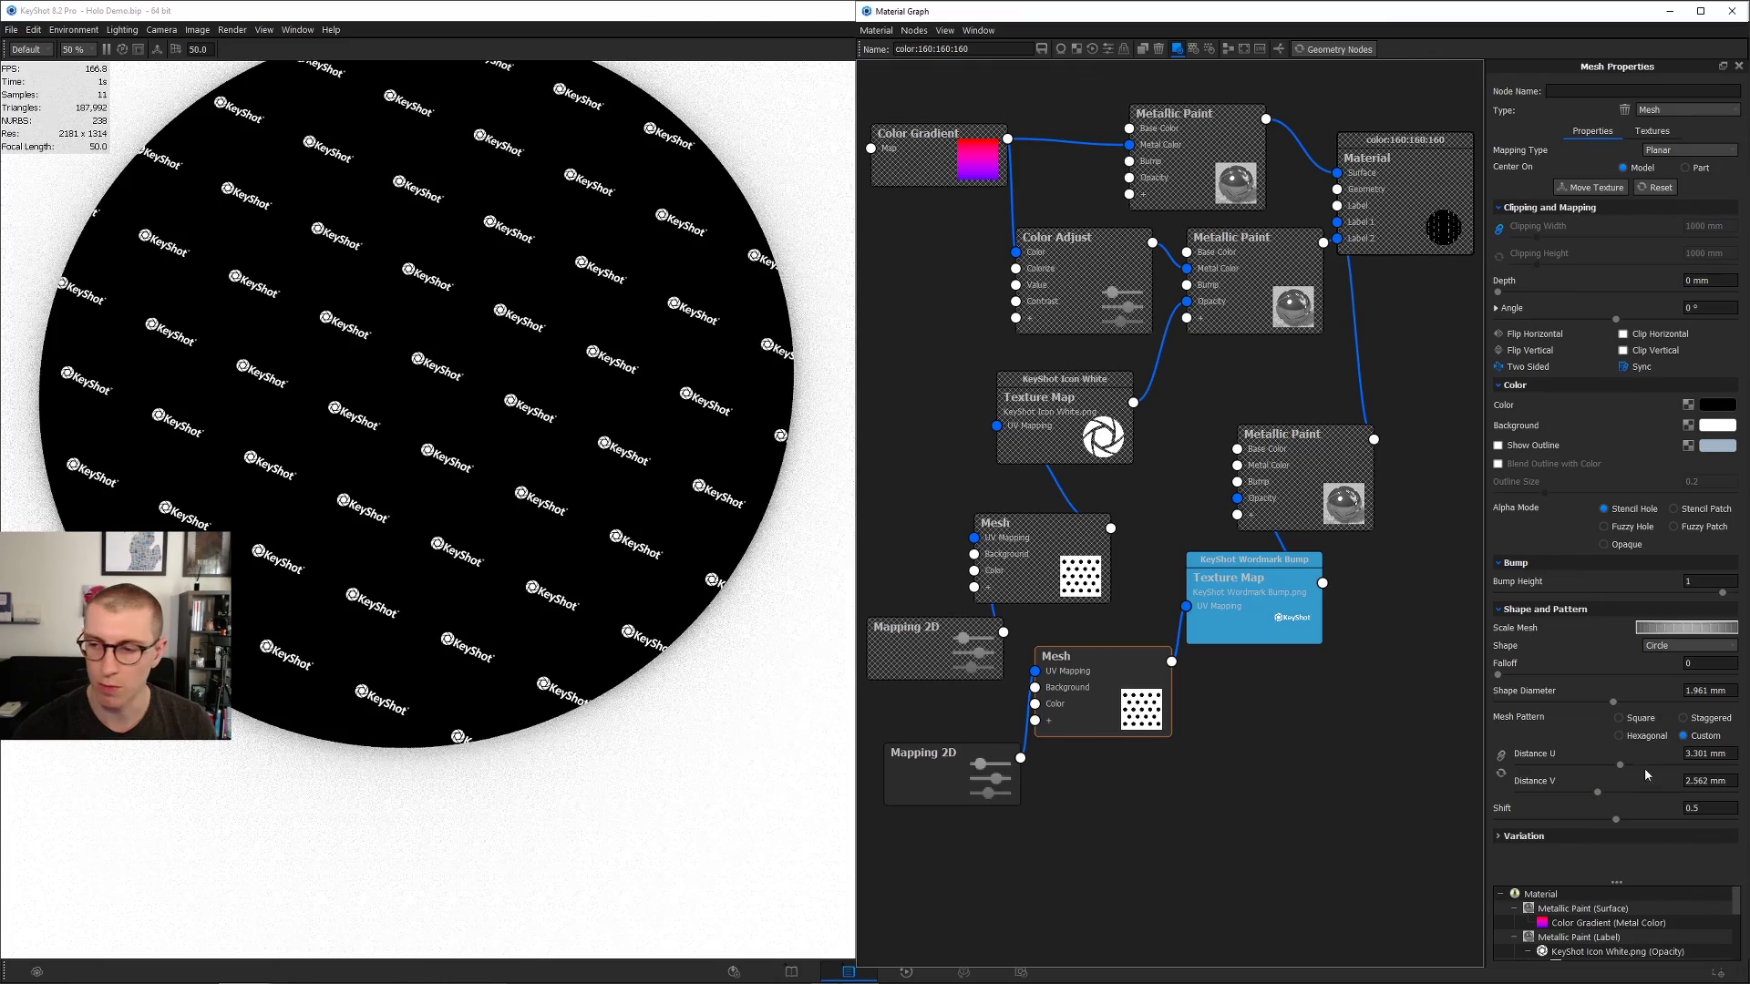
drag(1617, 766, 1589, 765)
drag(1597, 792, 1544, 793)
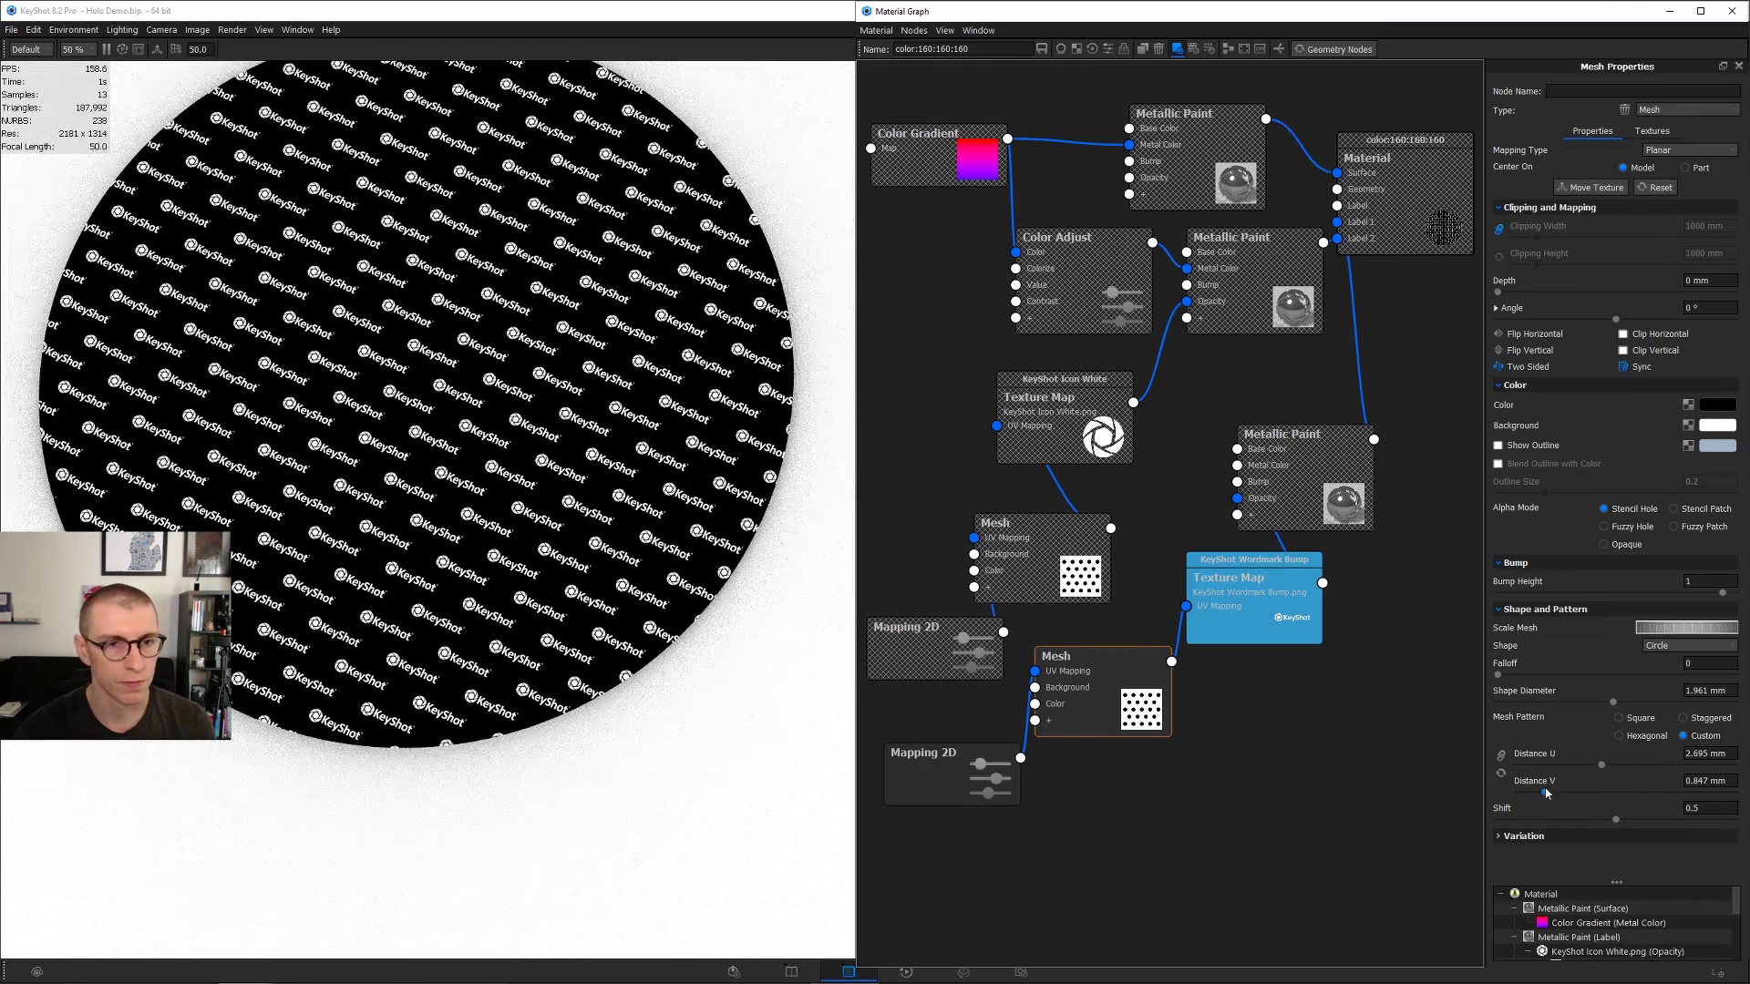
scroll(590, 543, up, 3)
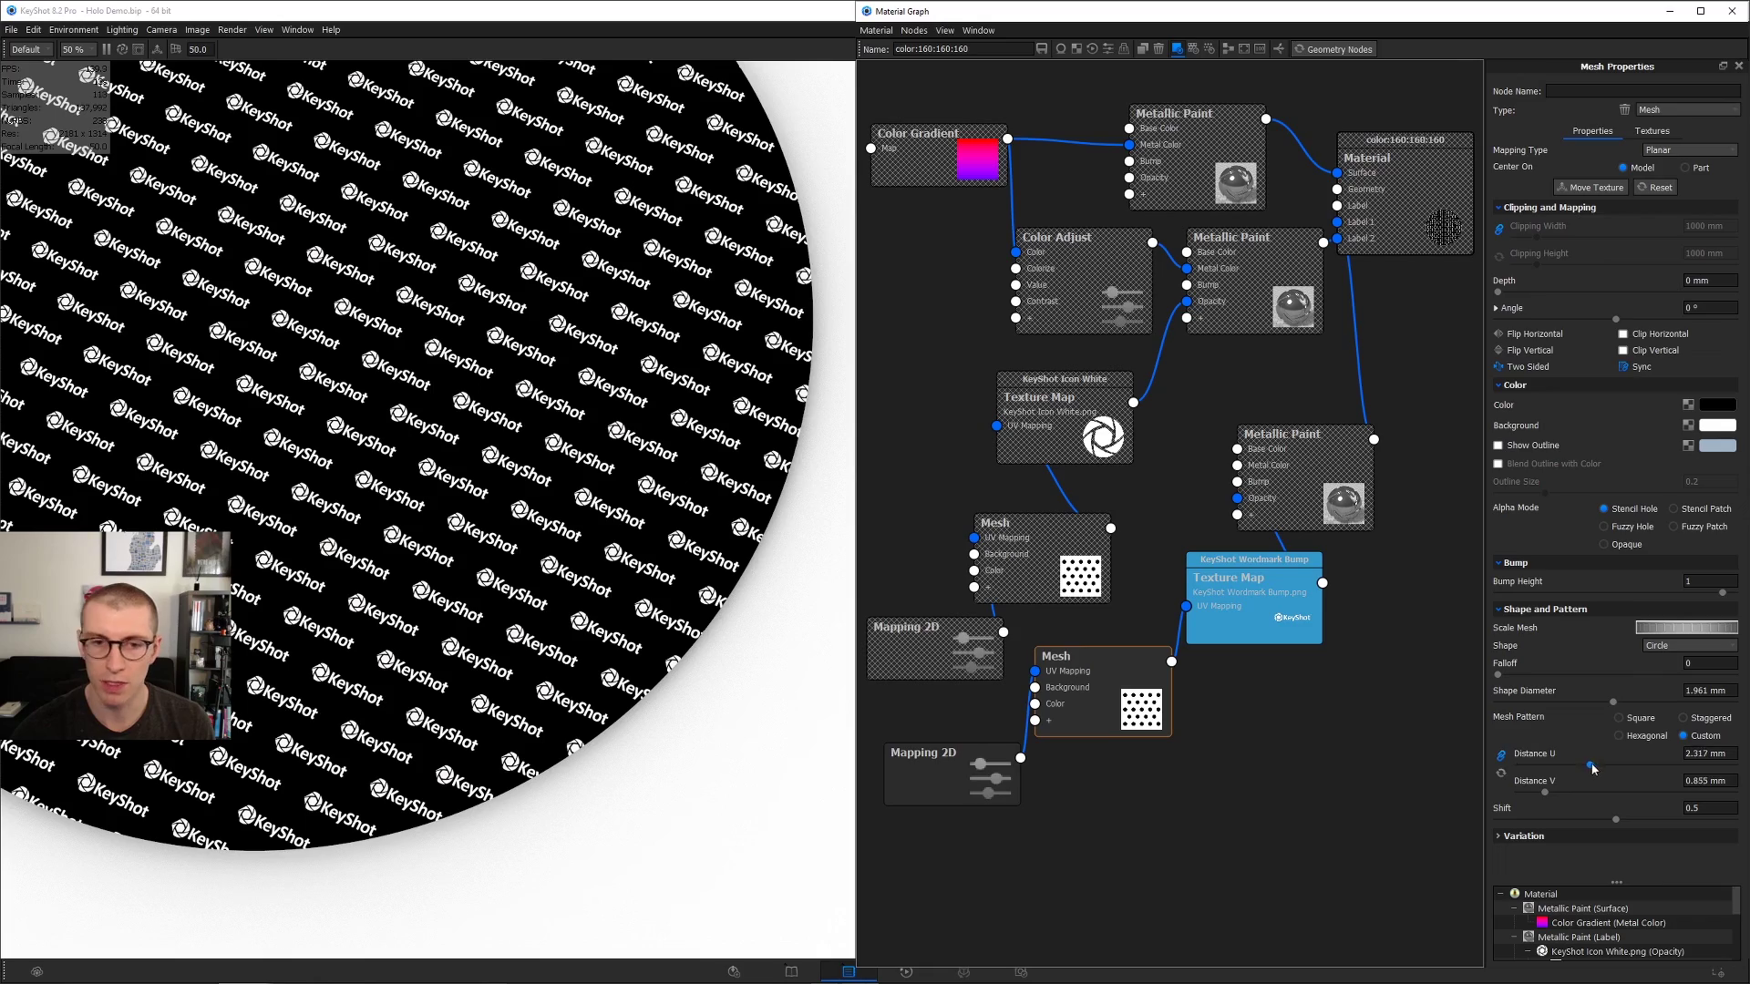
drag(1598, 768, 1600, 767)
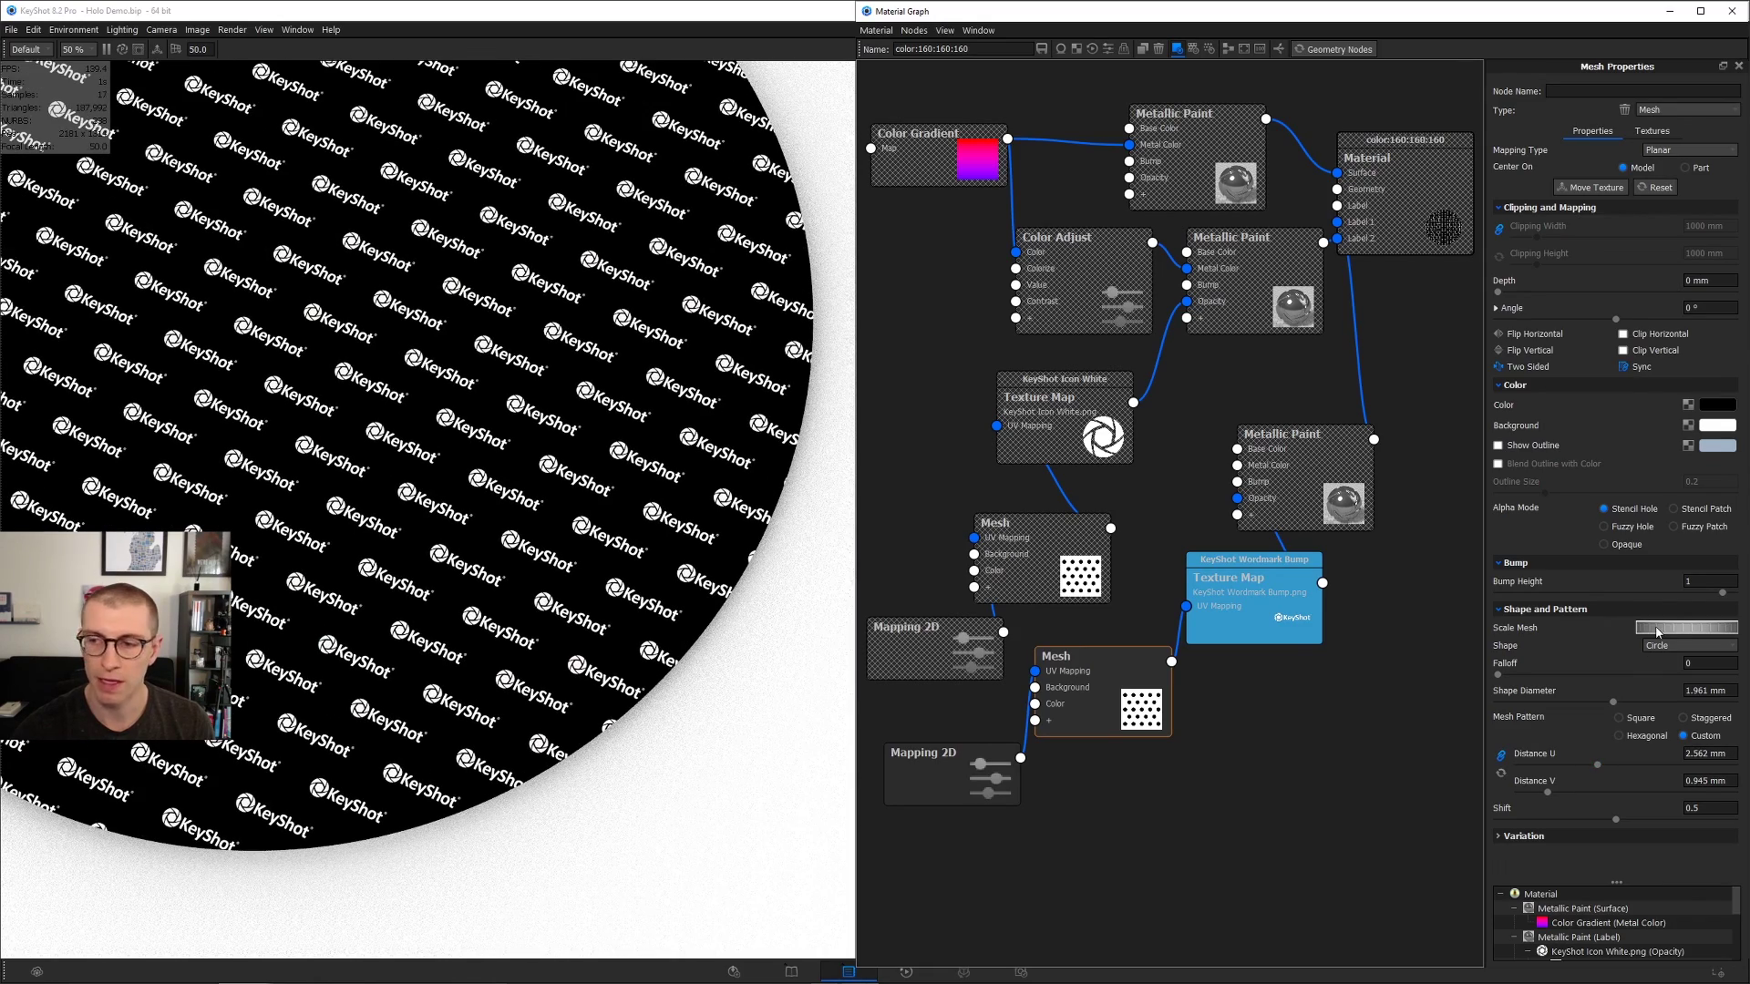
Step: Scale the copied Mesh up to about 3.415 mm shape diameter, 4.461 mm Distance U and 1.646 mm Distance V, then end the texture preview
drag(1675, 636, 1721, 635)
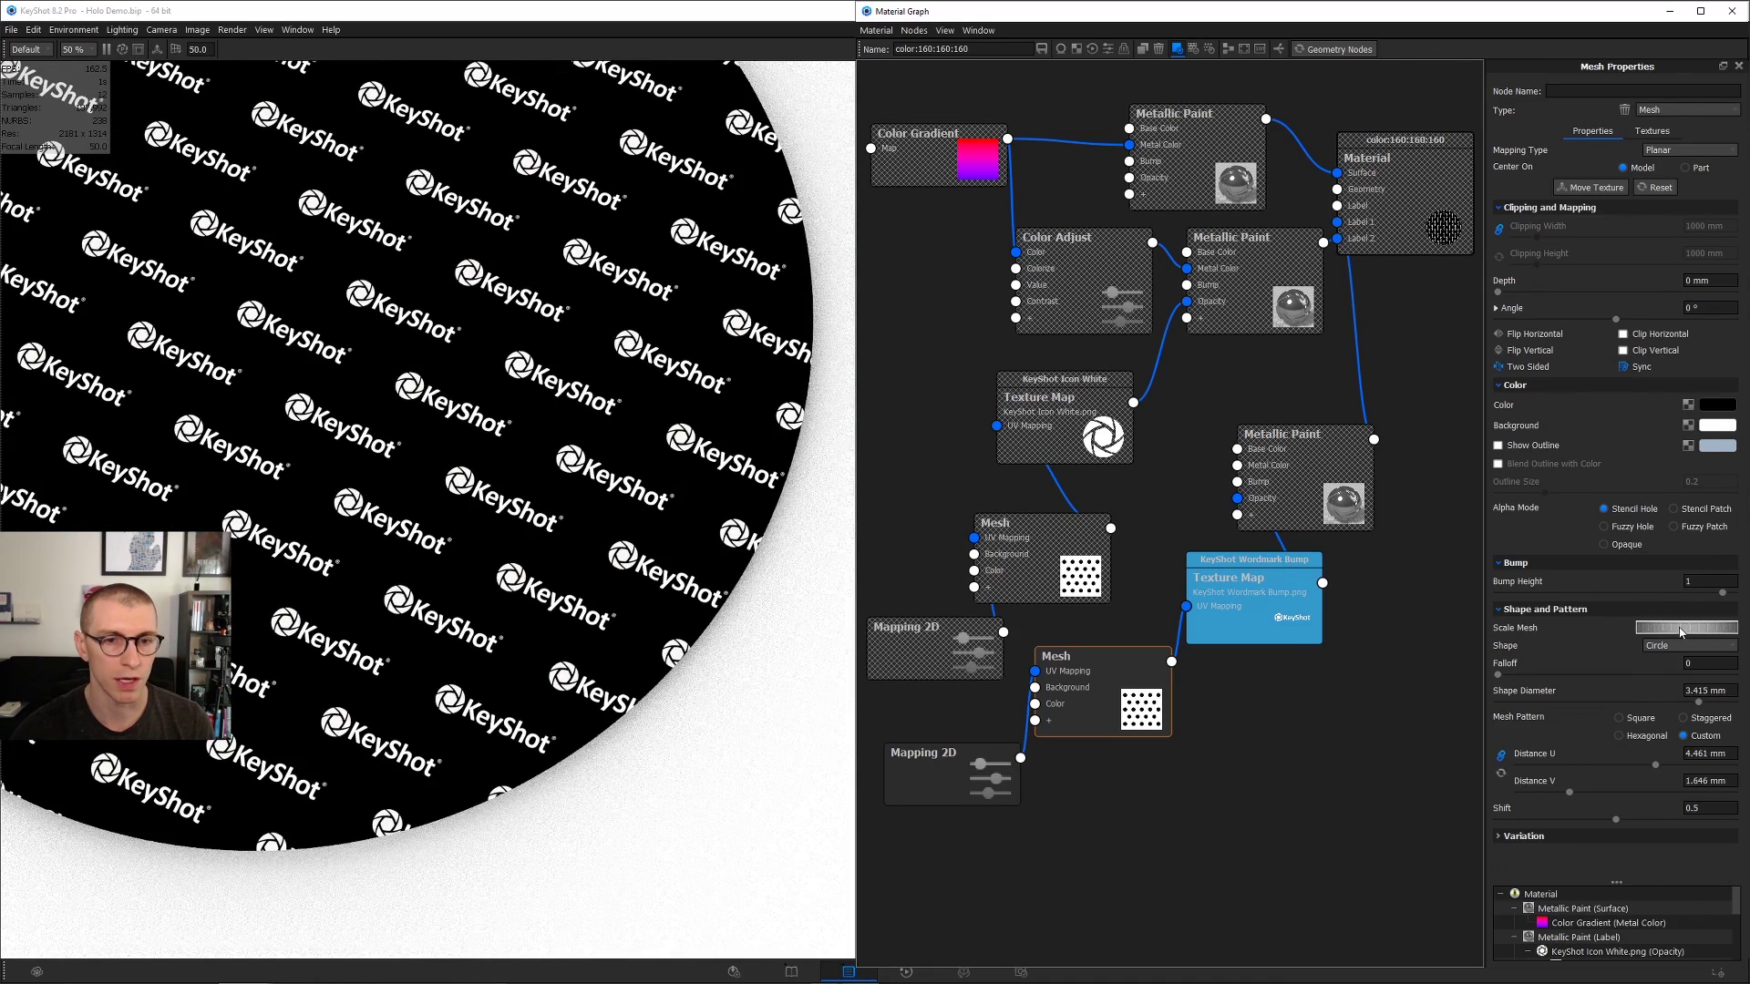
scroll(609, 474, down, 3)
middle_drag(576, 464, 582, 547)
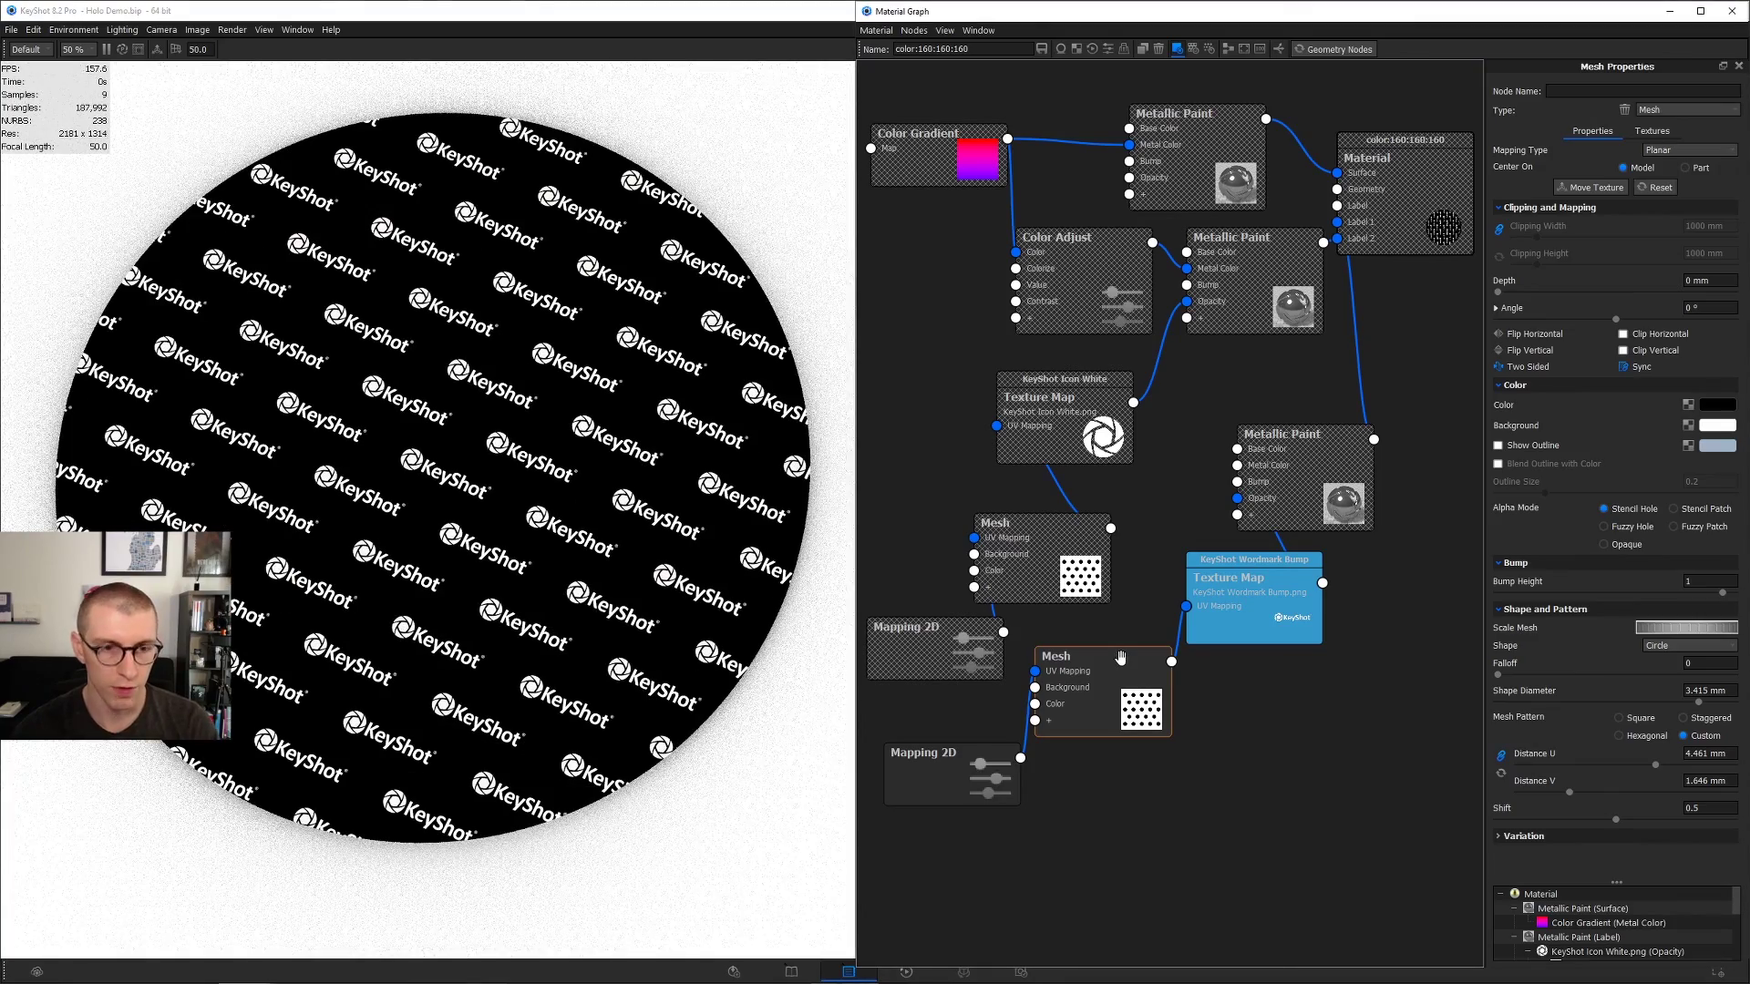
key(c)
drag(592, 404, 528, 500)
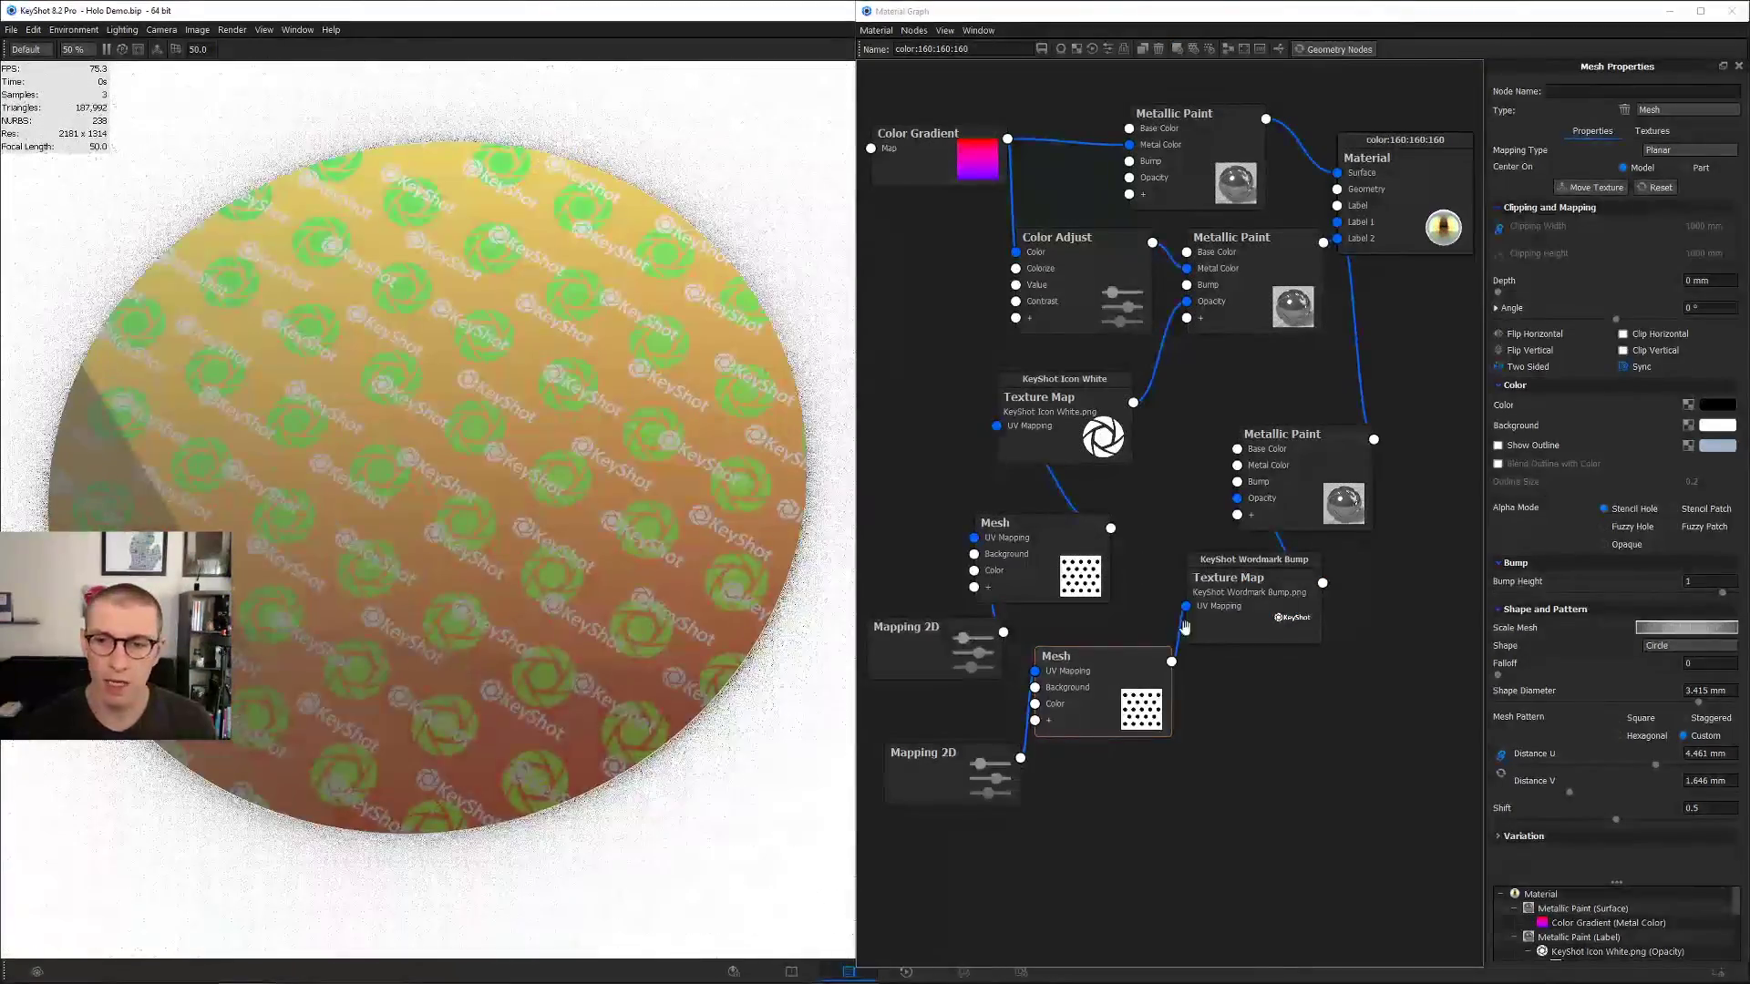
Step: Space out the wordmark nodes and connect the Color Gradient to the wordmark Metallic Paint's Metal Color
drag(1128, 668, 1150, 741)
drag(1250, 593, 1292, 649)
drag(1313, 472, 1381, 470)
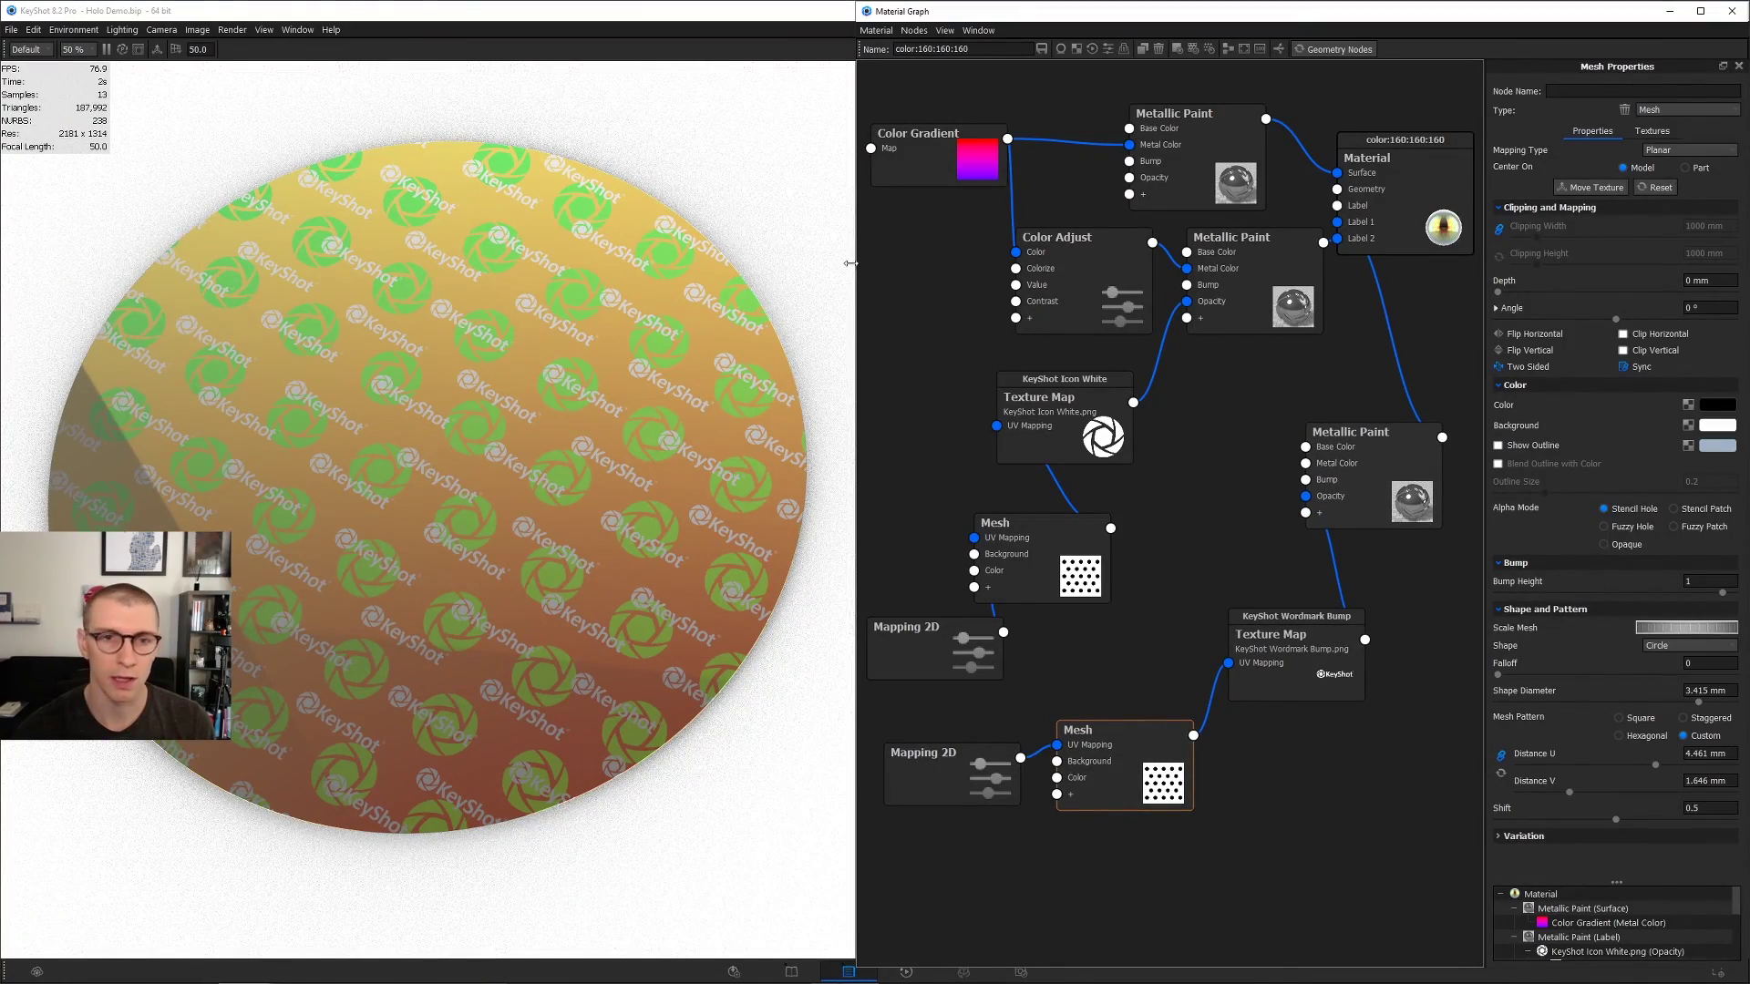
drag(649, 457, 635, 248)
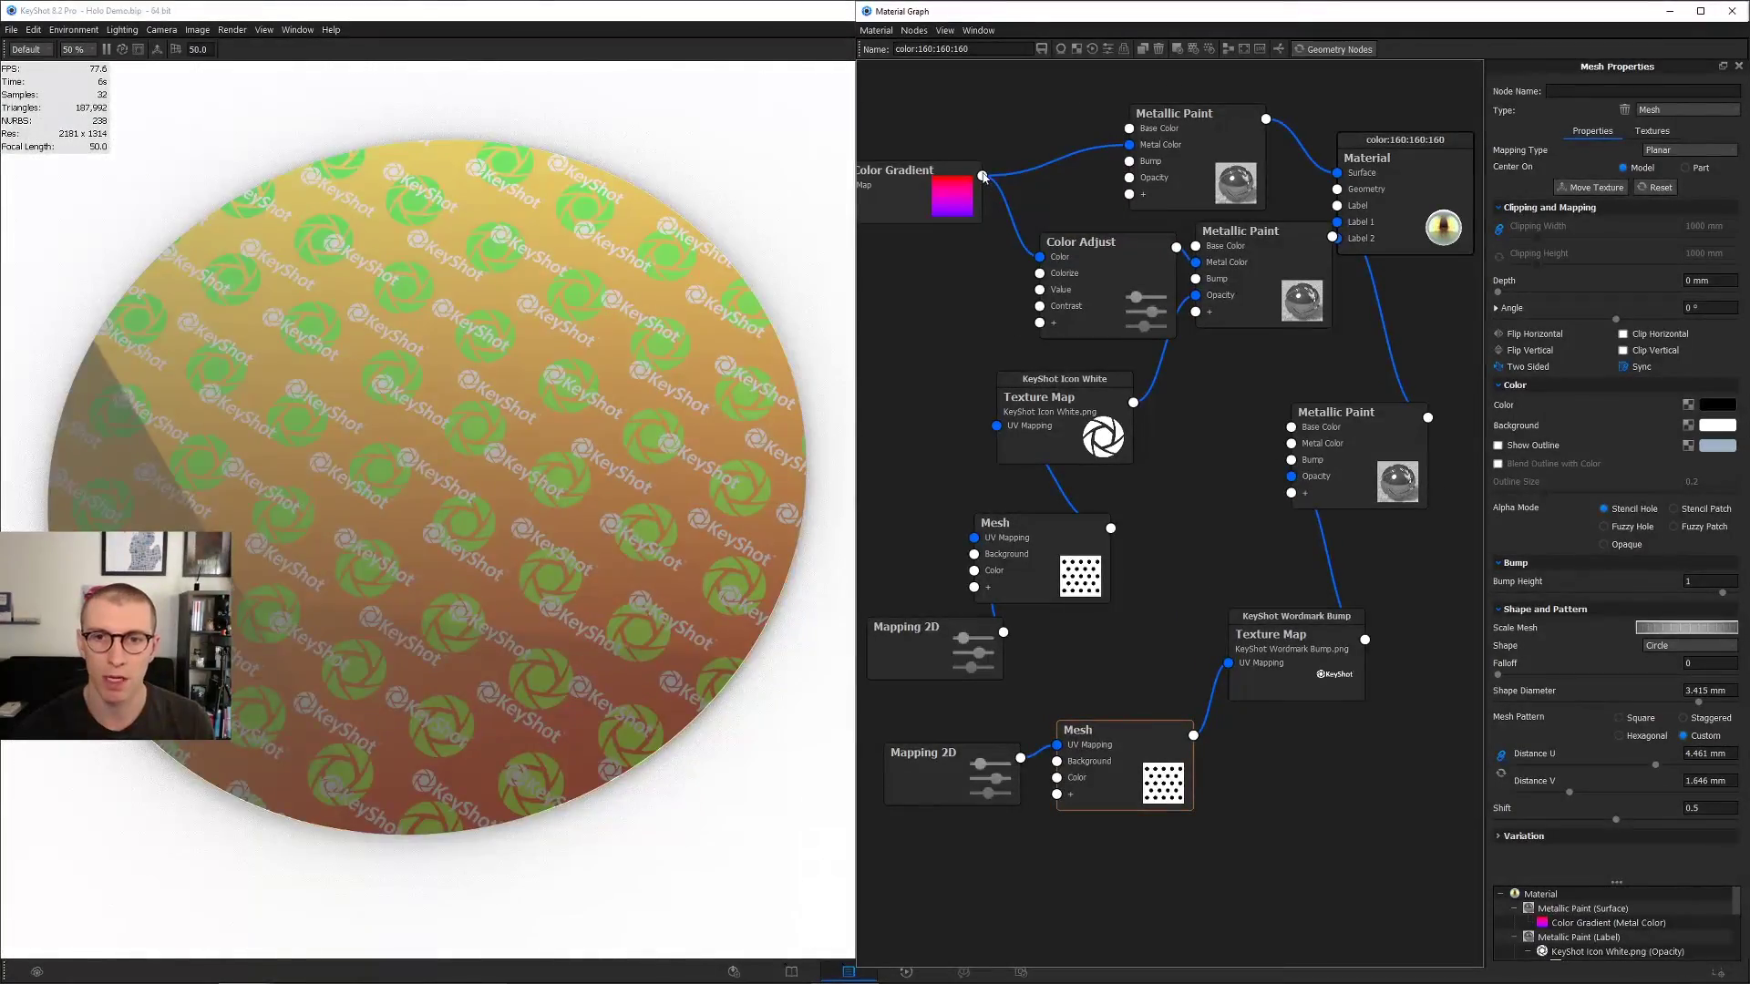
mouse_move(982, 176)
mouse_down()
mouse_move(1199, 457)
mouse_move(1391, 439)
mouse_up()
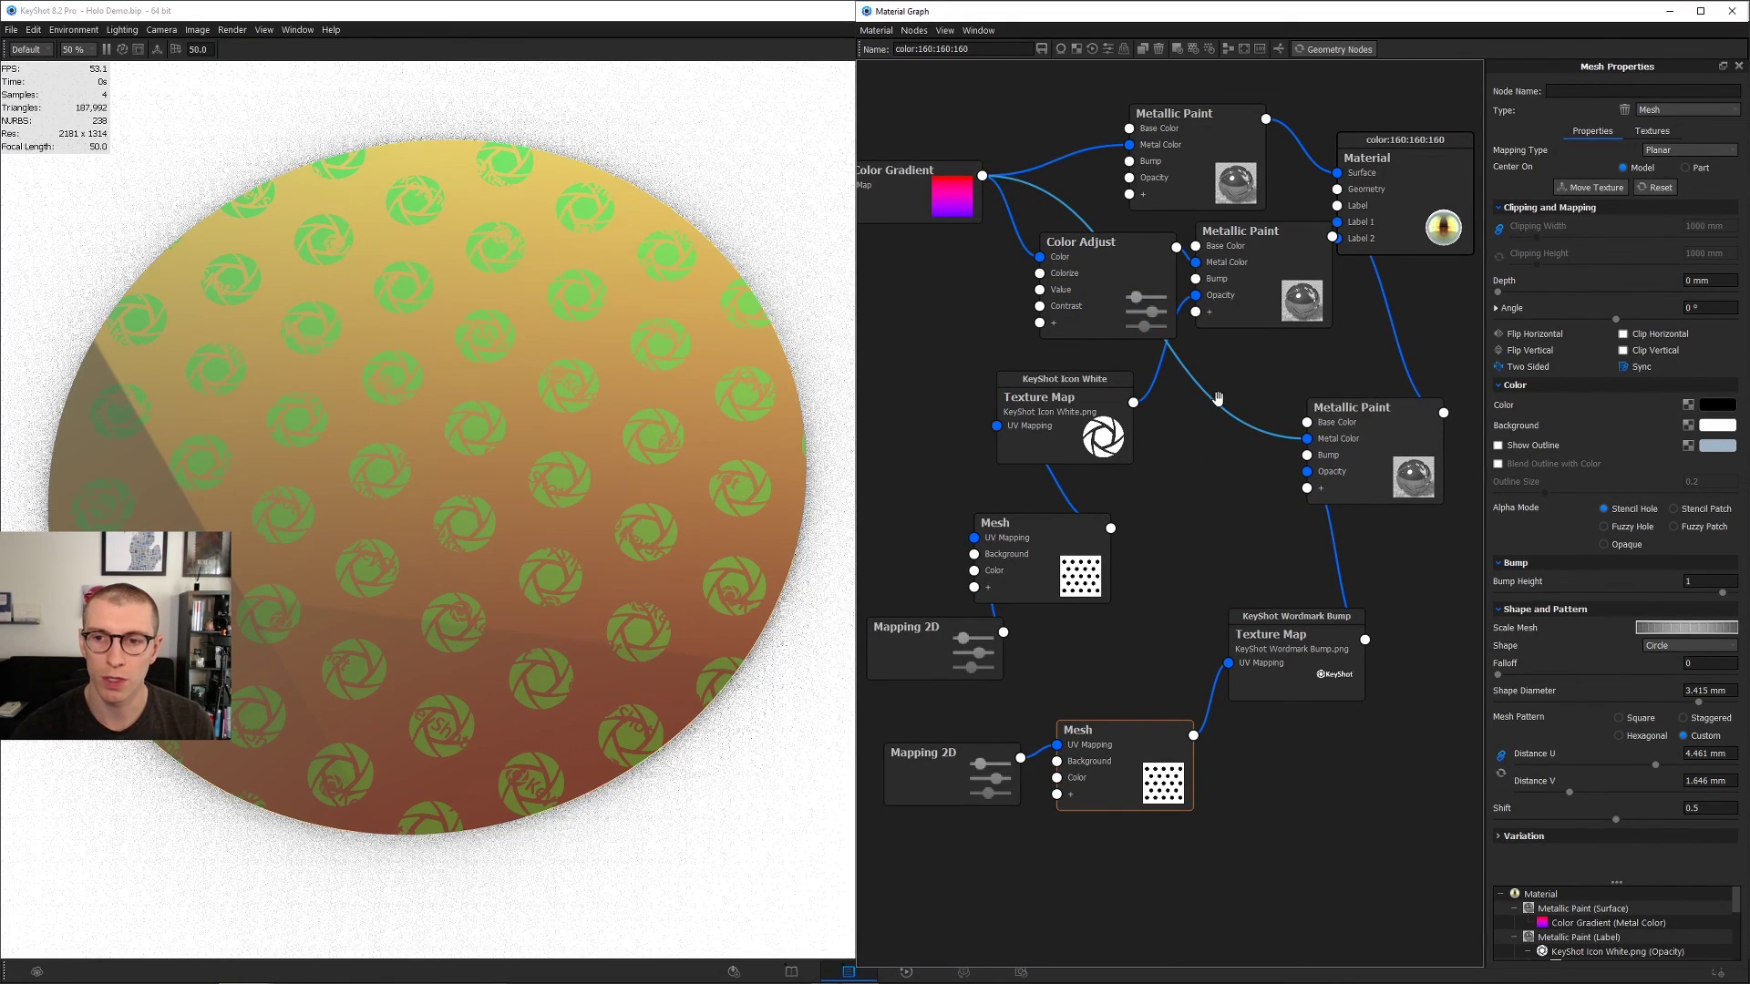
Step: Insert a Color Adjust between the Color Gradient and the wordmark Metallic Paint and set its Hue to 0.5
right_click(1220, 404)
mouse_move(1247, 448)
click(1338, 450)
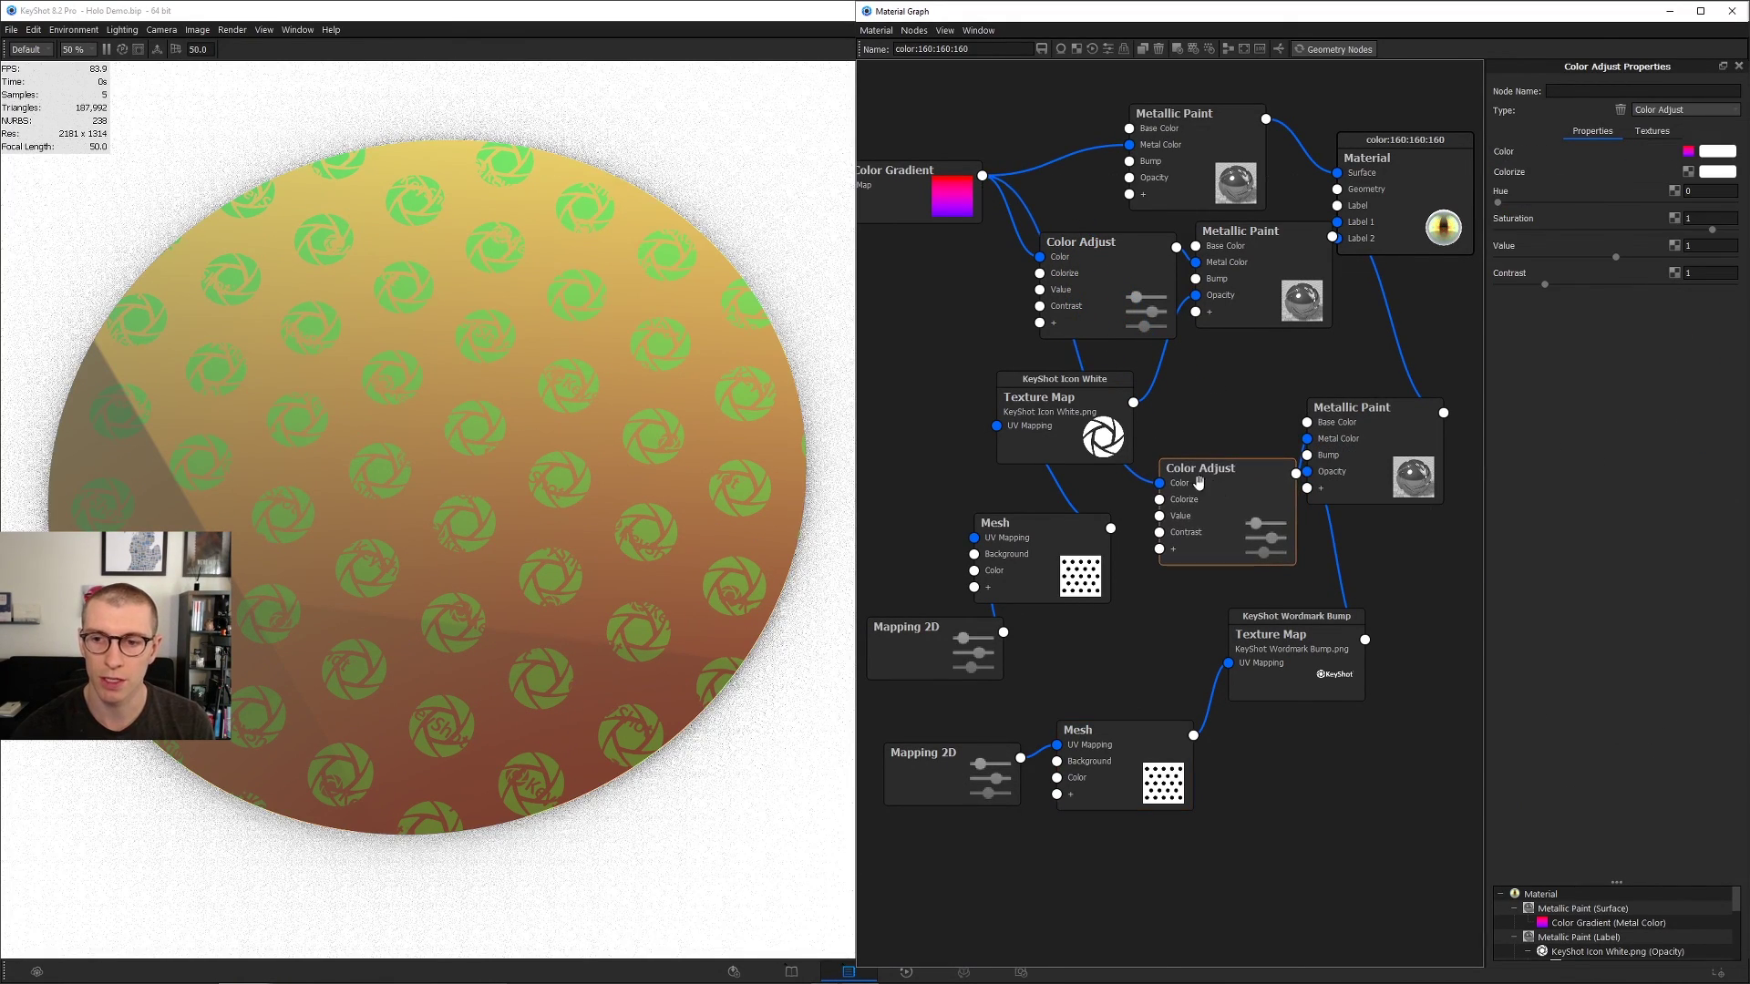
click(1687, 194)
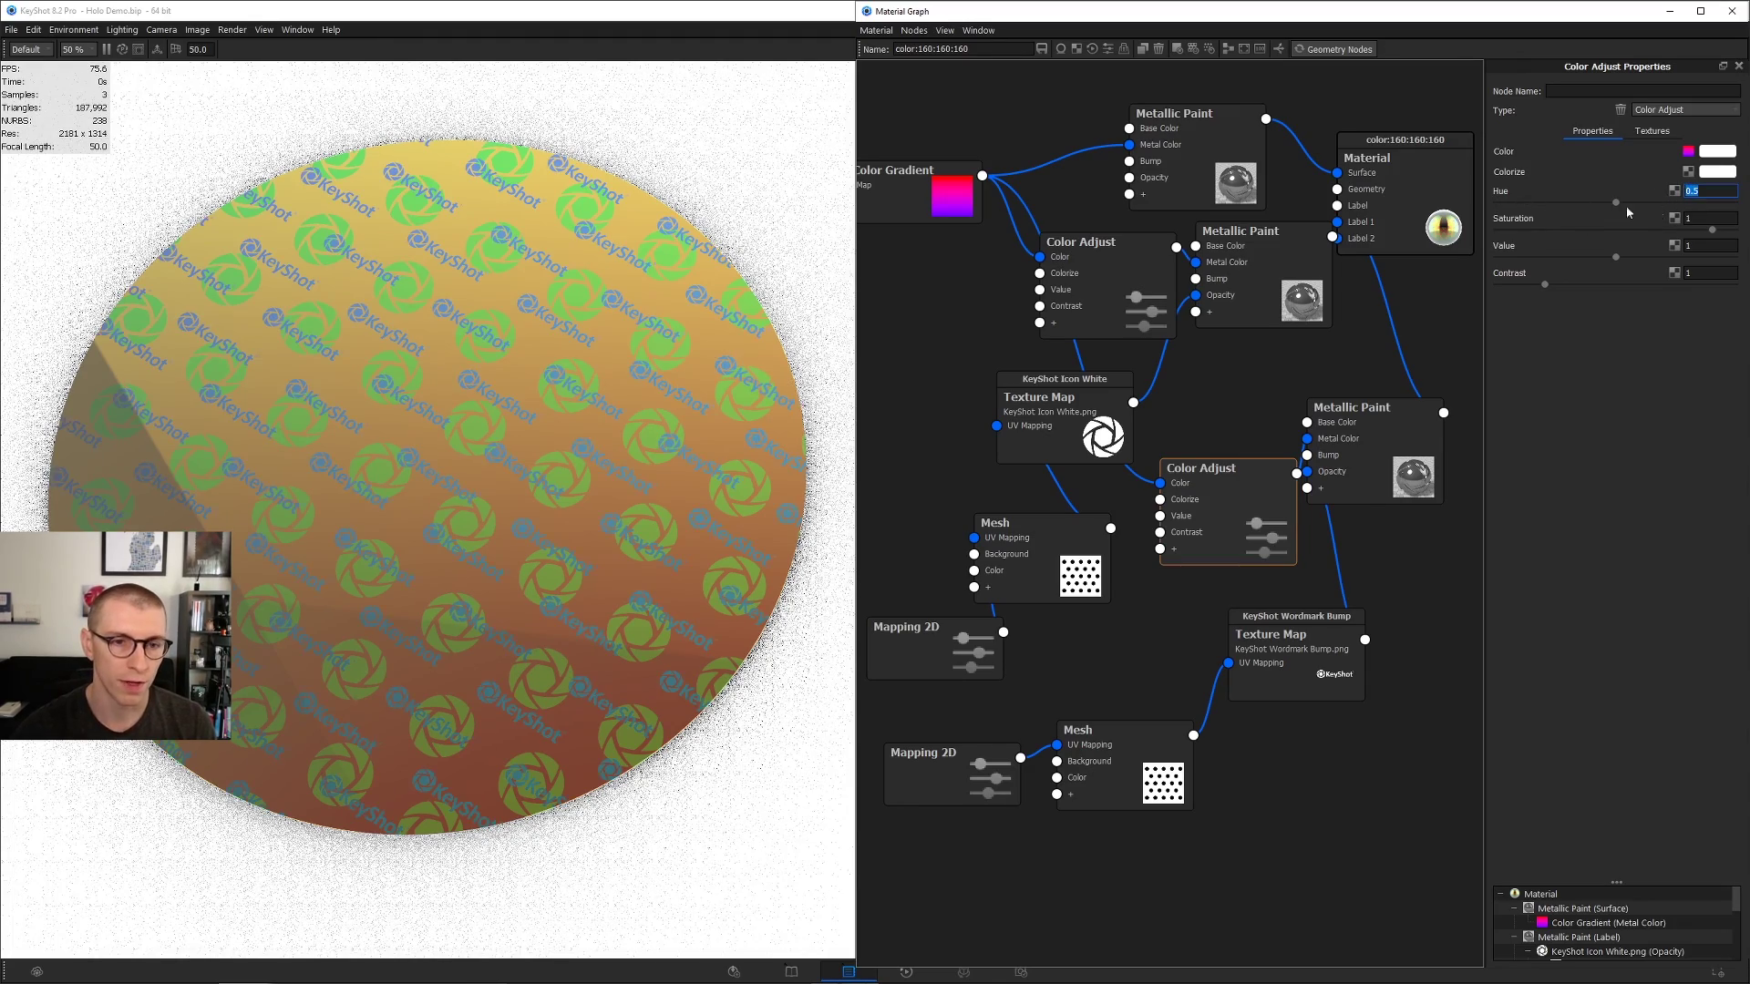
drag(644, 675, 527, 437)
Step: Spread the icon and wordmark nodes apart and make room between the Color Gradient and the surface Metallic Paint
drag(1228, 485, 1224, 476)
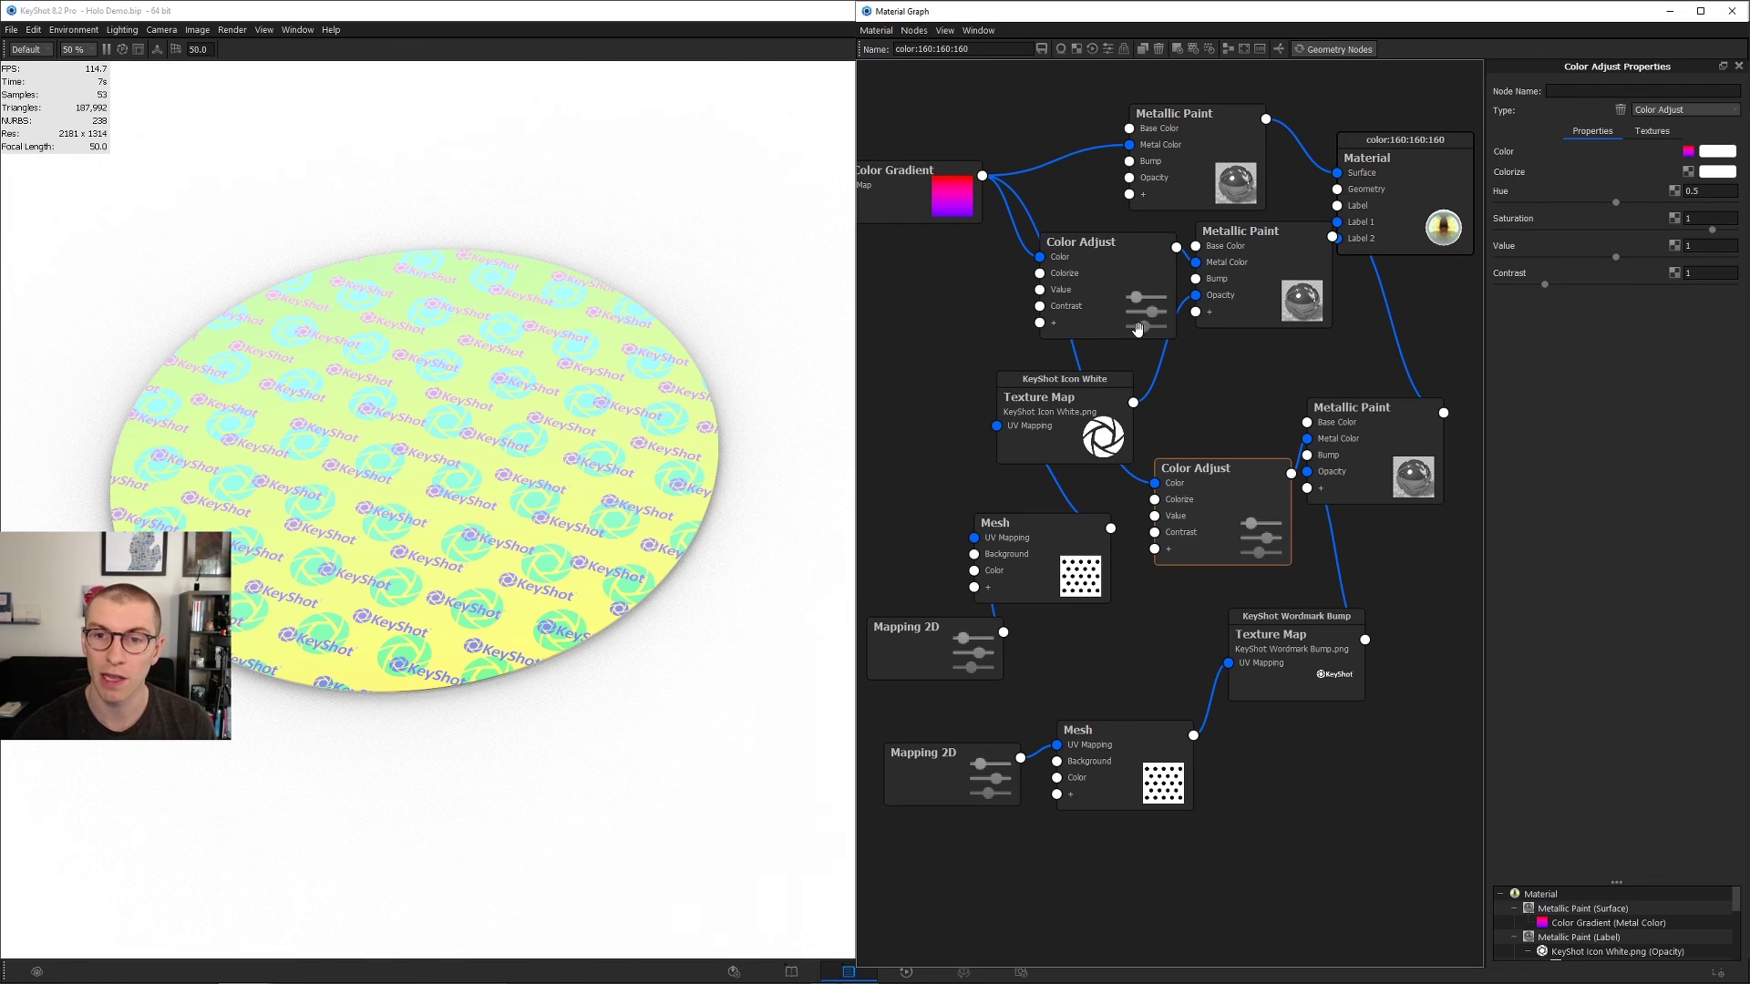
drag(1096, 431, 1053, 452)
drag(1253, 239, 1312, 326)
drag(1084, 245, 1058, 292)
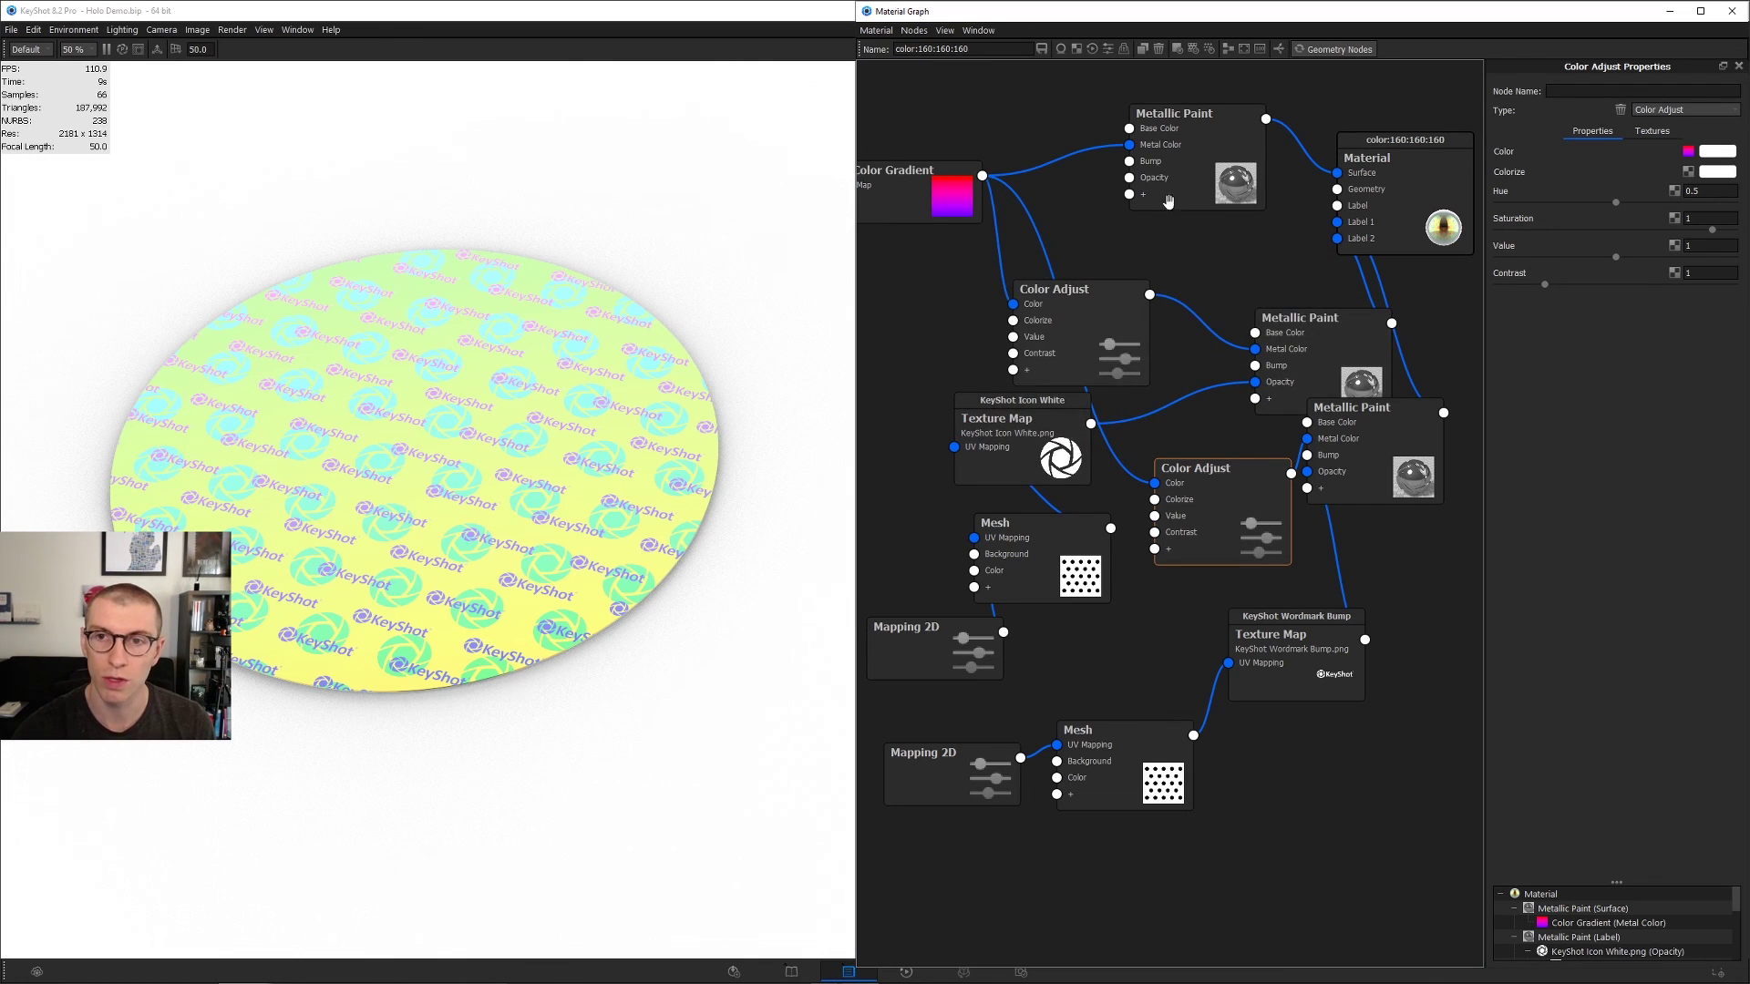
mouse_move(1182, 141)
mouse_down()
mouse_move(1246, 206)
mouse_move(1211, 172)
mouse_up()
drag(897, 209, 893, 230)
mouse_move(779, 369)
mouse_down()
mouse_move(782, 474)
mouse_move(784, 418)
mouse_up()
Step: Insert a Color Adjust between the Color Gradient and the surface Metallic Paint and set its Saturation to 0.8
right_click(1062, 189)
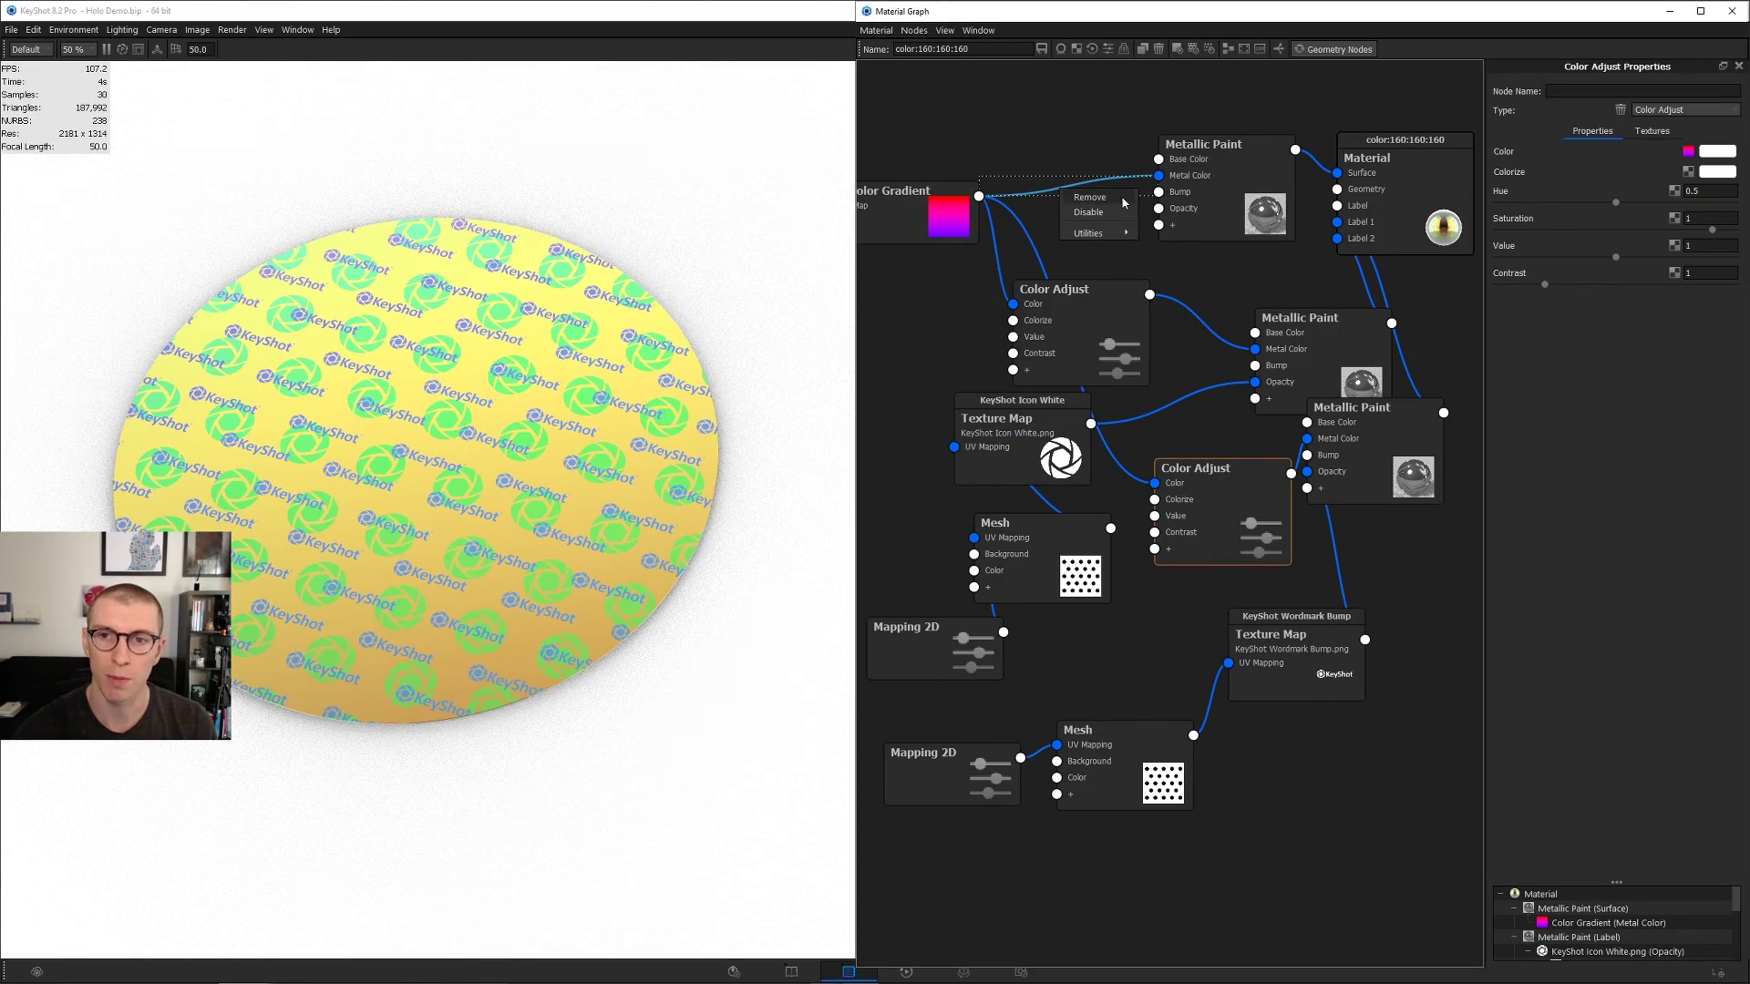
click(1175, 233)
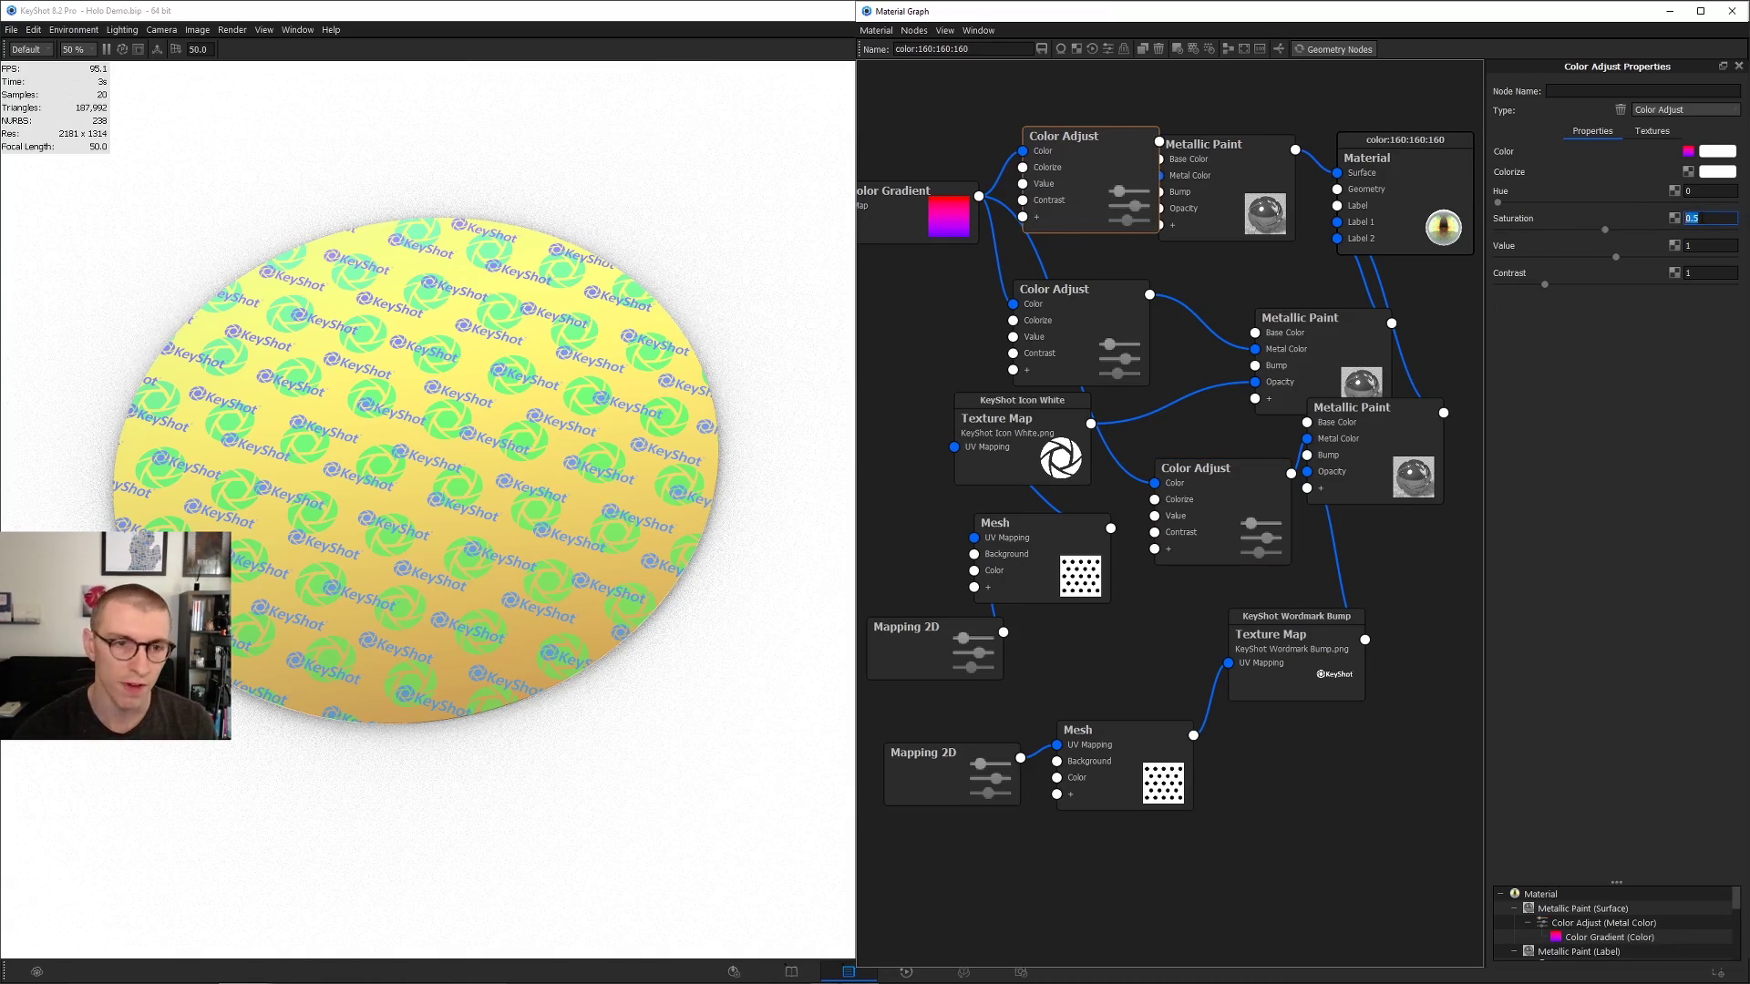
drag(581, 524, 579, 592)
double_click(1707, 222)
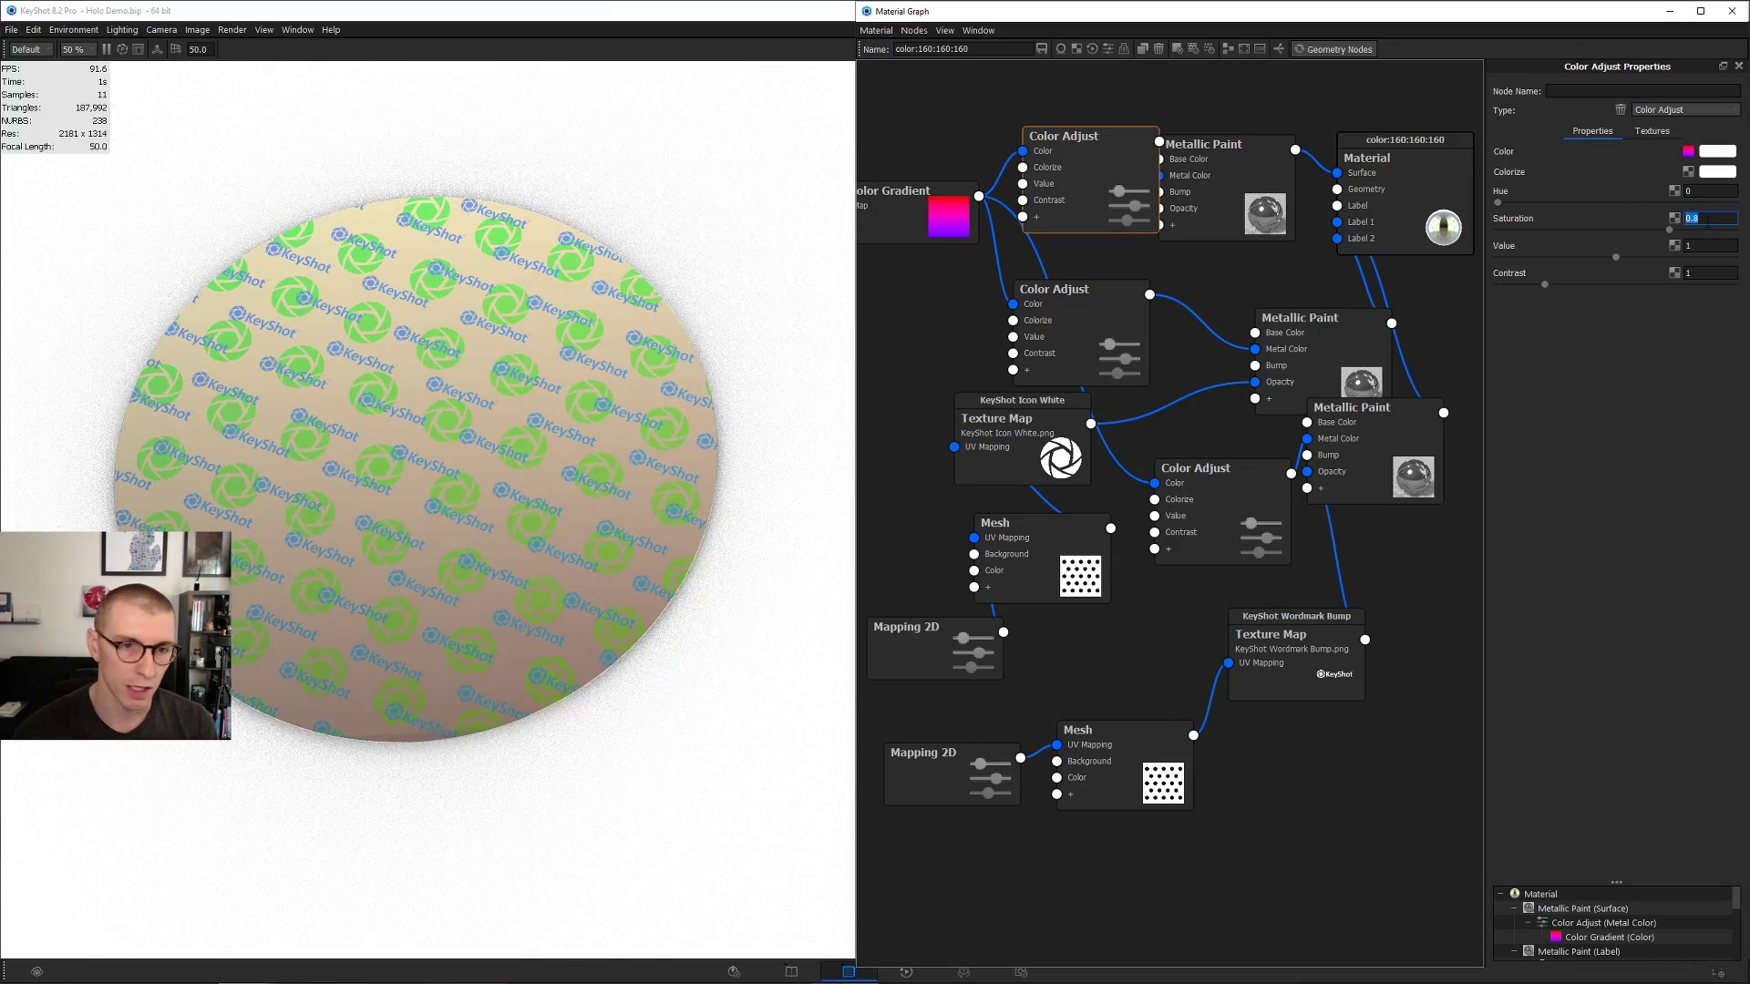
key(Return)
Step: Try a Value of 0.098 on the surface paint's Color Adjust and reset it to 1
drag(1615, 257, 1506, 261)
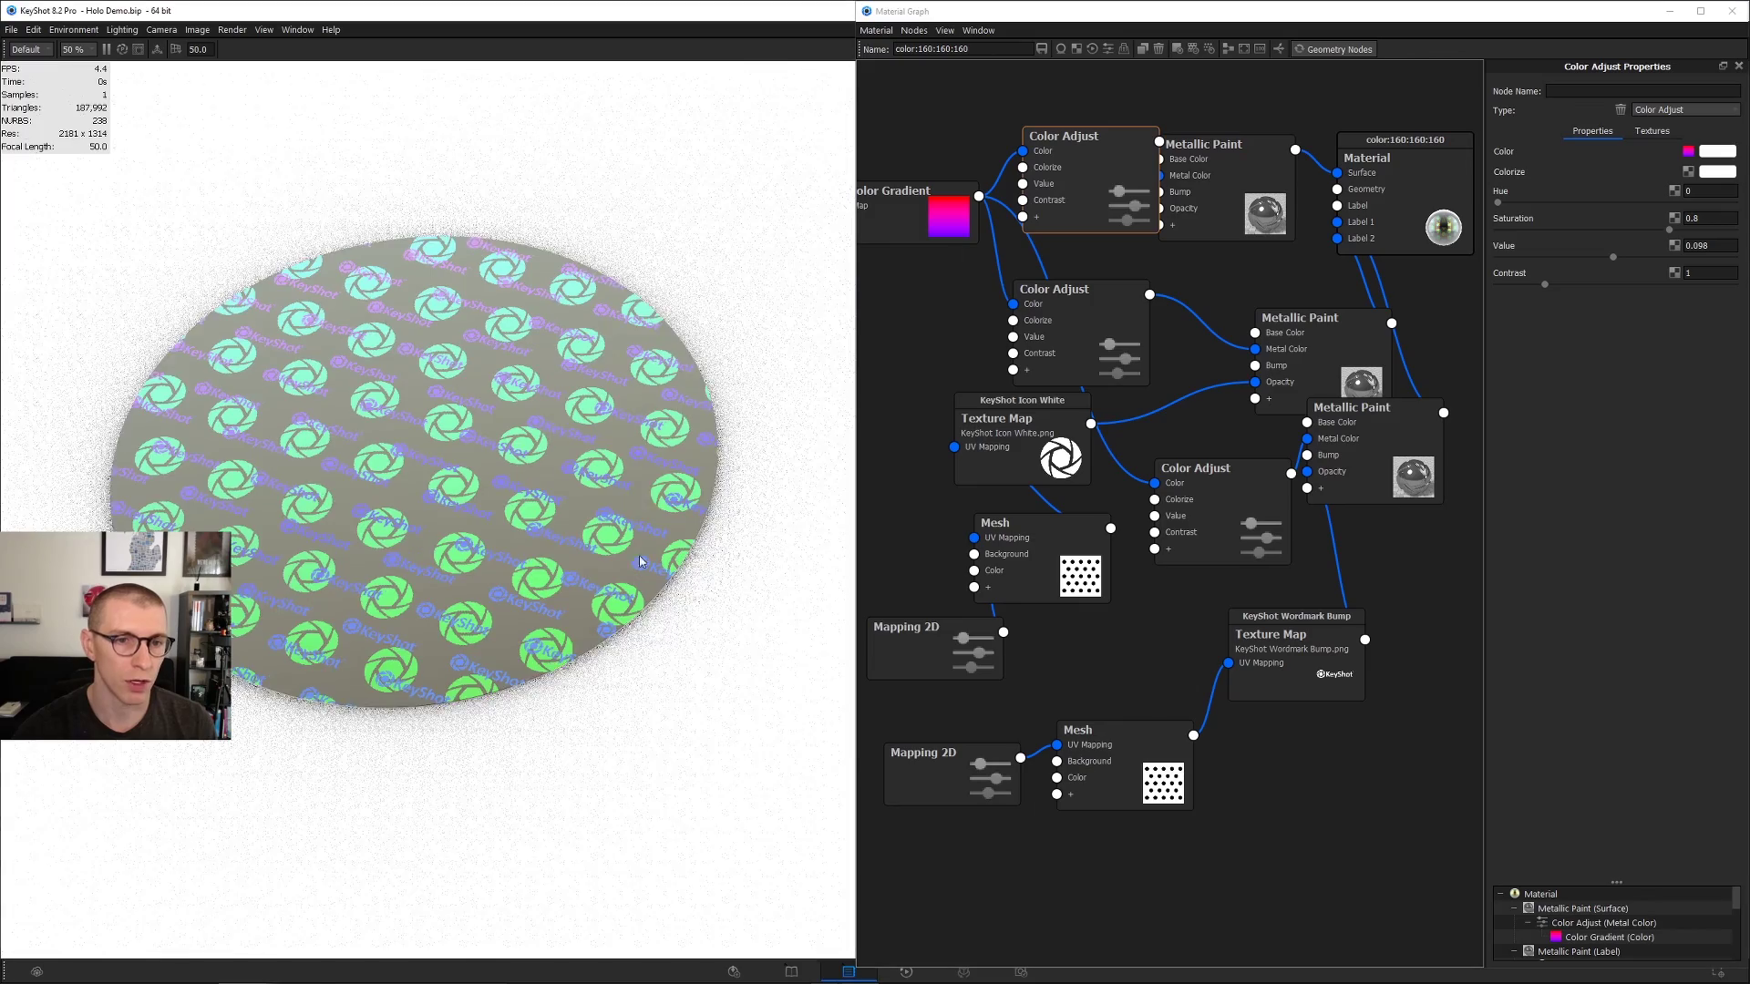
drag(640, 562, 588, 597)
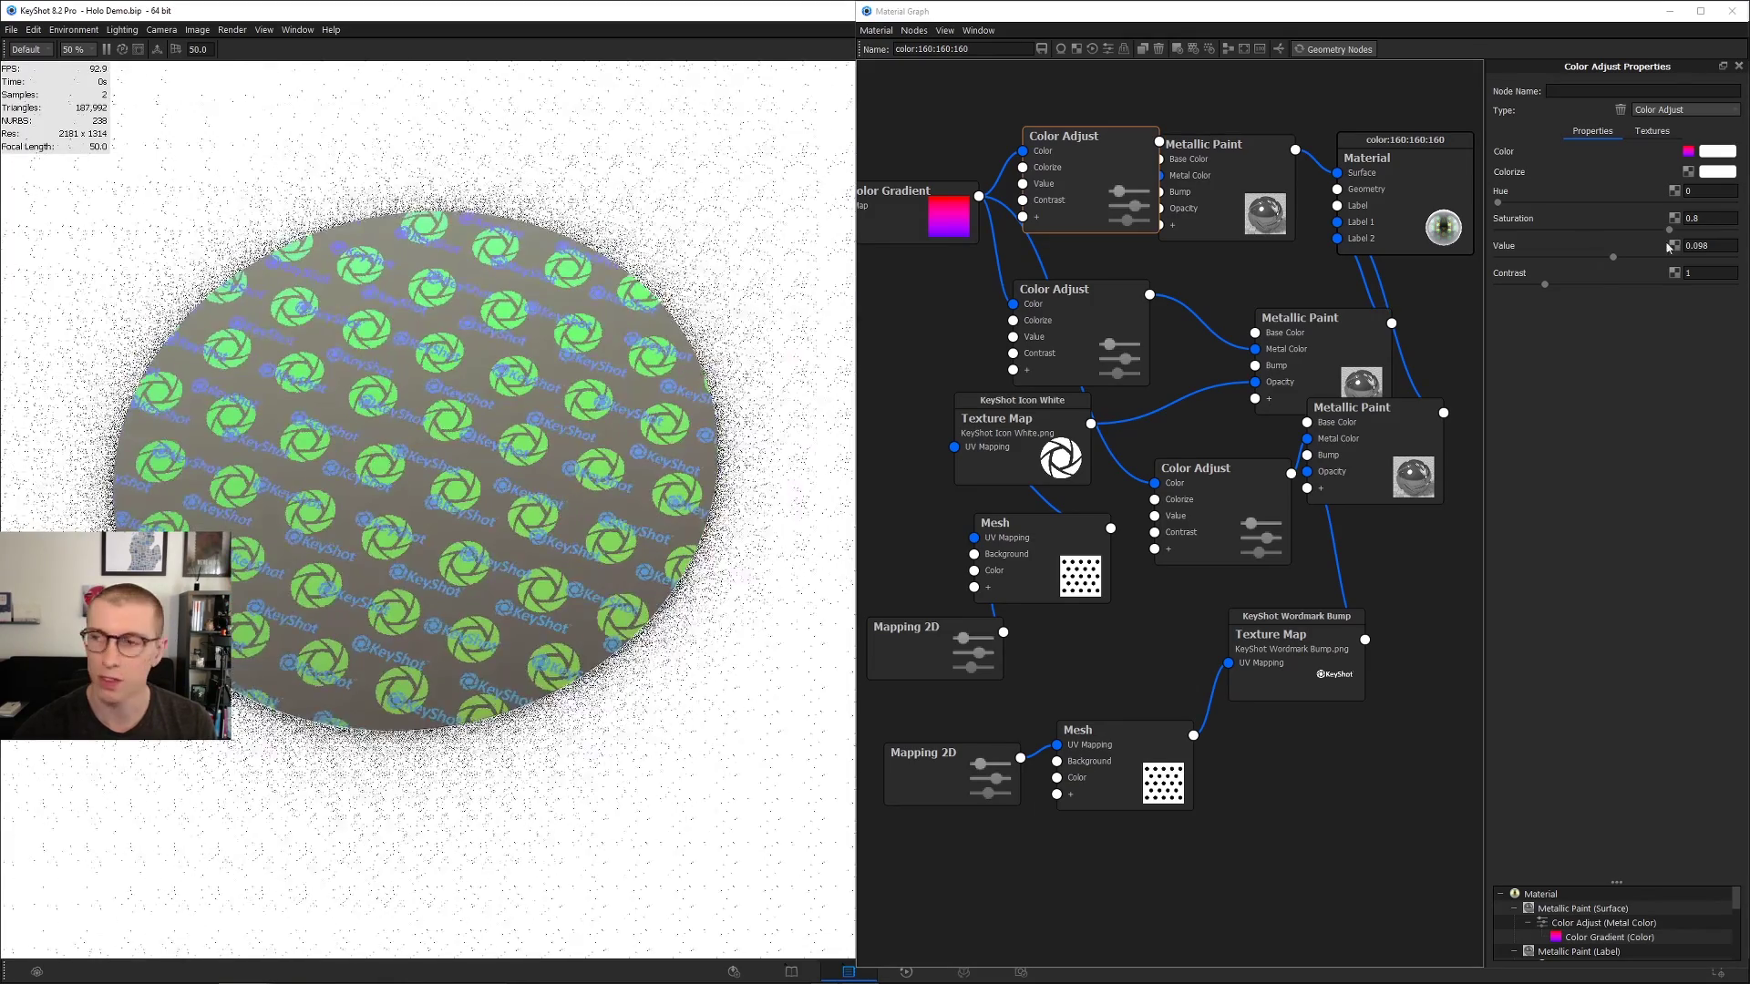
click(1688, 246)
text(1)
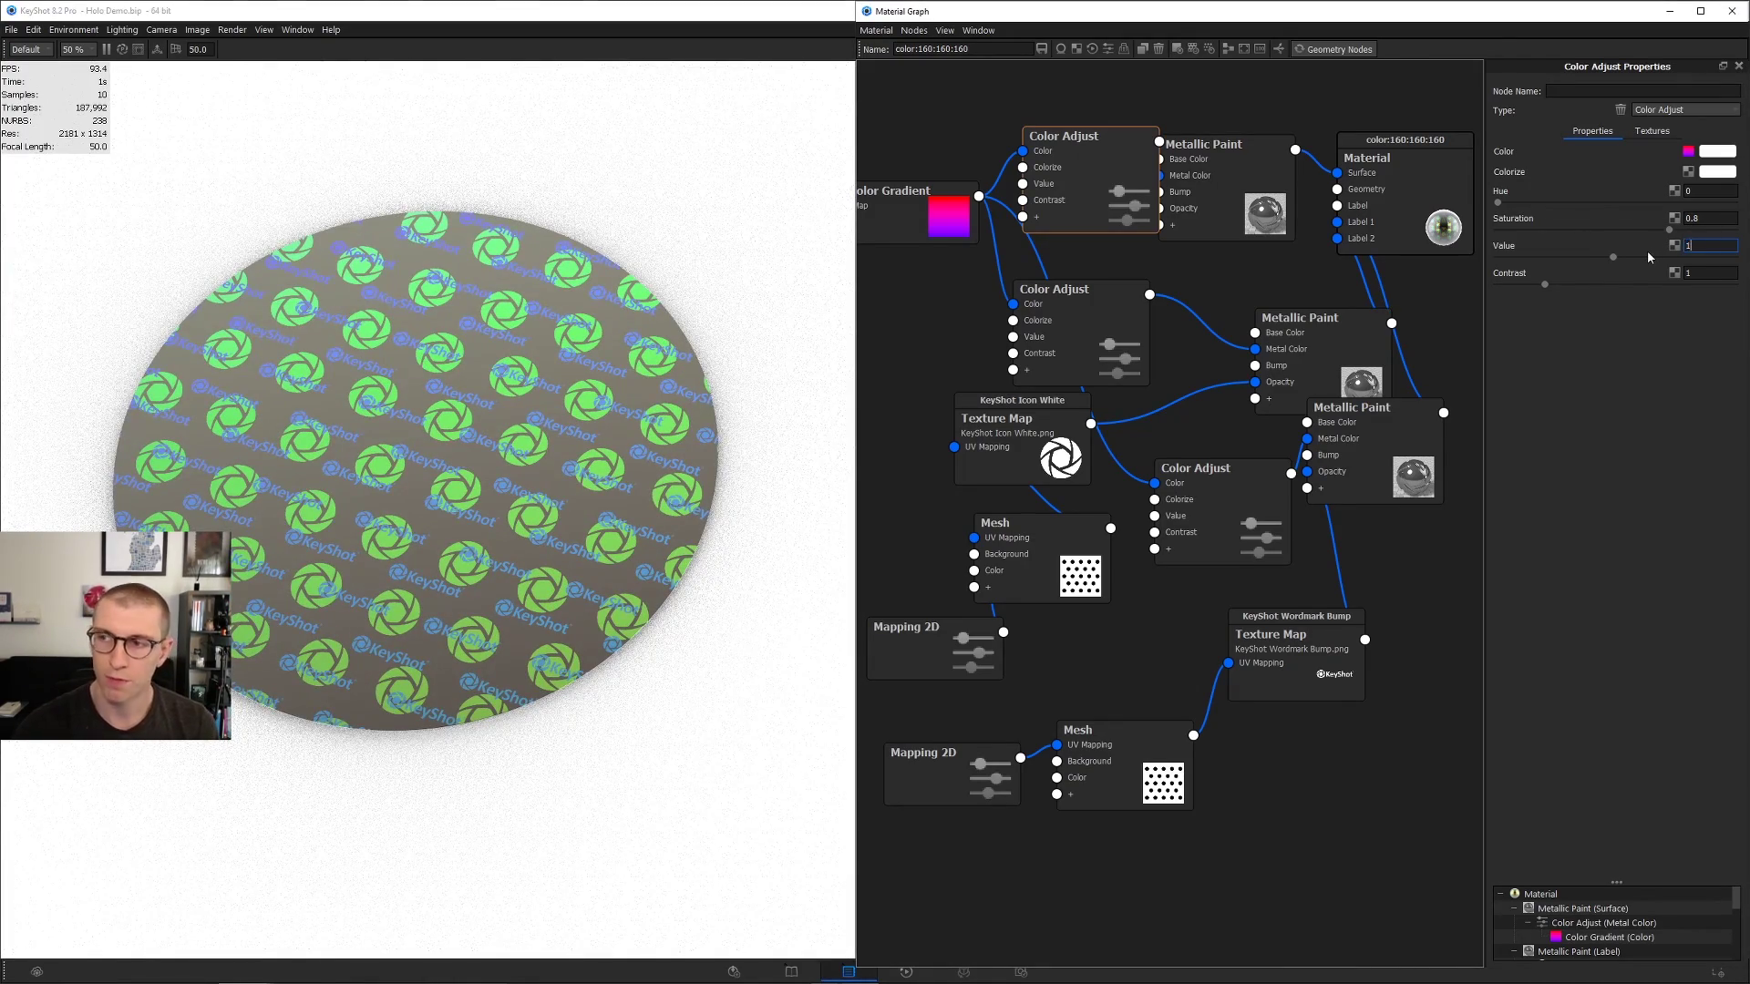
drag(418, 412, 561, 429)
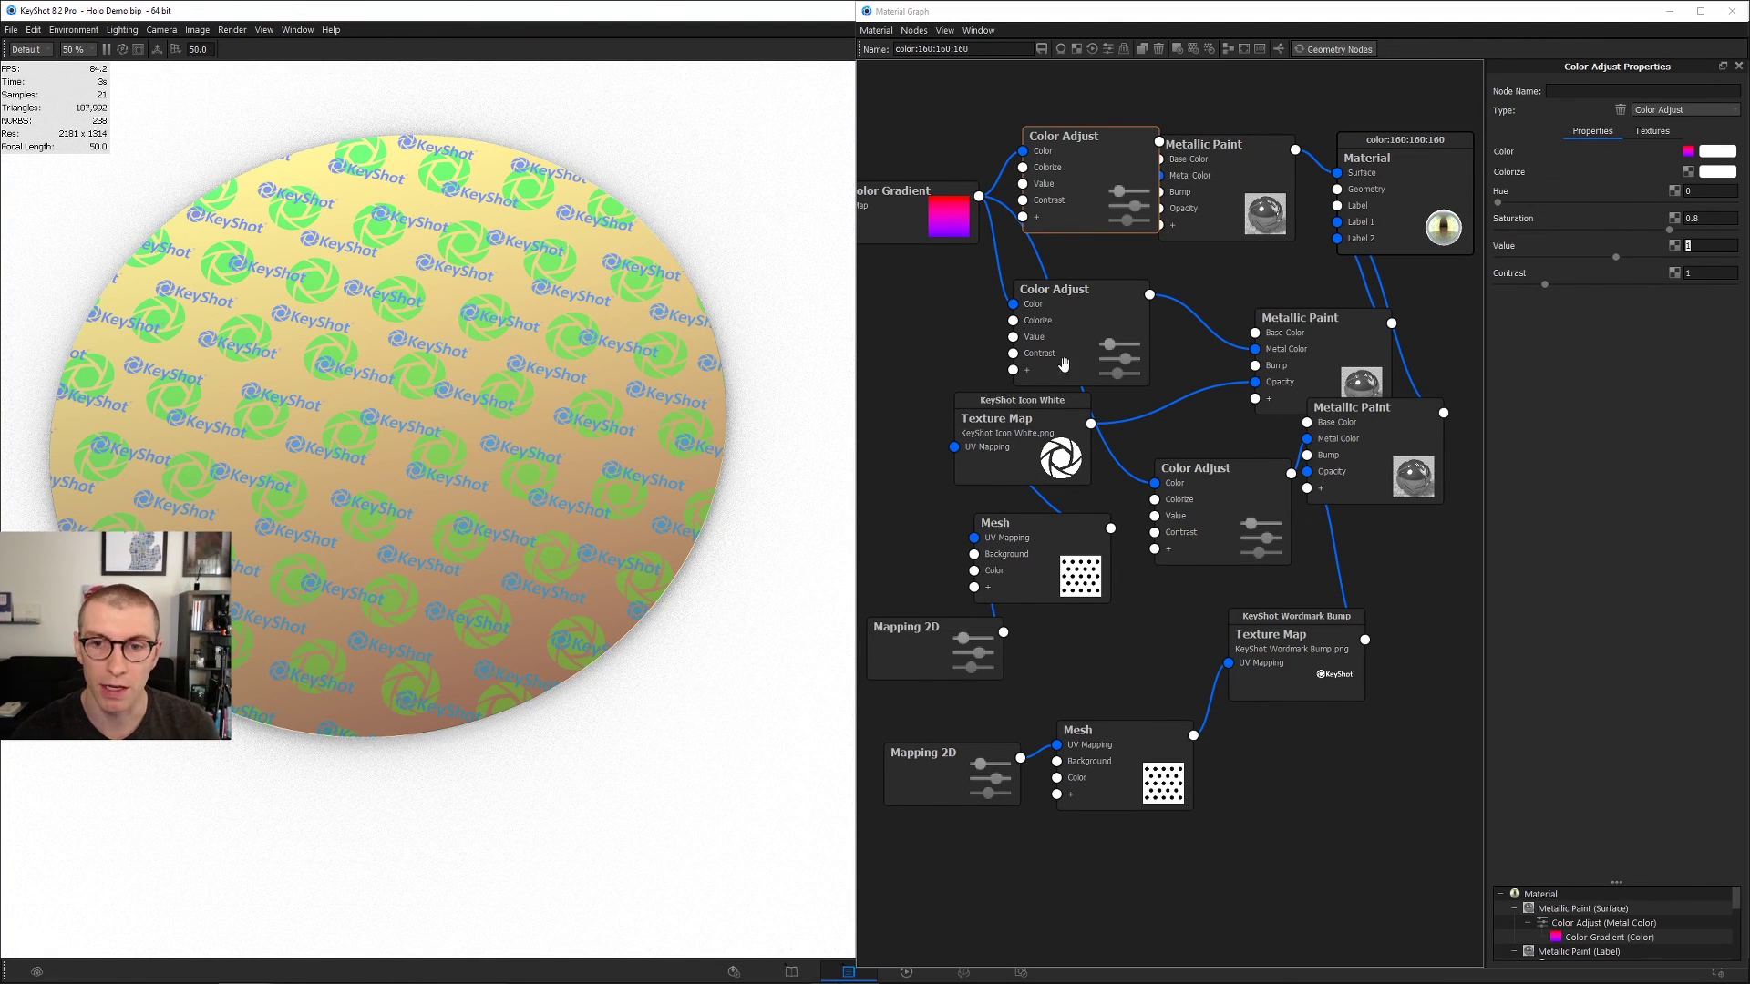
Step: Tidy the material graph by automatically aligning all nodes
drag(1025, 437, 932, 632)
drag(1102, 330, 1059, 503)
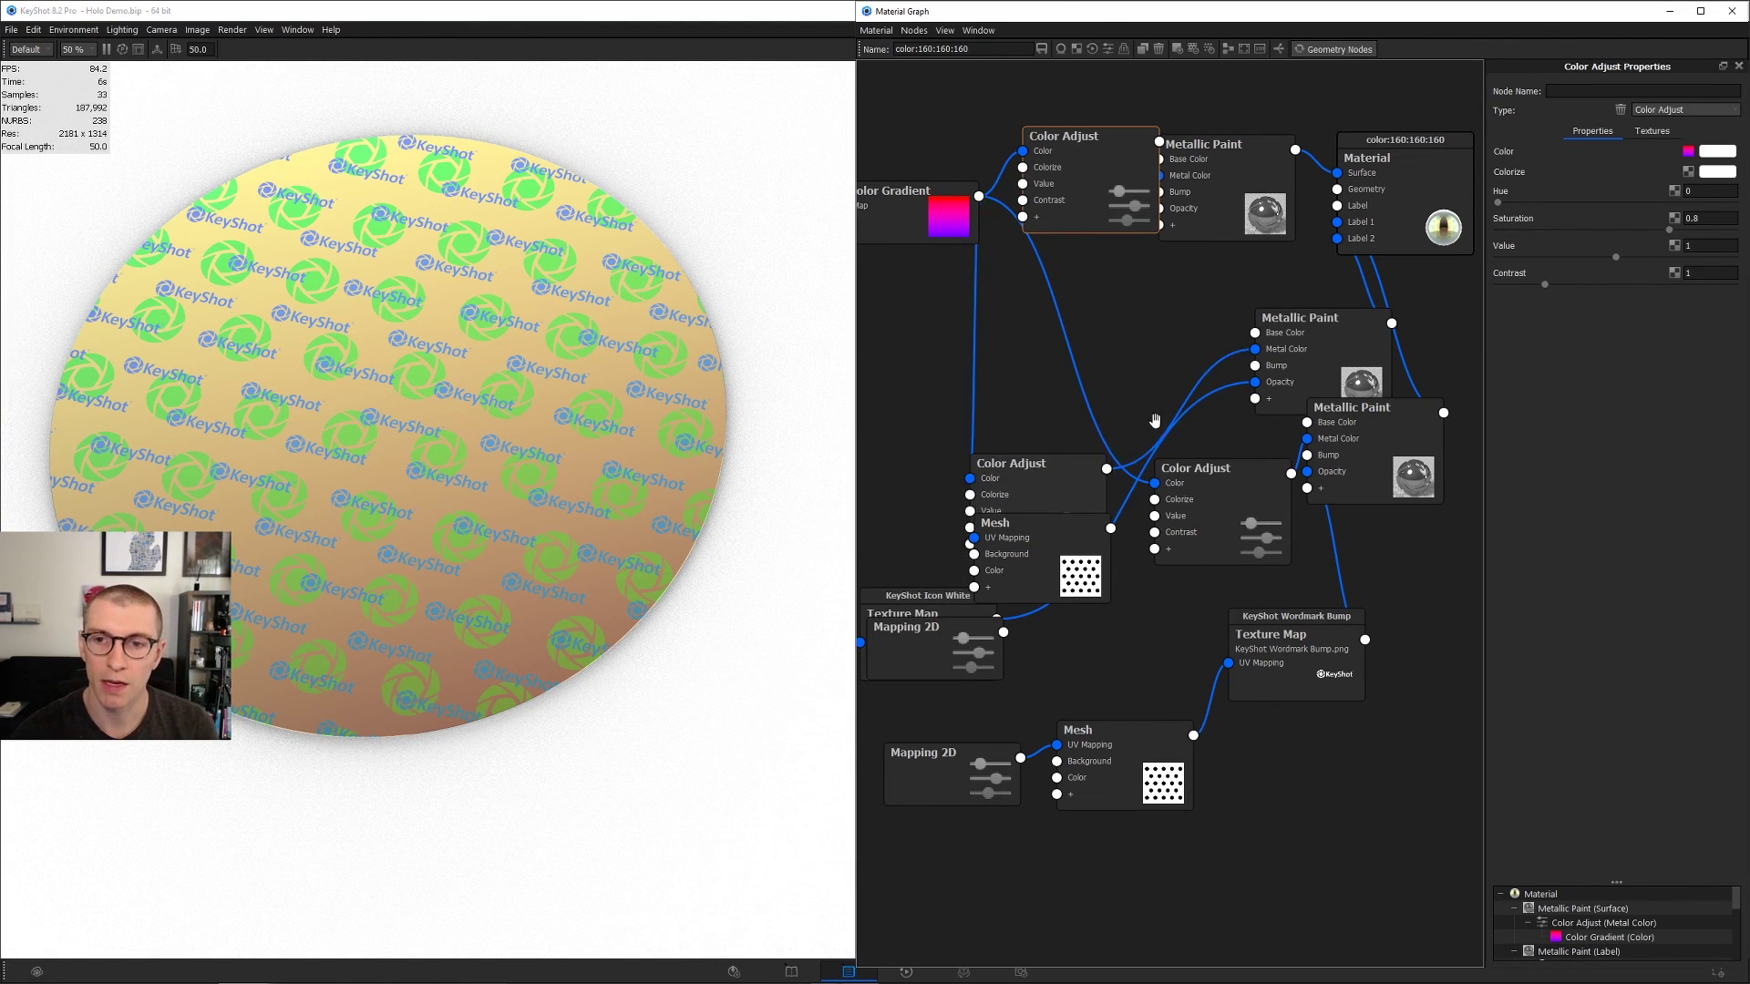
click(1279, 51)
scroll(1242, 503, down, 2)
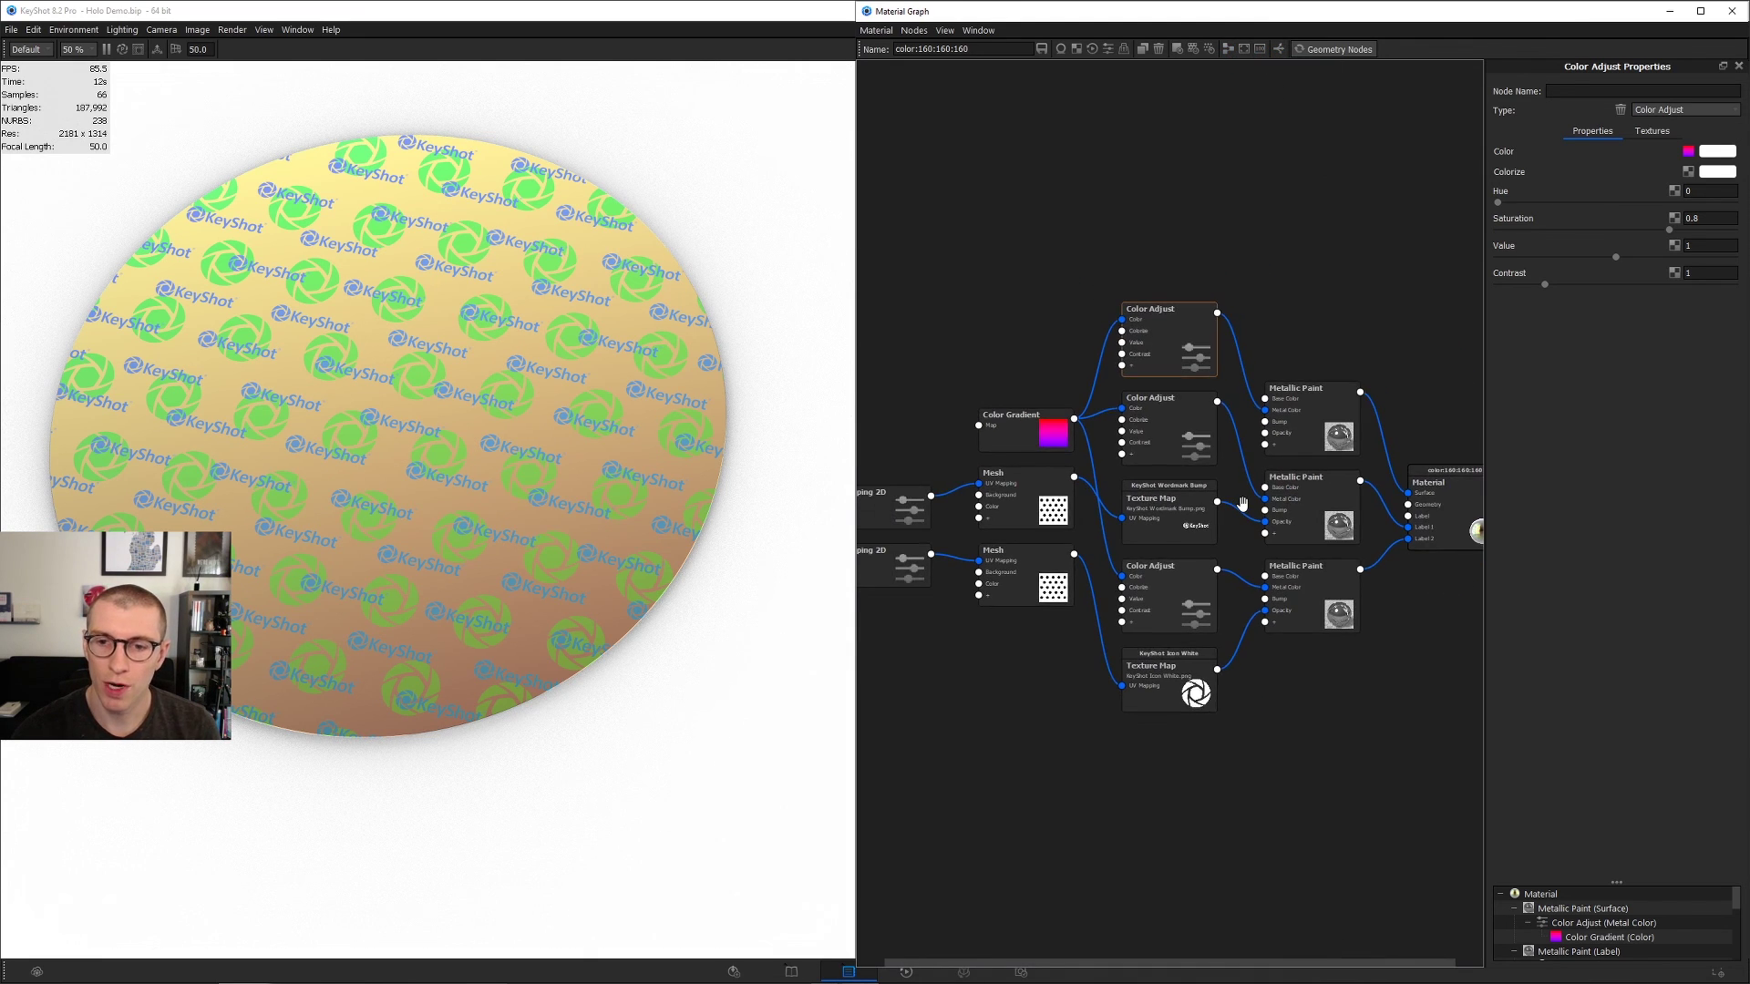
scroll(1242, 503, up, 2)
Step: Move the surface paint's nodes and the Color Gradient up and the wordmark nodes down to open space between them
drag(1176, 258, 1182, 179)
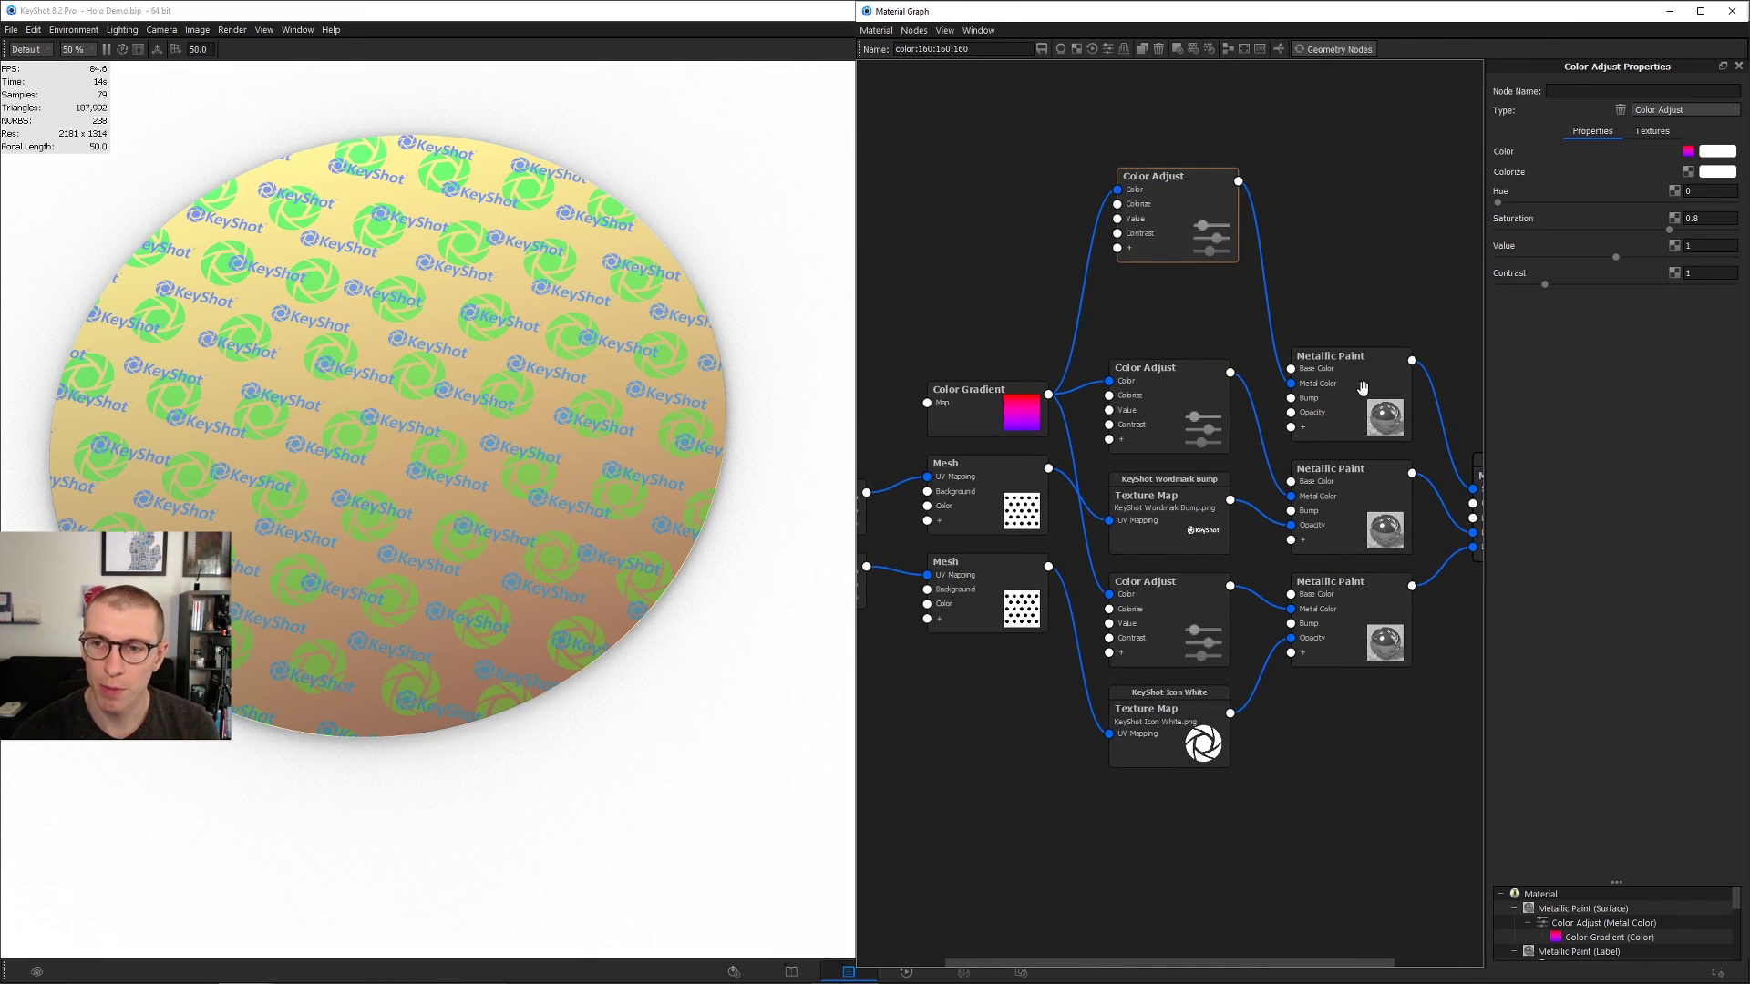
drag(1360, 394, 1357, 280)
drag(1136, 399, 1164, 521)
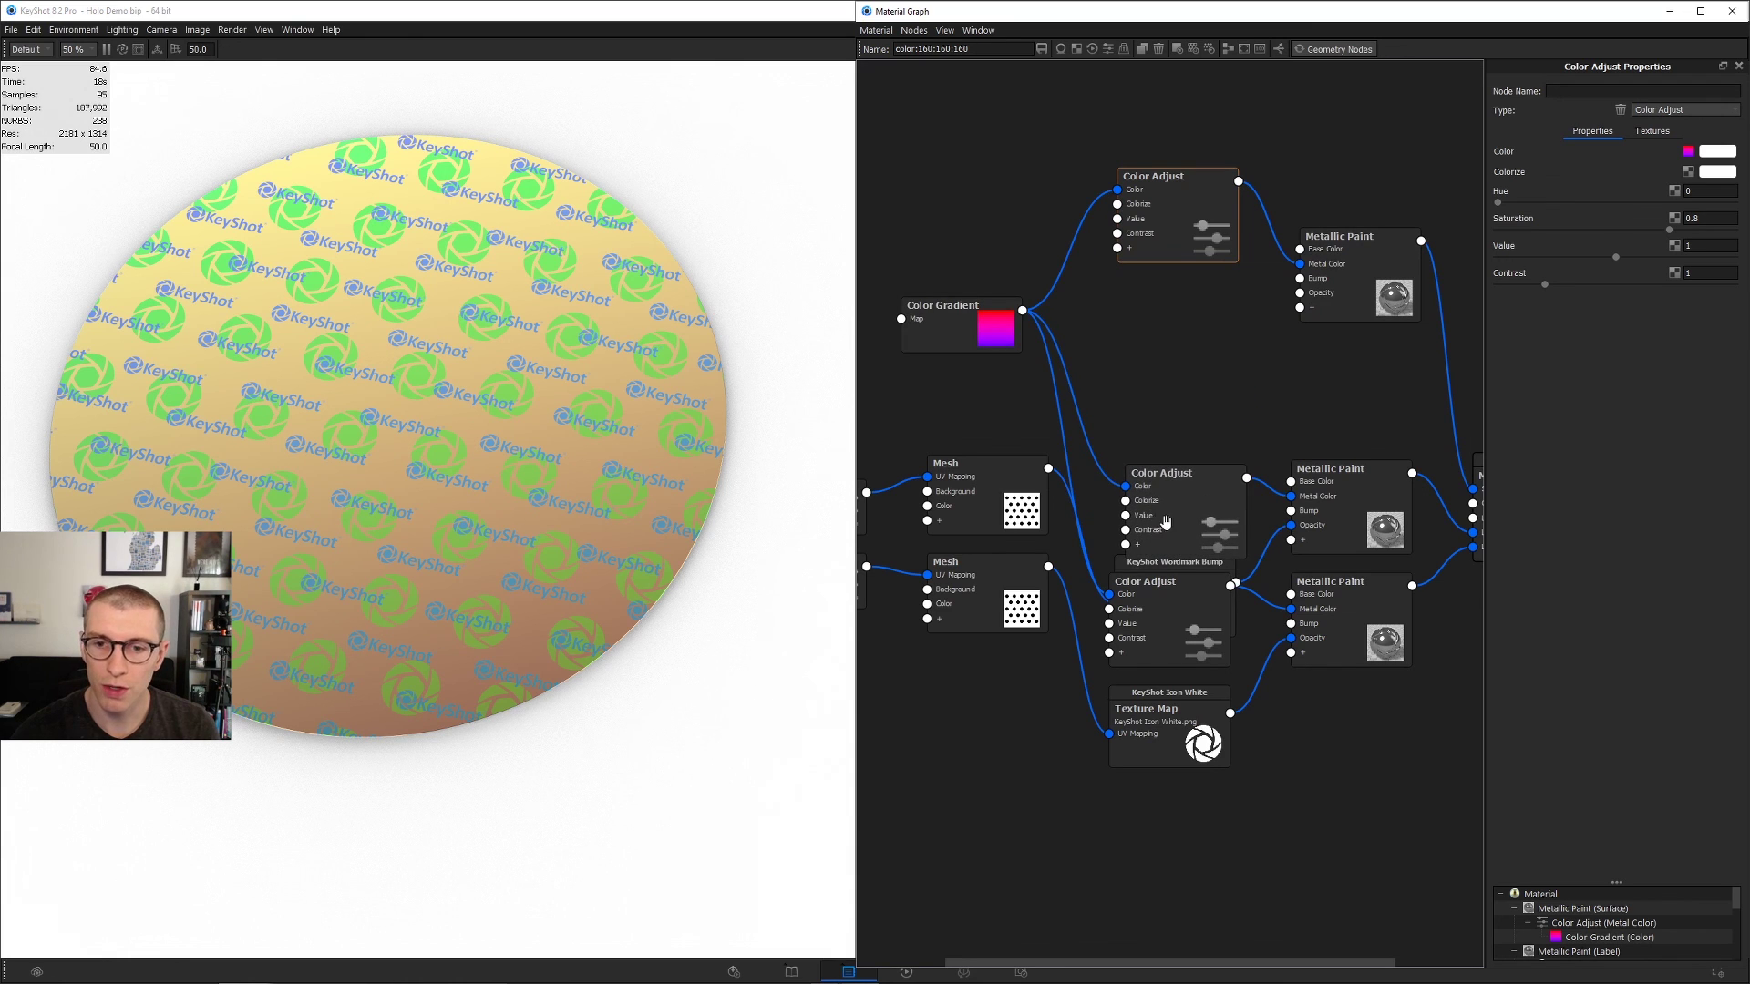
drag(993, 527, 977, 561)
Step: Add a new Mesh texture node and place it below the surface paint's Color Adjust
right_click(1149, 339)
mouse_move(1222, 466)
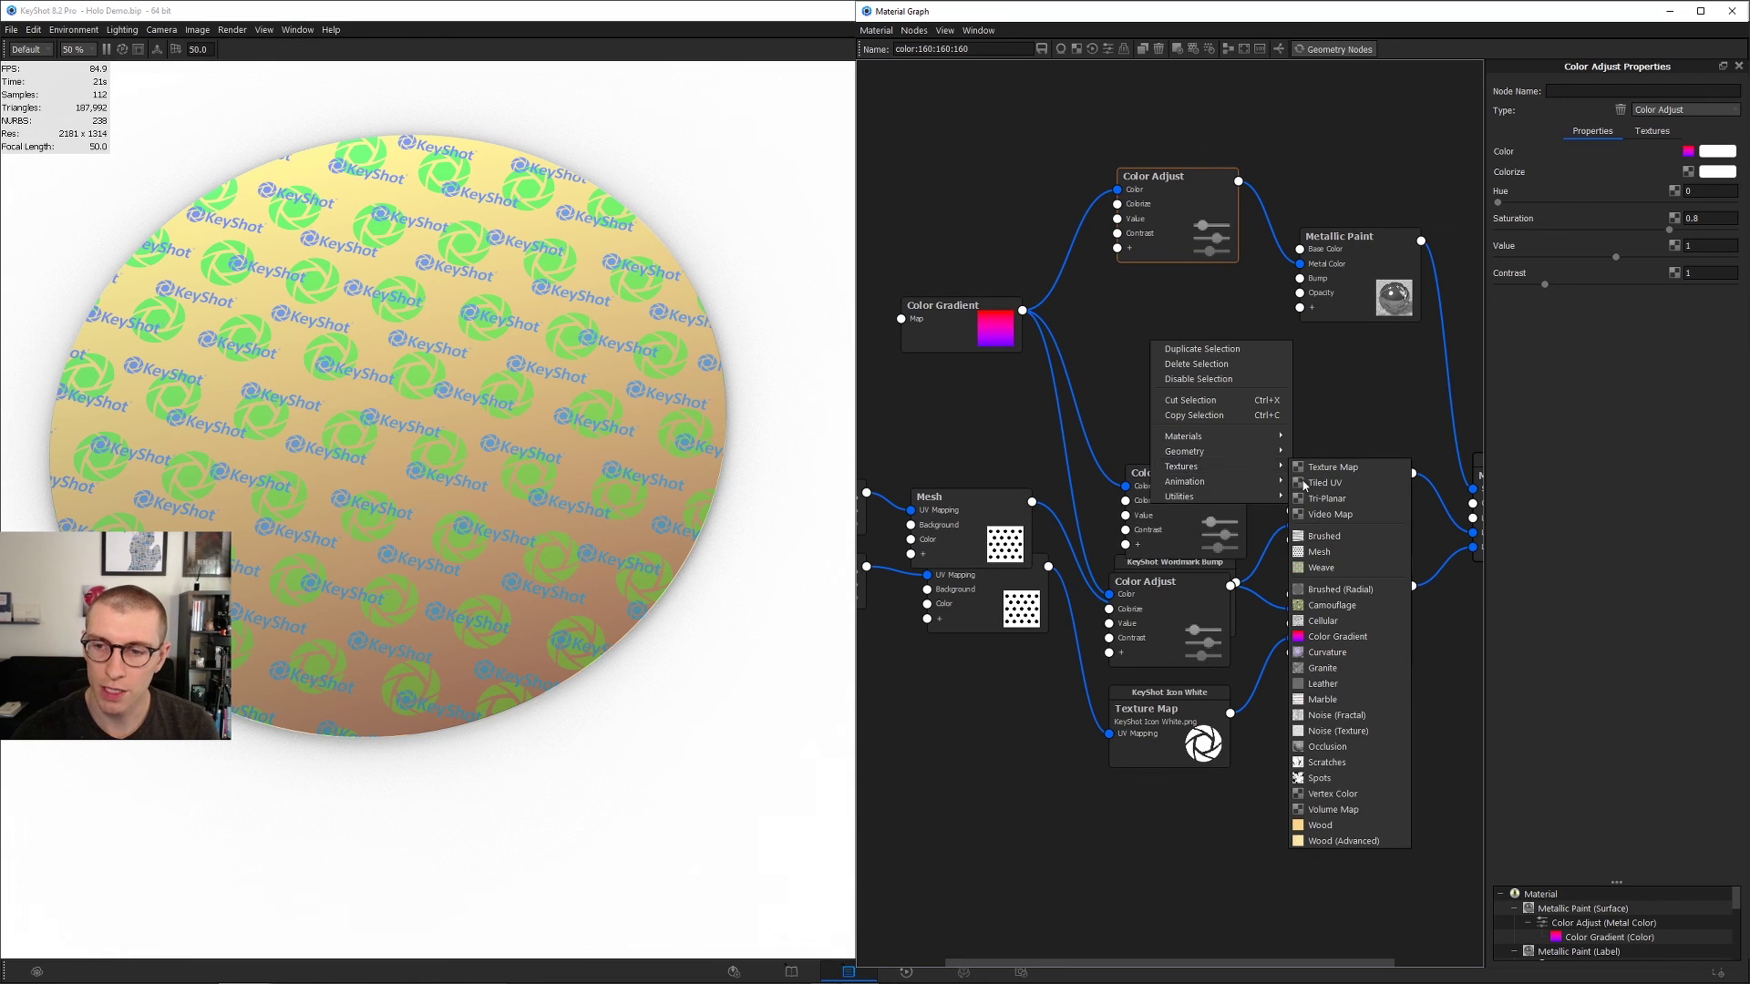
click(1348, 538)
drag(1209, 376, 1155, 371)
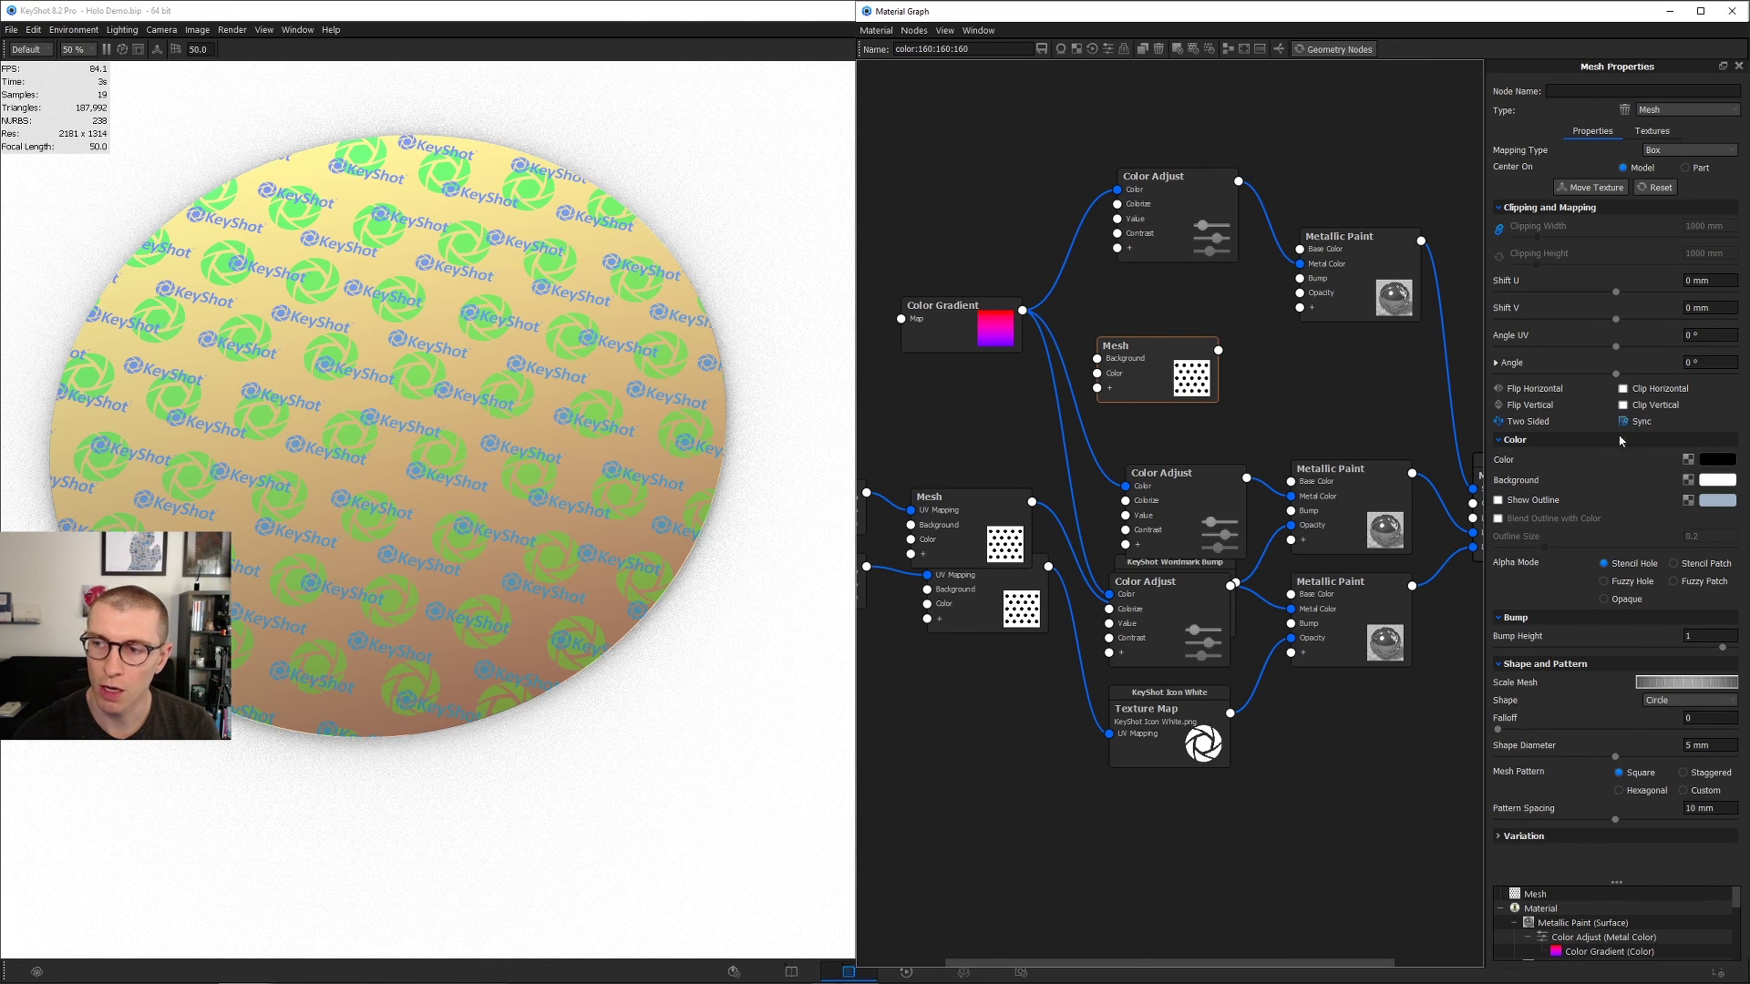
Step: Preview the new Mesh on the sticker and give it a Hexagon shape with a Hexagonal pattern
key(c)
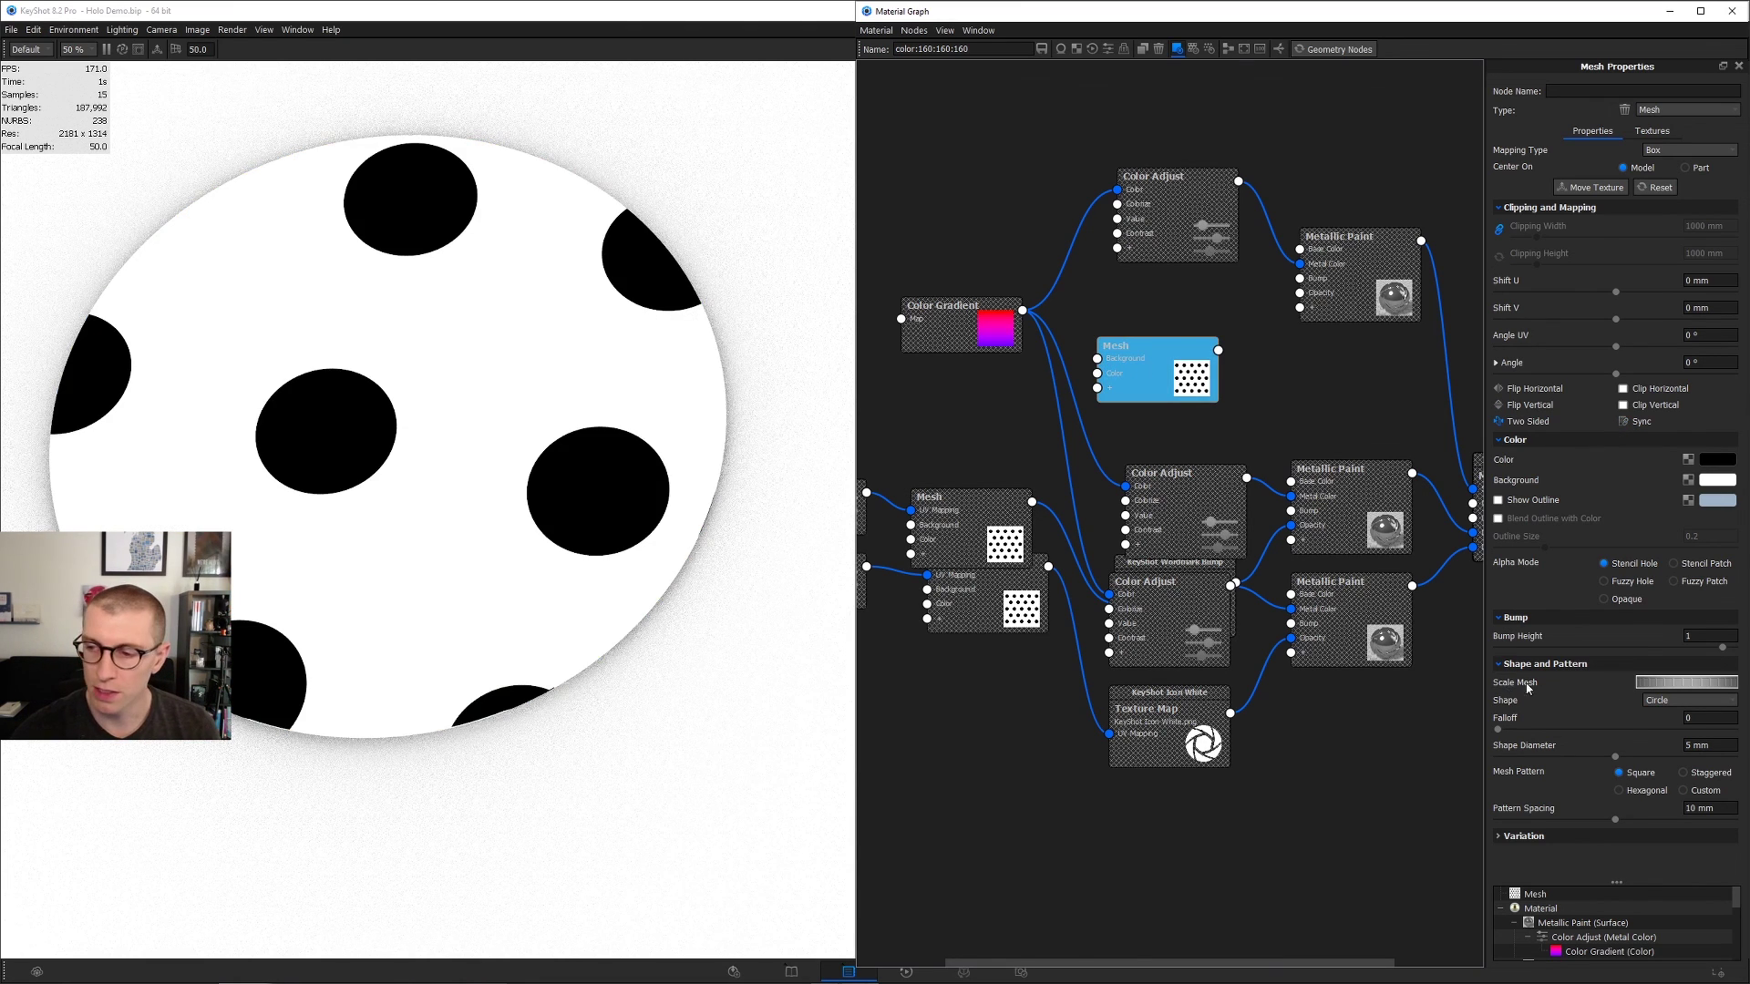
click(1685, 700)
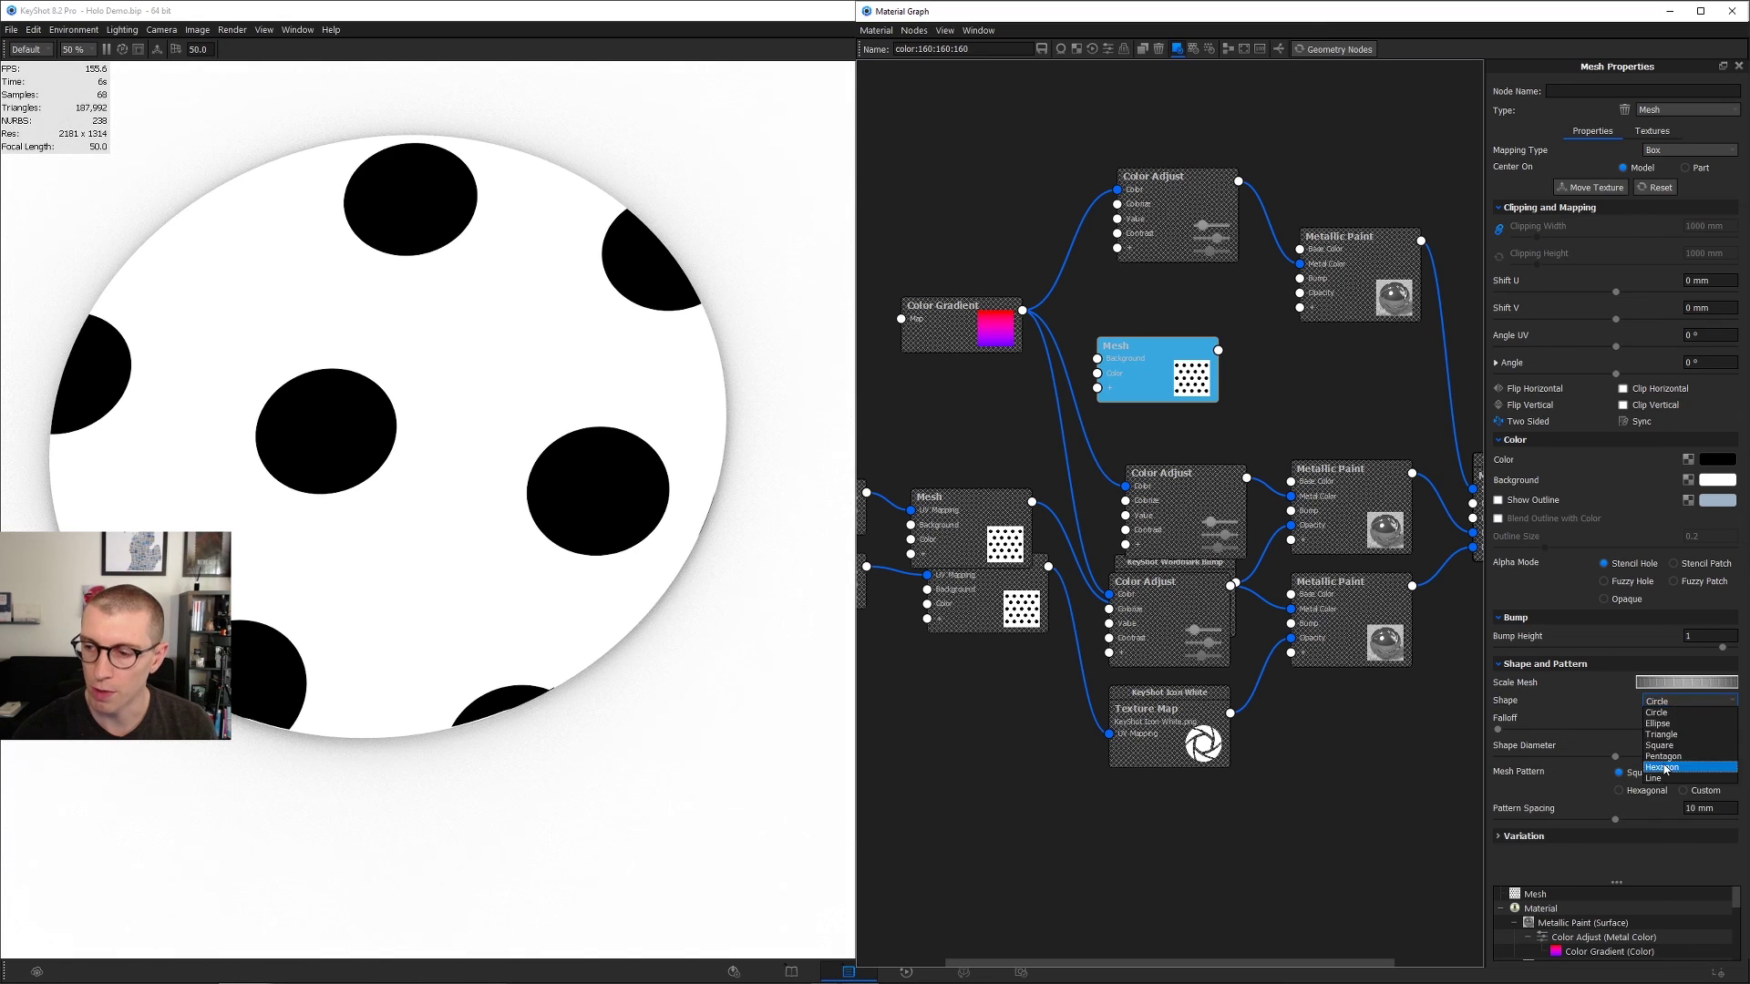
click(1650, 773)
click(1629, 845)
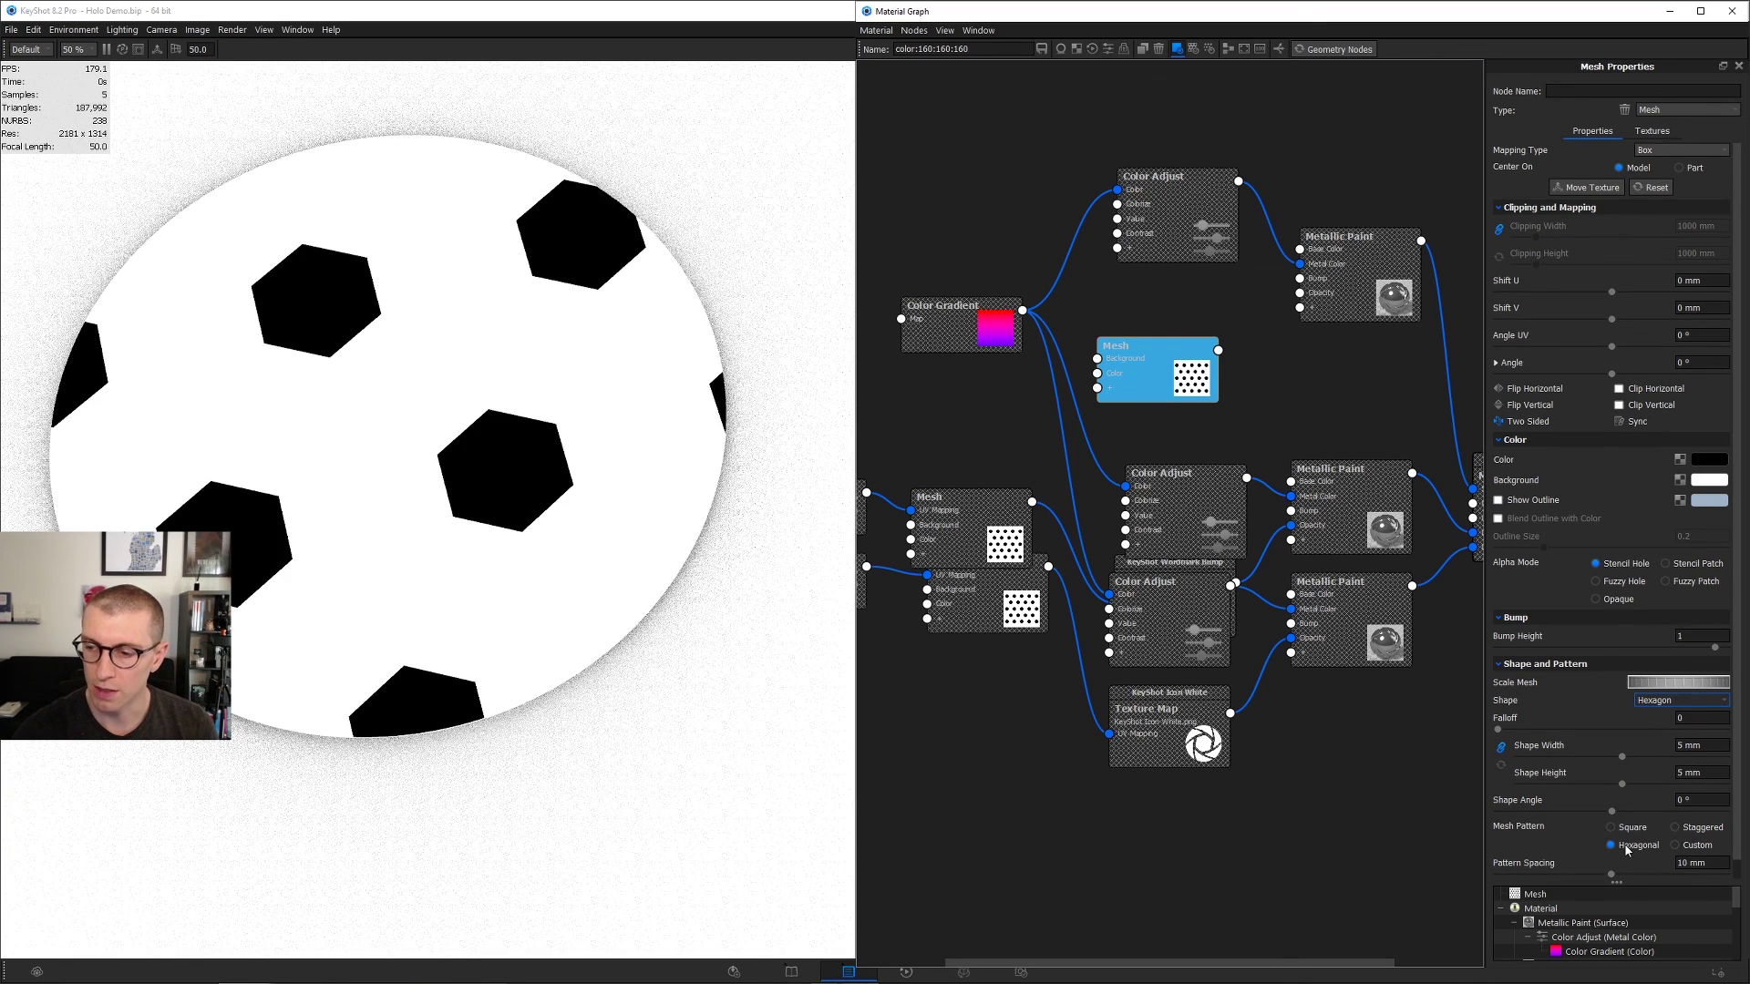
Step: Scale the hexagon Mesh down to about 1.961 mm shape width and height and set its pattern spacing to about 1.812 mm
drag(1684, 684, 1640, 685)
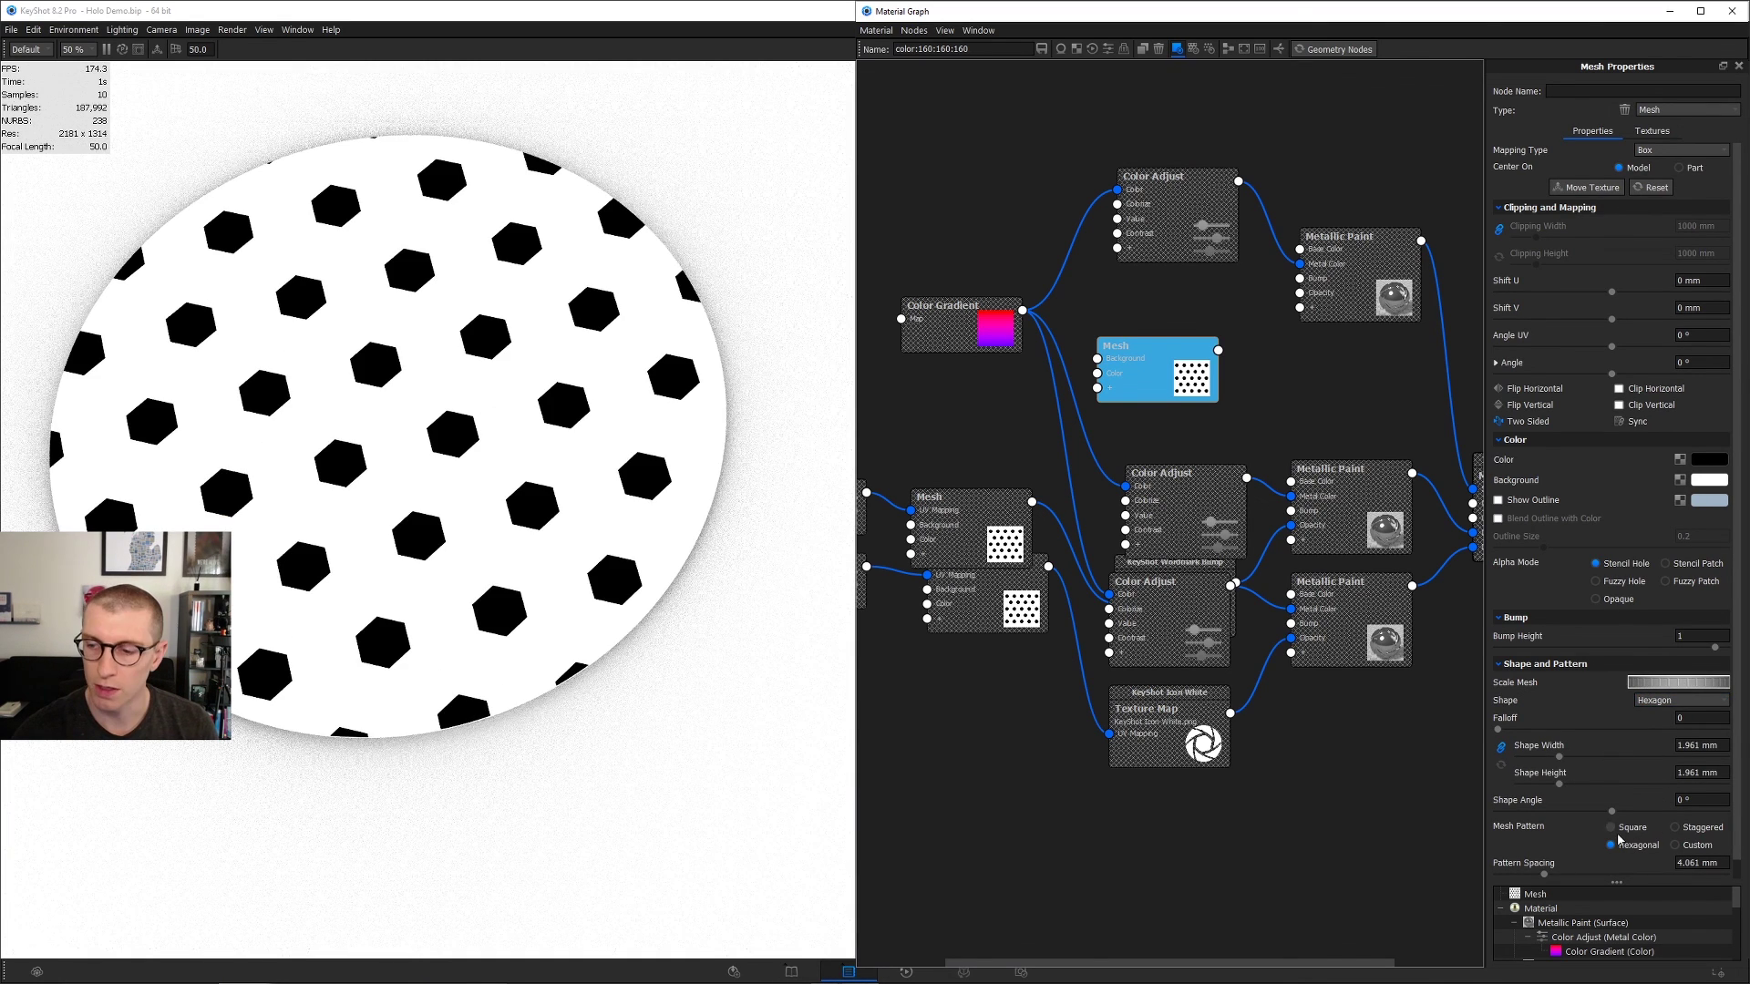
drag(1547, 877, 1602, 857)
scroll(1606, 865, down, 1)
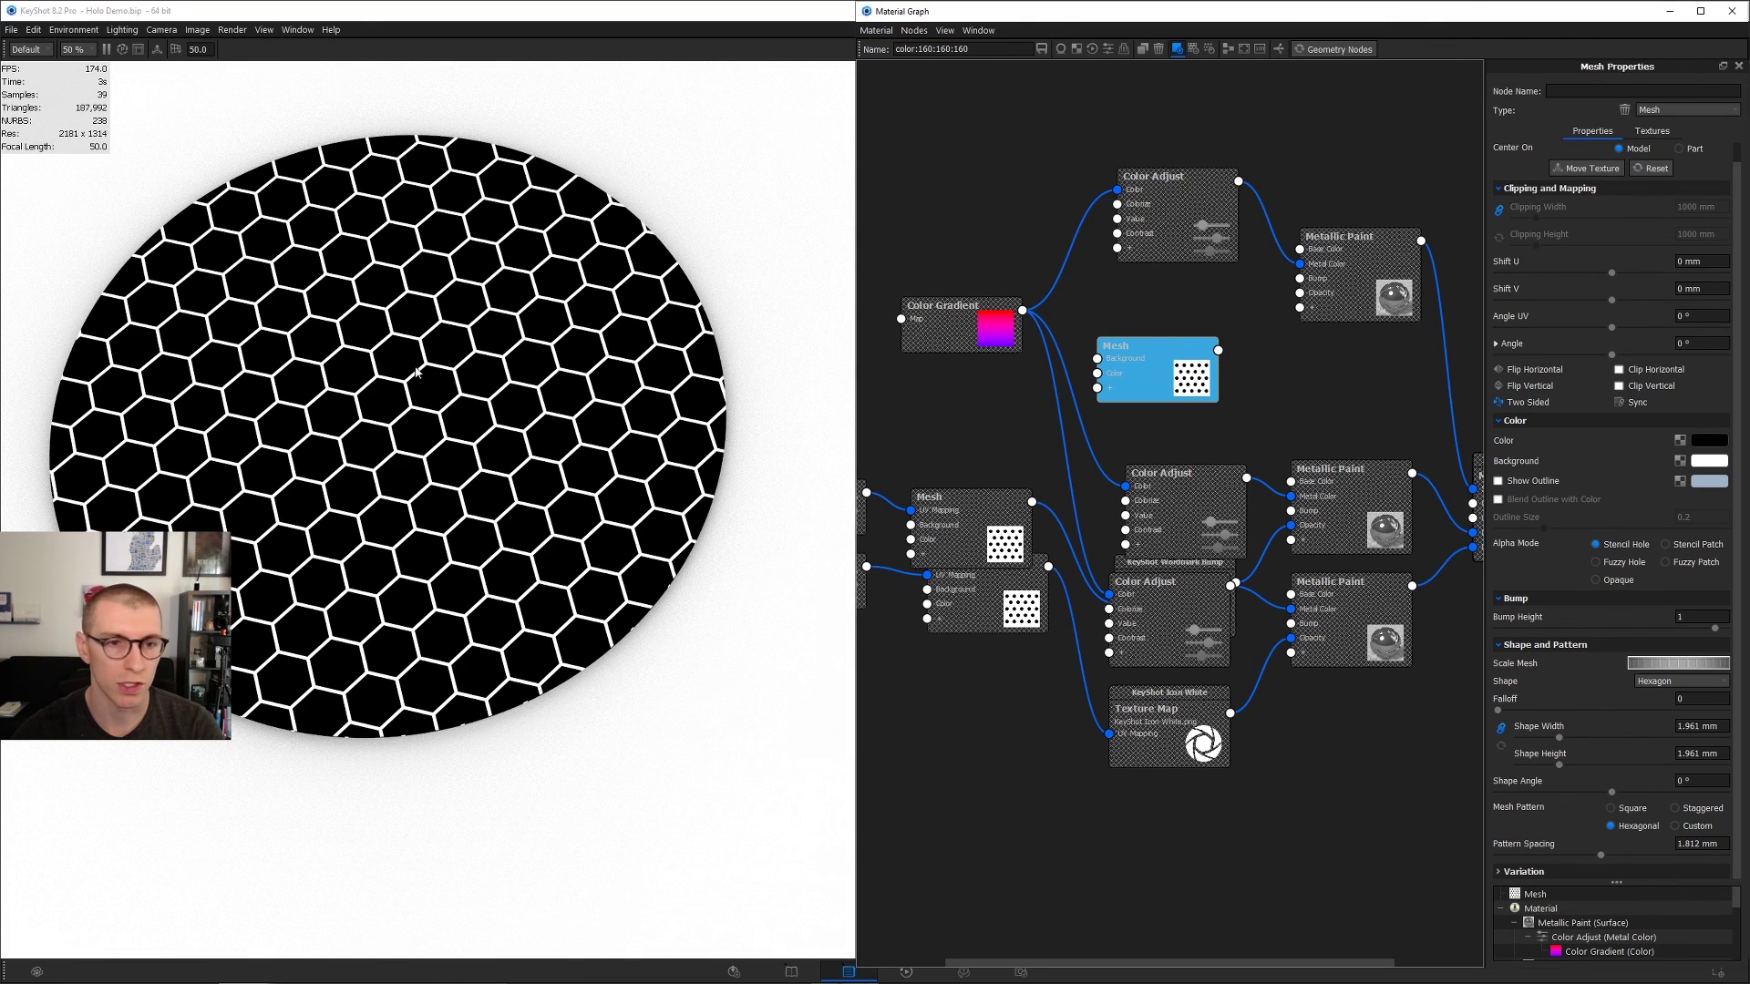
Step: Turn off the Mesh preview and connect the hexagon Mesh to the surface Metallic Paint's Metal Roughness
click(1171, 357)
key(c)
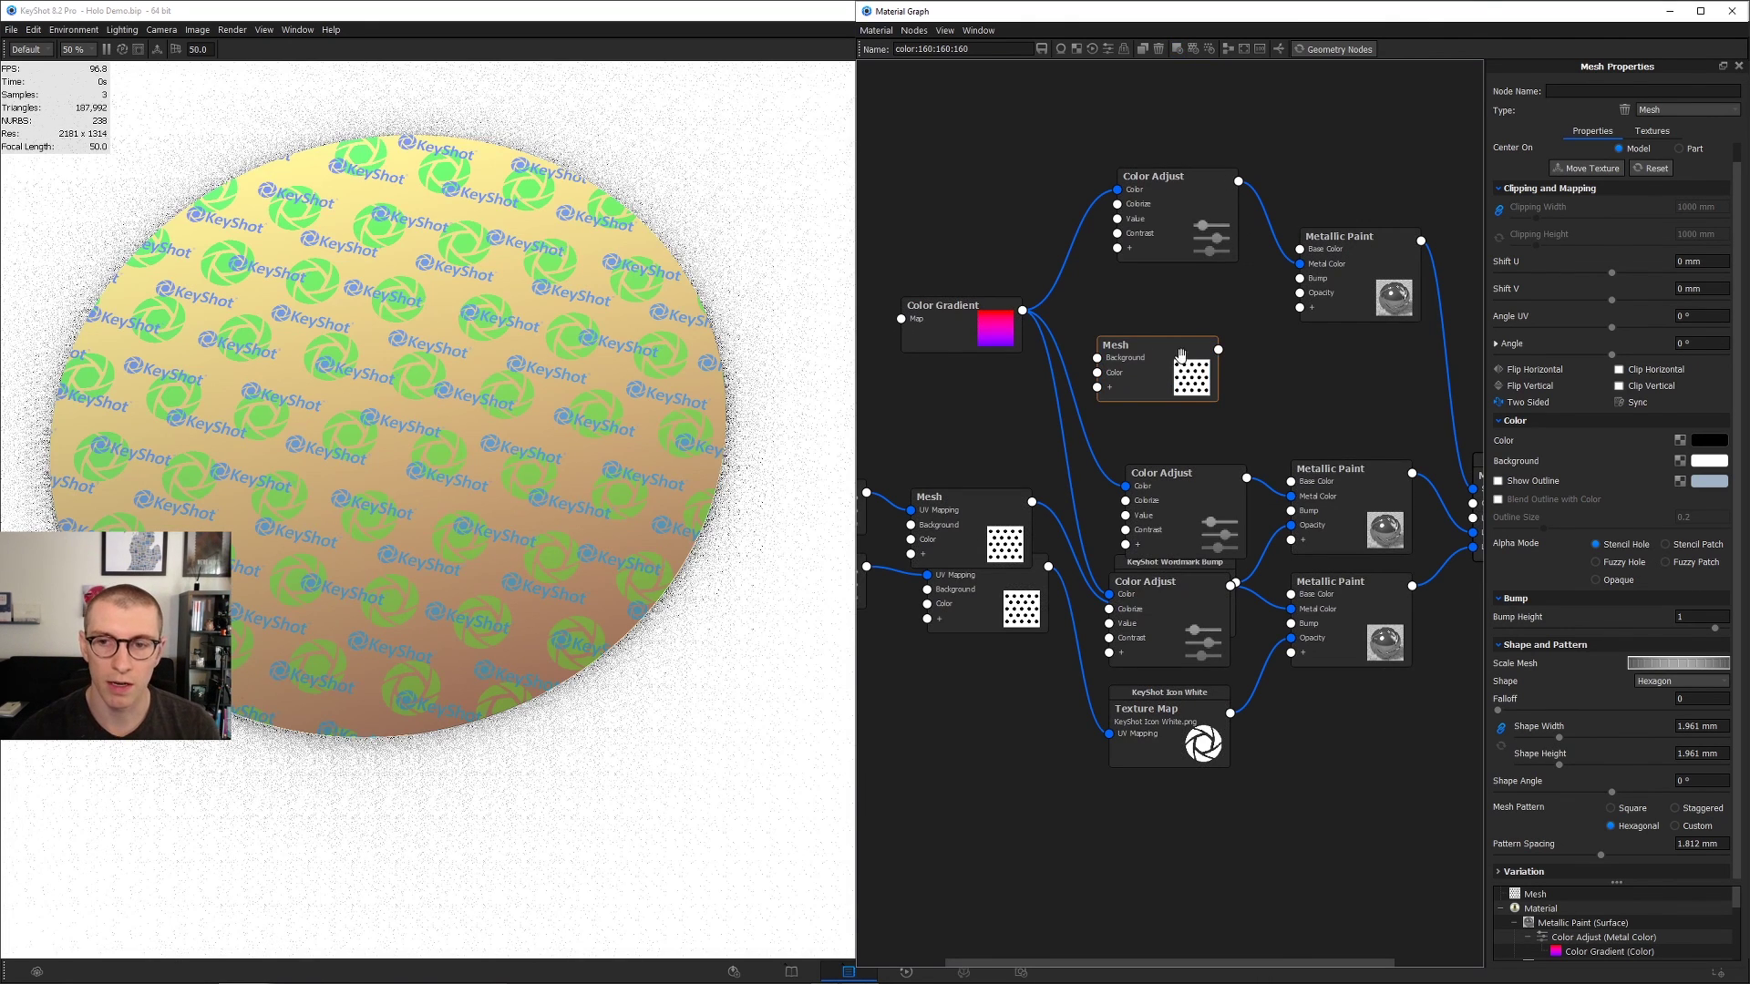
mouse_move(1218, 350)
mouse_down()
mouse_move(1317, 314)
mouse_move(1333, 273)
mouse_move(1354, 303)
mouse_up()
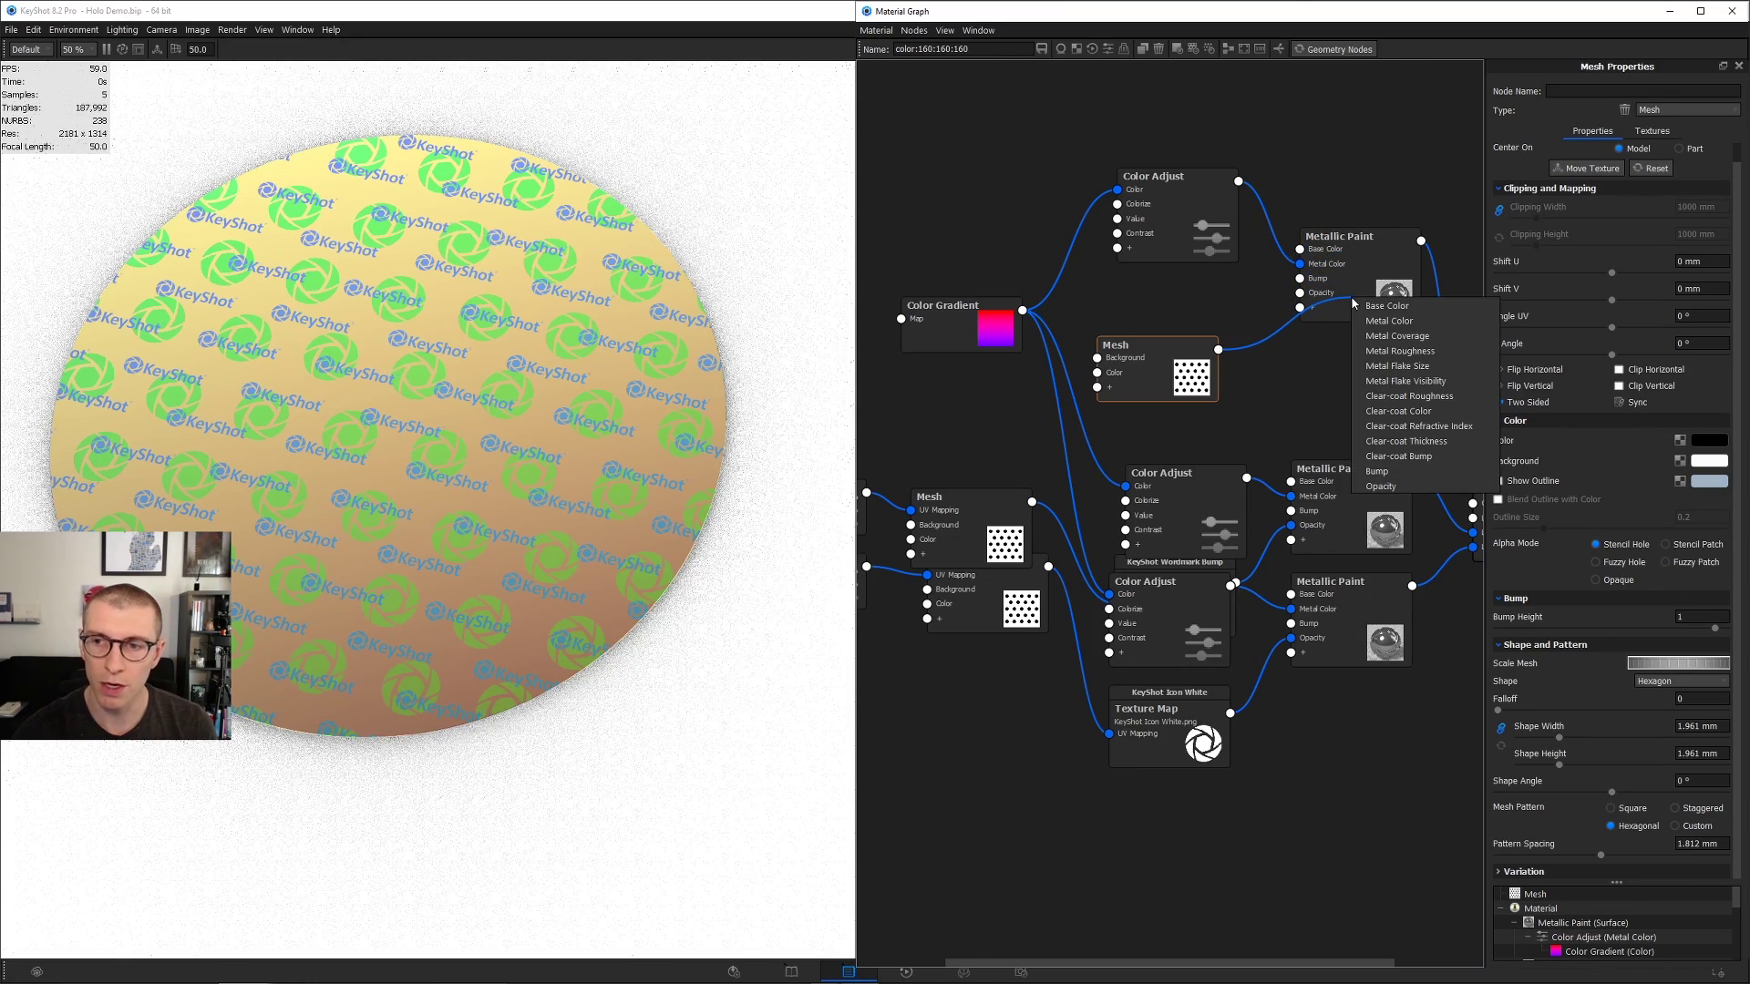
click(1391, 351)
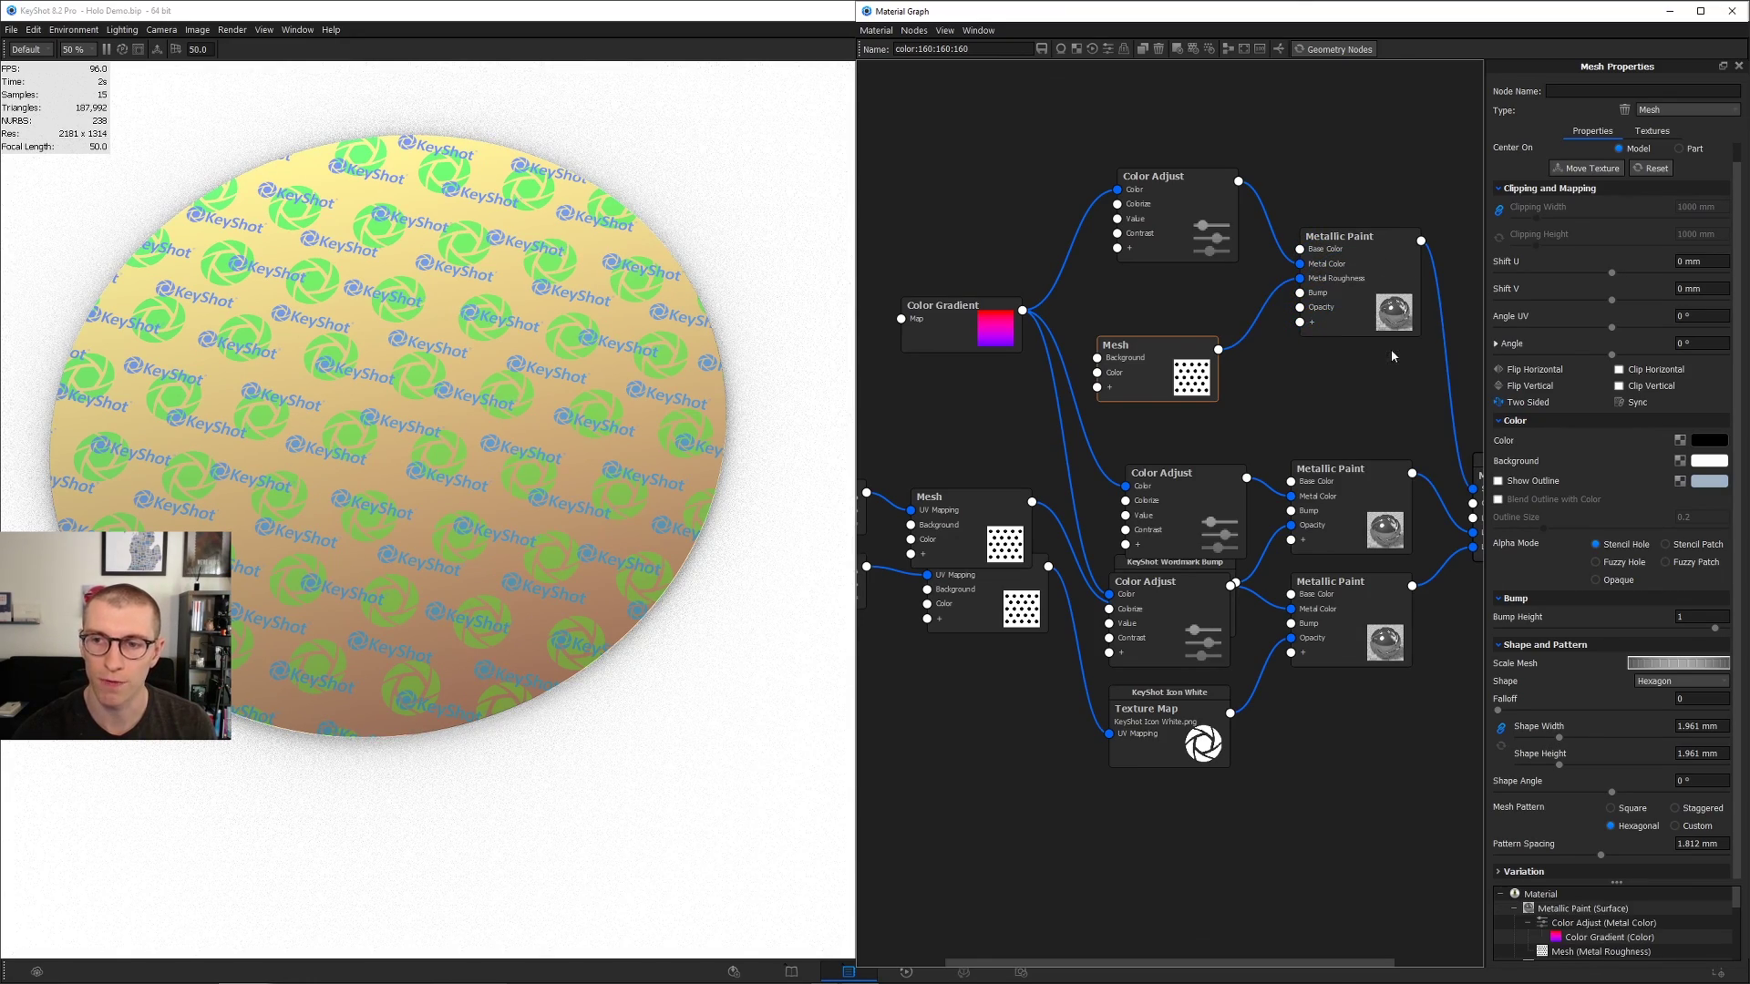
Step: Move the hexagon Mesh node up slightly and darken its background color to a value of about 20%
mouse_move(633, 471)
mouse_down()
mouse_move(633, 346)
mouse_move(634, 471)
mouse_up()
middle_drag(634, 471, 471, 453)
scroll(471, 453, up, 5)
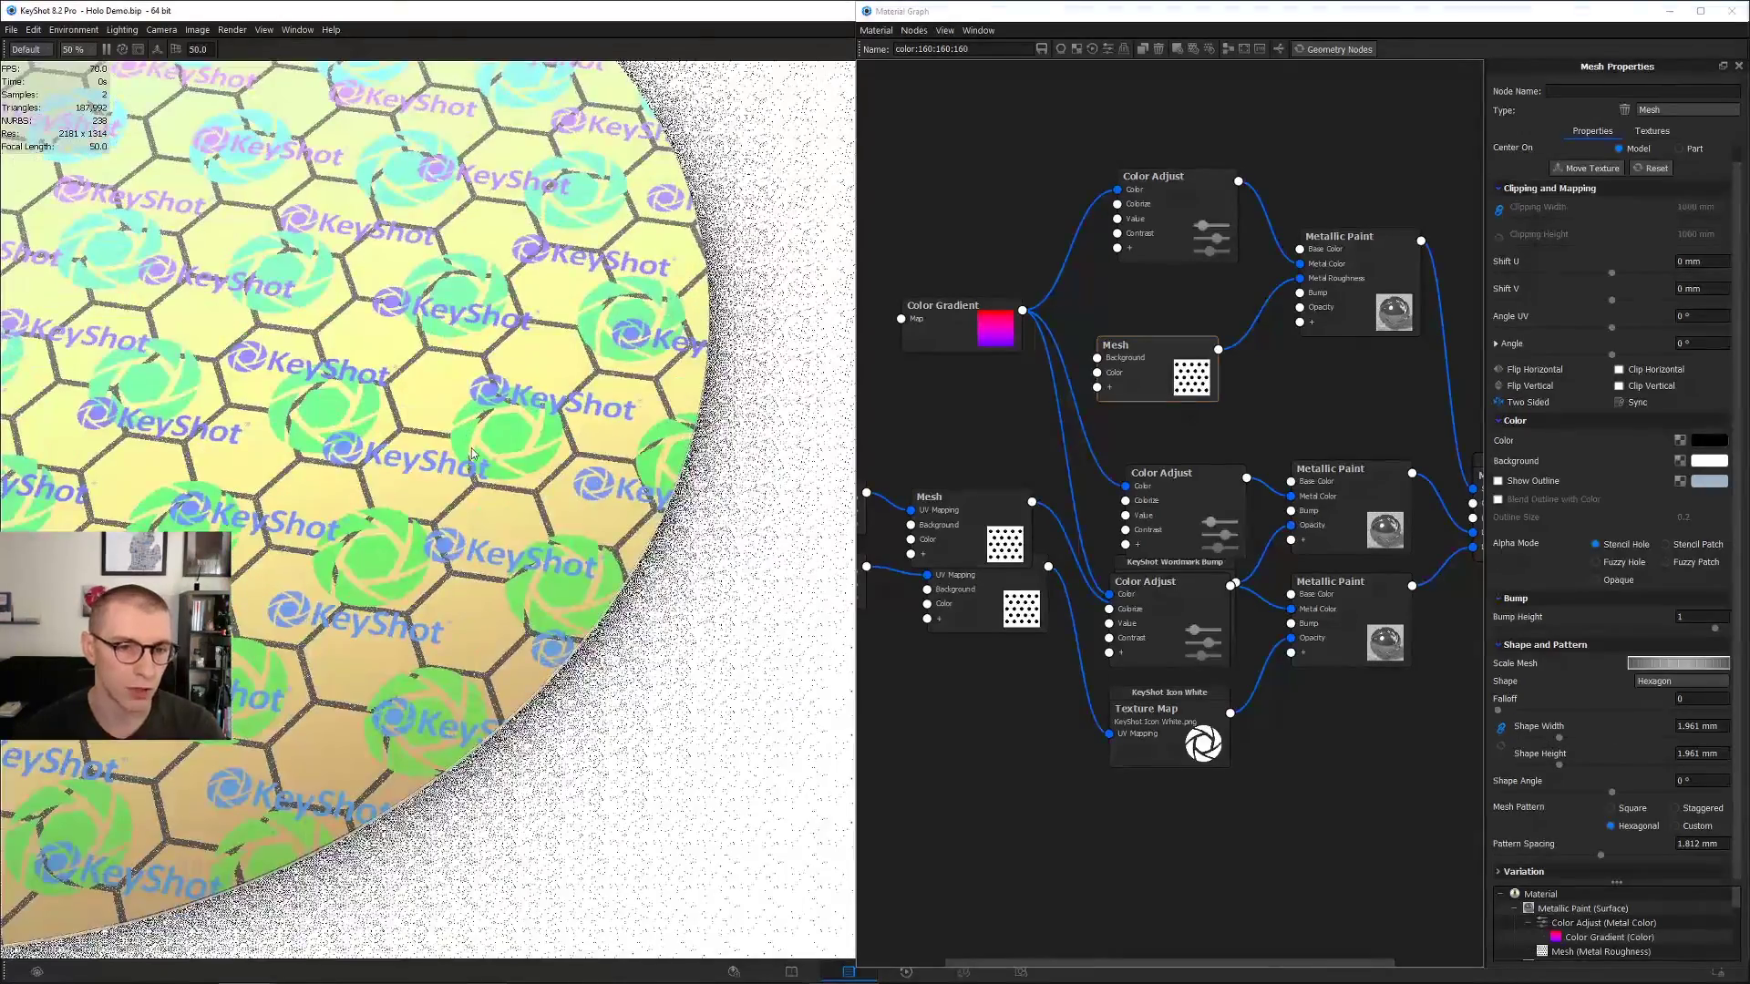
scroll(472, 453, up, 4)
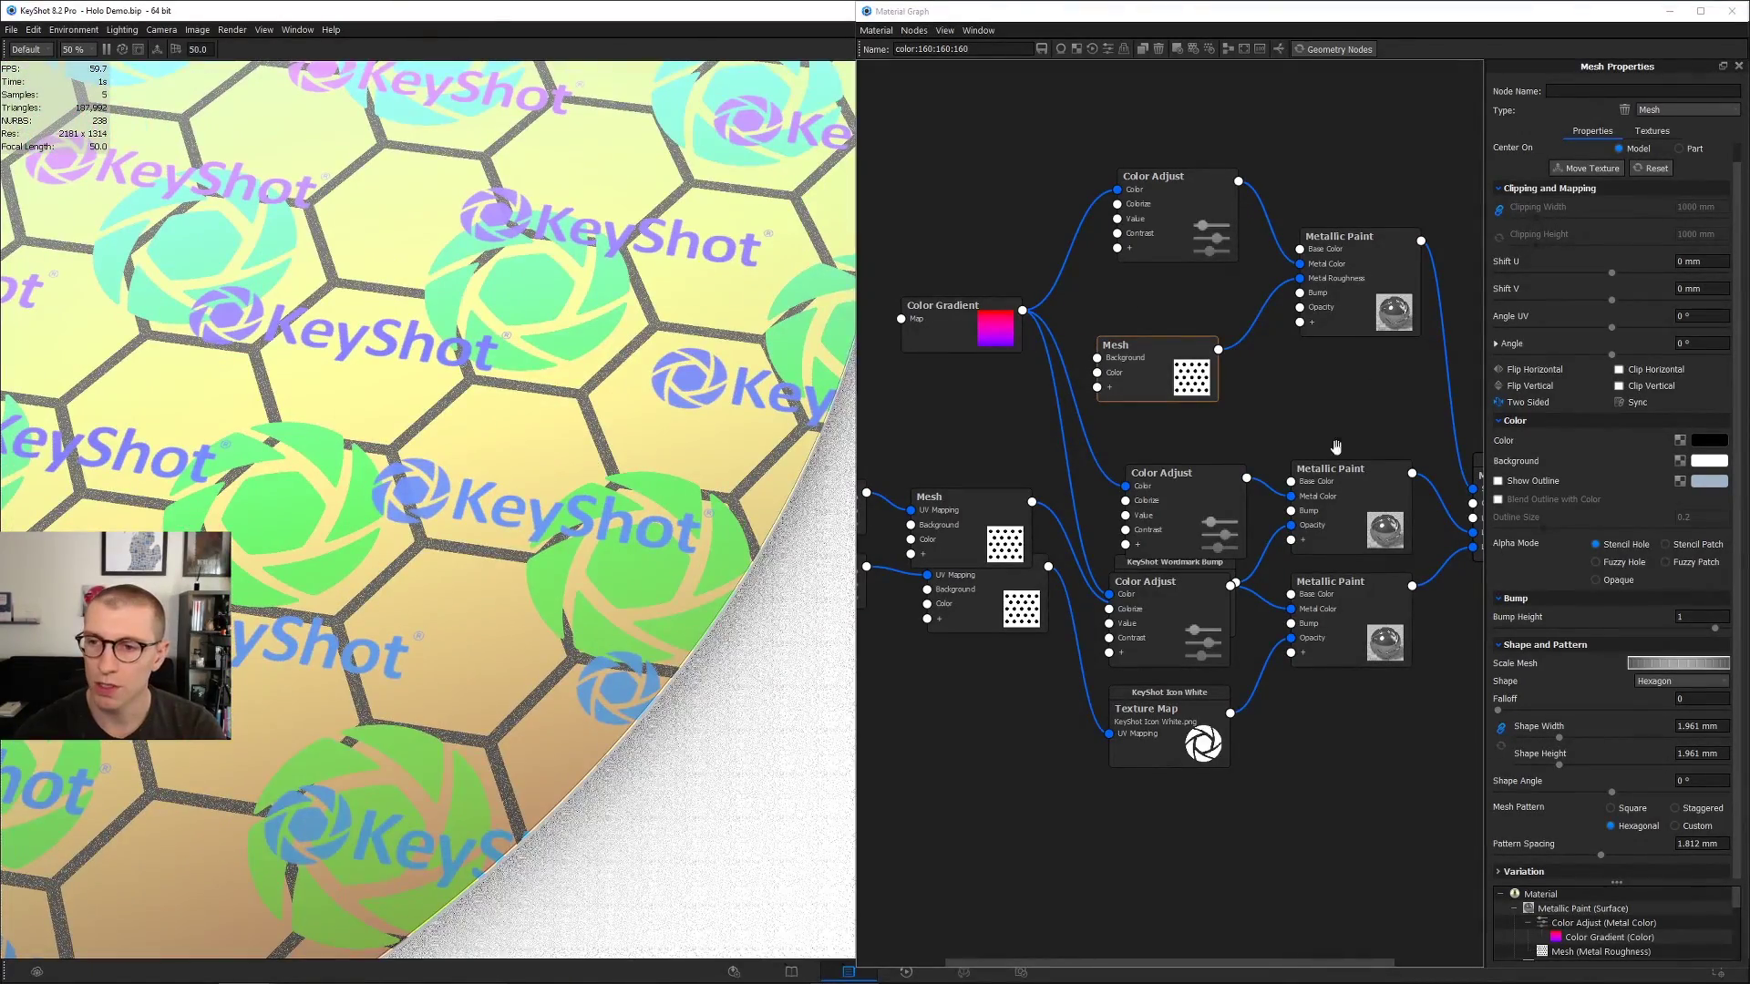
drag(1147, 350, 1164, 318)
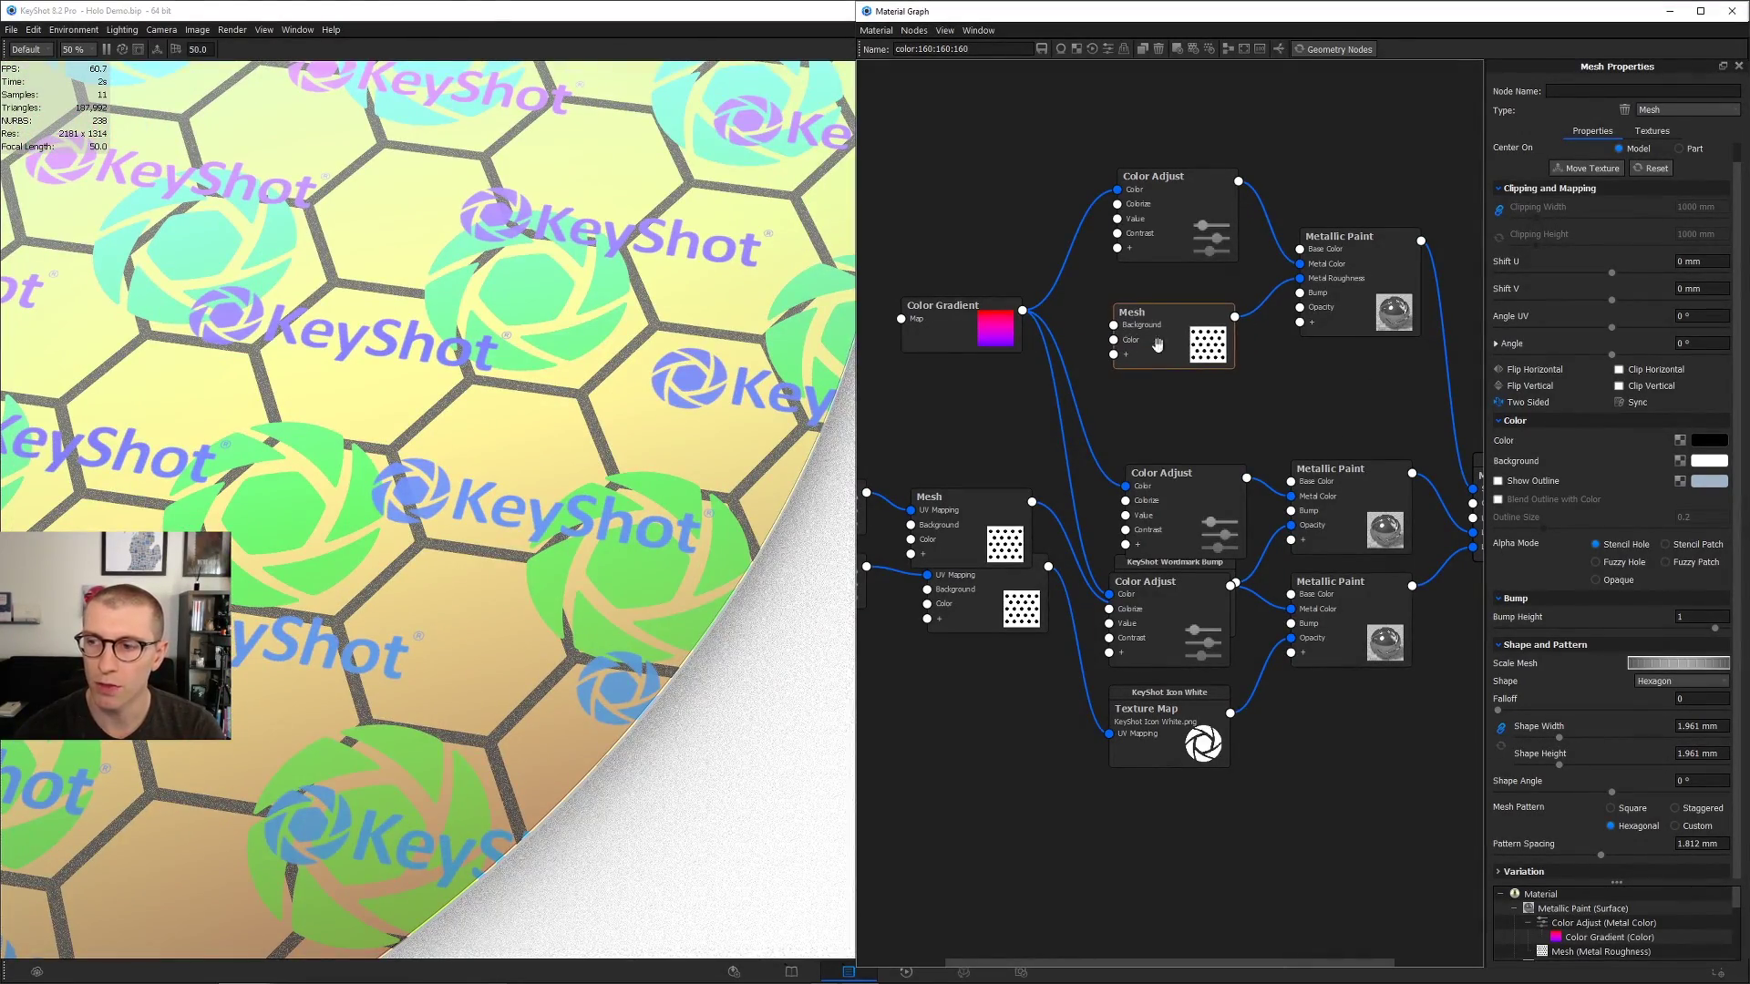
click(1709, 461)
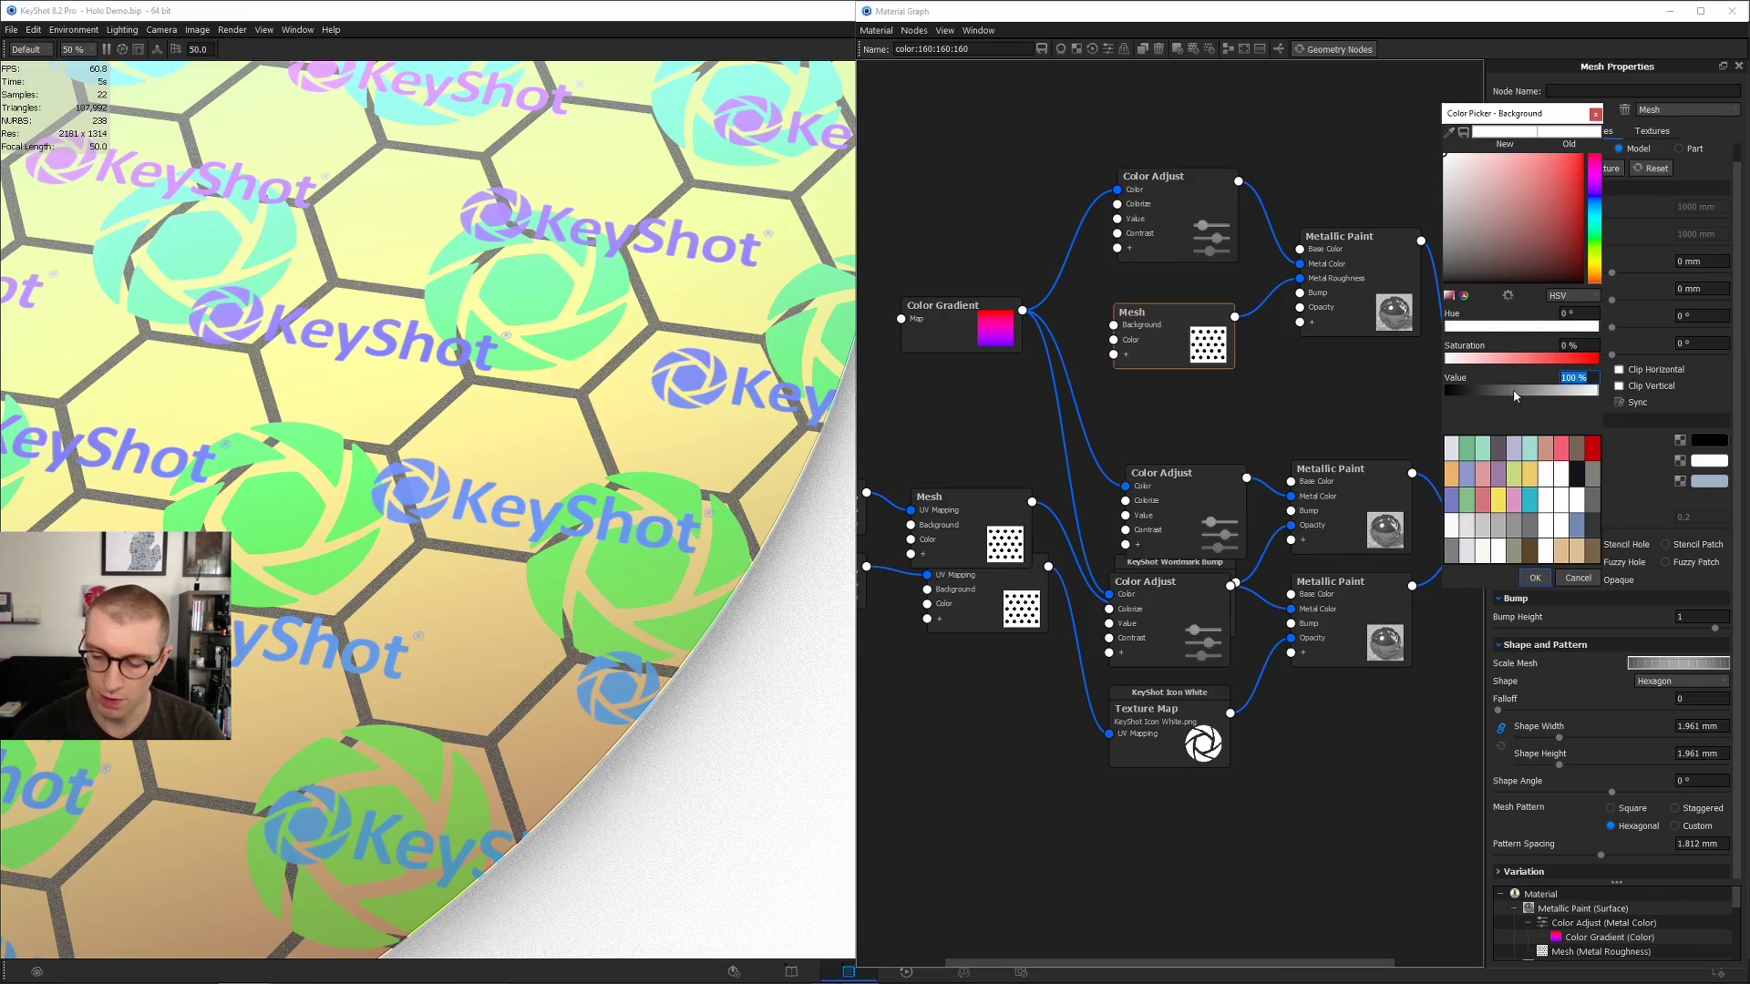
drag(1516, 396, 1476, 391)
scroll(513, 303, down, 5)
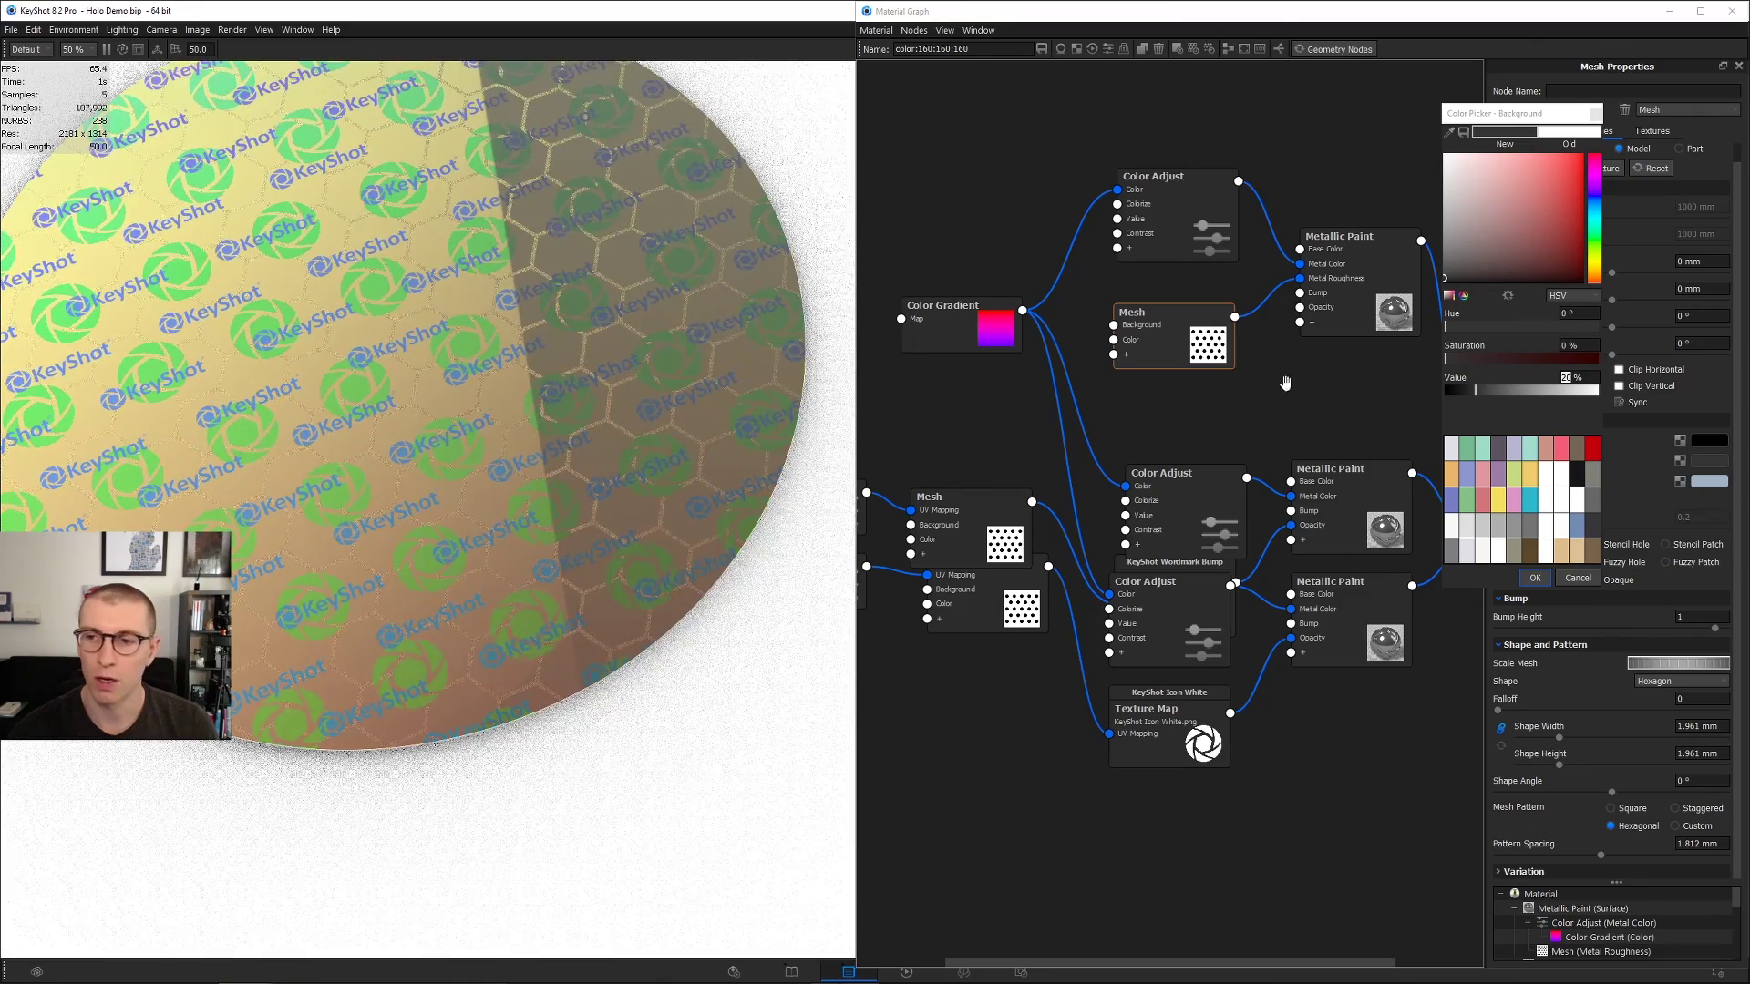
click(1535, 578)
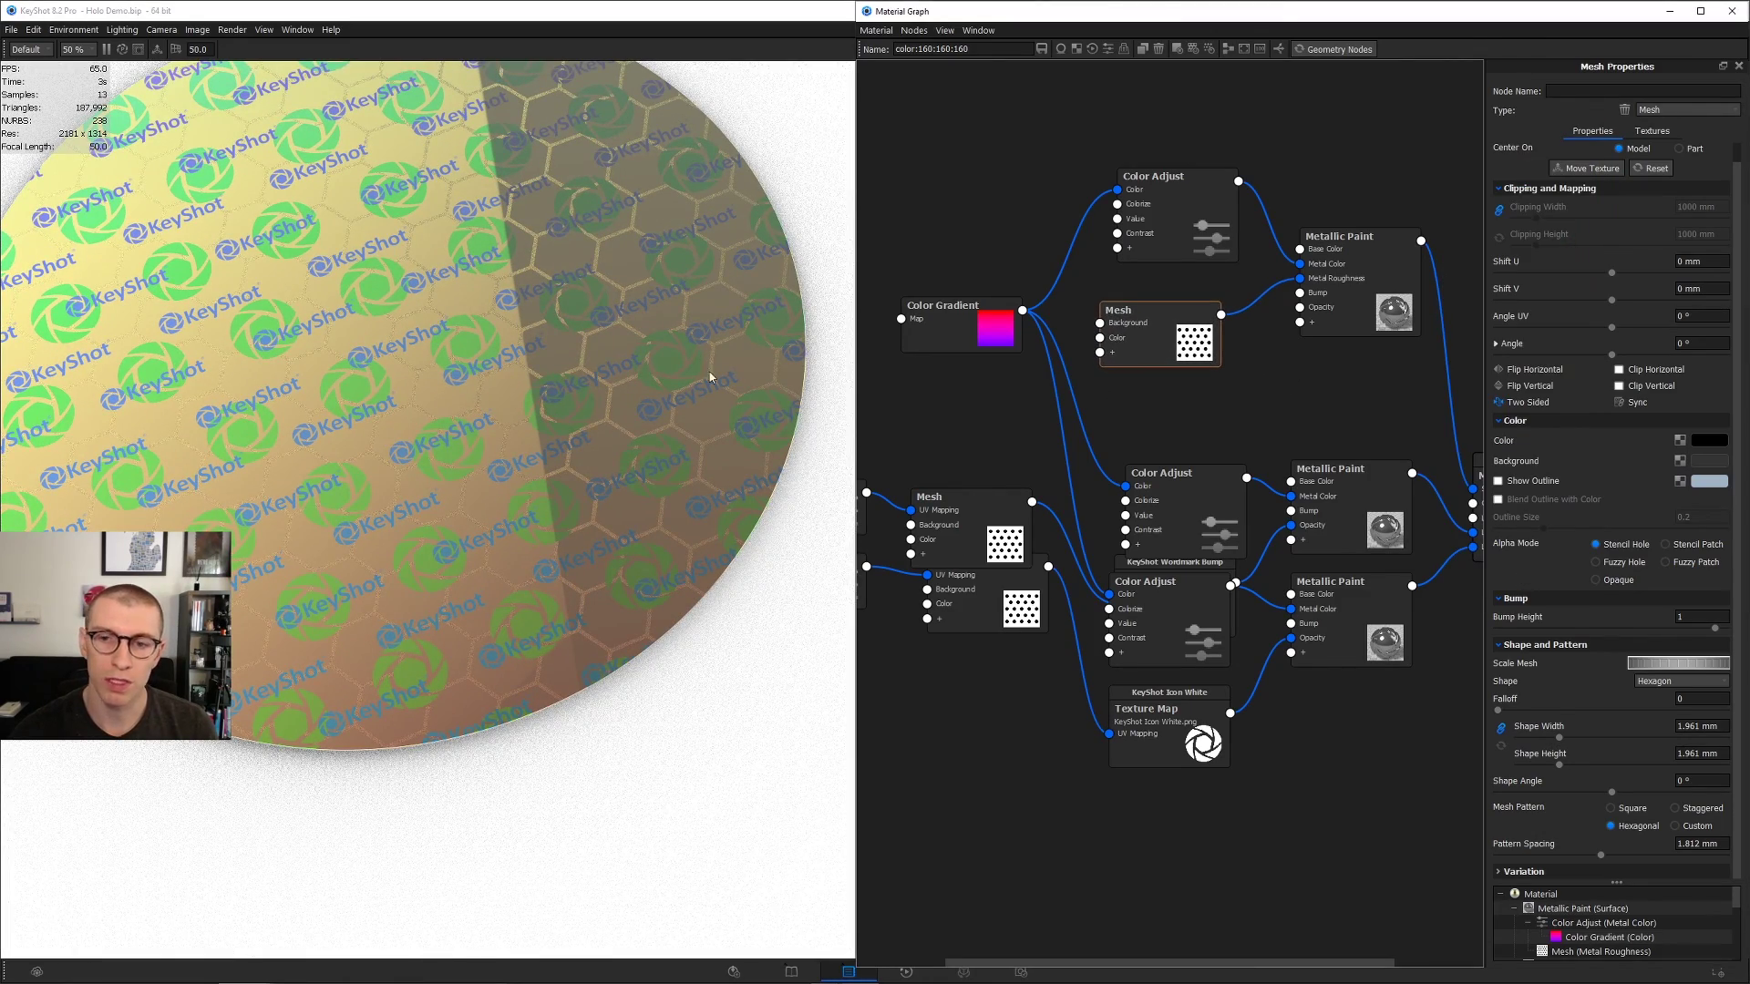
Step: Spread out the label nodes and connect the hexagon Mesh to the icon Metallic Paint's Metal Roughness
drag(1340, 490, 1347, 462)
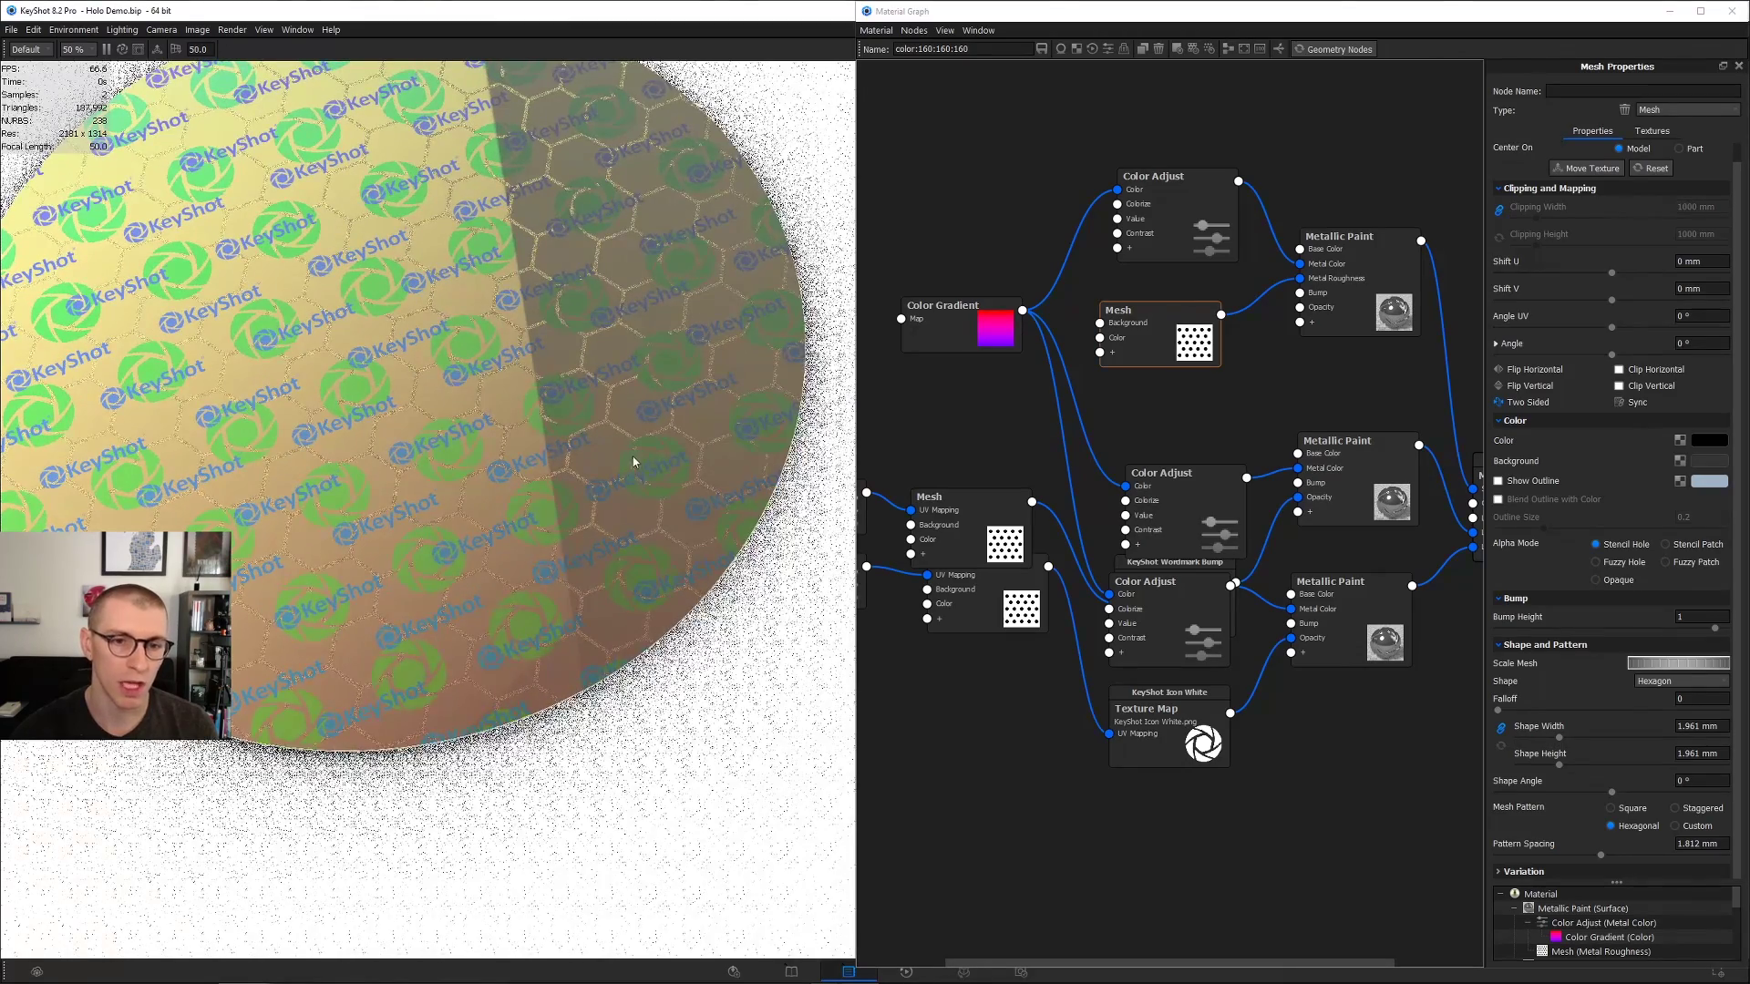
drag(1184, 737, 1182, 725)
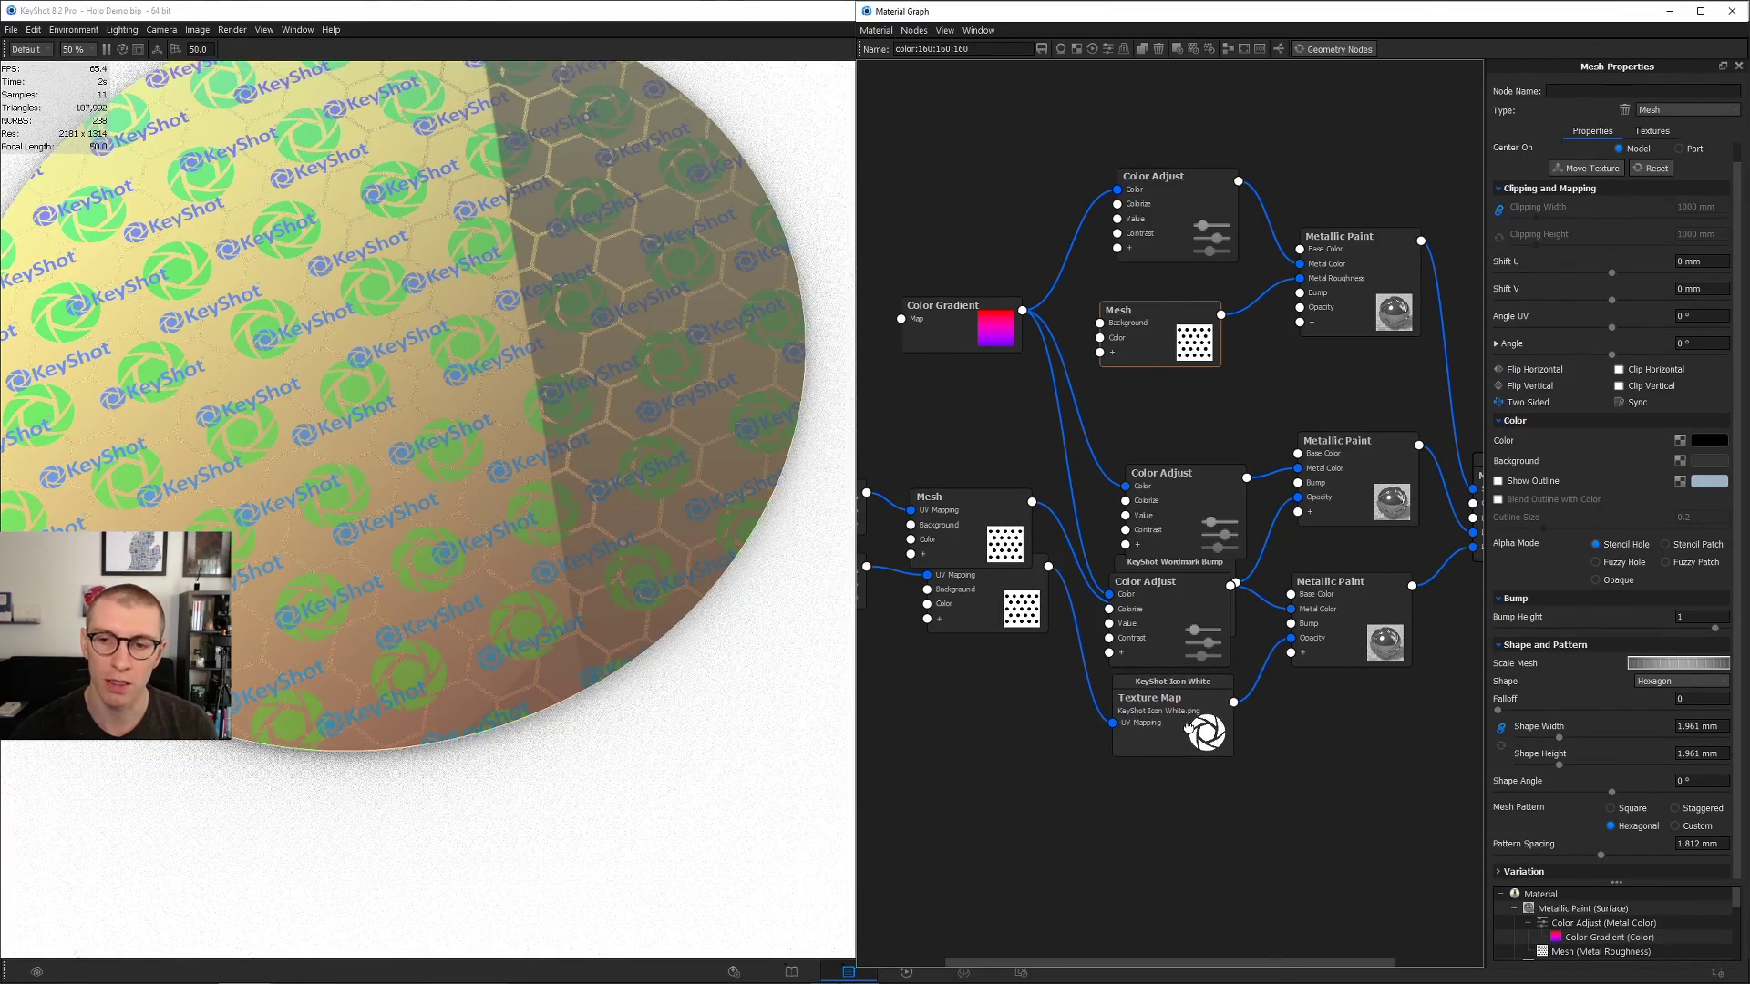
drag(1221, 315, 1330, 674)
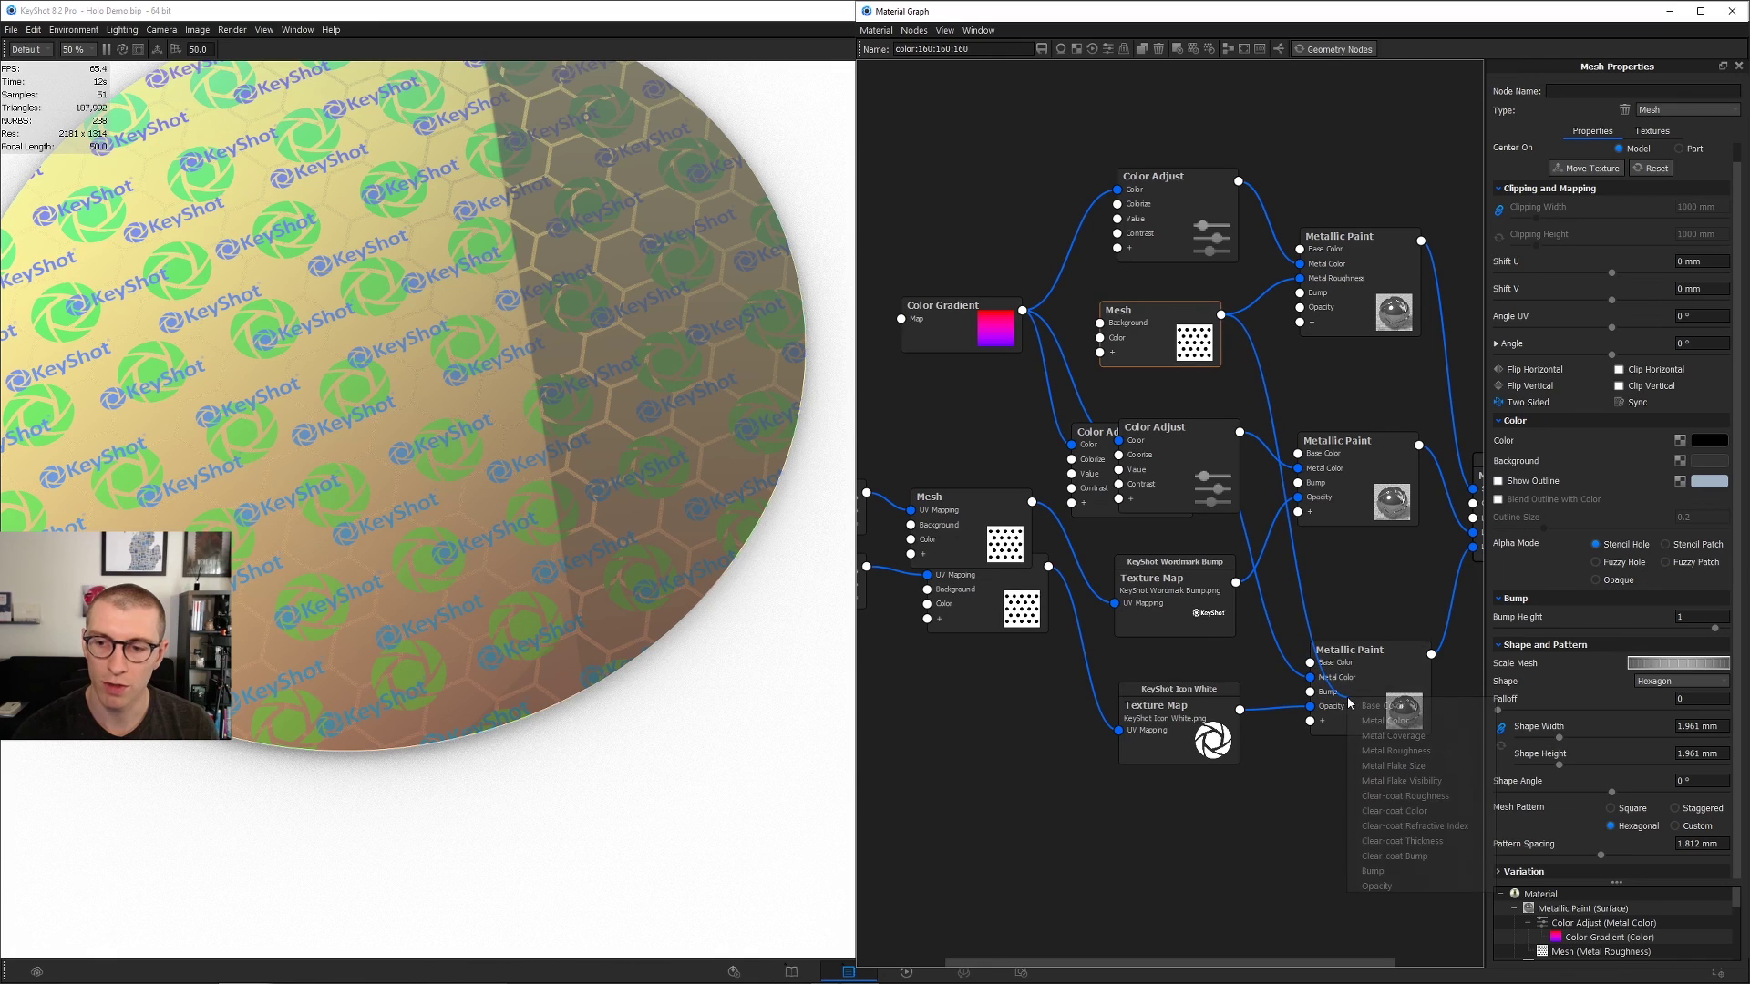
click(1394, 749)
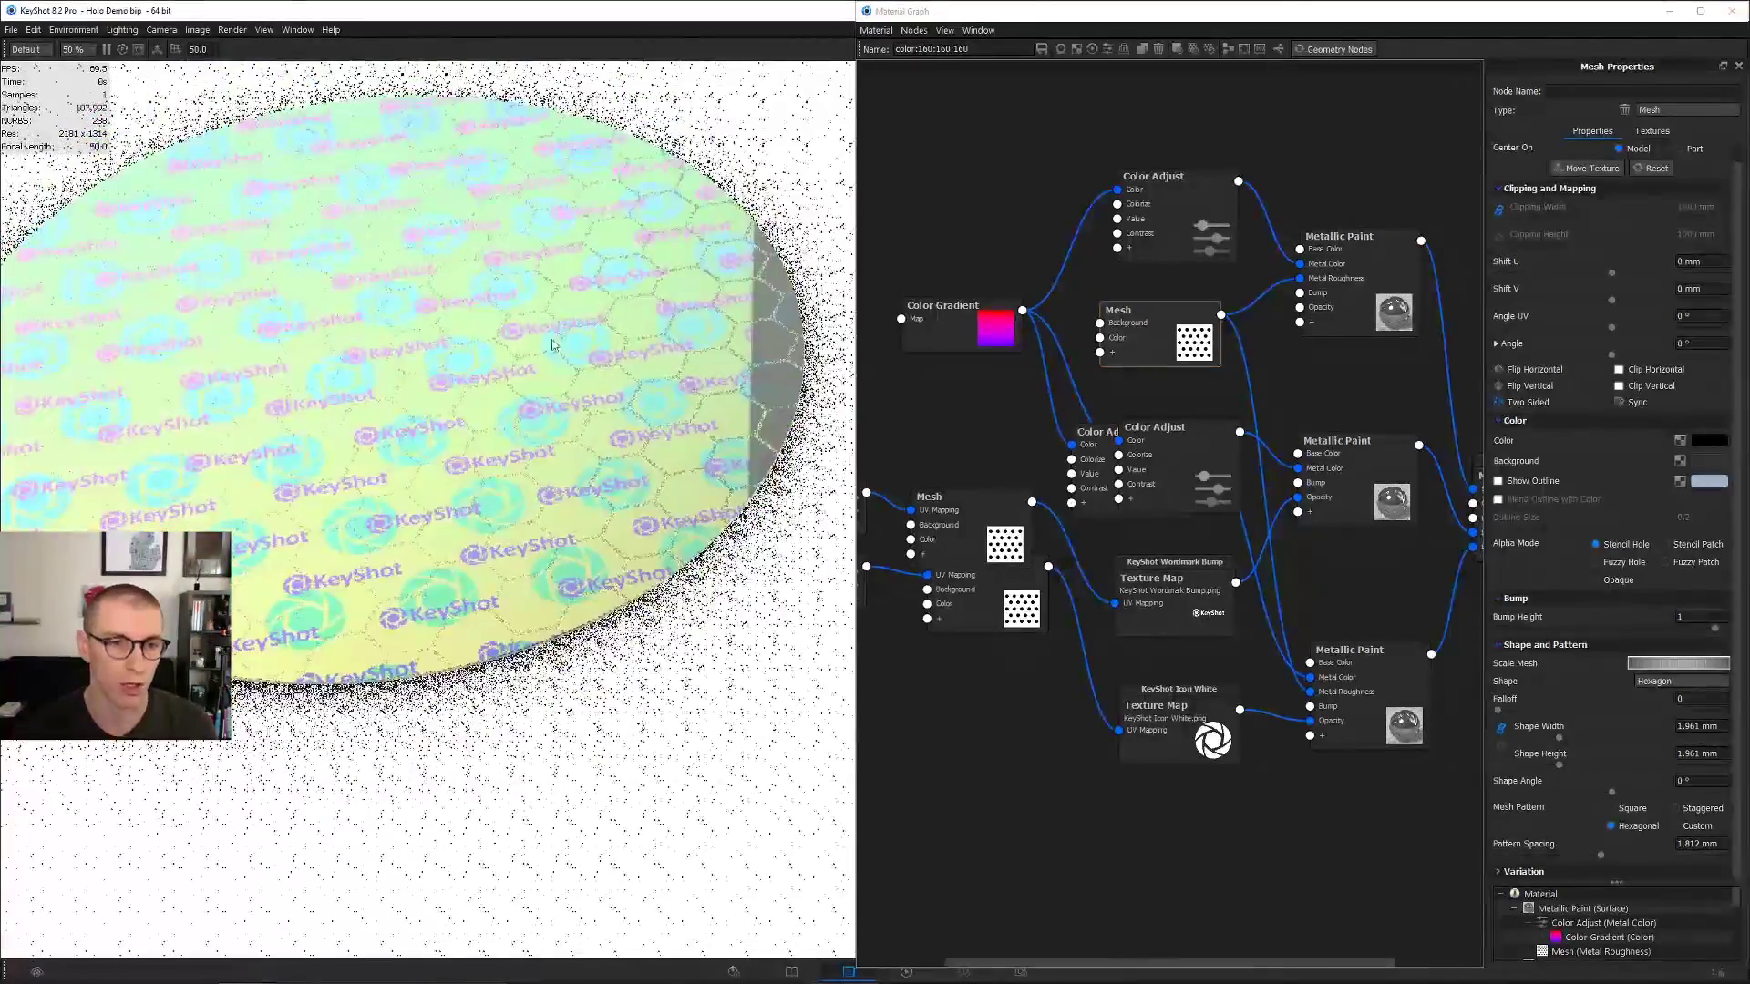
drag(491, 362, 516, 434)
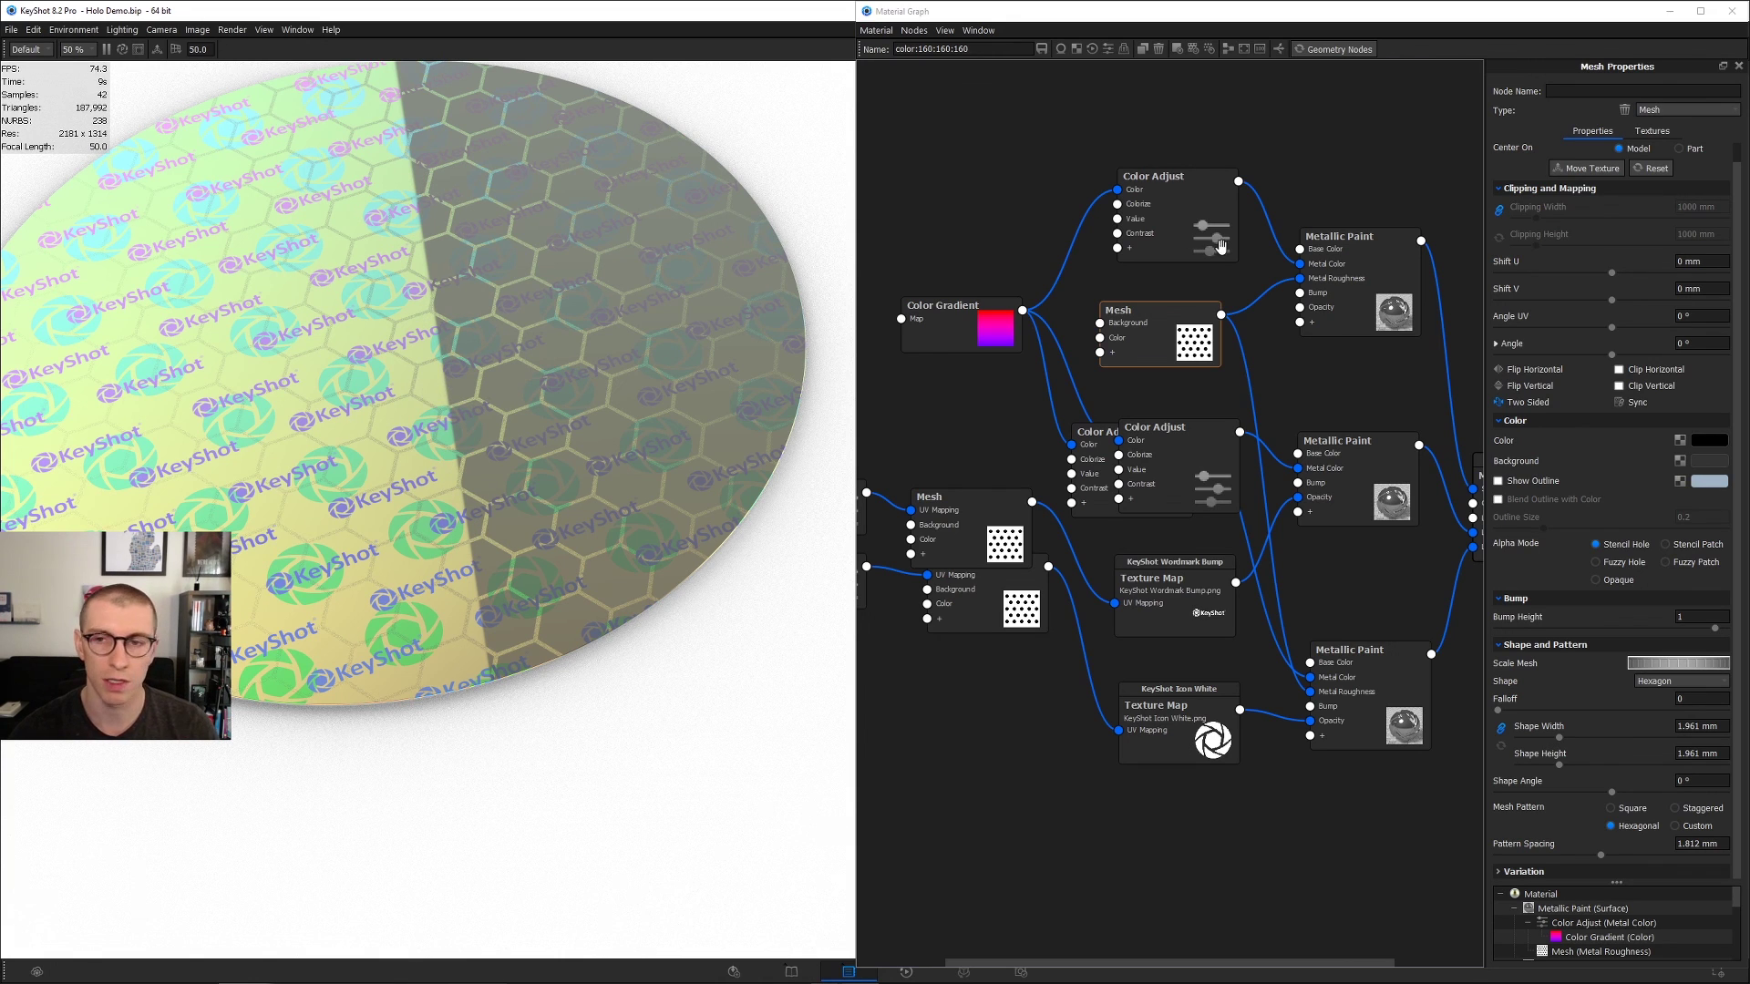
Step: Add a Noise (Texture) node above the Color Gradient and set its scale to 1 mm while previewing it
right_click(955, 121)
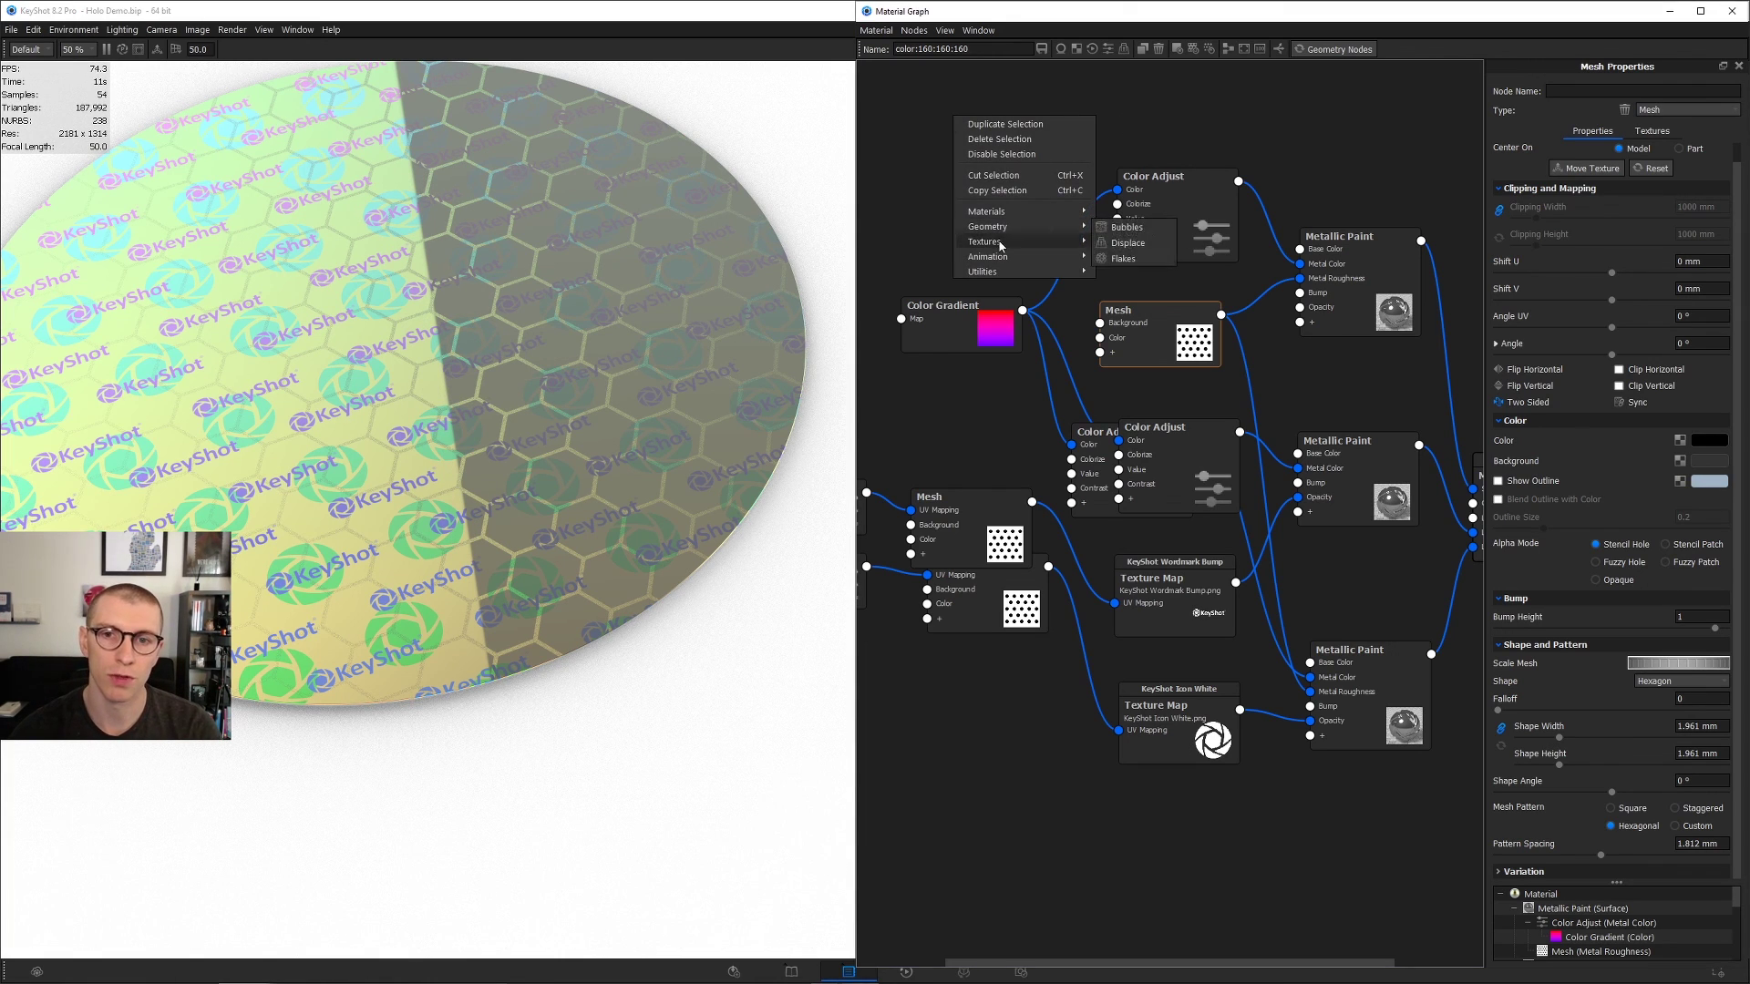
mouse_move(1002, 241)
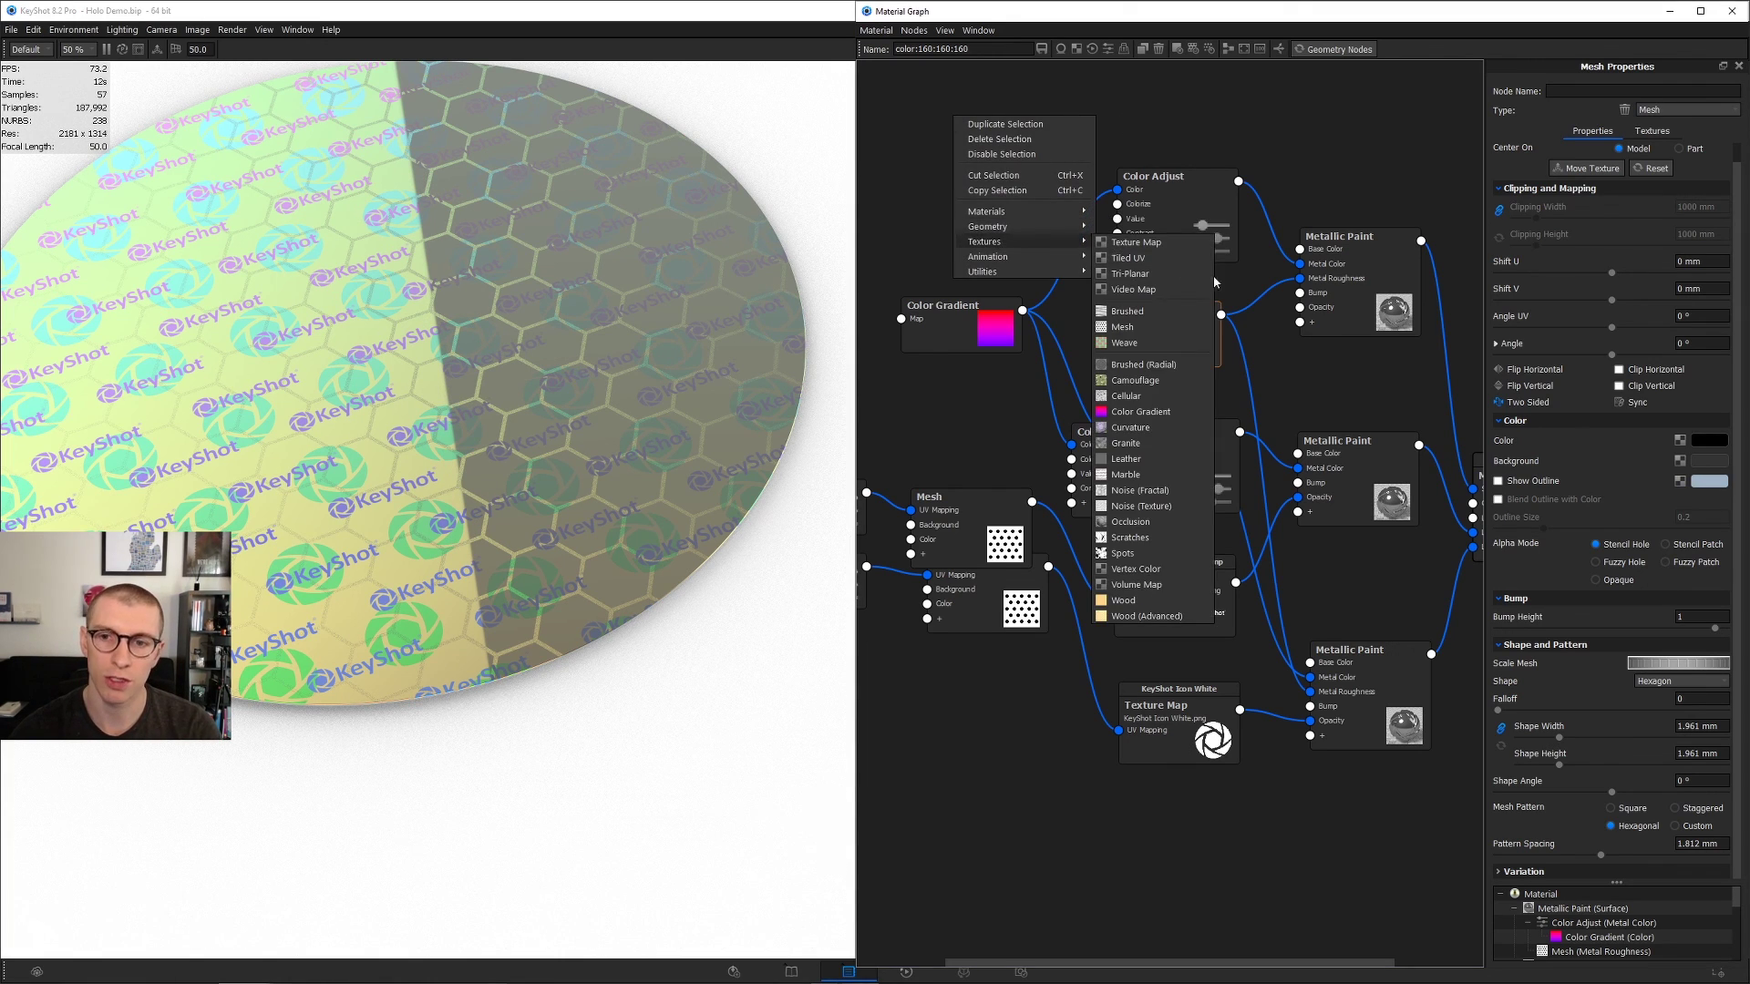
click(1155, 502)
click(986, 165)
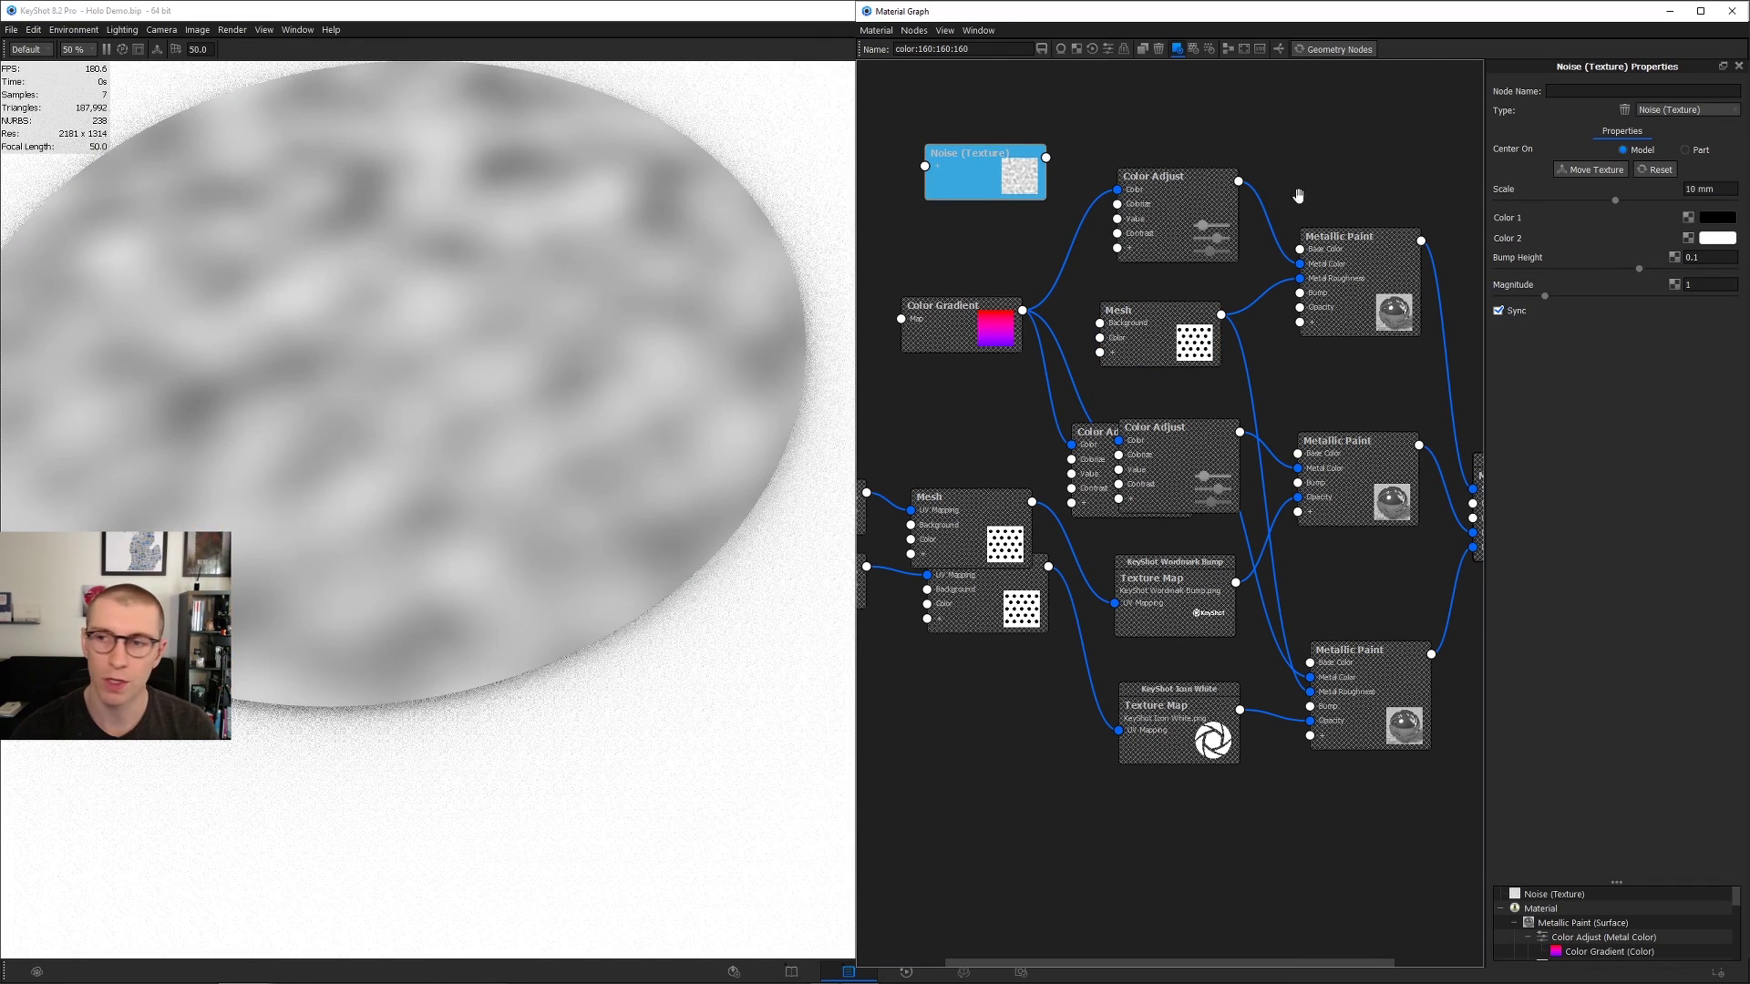
drag(1717, 188, 1593, 181)
text(1)
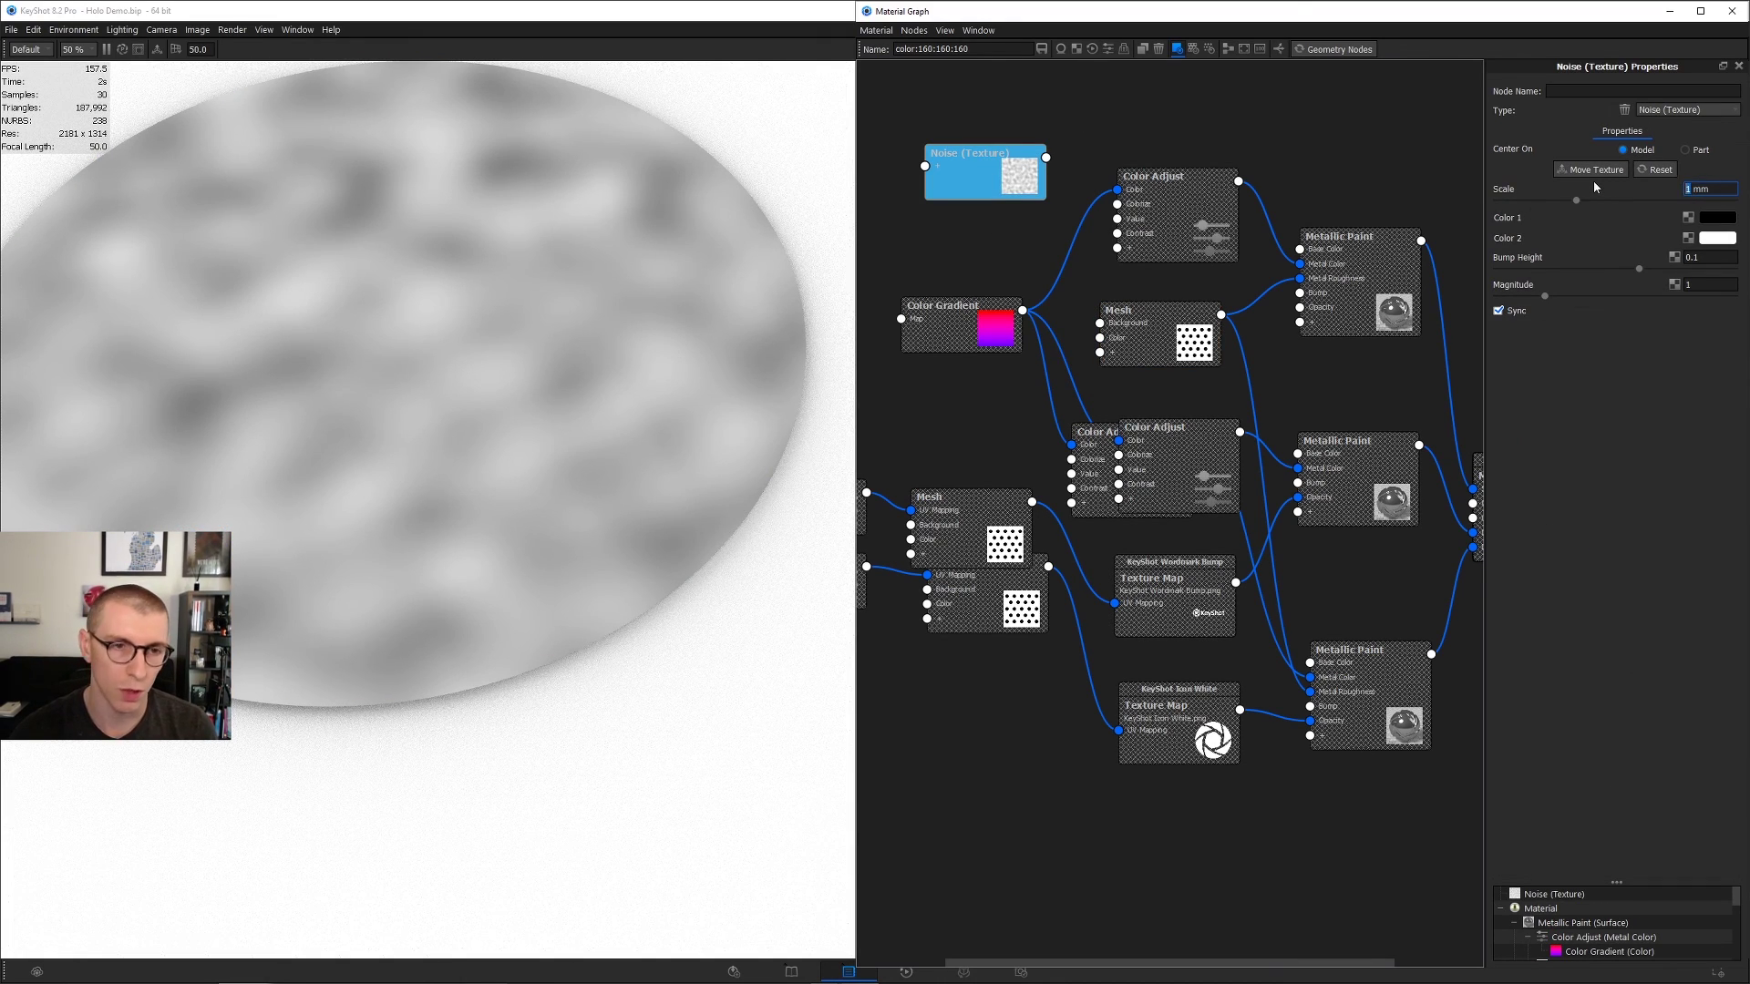
key(Return)
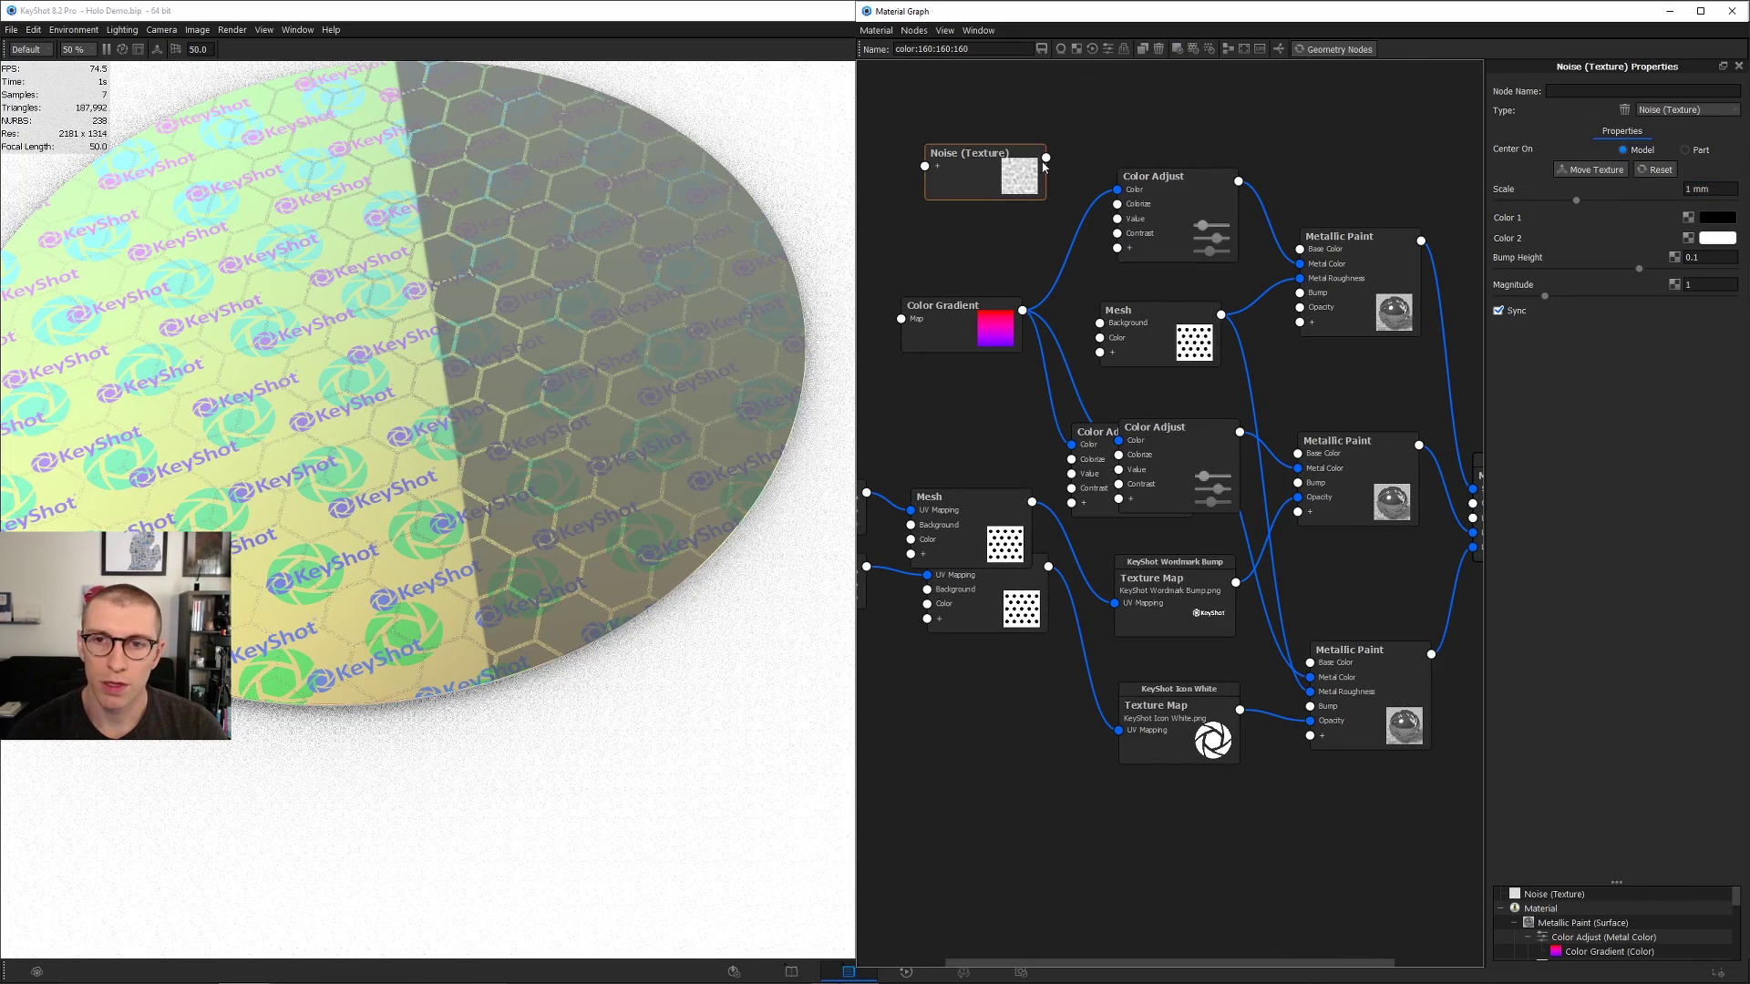
Step: Connect the Noise (Texture) to the surface Metallic Paint's Bump and set its bump height to 0.005
mouse_move(1046, 158)
mouse_down()
mouse_move(1347, 284)
mouse_move(1341, 262)
mouse_move(1301, 292)
mouse_up()
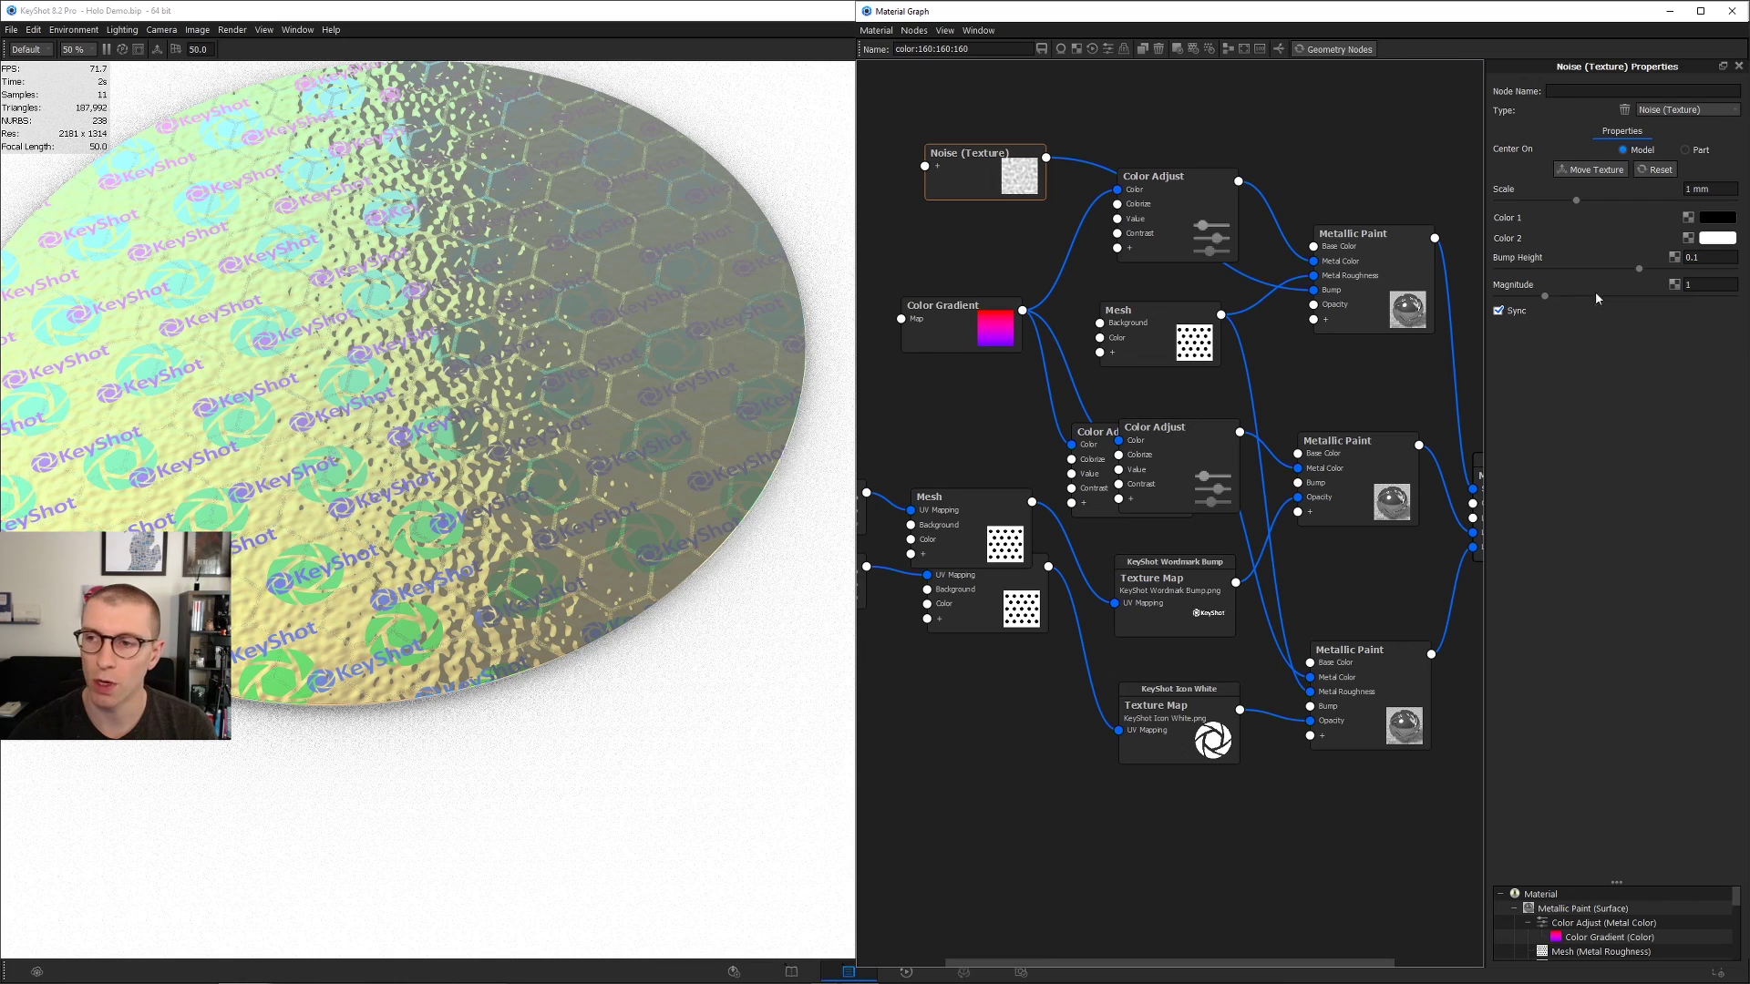
click(1706, 257)
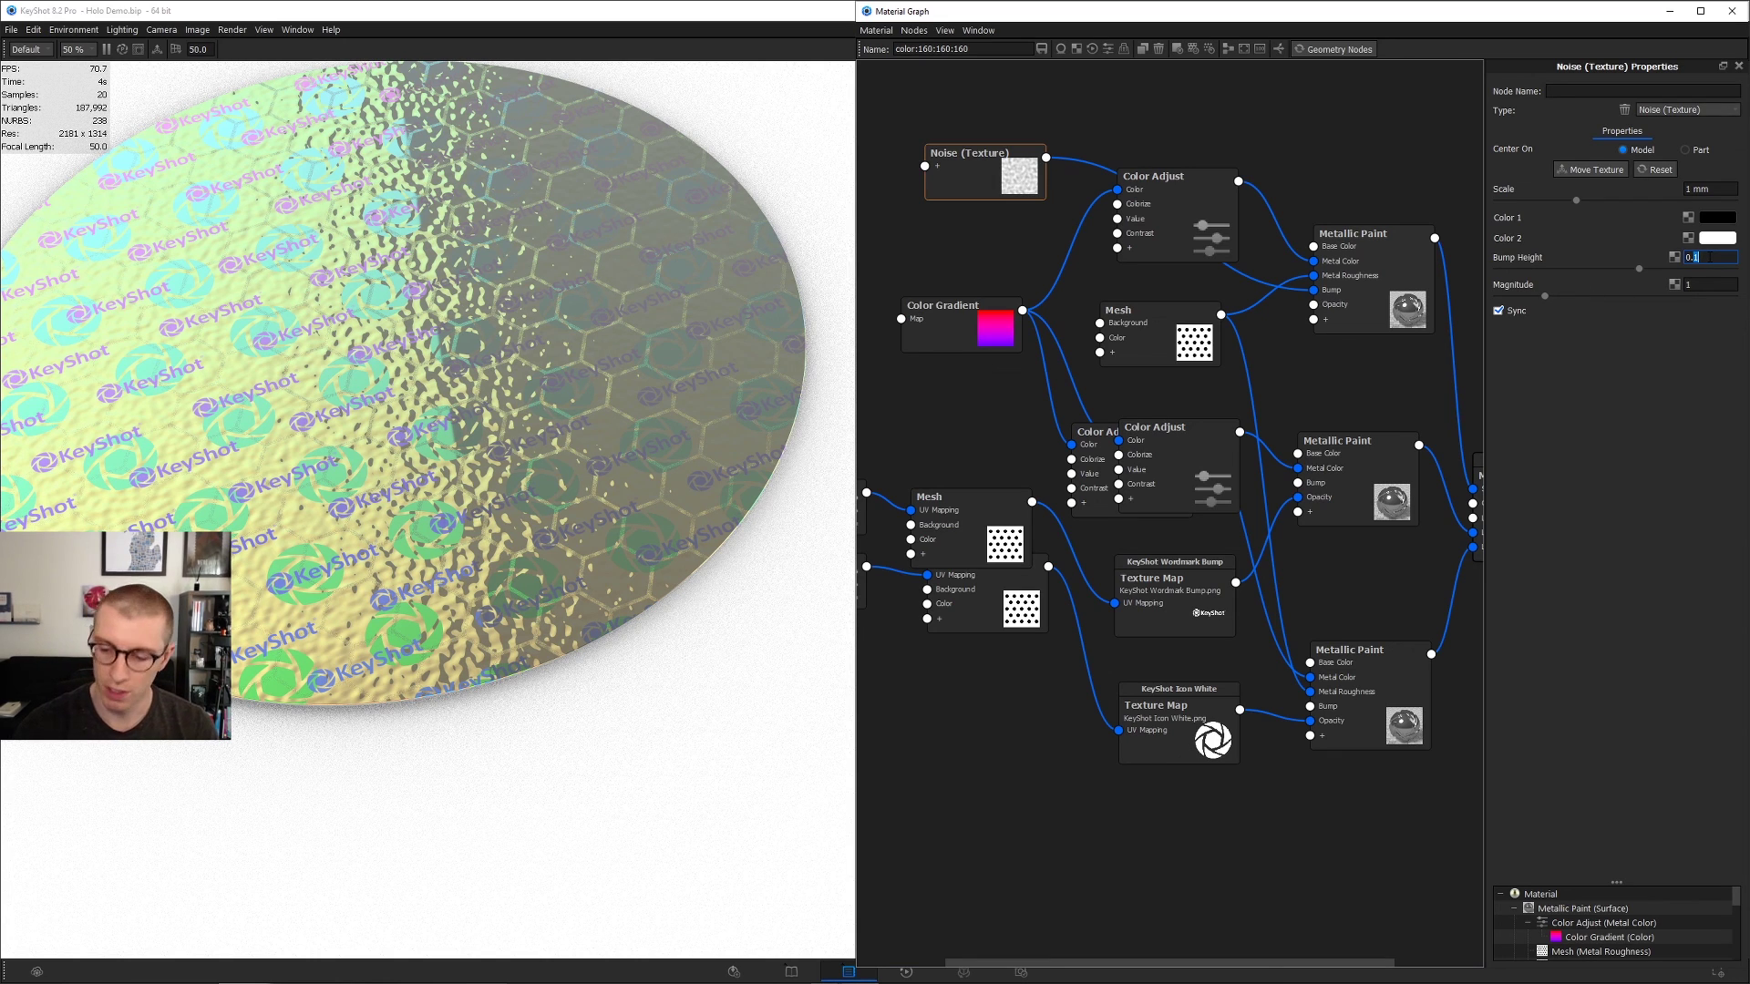
key(Return)
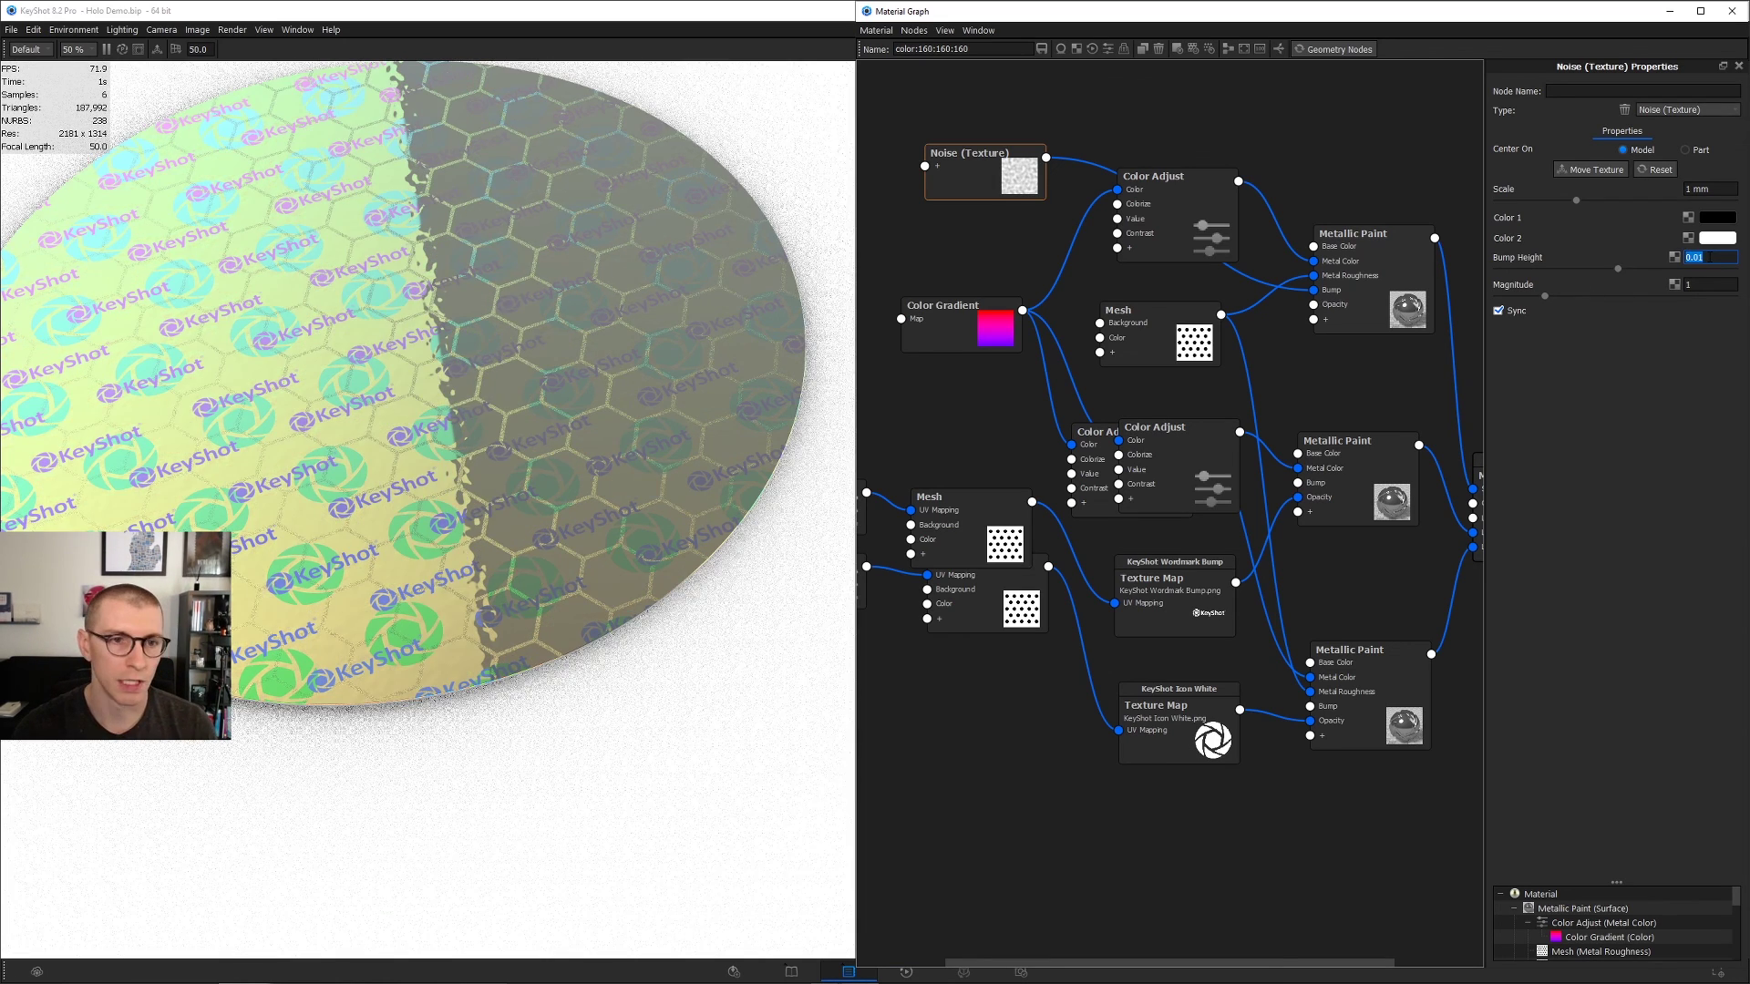
text(.05)
key(Return)
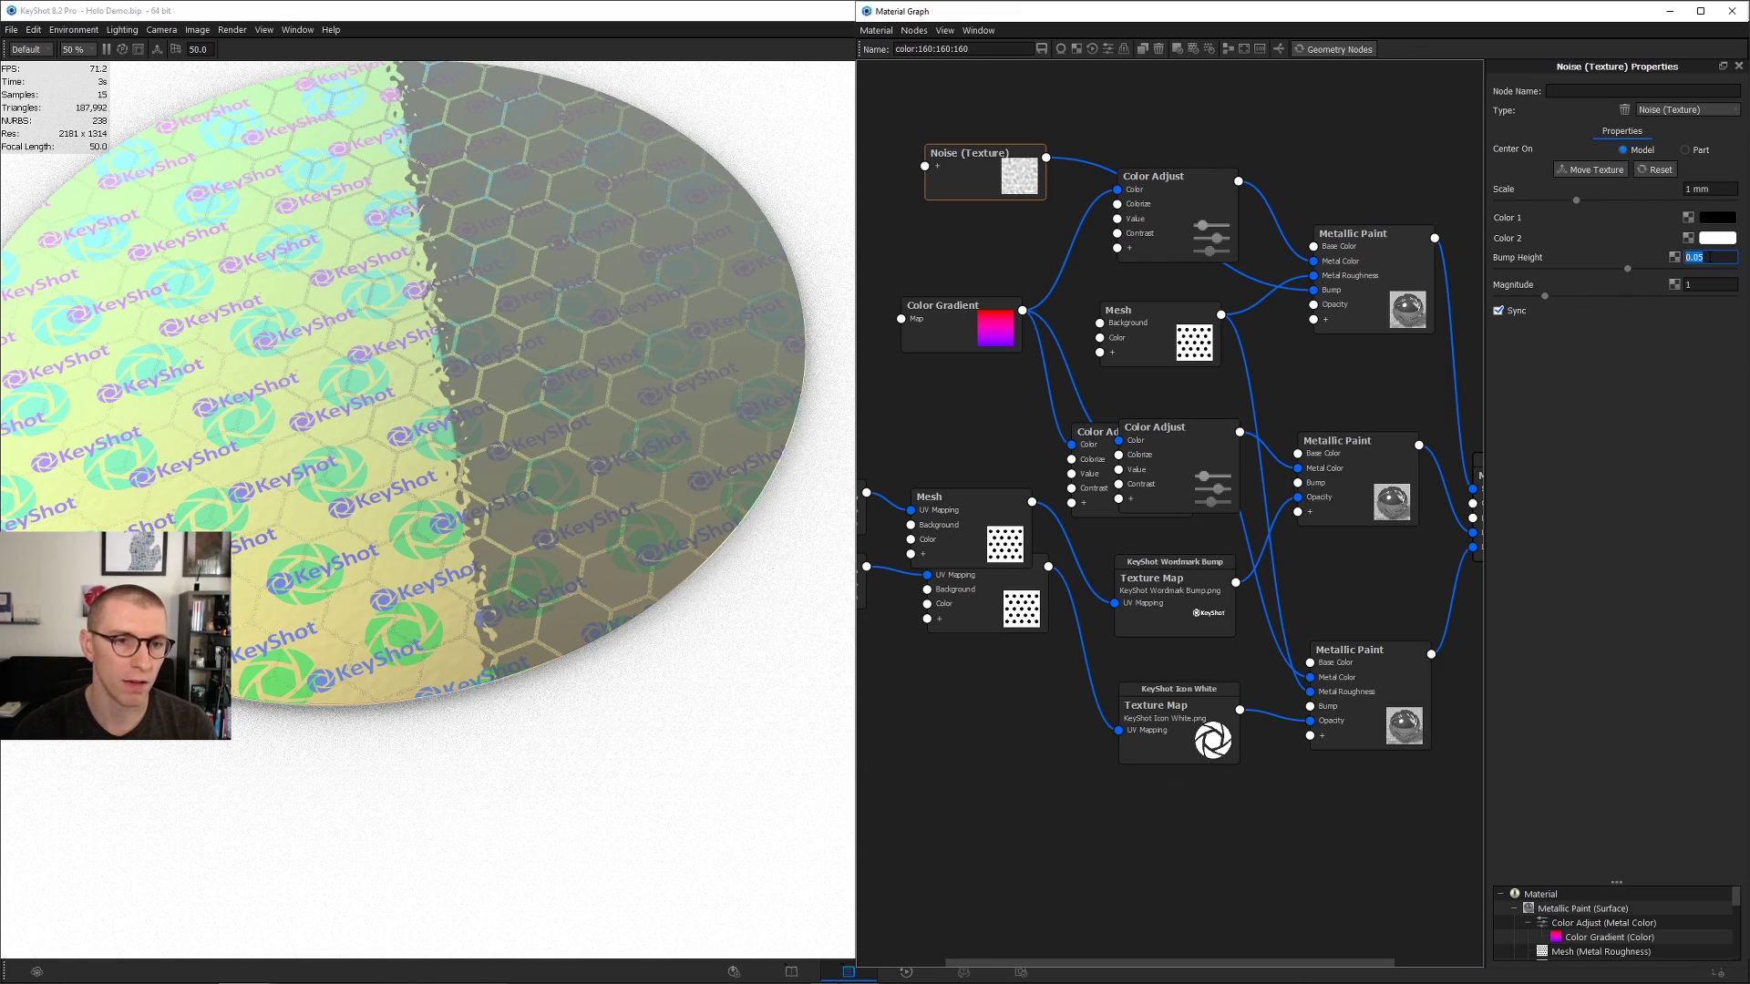
text(.005)
key(Return)
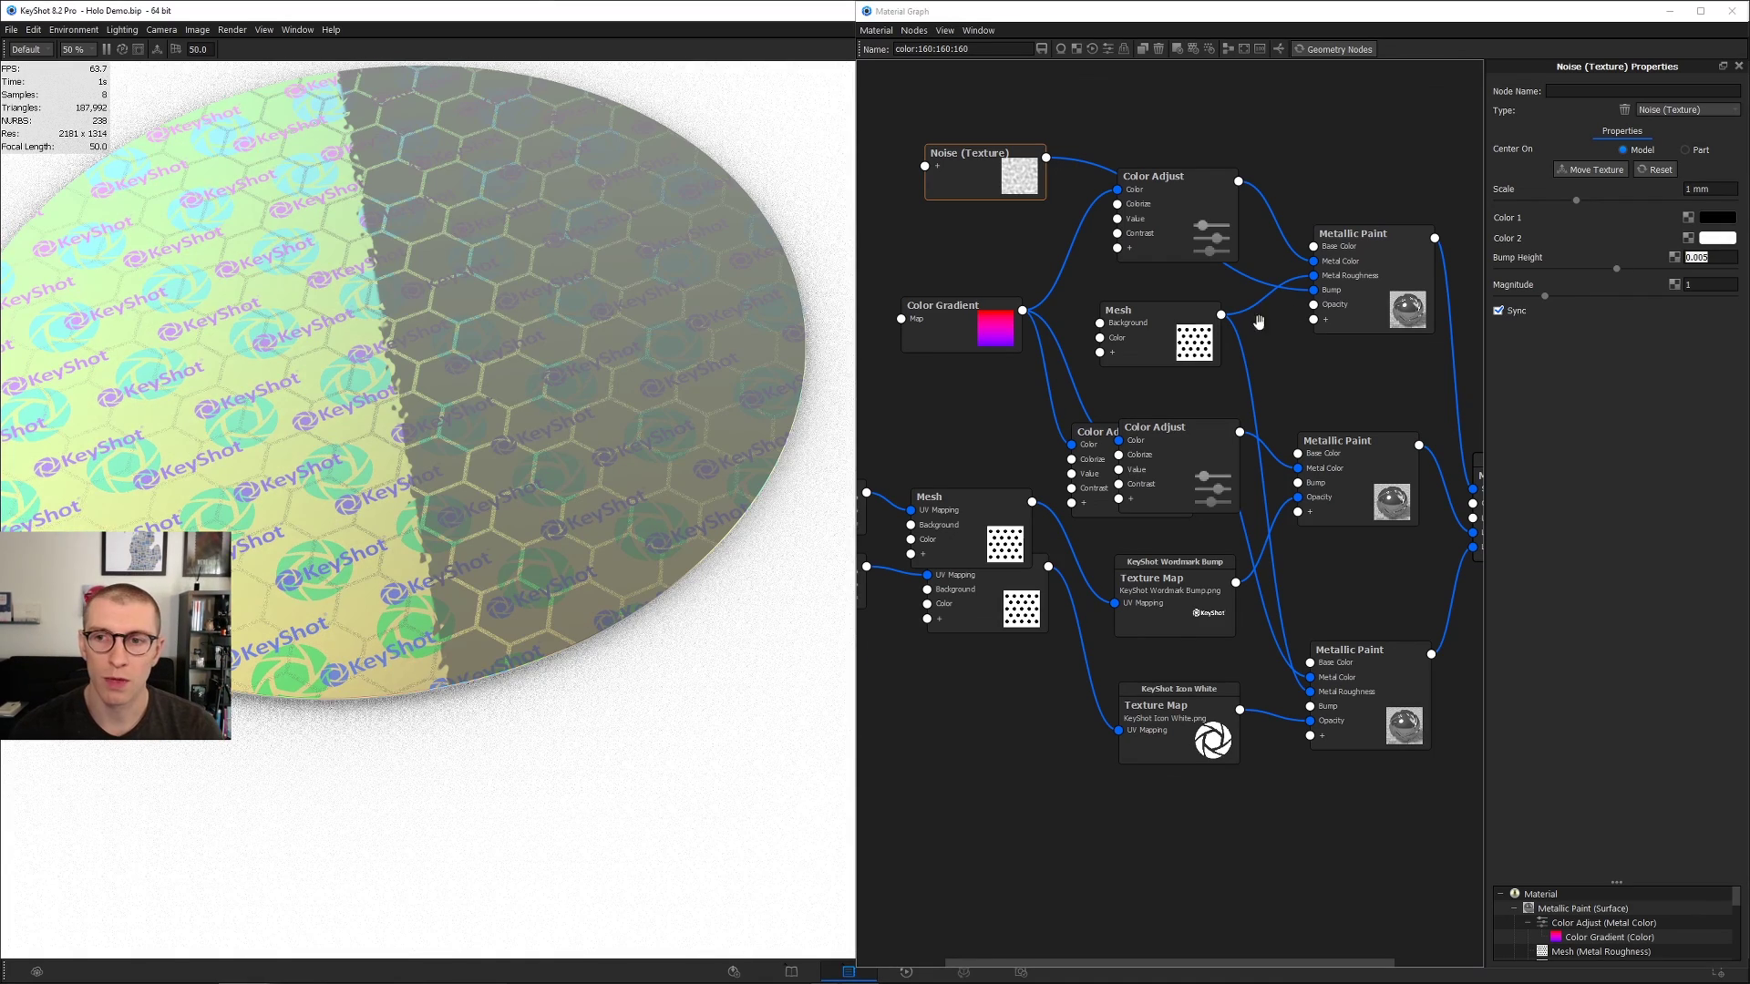
Step: Move the Material node up beside the surface paint and enable Apply Bump To Labels for its bump texture
drag(1371, 281, 1371, 305)
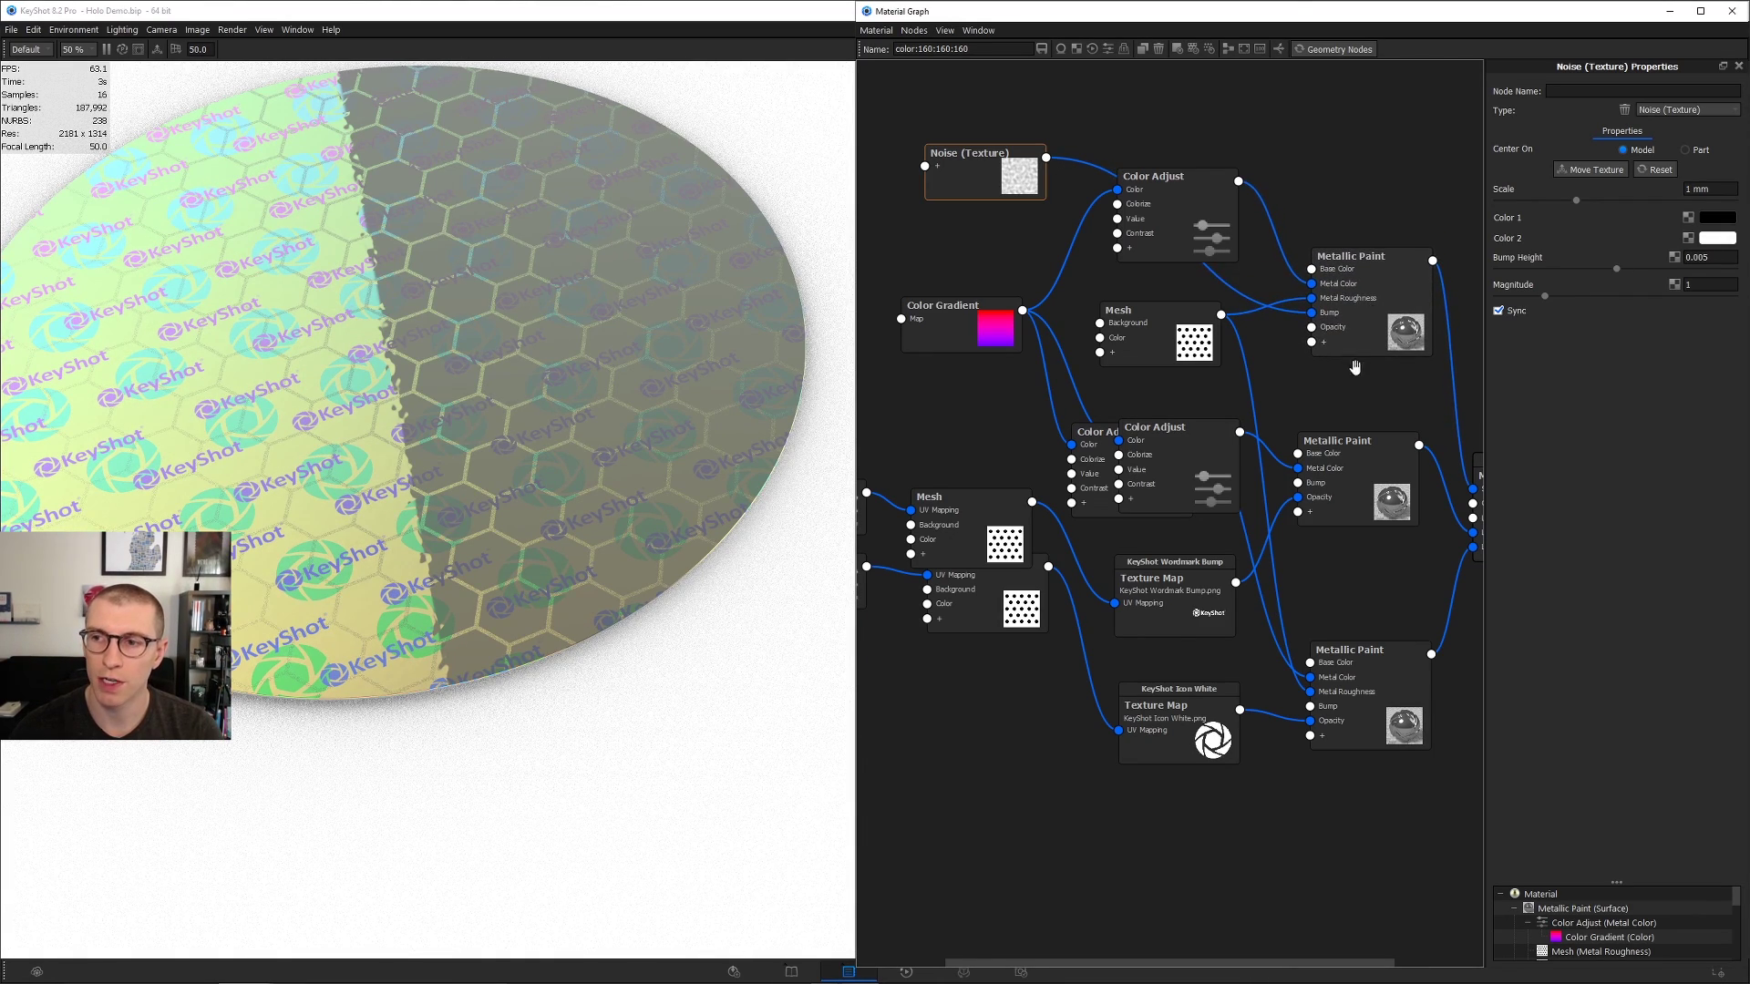
scroll(1368, 369, down, 2)
drag(1384, 261, 1216, 285)
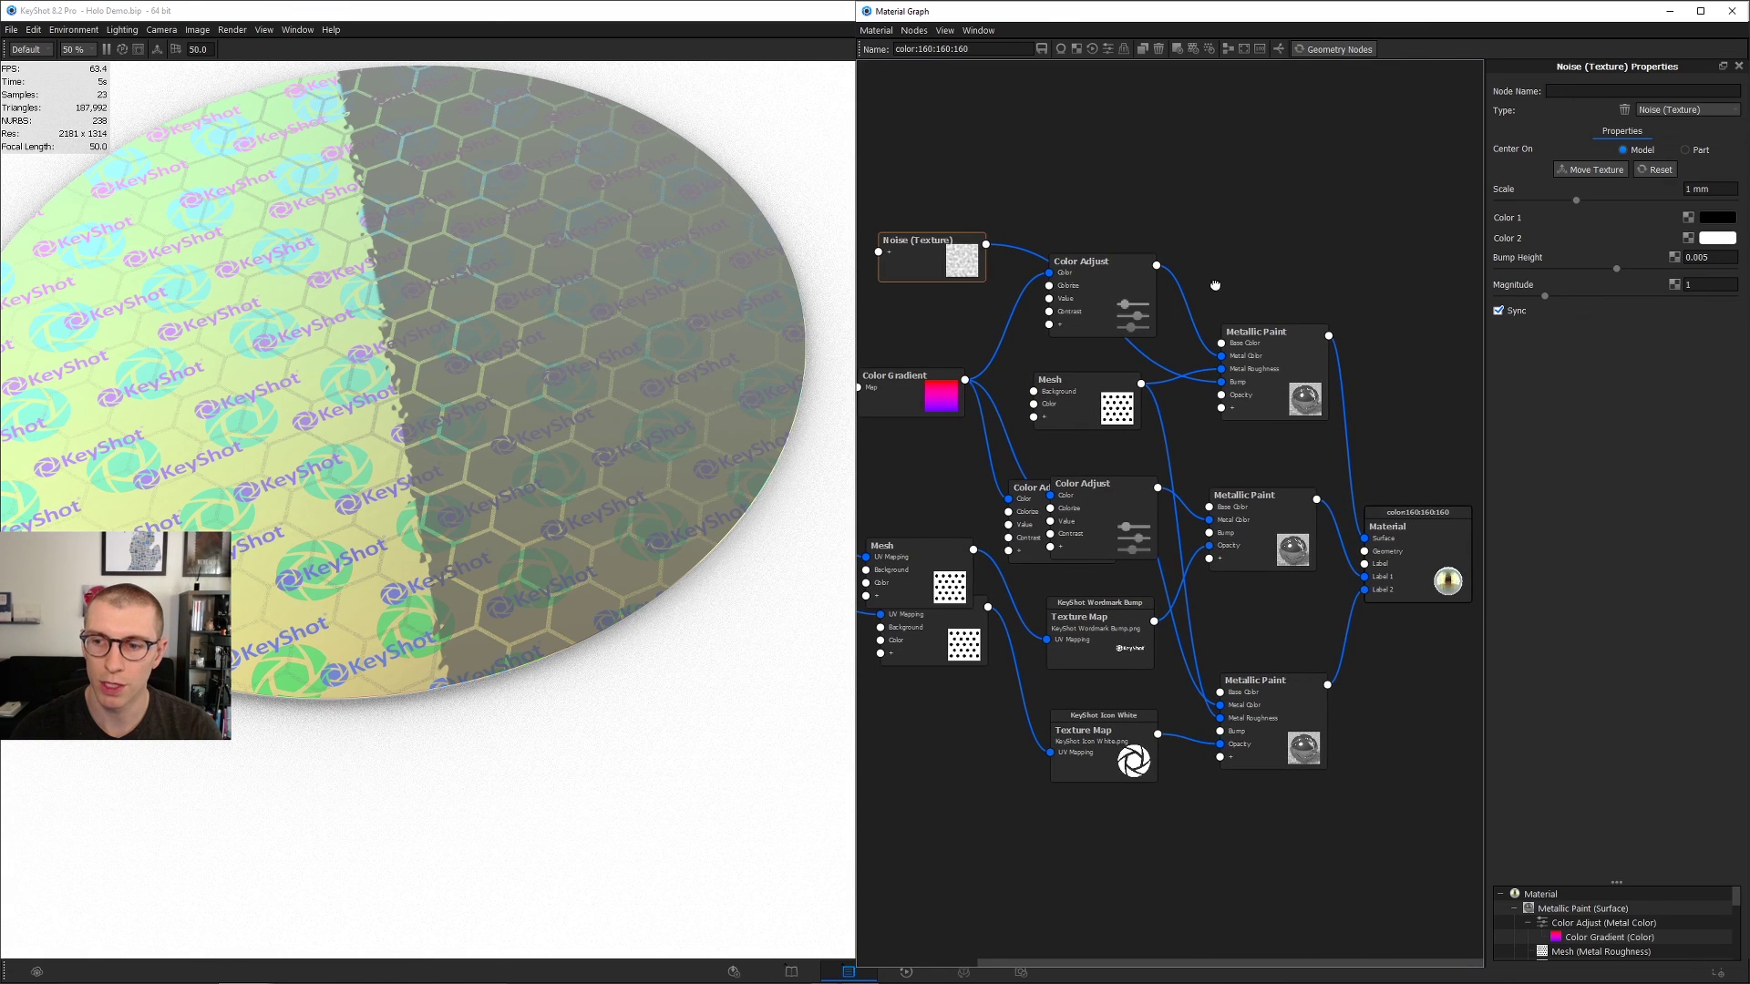
mouse_move(1409, 537)
mouse_down()
mouse_move(1400, 370)
mouse_move(1419, 404)
mouse_up()
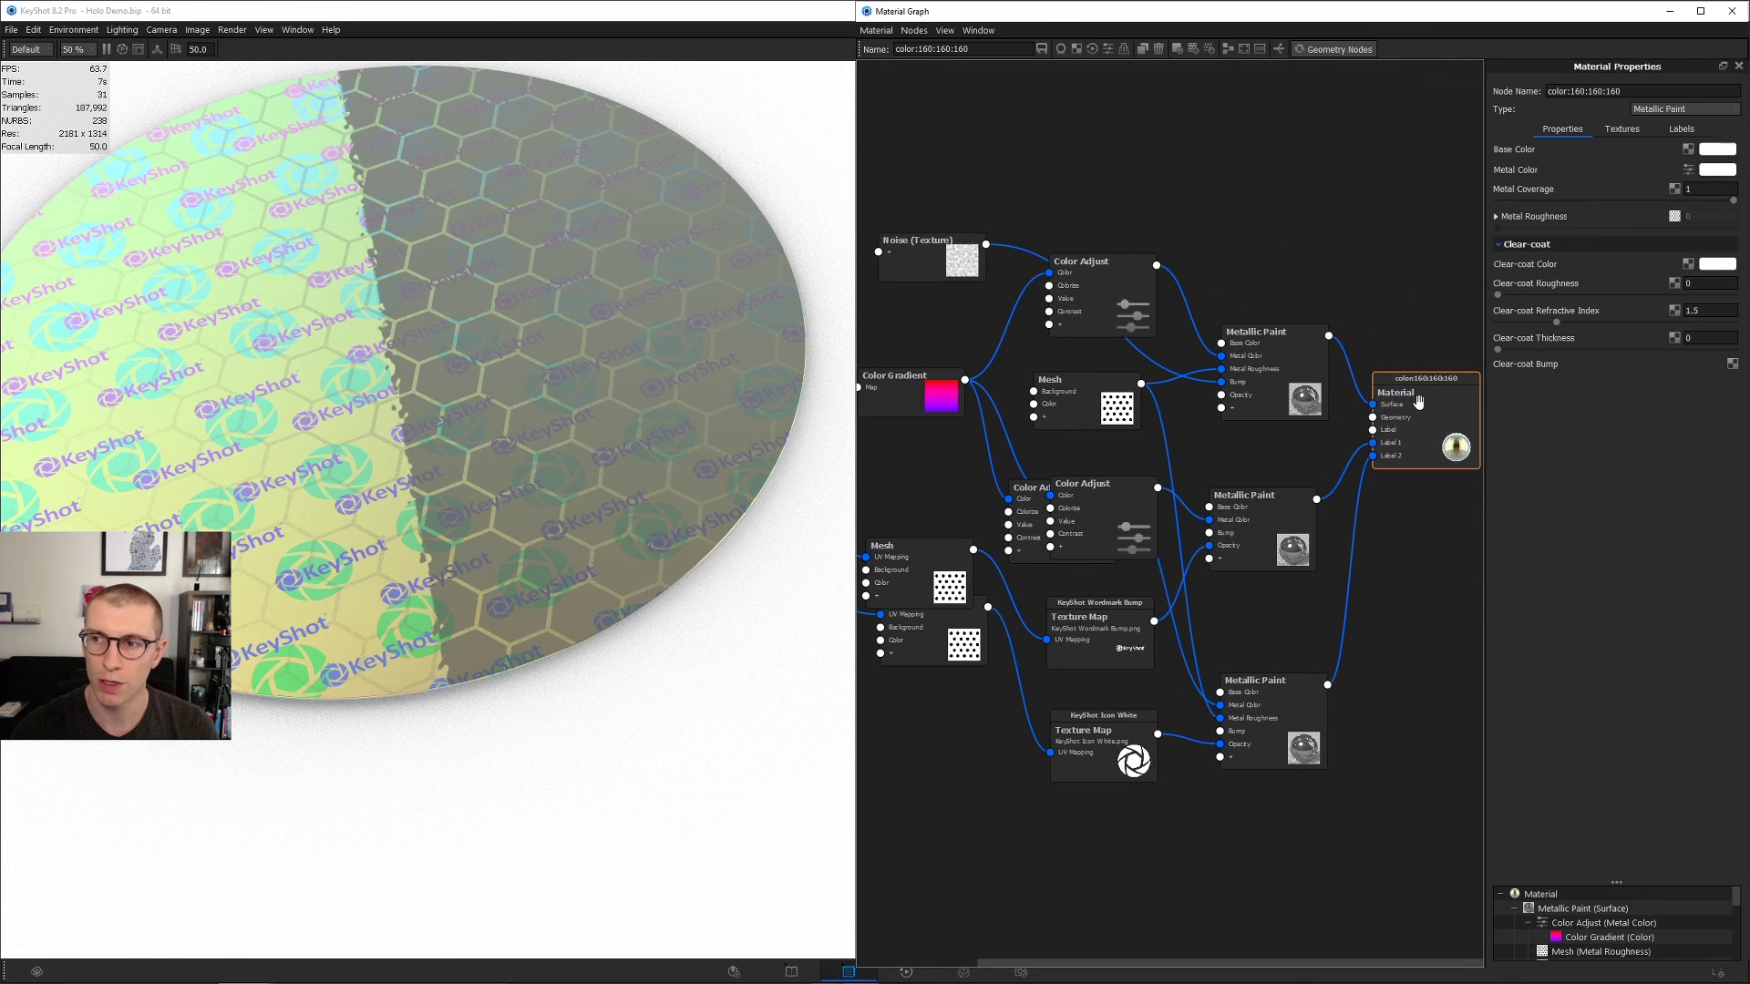
click(1683, 130)
click(1636, 134)
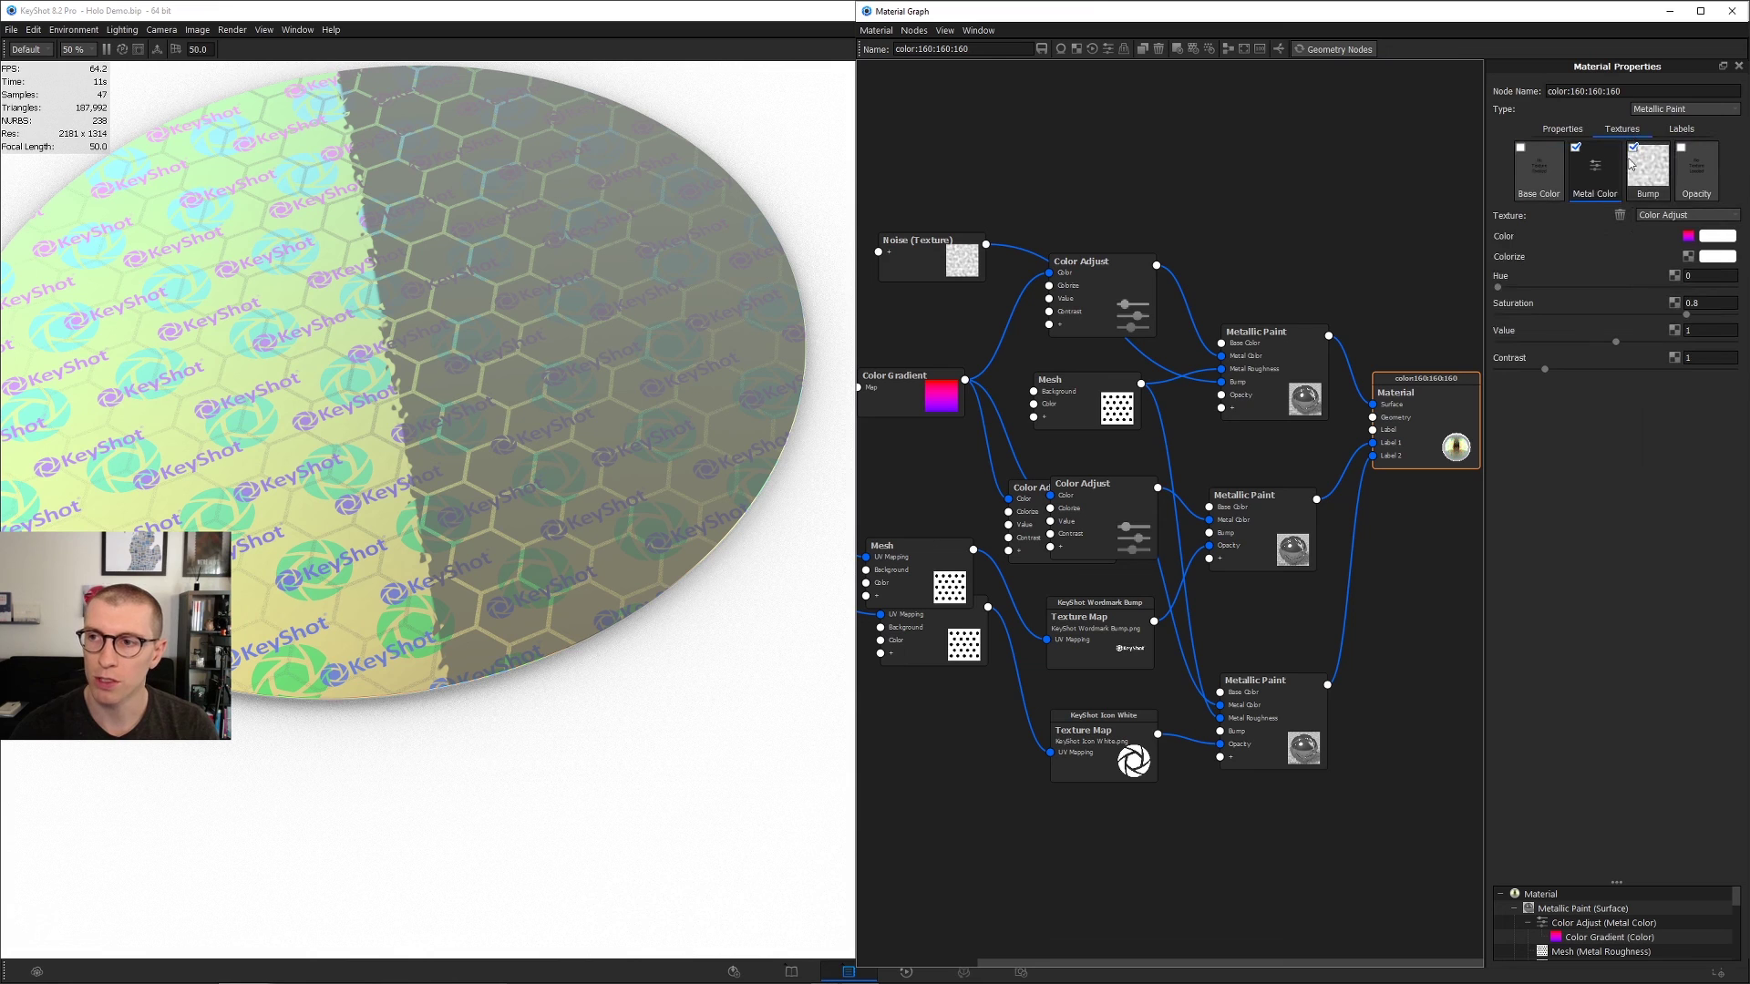
click(1652, 173)
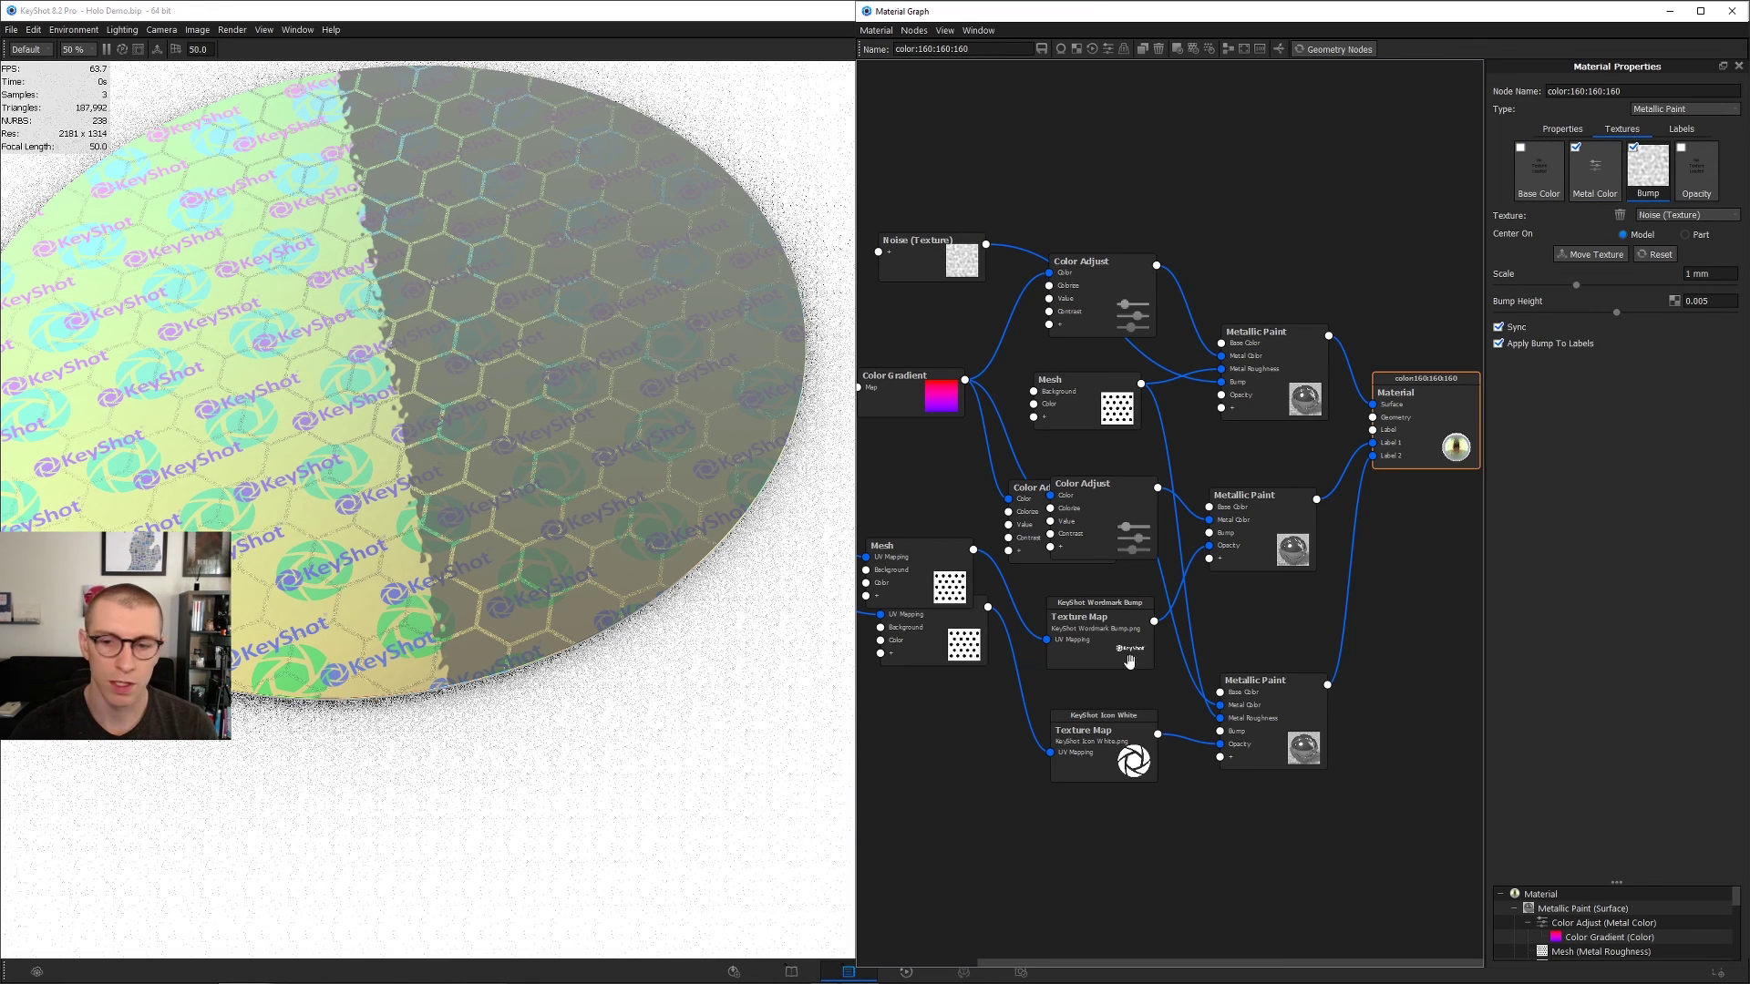
Step: Move the wordmark and icon Metallic Paint nodes closer to the Material node
drag(1251, 693, 1266, 615)
drag(1266, 512, 1284, 511)
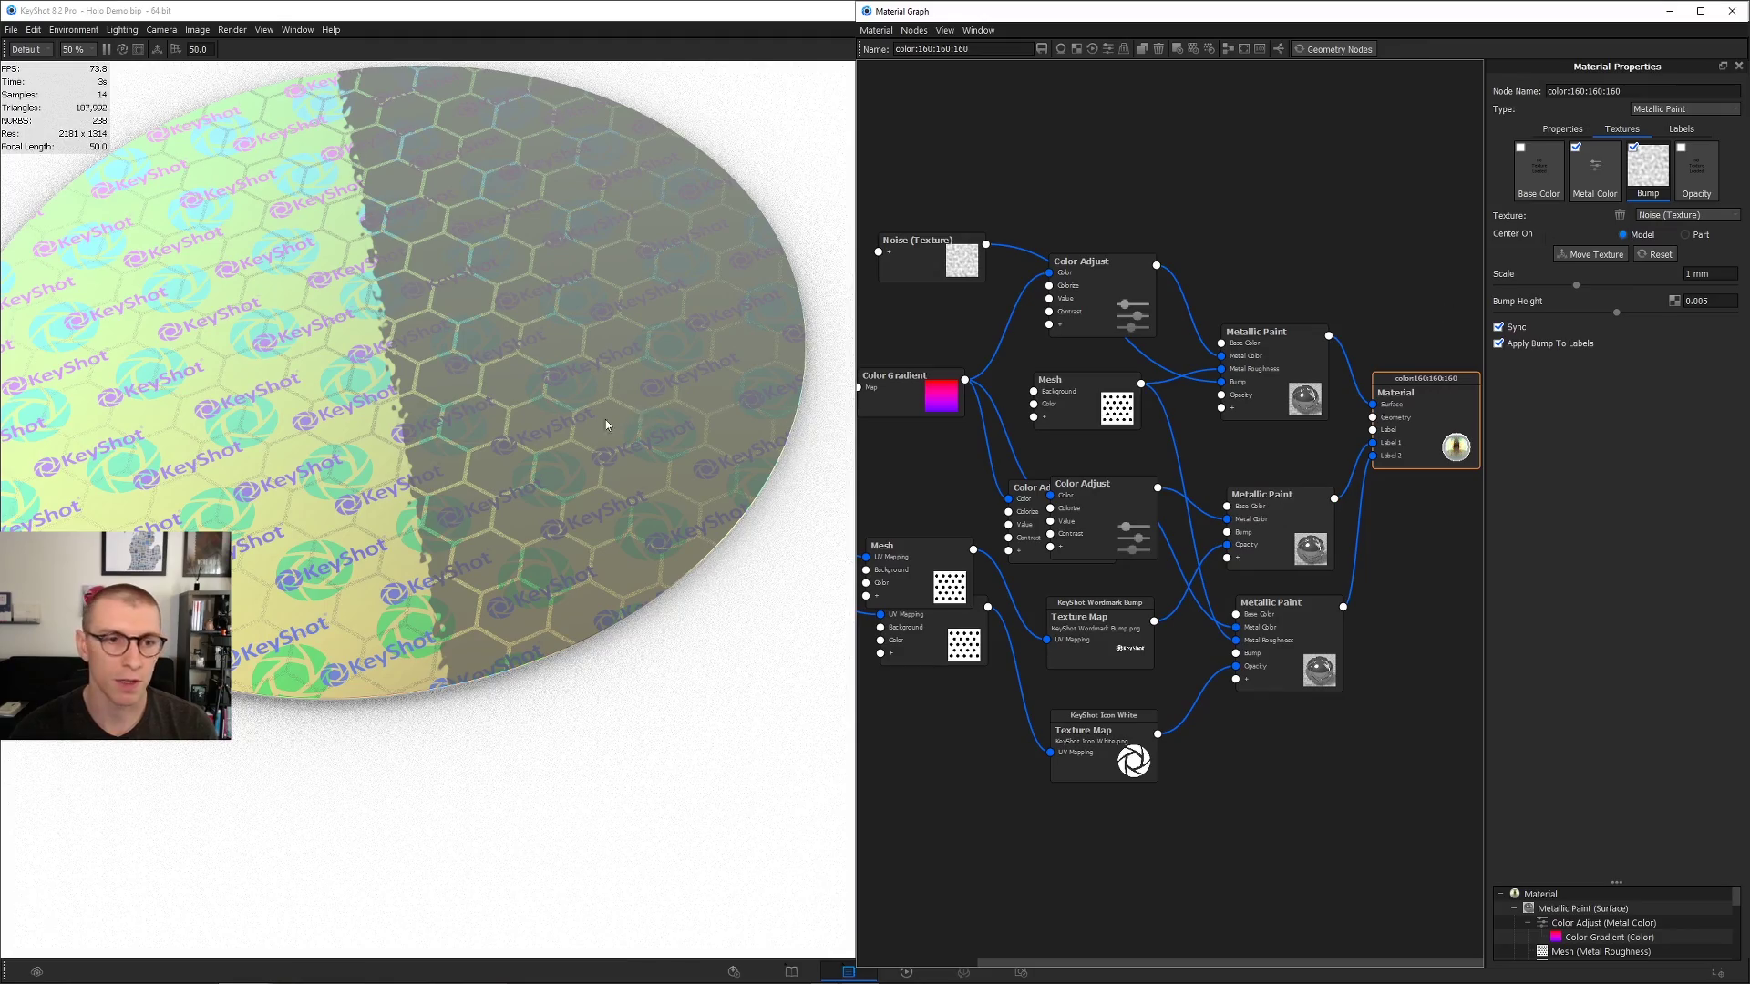
mouse_move(607, 424)
mouse_down()
mouse_move(543, 401)
mouse_move(580, 472)
mouse_move(545, 401)
mouse_move(597, 450)
mouse_up()
Step: Set the clear-coat thickness to 3 on the wordmark, surface and icon Metallic Paints
click(1276, 495)
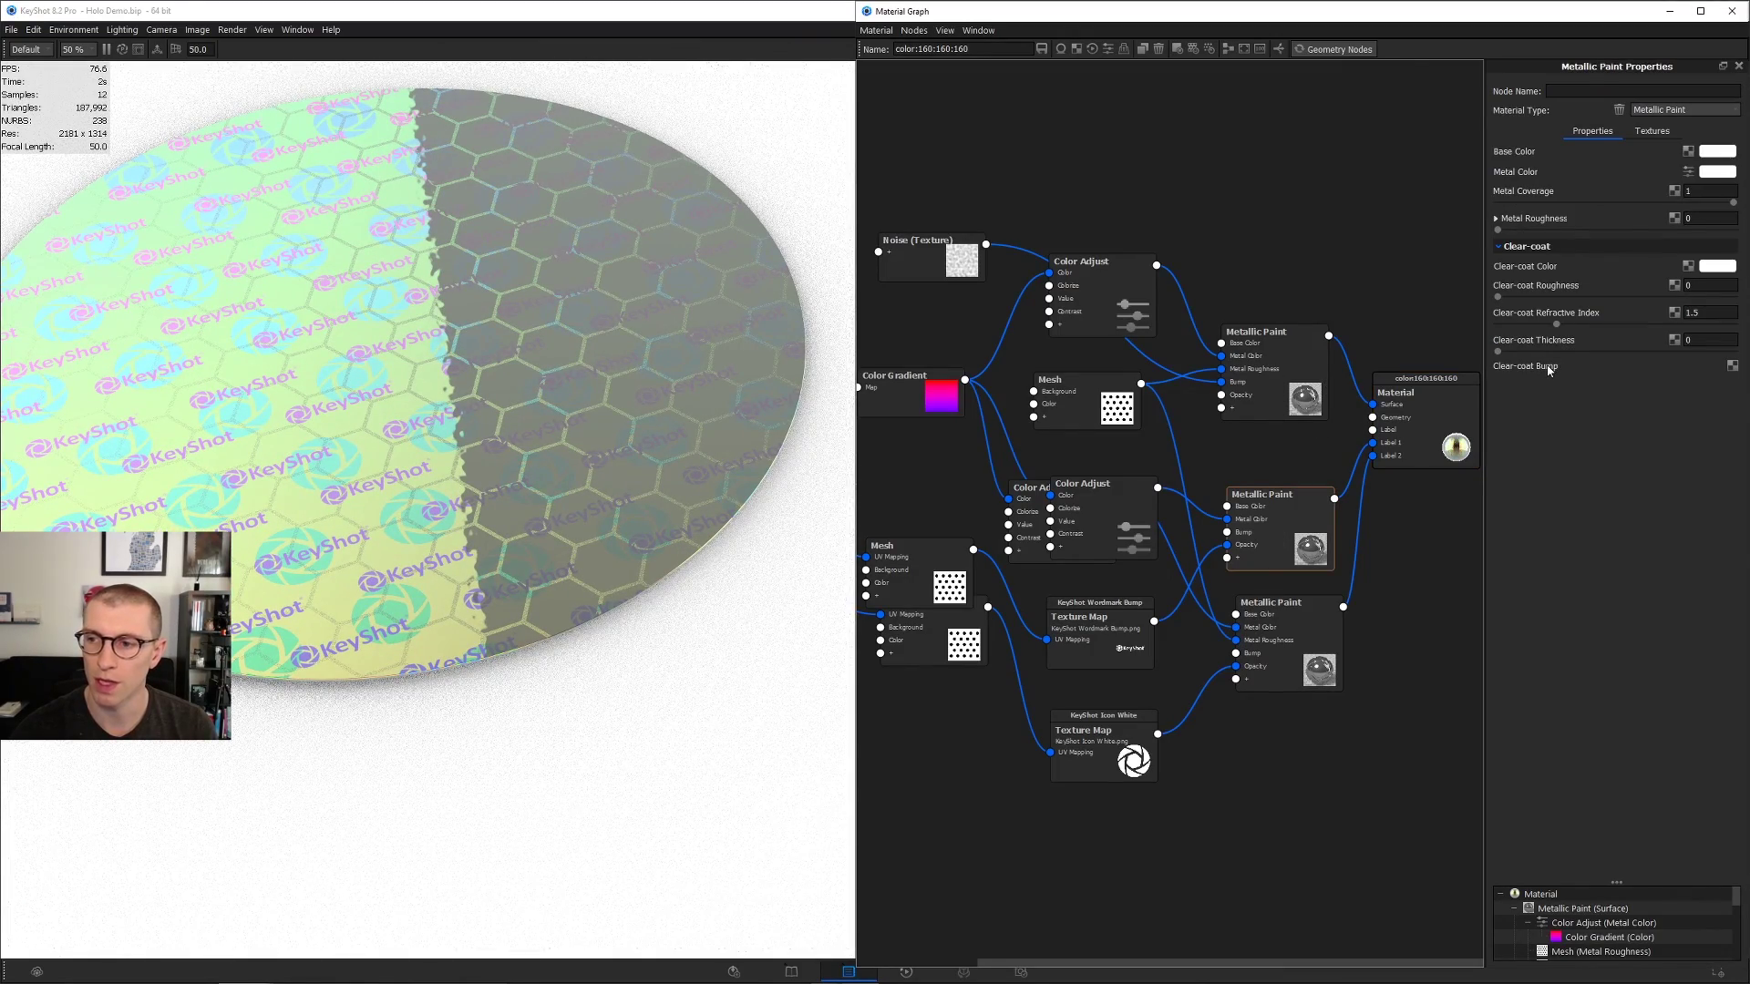
key(Tab)
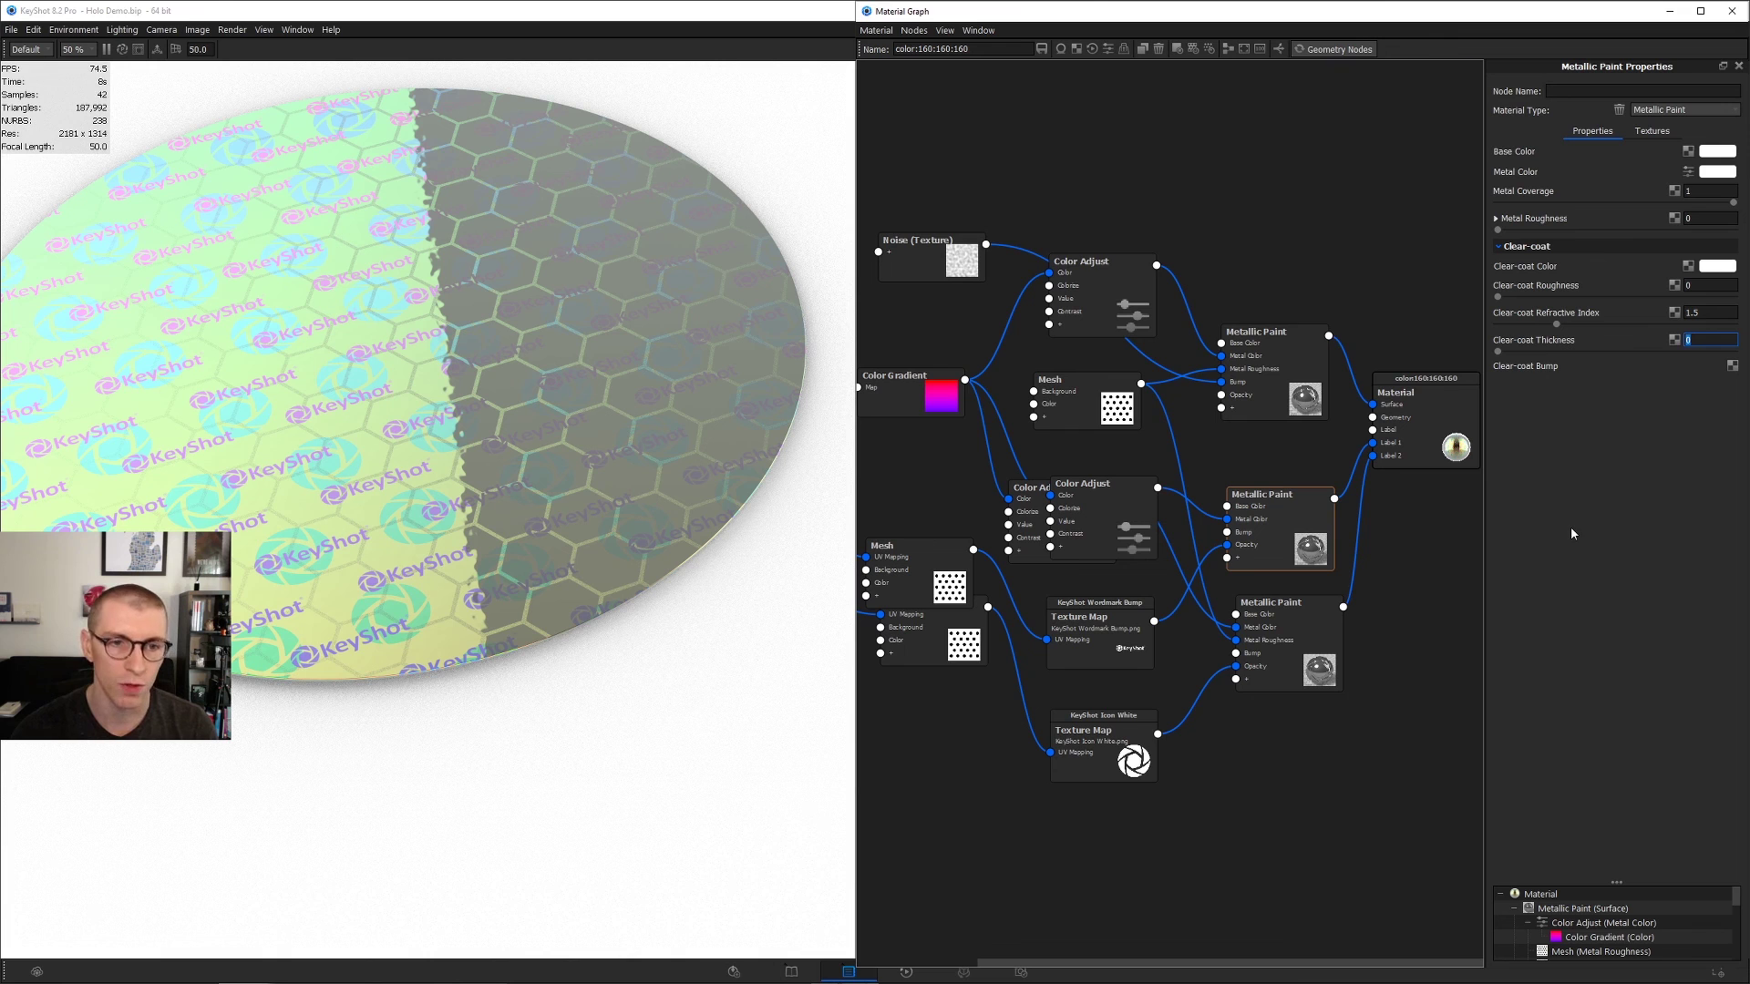
text(3)
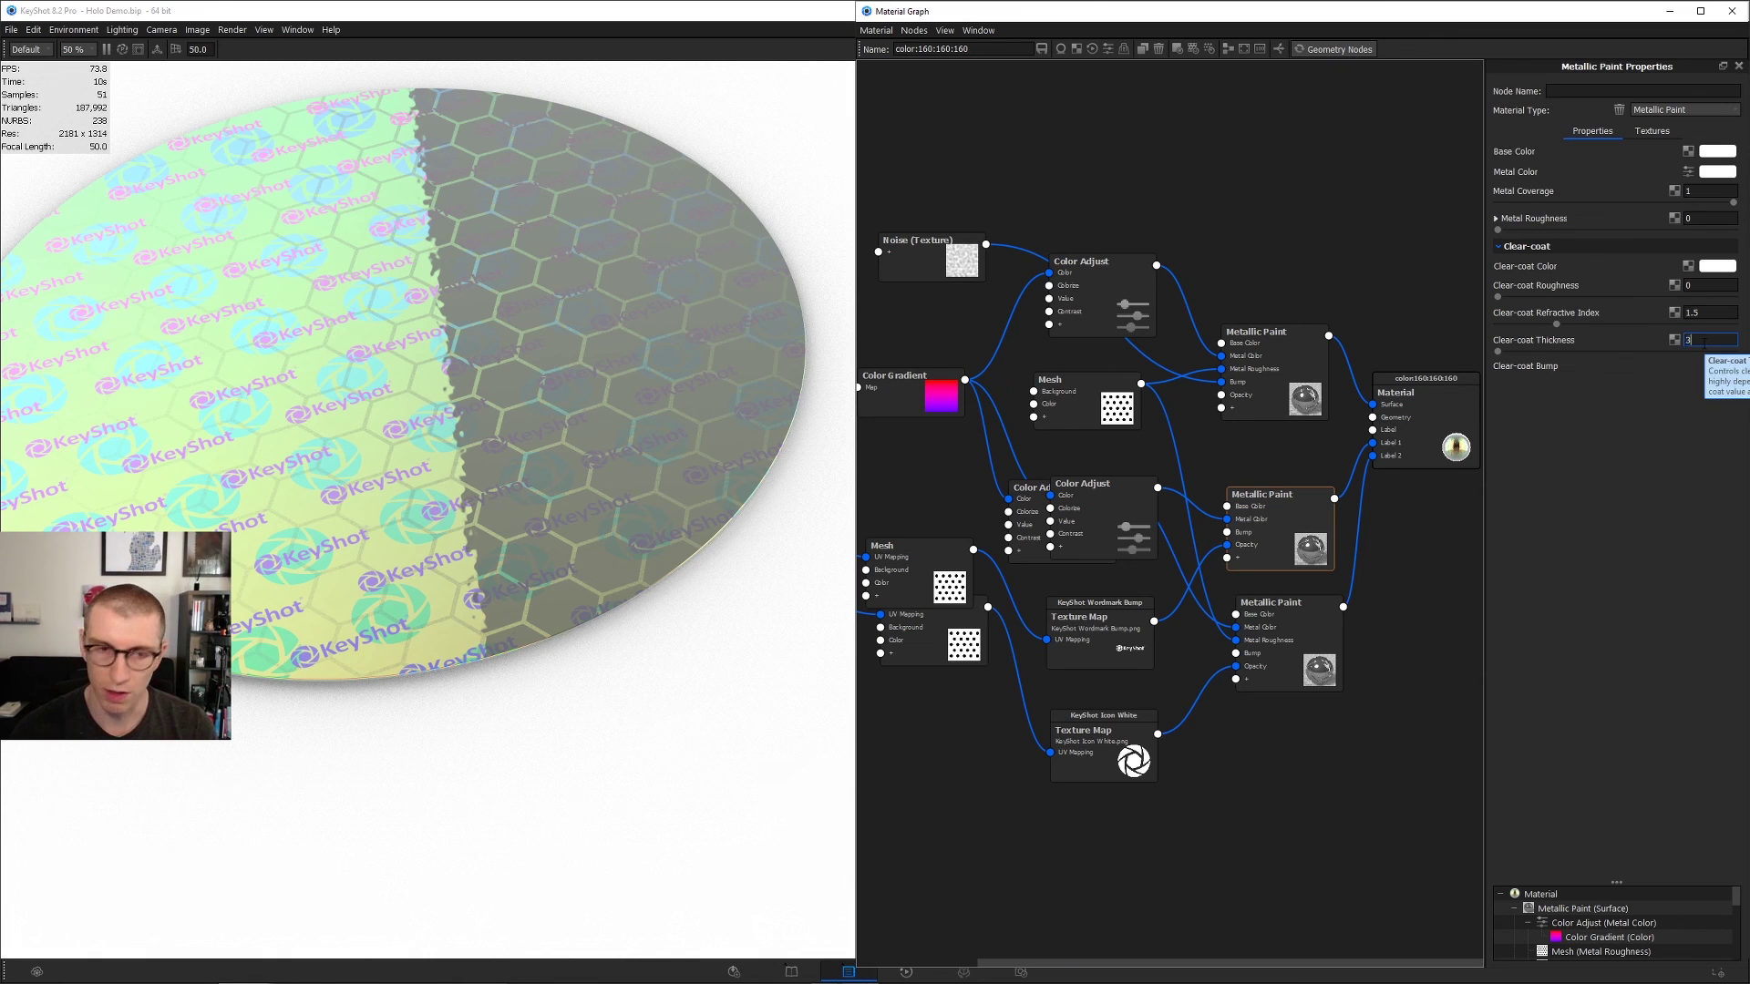
key(Return)
click(1294, 518)
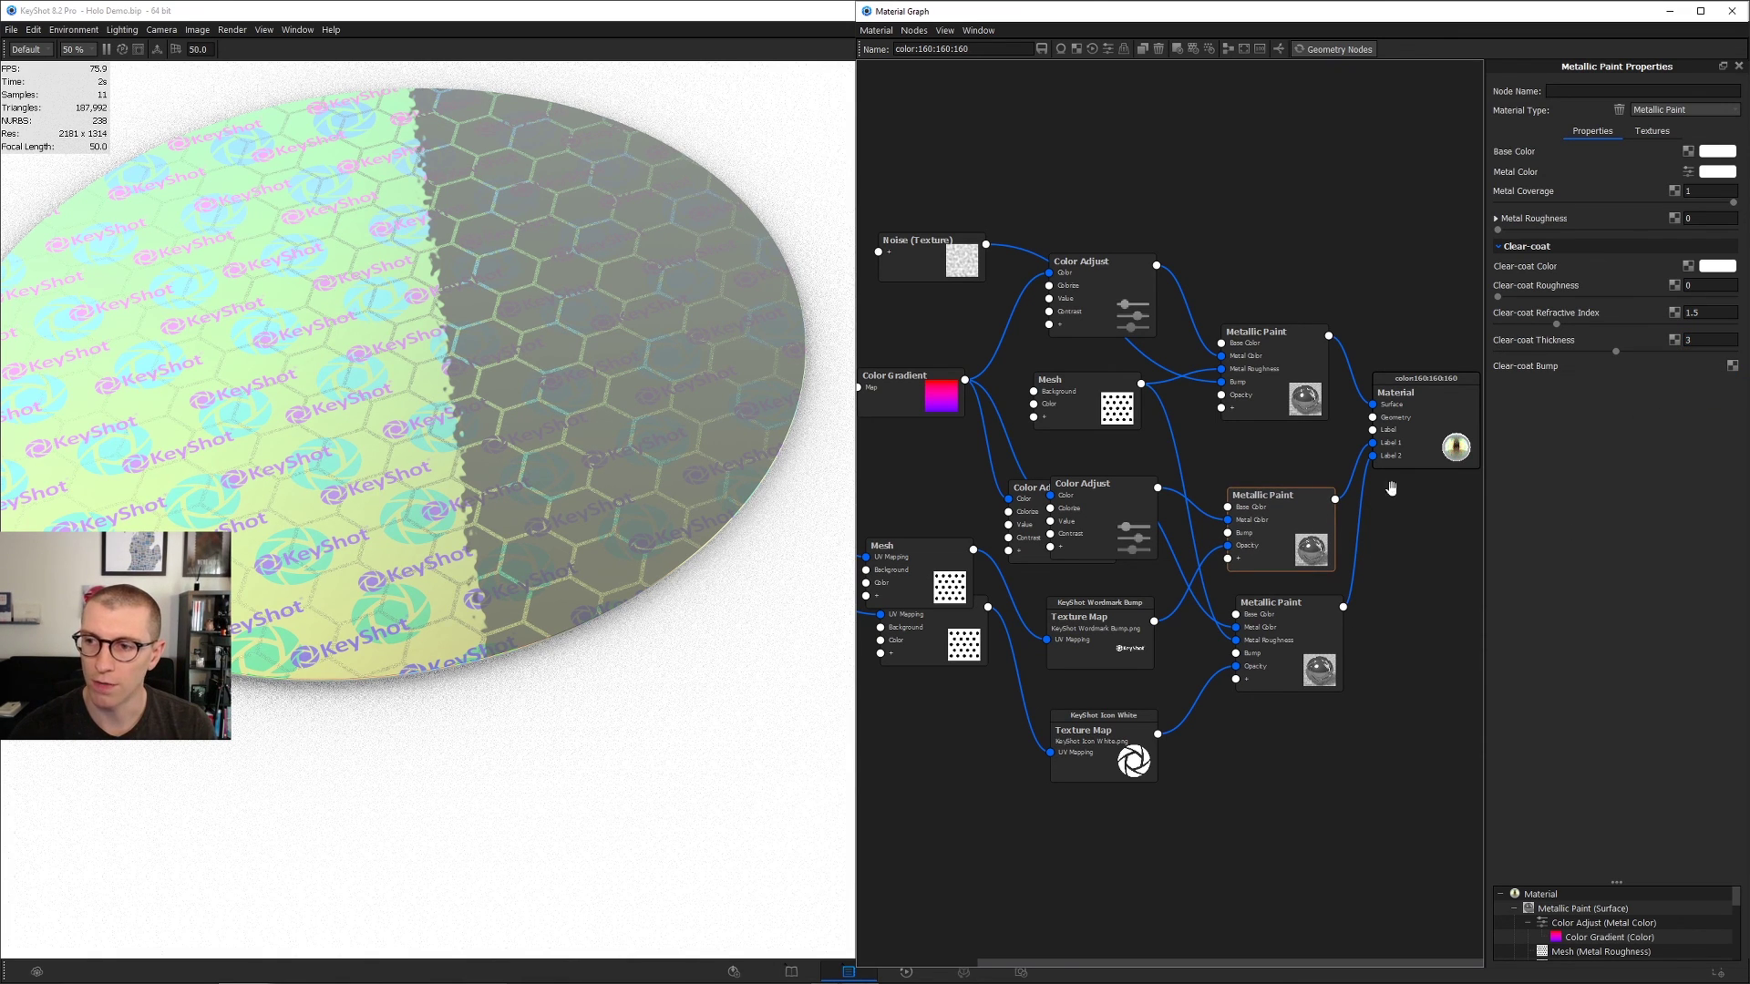
click(1276, 347)
click(1289, 619)
mouse_move(310, 362)
mouse_down()
mouse_move(306, 283)
mouse_move(307, 364)
mouse_move(513, 304)
mouse_move(551, 445)
mouse_move(594, 516)
mouse_up()
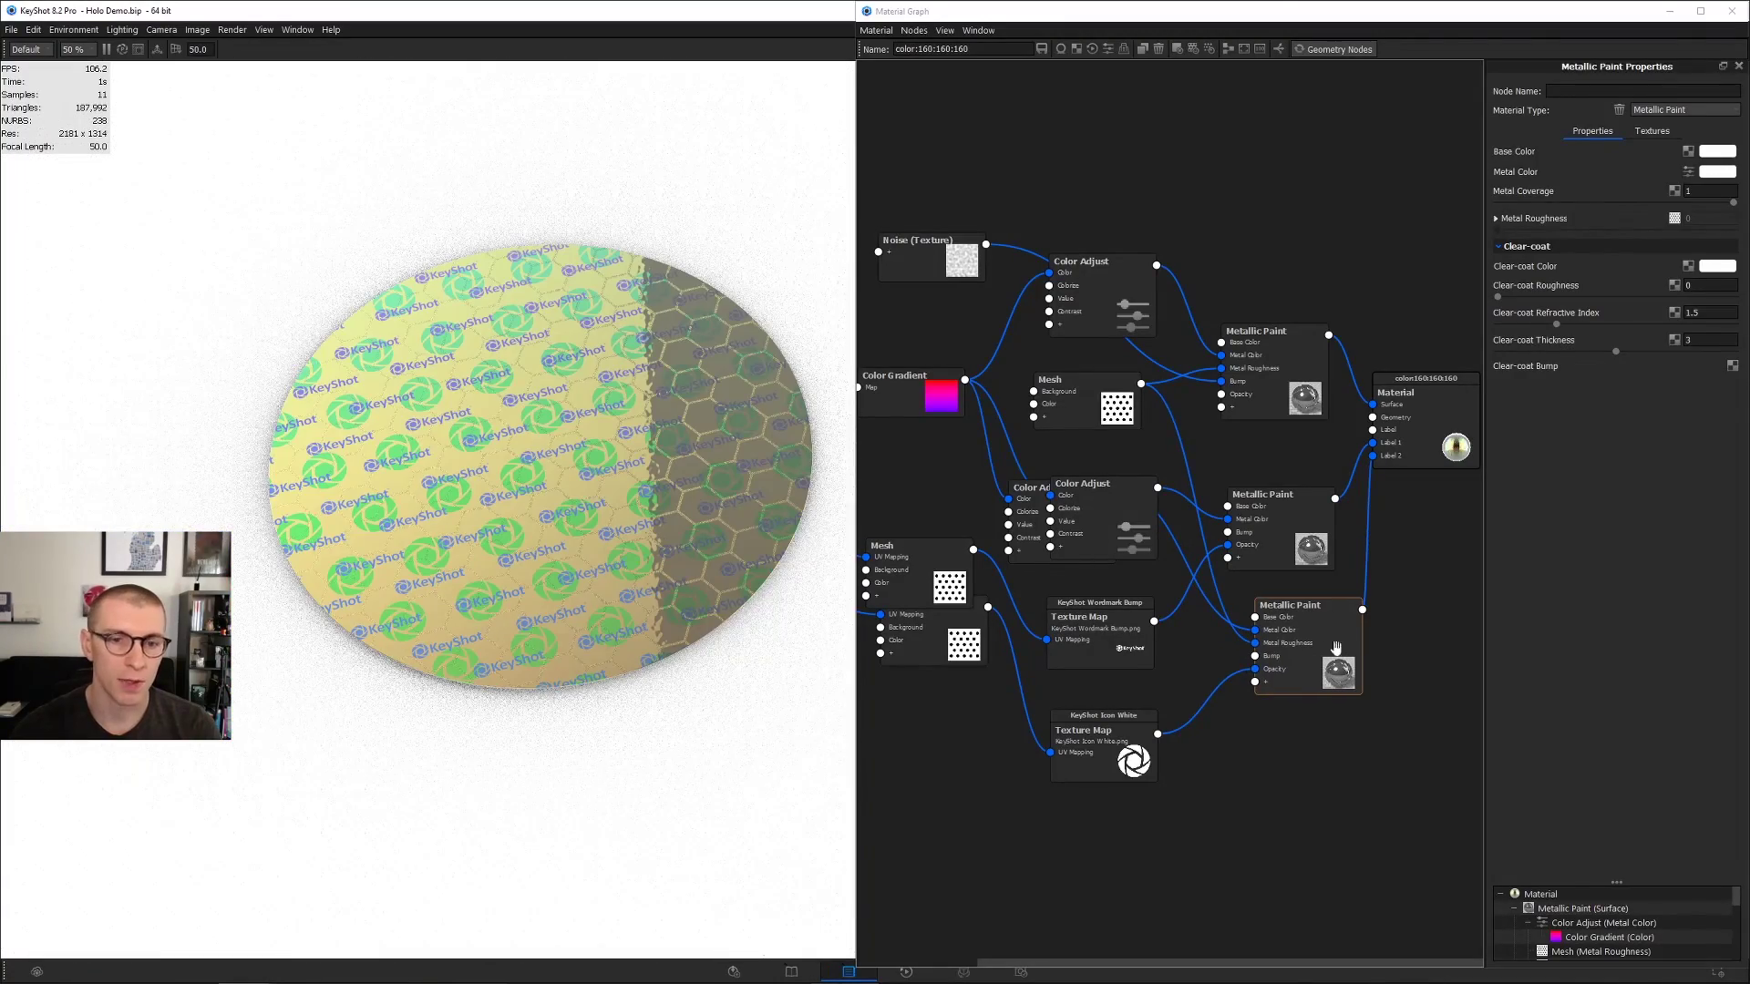
Step: Align the icon Metallic Paint node beneath the wordmark paint and edit its clear-coat roughness
drag(1311, 636, 1282, 650)
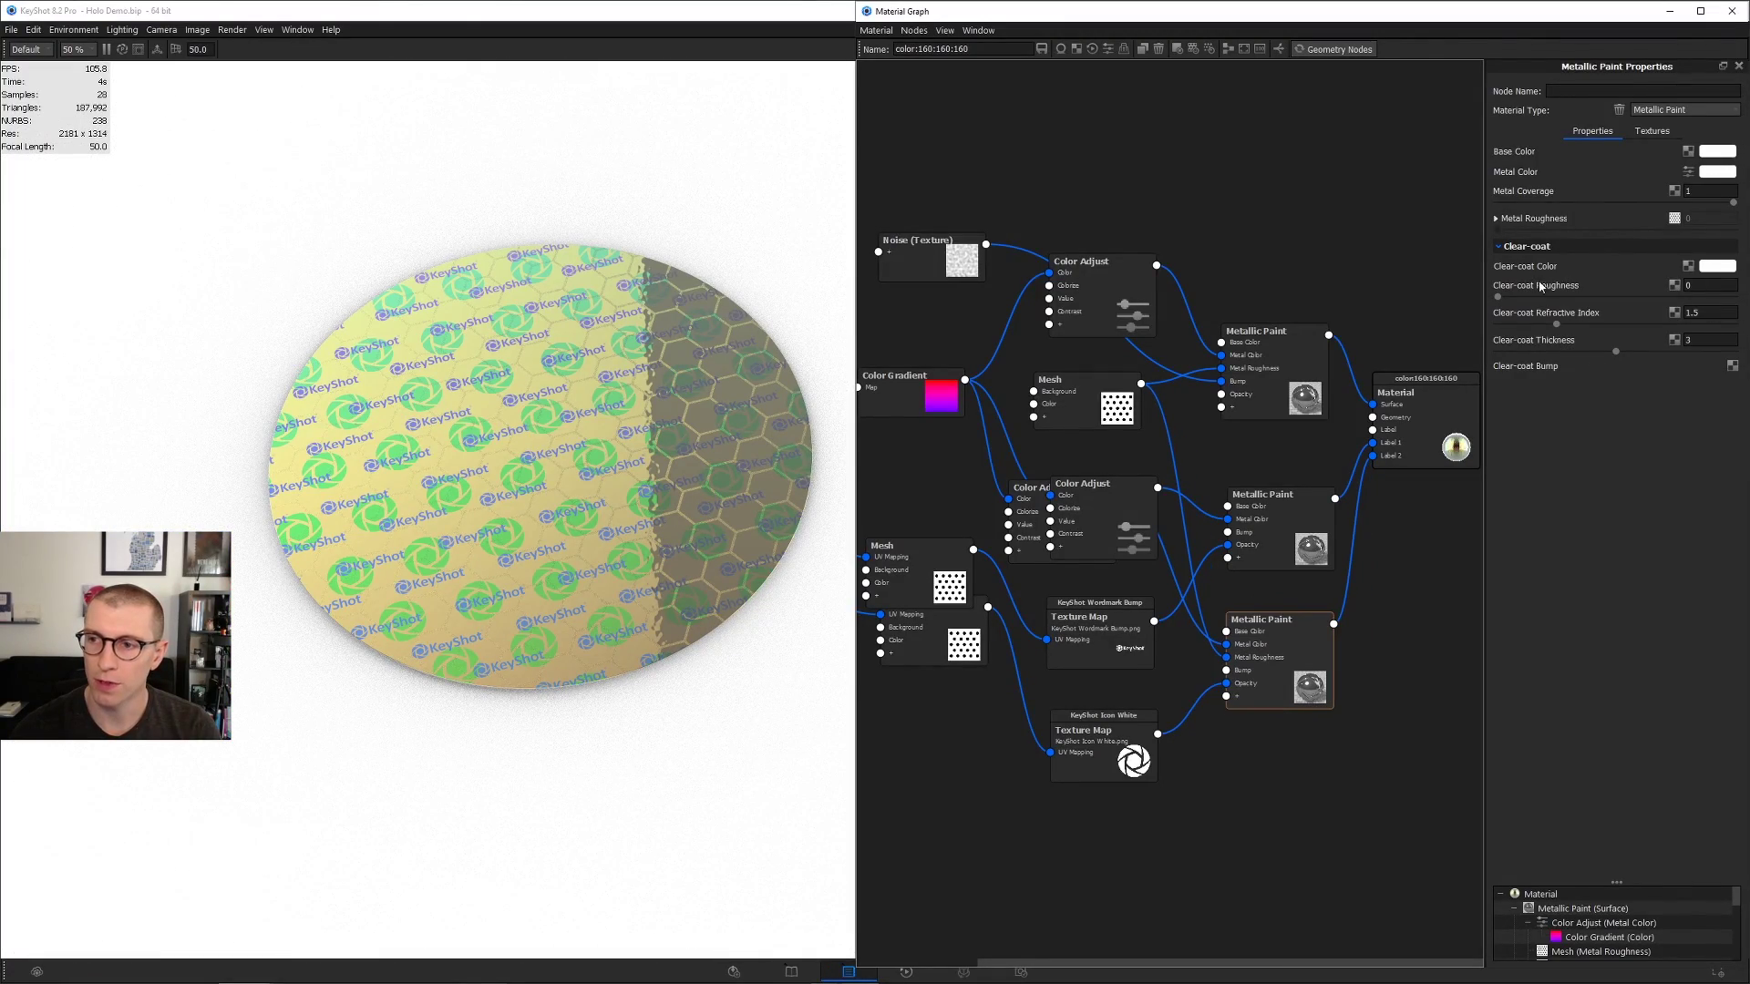
click(1711, 286)
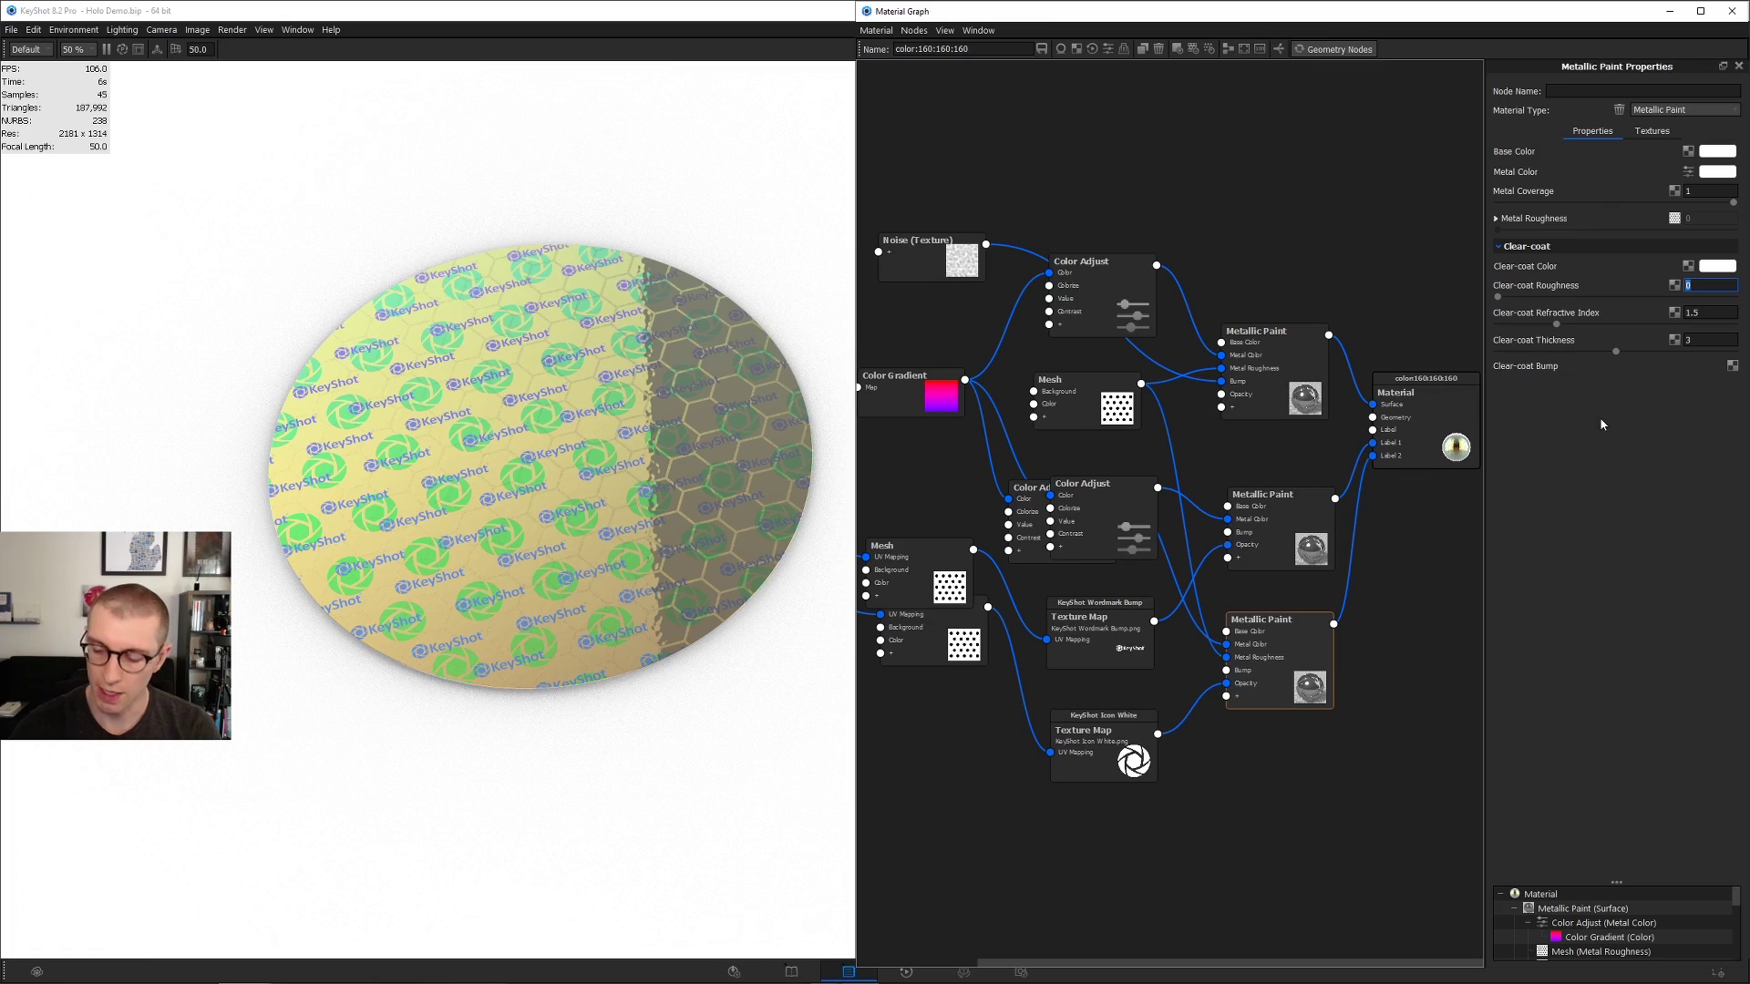
text(0.)
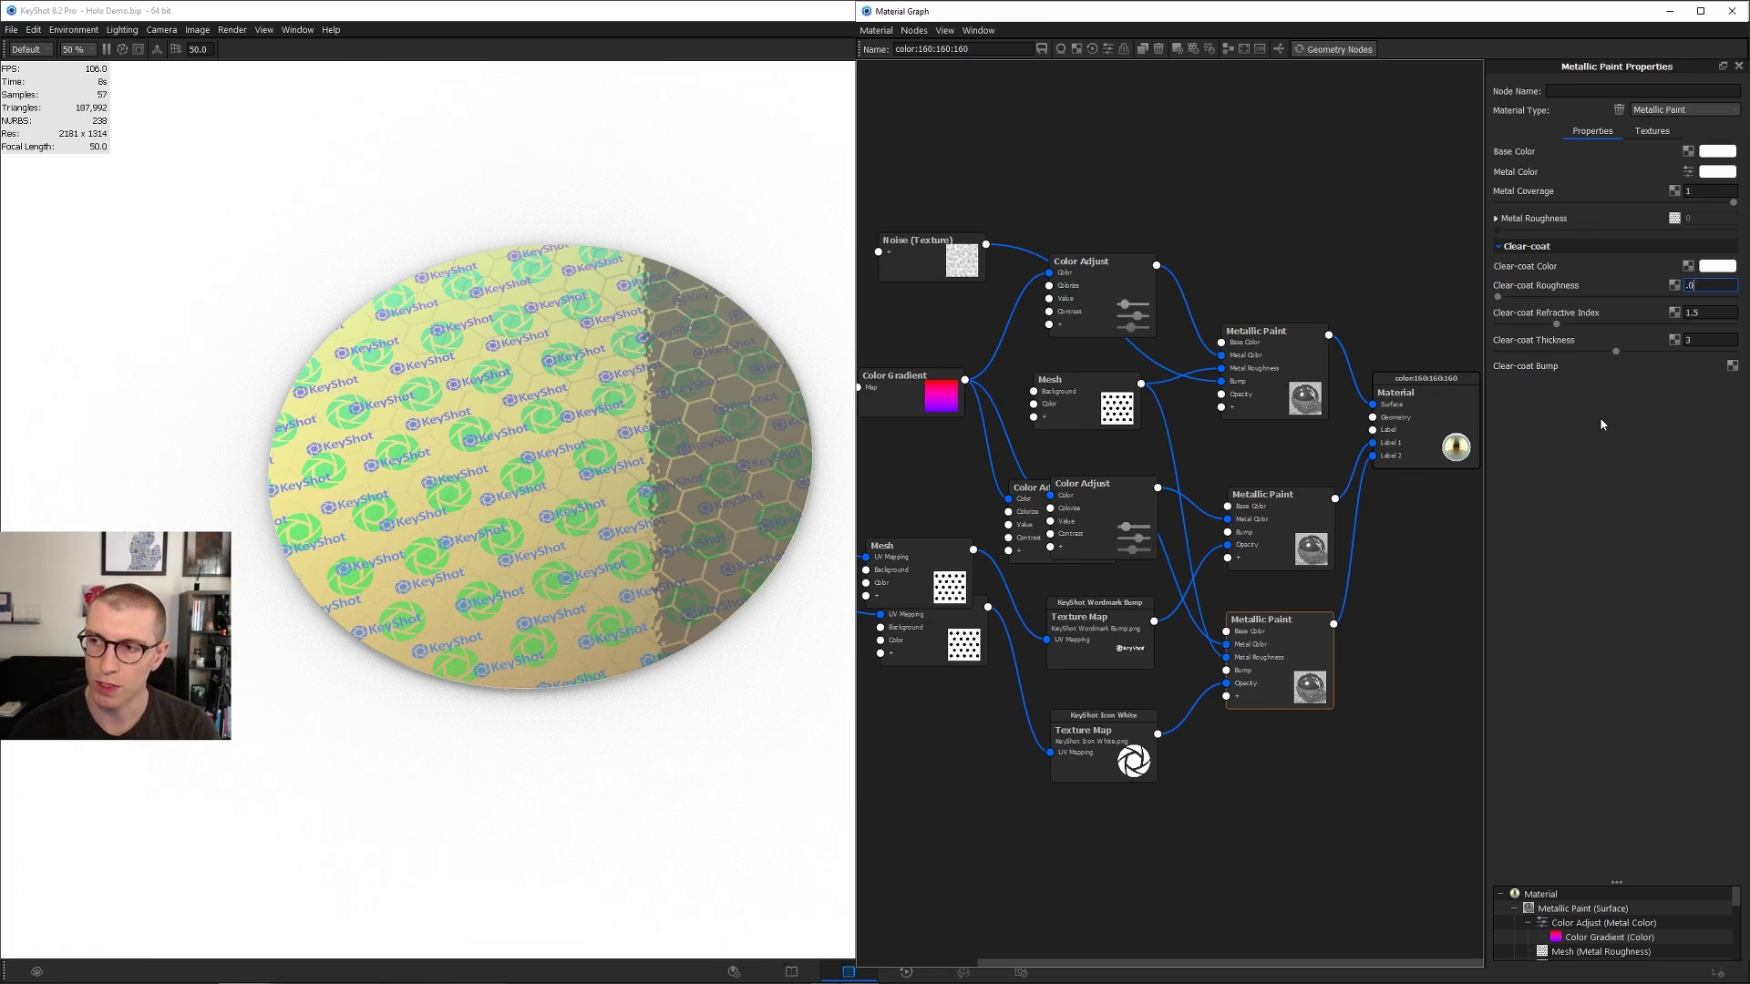
key(Return)
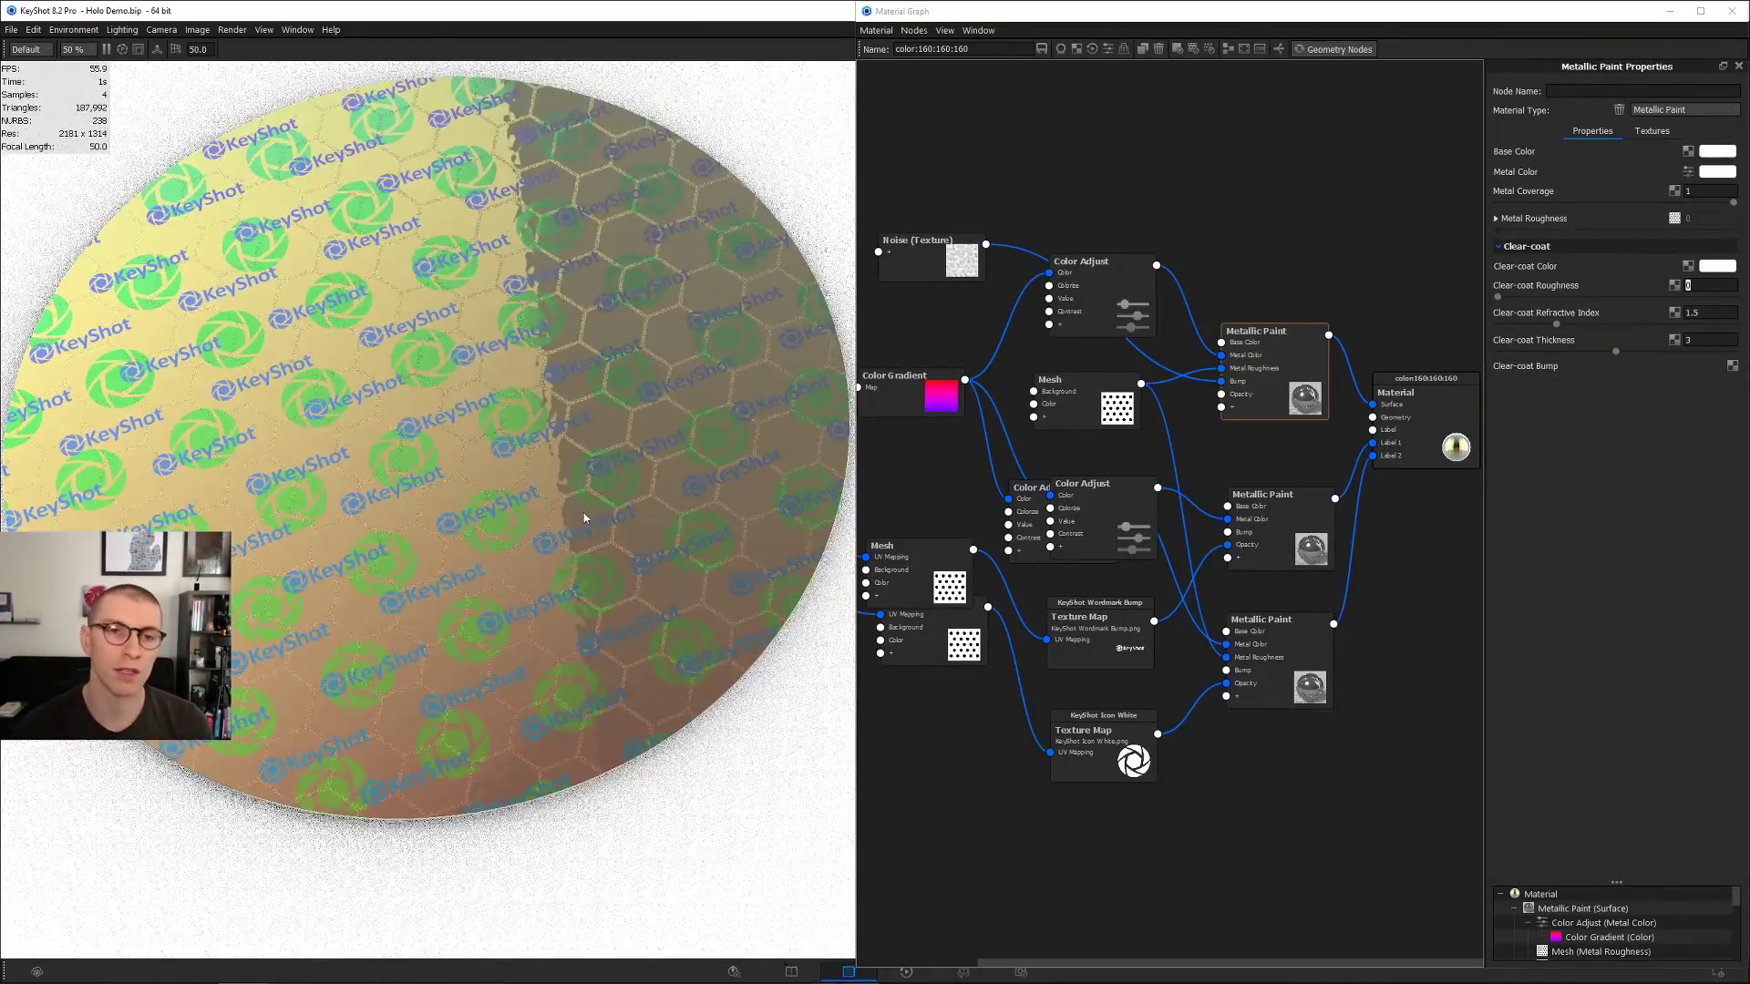
Step: Auto-arrange the material graph nodes and save the material to the library as Foil Security Label
drag(585, 517, 859, 405)
scroll(589, 582, down, 4)
scroll(583, 460, up, 4)
scroll(587, 473, down, 2)
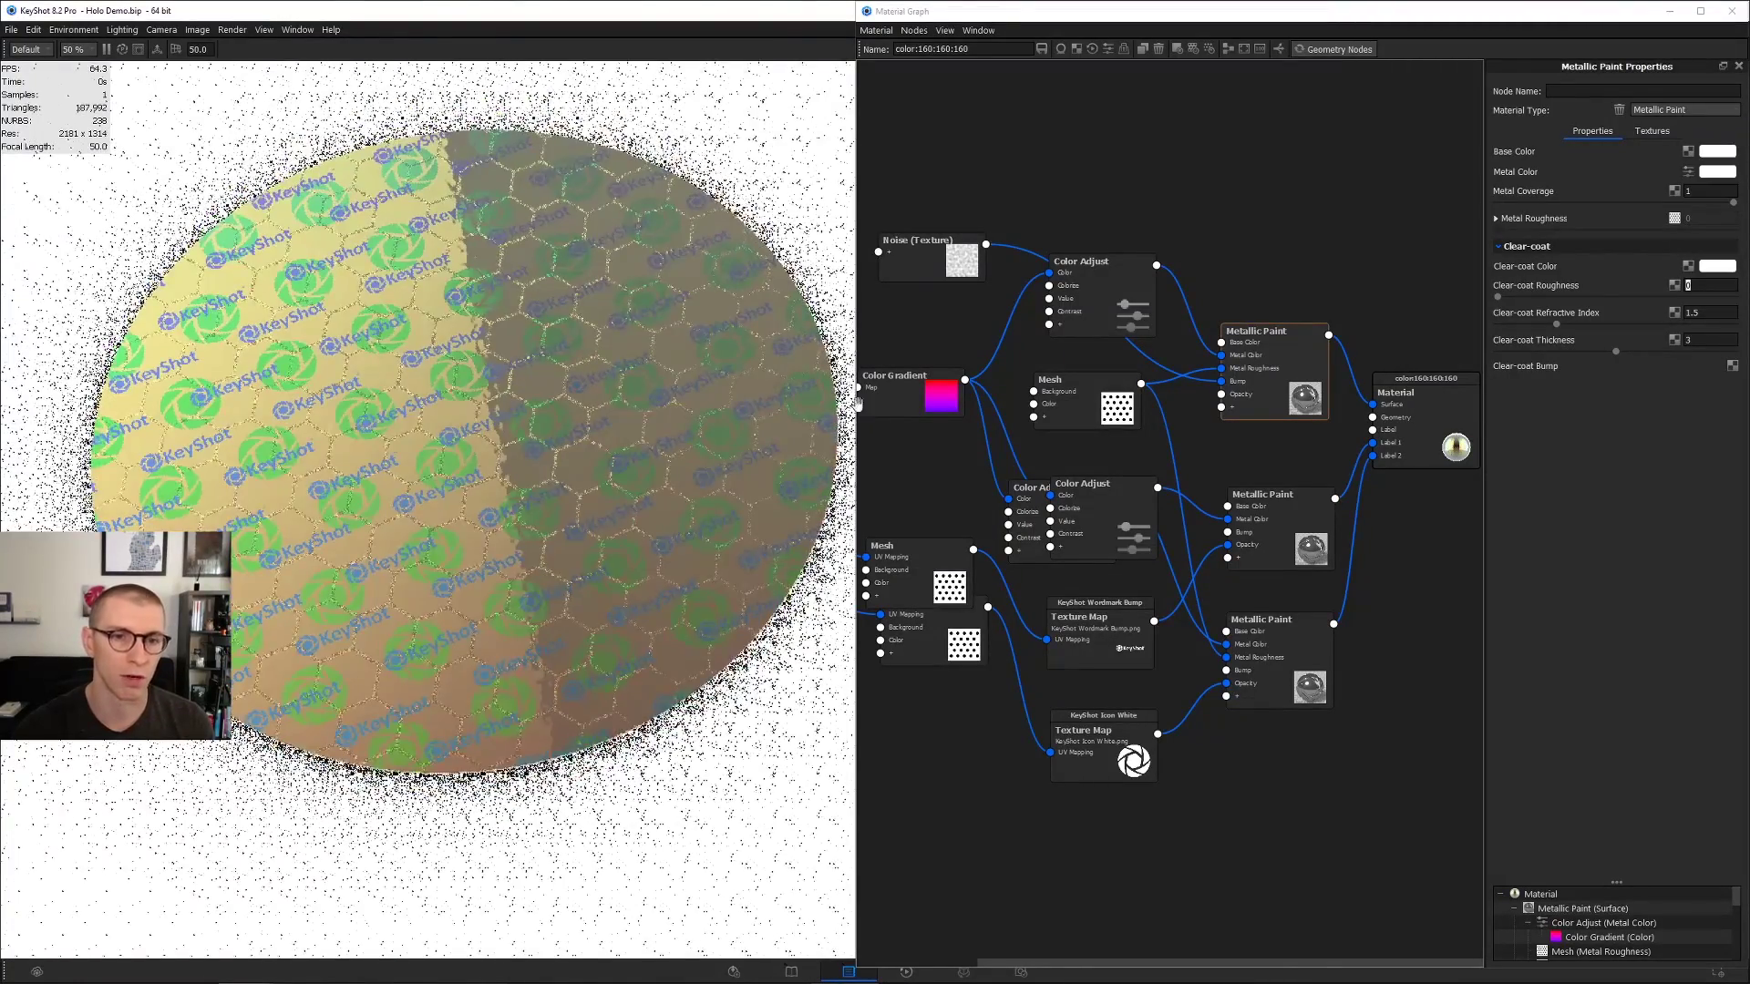
click(1228, 50)
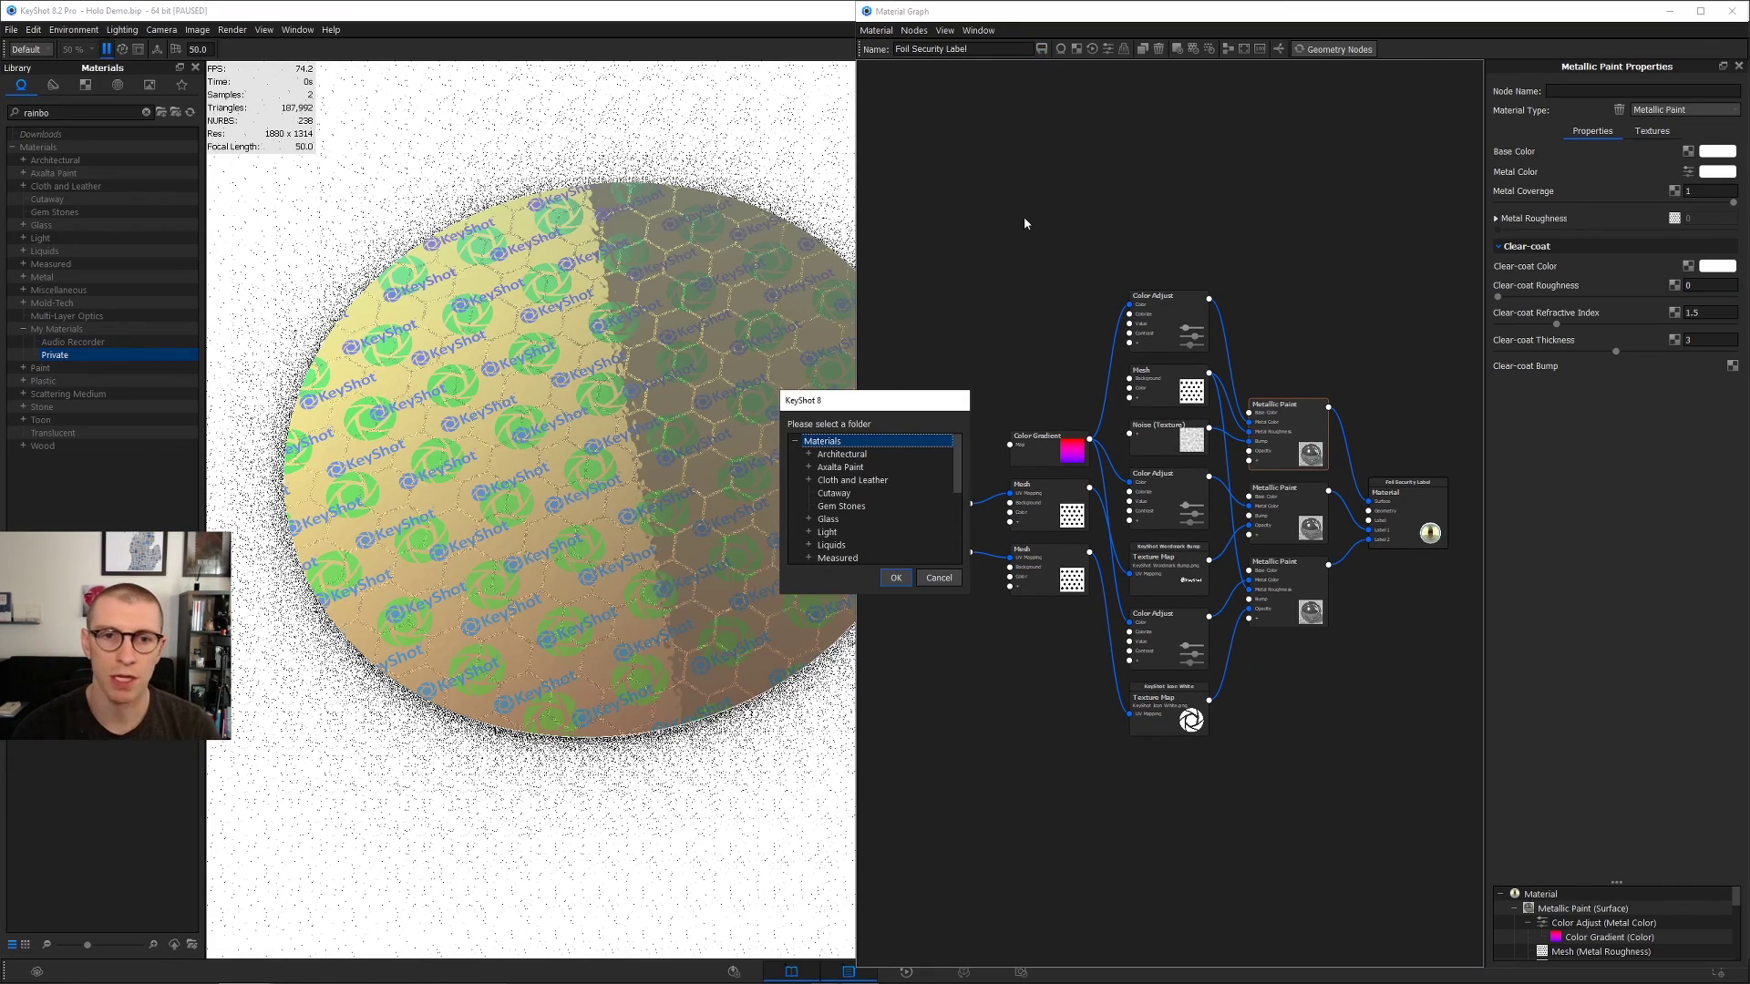
click(857, 545)
click(896, 579)
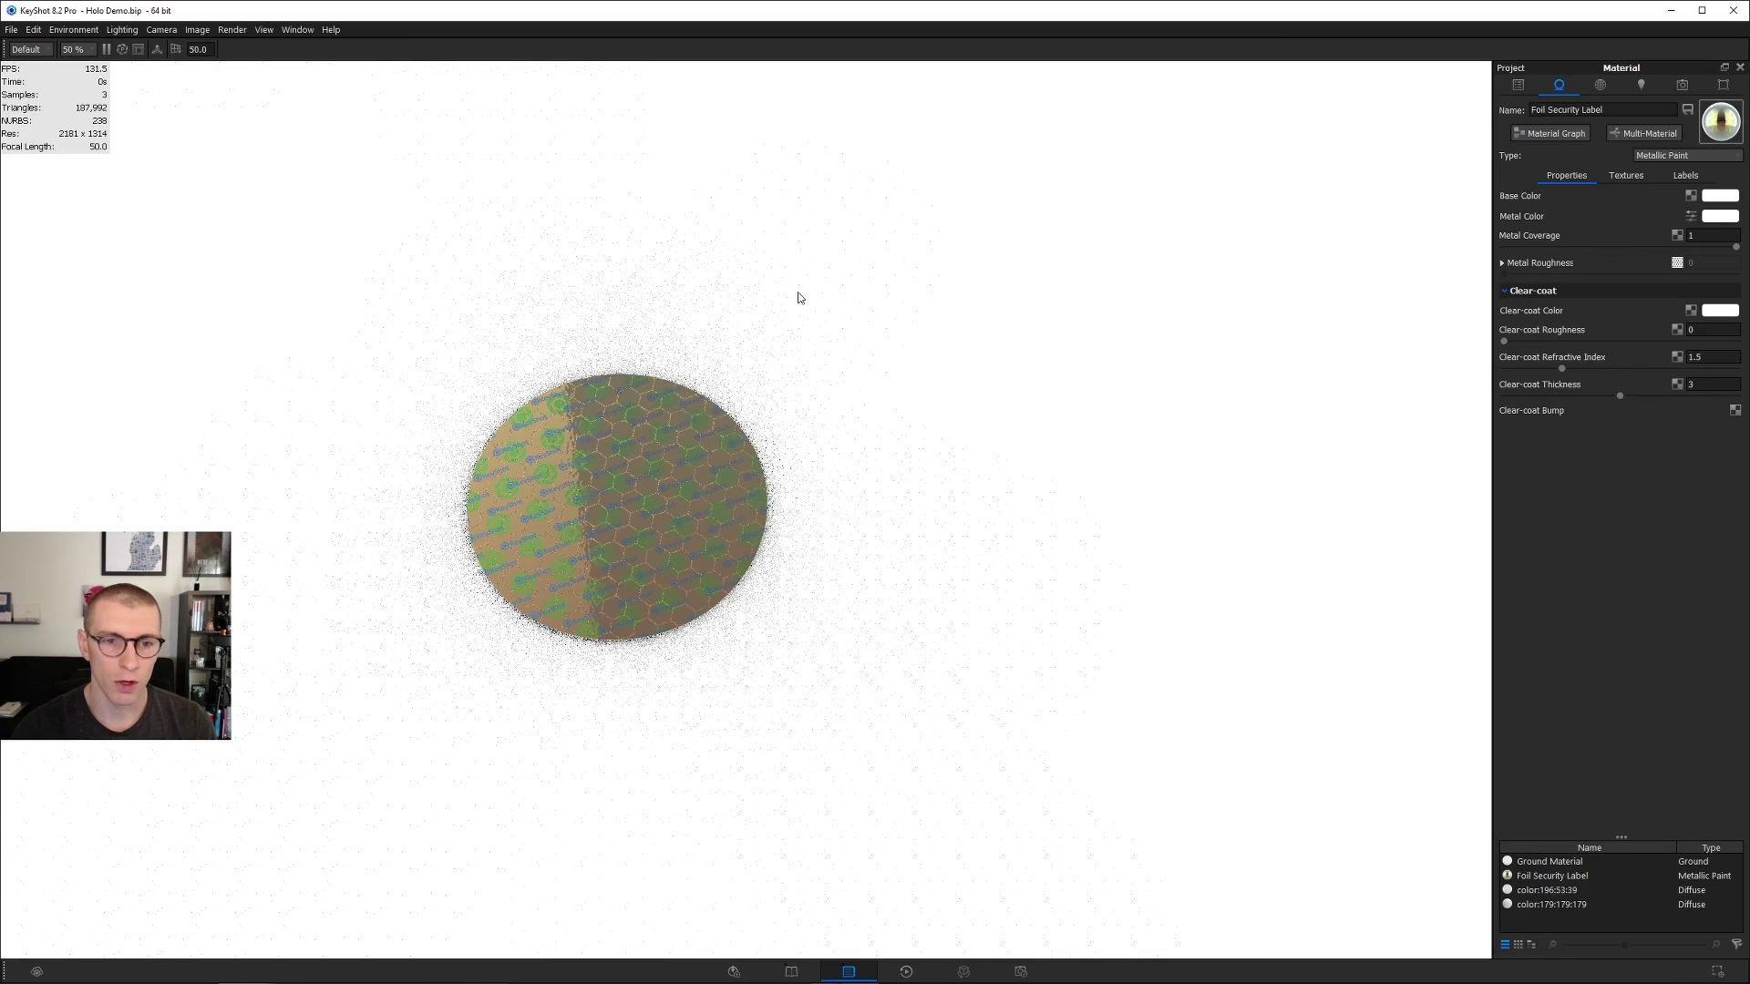
Step: Show all hidden parts so the whole sheet of round stickers and its backing can be inspected
right_click(752, 263)
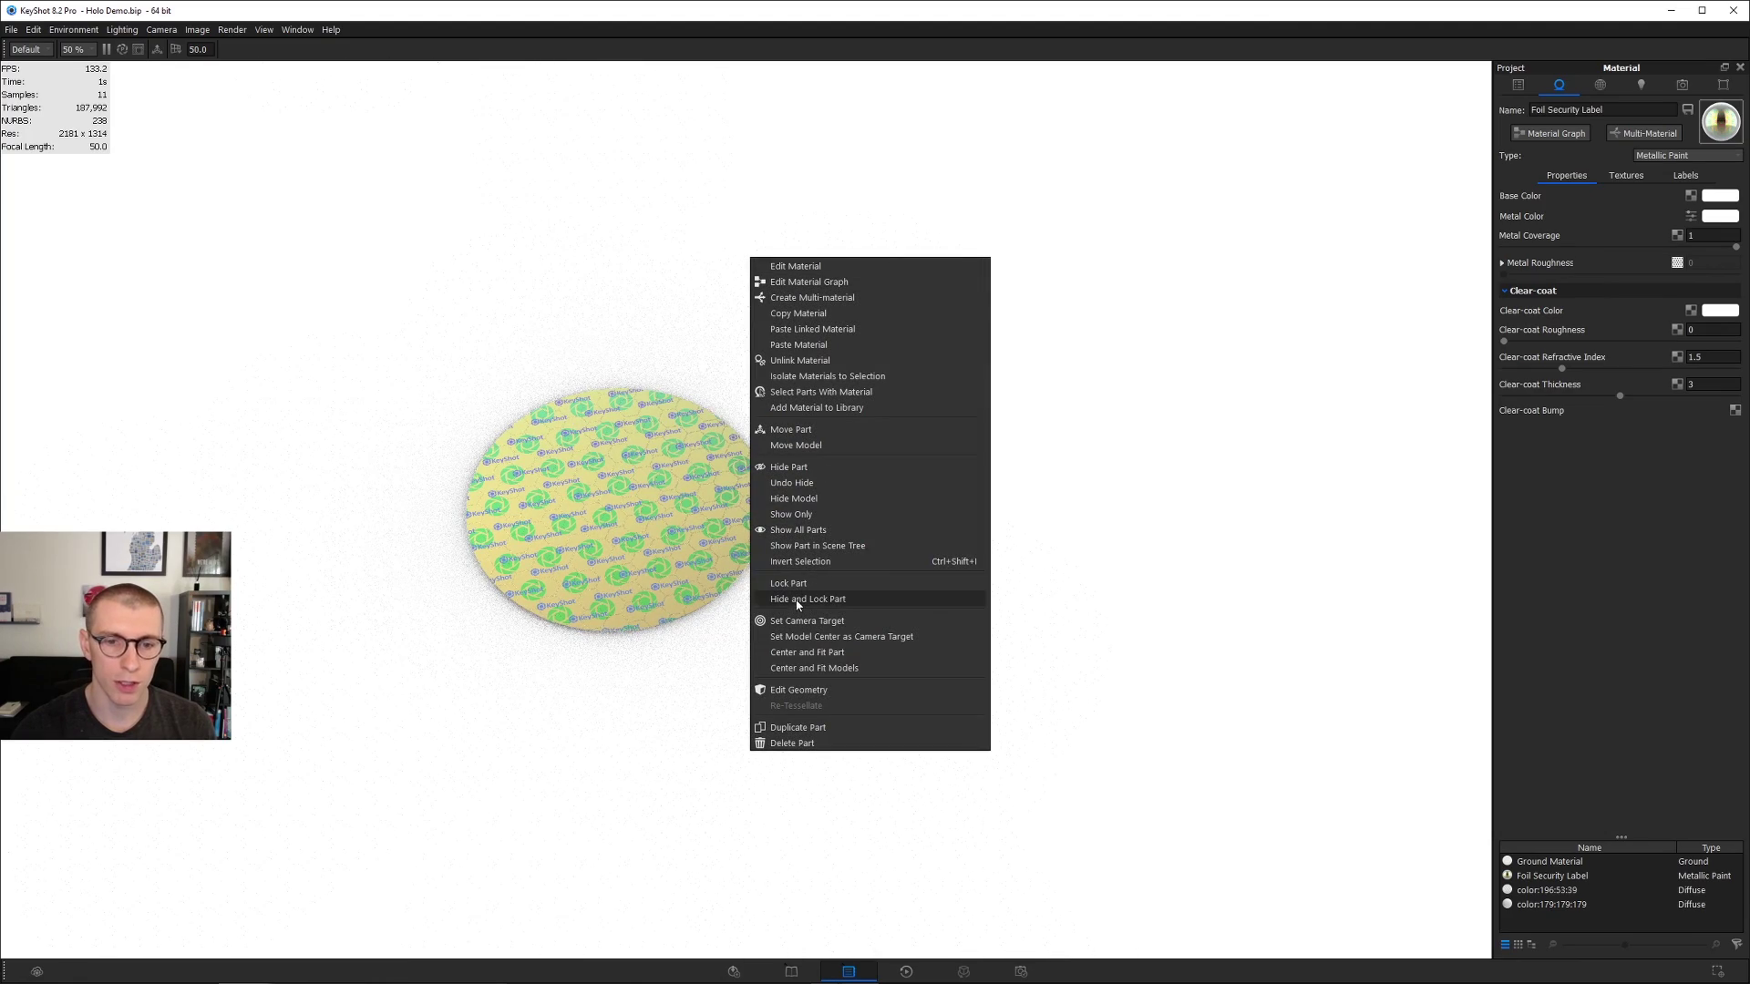
click(809, 532)
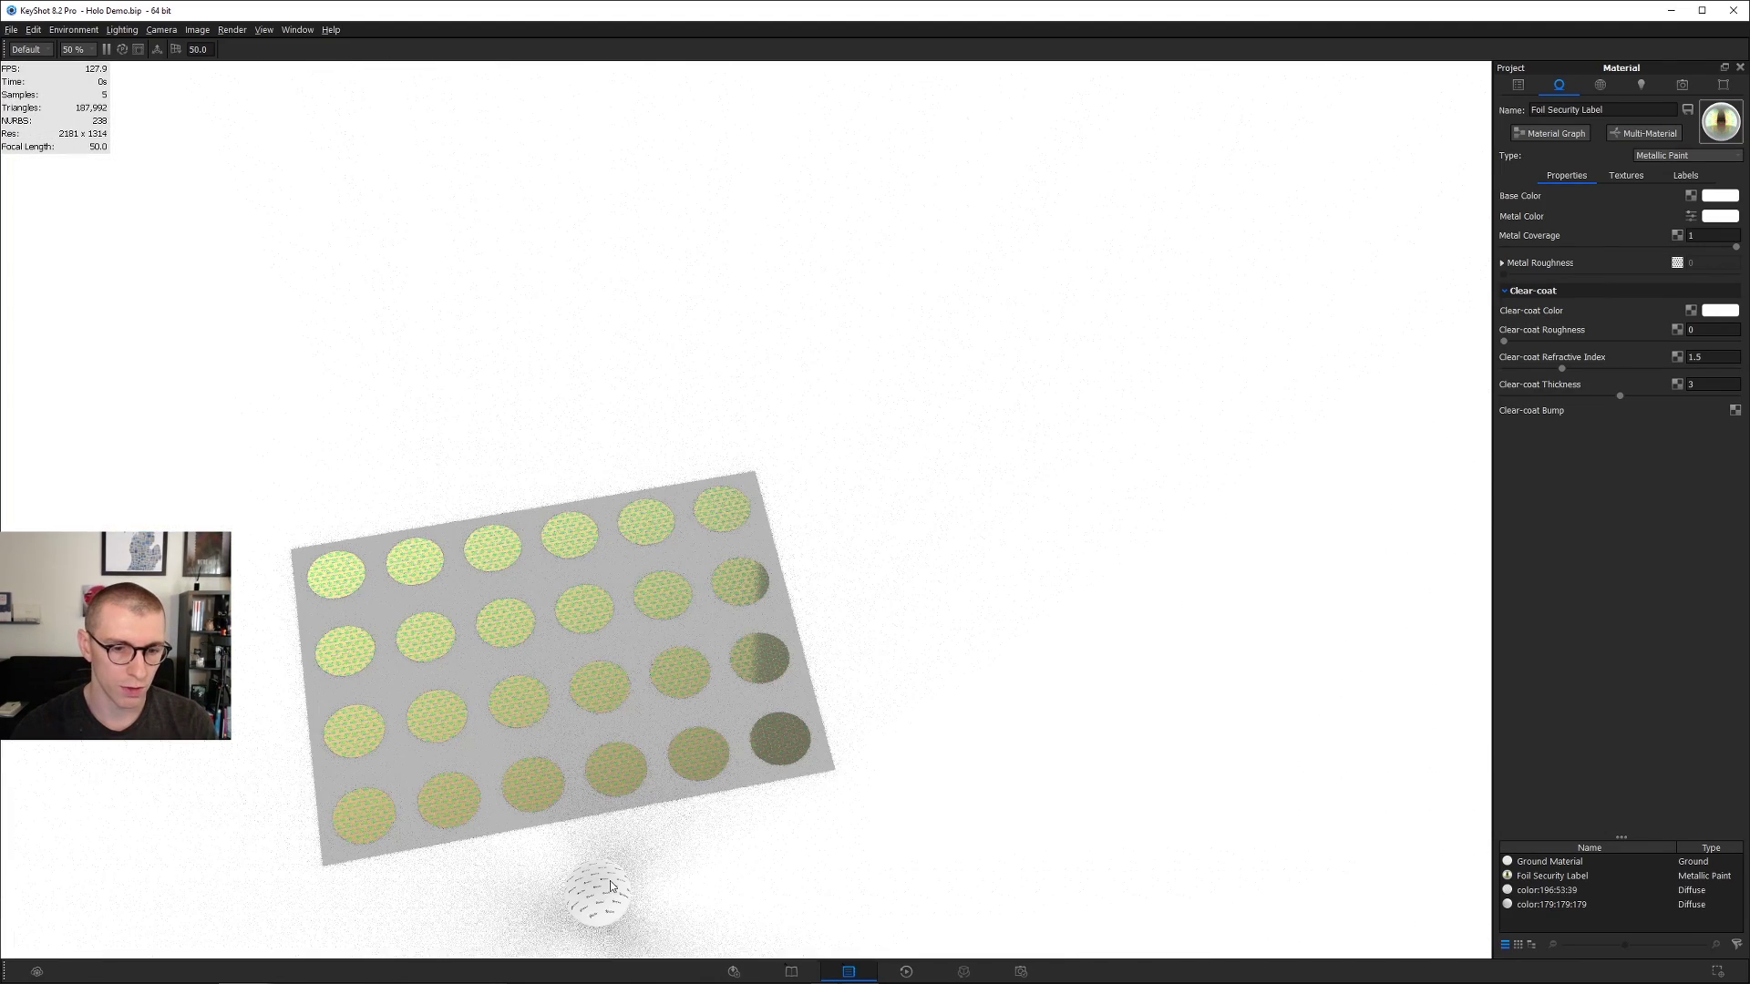
drag(930, 793, 455, 825)
middle_drag(656, 540, 789, 675)
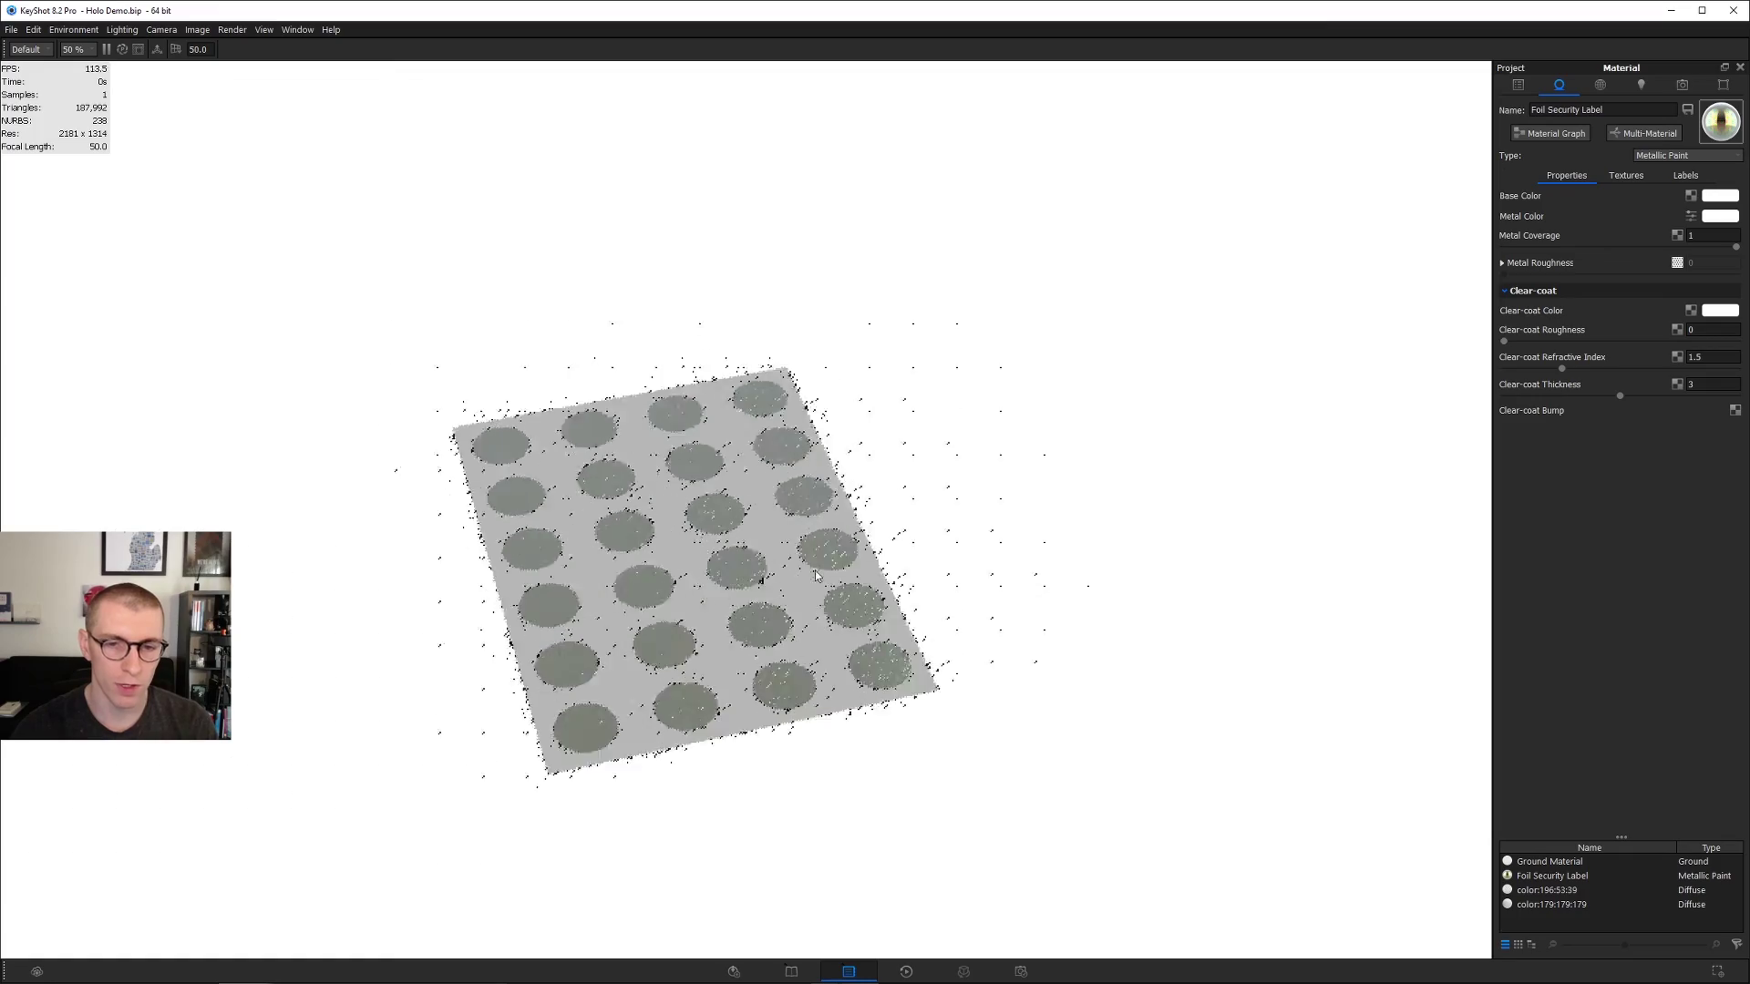
scroll(789, 675, up, 5)
drag(789, 675, 714, 455)
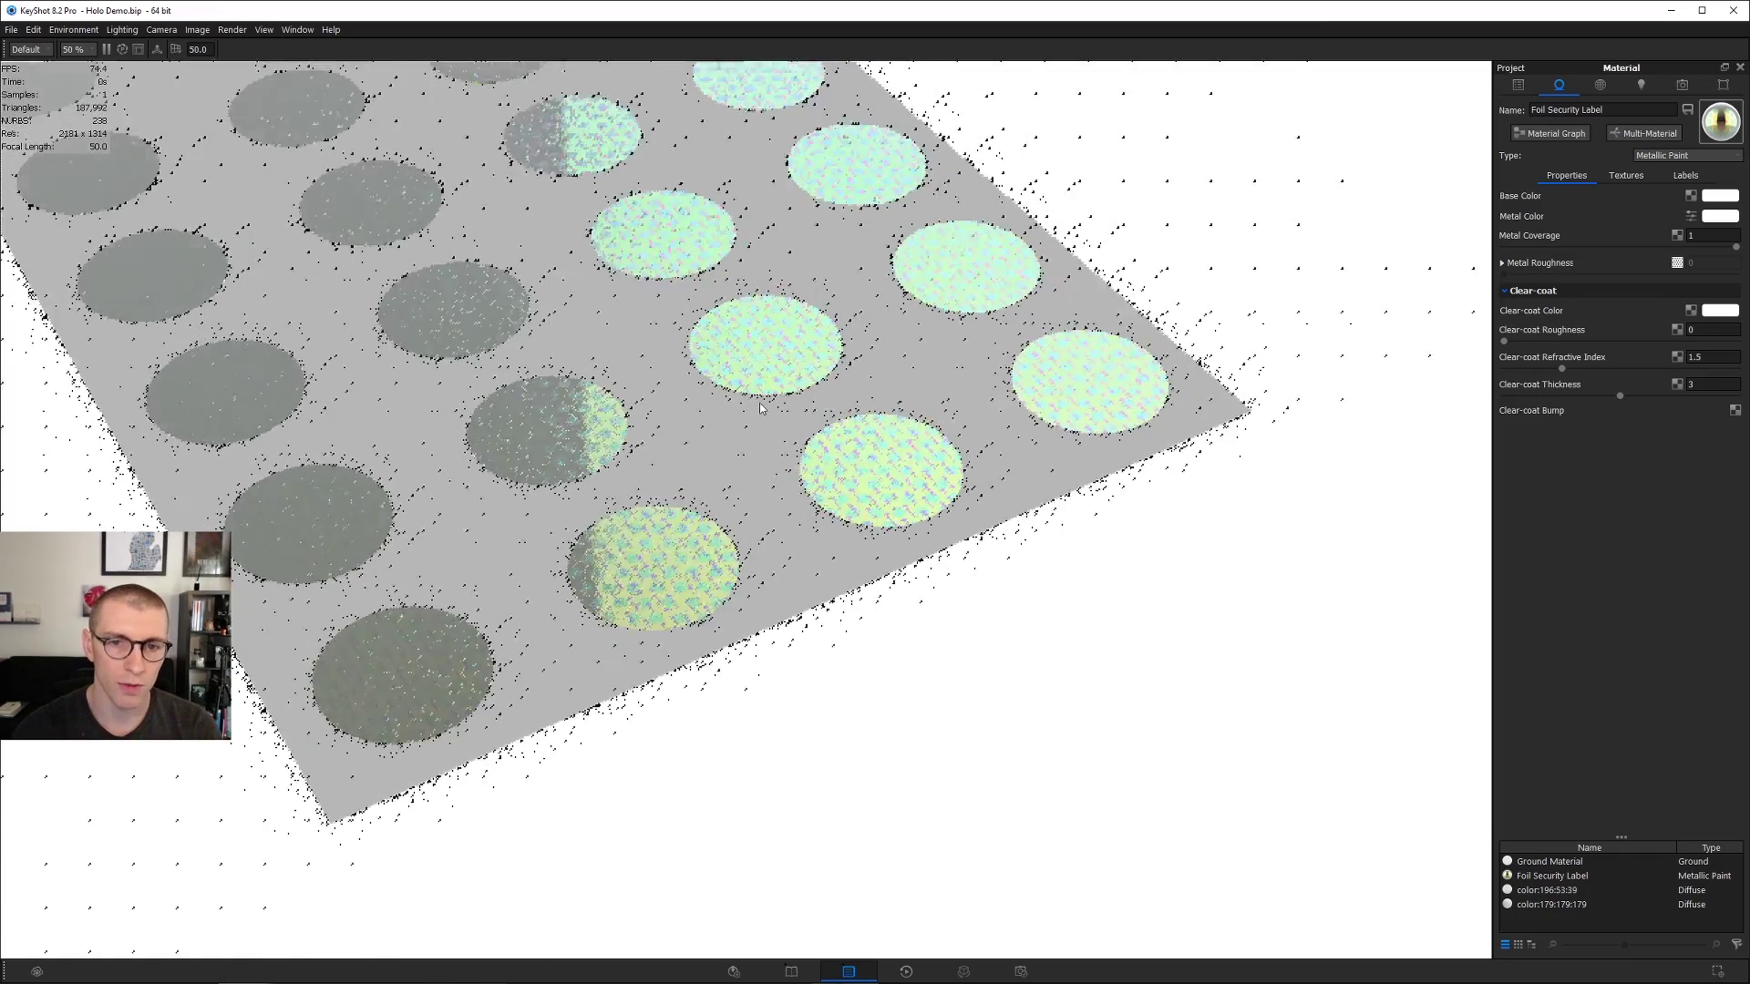
Step: Find Hard Shiny Plastic White in the material library, apply it to the sticker backing sheet and open its material properties
double_click(725, 447)
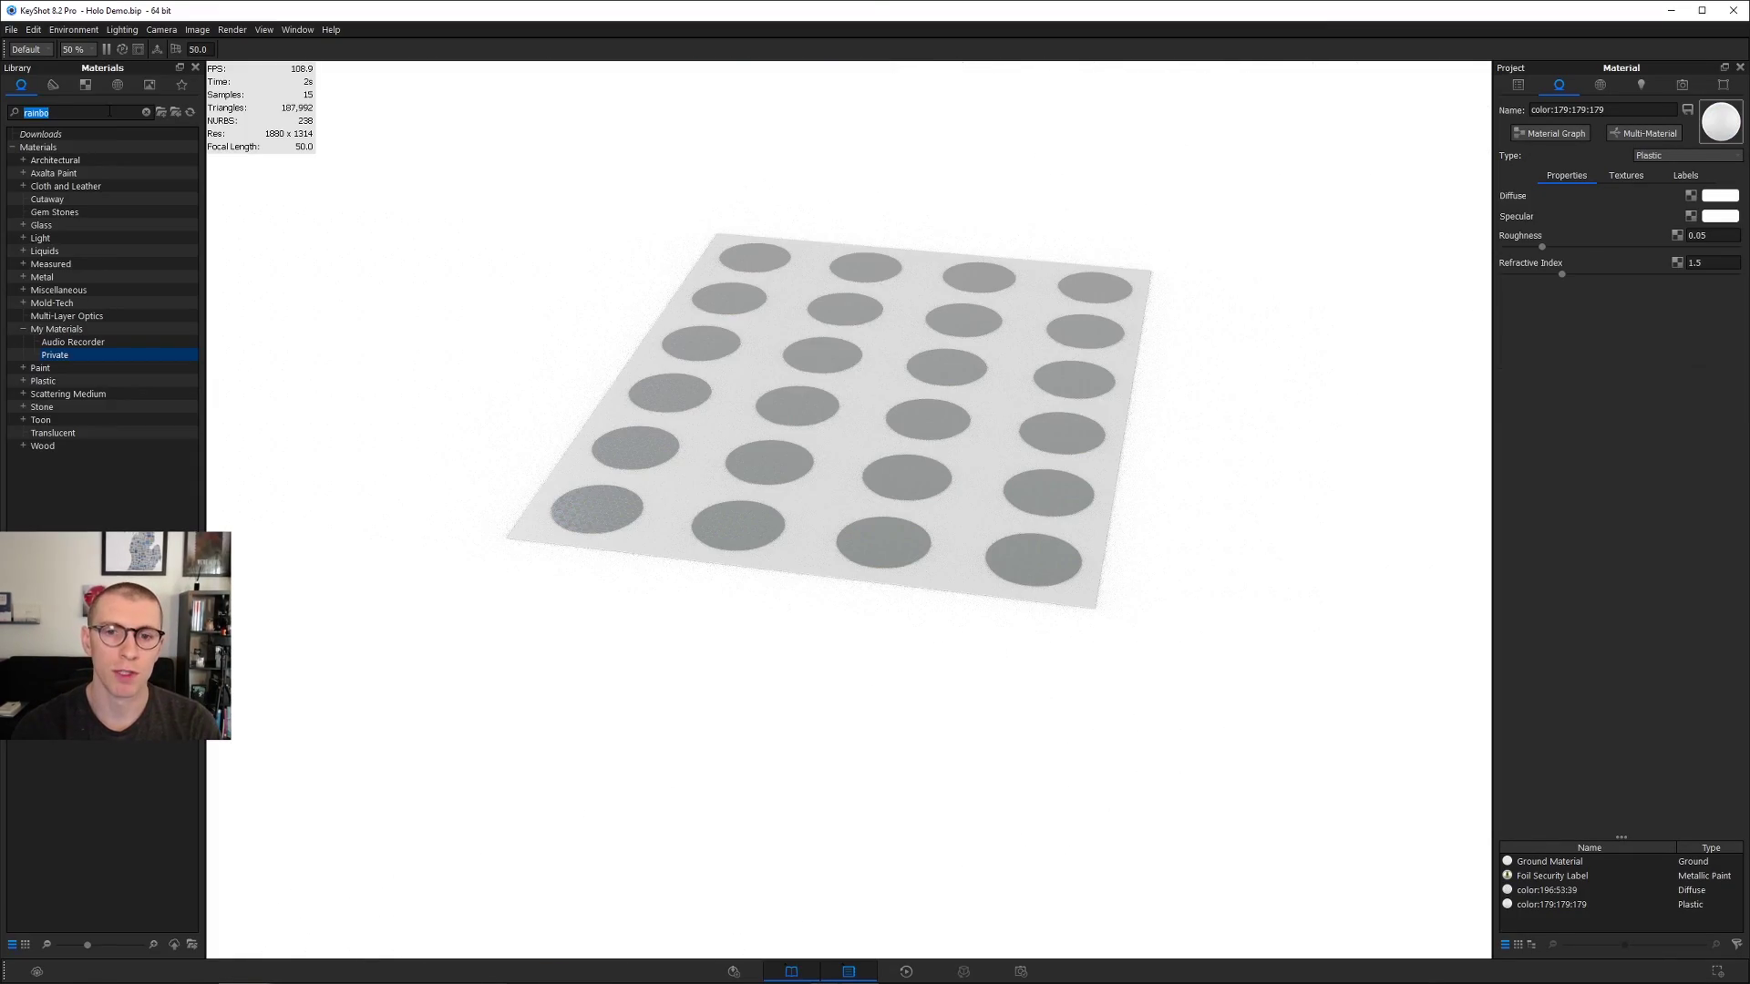
text(hard shin)
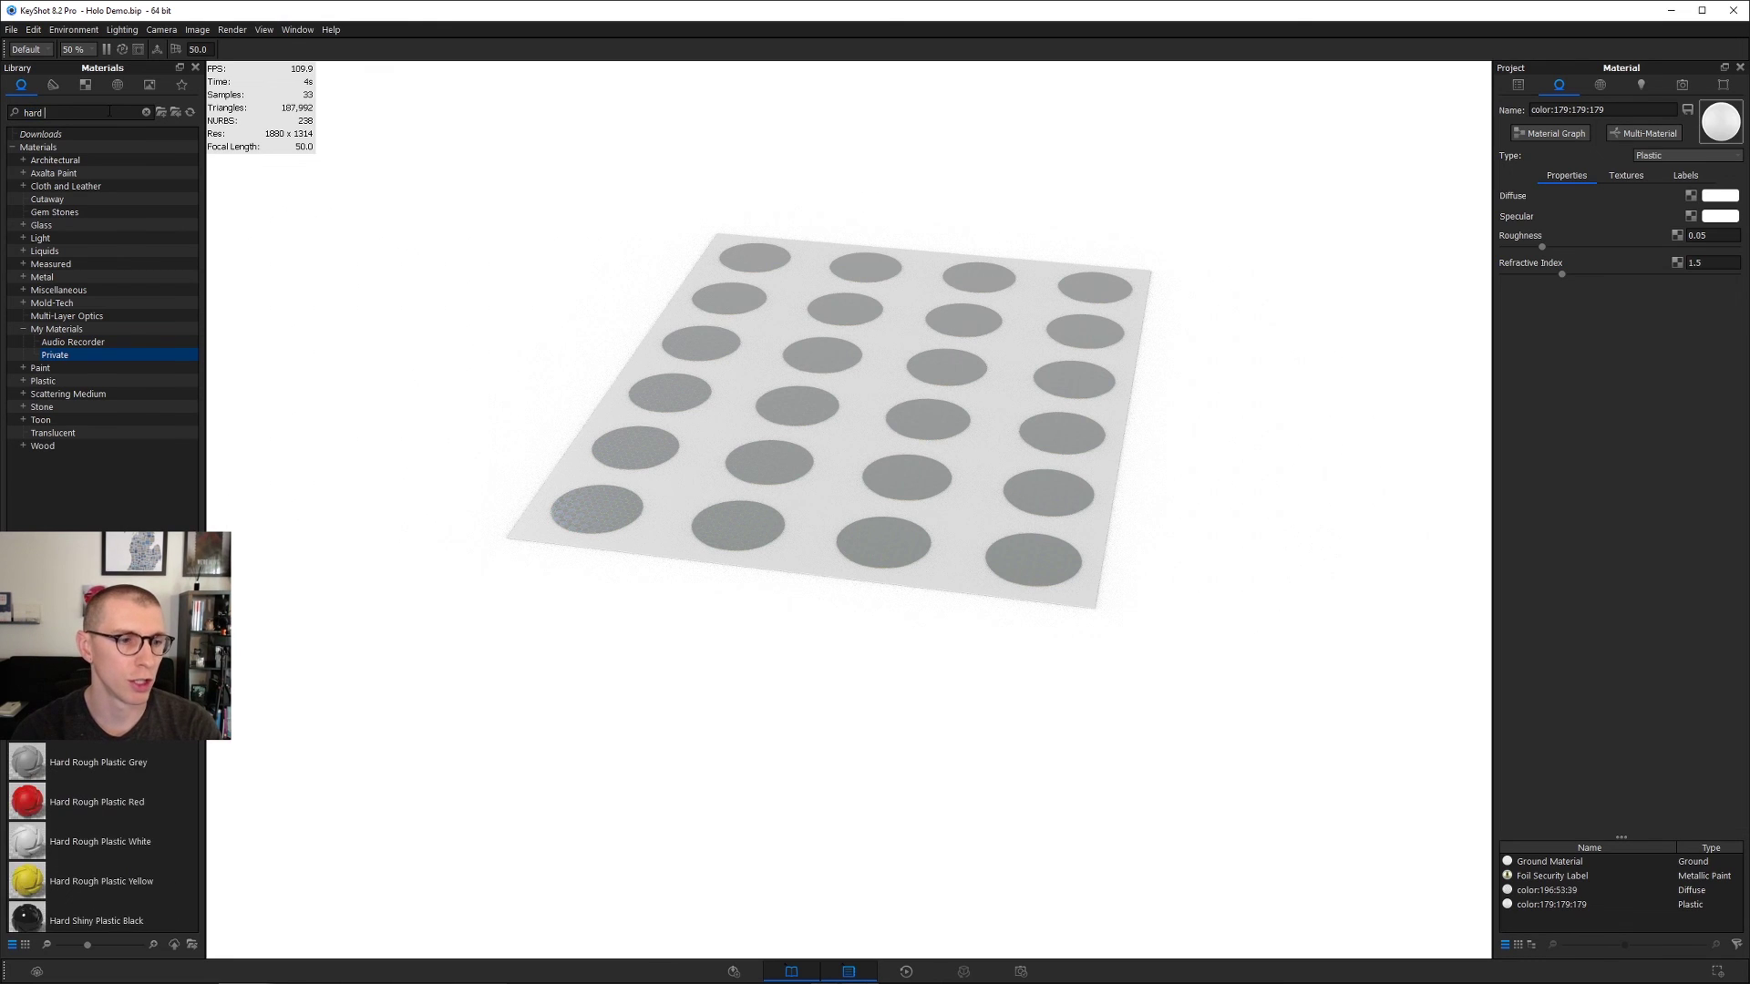
drag(110, 802, 702, 497)
middle_drag(966, 363, 808, 474)
scroll(808, 475, up, 3)
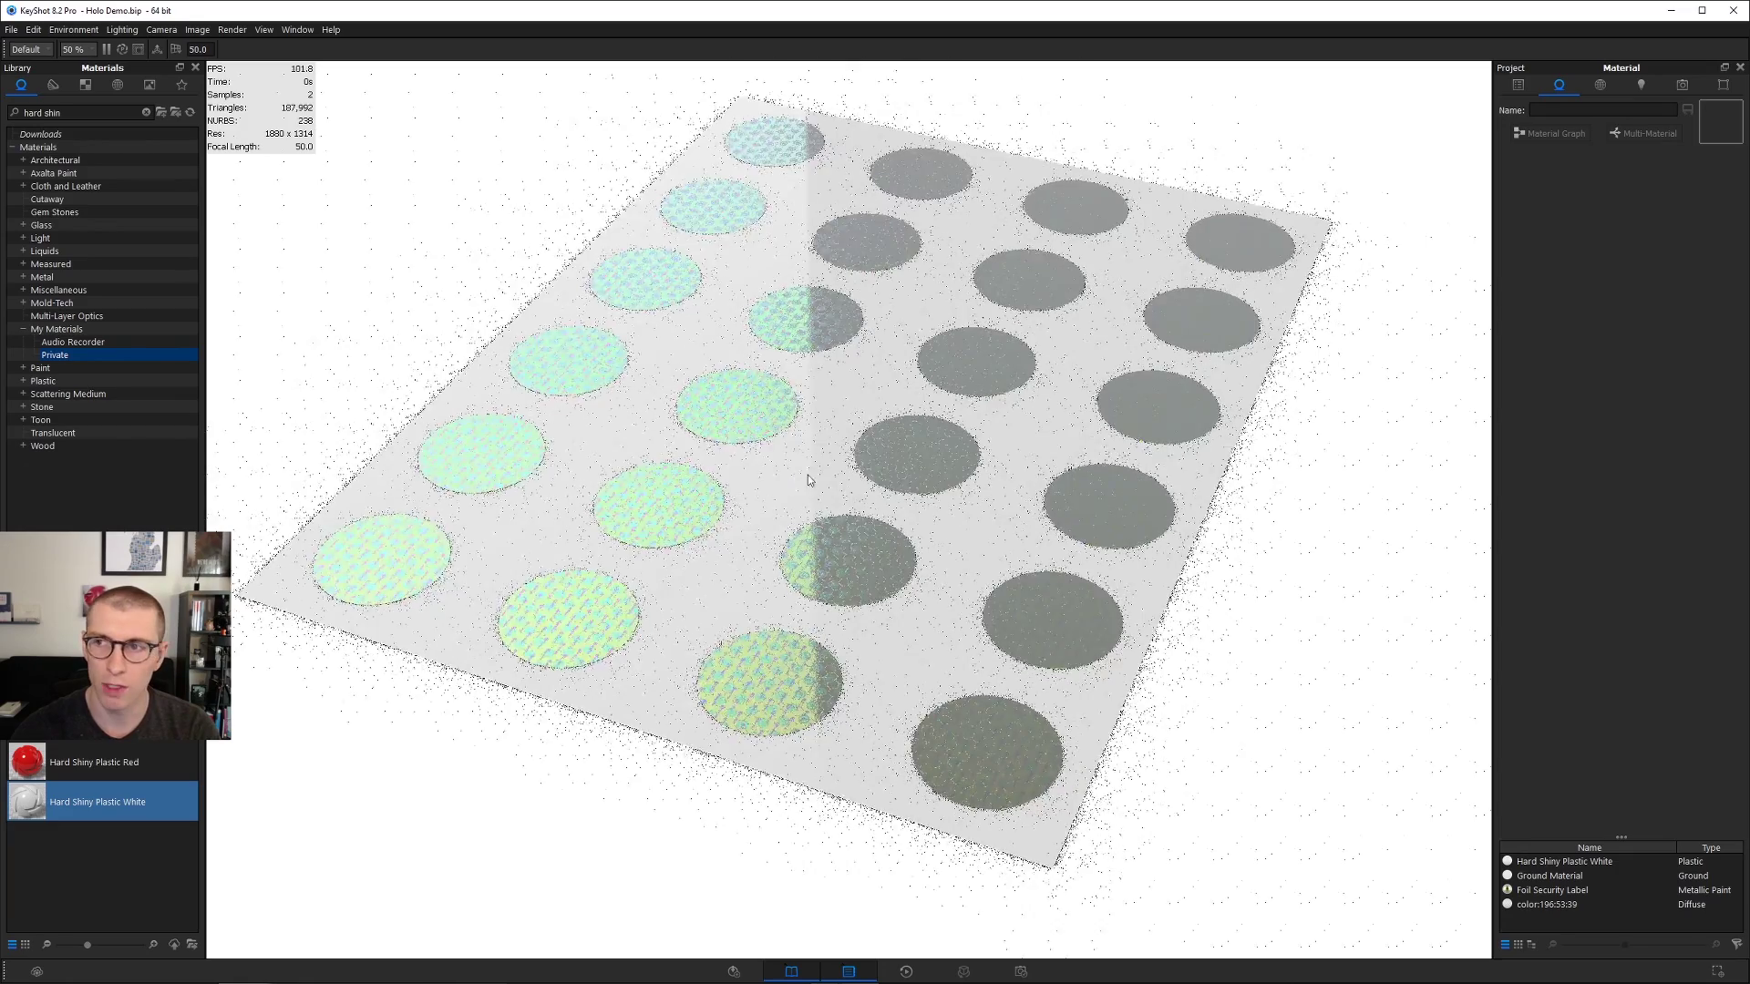
double_click(844, 401)
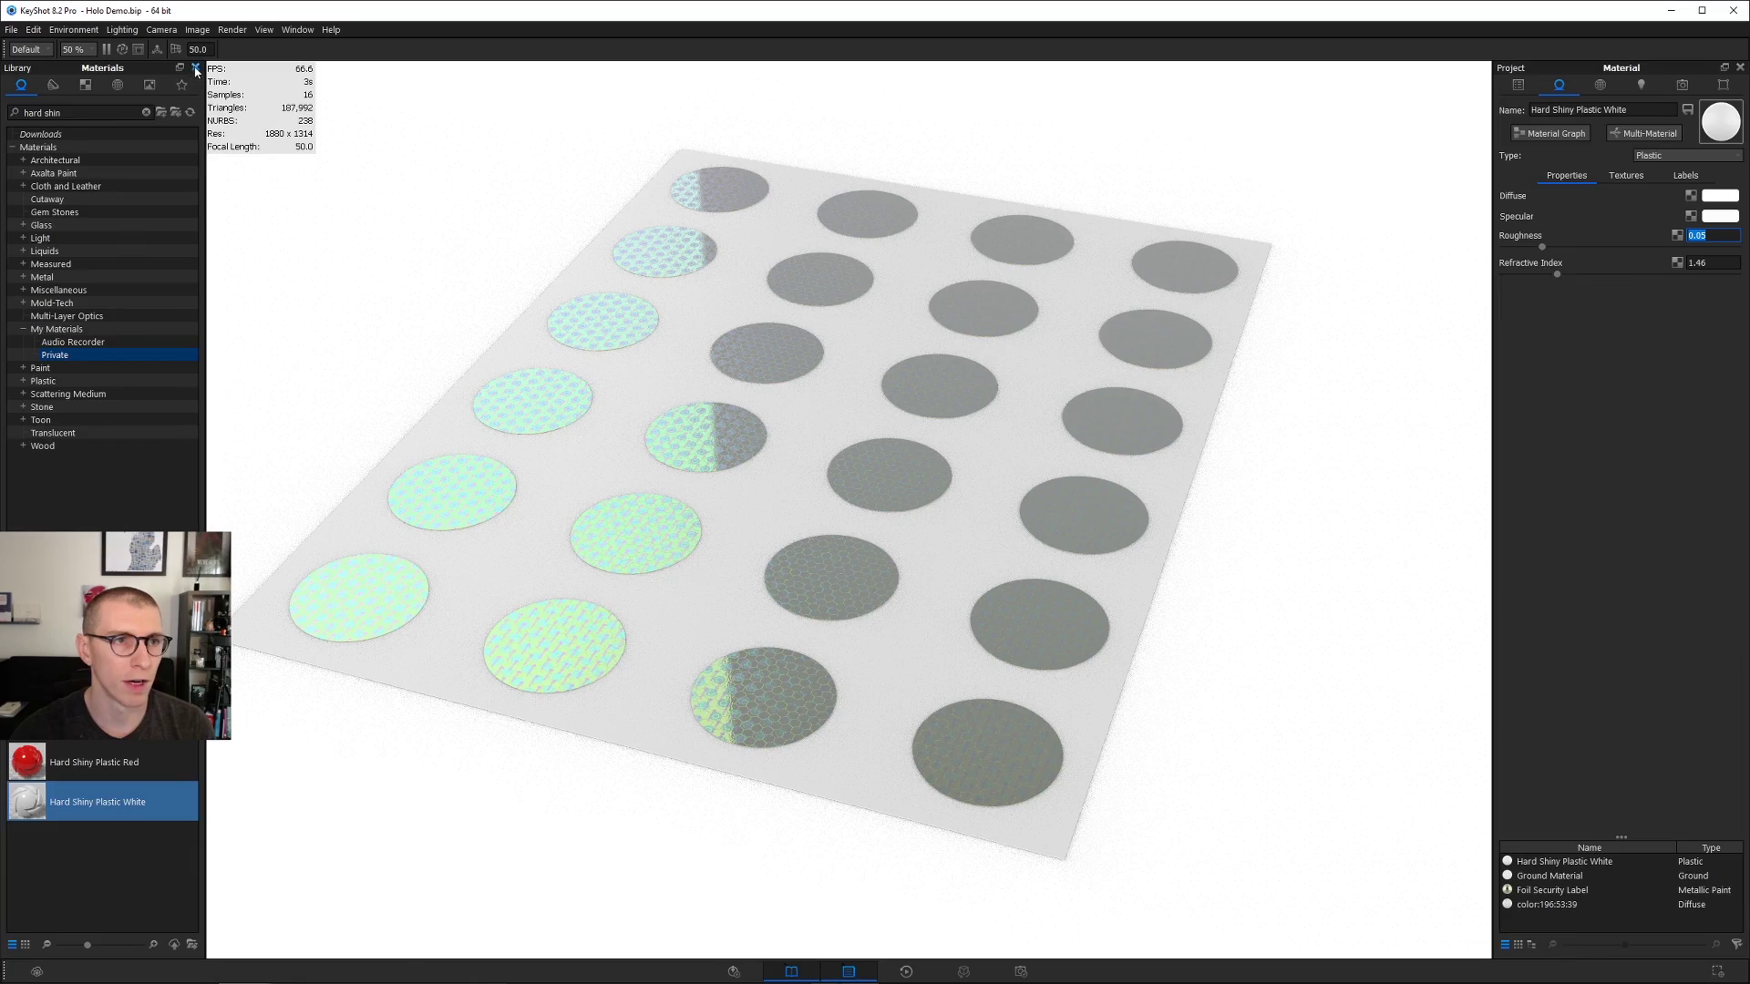
Step: Close the material library and set the environment brightness to 1.5
click(195, 67)
click(1599, 84)
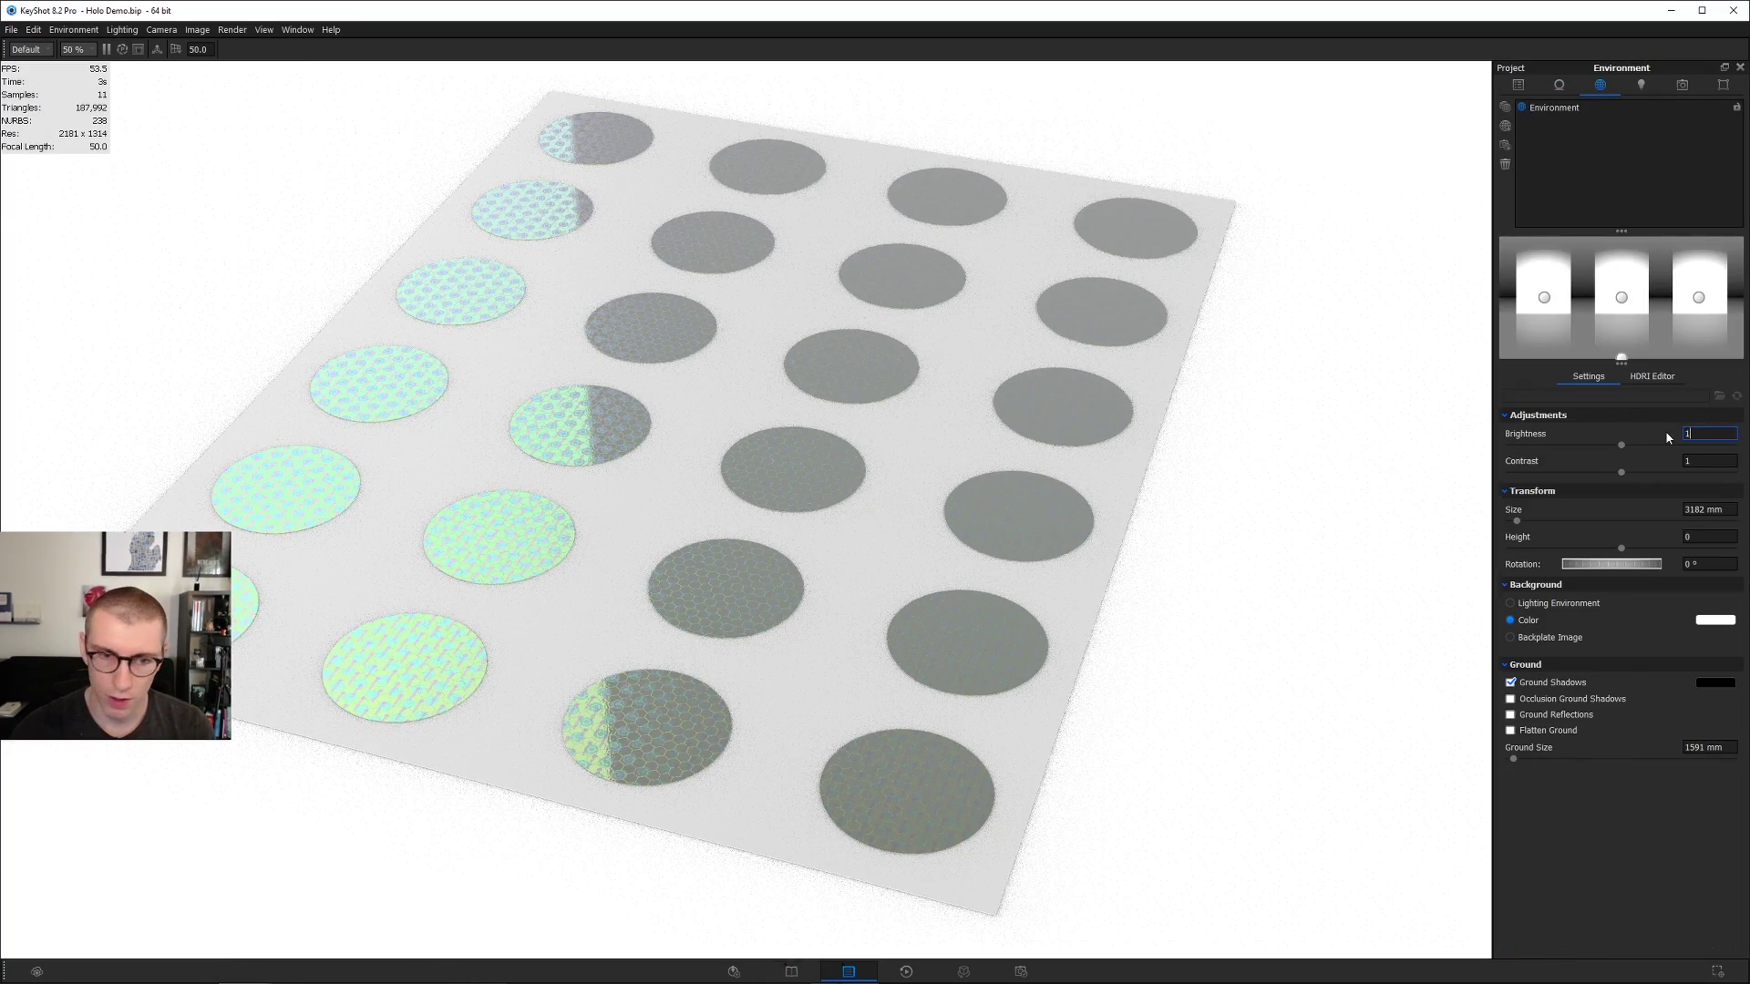
text(1.5)
key(Return)
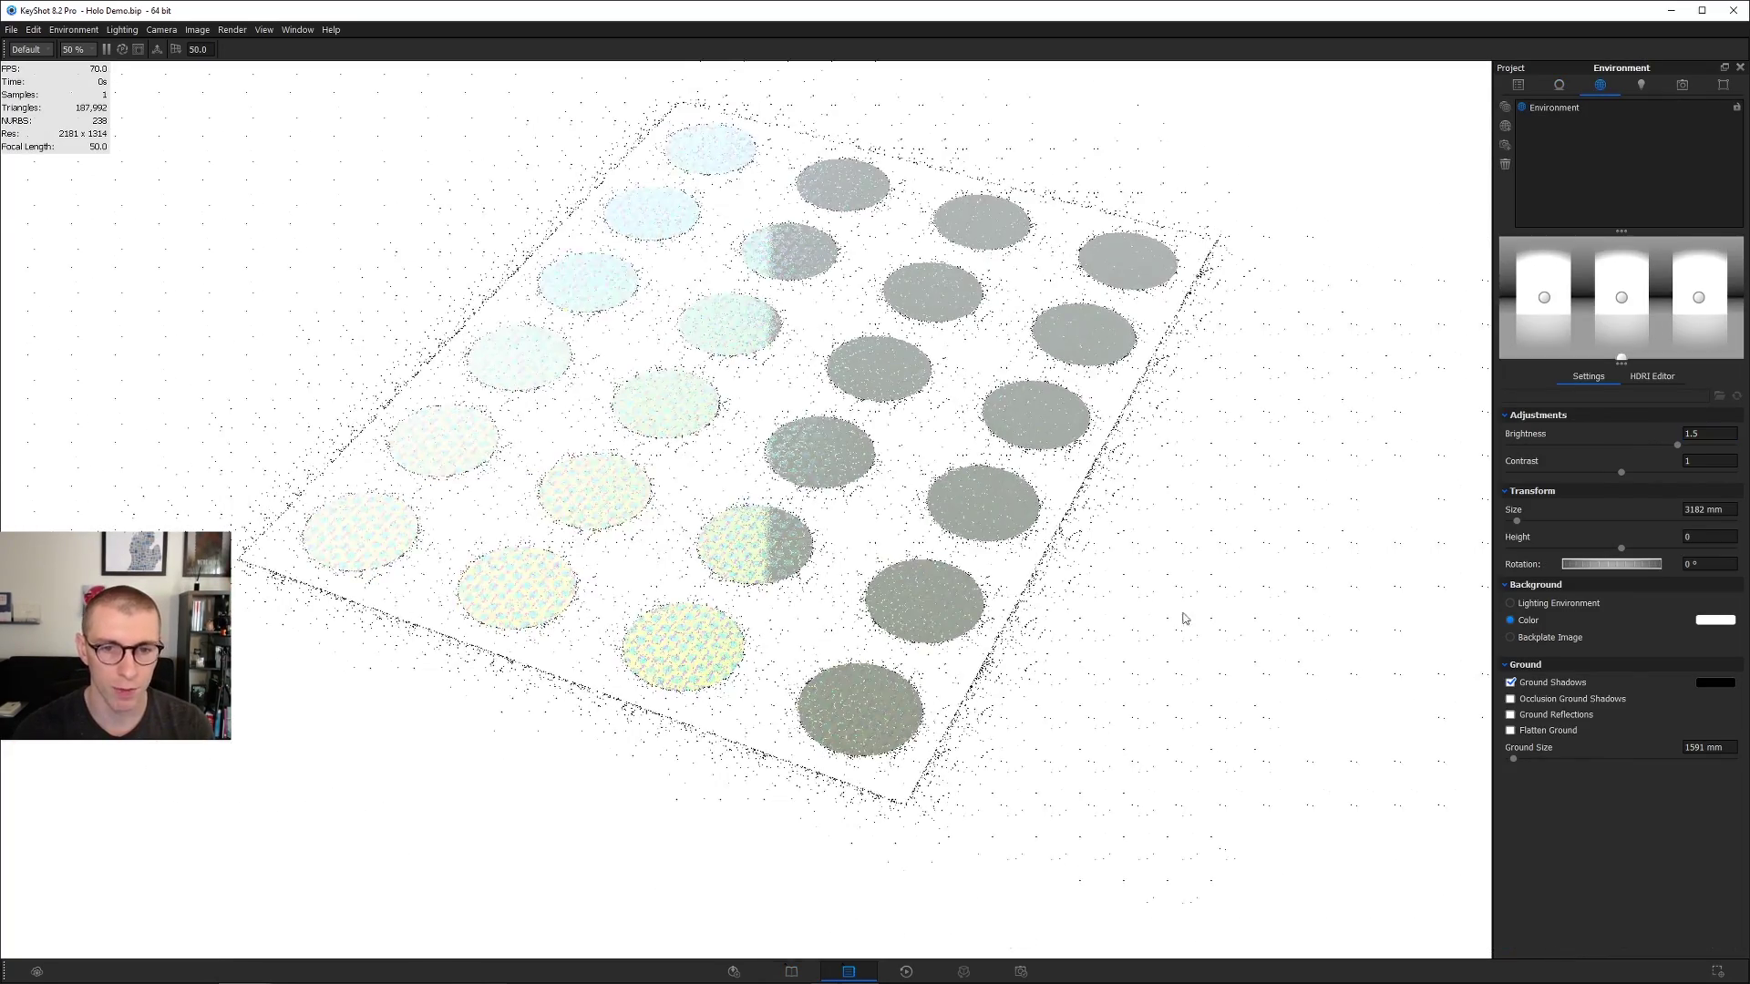